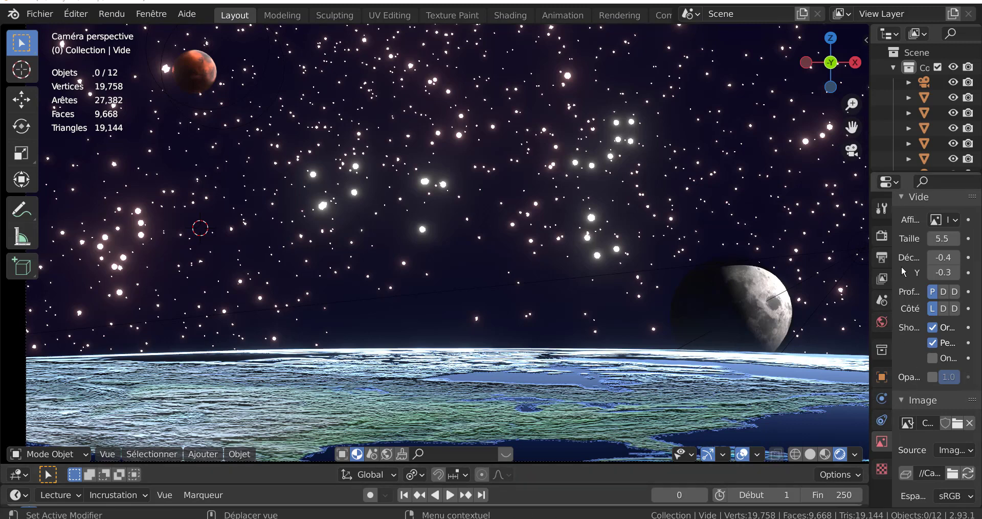
# Examine the example space scene's render settings and play the meteor animation mmm0001-0082.mp4.
pyautogui.click(880, 209)
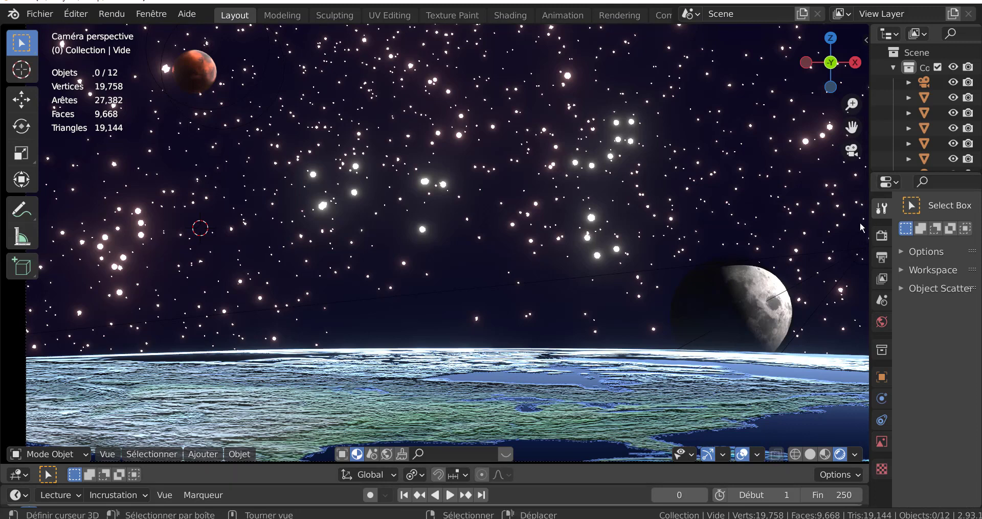
pyautogui.click(880, 236)
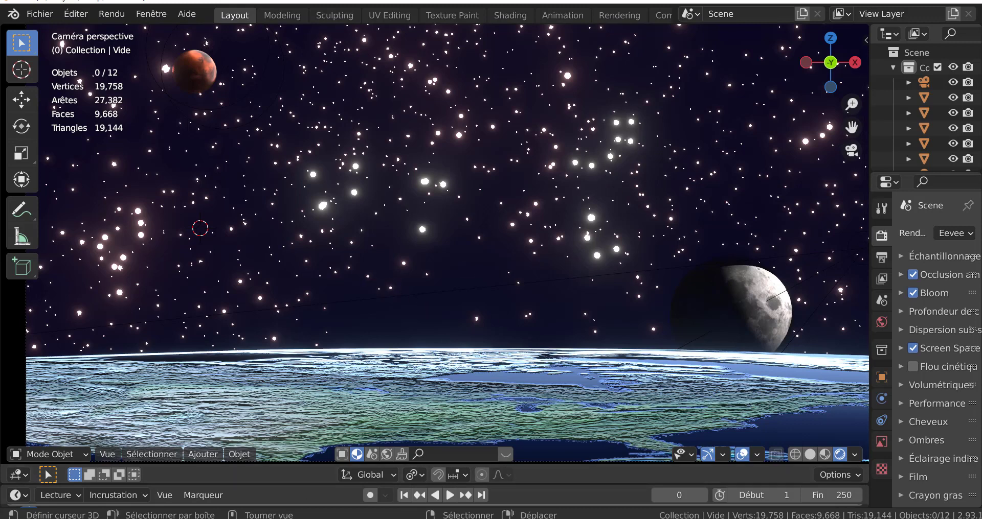
pyautogui.moveTo(288, 518)
pyautogui.click(287, 473)
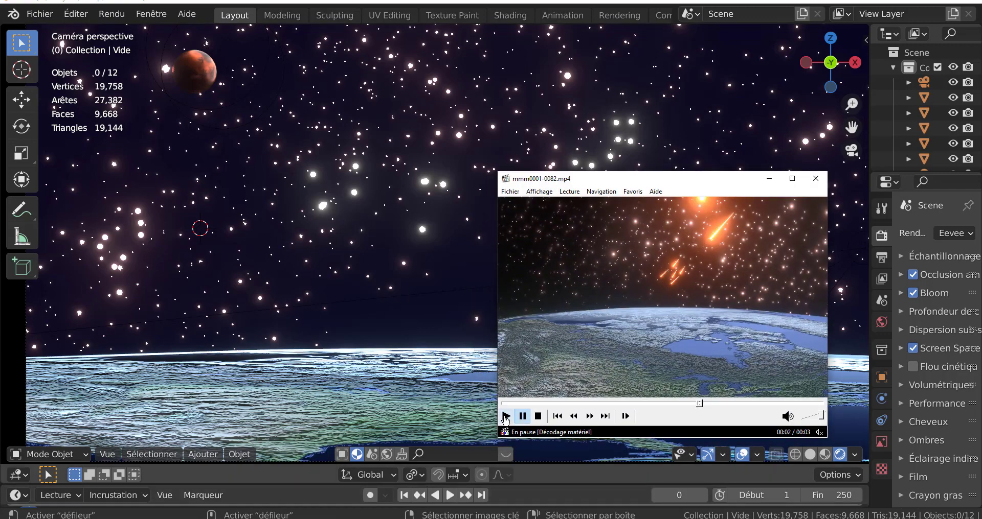
pyautogui.click(506, 417)
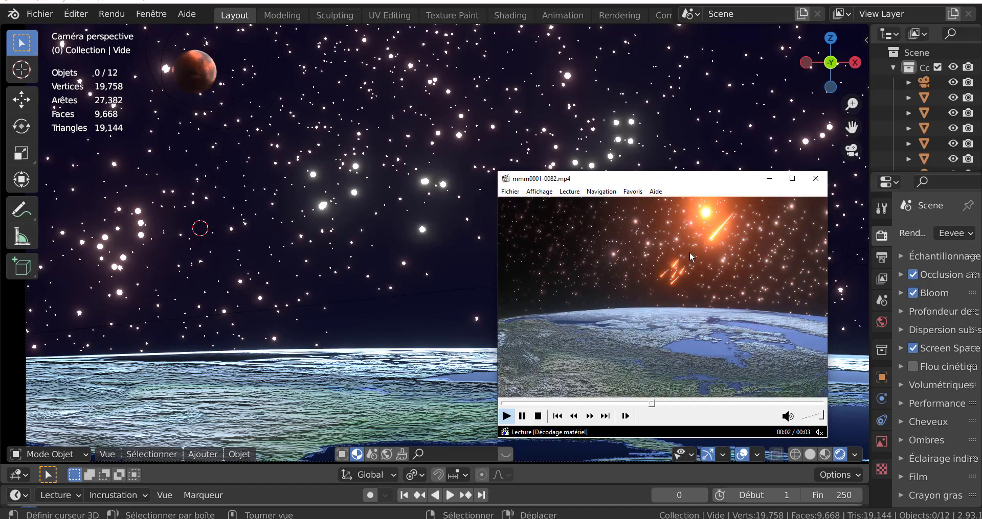
pyautogui.click(816, 179)
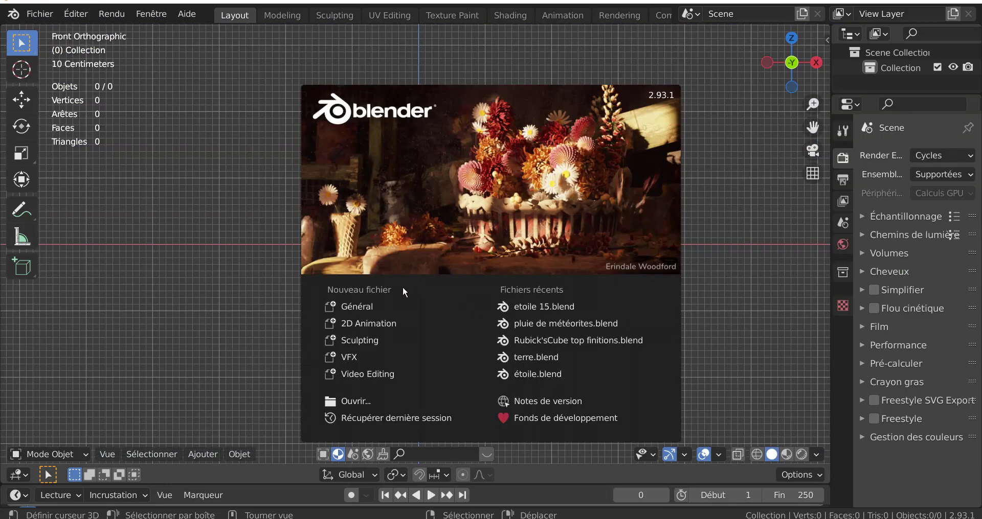
# Add a plane mesh to the empty scene and rotate it 90° around the X axis.
pyautogui.click(194, 265)
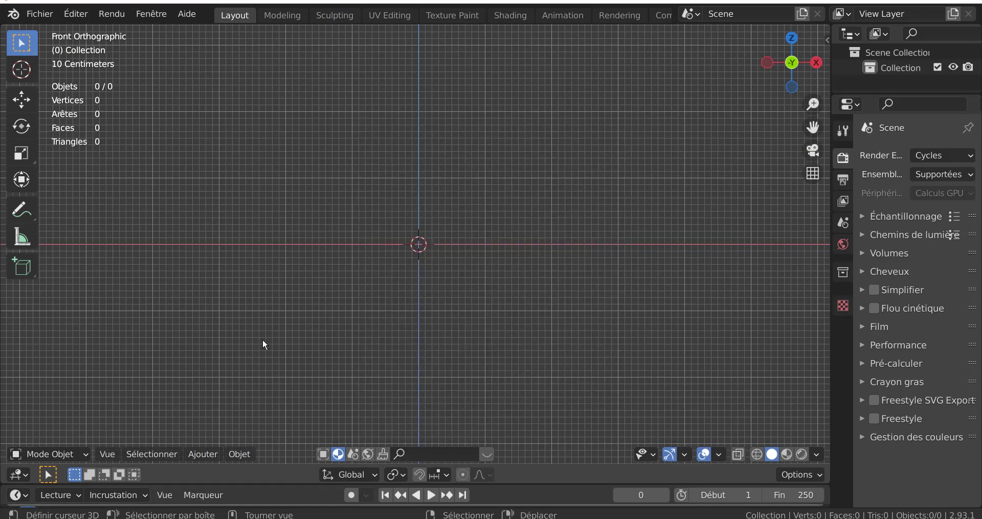
pyautogui.click(203, 453)
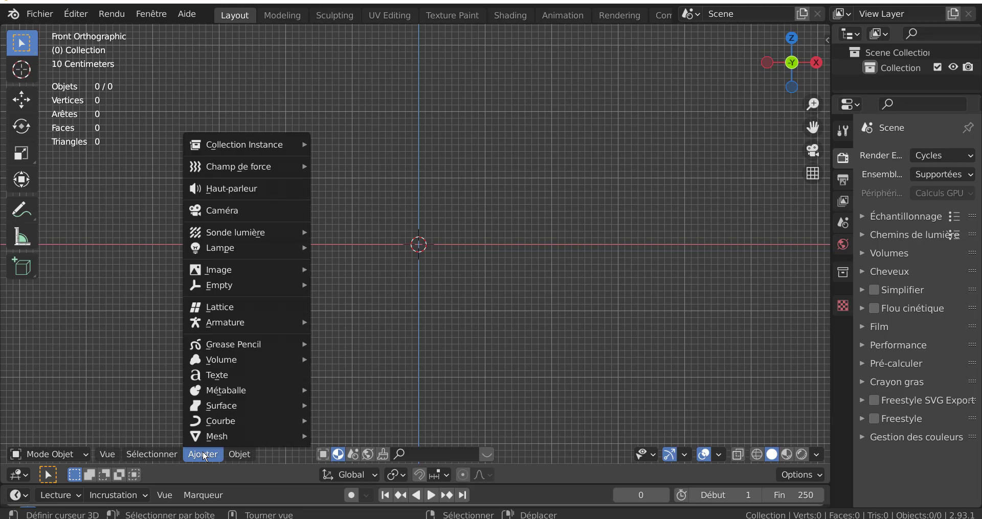
pyautogui.moveTo(206, 440)
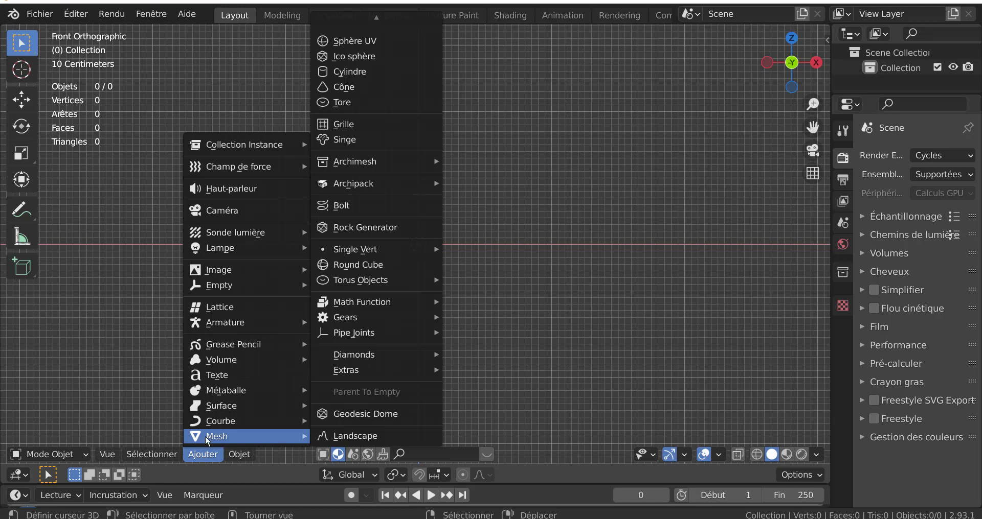
pyautogui.moveTo(352, 3)
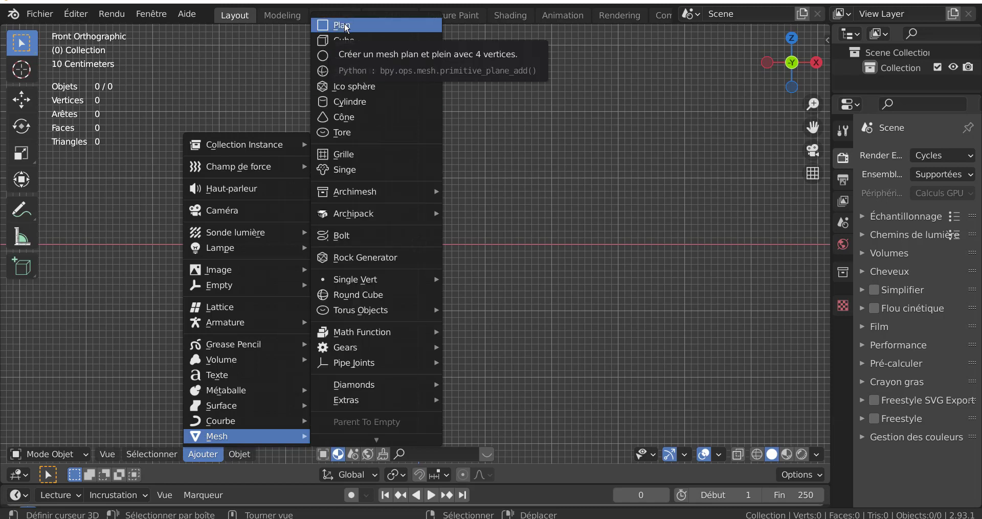
pyautogui.click(349, 25)
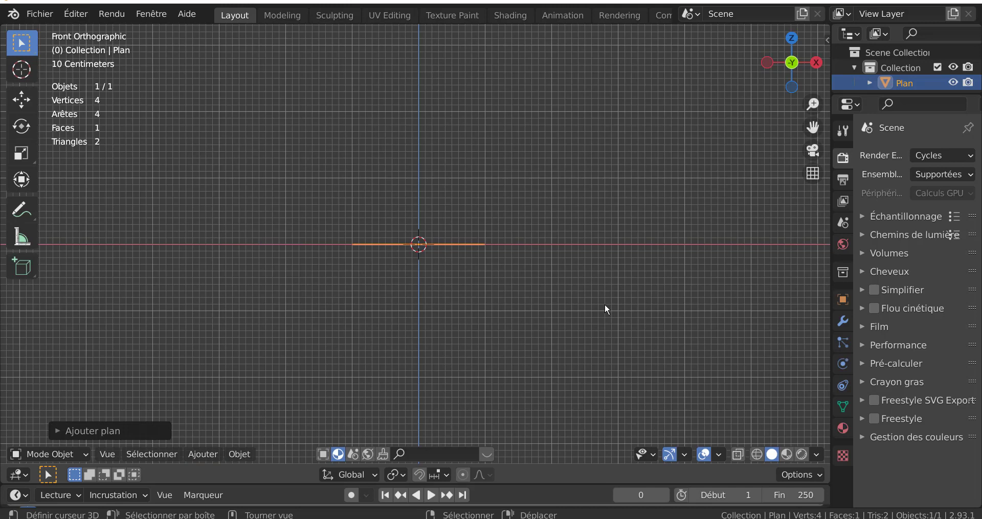
pyautogui.write('rx')
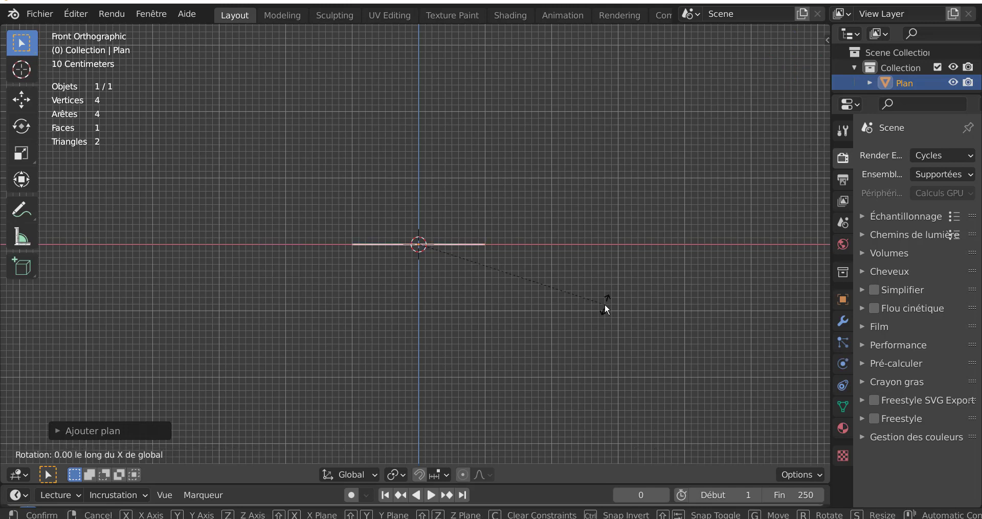
pyautogui.write('90')
pyautogui.press('Return')
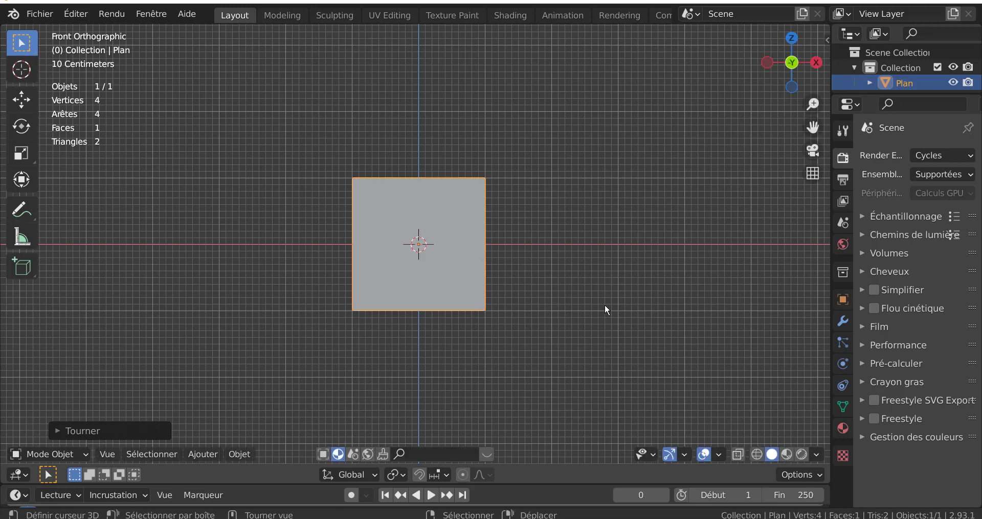
# Divide the plane into four equal faces with centred vertical and horizontal loop cuts, and select all its geometry.
pyautogui.press('Tab')
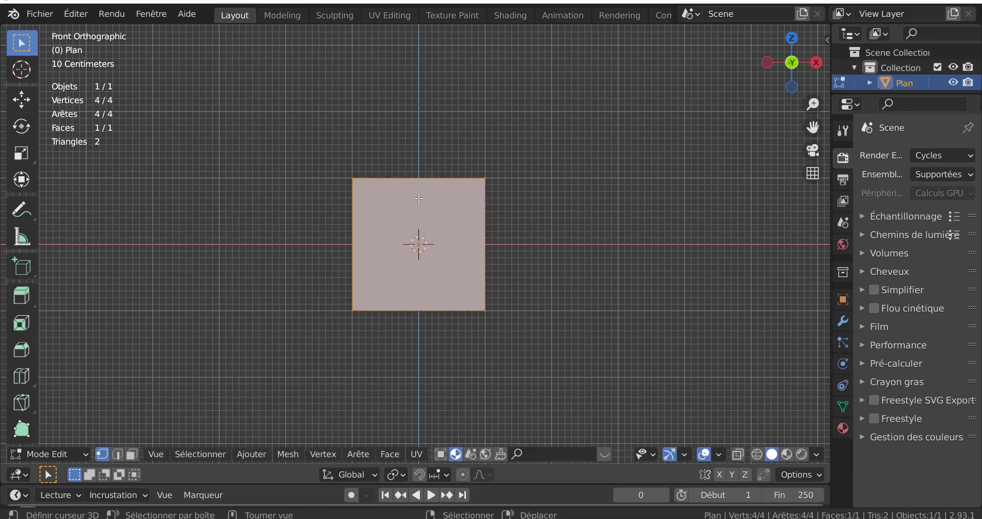
pyautogui.hotkey('ctrl', 'r')
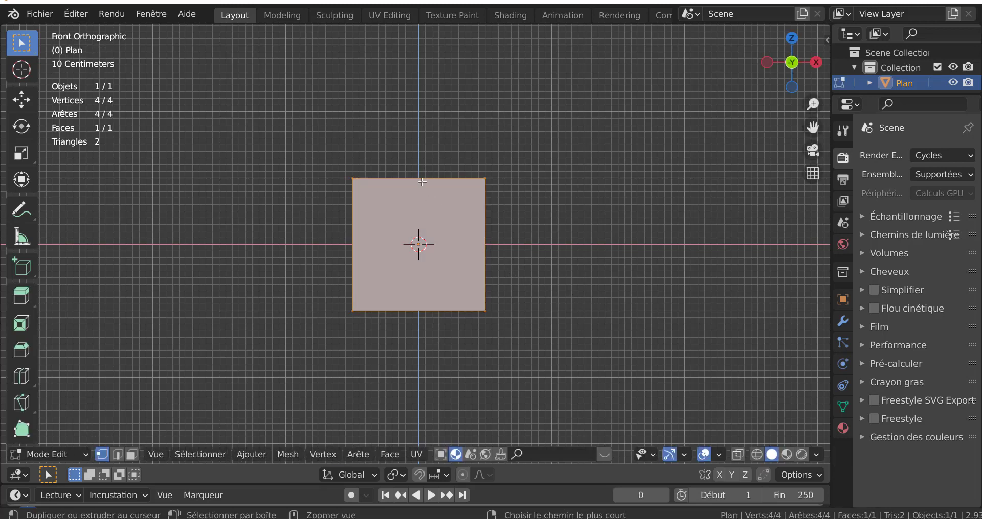
pyautogui.click(422, 181)
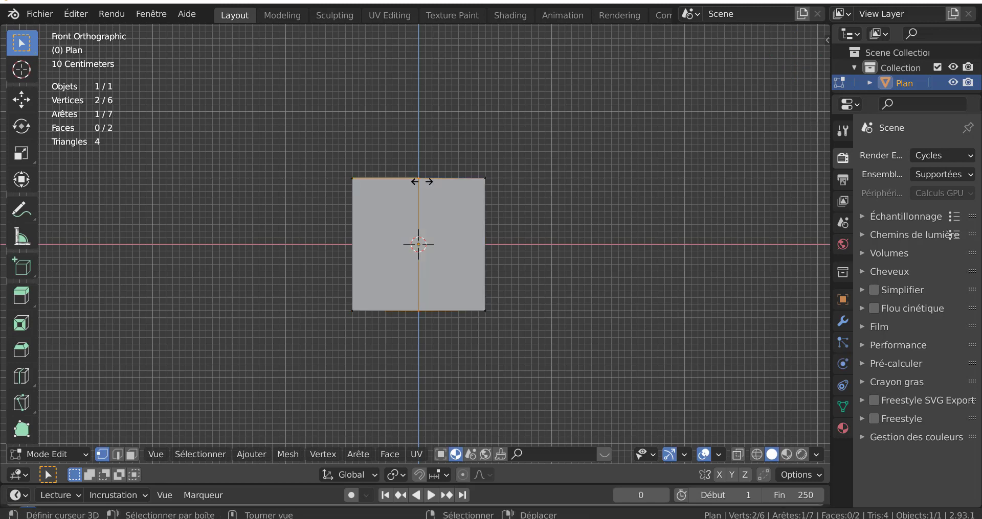
pyautogui.rightClick(422, 182)
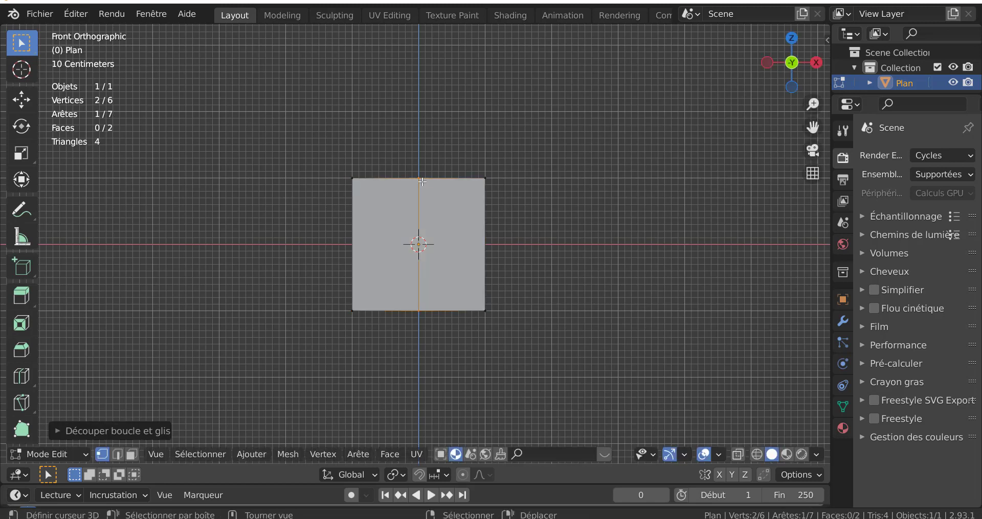
pyautogui.hotkey('ctrl', 'r')
pyautogui.click(486, 240)
pyautogui.rightClick(497, 267)
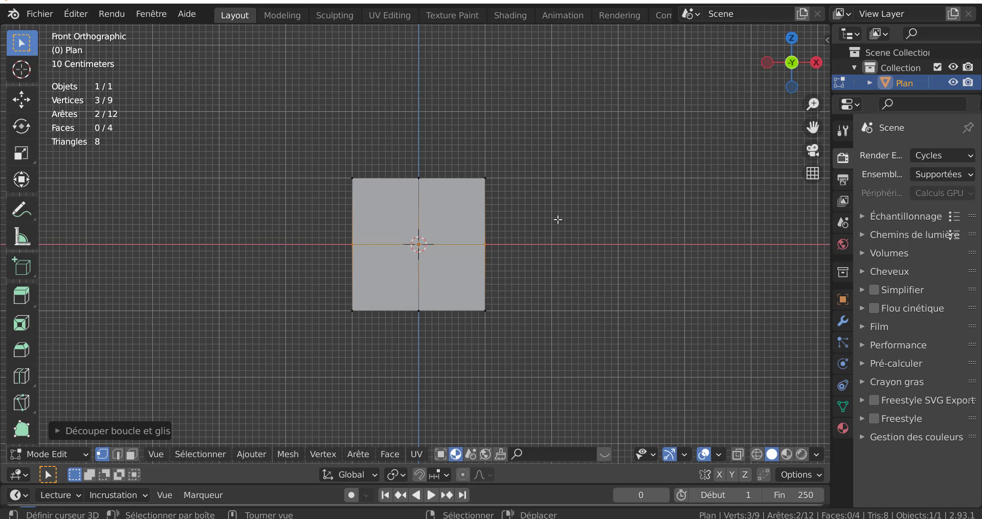
pyautogui.press('a')
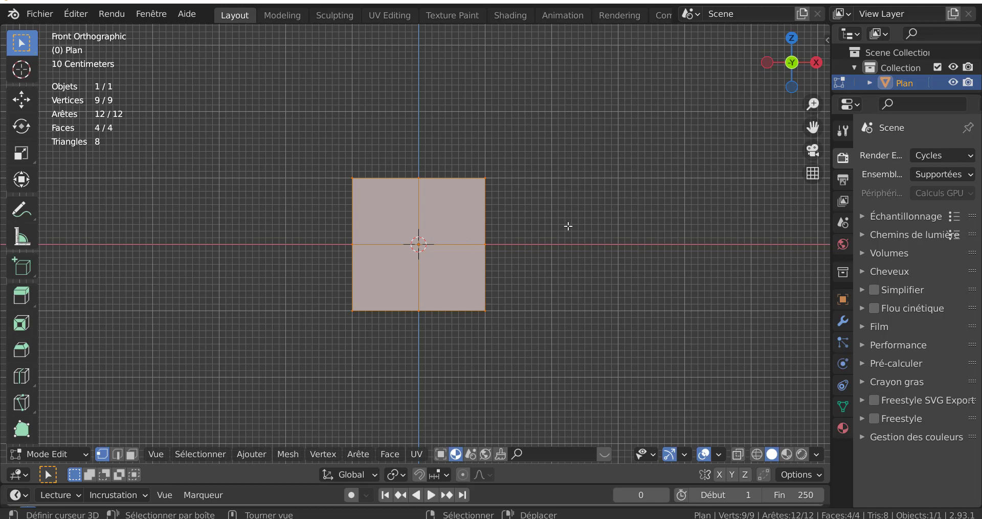
# Try rounding the whole plane with To Sphere at a factor of 1, and undo it.
pyautogui.press('q')
pyautogui.click(288, 455)
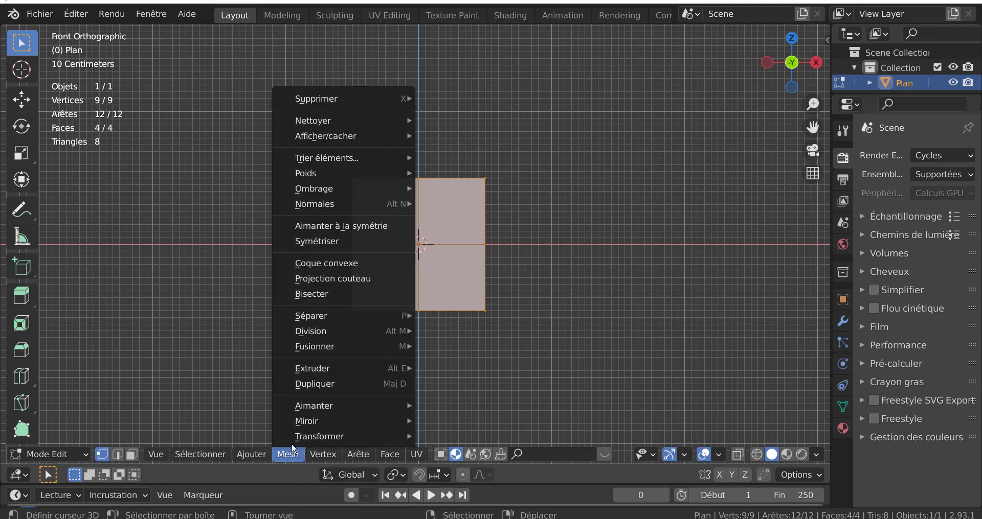
pyautogui.moveTo(296, 441)
pyautogui.click(463, 292)
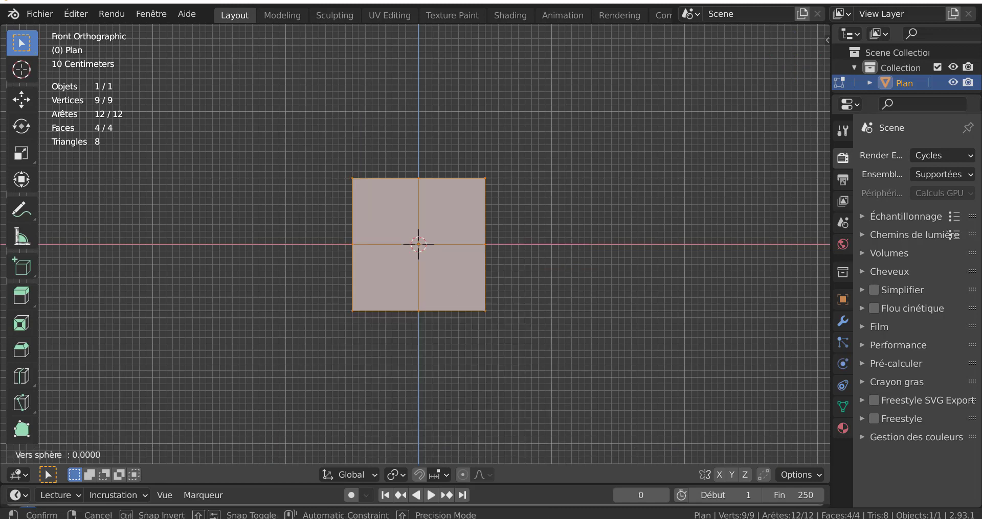
pyautogui.click(131, 383)
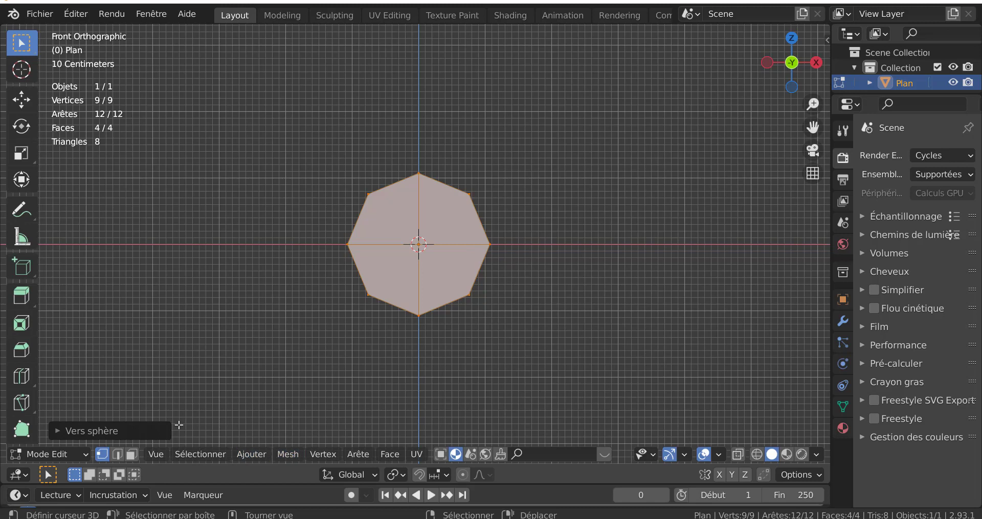
pyautogui.click(125, 433)
pyautogui.moveTo(194, 412)
pyautogui.mouseDown()
pyautogui.moveTo(113, 411)
pyautogui.moveTo(194, 411)
pyautogui.mouseUp()
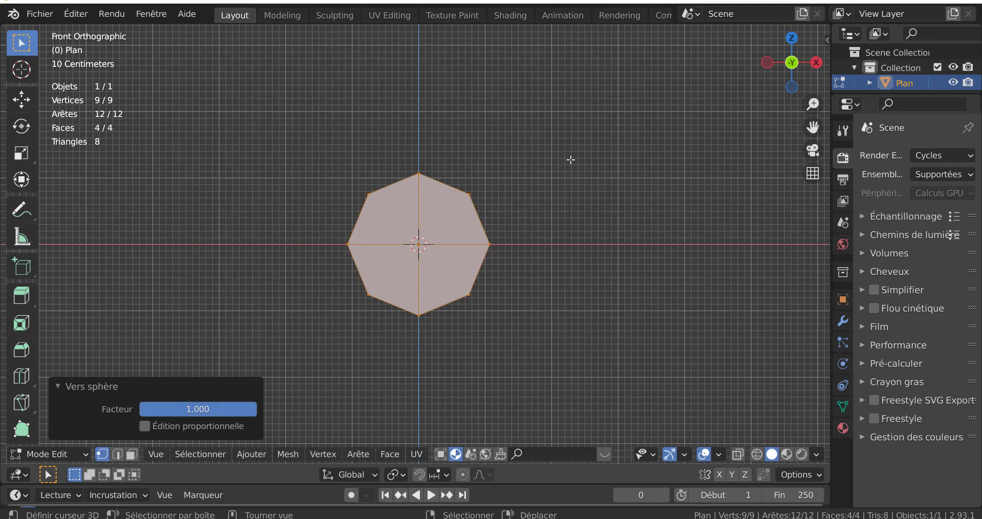
pyautogui.hotkey('ctrl', 'z')
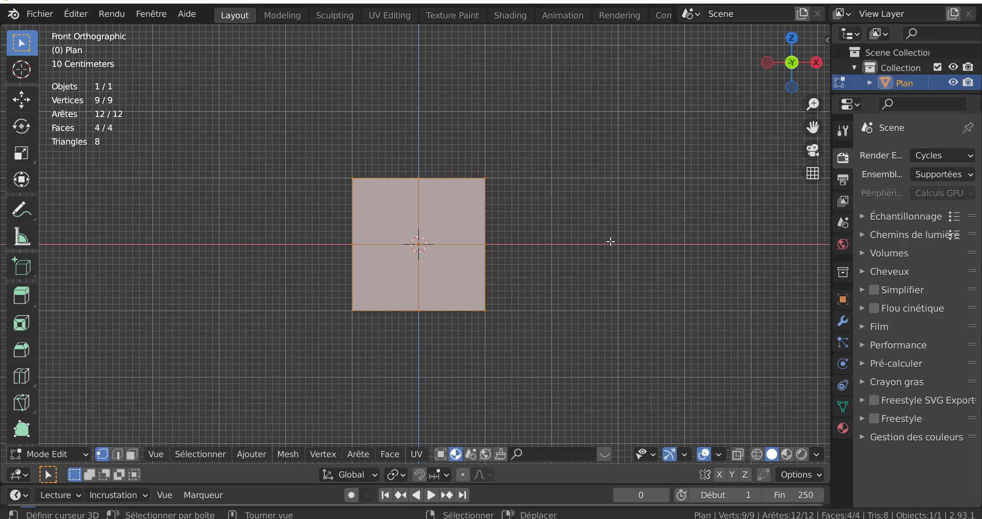
# Round the selected plane into an octagon with the LoopTools Circle operation.
pyautogui.press('q')
pyautogui.moveTo(560, 271)
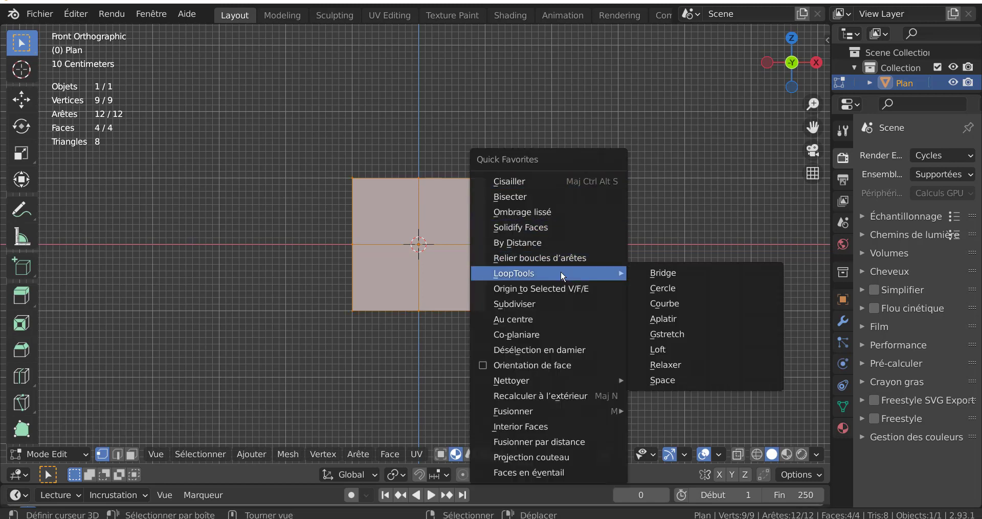
pyautogui.click(689, 289)
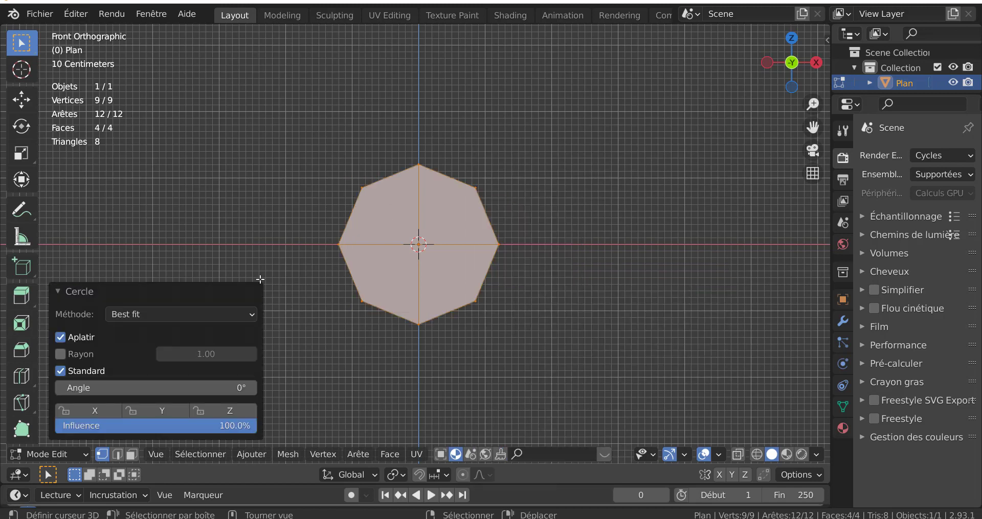
pyautogui.click(199, 289)
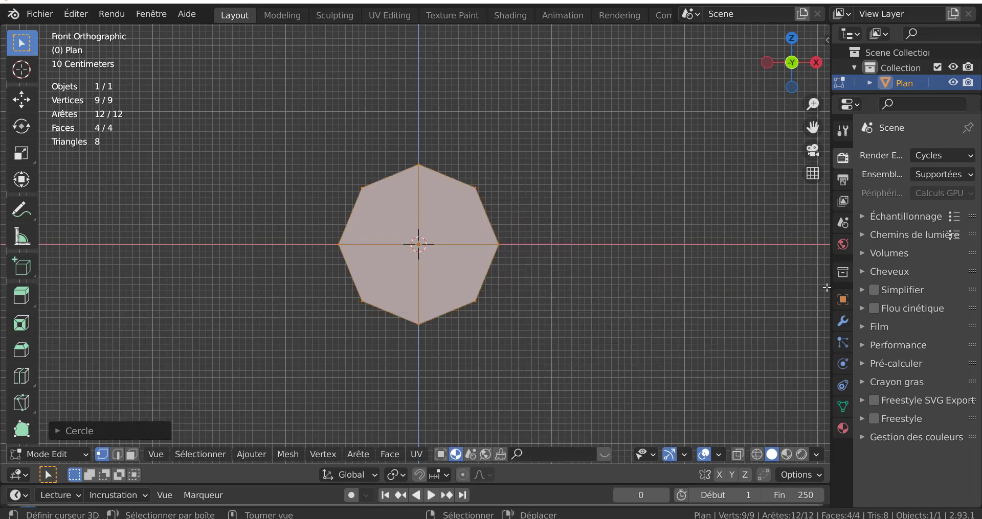
# Widen the properties area and give the octagon a new material with an Emission surface.
pyautogui.moveTo(828, 286); pyautogui.dragTo(723, 287)
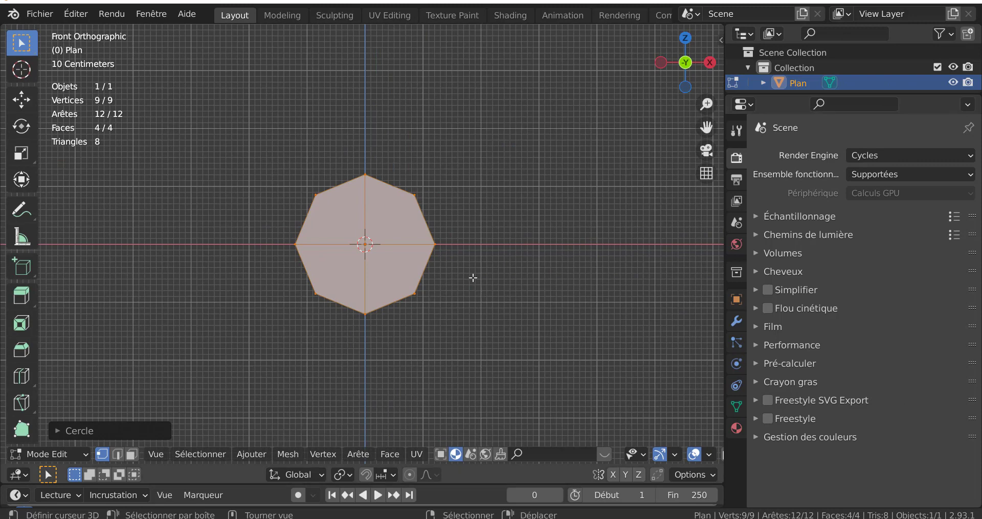
pyautogui.click(739, 431)
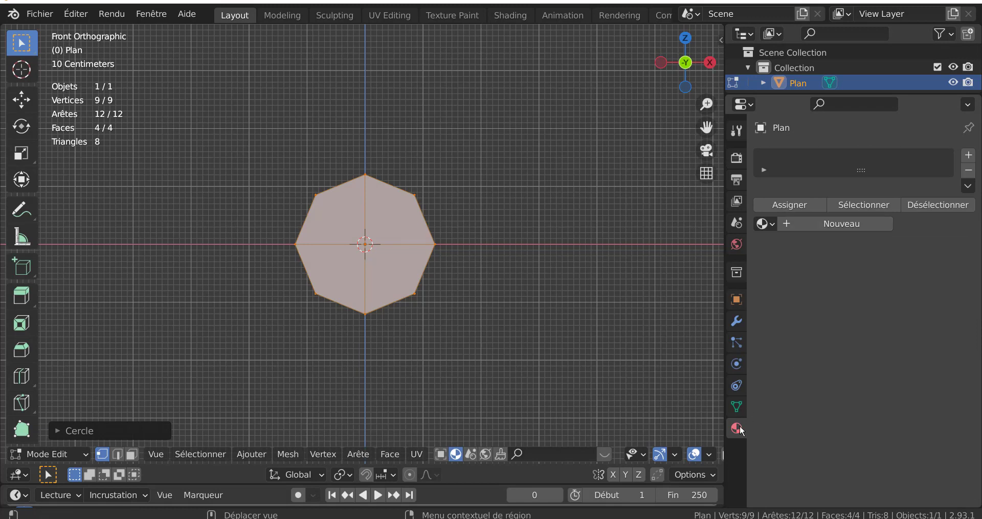
pyautogui.click(836, 226)
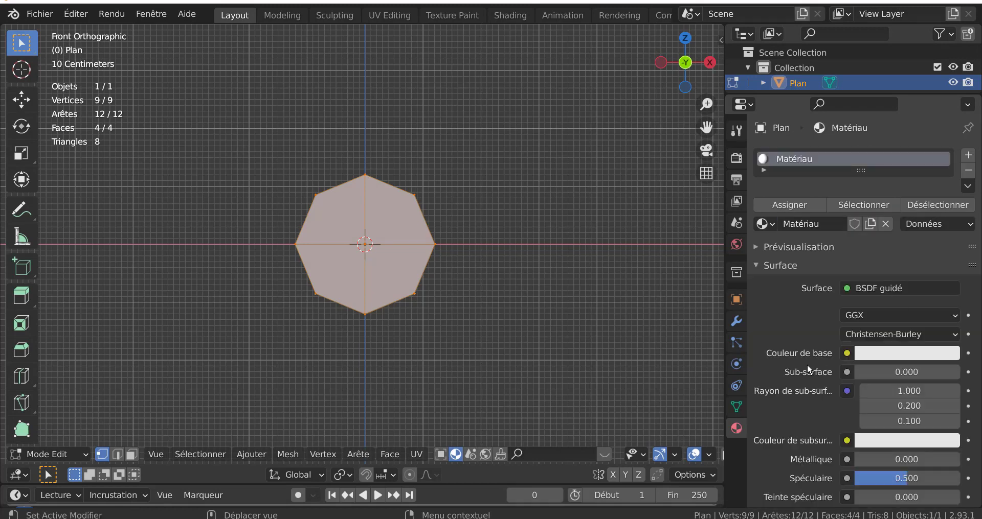
pyautogui.click(876, 288)
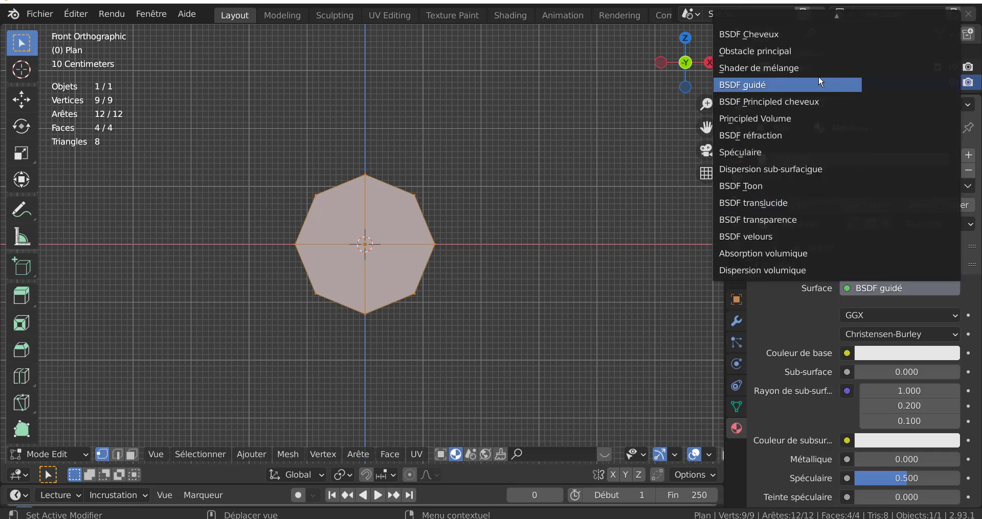
pyautogui.moveTo(769, 10)
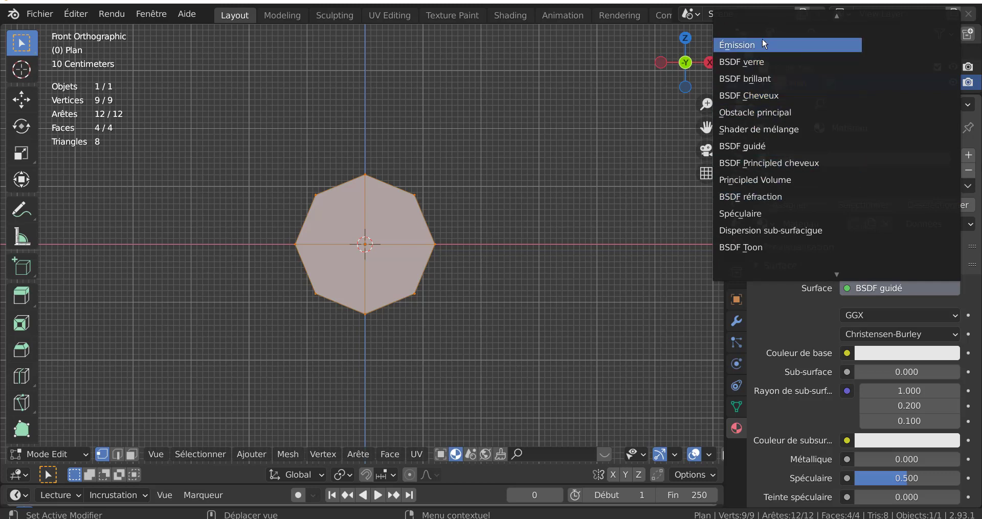
pyautogui.click(750, 47)
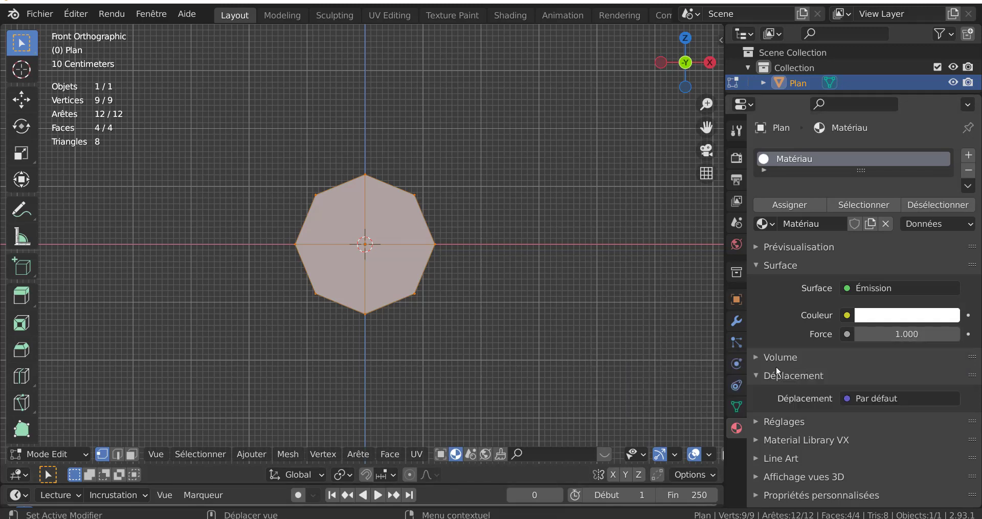
# Display the viewport in Rendered shading and set the render engine to Eevee.
pyautogui.scroll(-4, 647, 460)
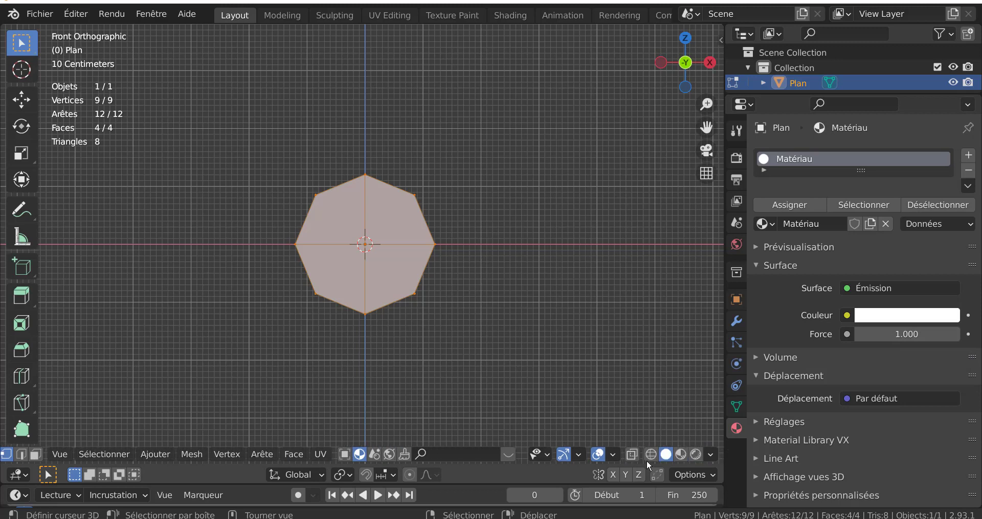
pyautogui.click(696, 455)
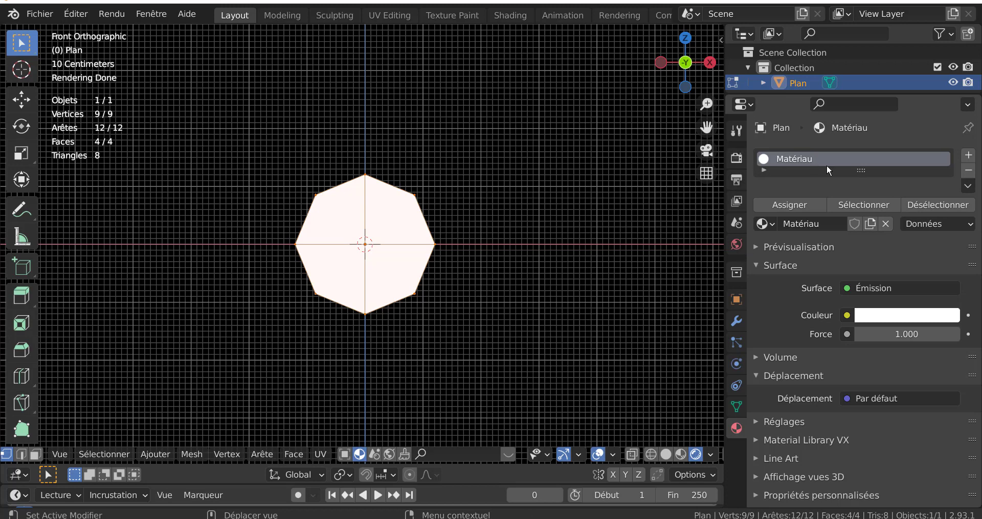
pyautogui.click(735, 160)
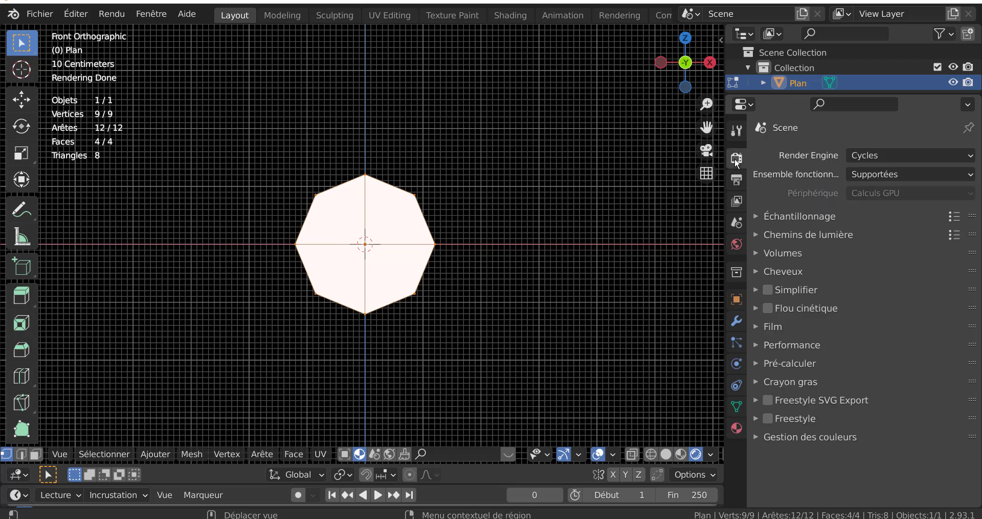
pyautogui.click(889, 154)
pyautogui.click(865, 158)
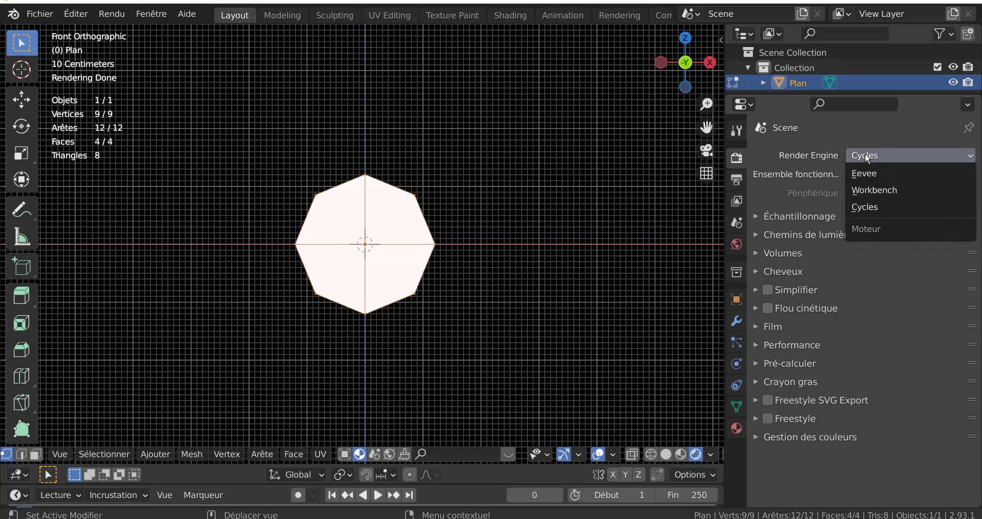
pyautogui.click(863, 174)
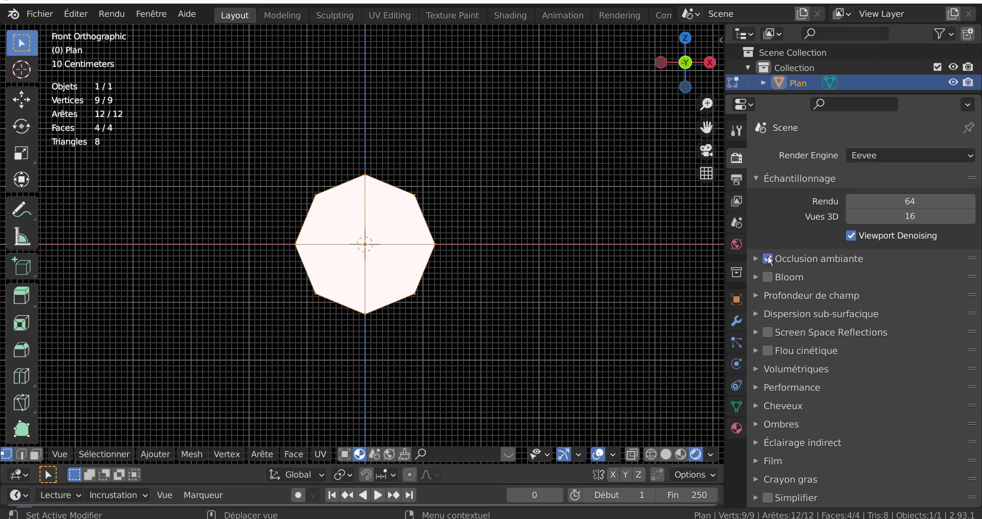
# Enable Bloom and Screen Space Reflections in the Eevee render settings, and expand the Bloom options.
pyautogui.click(767, 278)
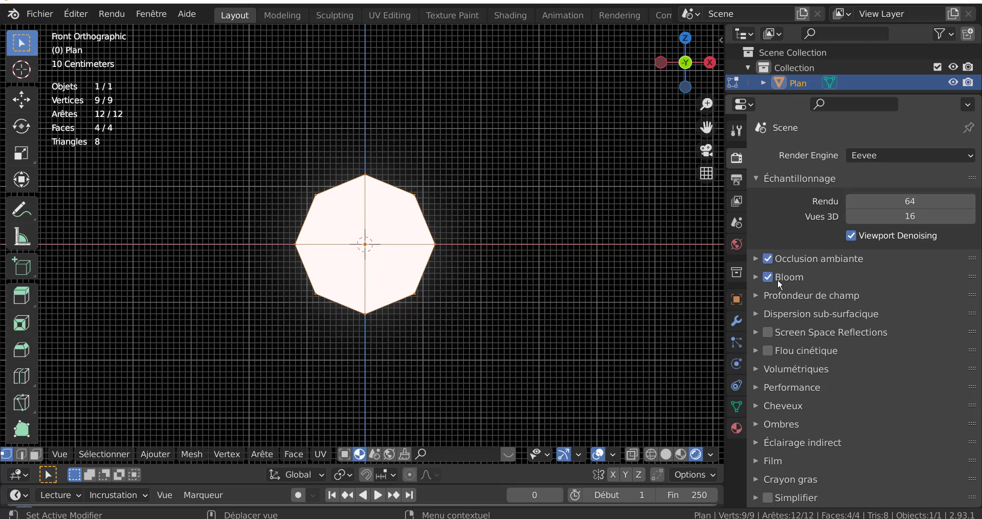
pyautogui.click(767, 334)
pyautogui.click(756, 278)
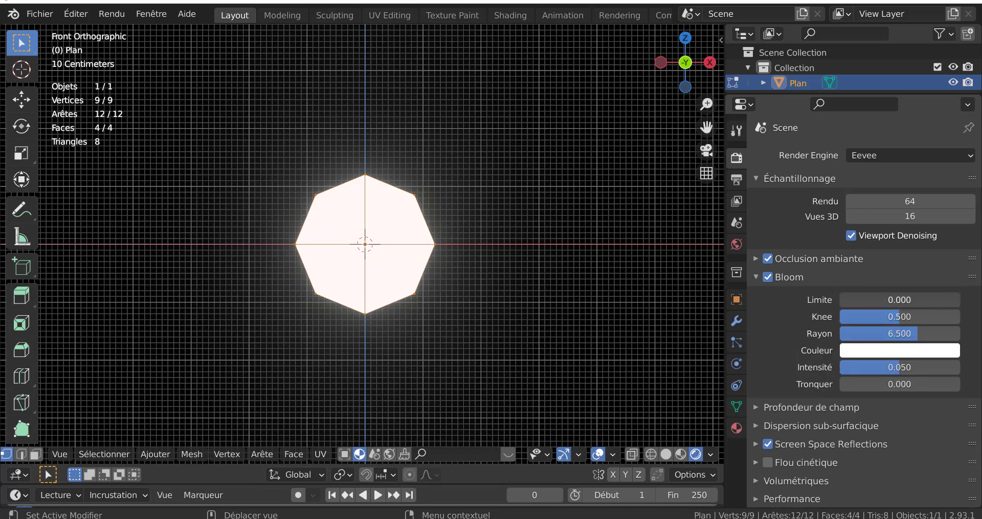
# Set the Bloom threshold to 0.041 and its intensity to 0.025.
pyautogui.moveTo(850, 300)
pyautogui.mouseDown()
pyautogui.moveTo(921, 300)
pyautogui.moveTo(840, 300)
pyautogui.mouseUp()
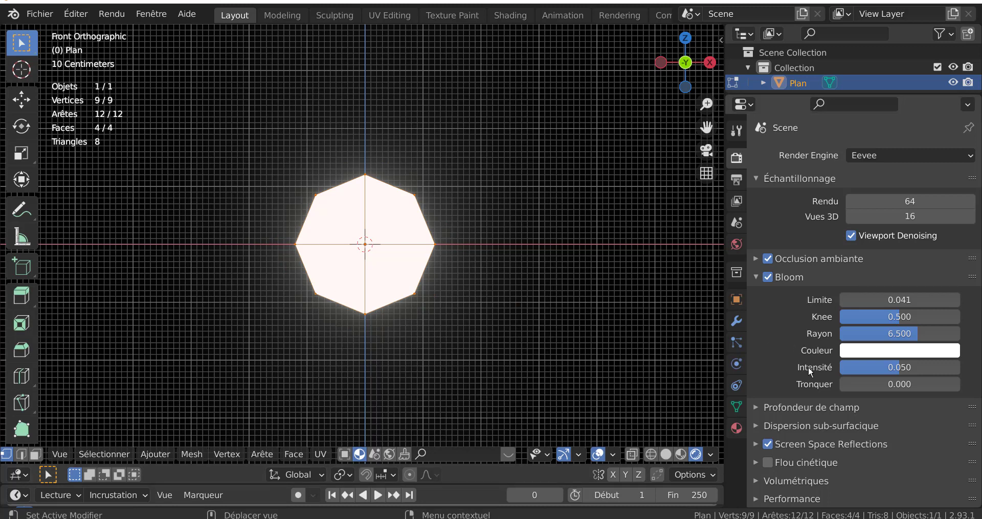
pyautogui.moveTo(896, 368); pyautogui.dragTo(869, 368)
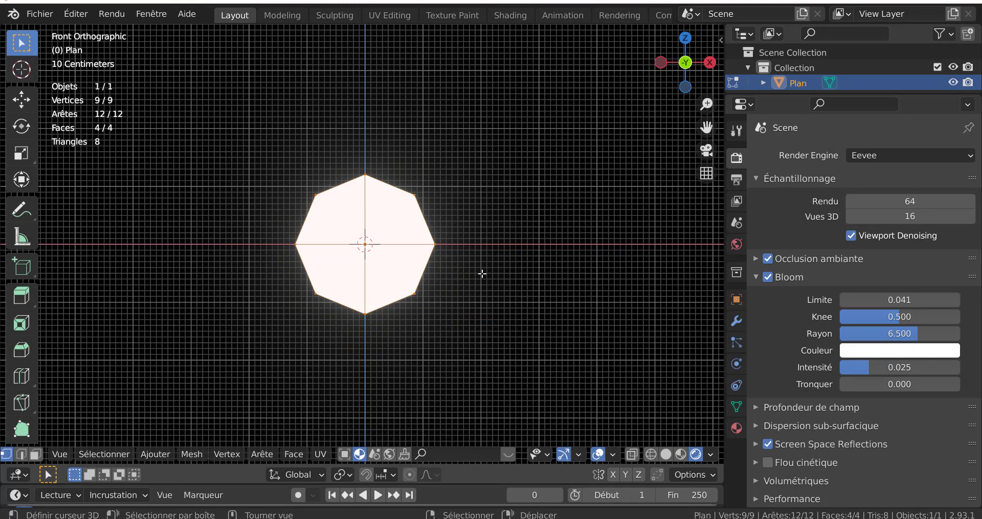
pyautogui.scroll(-4, 480, 274)
pyautogui.scroll(3, 480, 274)
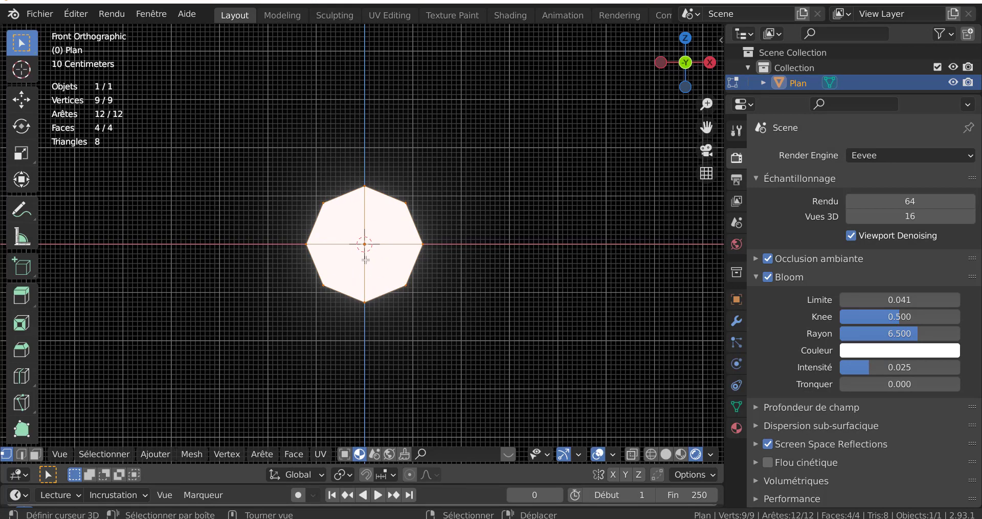
pyautogui.scroll(1, 365, 259)
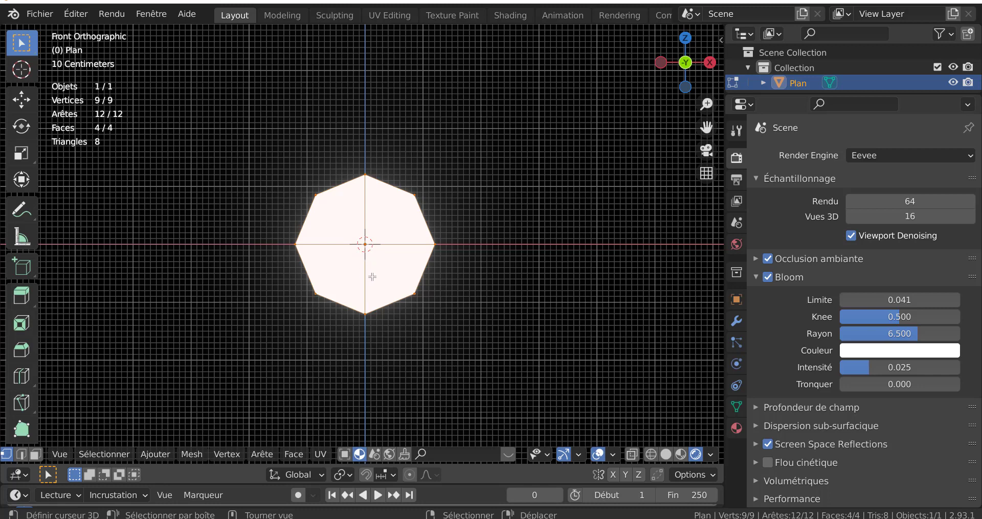
# Scale the octagon's selected geometry down to 1/20 of its size.
pyautogui.press('s')
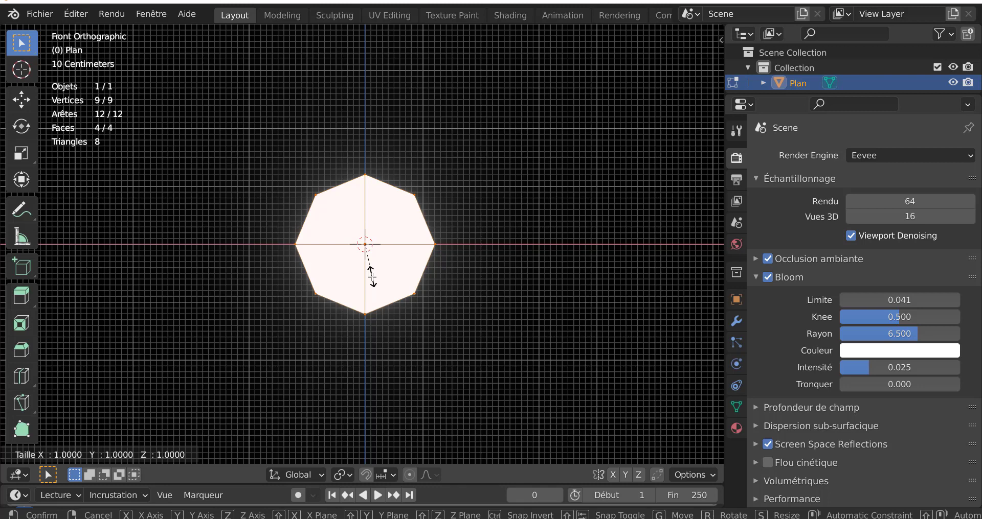
pyautogui.write('/20')
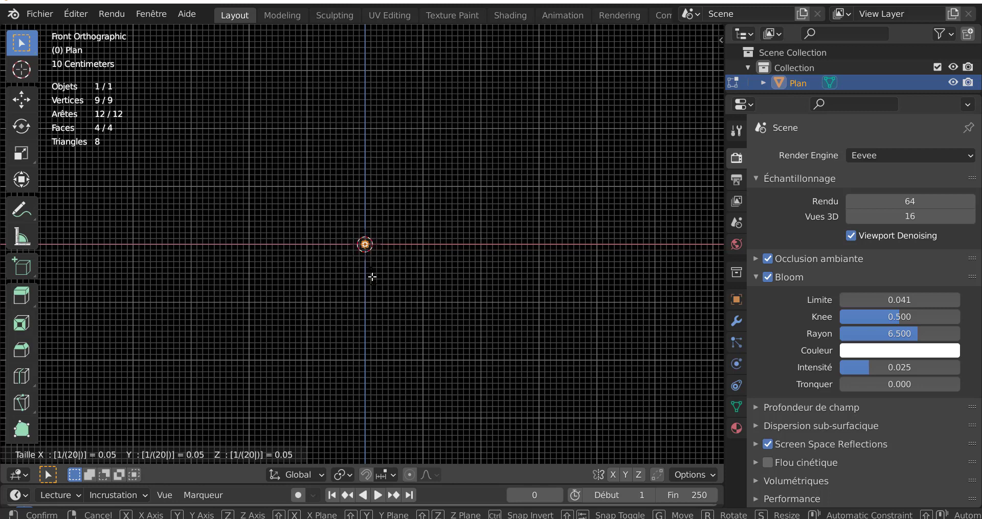
pyautogui.press('Return')
pyautogui.scroll(2, 436, 284)
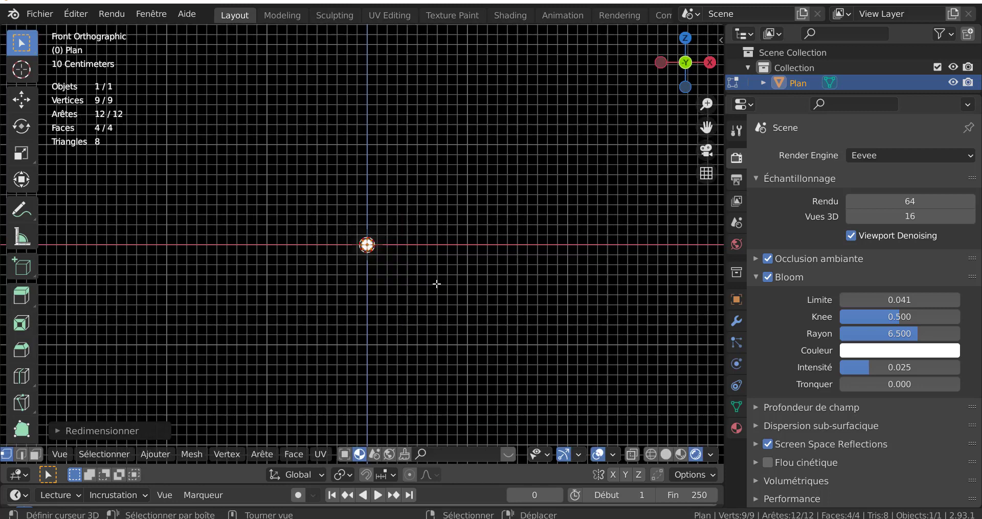
pyautogui.scroll(2, 436, 284)
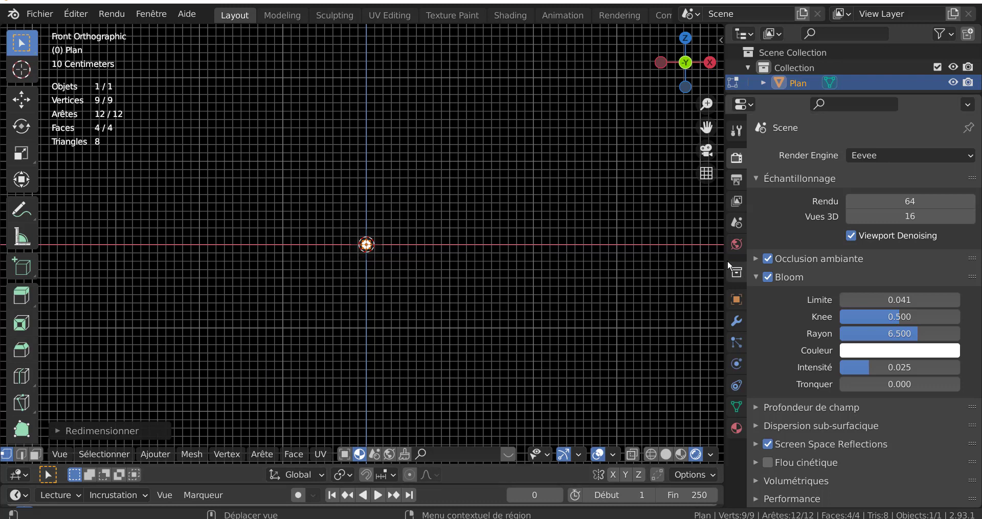
# Raise the Bloom intensity to 0.100, and leave Edit Mode with the star deselected to check its glow.
pyautogui.moveTo(869, 370); pyautogui.dragTo(912, 370)
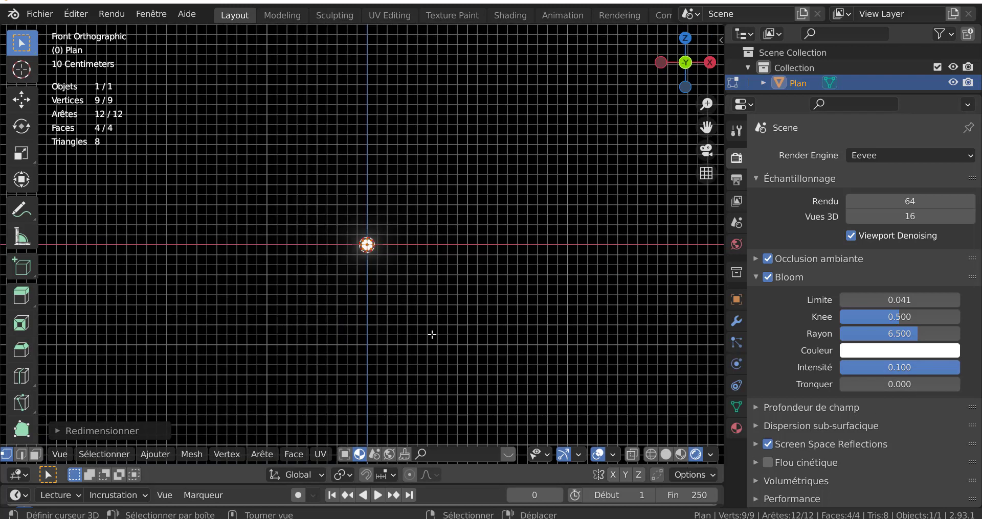
pyautogui.press('Tab')
pyautogui.click(442, 336)
pyautogui.scroll(3, 412, 357)
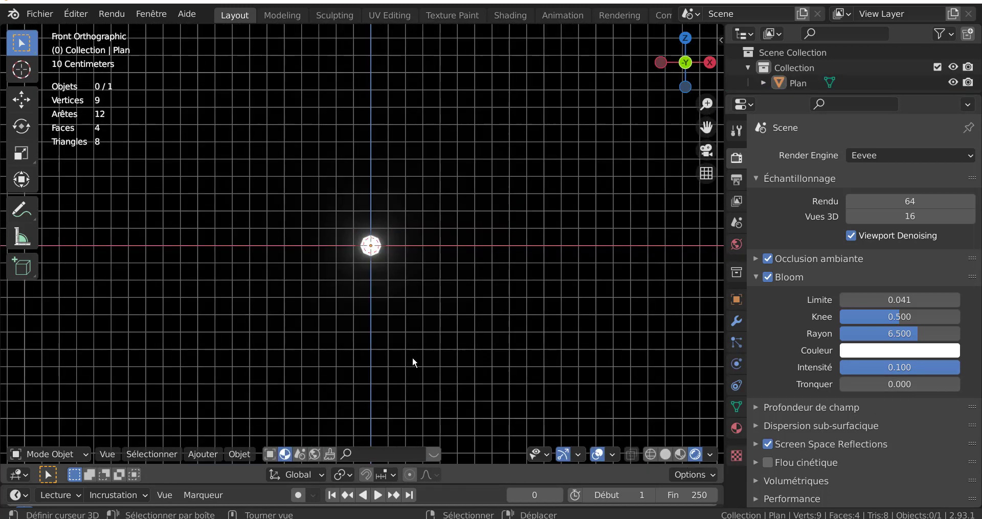
pyautogui.scroll(-2, 423, 302)
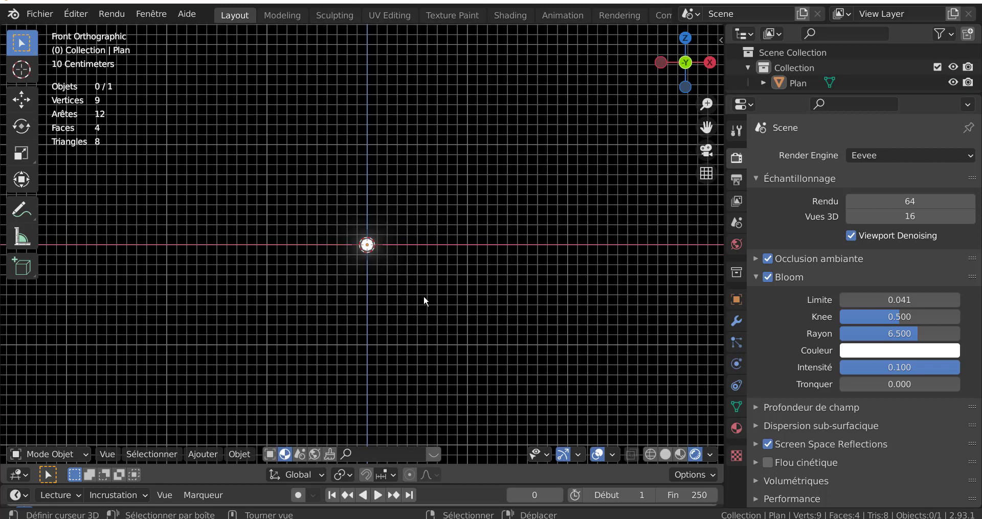
pyautogui.scroll(-2, 525, 359)
pyautogui.scroll(1, 476, 335)
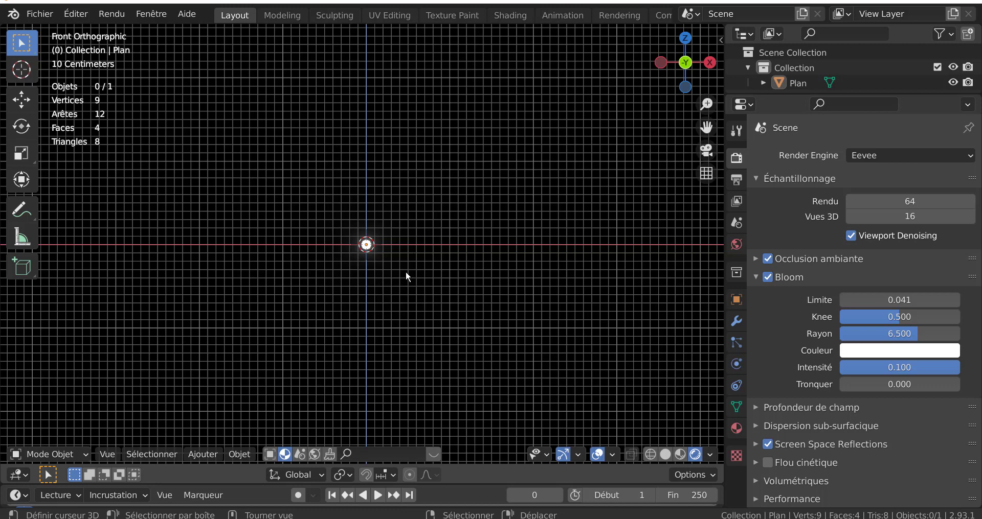
pyautogui.scroll(1, 406, 275)
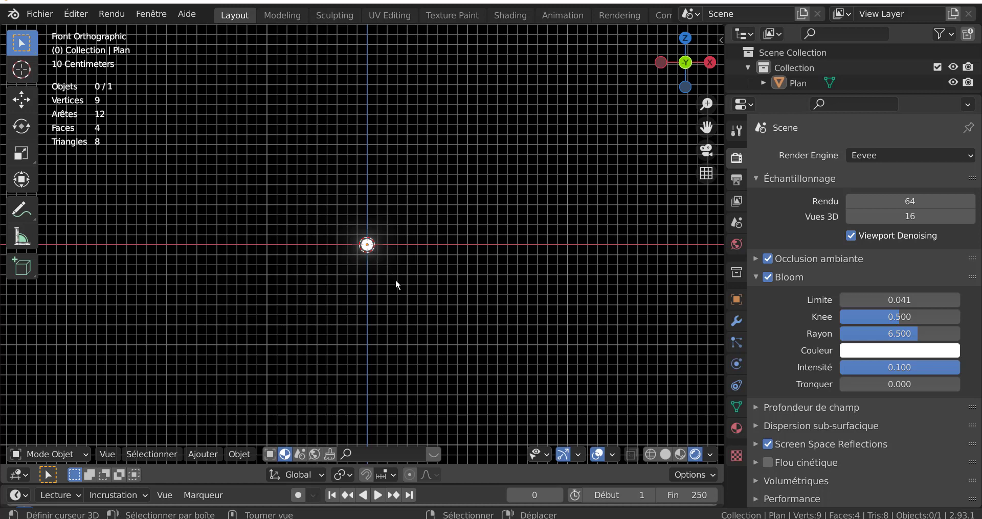
# In Edit Mode, duplicate the star's geometry nine times, scattering the copies irregularly around the original.
pyautogui.hotkey('shift', 'd')
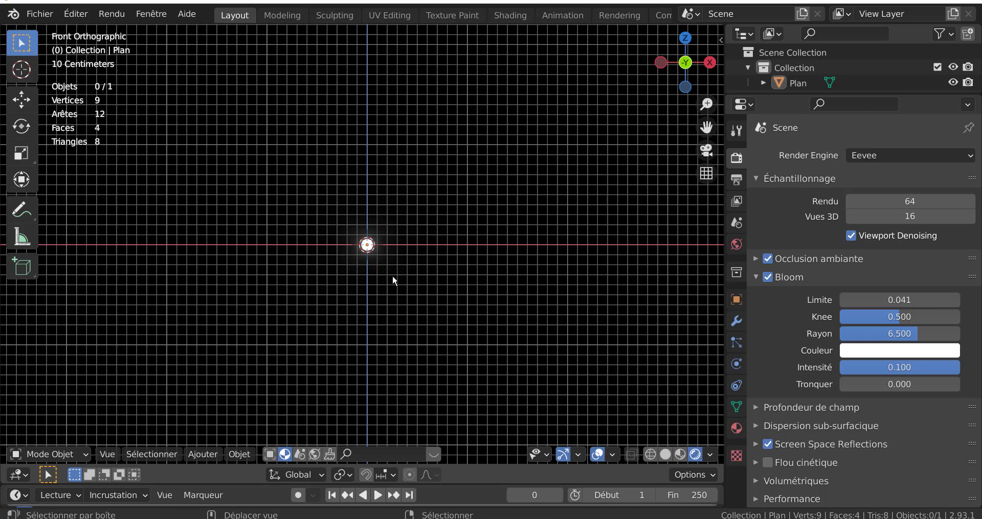
pyautogui.click(490, 201)
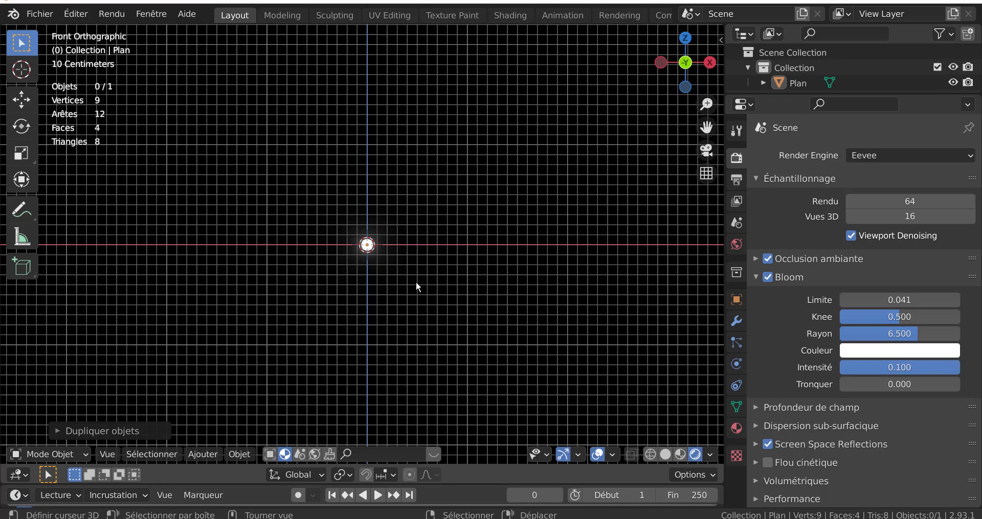
pyautogui.press('Tab')
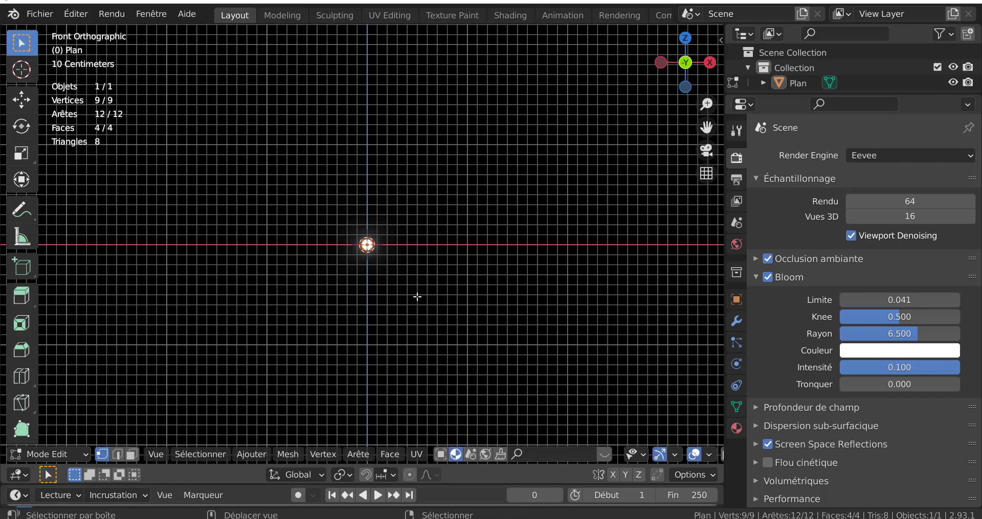
pyautogui.hotkey('shift', 'd')
pyautogui.click(468, 255)
pyautogui.hotkey('shift', 'd')
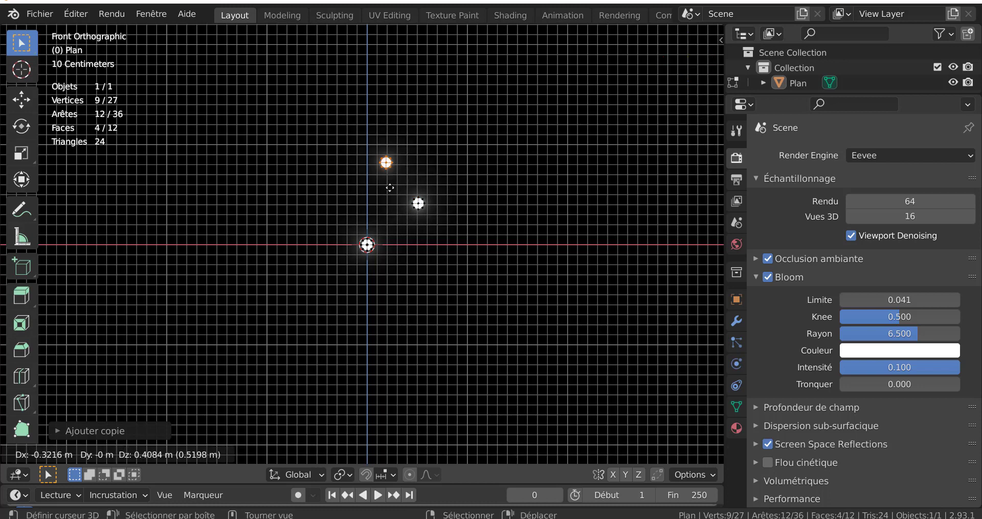
pyautogui.click(375, 176)
pyautogui.hotkey('shift', 'd')
pyautogui.click(307, 287)
pyautogui.hotkey('shift', 'd')
pyautogui.click(460, 355)
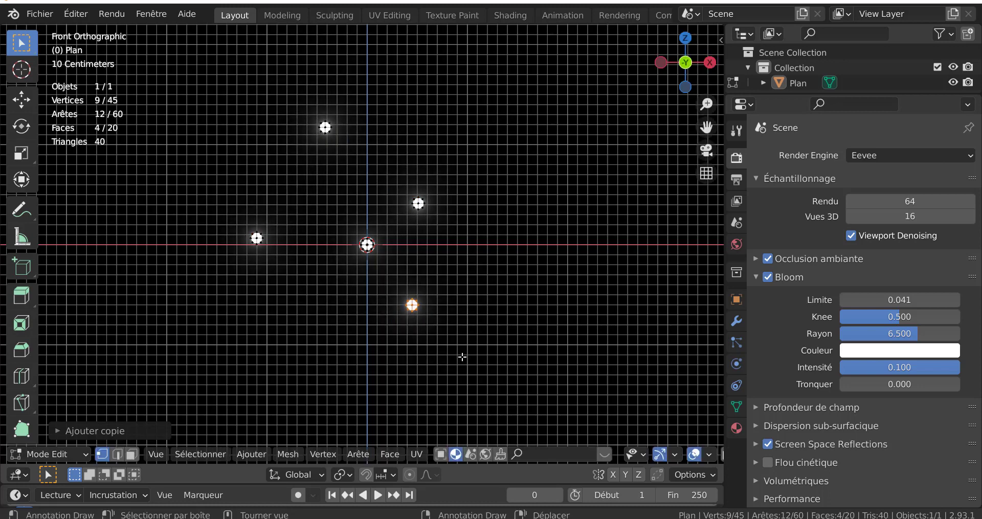
pyautogui.hotkey('shift', 'd')
pyautogui.click(513, 162)
pyautogui.hotkey('shift', 'd')
pyautogui.click(459, 67)
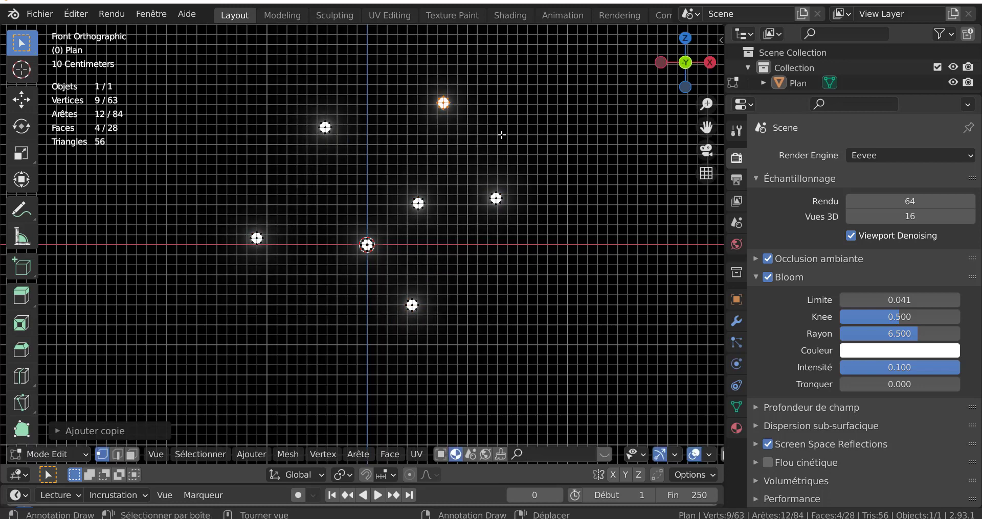
pyautogui.hotkey('shift', 'd')
pyautogui.click(358, 155)
pyautogui.hotkey('shift', 'd')
pyautogui.click(207, 121)
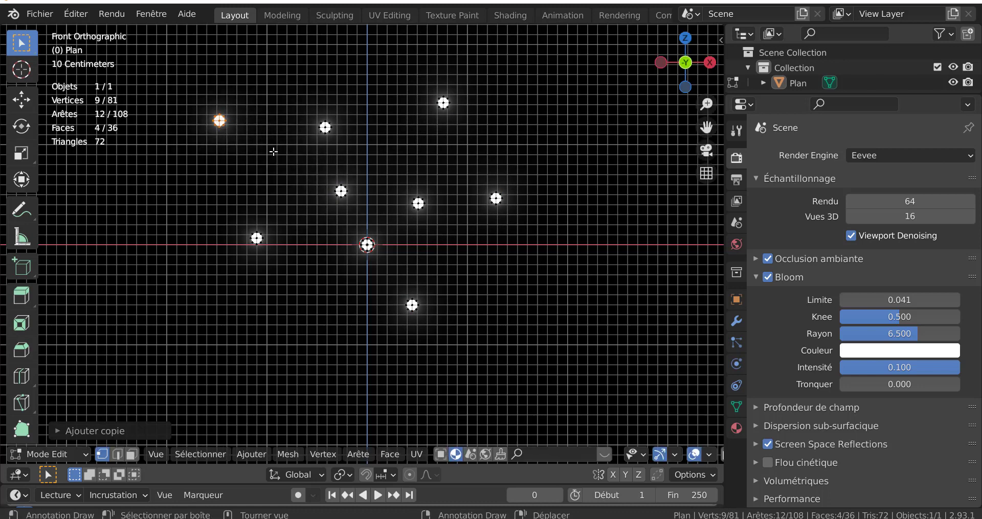
pyautogui.hotkey('shift', 'd')
pyautogui.click(204, 272)
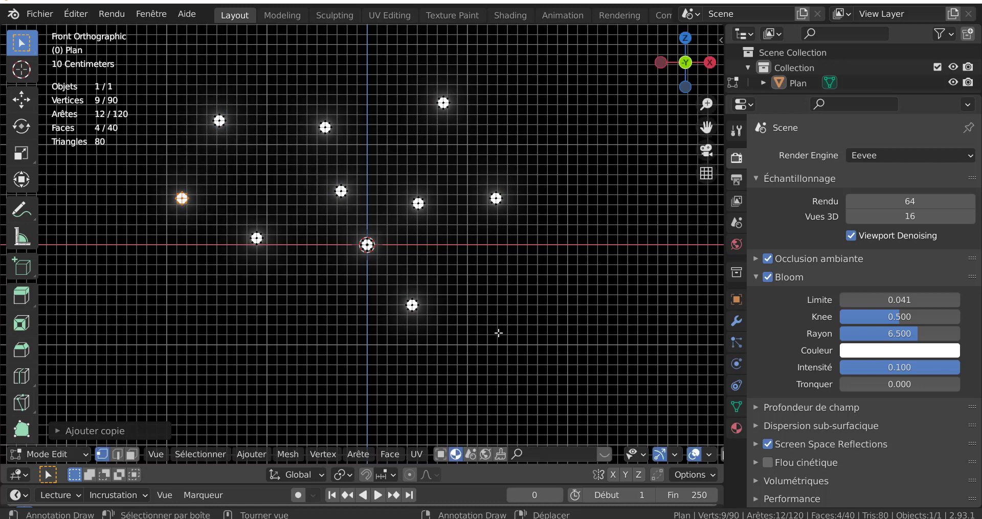
# Duplicate all ten stars in face select mode, offset the copy about 1.07 m in X and -0.28 m in Z, and rotate it about 26°.
pyautogui.press('a')
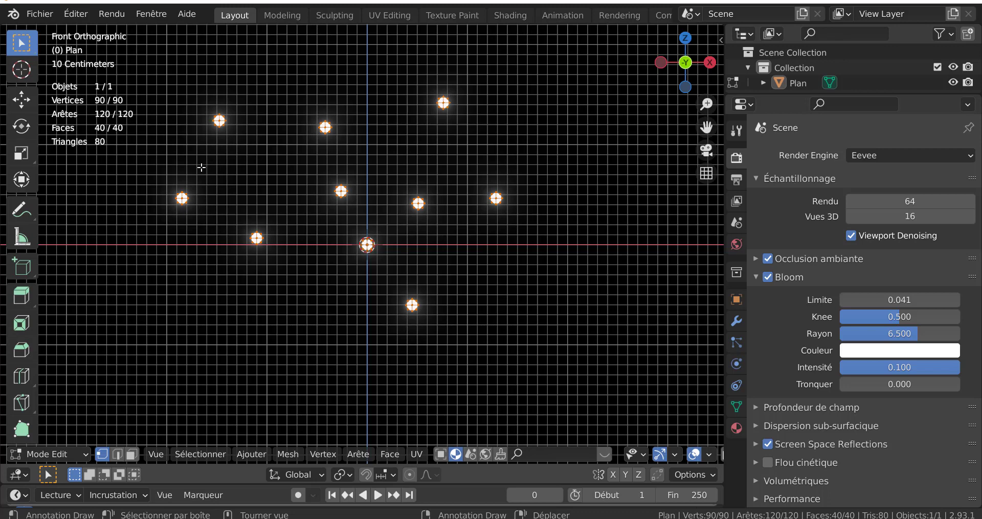
pyautogui.click(132, 455)
pyautogui.hotkey('shift', 'd')
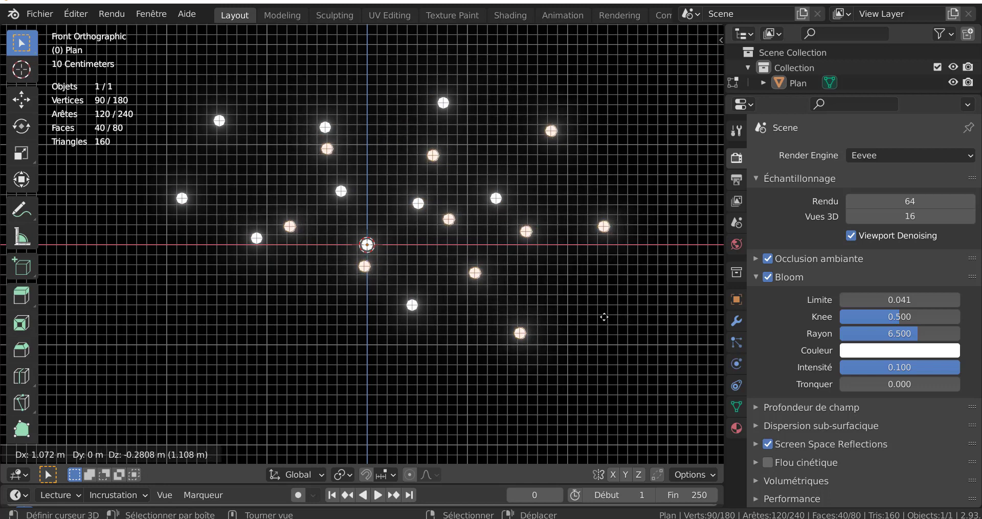
pyautogui.click(604, 317)
pyautogui.press('r')
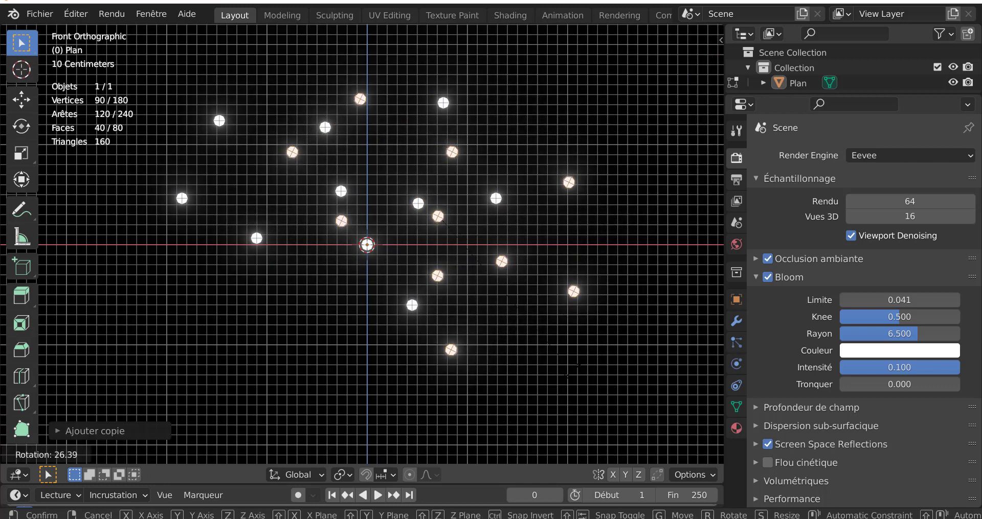
pyautogui.click(587, 324)
pyautogui.scroll(-1, 569, 318)
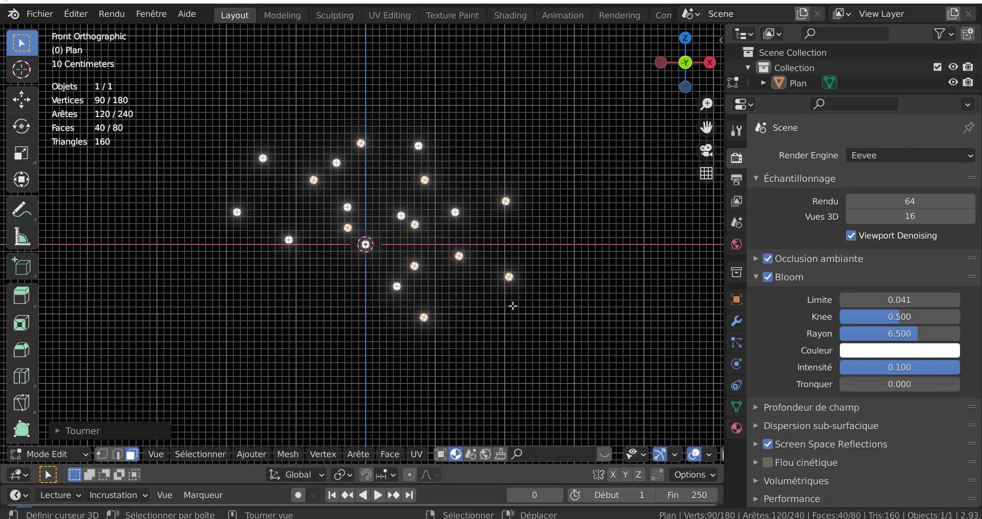
# Duplicate the entire star group, placing the copy below and to the left of the original, and select all the stars.
pyautogui.hotkey('shift', 'd')
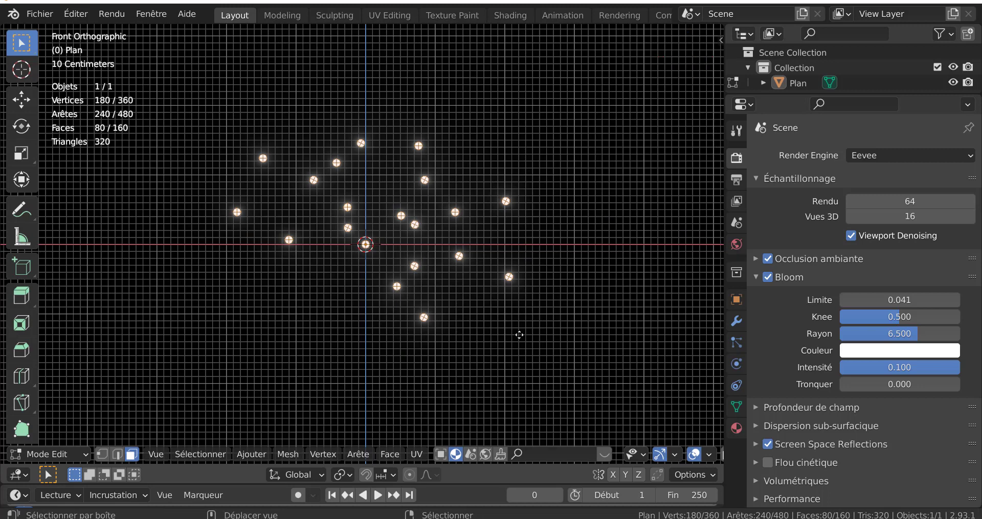
pyautogui.click(457, 382)
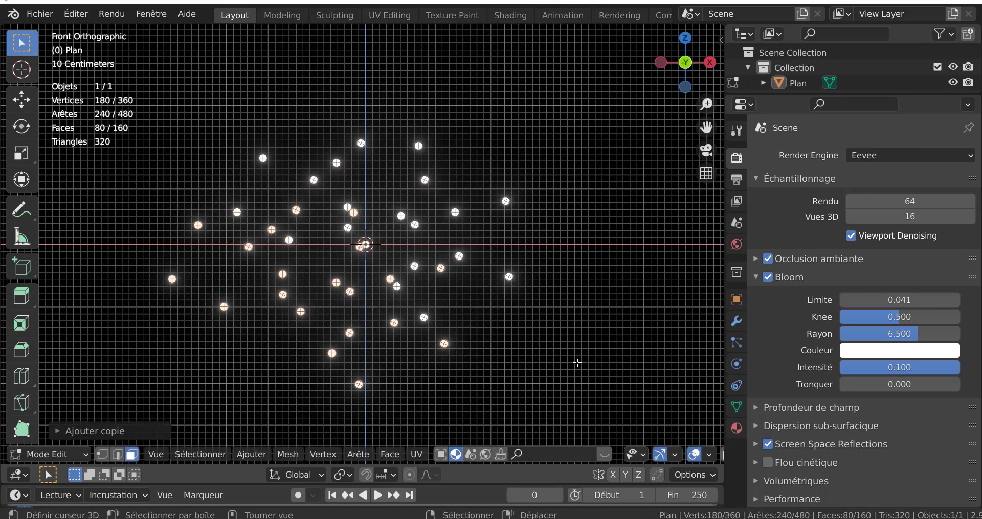
pyautogui.press('a')
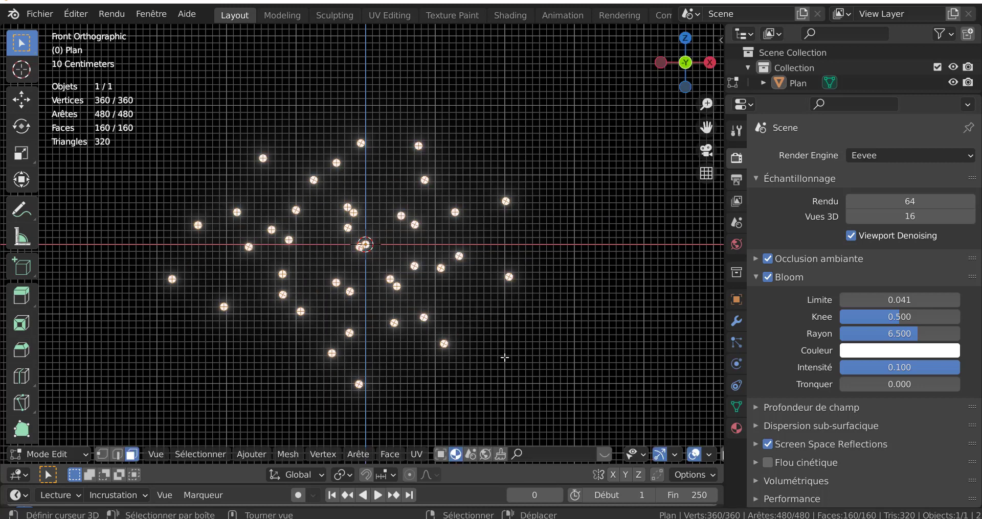
# Duplicate the whole star group, place the copy above and to the right of the original, and rotate it slightly.
pyautogui.hotkey('shift', 's')
pyautogui.click(526, 328)
pyautogui.hotkey('shift', 'd')
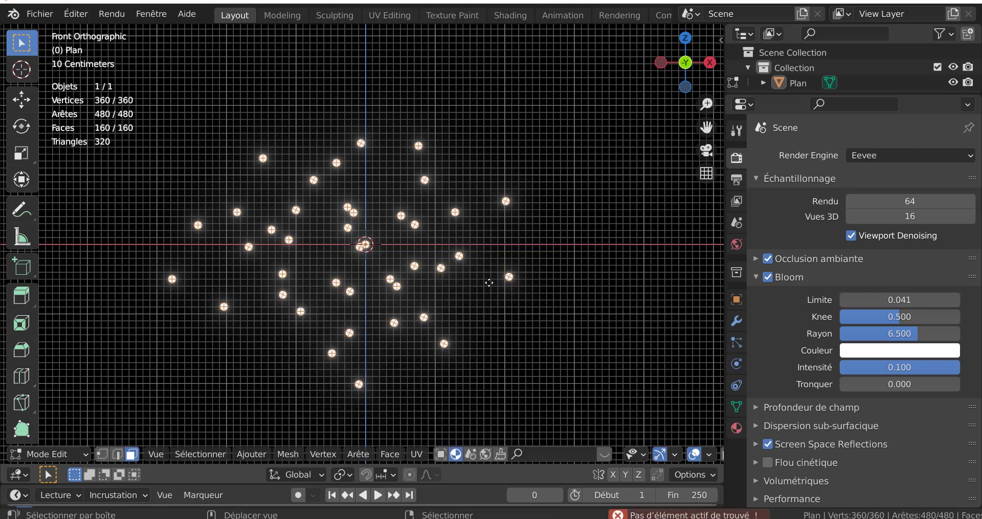
pyautogui.click(572, 228)
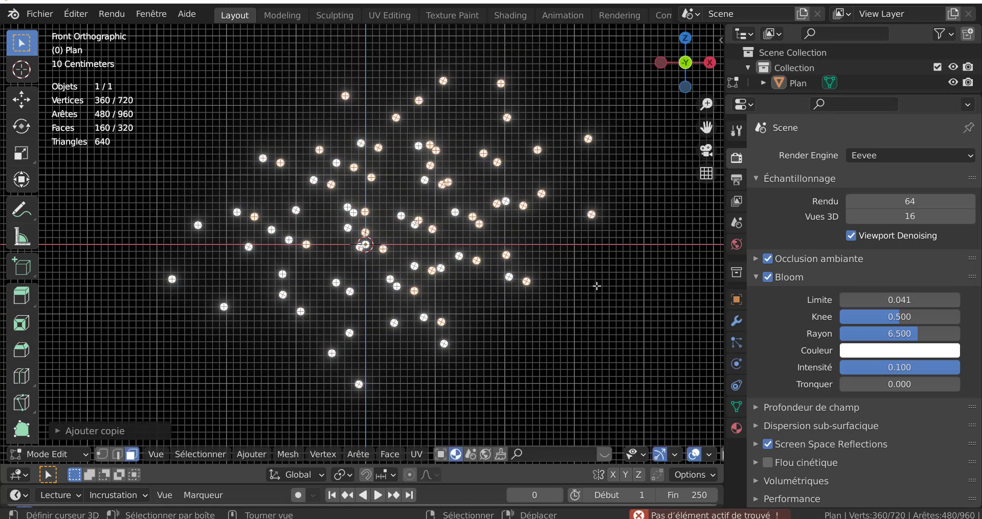
pyautogui.press('r')
pyautogui.click(613, 245)
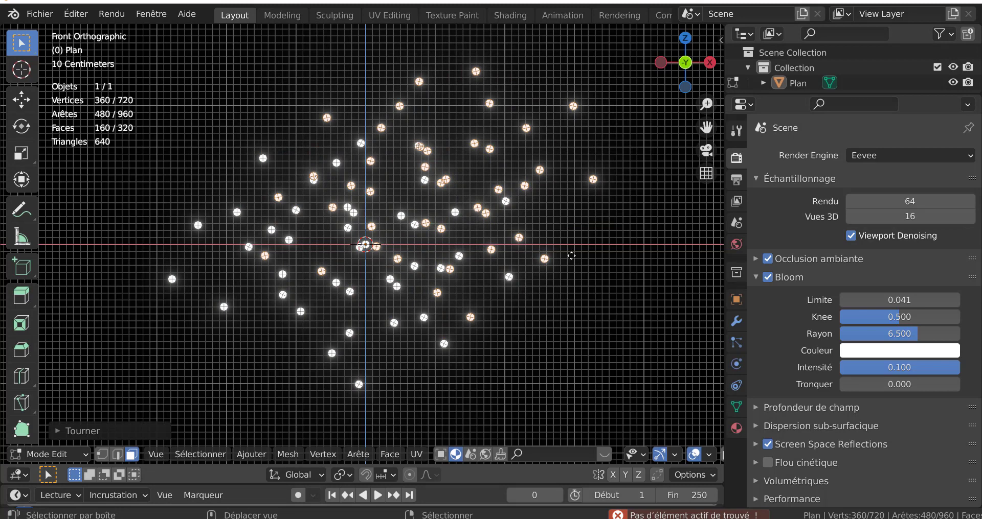
# Duplicate the rotated group up and to the left, and duplicate all the stars about 3 m along X.
pyautogui.hotkey('shift', 'd')
pyautogui.click(500, 224)
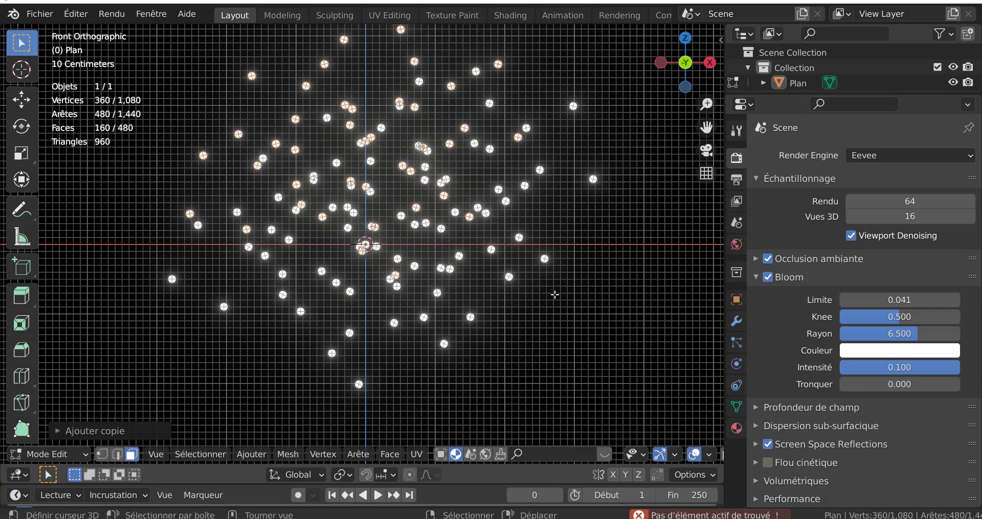
pyautogui.press('a')
pyautogui.scroll(-2, 563, 292)
pyautogui.hotkey('shift', 'd')
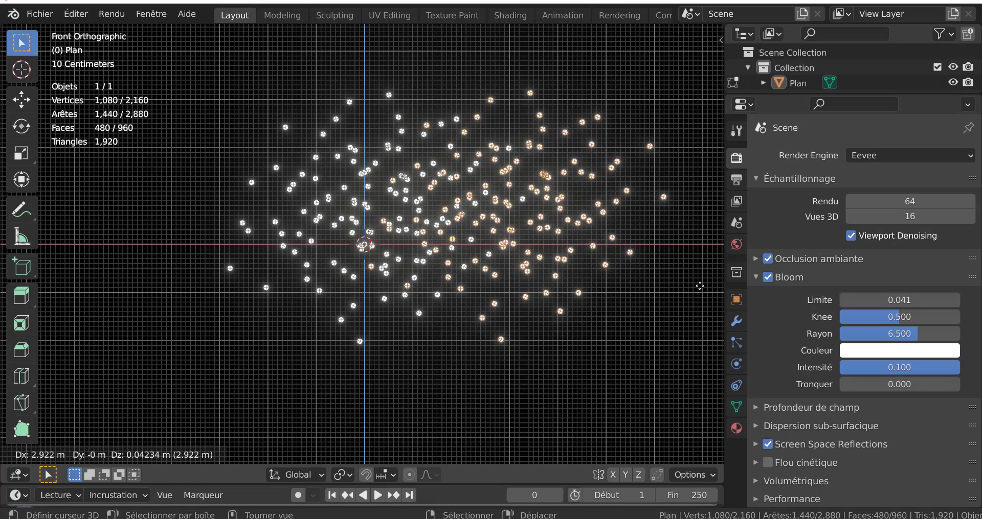
pyautogui.click(706, 284)
# Extrude the newly duplicated stars, and rotate the entire star field about 9°.
pyautogui.press('e')
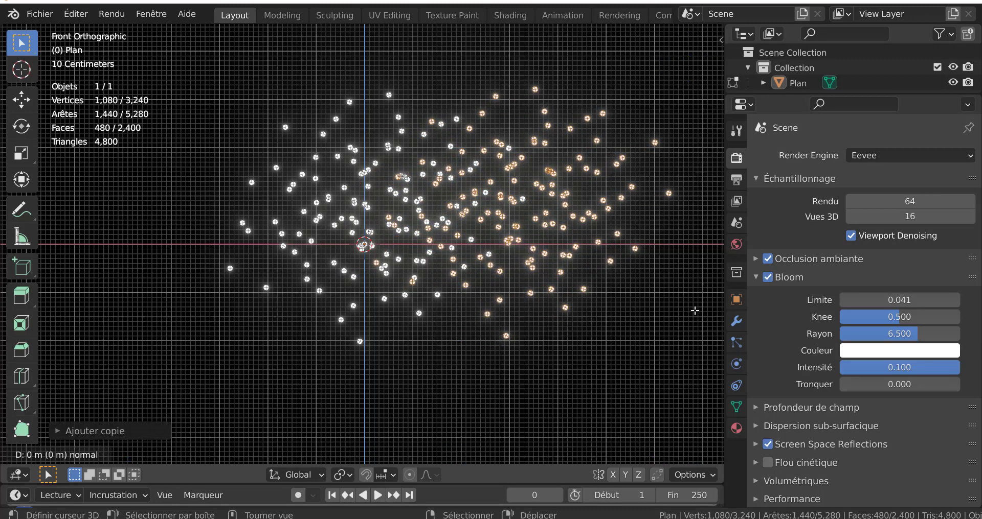
pyautogui.click(685, 316)
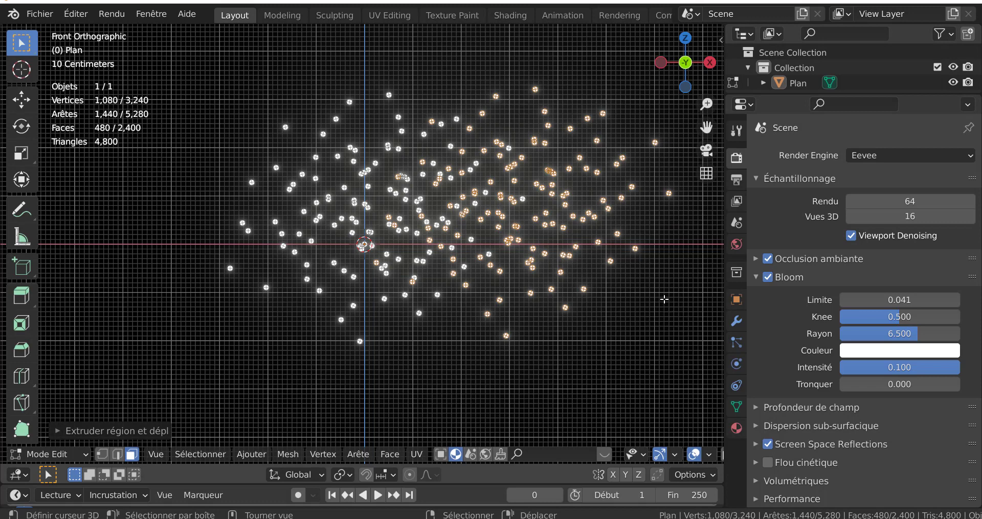
pyautogui.press('r')
pyautogui.press('a')
pyautogui.press('s')
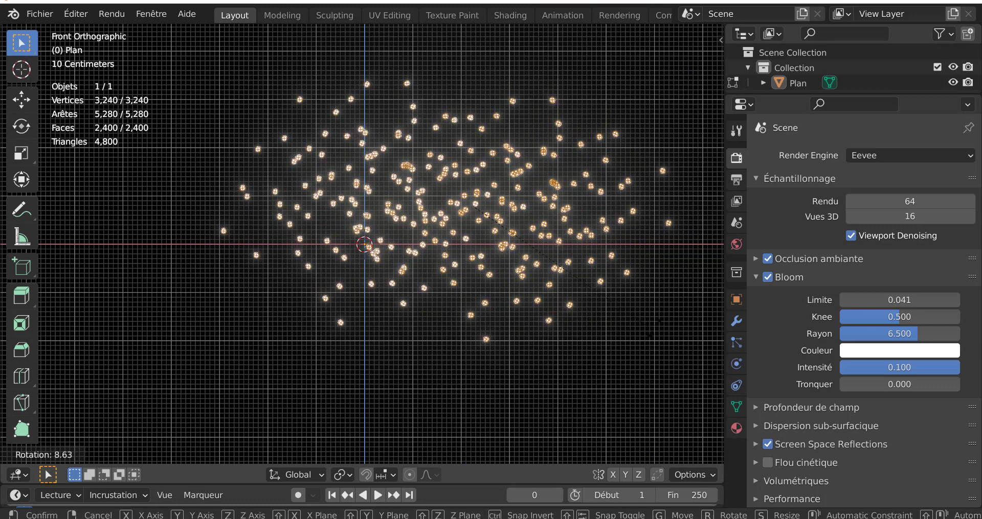
pyautogui.click(645, 313)
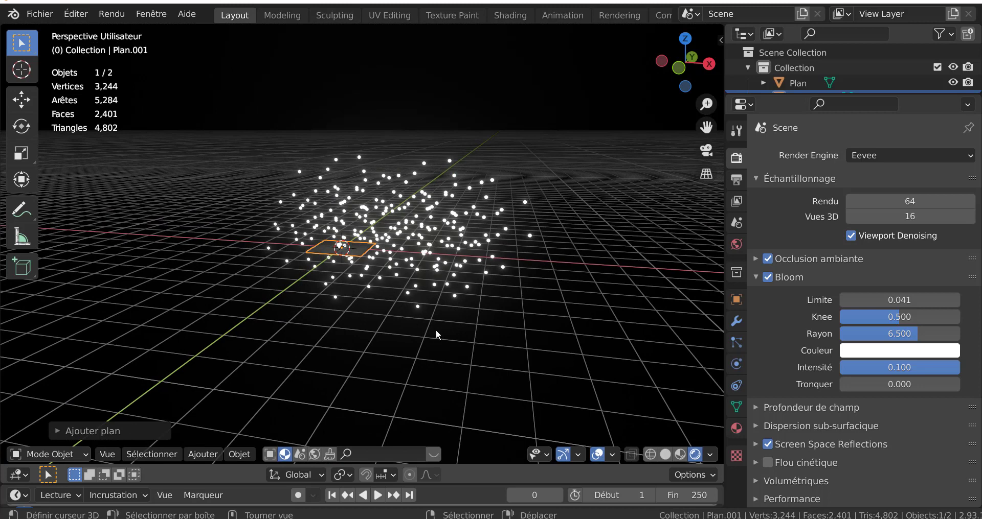
# Scale the new plane at the world origin up to a little over four times its size.
pyautogui.moveTo(436, 329); pyautogui.dragTo(469, 336, button='middle')
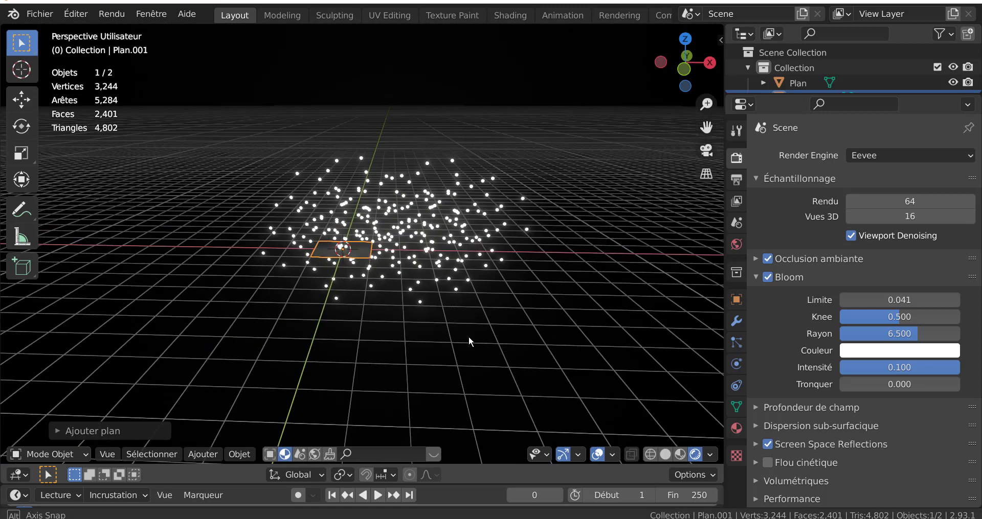
pyautogui.press('s')
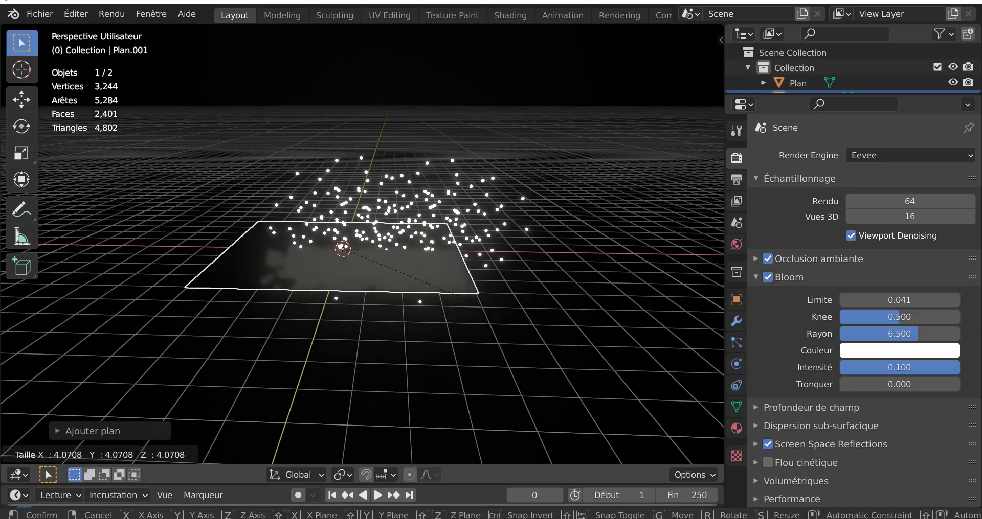
pyautogui.click(462, 296)
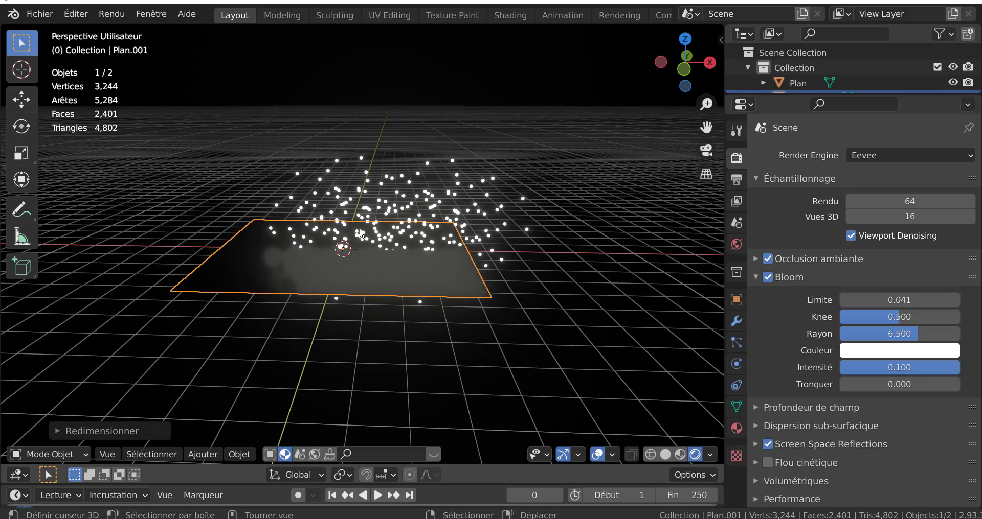
# Set the star object's origin to its geometry.
pyautogui.click(397, 205)
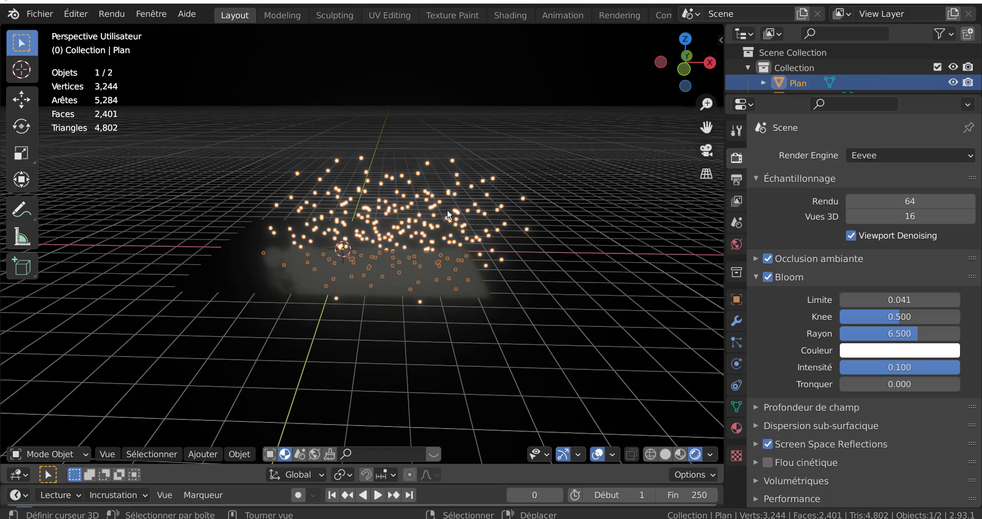
pyautogui.scroll(1, 422, 232)
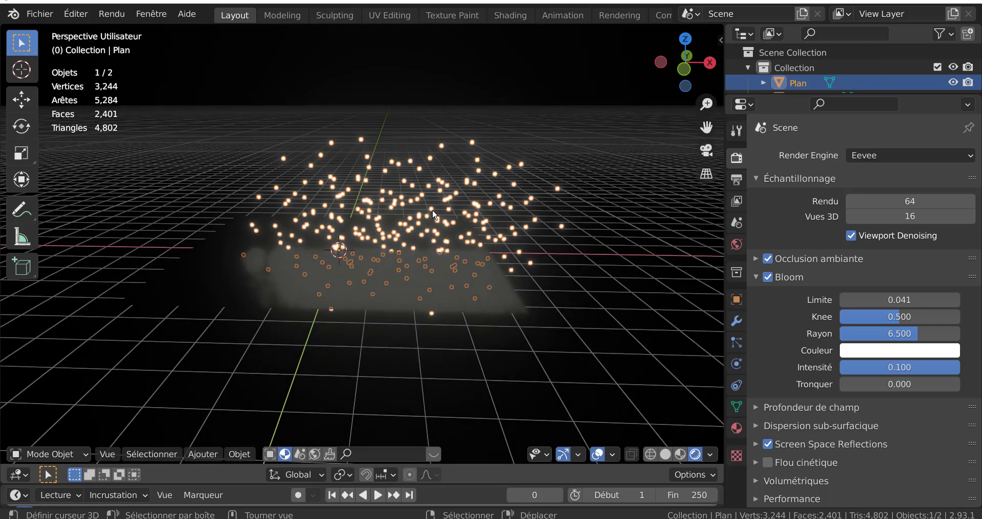
pyautogui.click(203, 455)
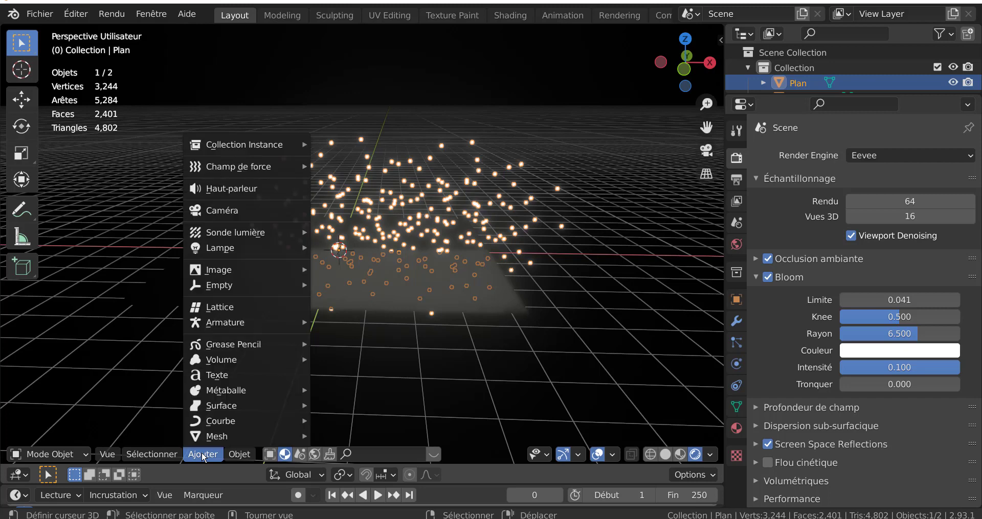
pyautogui.moveTo(244, 456)
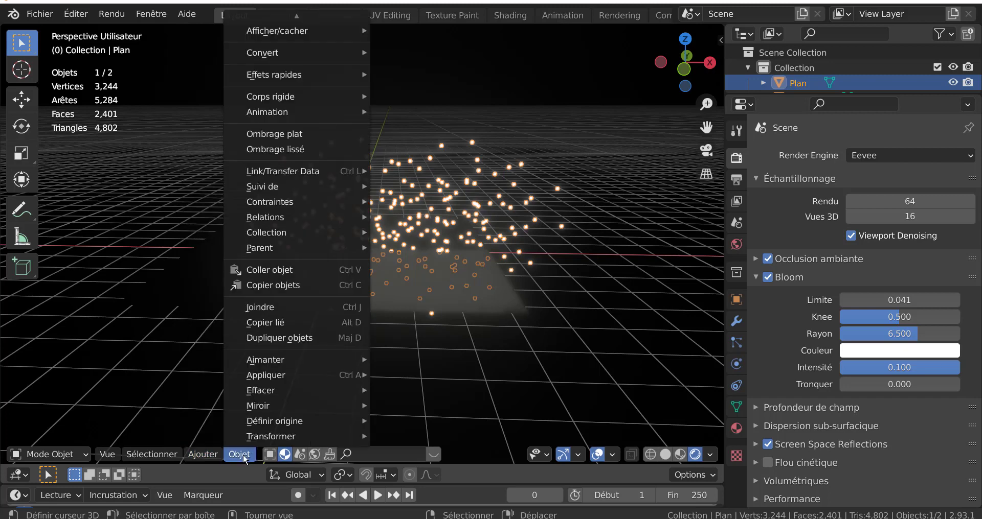
pyautogui.moveTo(294, 424)
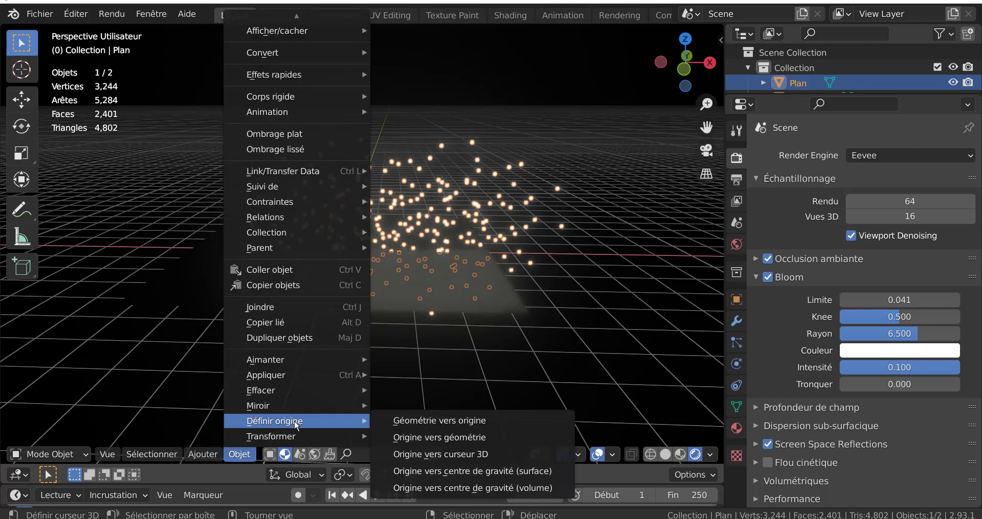
pyautogui.click(440, 437)
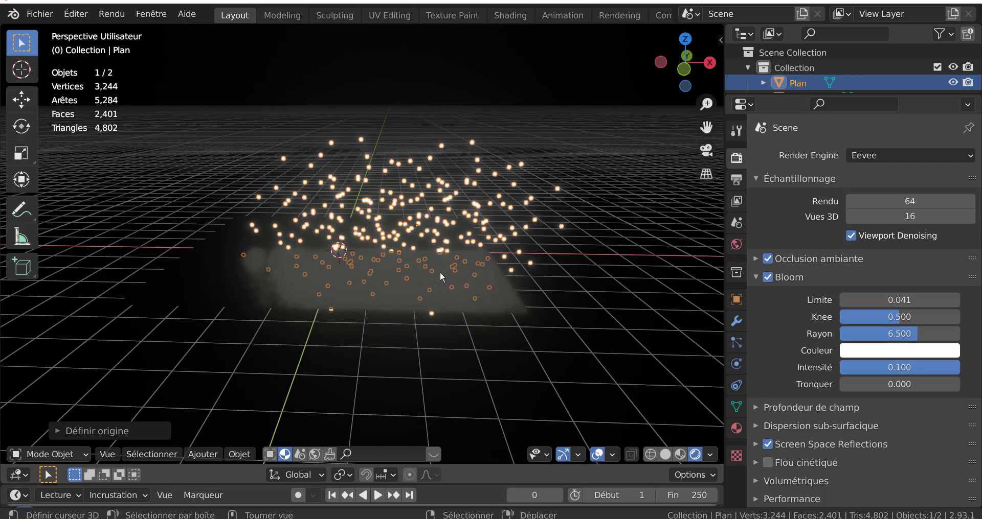
# Move the star field sideways and slightly up so that it is centred over the plane.
pyautogui.press('g')
pyautogui.press('Escape')
pyautogui.press('r')
pyautogui.press('Escape')
pyautogui.press('g')
pyautogui.click(391, 243)
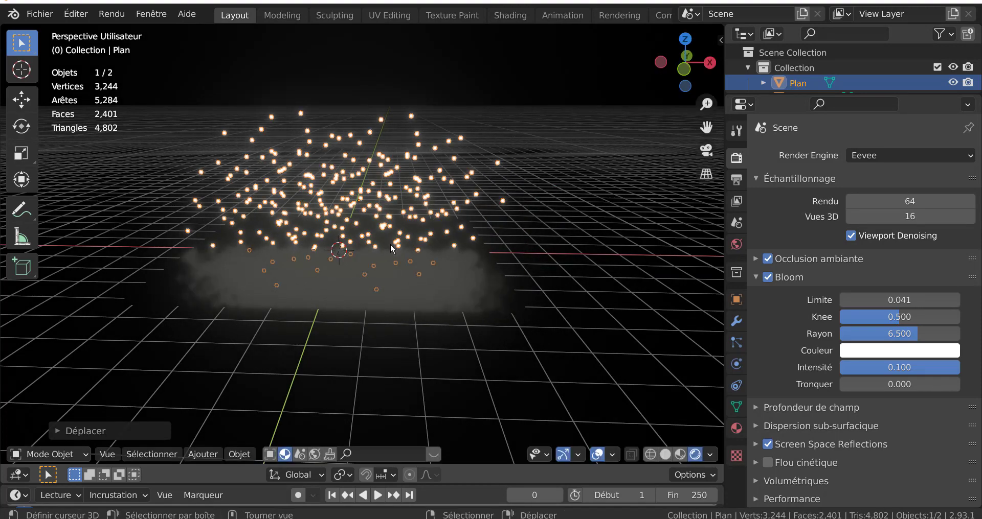
# Move the star field backwards along the global Y axis, towards the rear of the plane.
pyautogui.moveTo(432, 335); pyautogui.dragTo(333, 291, button='middle')
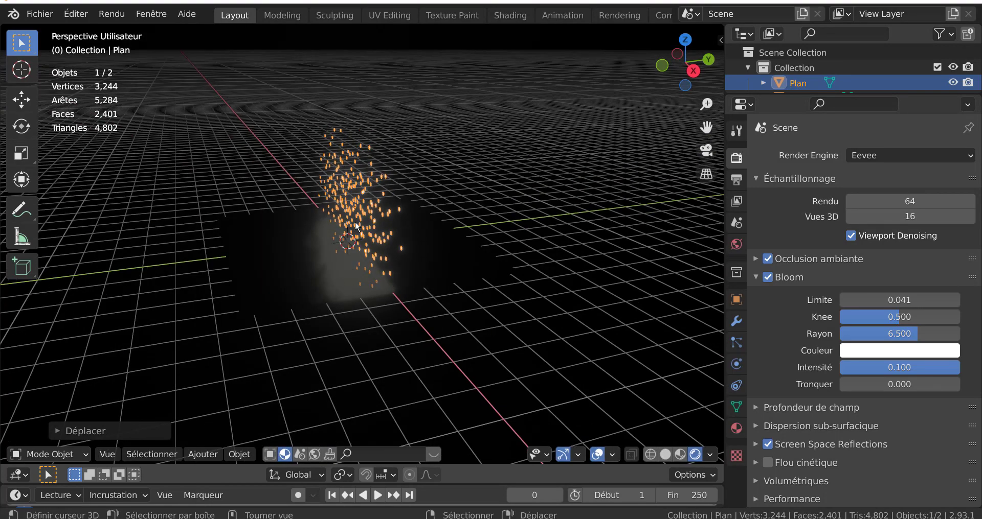
pyautogui.press('g')
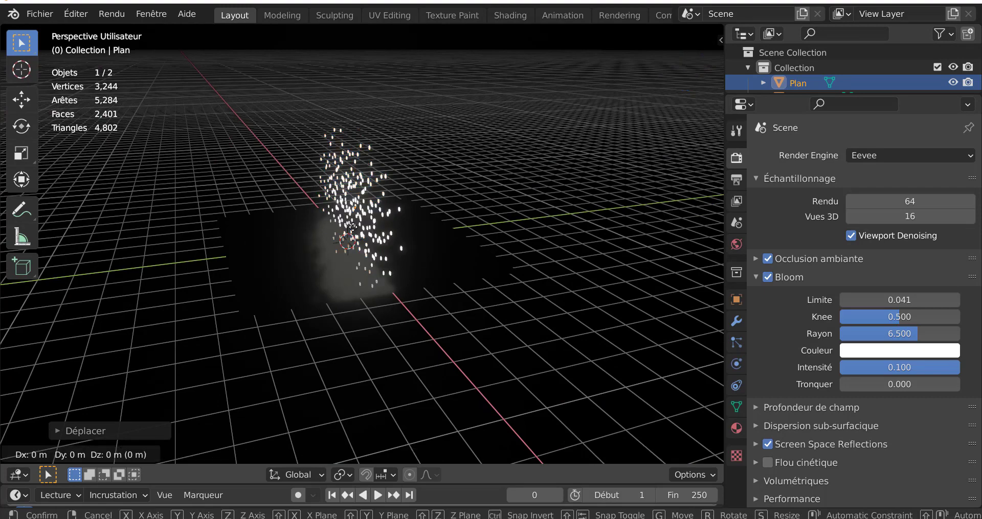
pyautogui.press('y')
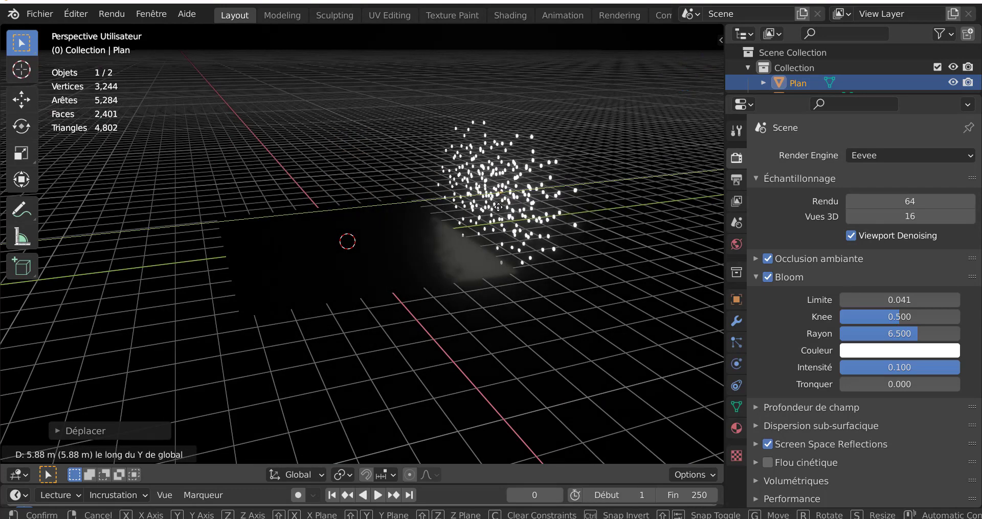
pyautogui.click(382, 261)
pyautogui.moveTo(382, 260); pyautogui.dragTo(538, 245, button='middle')
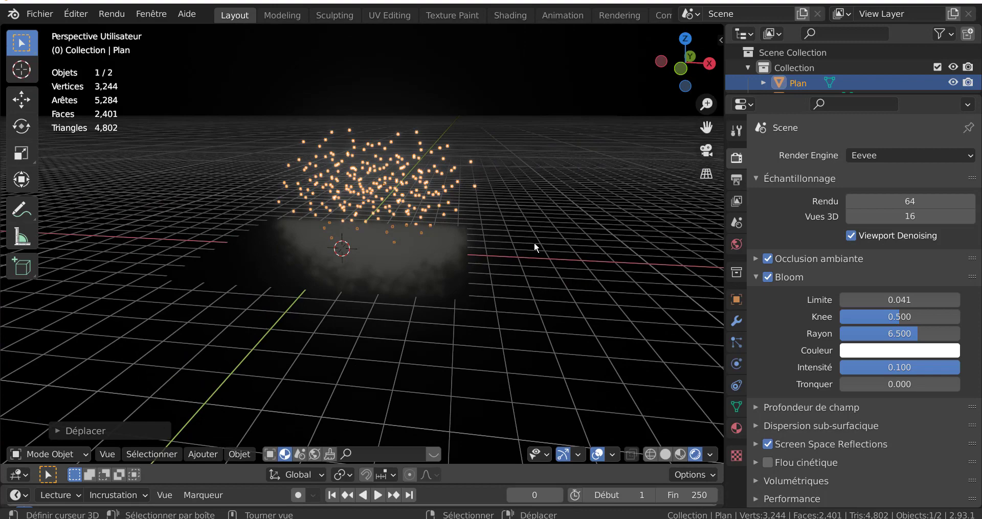
# Switch to the front view and create a new world for the scene.
pyautogui.press('KP_1')
pyautogui.scroll(1, 534, 242)
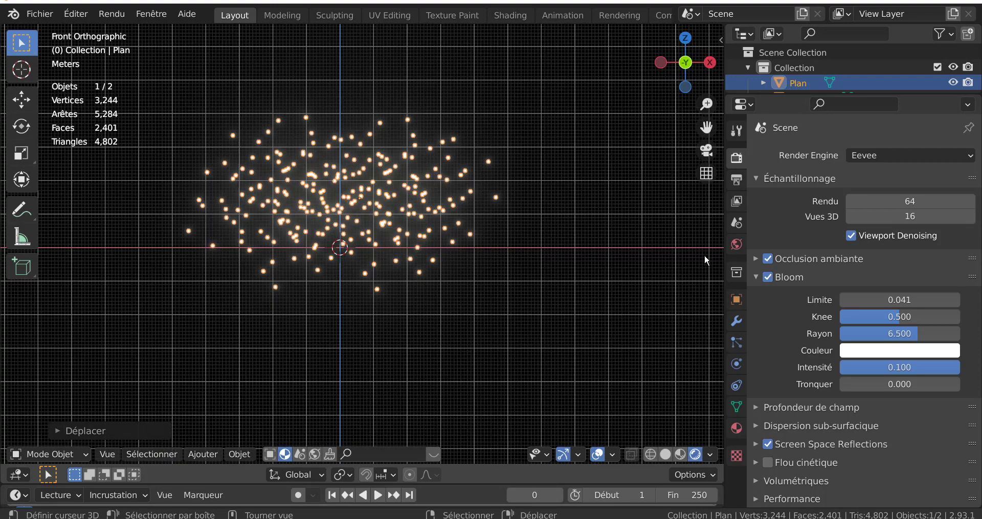
pyautogui.moveTo(726, 231); pyautogui.dragTo(823, 233)
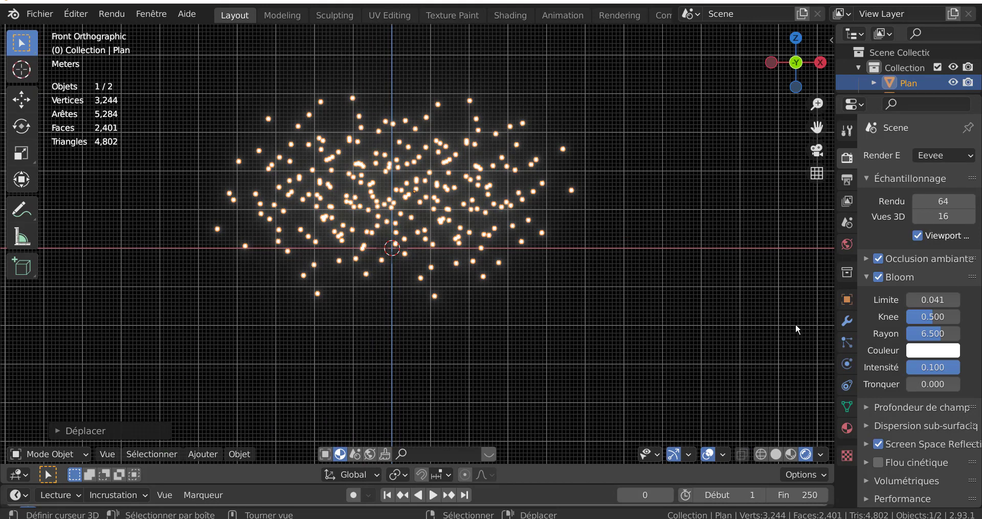
pyautogui.click(847, 246)
pyautogui.moveTo(835, 255); pyautogui.dragTo(738, 256)
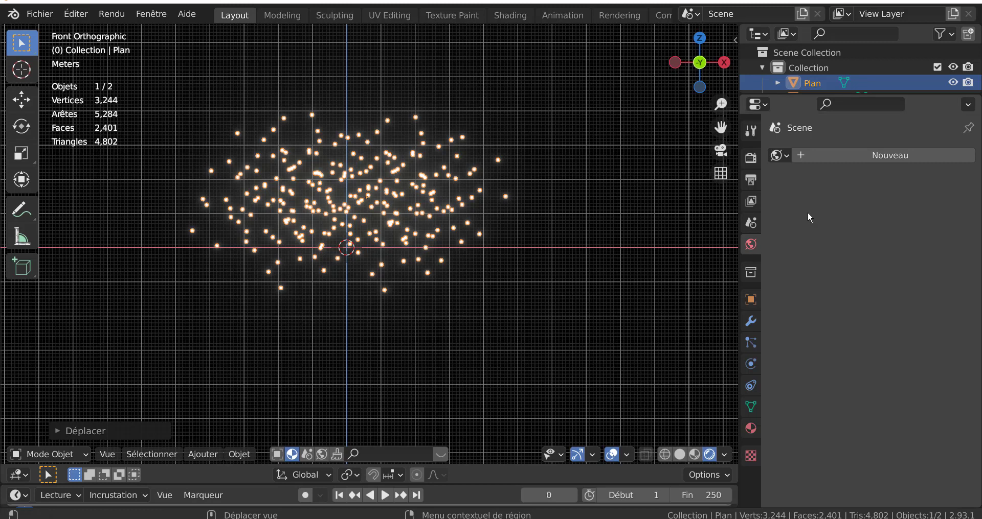
pyautogui.click(885, 155)
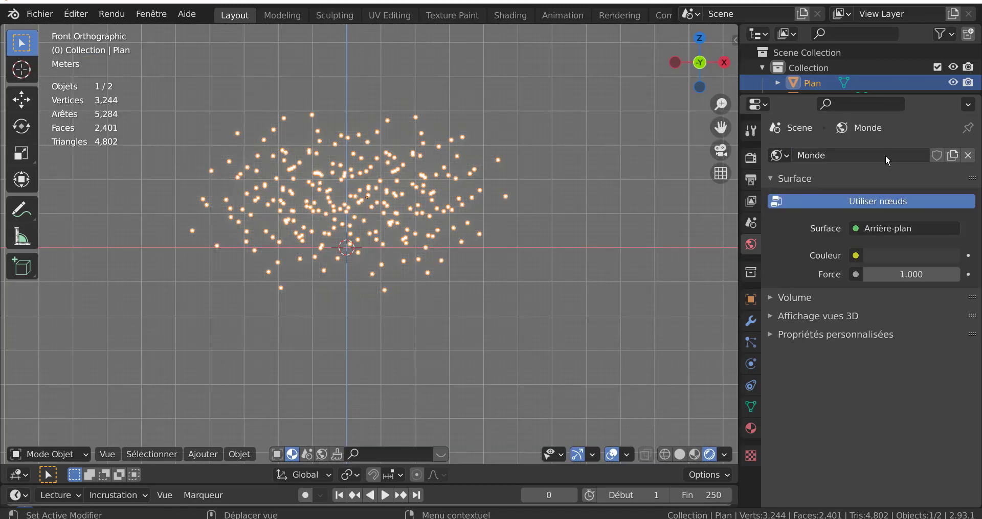
# Set the world background colour to a blue with hue 0.672 and saturation 0.963, and darken it to nearly black.
pyautogui.click(904, 257)
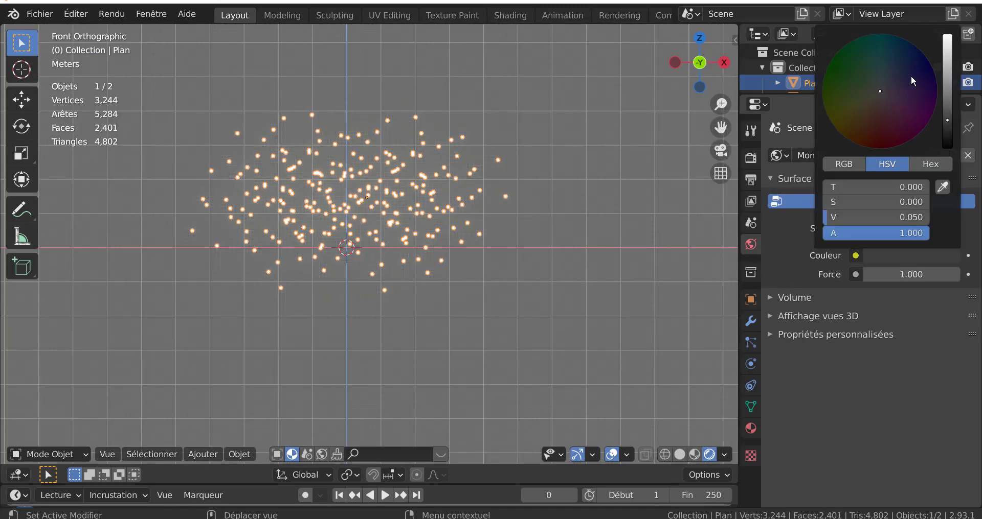
pyautogui.click(927, 69)
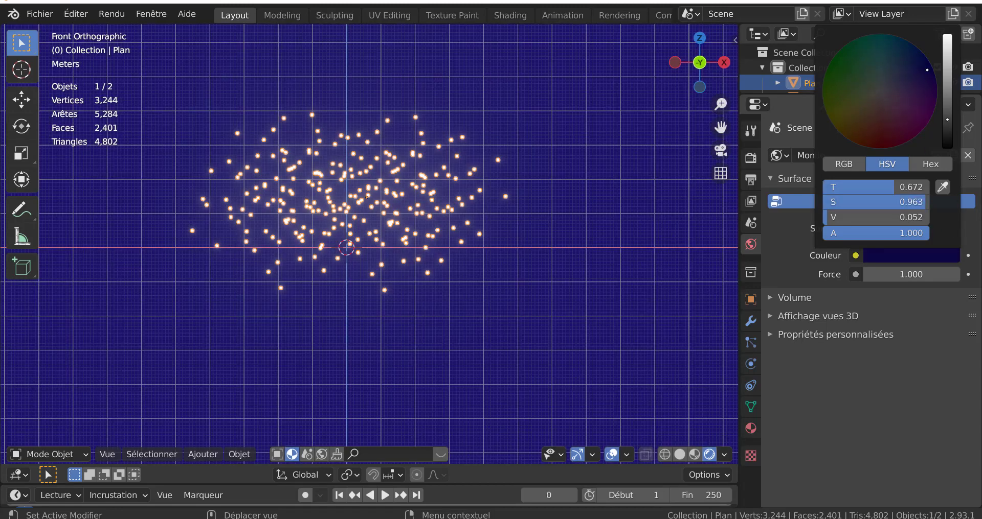
pyautogui.moveTo(947, 120); pyautogui.dragTo(947, 146)
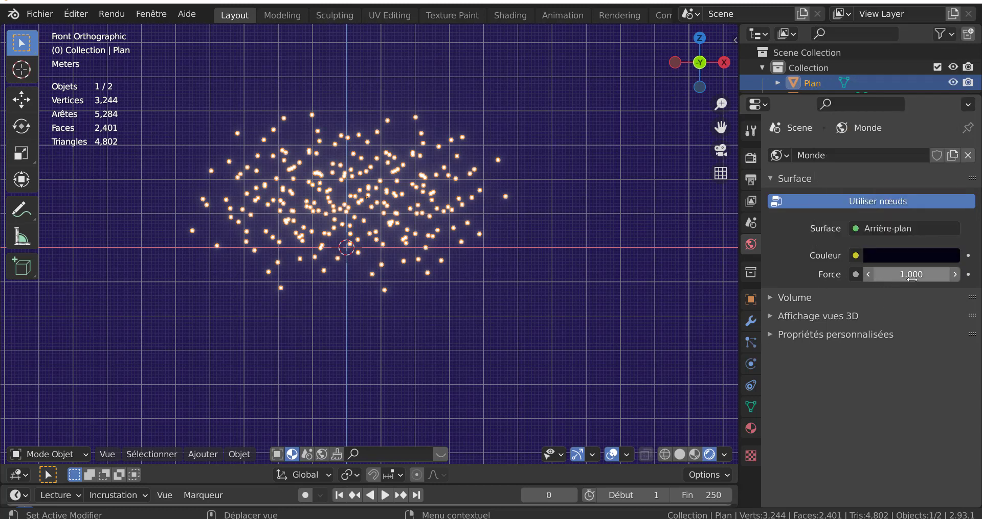
# Set the world background strength to 0.1.
pyautogui.click(874, 276)
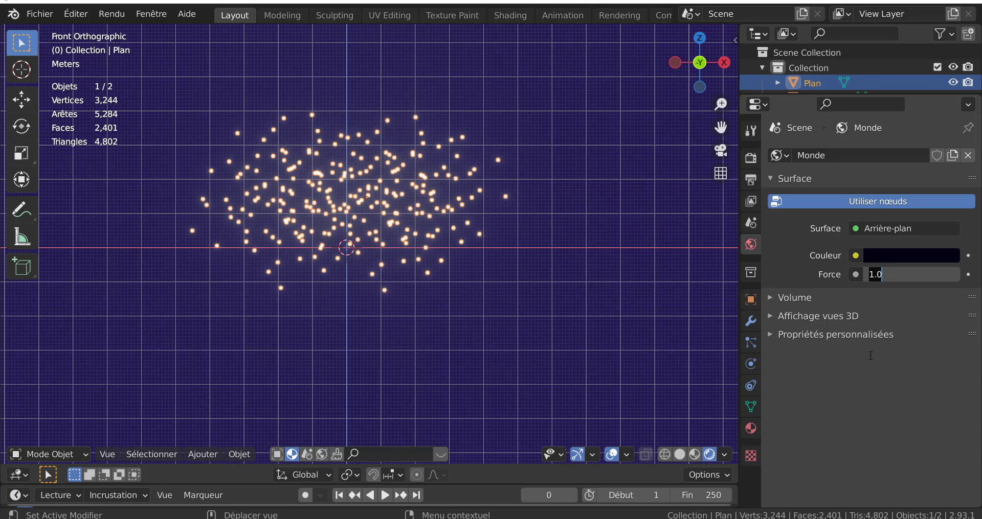
pyautogui.write('0.1')
pyautogui.press('Return')
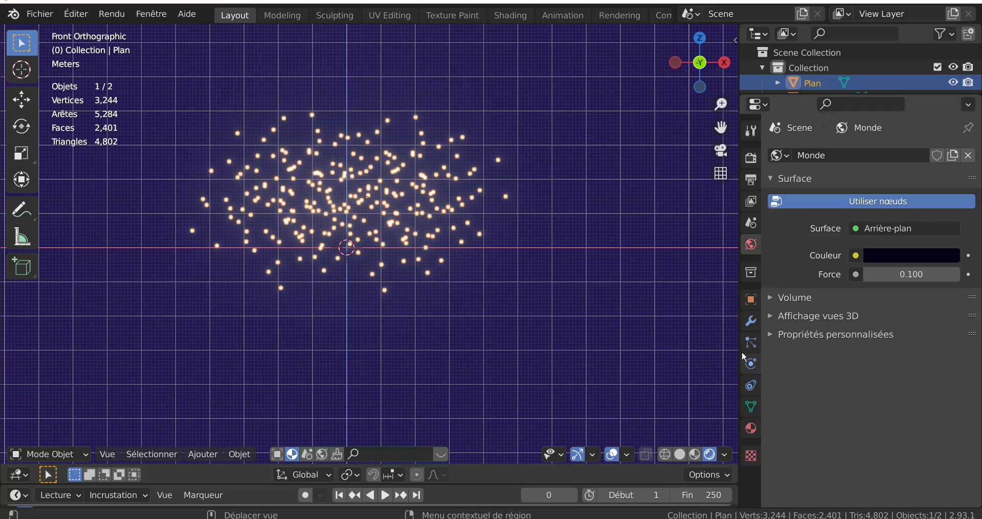
# Set the Bloom threshold to 0 and lower its intensity to 0.028 in the Eevee render settings.
pyautogui.scroll(-2, 503, 328)
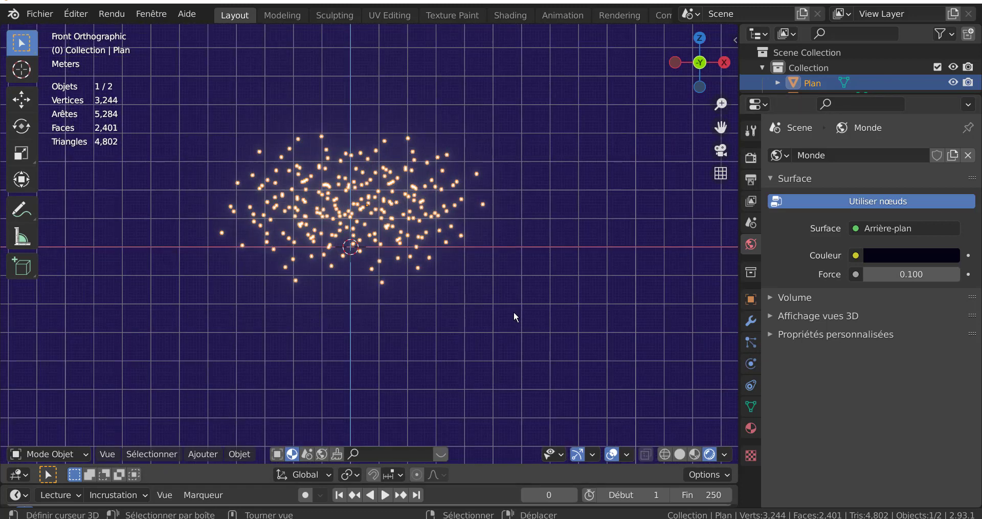
pyautogui.scroll(2, 514, 311)
pyautogui.keyDown('shift'); pyautogui.moveTo(549, 344); pyautogui.dragTo(548, 341, button='middle'); pyautogui.keyUp('shift')
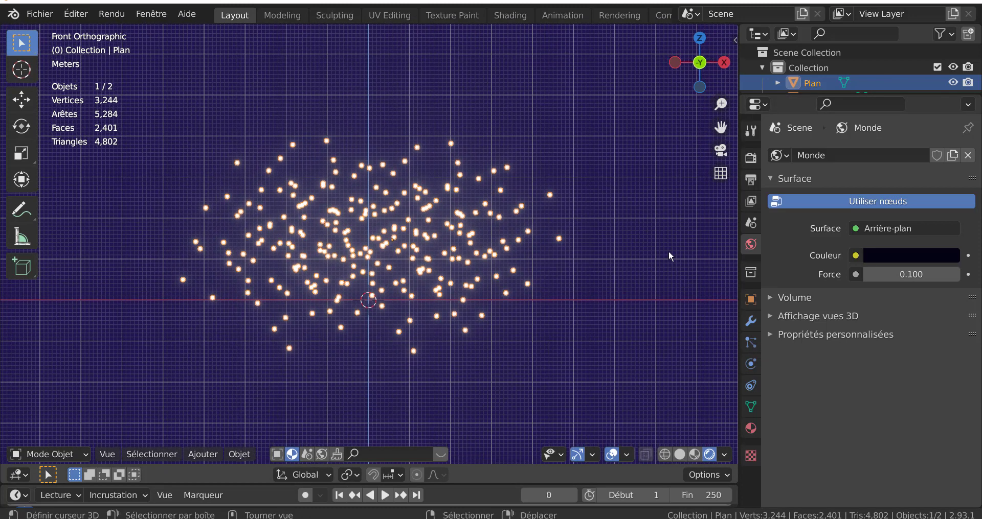
pyautogui.click(751, 160)
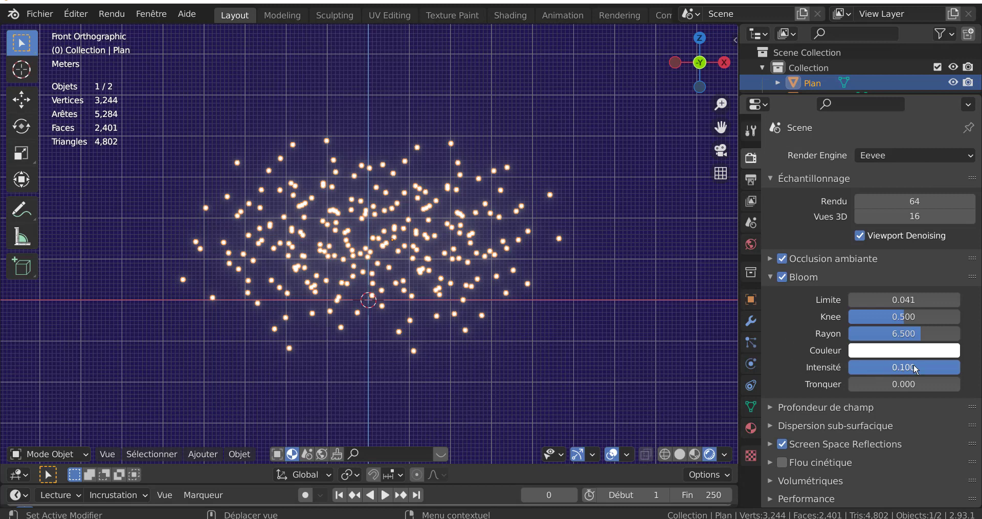
pyautogui.moveTo(920, 367); pyautogui.dragTo(894, 367)
pyautogui.moveTo(863, 305); pyautogui.dragTo(851, 305)
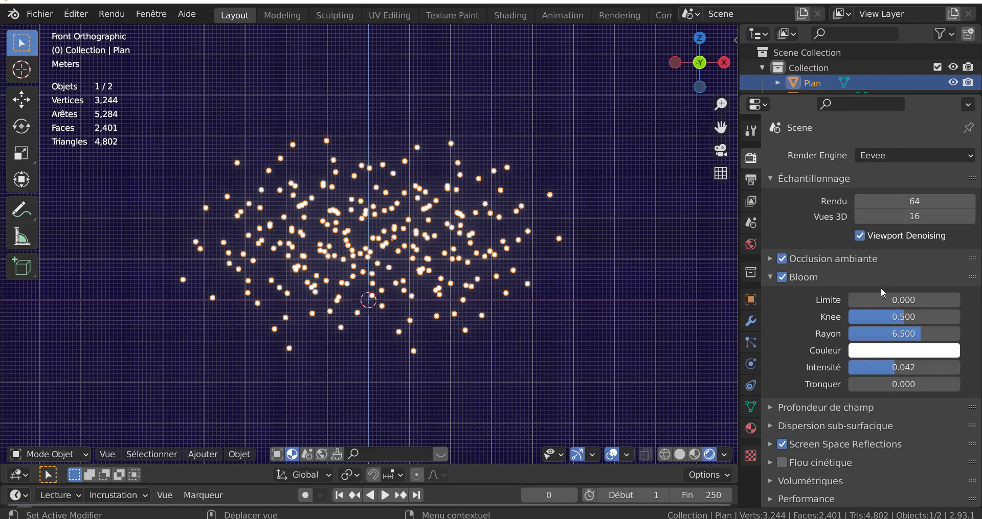
pyautogui.moveTo(885, 373); pyautogui.dragTo(879, 373)
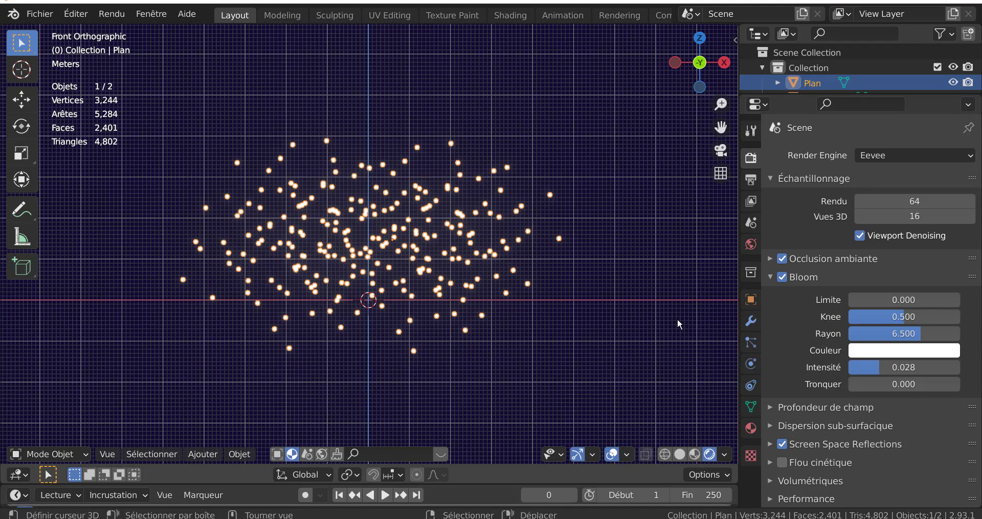
# Delete the ground plane beneath the star field.
pyautogui.scroll(4, 600, 290)
pyautogui.scroll(-6, 601, 291)
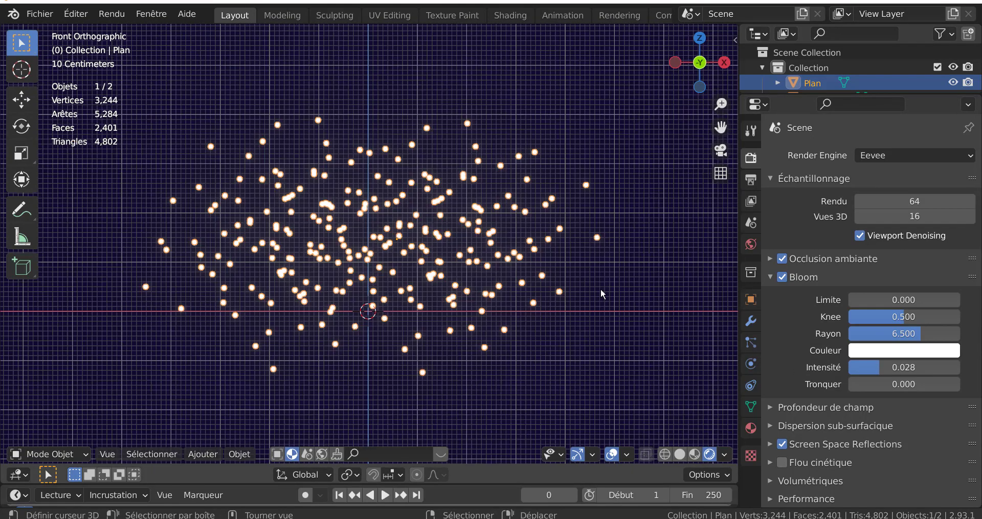
pyautogui.moveTo(600, 288); pyautogui.dragTo(602, 308, button='middle')
pyautogui.click(443, 296)
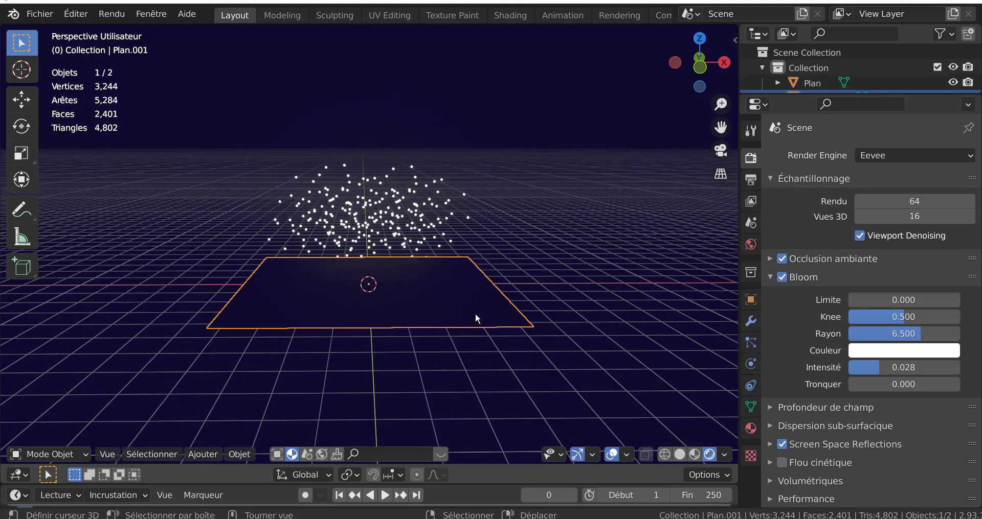
pyautogui.moveTo(474, 313); pyautogui.dragTo(463, 334, button='middle')
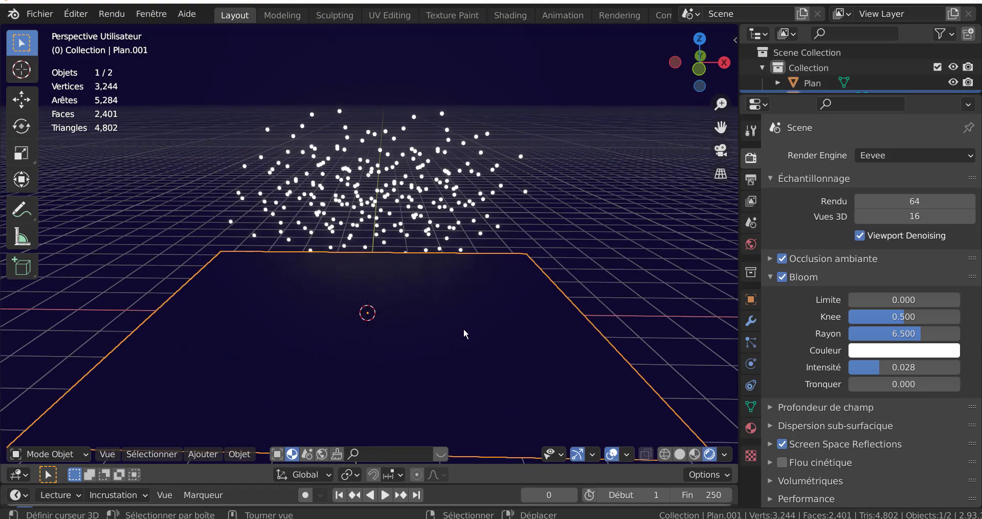
pyautogui.scroll(-2, 429, 333)
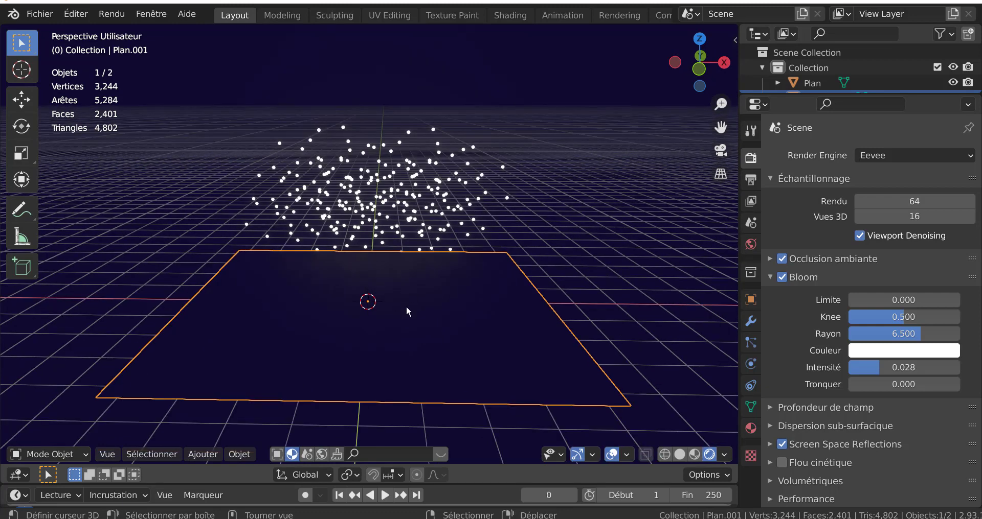
pyautogui.press('x')
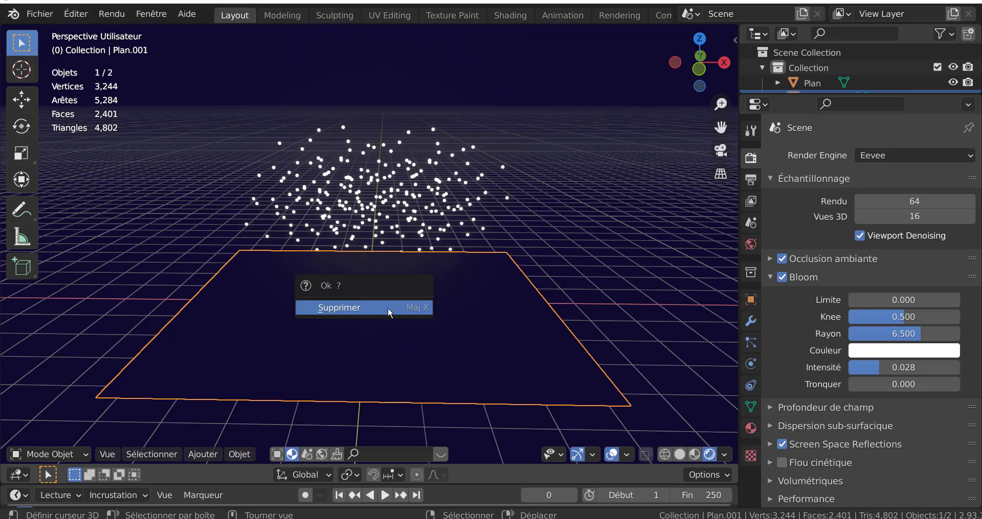
pyautogui.click(382, 308)
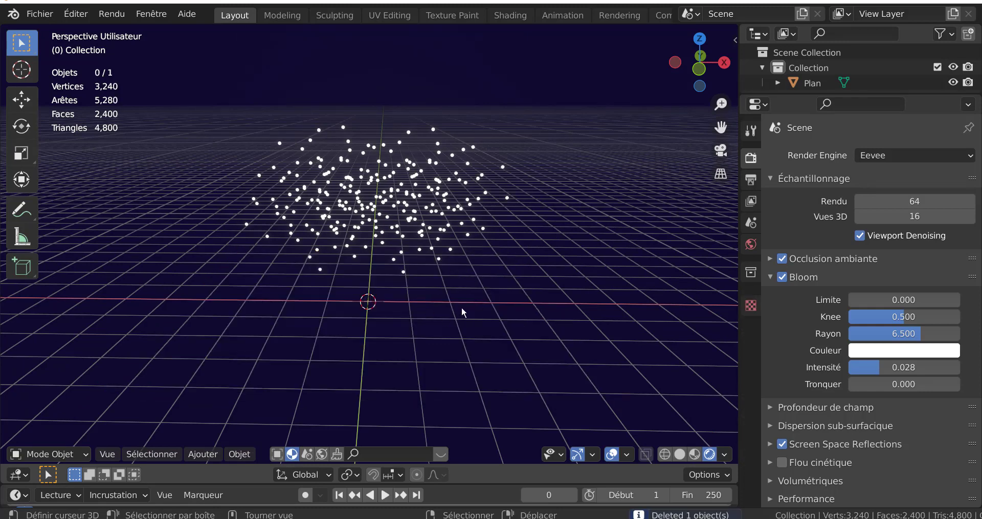
# Add a UV sphere at the 3D cursor in front of the star field.
pyautogui.click(204, 455)
pyautogui.moveTo(215, 440)
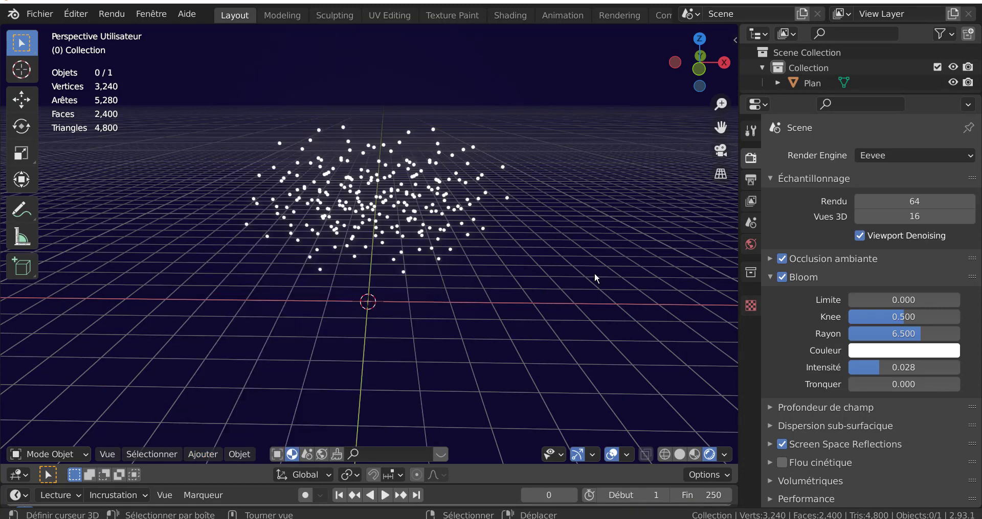
pyautogui.hotkey('shift', 'a')
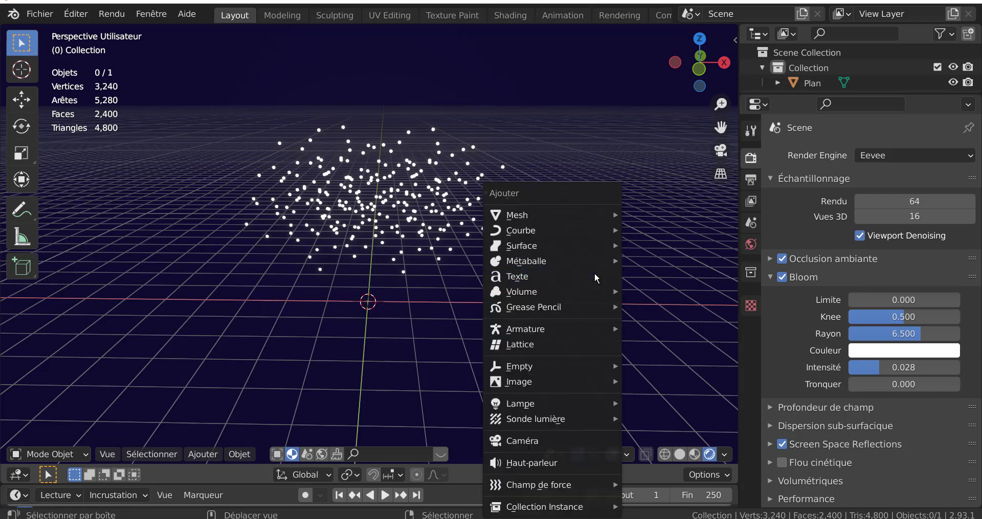
pyautogui.press('m')
pyautogui.press('s')
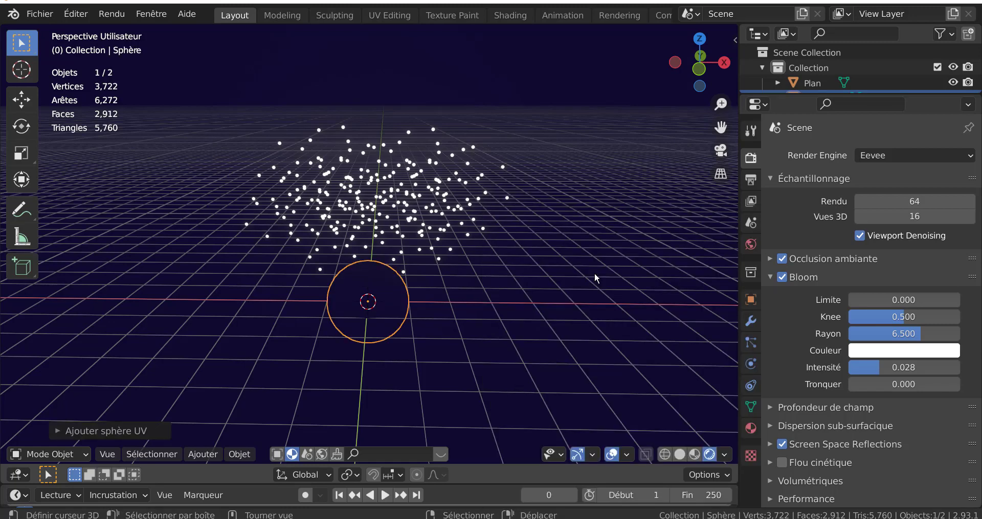
pyautogui.moveTo(581, 303); pyautogui.dragTo(533, 347, button='middle')
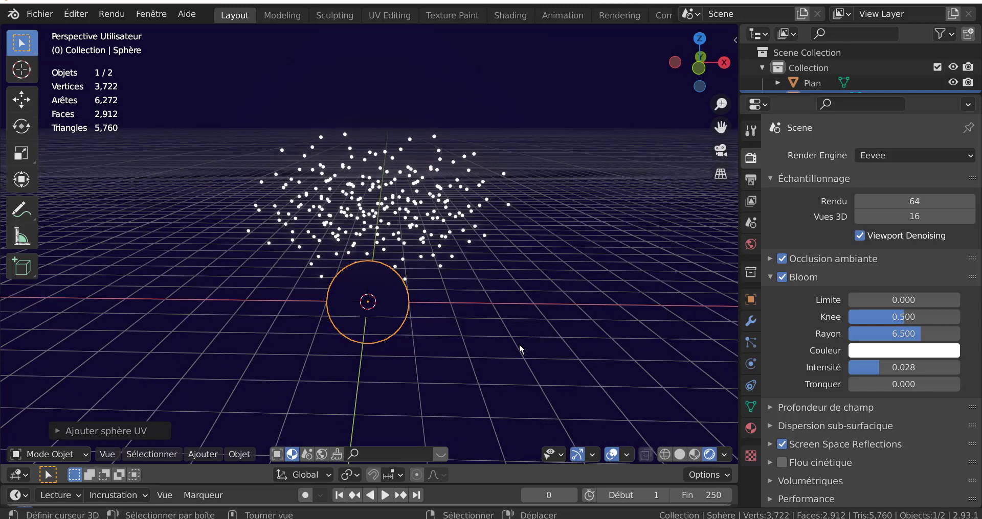
# Stretch the sphere in the front view along the global X axis to about five times its width.
pyautogui.press('KP_1')
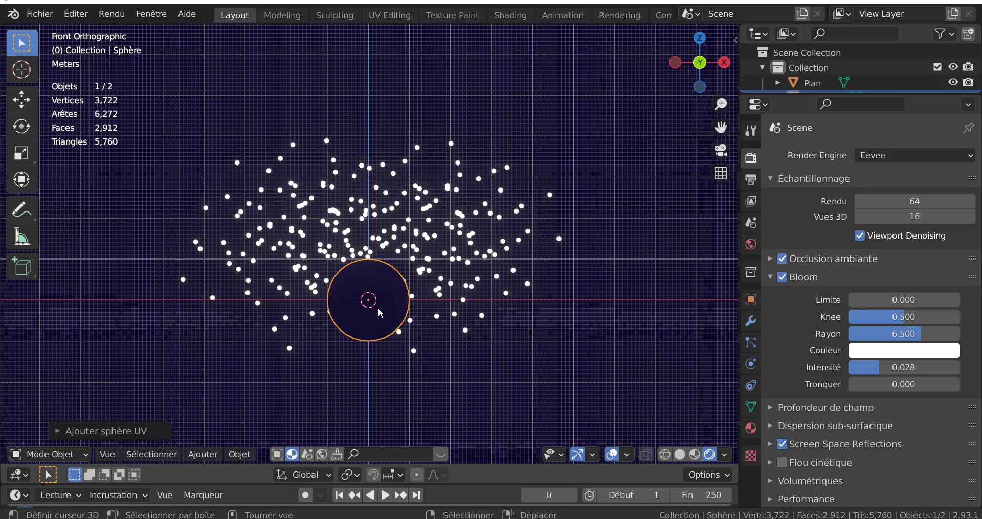
pyautogui.press('s')
pyautogui.press('x')
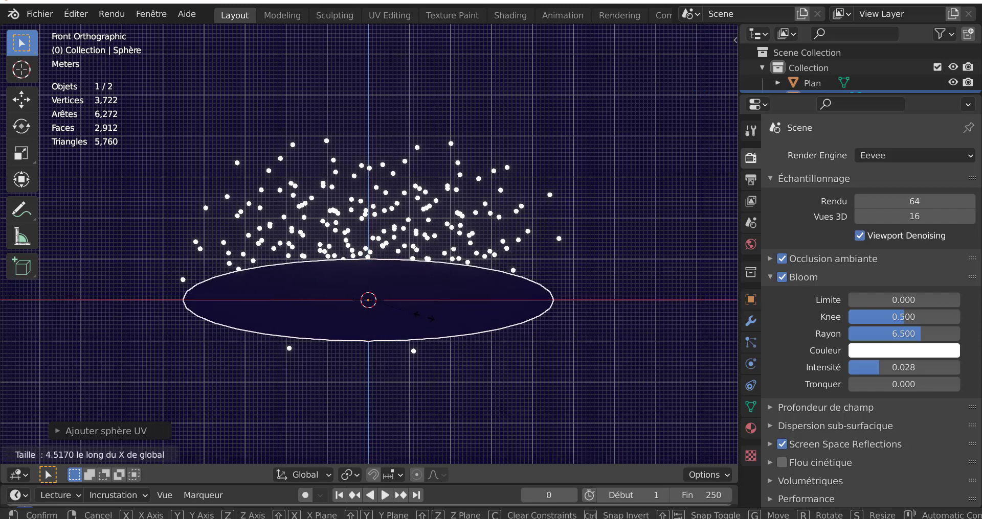
pyautogui.click(486, 325)
pyautogui.moveTo(486, 326); pyautogui.dragTo(360, 351, button='middle')
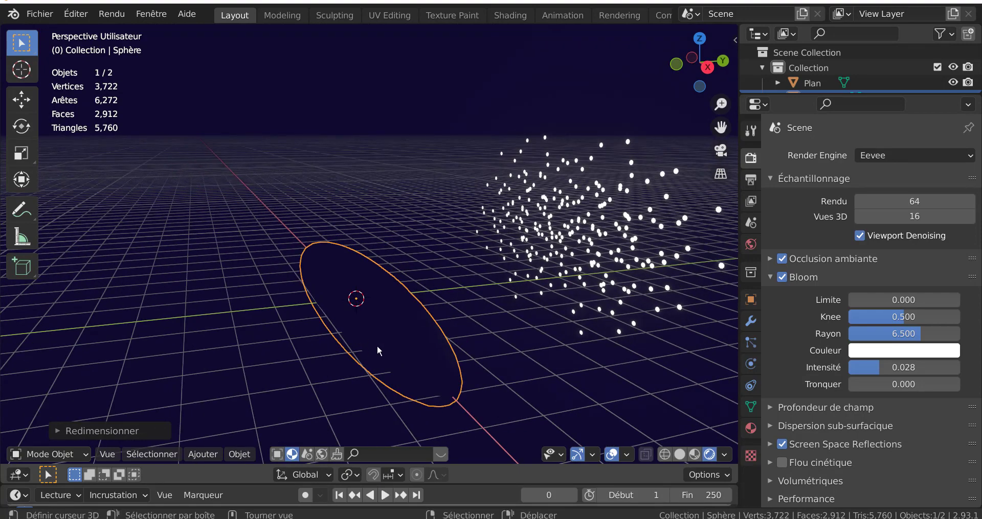
pyautogui.moveTo(376, 345); pyautogui.dragTo(550, 337, button='middle')
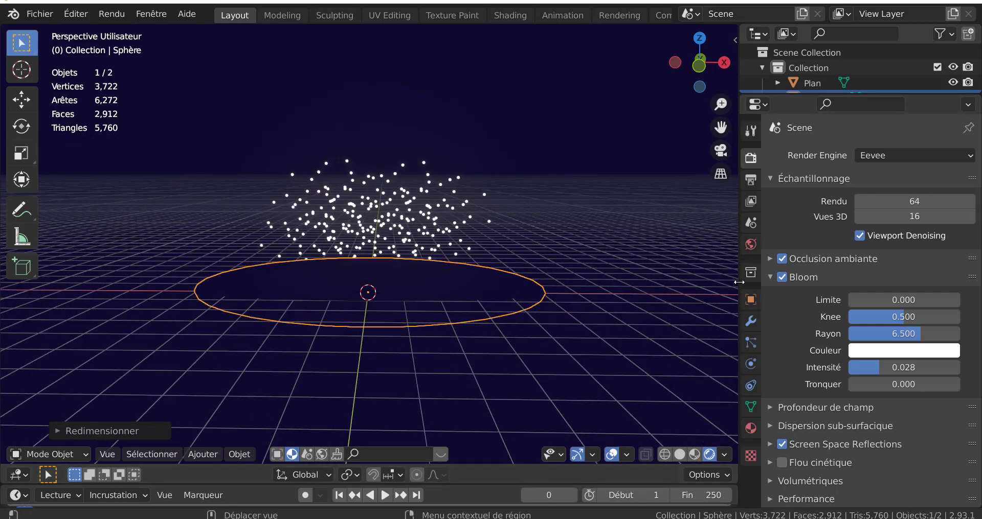
# Give the stretched sphere a new material and use an image texture for its base colour.
pyautogui.moveTo(736, 304); pyautogui.dragTo(724, 302)
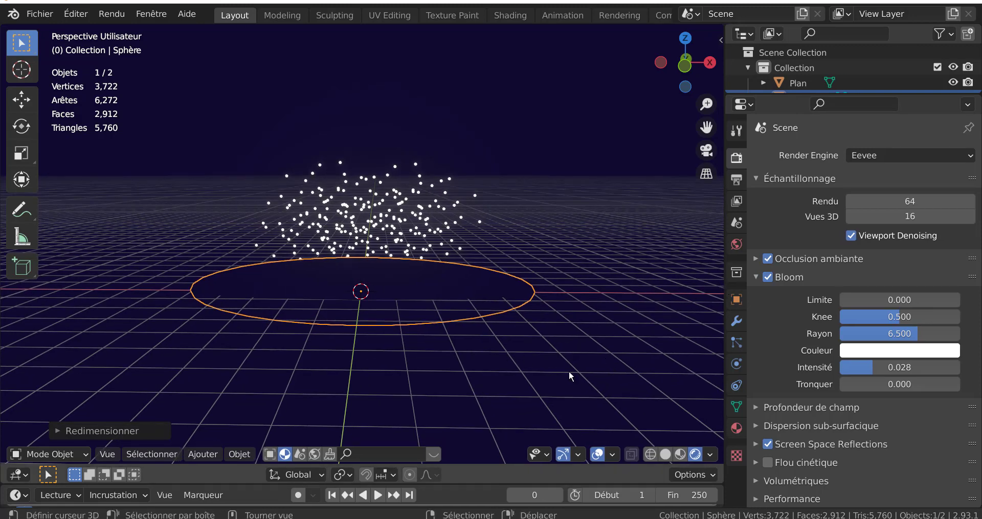
pyautogui.press('KP_1')
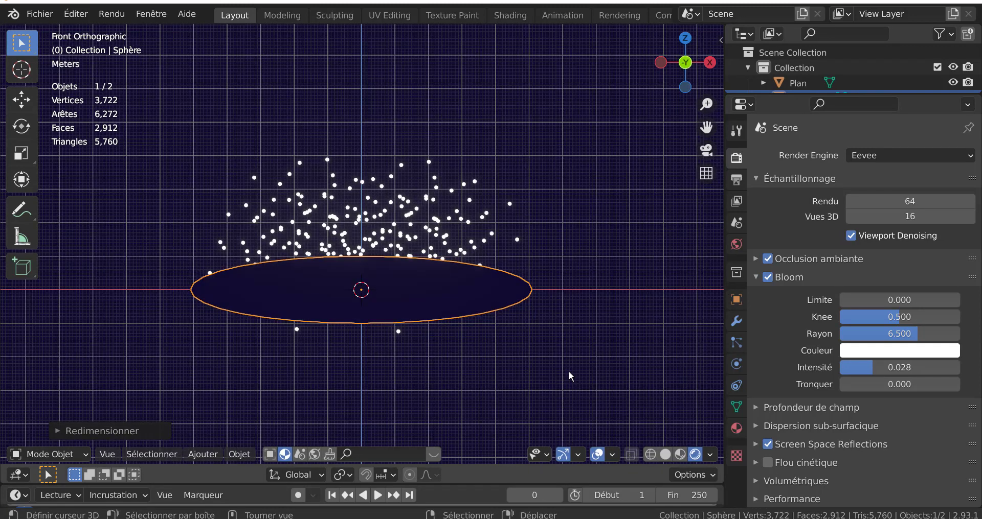
pyautogui.click(736, 429)
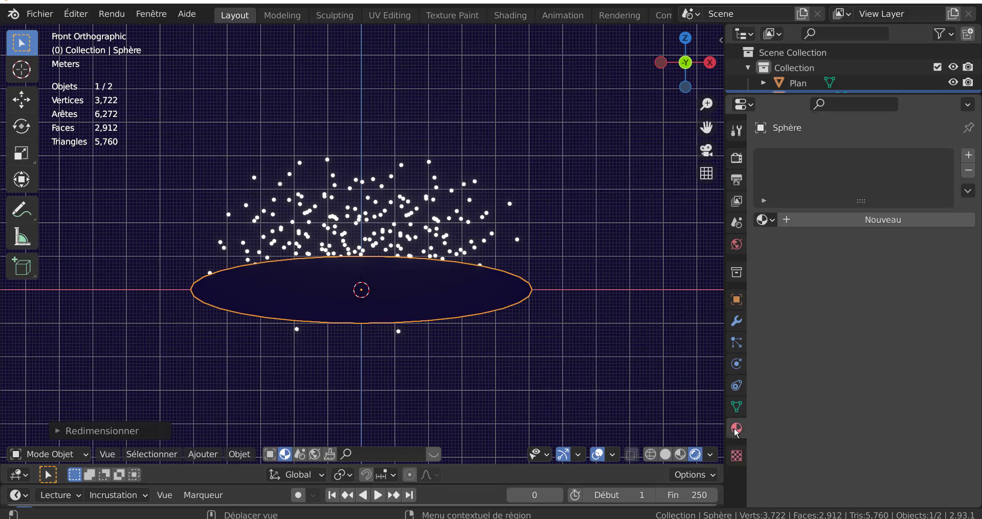
pyautogui.click(870, 222)
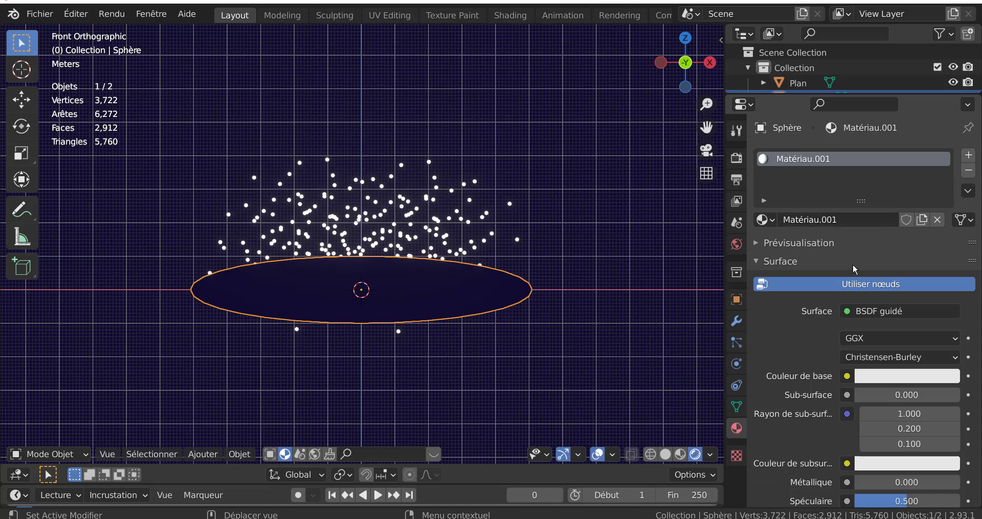
pyautogui.scroll(-3, 783, 392)
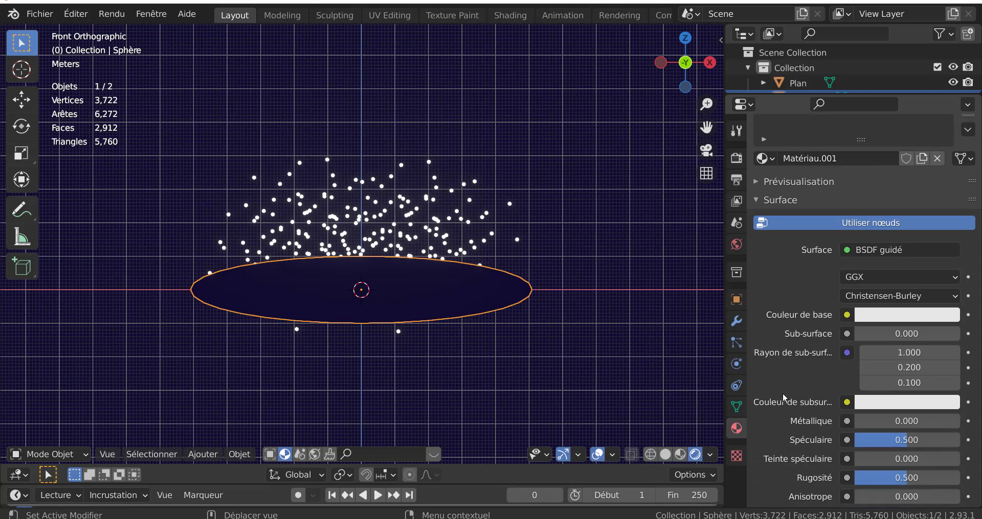
pyautogui.click(848, 316)
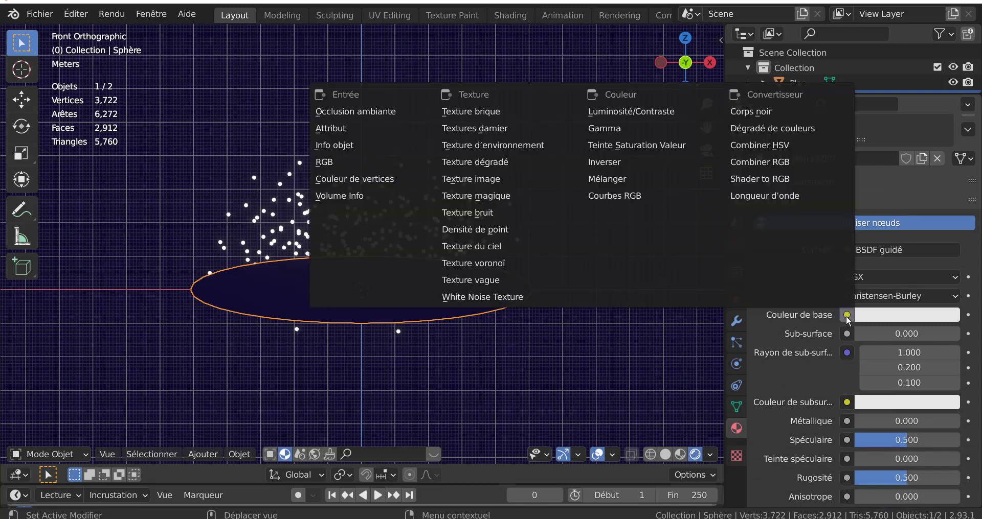
pyautogui.click(473, 180)
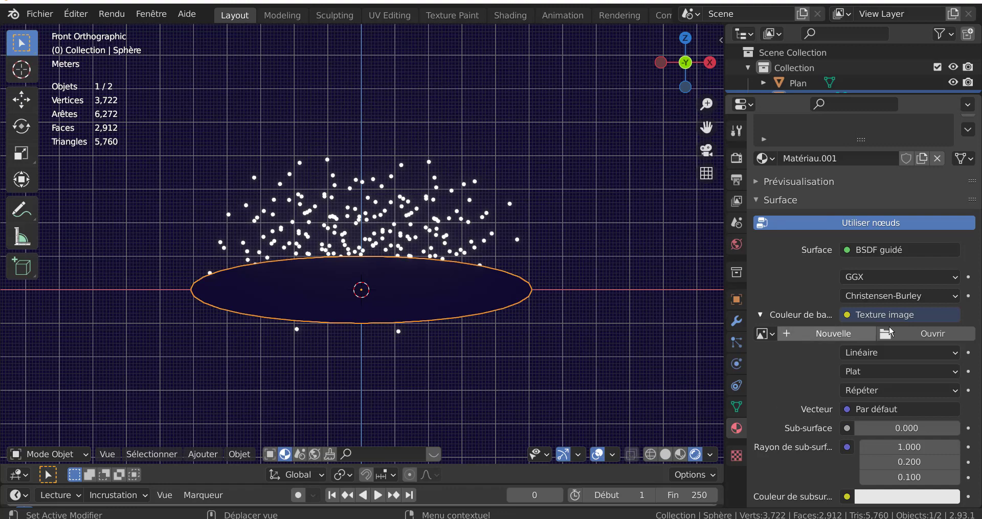
# Load 8k_earth_daymap.jpg from the Terre texture folder as the base colour image.
pyautogui.click(930, 335)
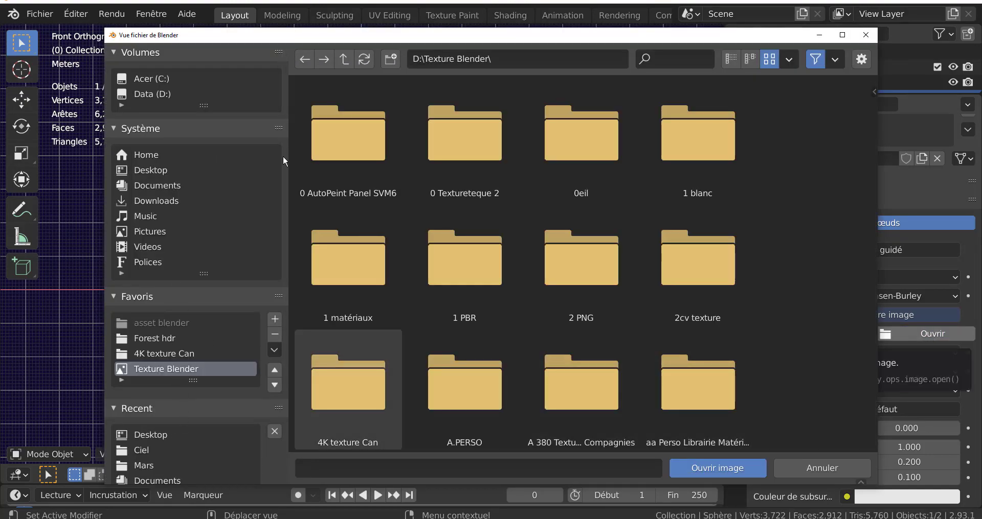
pyautogui.scroll(-3, 165, 416)
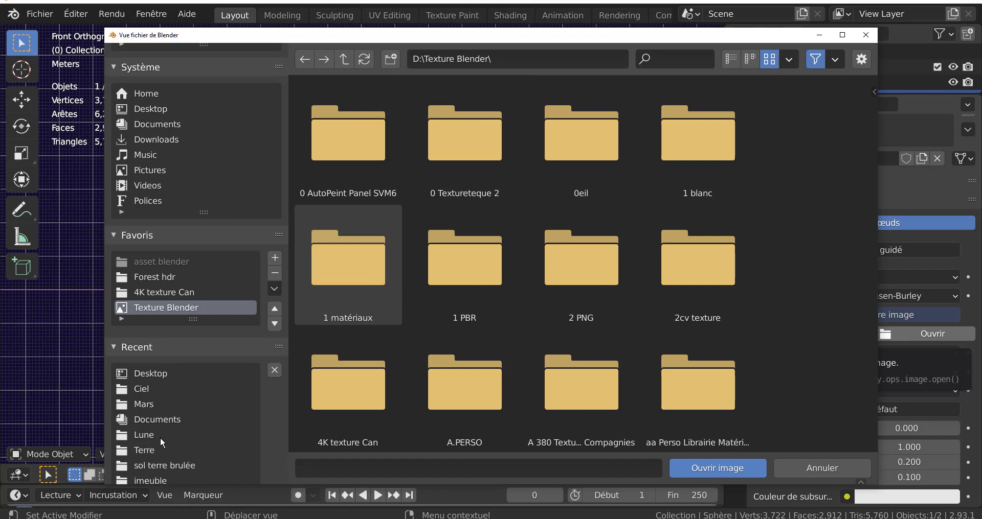
pyautogui.click(143, 450)
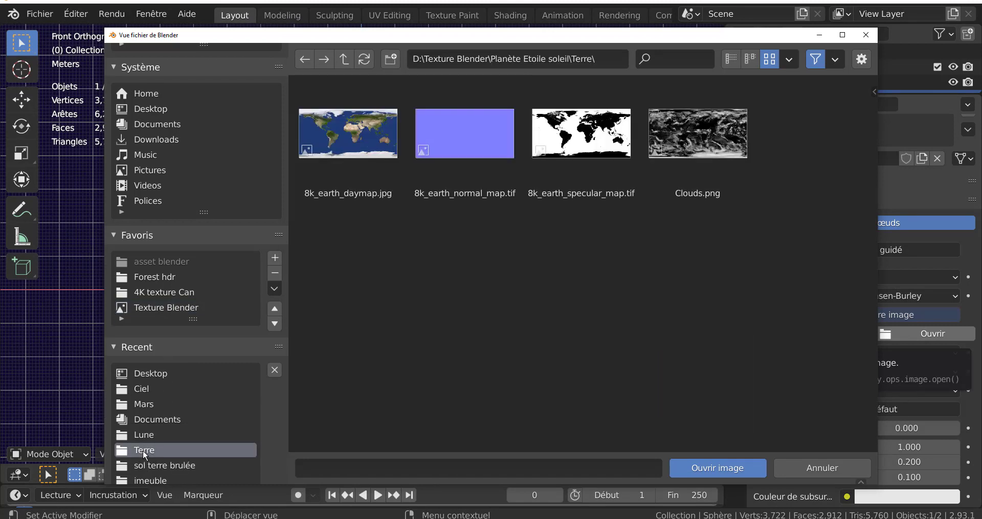
pyautogui.click(347, 136)
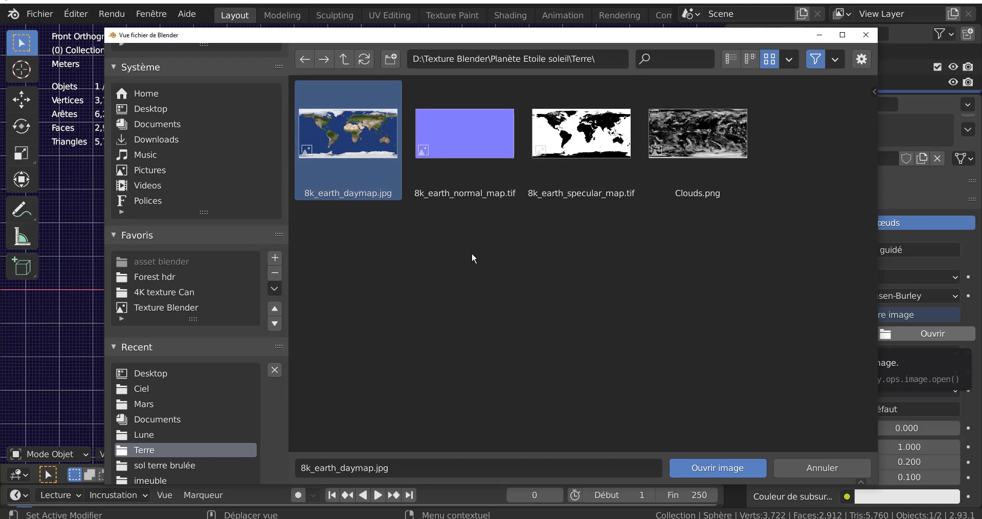
pyautogui.click(711, 468)
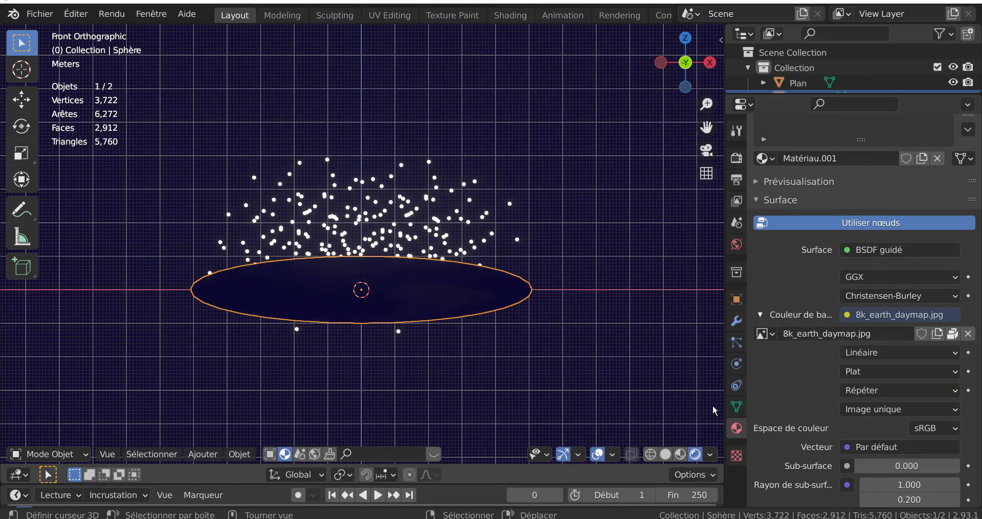
# Snap the 3D cursor to the selected stretched sphere.
pyautogui.moveTo(614, 363); pyautogui.dragTo(548, 382, button='middle')
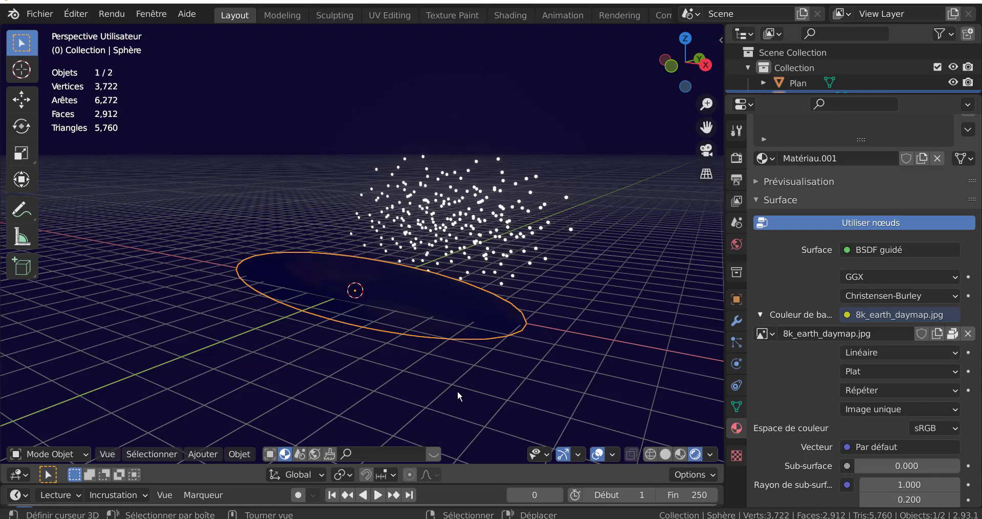
pyautogui.press('KP_1')
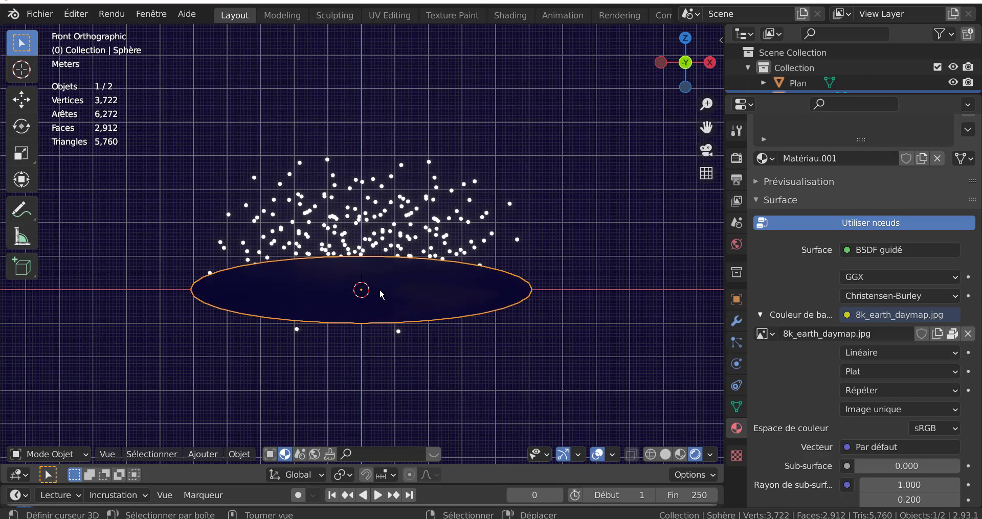
pyautogui.moveTo(364, 301)
pyautogui.mouseDown(button='middle')
pyautogui.moveTo(406, 313)
pyautogui.moveTo(362, 331)
pyautogui.moveTo(366, 315)
pyautogui.moveTo(318, 344)
pyautogui.moveTo(332, 324)
pyautogui.moveTo(374, 315)
pyautogui.mouseUp(button='middle')
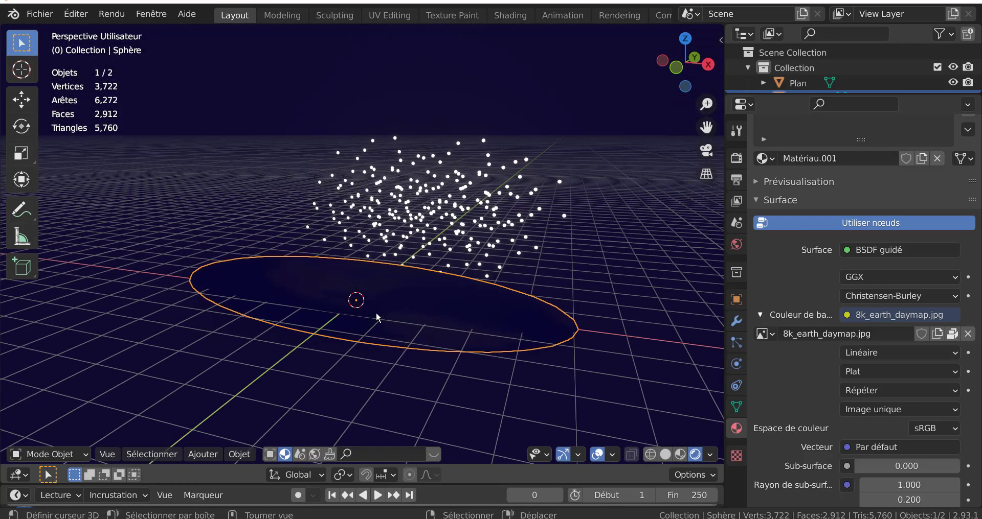
pyautogui.hotkey('shift', 's')
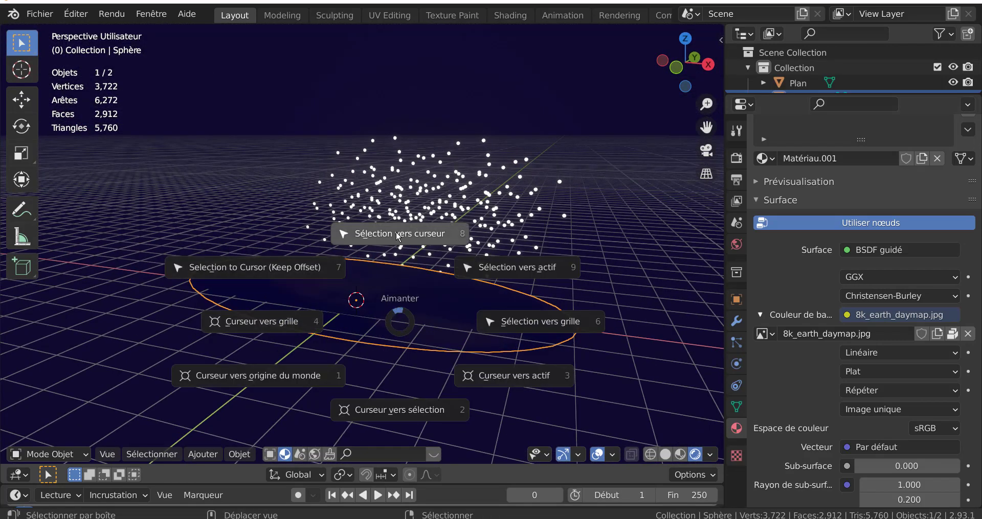
pyautogui.click(398, 413)
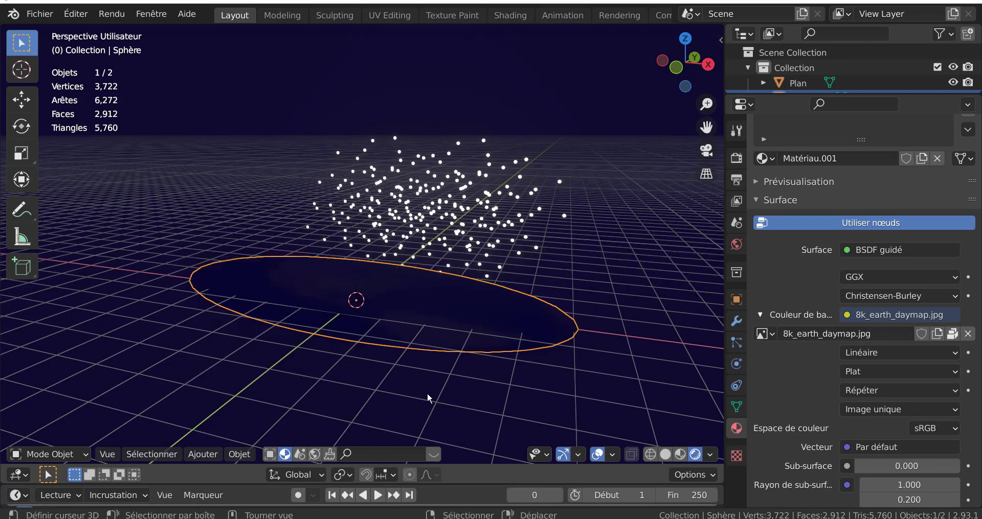
# Add an area light at the 3D cursor in the centre of the sphere.
pyautogui.moveTo(427, 392); pyautogui.dragTo(330, 453, button='middle')
pyautogui.click(244, 460)
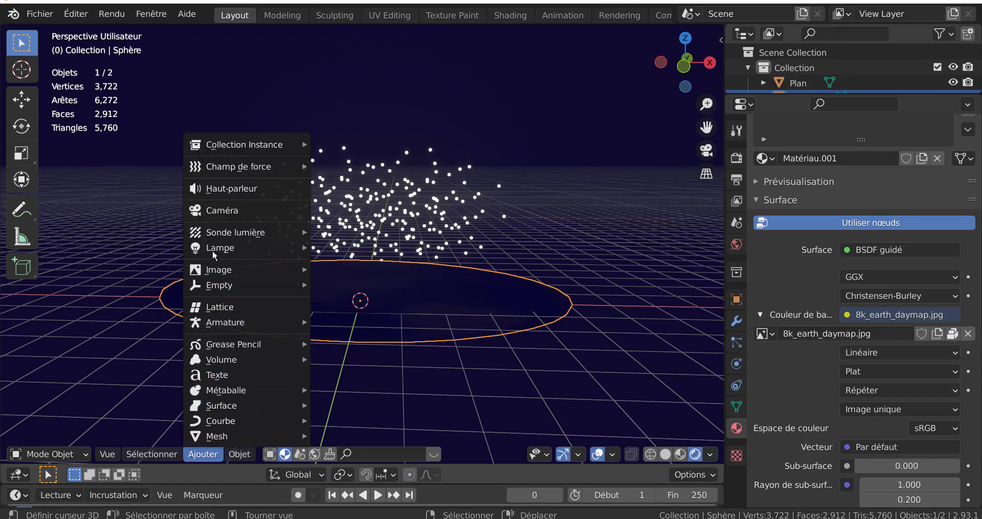
pyautogui.moveTo(213, 248)
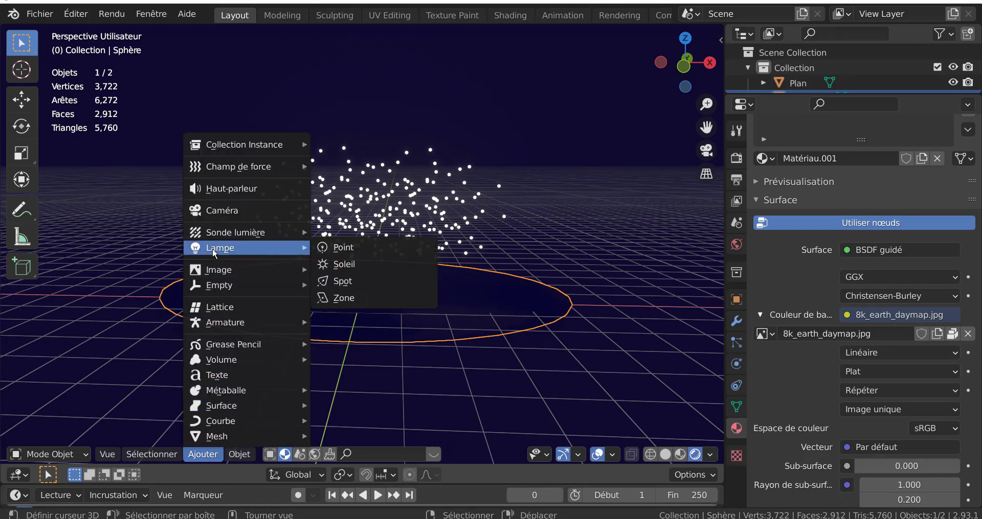
pyautogui.click(352, 299)
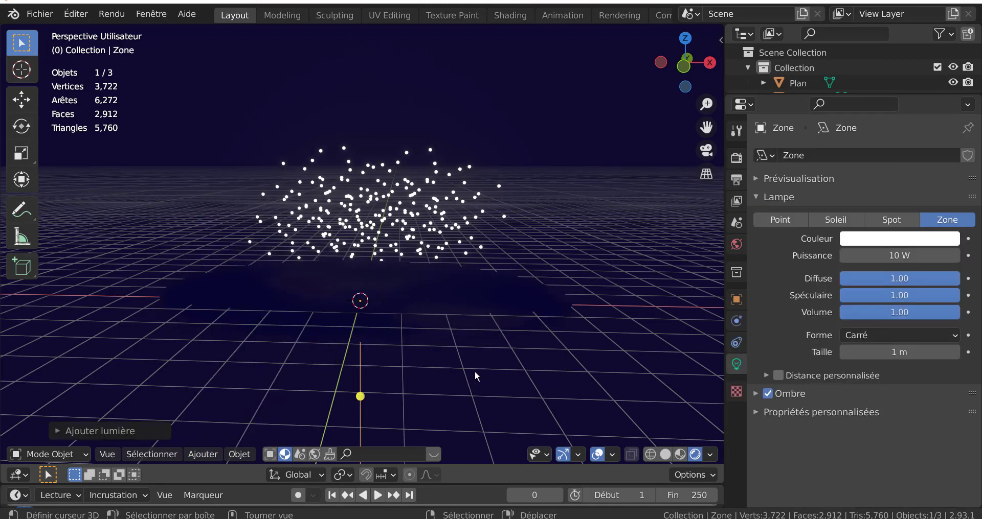
# Raise the area light about 2 m along the global Z axis so it sits above the sphere.
pyautogui.moveTo(475, 376); pyautogui.dragTo(487, 336, button='middle')
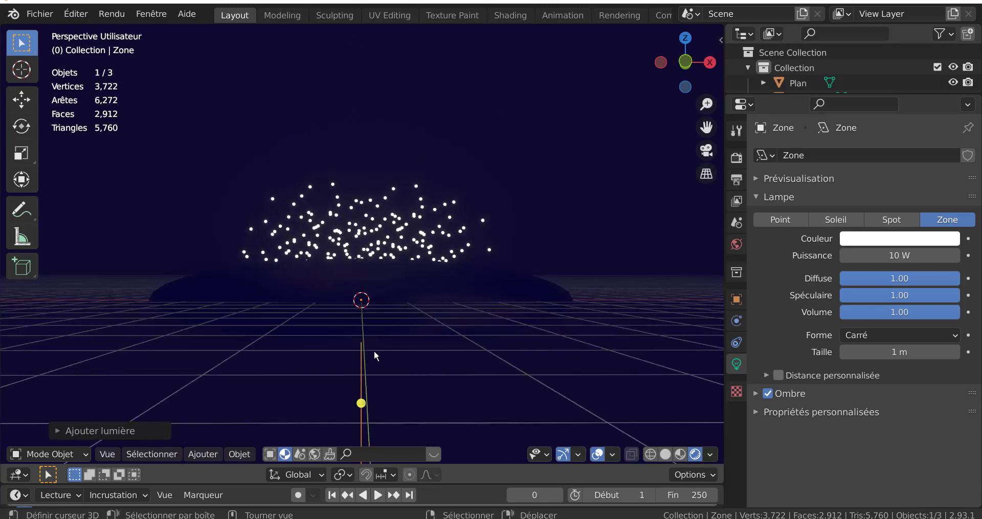
pyautogui.press('g')
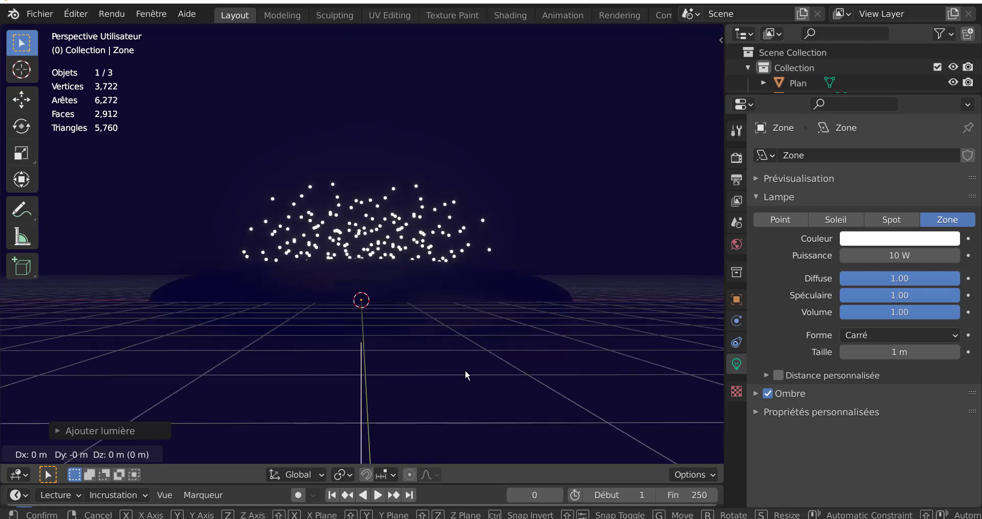
pyautogui.press('z')
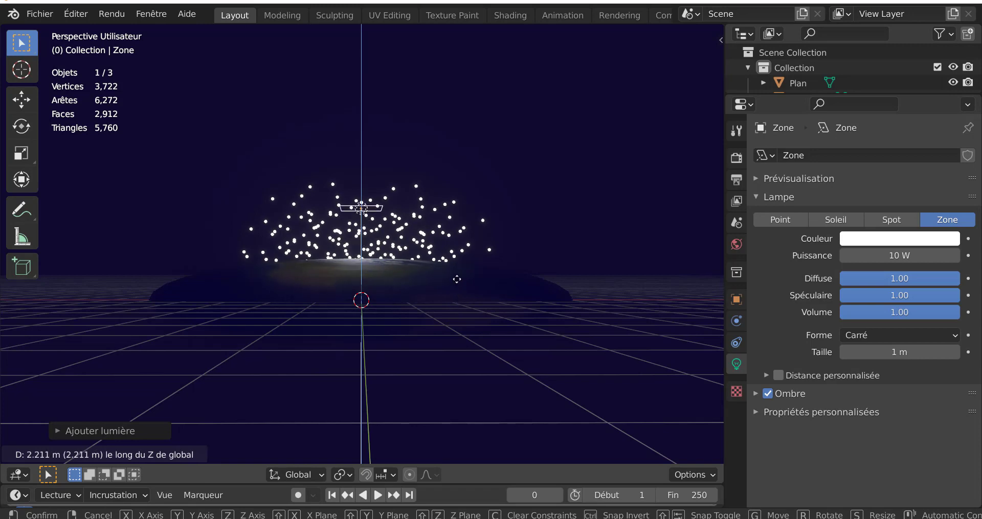
pyautogui.click(455, 290)
# Scale the area light up uniformly to about four times its size.
pyautogui.moveTo(463, 344); pyautogui.dragTo(463, 343, button='middle')
pyautogui.scroll(4, 463, 343)
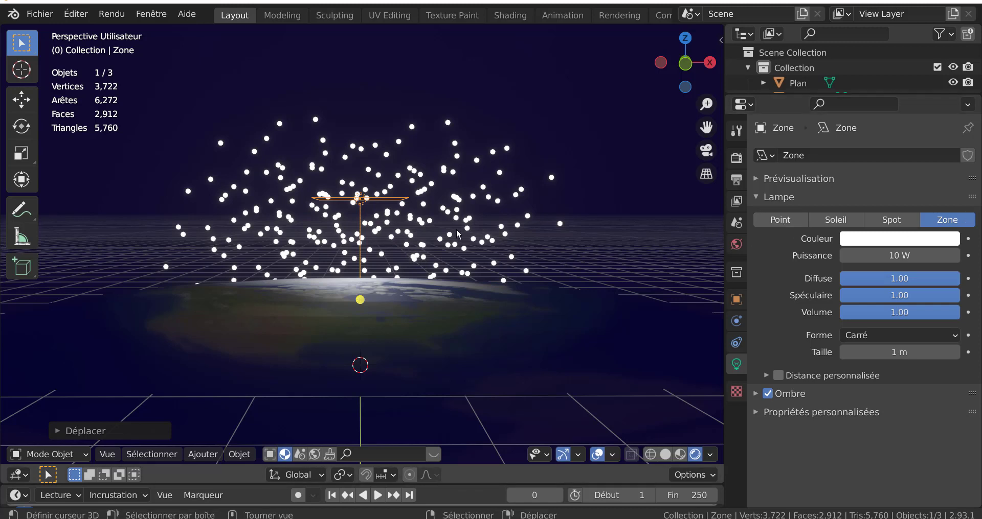
pyautogui.press('s')
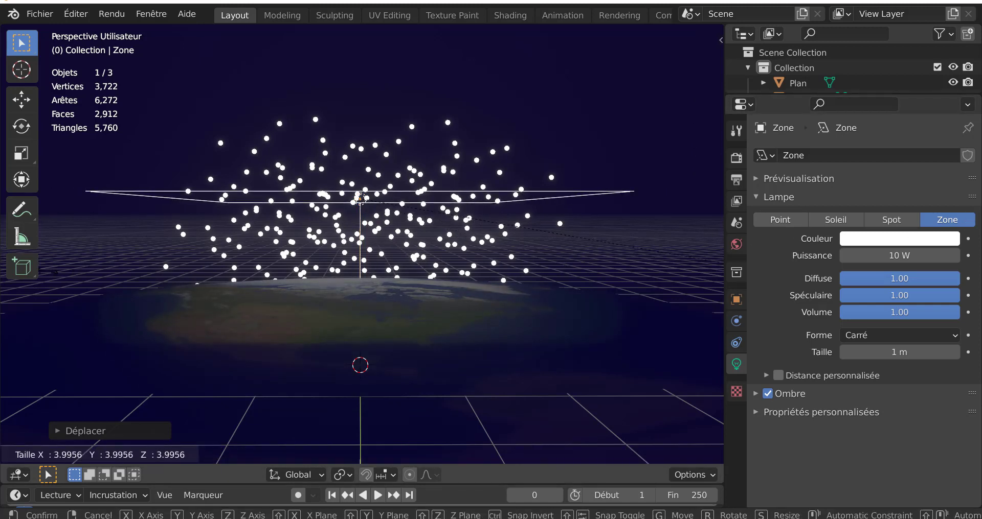
pyautogui.click(365, 370)
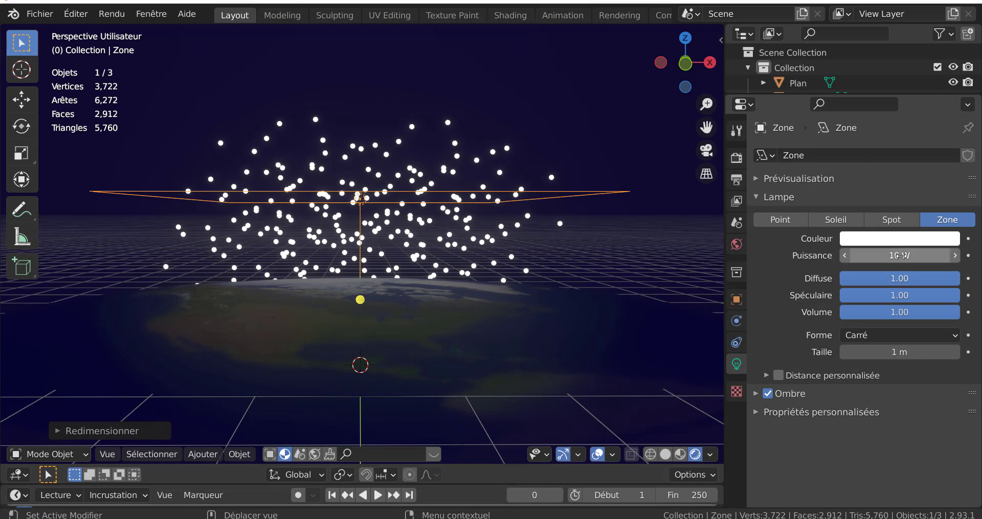
# Try area light powers of 5000 W and 1500 W, and lower the power to 48.8 W.
pyautogui.doubleClick(864, 256)
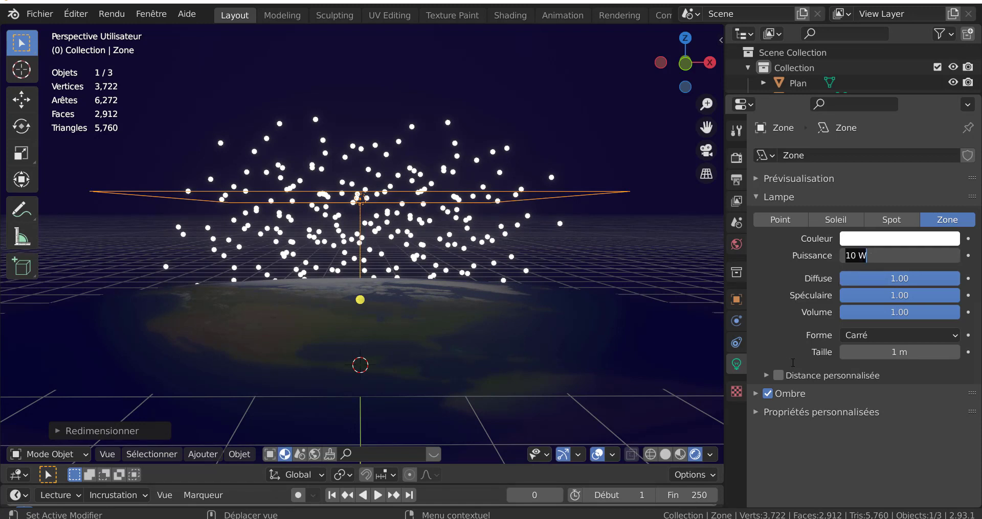
pyautogui.write('5000')
pyautogui.press('Return')
pyautogui.doubleClick(888, 257)
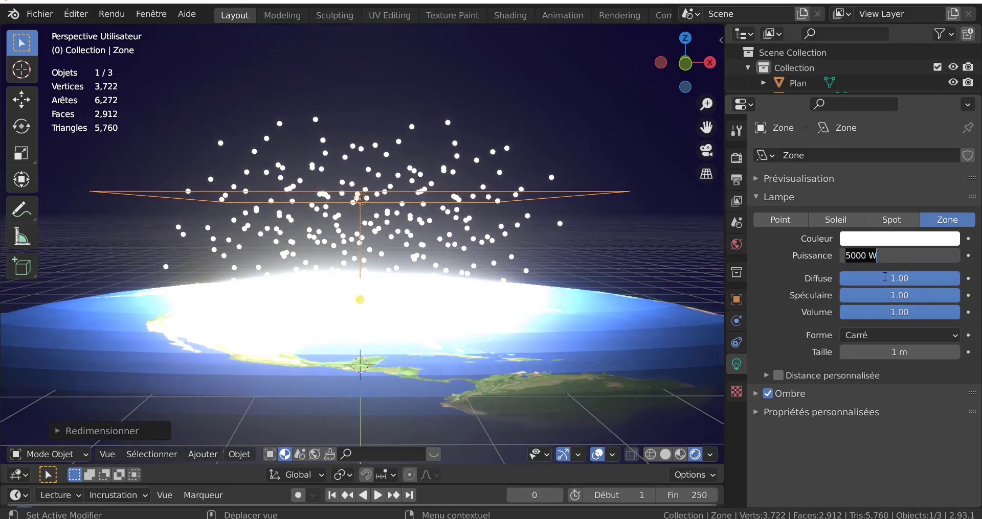
pyautogui.write('1500')
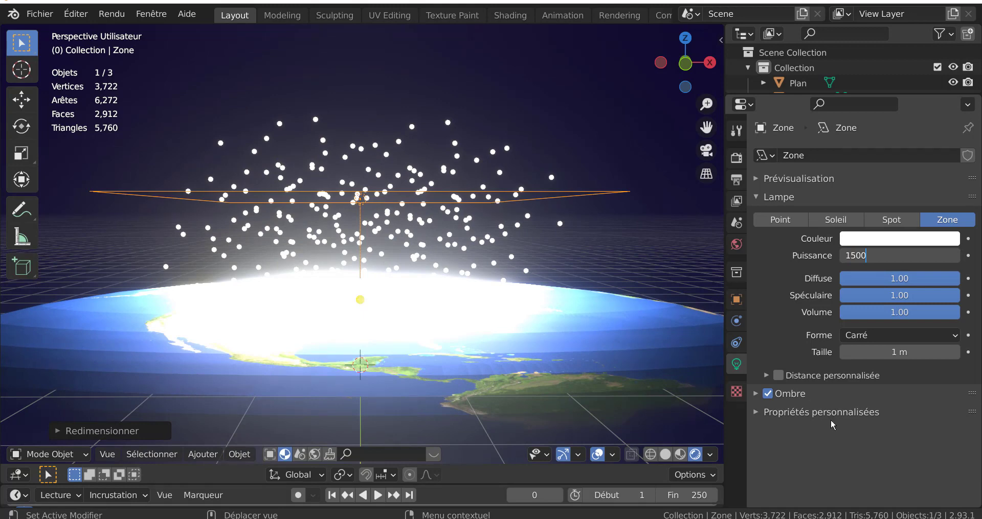
pyautogui.press('Return')
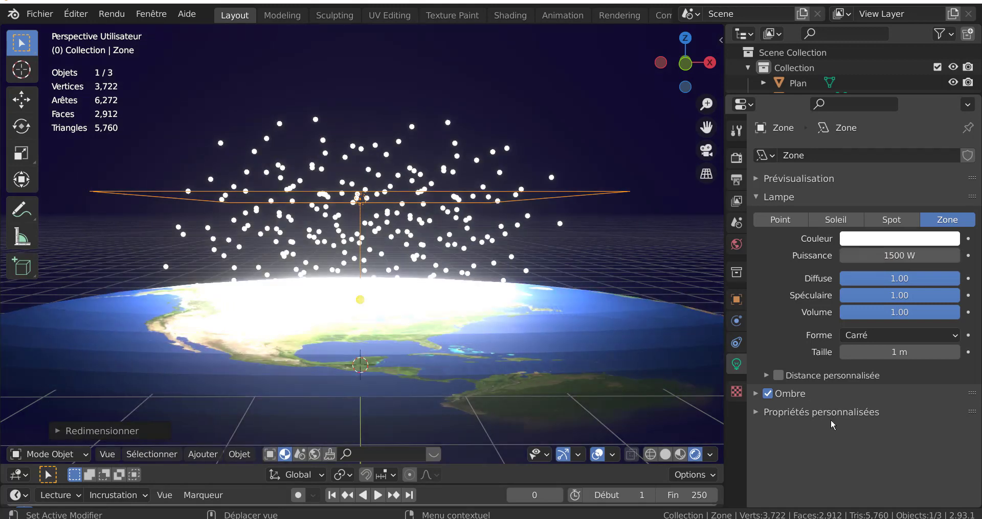
pyautogui.moveTo(895, 256); pyautogui.dragTo(820, 255)
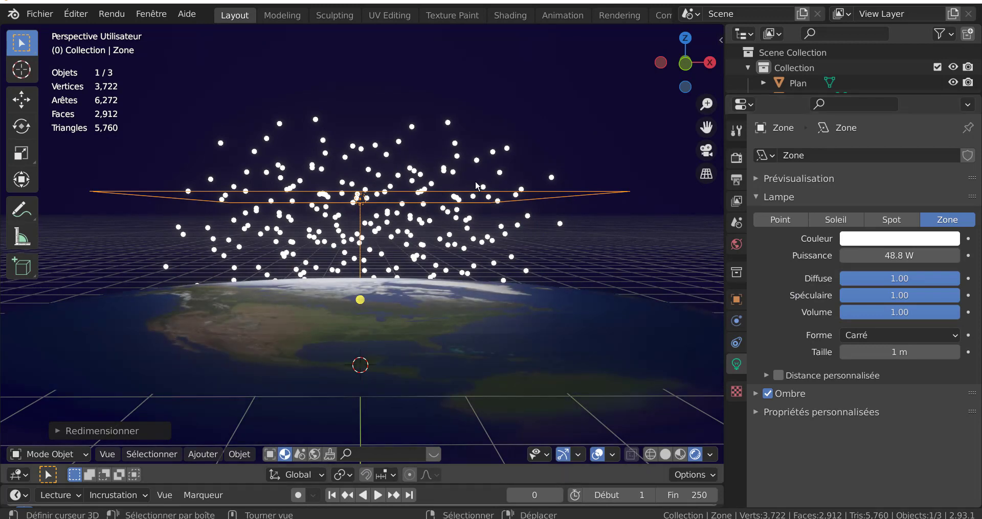
# Move the area light further up along the global Z axis, above the star field.
pyautogui.press('g')
pyautogui.press('z')
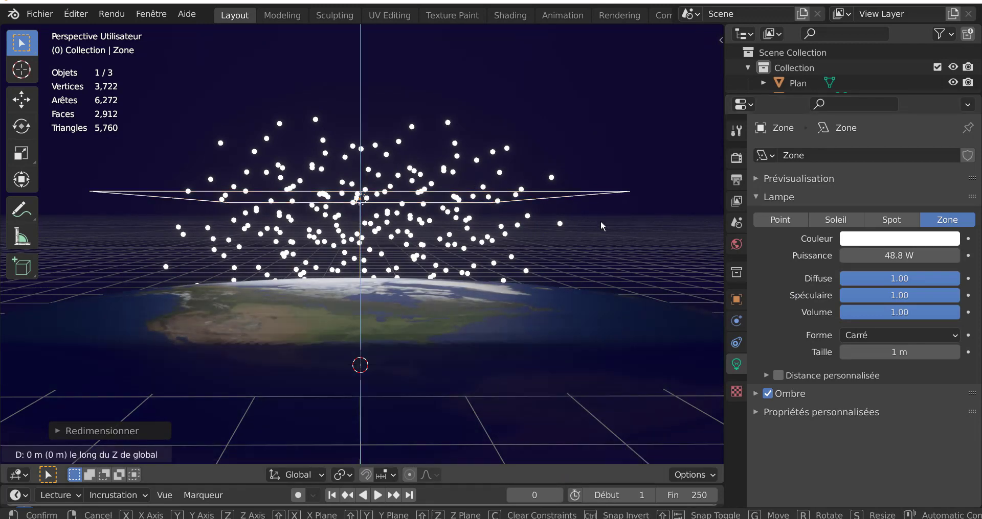
pyautogui.click(627, 117)
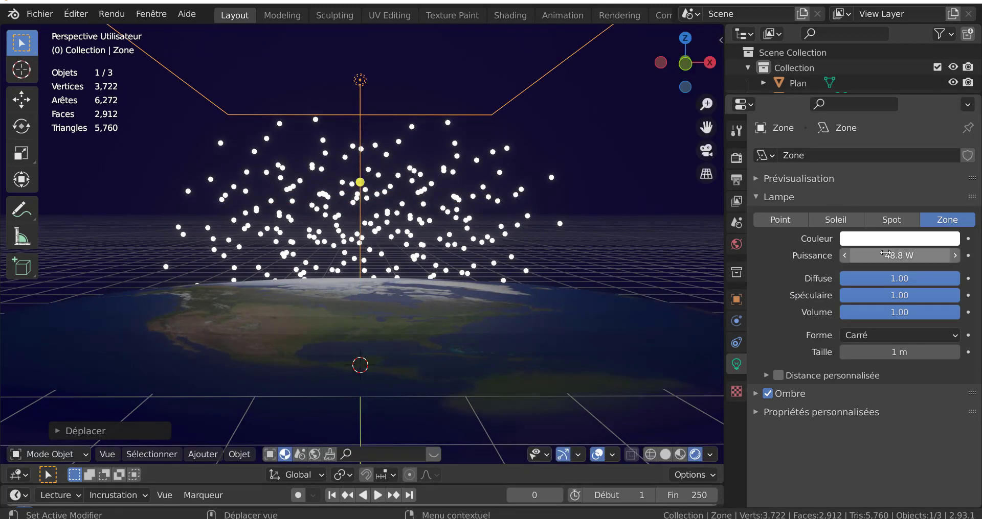
# Try area light powers of 1500 W and 500 W on the Earth surface.
pyautogui.click(885, 255)
pyautogui.write('15')
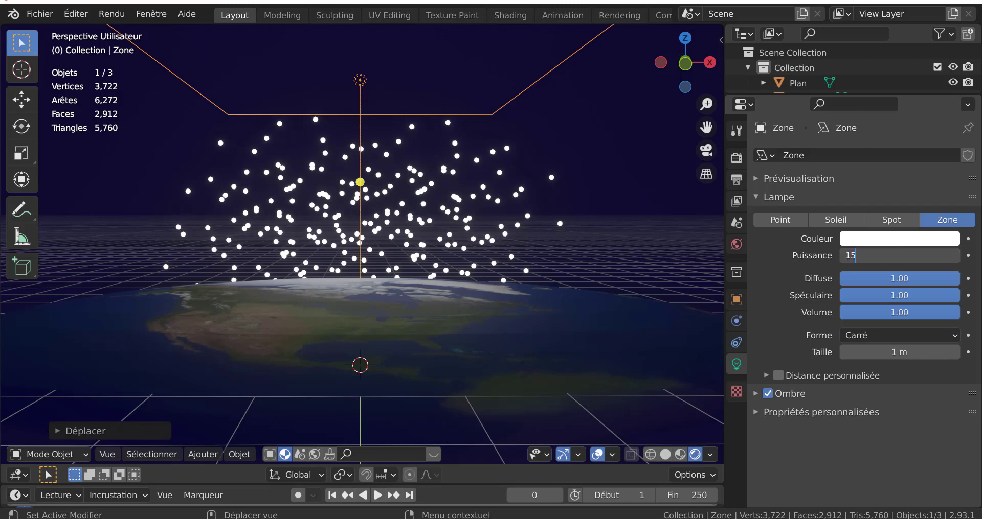
pyautogui.write('00')
pyautogui.press('Return')
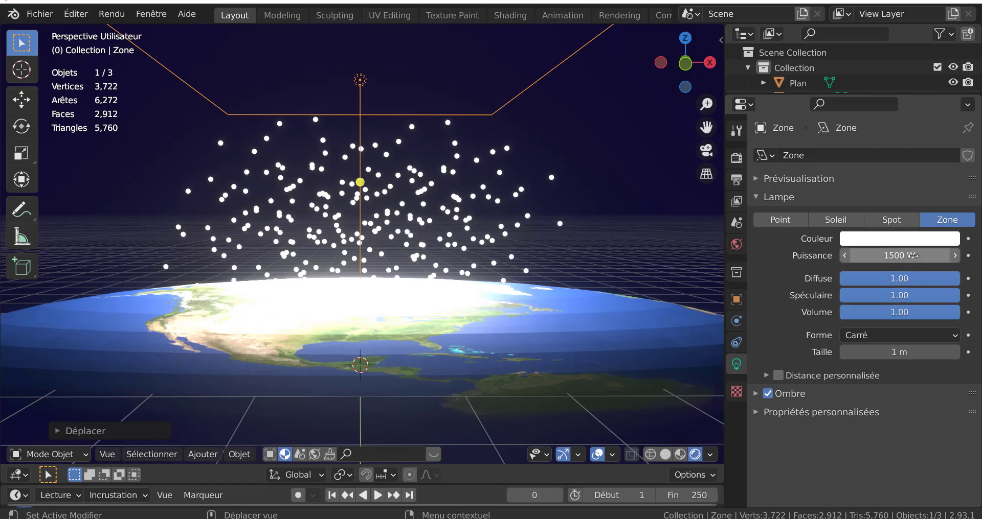
pyautogui.click(912, 257)
pyautogui.write('500')
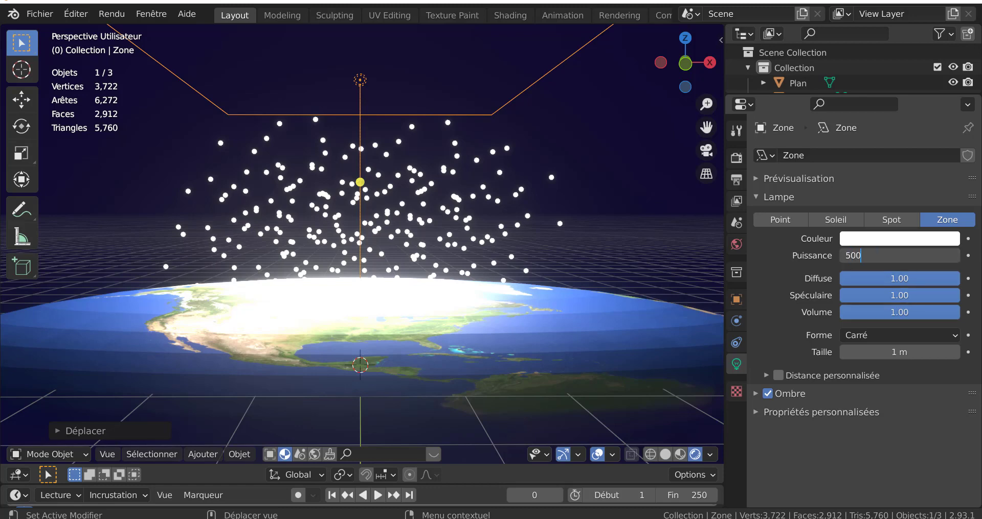
pyautogui.press('Return')
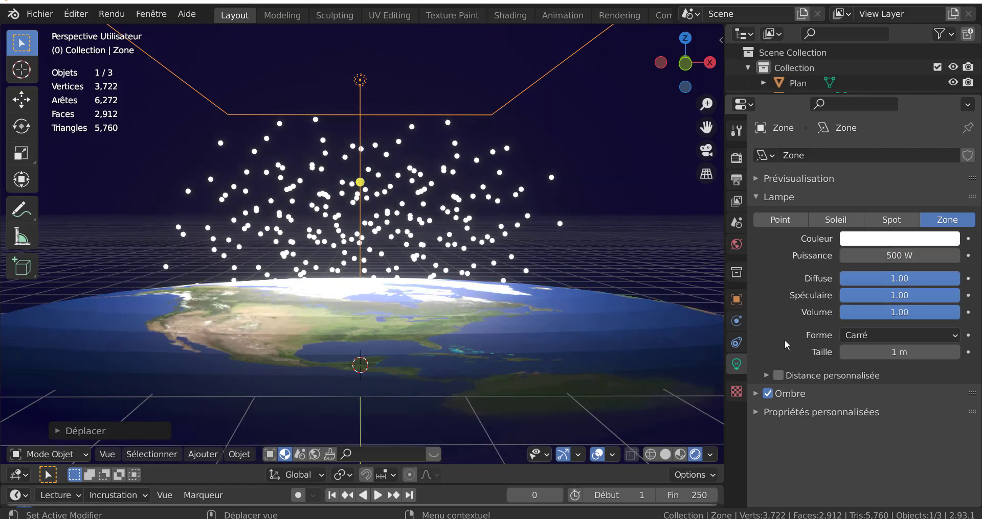
# Set the area light's power to 300 W.
pyautogui.click(890, 255)
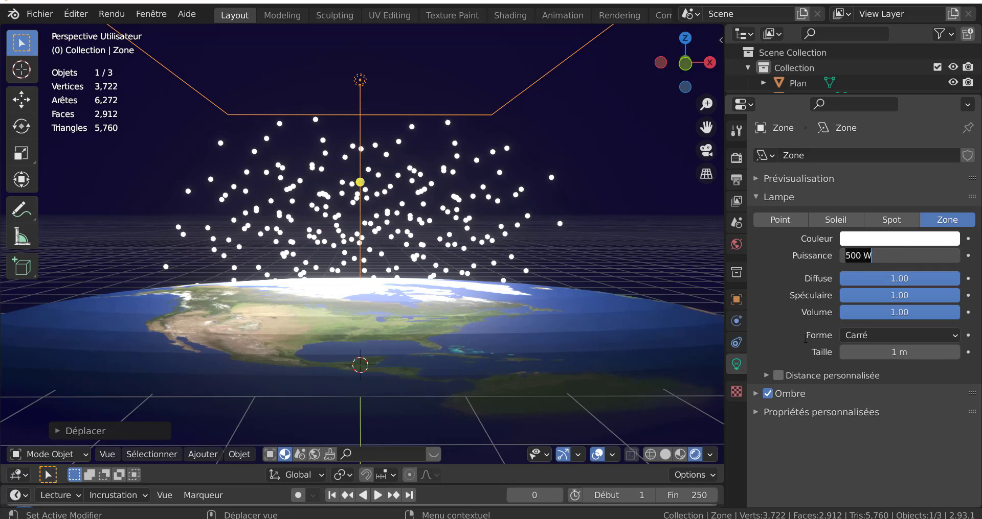
pyautogui.write('300')
pyautogui.press('Return')
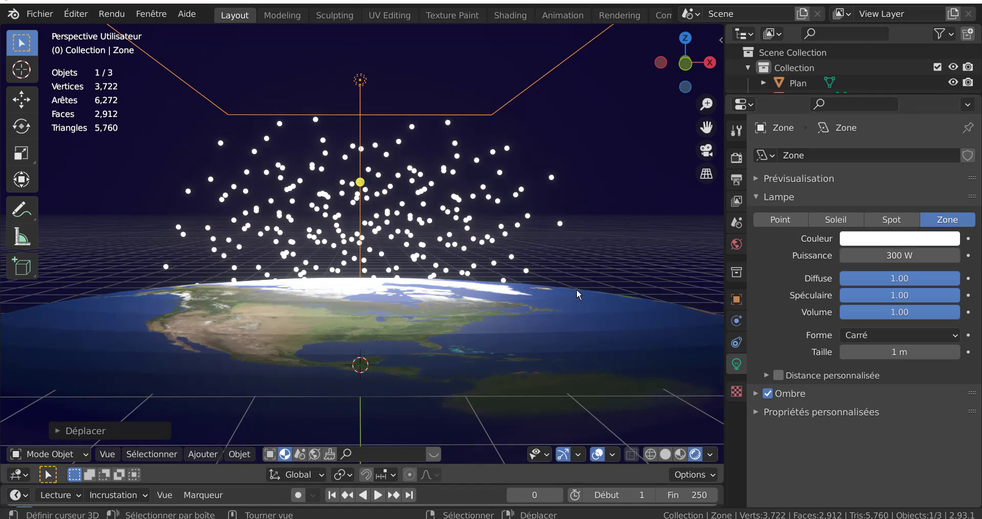
# Add a camera and align it to the current view, framing the star field above the Earth surface.
pyautogui.scroll(1, 577, 291)
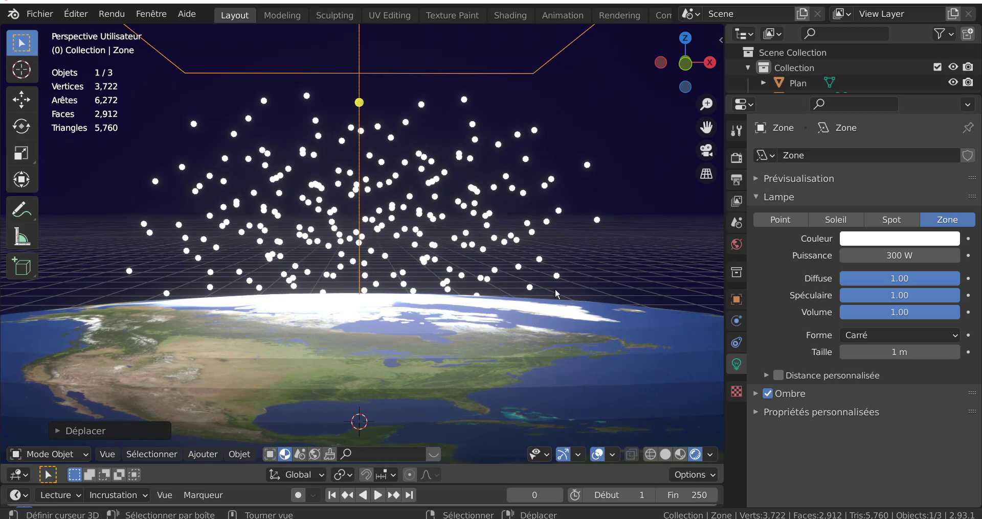
pyautogui.scroll(-1, 329, 395)
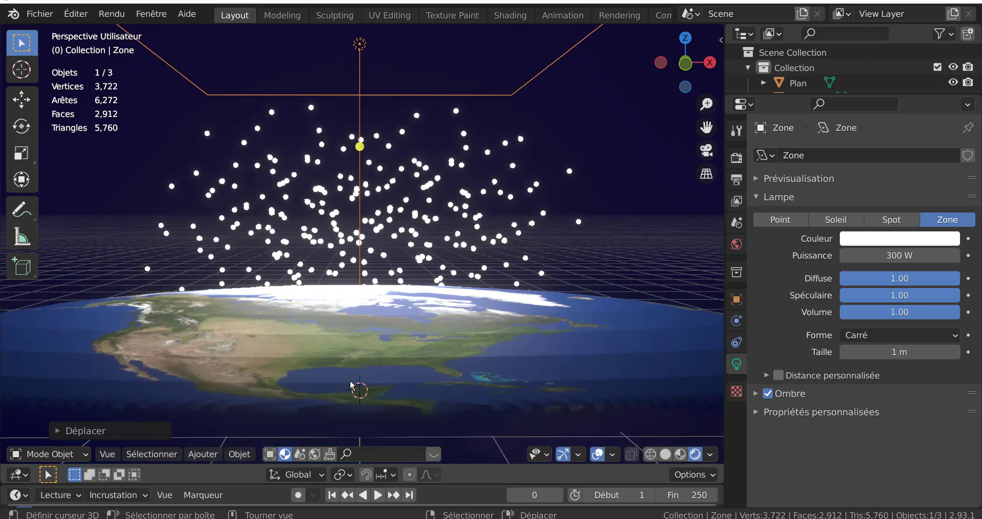
pyautogui.click(205, 455)
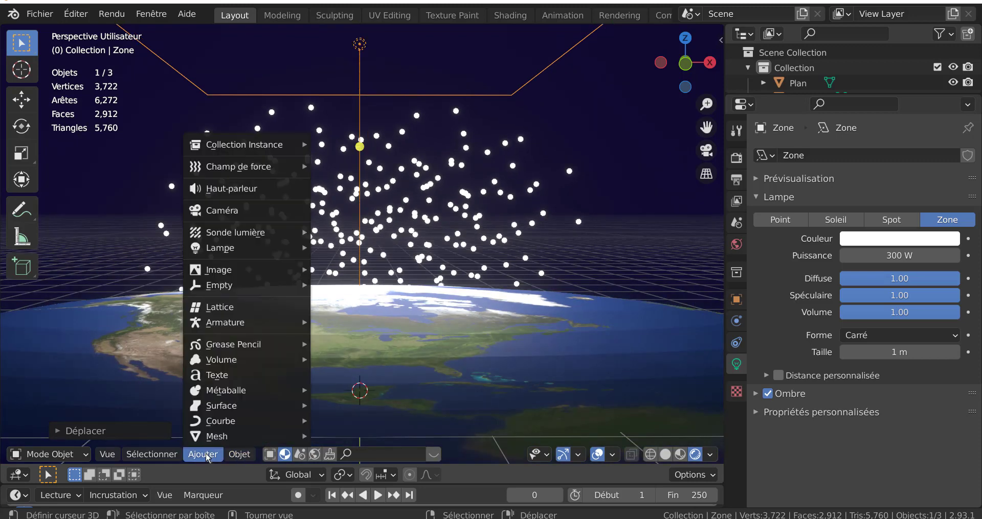
pyautogui.click(224, 212)
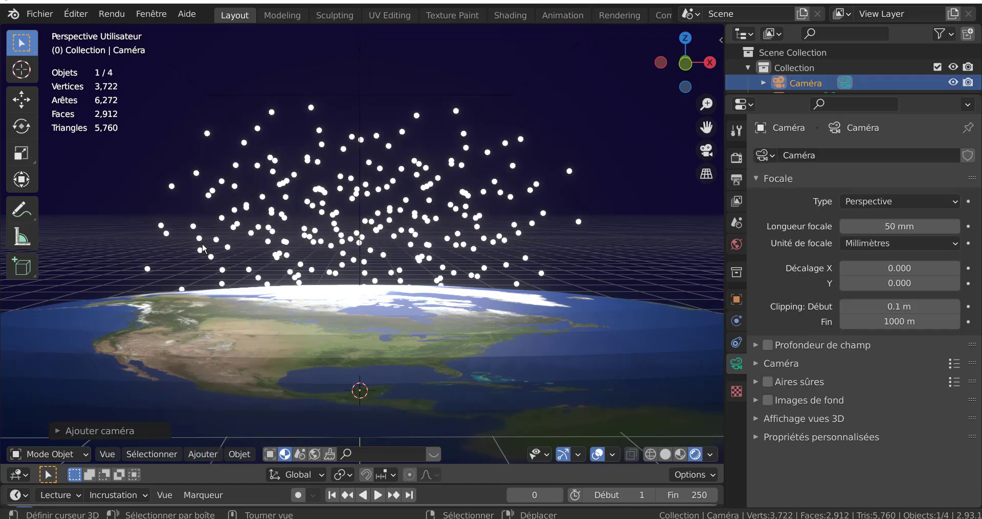
pyautogui.scroll(-3, 409, 367)
pyautogui.scroll(1, 409, 368)
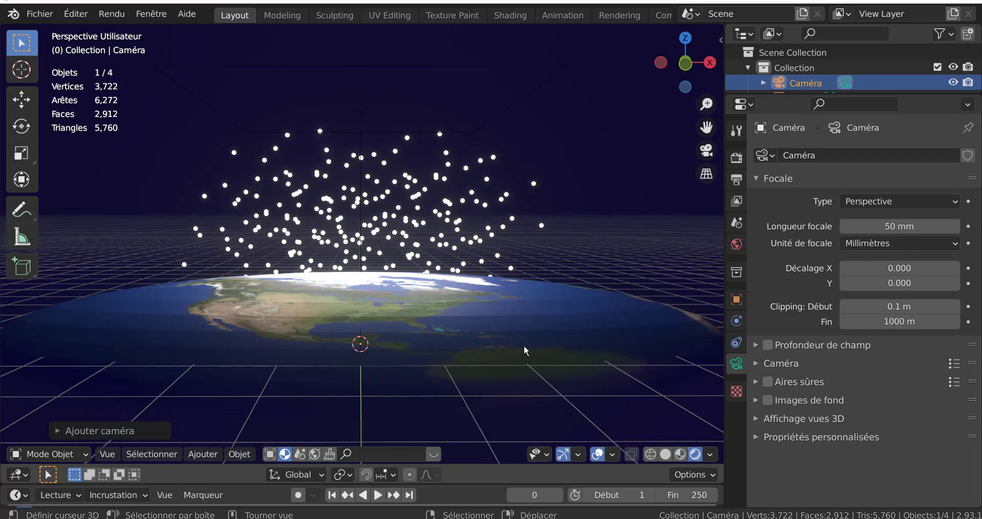
pyautogui.press('ctrl+KP_0')
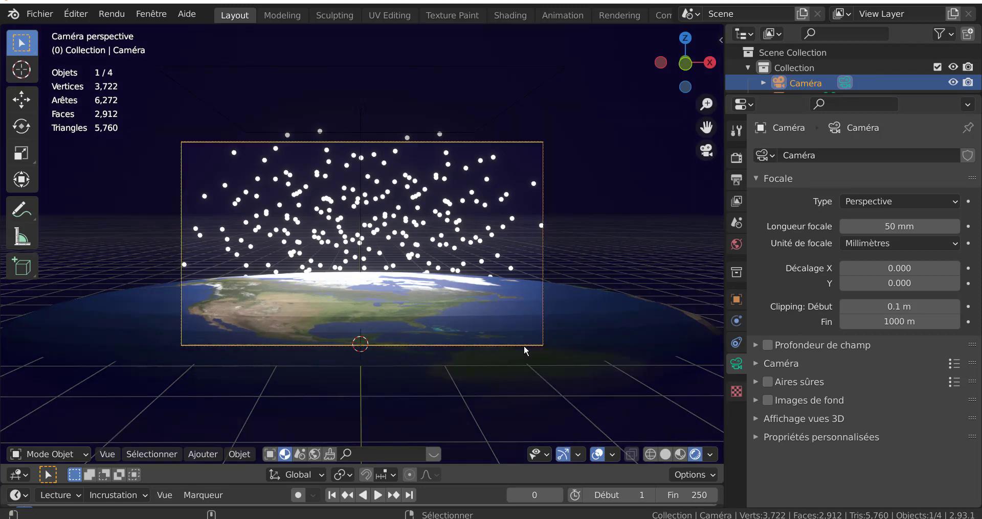
# Move the camera up about 0.49 m to reframe the stars above the Earth's horizon.
pyautogui.scroll(3, 524, 345)
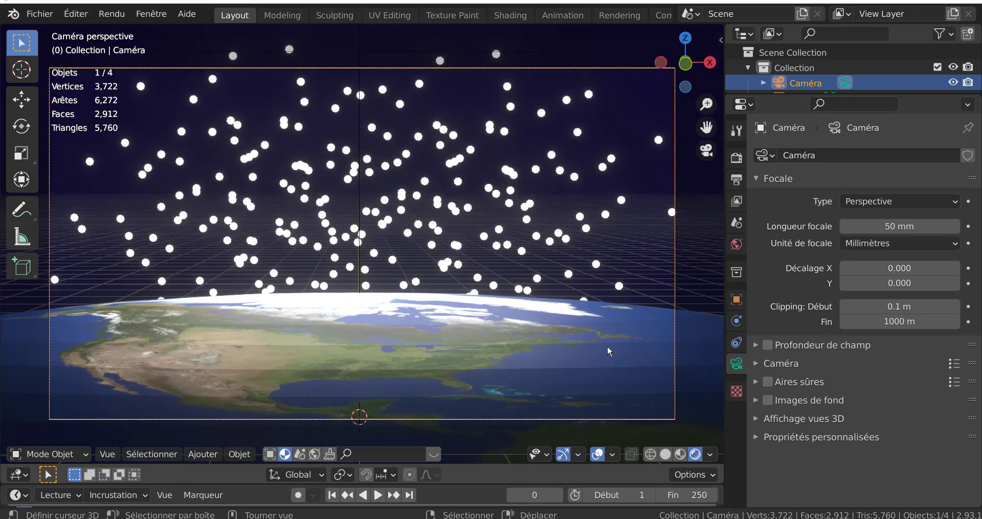
pyautogui.scroll(-2, 607, 346)
pyautogui.press('g')
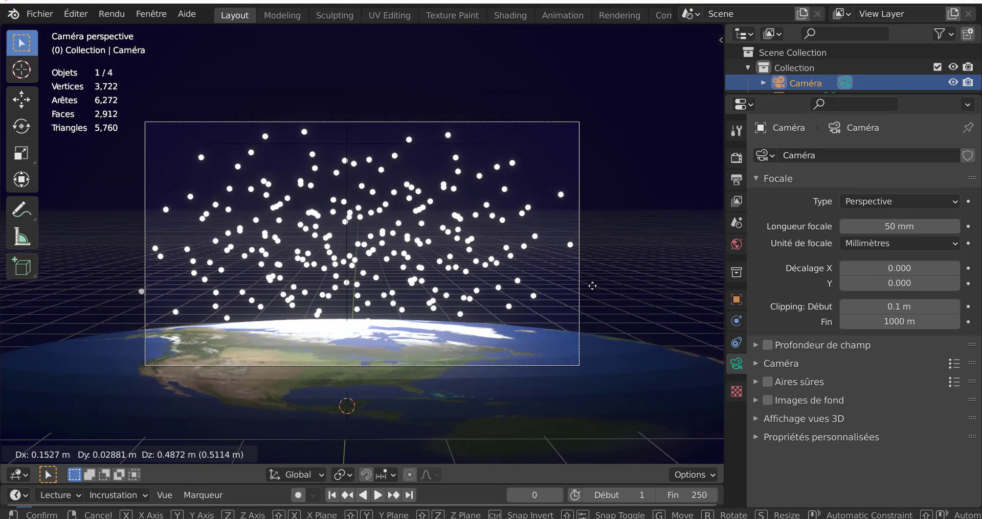
pyautogui.click(592, 286)
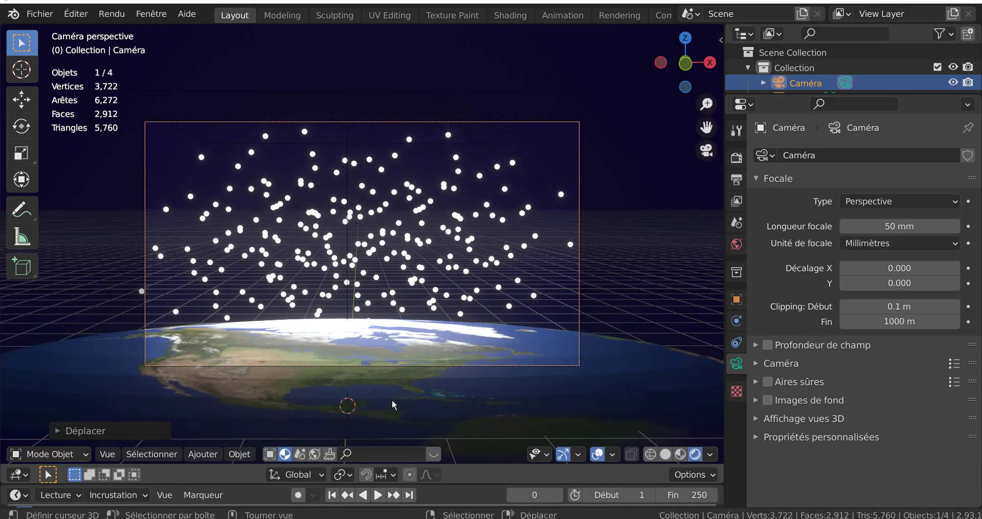
# Set the Earth sphere material's specular to 0 and its roughness to 1.
pyautogui.click(409, 343)
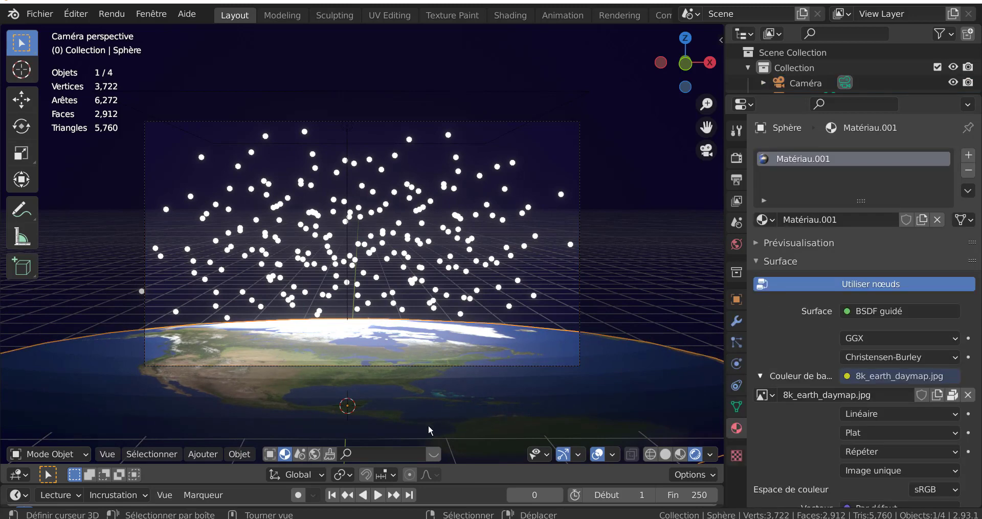
pyautogui.scroll(3, 436, 421)
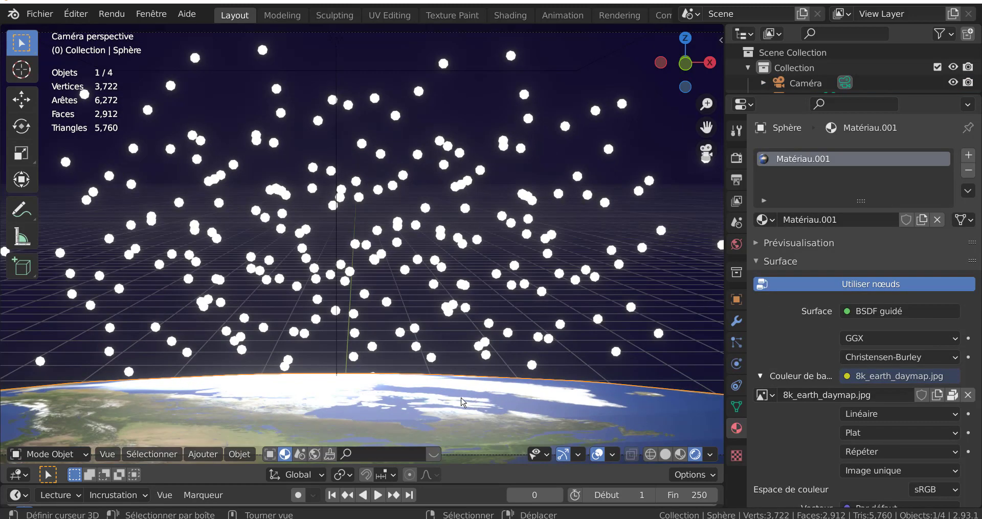
pyautogui.scroll(-2, 420, 398)
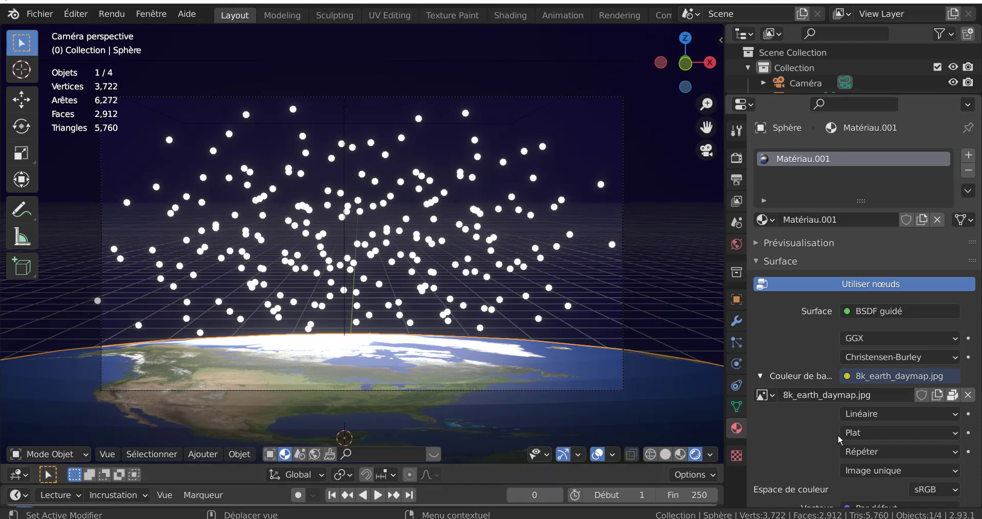
pyautogui.scroll(-8, 837, 435)
pyautogui.scroll(2, 838, 440)
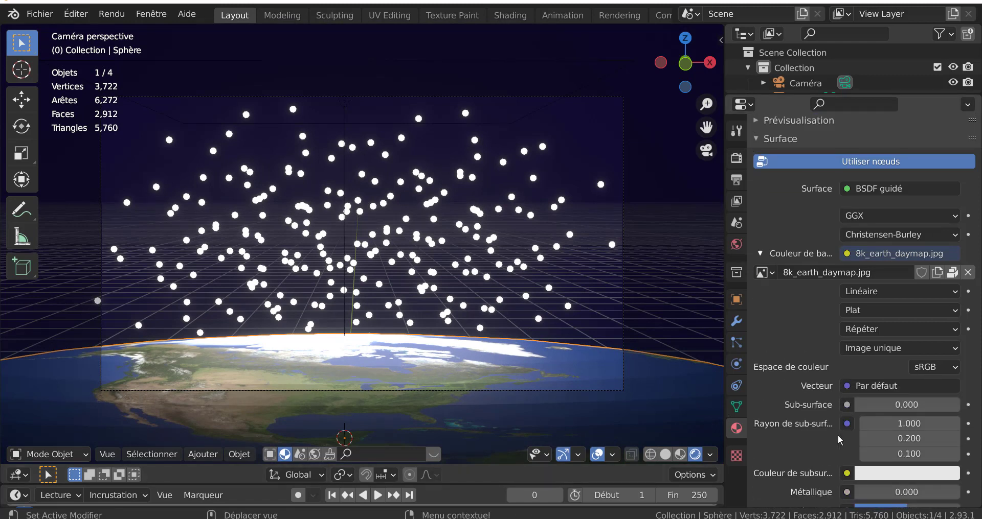
pyautogui.scroll(-6, 836, 441)
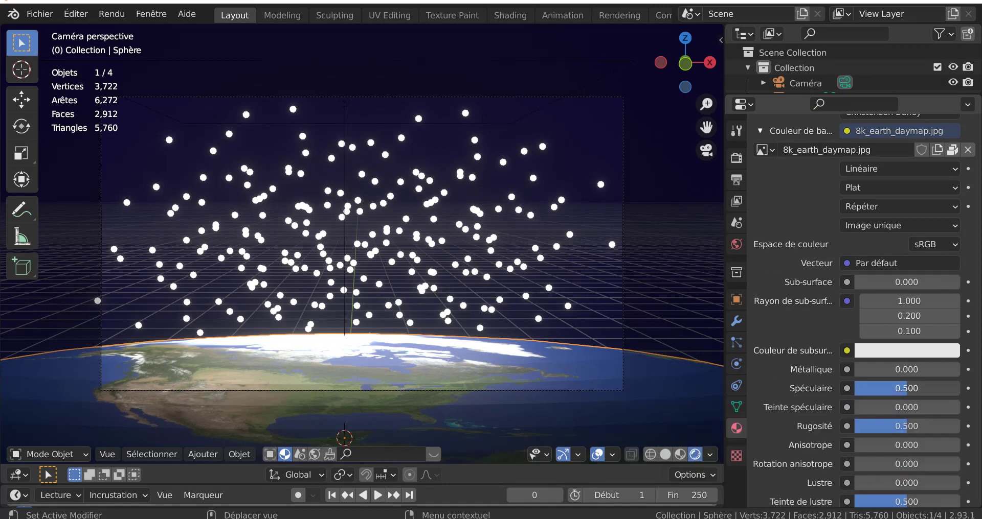
pyautogui.moveTo(901, 392); pyautogui.dragTo(848, 393)
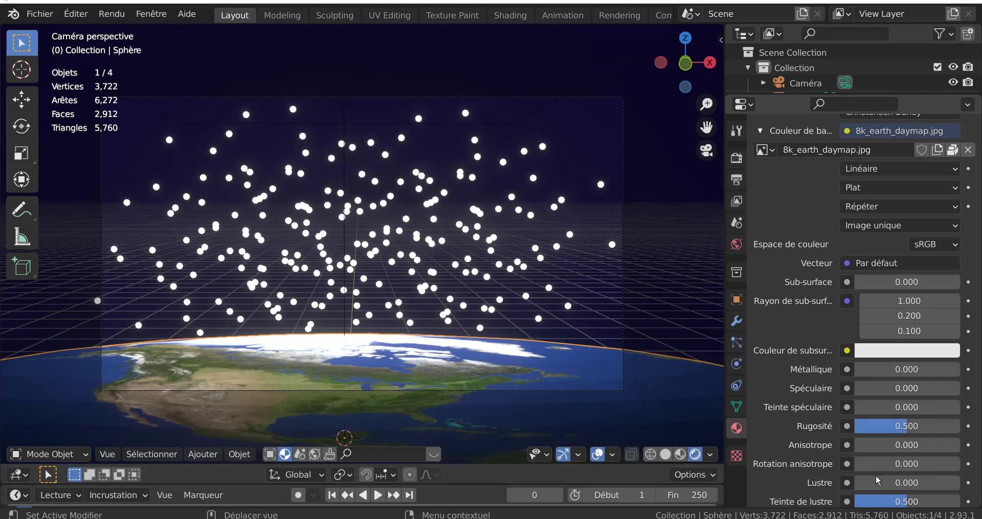
pyautogui.moveTo(901, 428); pyautogui.dragTo(959, 429)
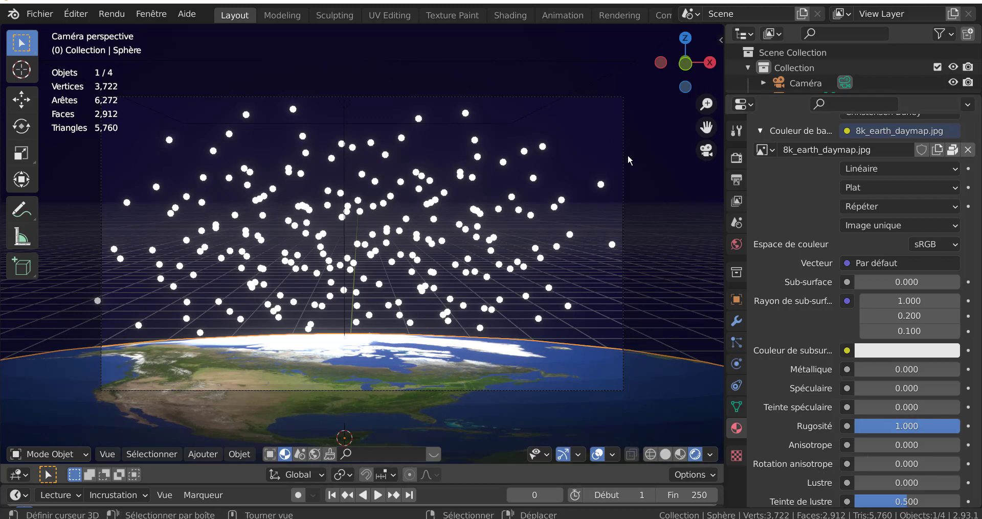
# Open the Shading workspace and enlarge the node editor upward and sideways to show the Earth material's nodes.
pyautogui.click(512, 15)
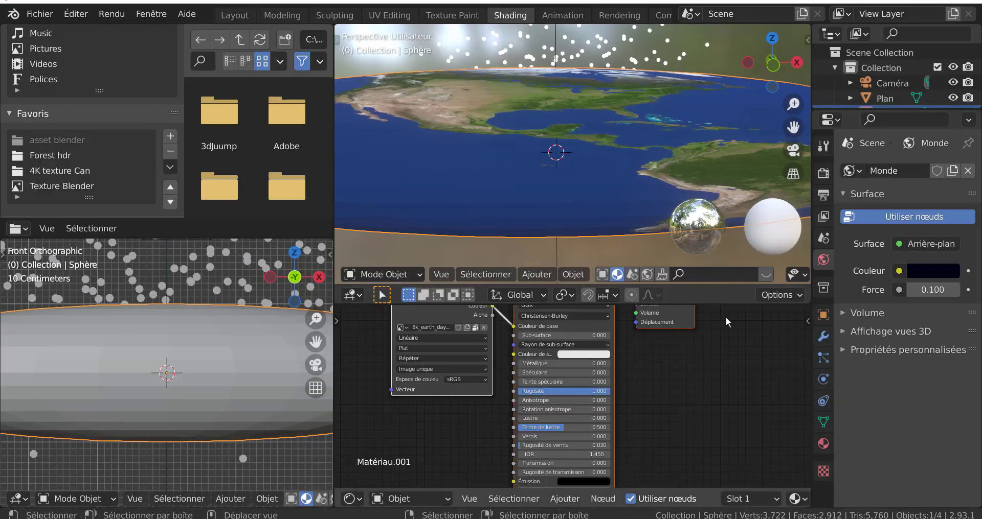
pyautogui.moveTo(729, 303); pyautogui.dragTo(731, 145)
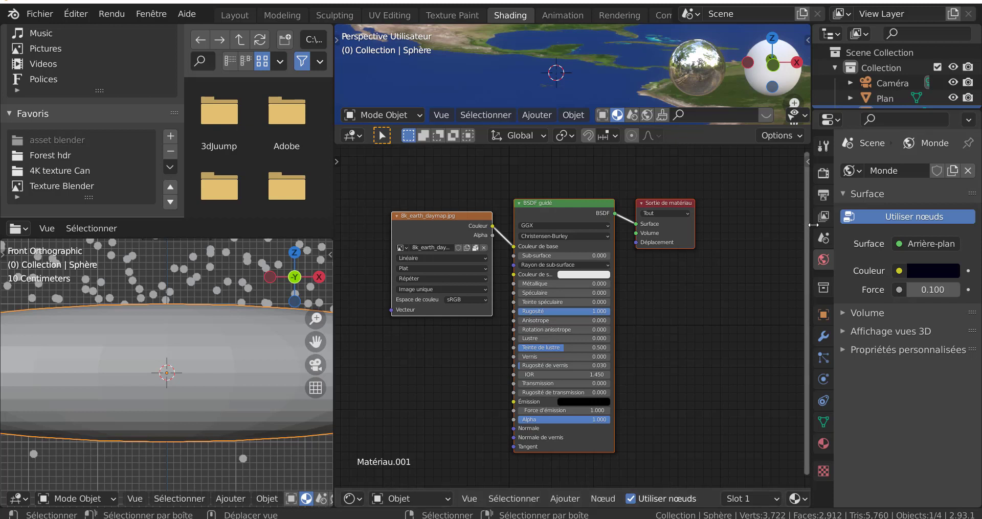
pyautogui.moveTo(811, 231); pyautogui.dragTo(886, 225)
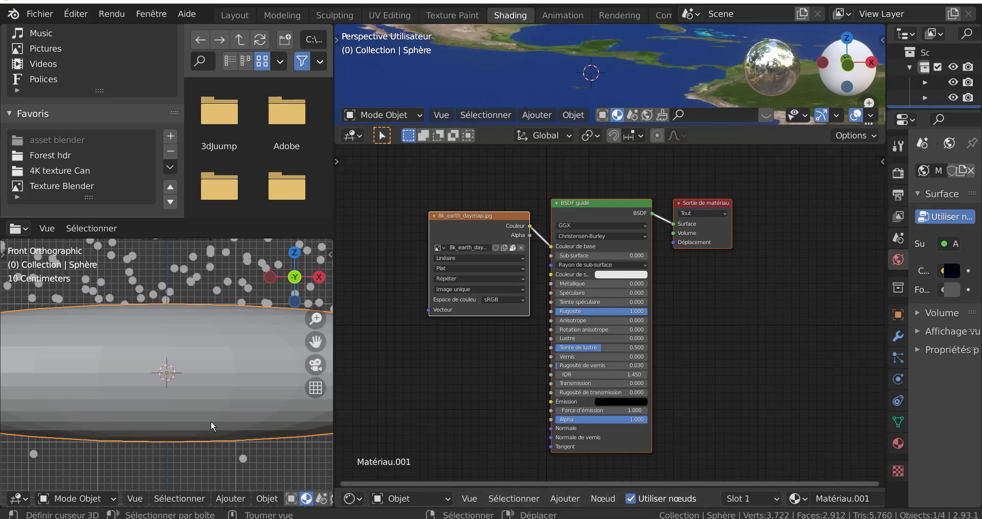
# Switch the front orthographic viewport to rendered shading, then widen it and frame the Earth surface close up.
pyautogui.scroll(-4, 228, 394)
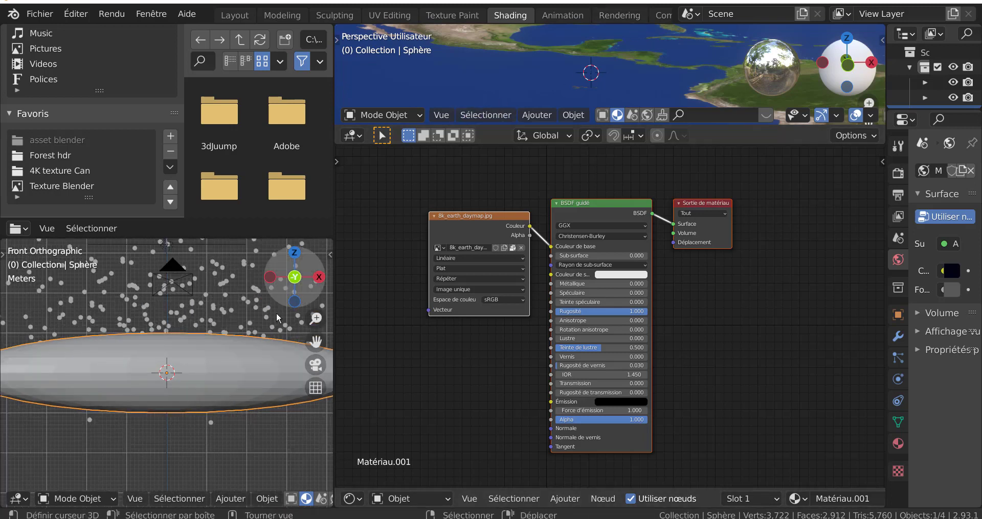
pyautogui.scroll(-10, 294, 504)
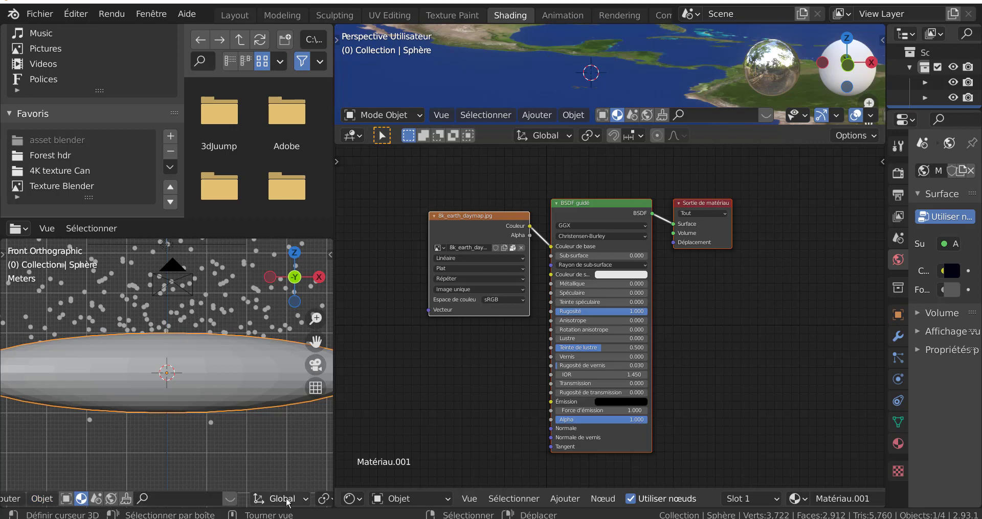
pyautogui.scroll(-6, 256, 499)
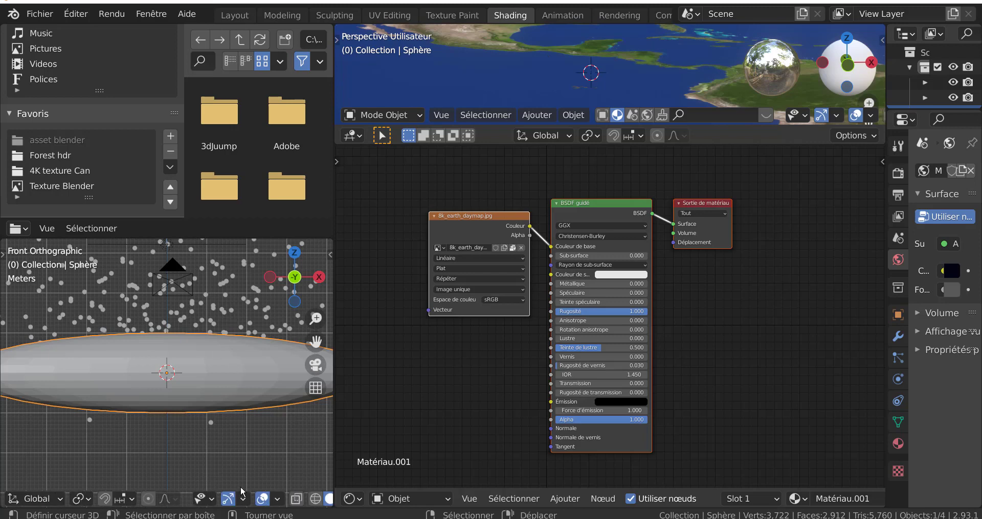
pyautogui.scroll(-4, 242, 484)
pyautogui.scroll(3, 247, 469)
pyautogui.scroll(-1, 248, 473)
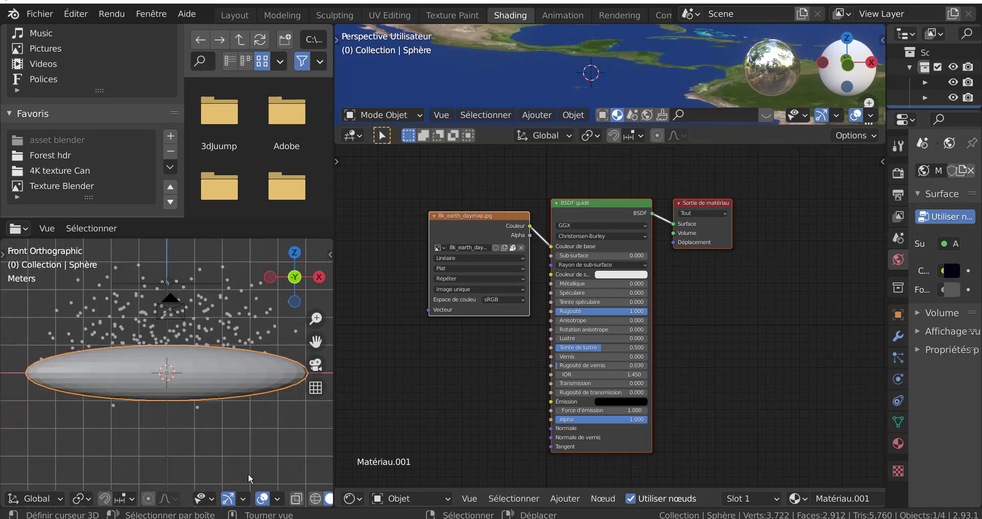
pyautogui.scroll(-3, 271, 503)
pyautogui.scroll(5, 271, 503)
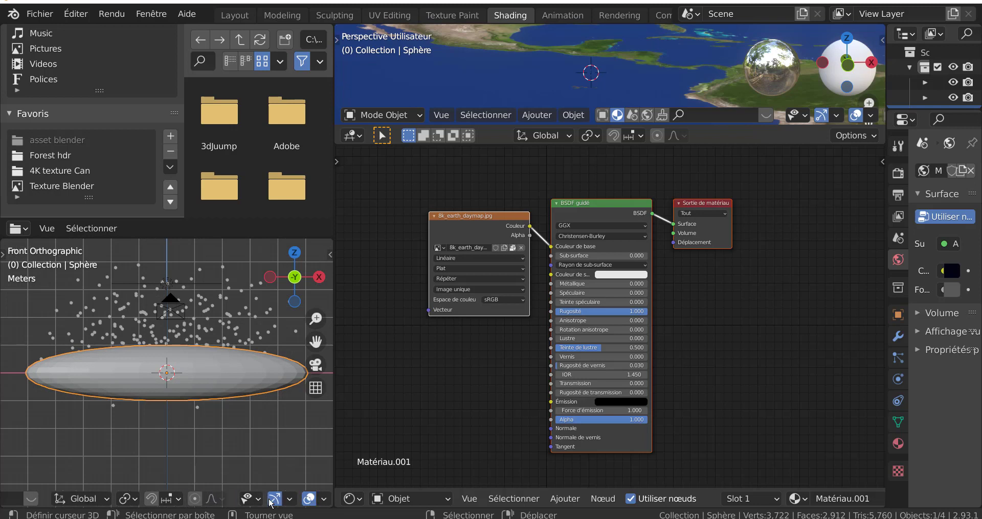
pyautogui.scroll(-5, 270, 504)
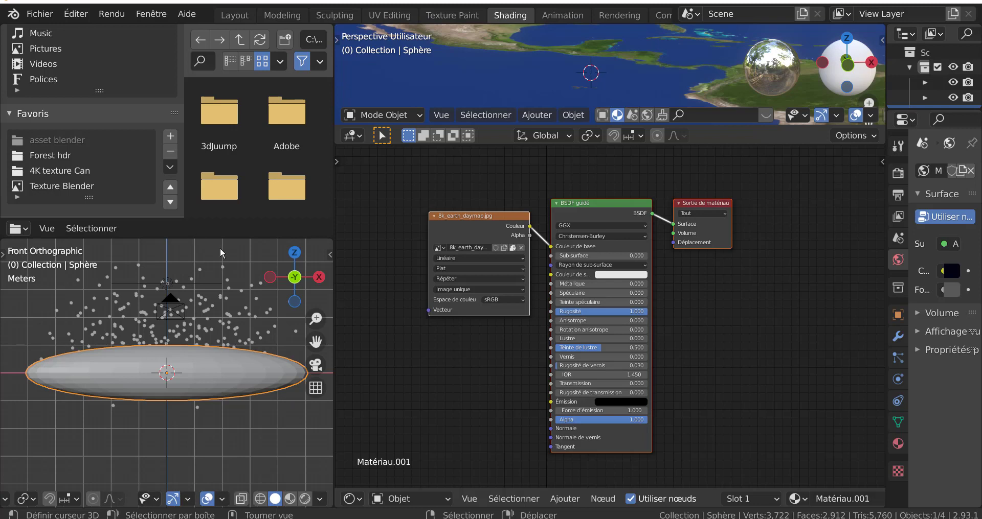
pyautogui.click(229, 502)
pyautogui.click(305, 499)
pyautogui.scroll(4, 261, 454)
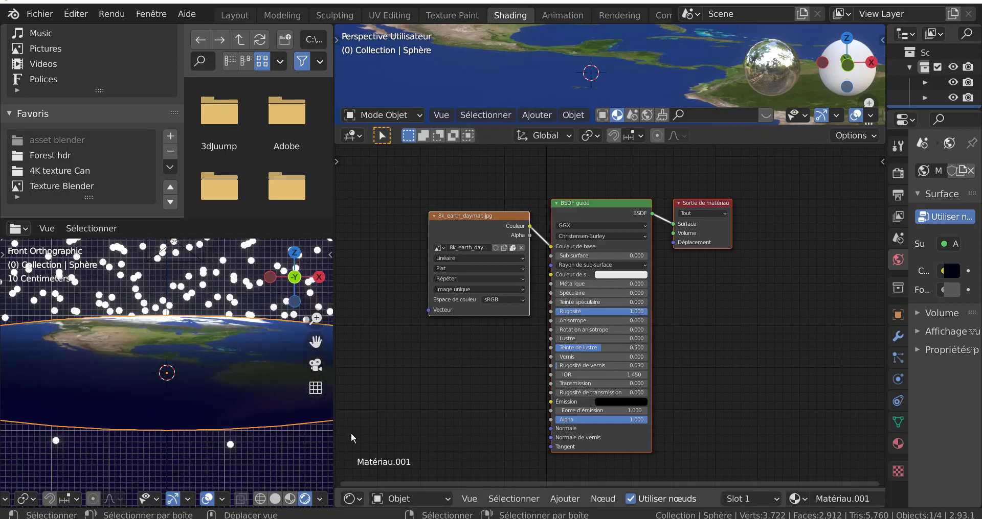
pyautogui.moveTo(333, 436); pyautogui.dragTo(403, 436)
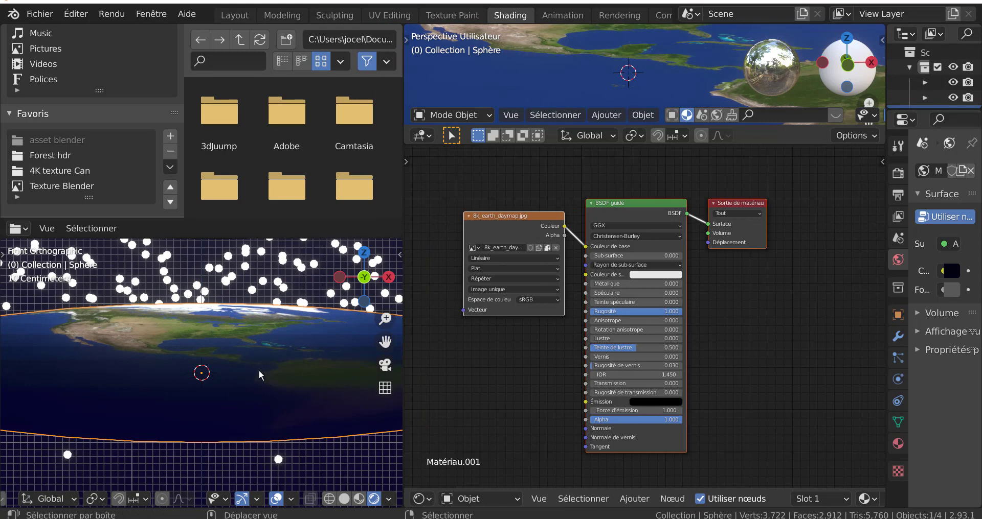
pyautogui.moveTo(259, 370)
pyautogui.keyDown('shift'); pyautogui.mouseDown(button='middle')
pyautogui.moveTo(258, 413)
pyautogui.moveTo(271, 375)
pyautogui.mouseUp(button='middle'); pyautogui.keyUp('shift')
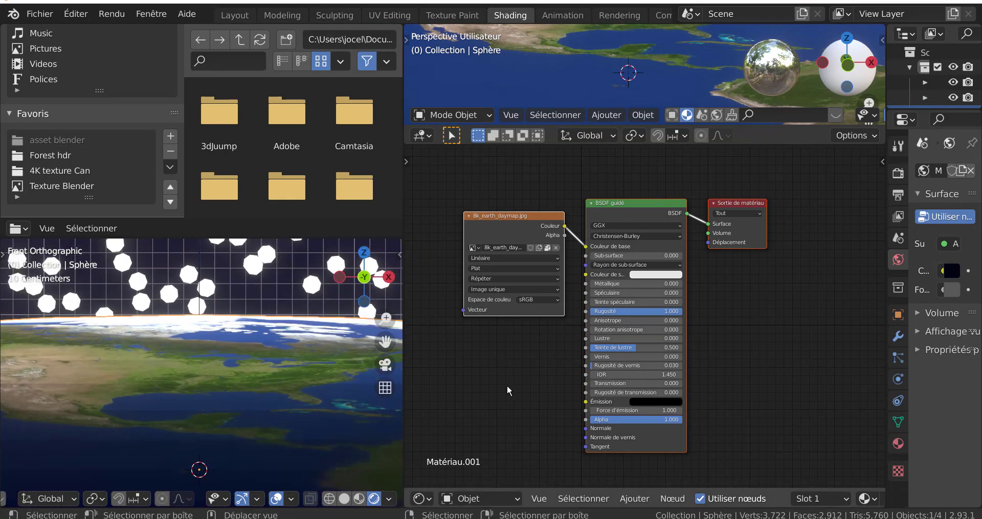
# Spread the material nodes apart, leaving free space between the Earth image texture and the Principled BSDF.
pyautogui.moveTo(542, 390); pyautogui.dragTo(608, 388, button='middle')
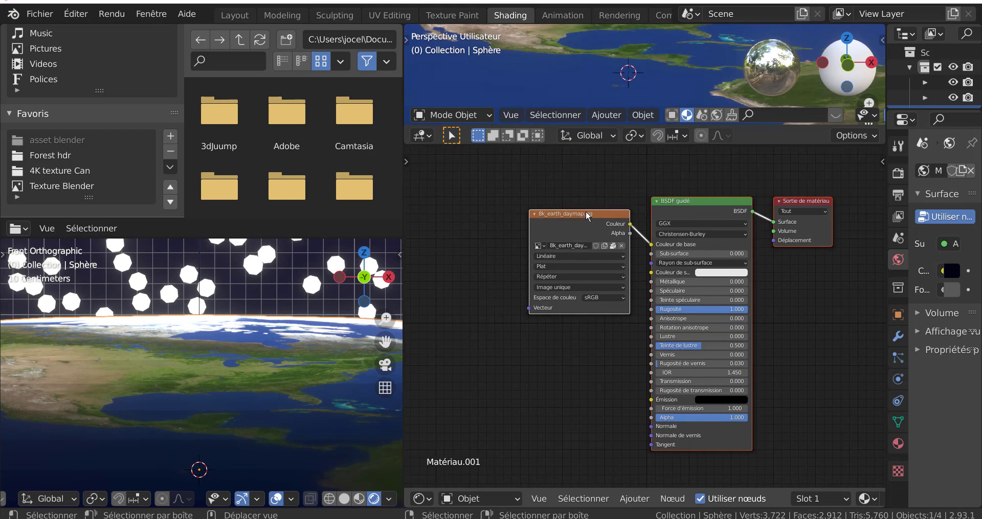
pyautogui.click(585, 211)
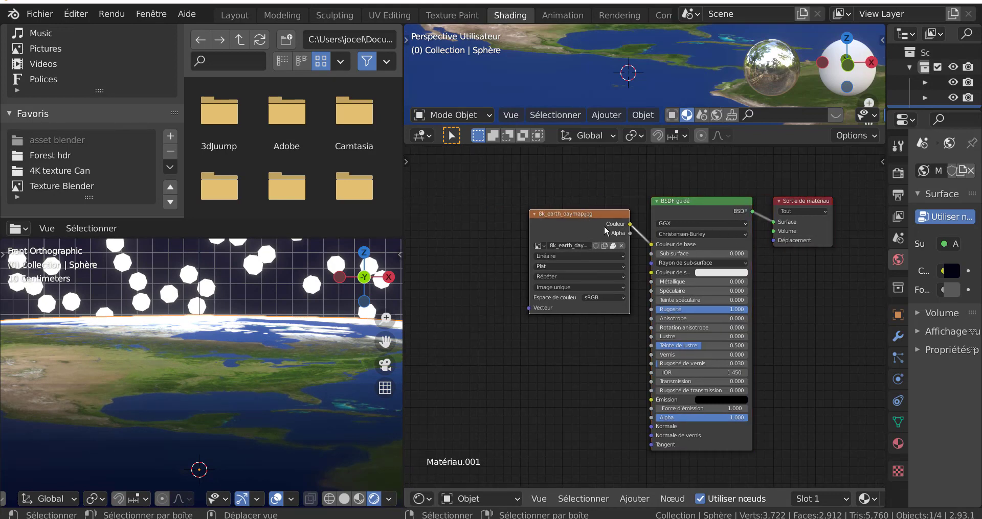
pyautogui.moveTo(596, 219); pyautogui.dragTo(481, 199)
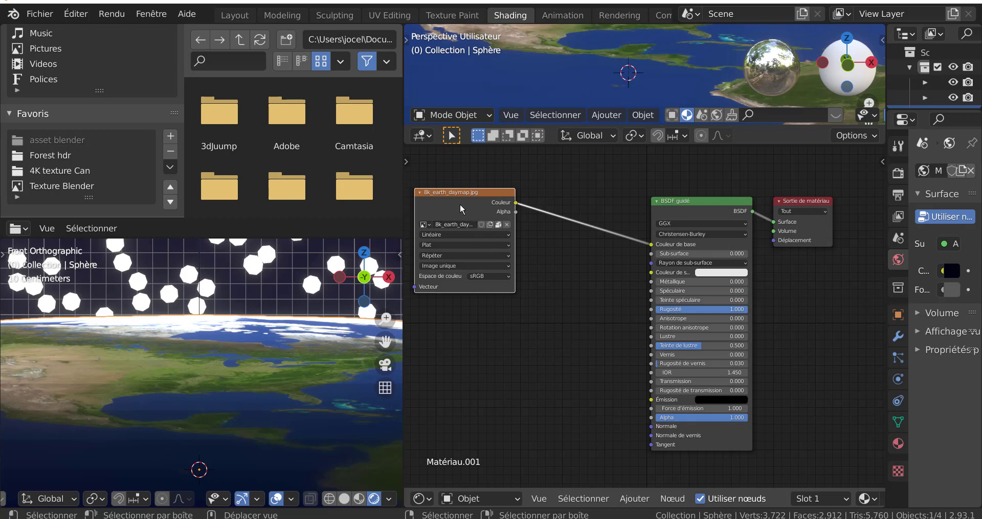
pyautogui.moveTo(459, 203)
pyautogui.mouseDown()
pyautogui.moveTo(527, 219)
pyautogui.moveTo(451, 213)
pyautogui.moveTo(469, 208)
pyautogui.moveTo(459, 217)
pyautogui.mouseUp()
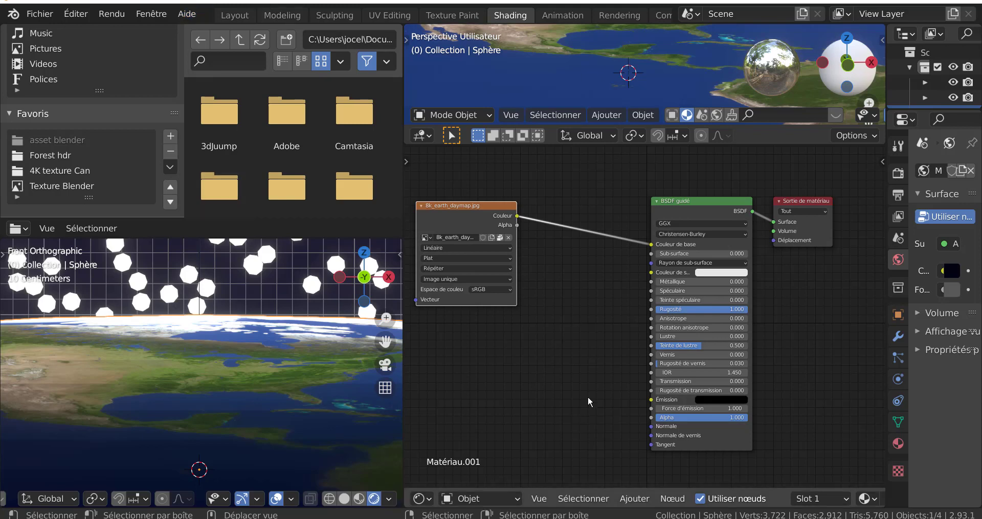
pyautogui.moveTo(464, 222); pyautogui.dragTo(459, 237)
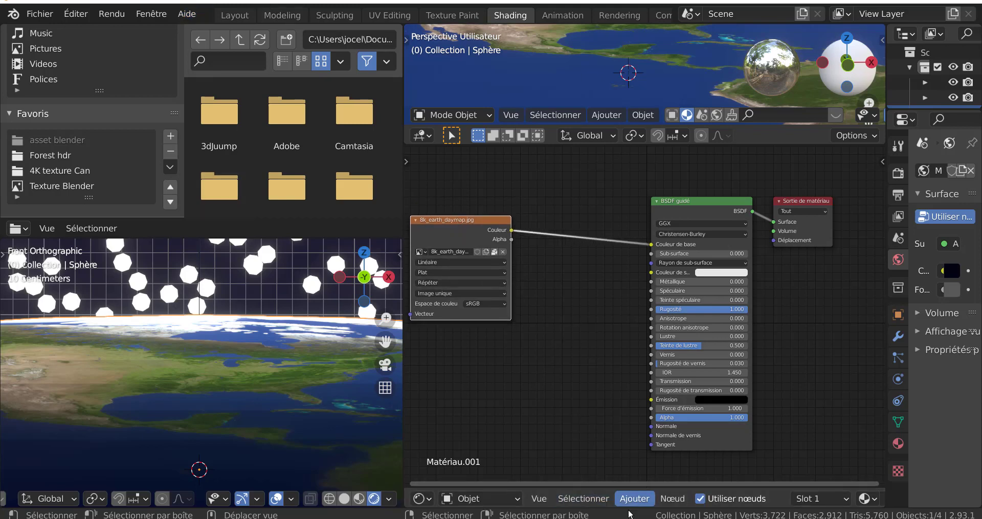
pyautogui.moveTo(796, 227); pyautogui.dragTo(829, 252)
pyautogui.moveTo(698, 211); pyautogui.dragTo(728, 212)
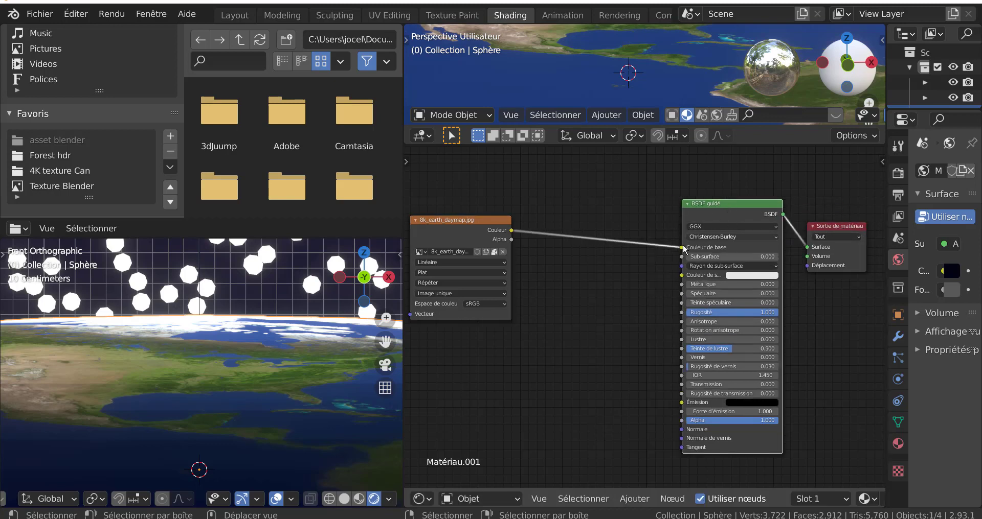
# Add a Bump node and place it unconnected between the Earth image texture and the Principled BSDF.
pyautogui.click(635, 499)
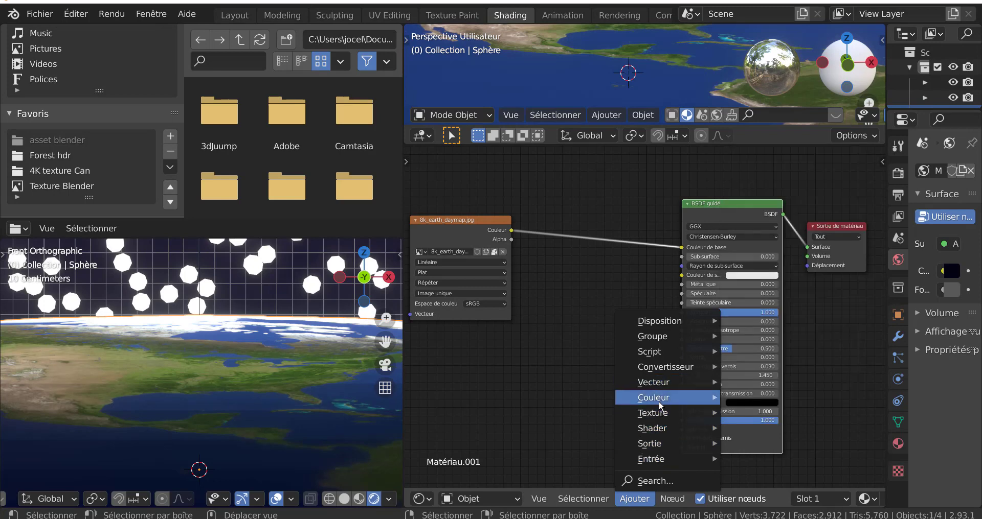
pyautogui.moveTo(659, 403)
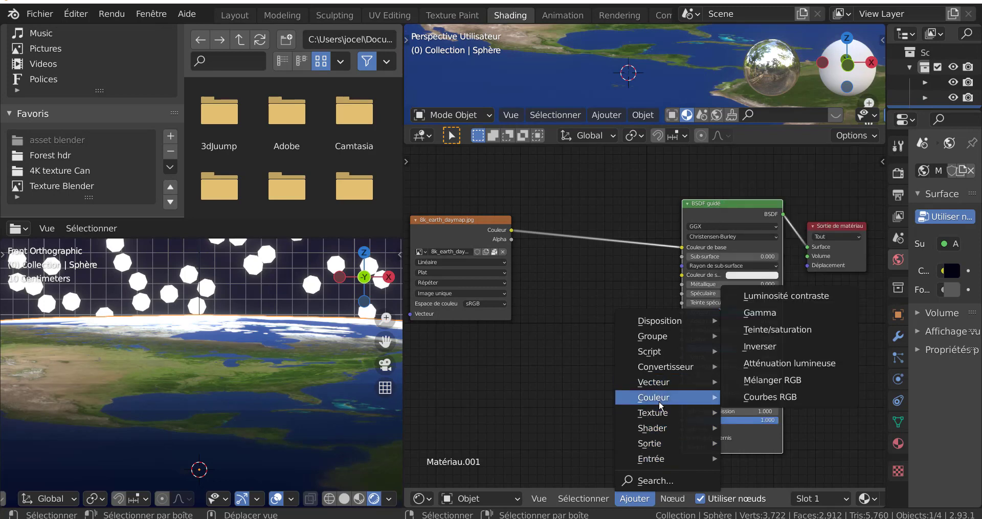
pyautogui.moveTo(659, 460)
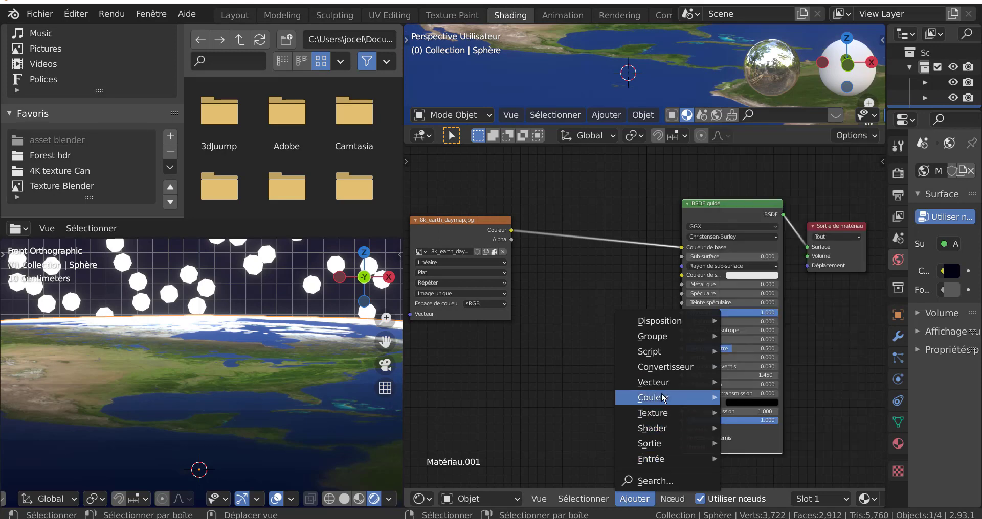
pyautogui.moveTo(650, 389)
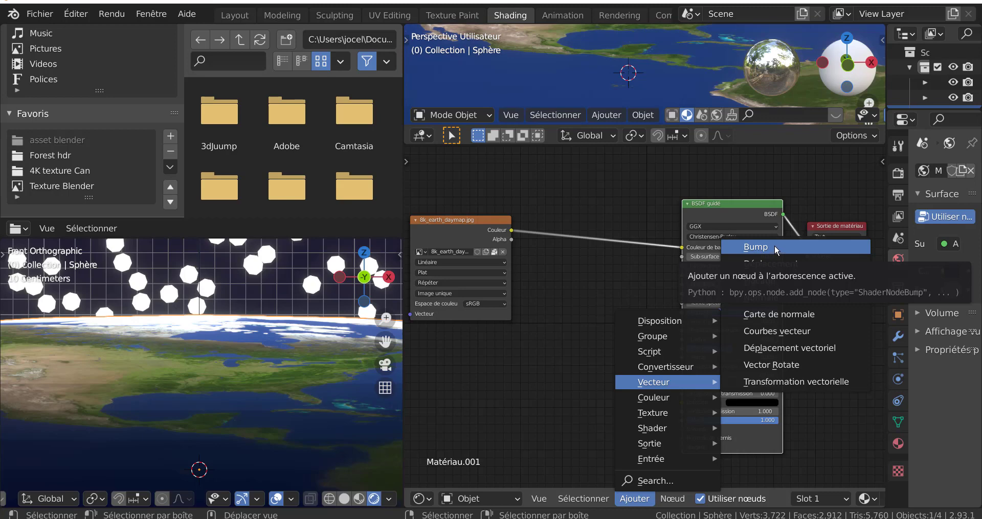
pyautogui.click(774, 244)
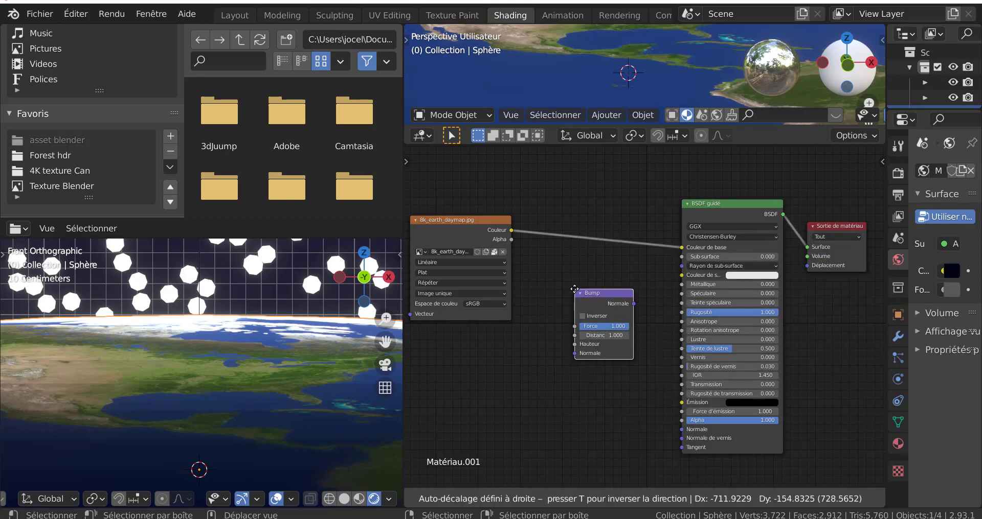
pyautogui.click(557, 291)
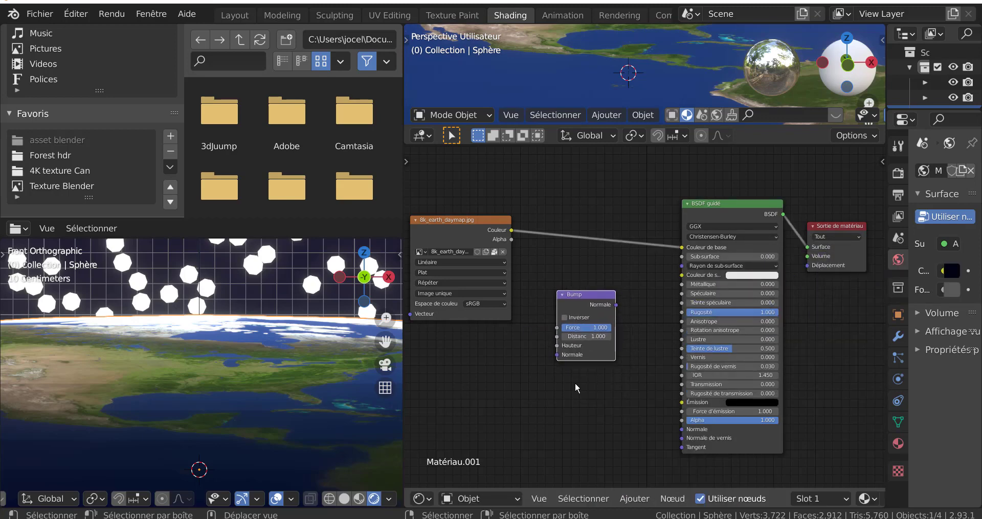
pyautogui.scroll(2, 574, 382)
pyautogui.moveTo(591, 396); pyautogui.dragTo(615, 397, button='middle')
pyautogui.scroll(1, 538, 434)
pyautogui.scroll(-3, 538, 430)
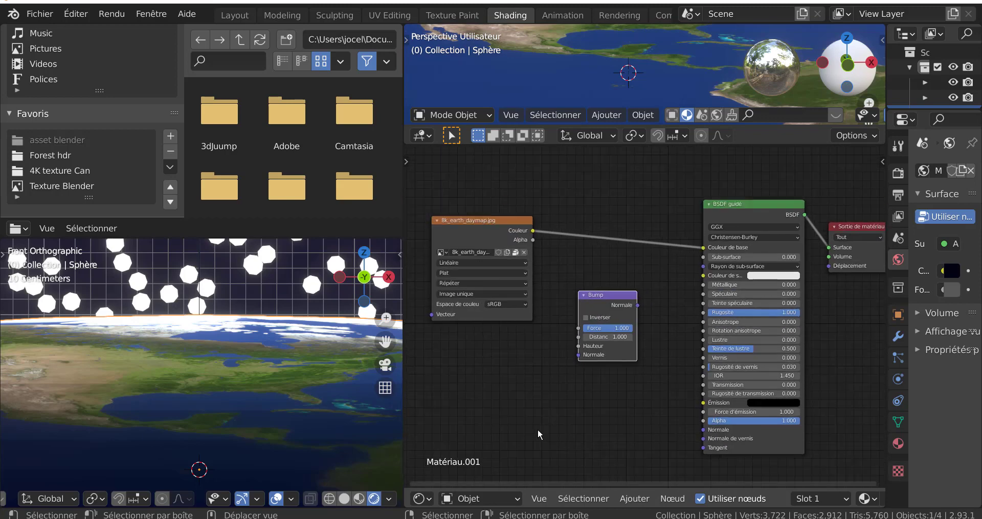
# Connect the Earth image's colour to the Bump node's height and the Bump normal to the Principled BSDF normal, then tidy the Bump node's position.
pyautogui.moveTo(607, 305); pyautogui.dragTo(605, 323)
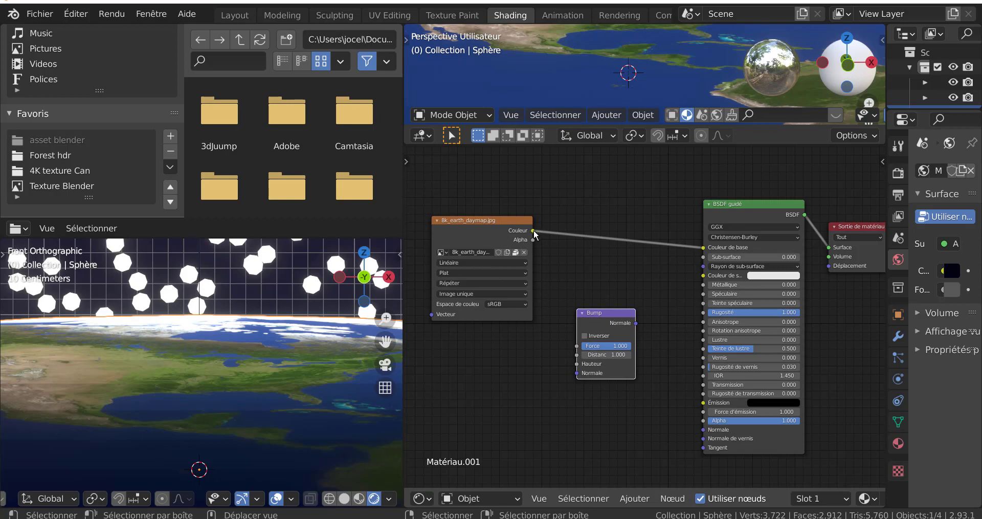
pyautogui.moveTo(533, 231); pyautogui.dragTo(571, 372)
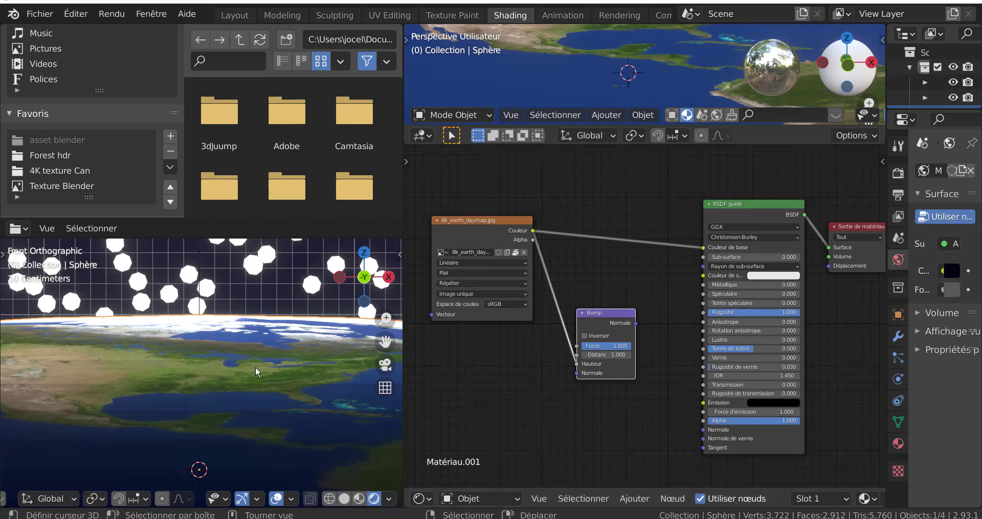
pyautogui.moveTo(608, 322); pyautogui.dragTo(703, 431)
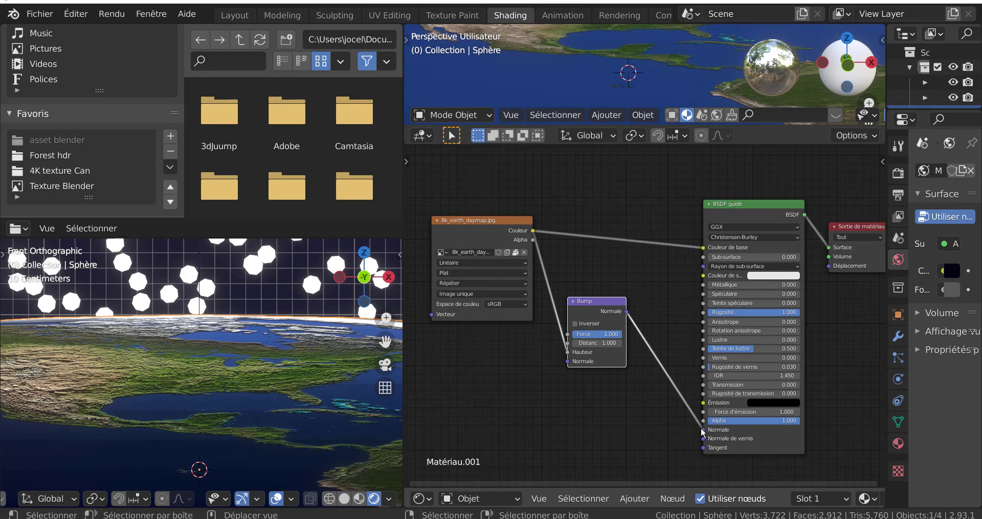
pyautogui.moveTo(703, 431); pyautogui.dragTo(678, 437)
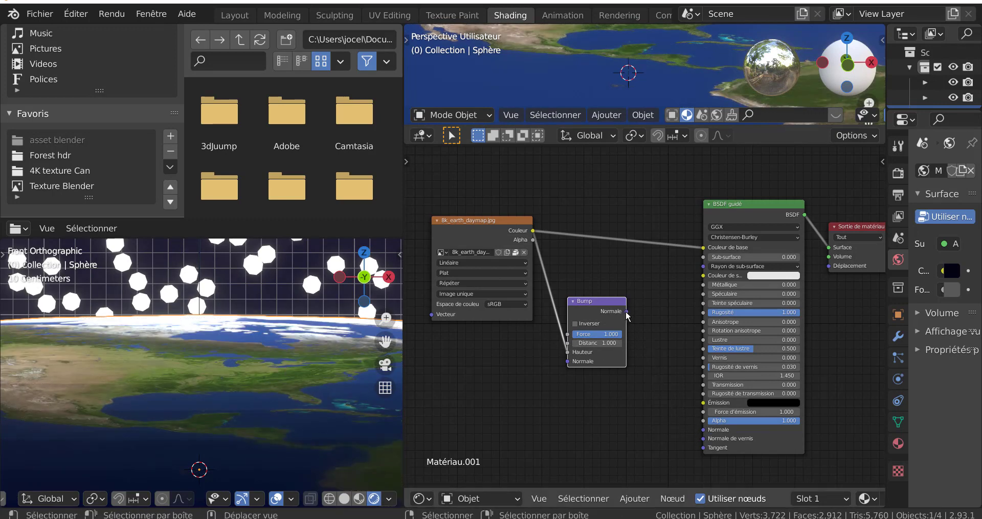
pyautogui.moveTo(626, 311); pyautogui.dragTo(703, 430)
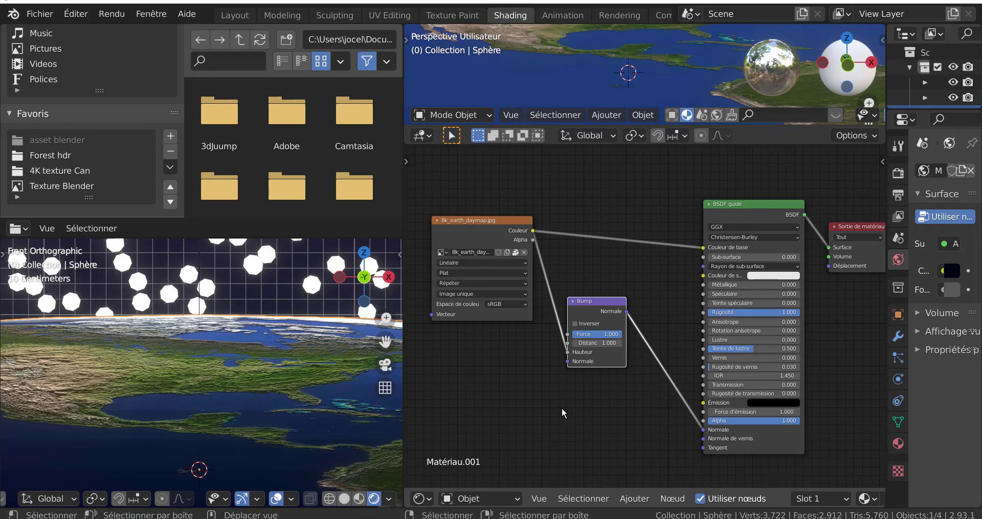
pyautogui.scroll(-1, 587, 419)
pyautogui.moveTo(551, 428); pyautogui.dragTo(513, 428, button='middle')
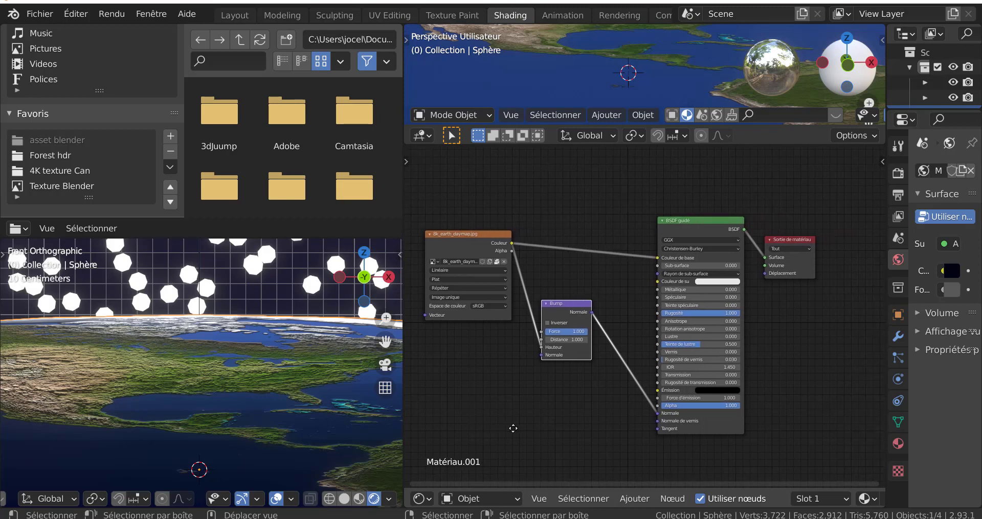
pyautogui.moveTo(562, 305); pyautogui.dragTo(576, 295)
pyautogui.scroll(1, 532, 236)
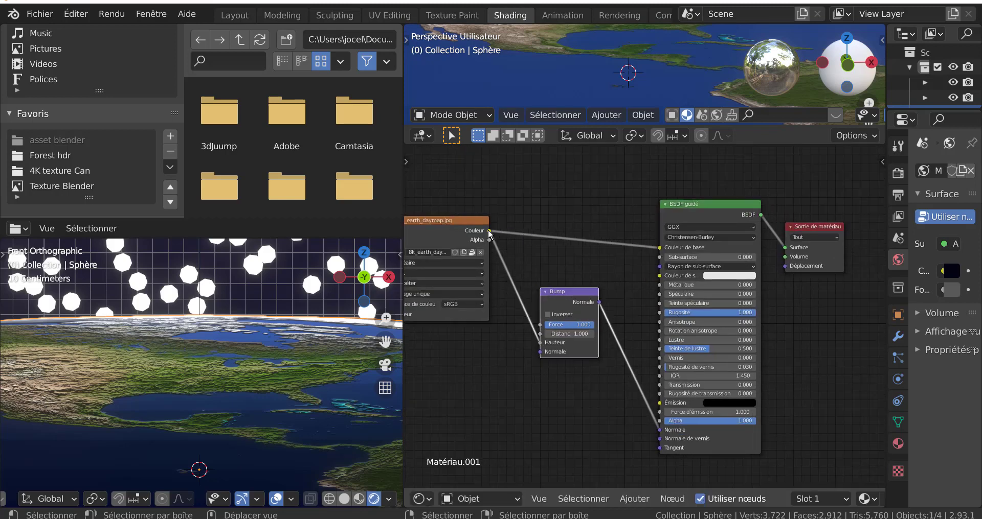
# Try feeding the Earth image's colour directly into the material output's displacement, then detach that link.
pyautogui.moveTo(490, 228); pyautogui.dragTo(569, 178)
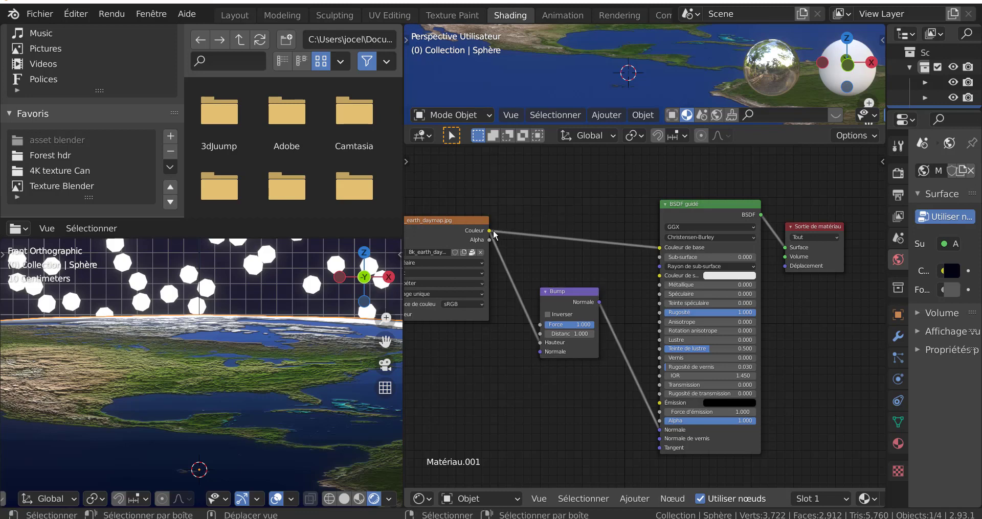
pyautogui.moveTo(488, 231); pyautogui.dragTo(785, 267)
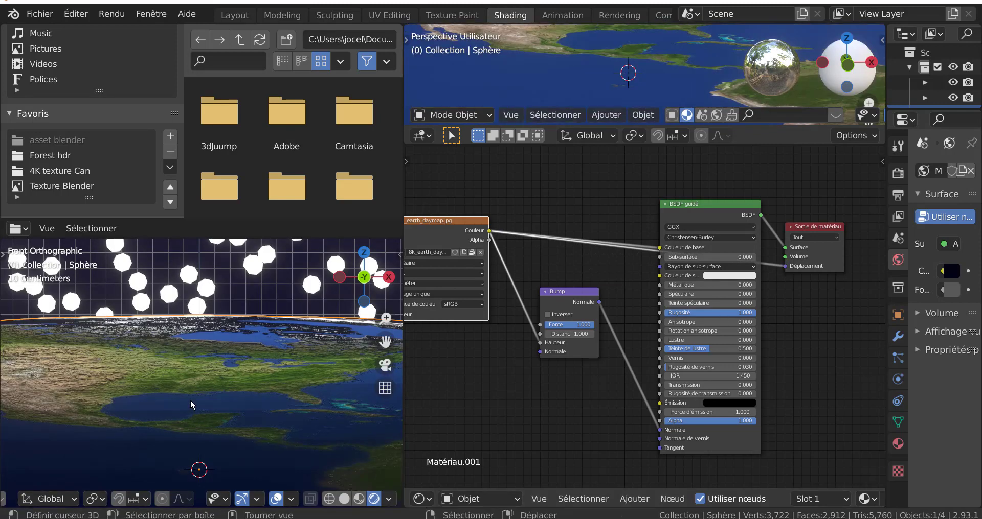
pyautogui.moveTo(785, 265); pyautogui.dragTo(609, 340)
# Duplicate the Earth image texture node and place the copy below the original.
pyautogui.moveTo(521, 390); pyautogui.dragTo(608, 390, button='middle')
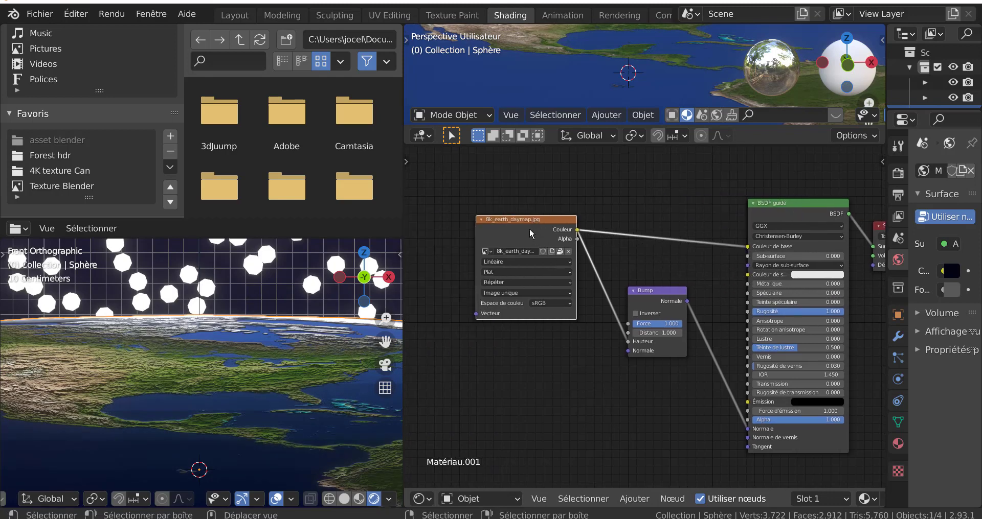
pyautogui.hotkey('shift', 'd')
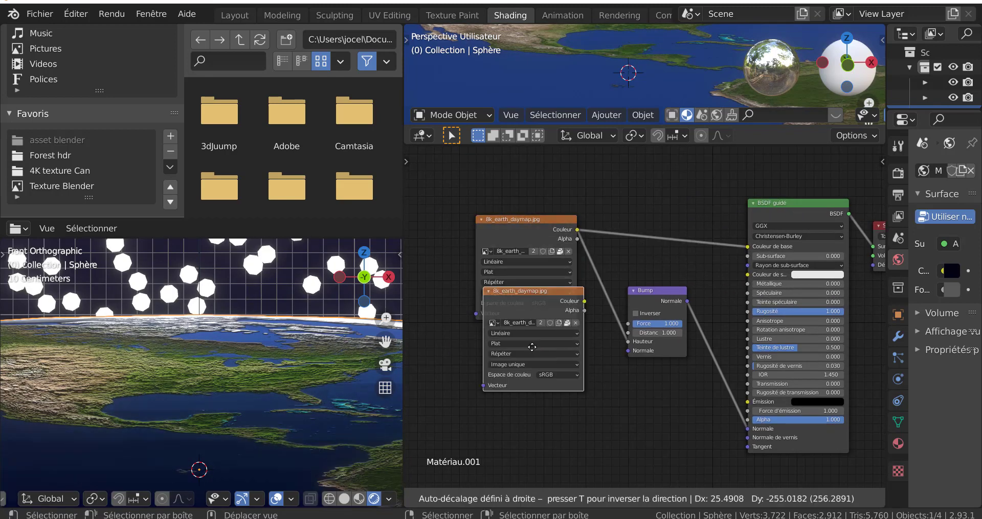
pyautogui.click(538, 438)
# Try the Non-Color colour space on the duplicated texture, then set the shared image back to sRGB.
pyautogui.click(543, 425)
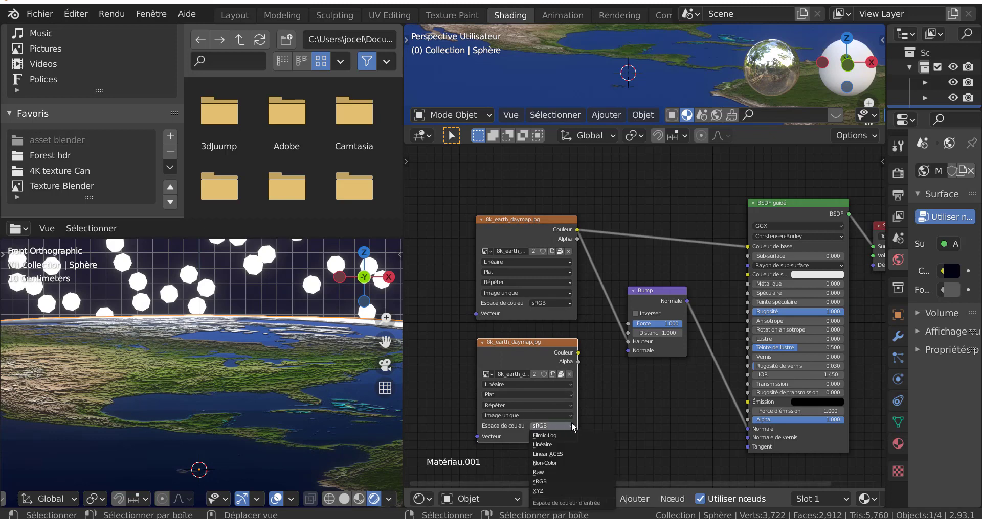
pyautogui.click(555, 464)
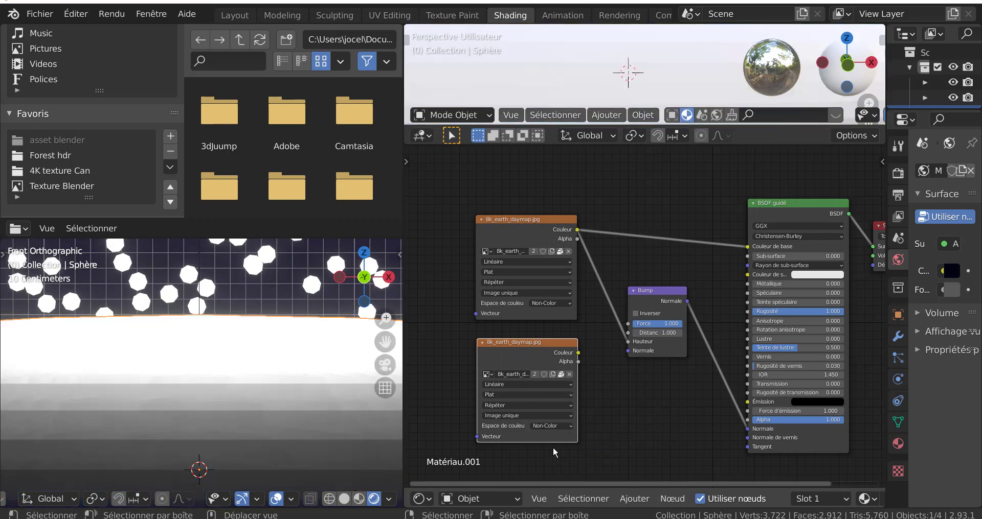
pyautogui.click(549, 304)
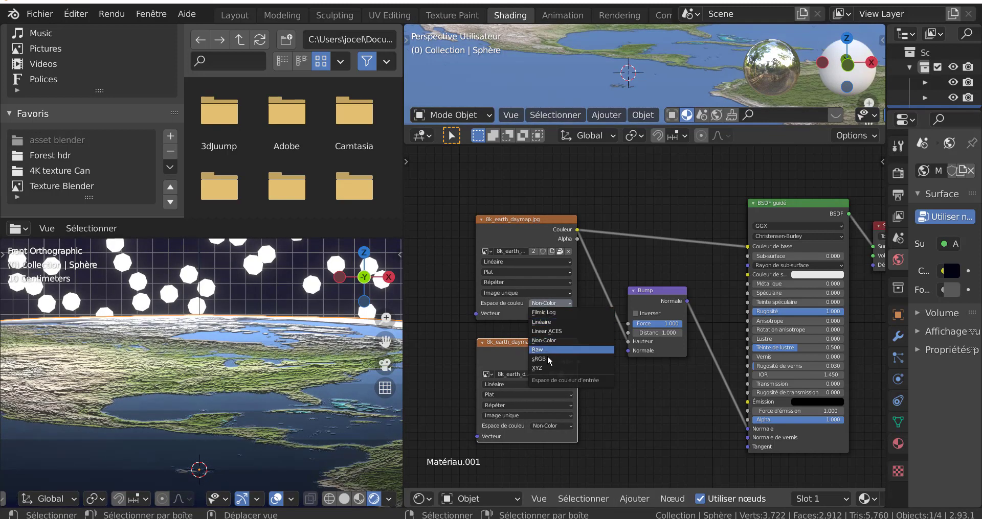
pyautogui.click(550, 341)
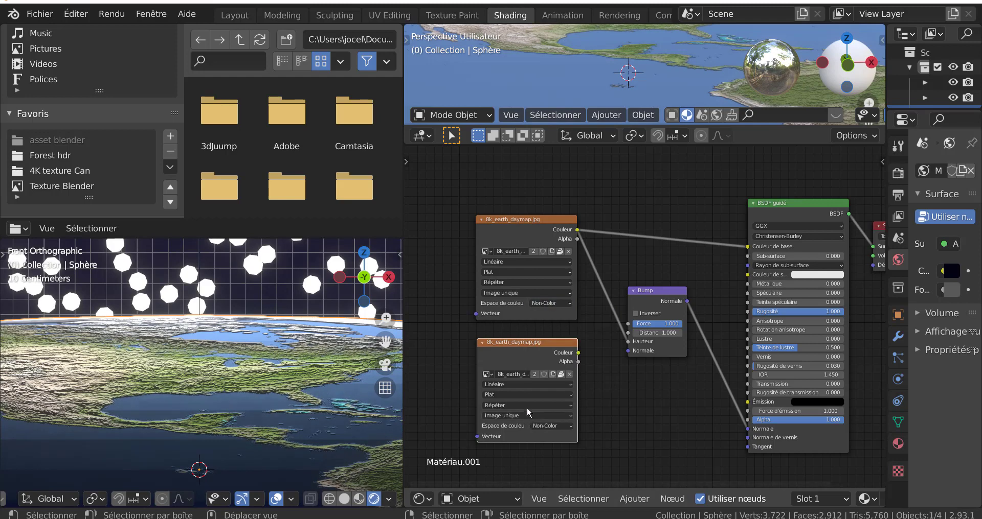
pyautogui.click(544, 306)
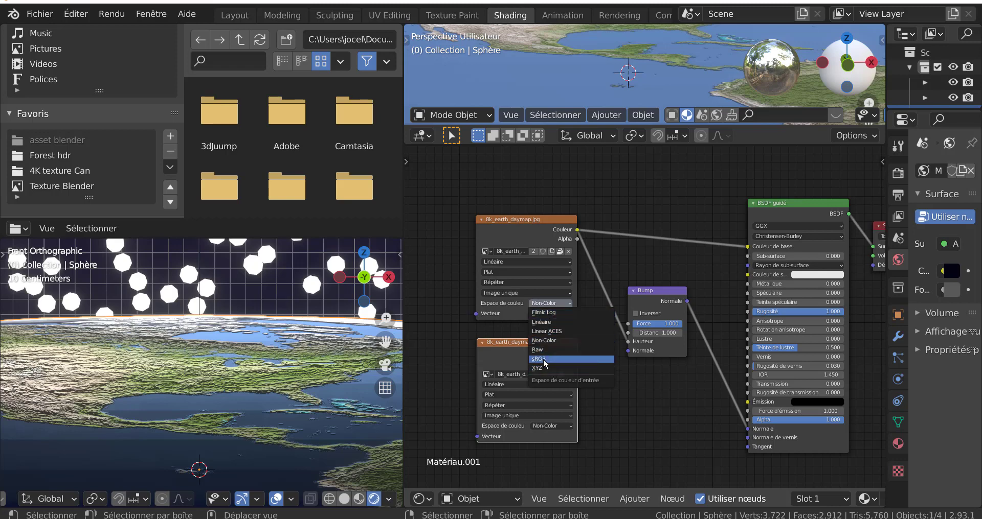
pyautogui.click(543, 360)
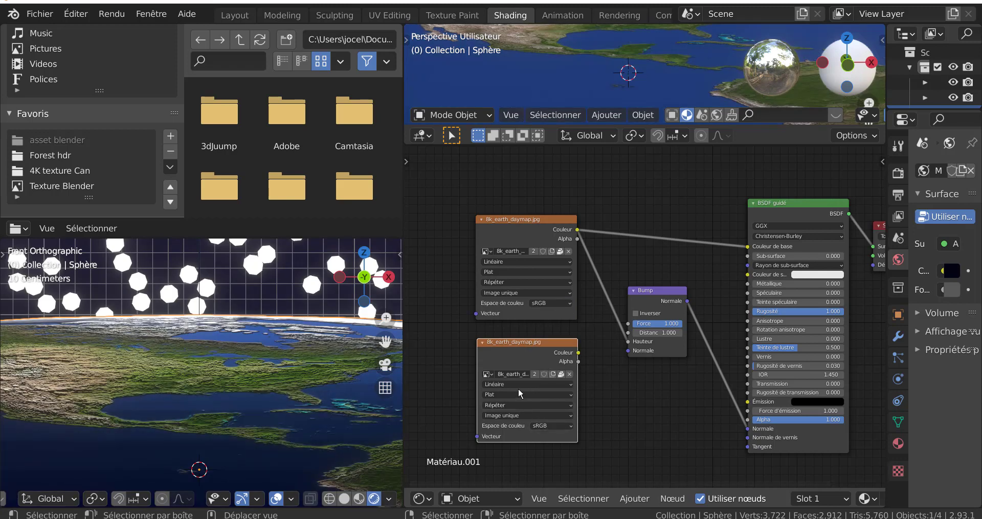
# Make the duplicated texture's image single-user, protect it with a fake user and set its colour space to Non-Color.
pyautogui.click(535, 373)
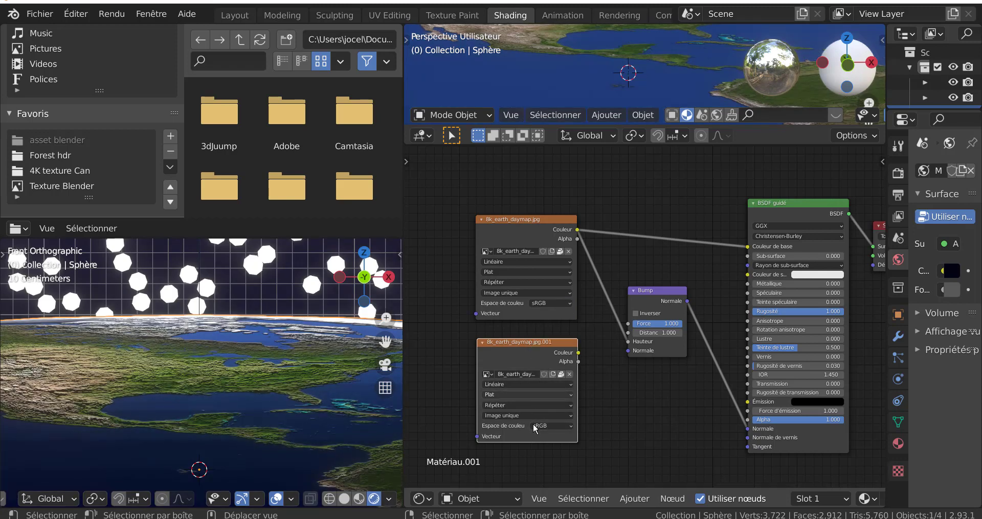
pyautogui.doubleClick(535, 370)
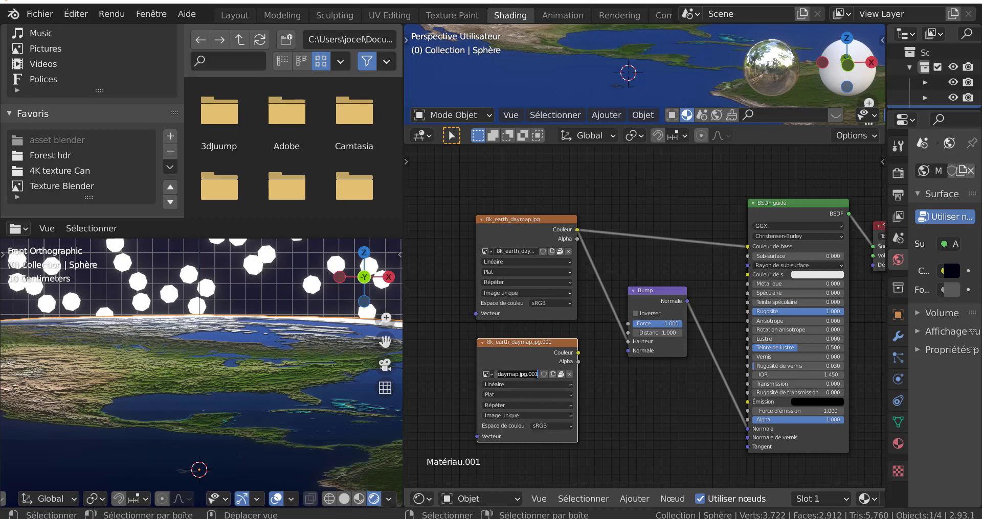
pyautogui.press('Return')
pyautogui.click(543, 374)
pyautogui.click(539, 426)
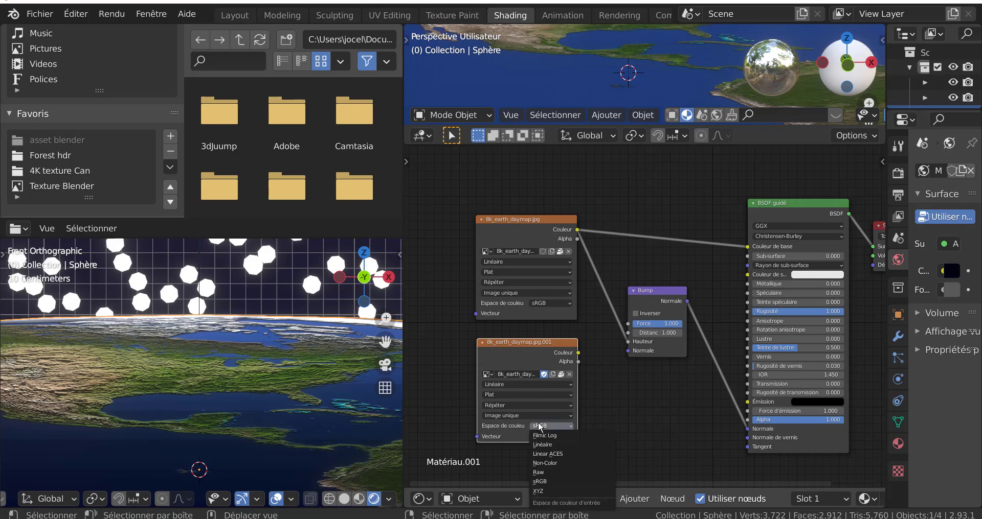
pyautogui.click(549, 464)
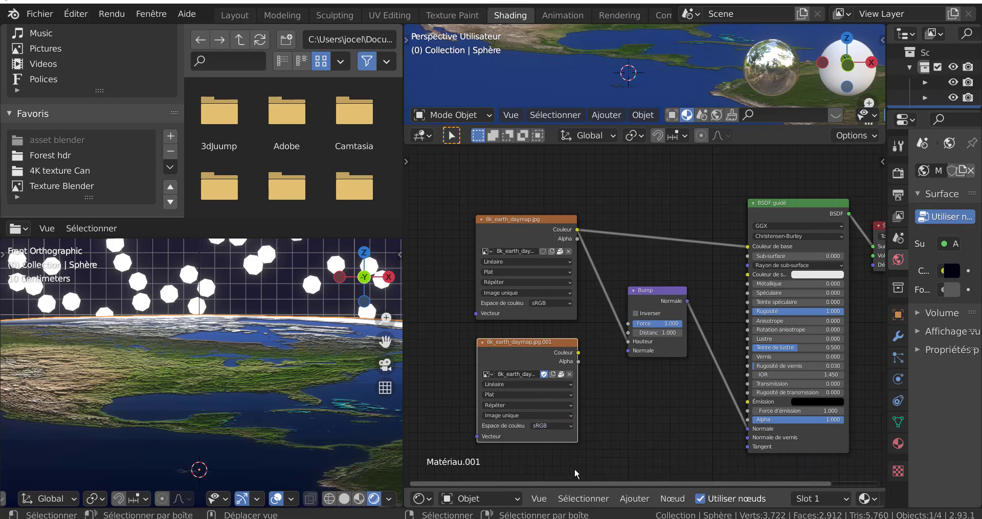
pyautogui.click(541, 426)
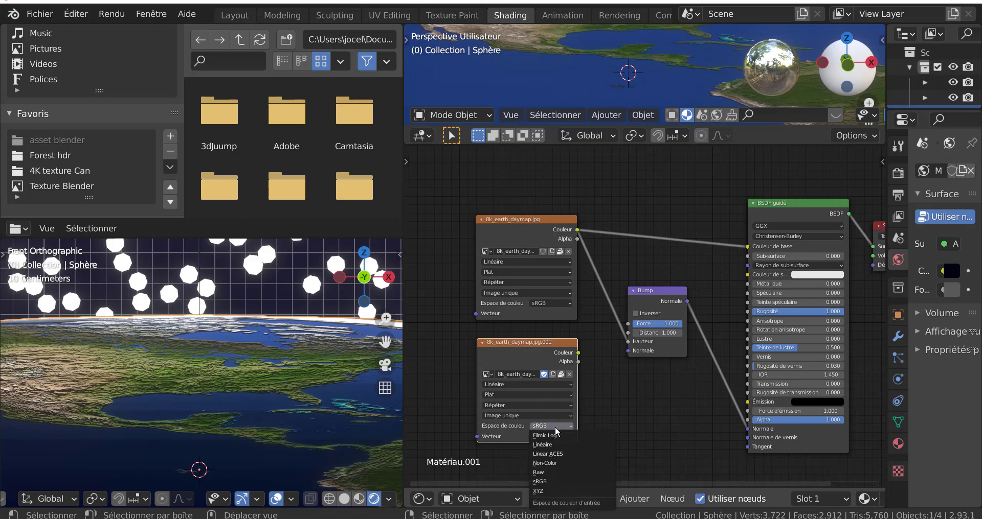
pyautogui.click(552, 463)
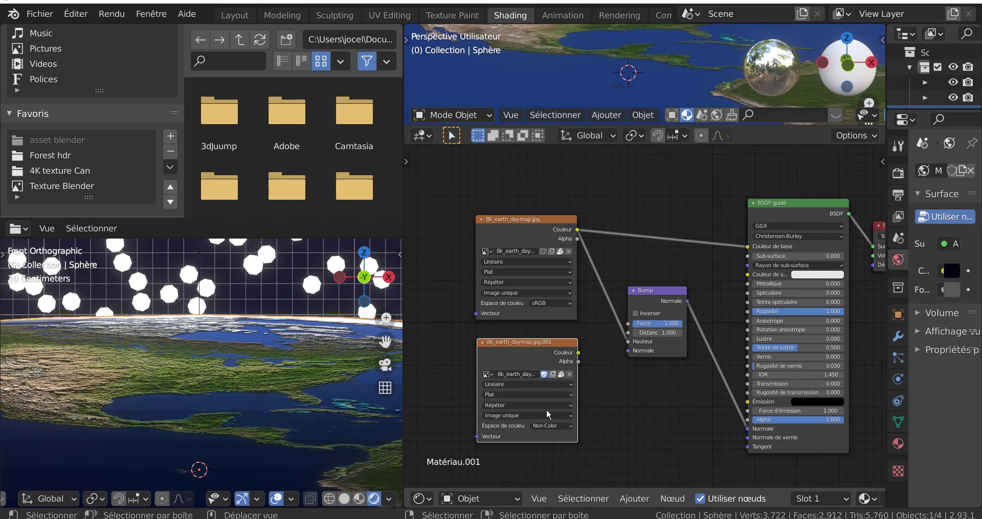
# Connect the Non-Color Earth texture's colour to the material output's displacement.
pyautogui.press('Home')
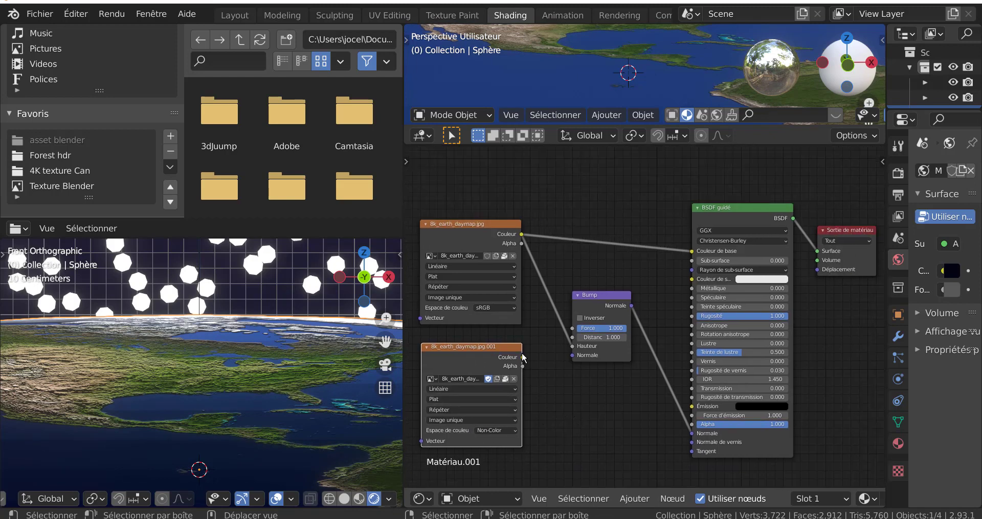
pyautogui.moveTo(522, 358); pyautogui.dragTo(817, 271)
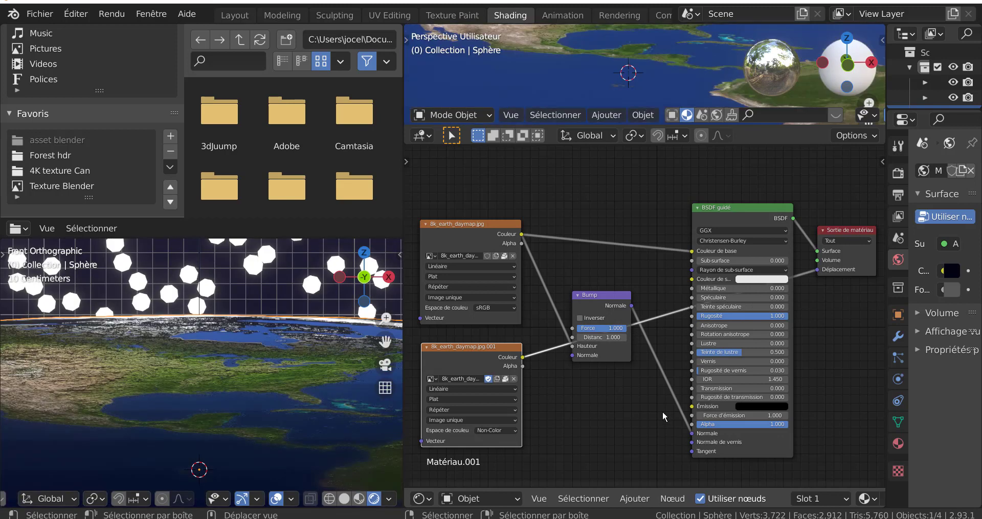
pyautogui.scroll(1, 241, 412)
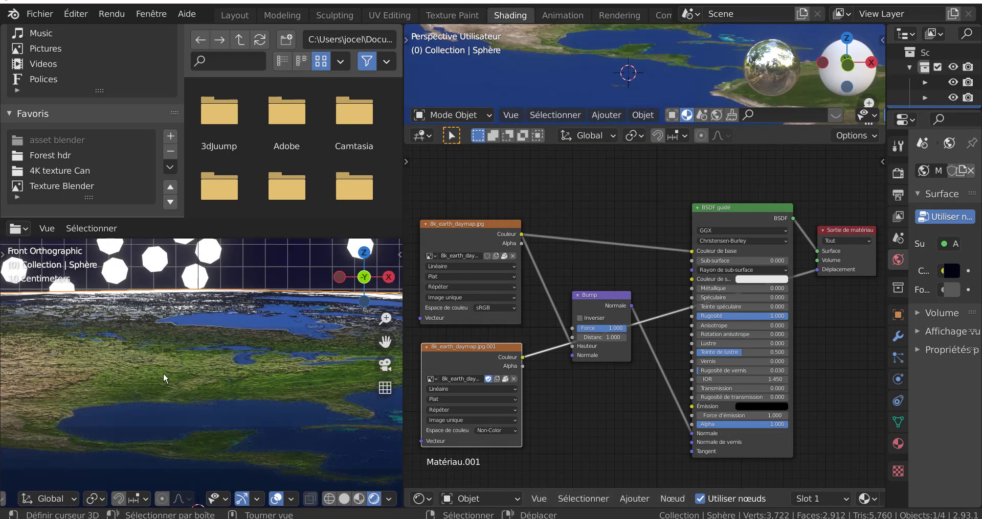
# Move the Non-Color texture node beneath the material output, then detach and reconnect its colour to the displacement input.
pyautogui.moveTo(576, 424); pyautogui.dragTo(539, 418, button='middle')
pyautogui.moveTo(438, 359); pyautogui.dragTo(820, 335)
pyautogui.moveTo(582, 433); pyautogui.dragTo(670, 426, button='middle')
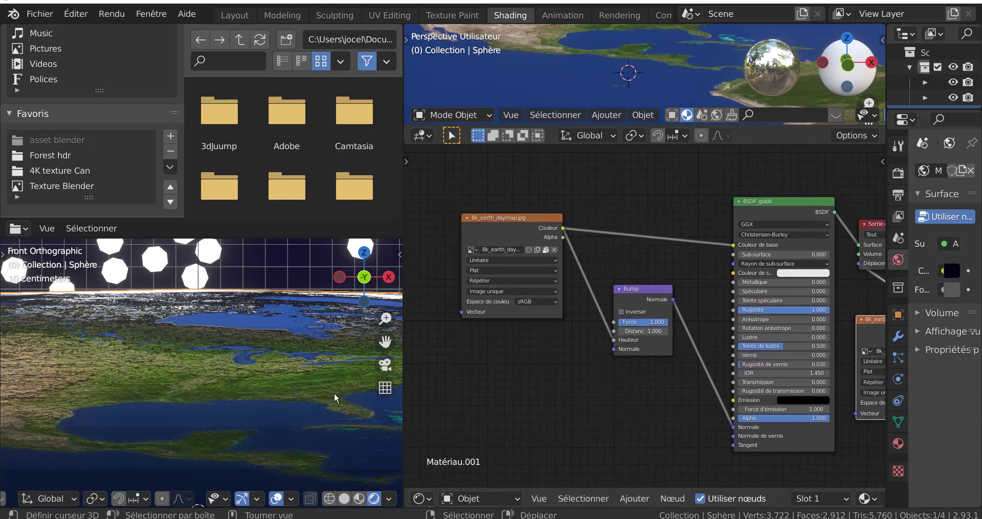
pyautogui.scroll(-2, 183, 328)
pyautogui.moveTo(773, 359); pyautogui.dragTo(680, 353, button='middle')
pyautogui.moveTo(764, 255); pyautogui.dragTo(769, 288)
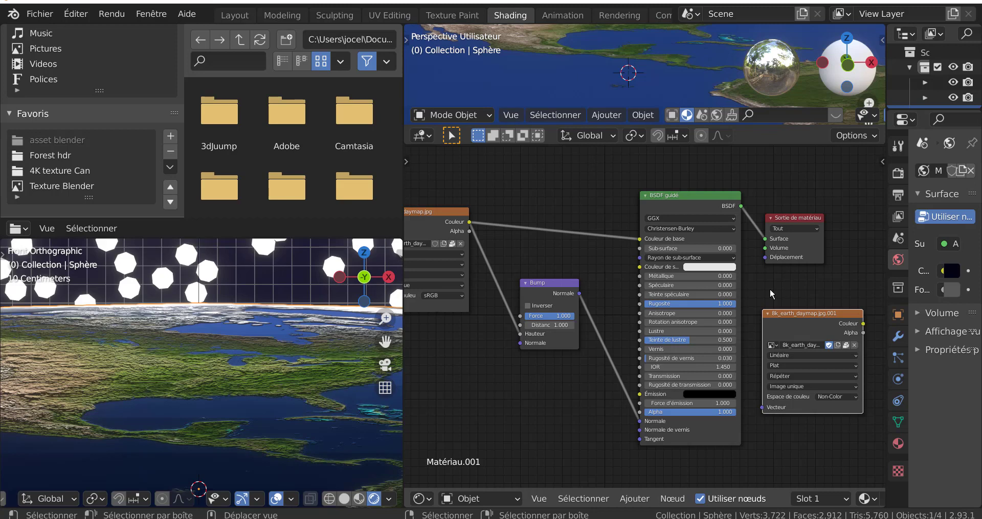
pyautogui.moveTo(863, 324); pyautogui.dragTo(765, 258)
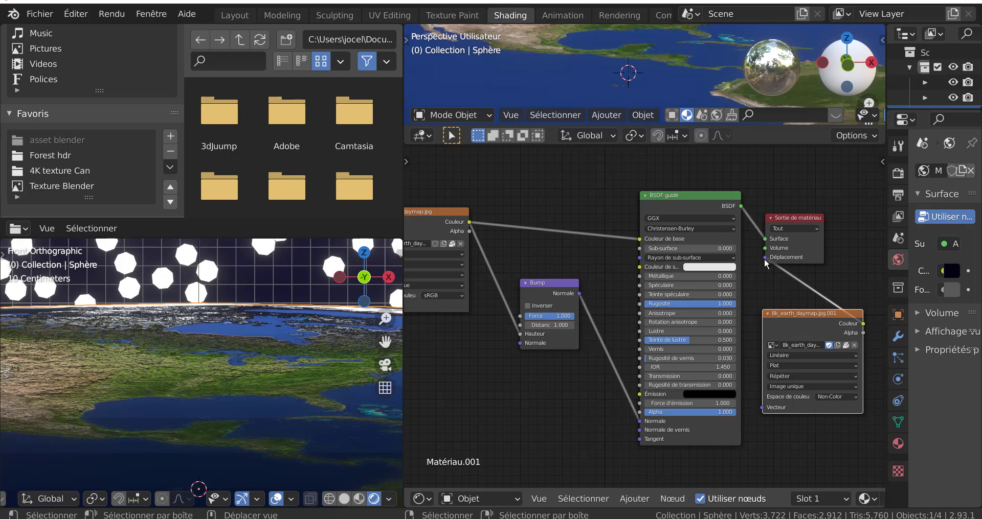
pyautogui.moveTo(765, 259); pyautogui.dragTo(766, 259)
pyautogui.click(583, 499)
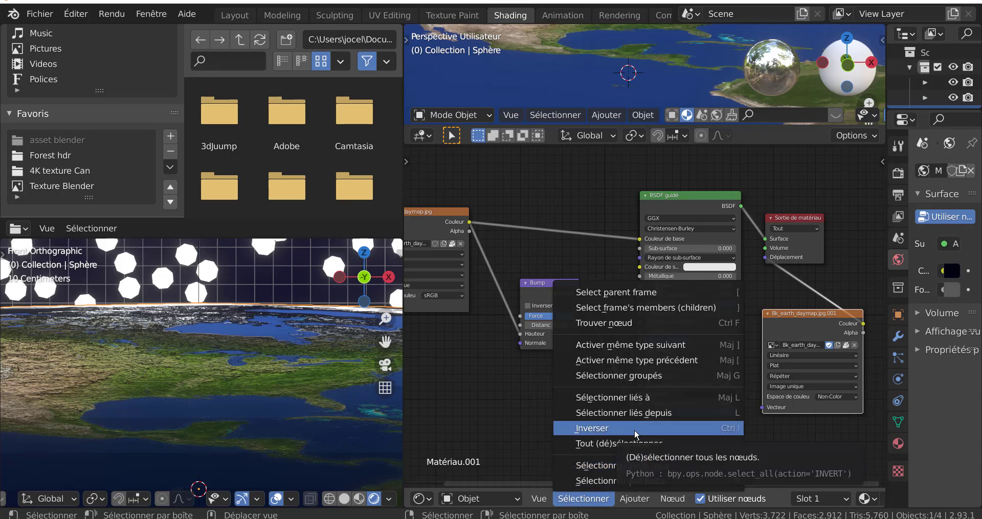
pyautogui.click(634, 499)
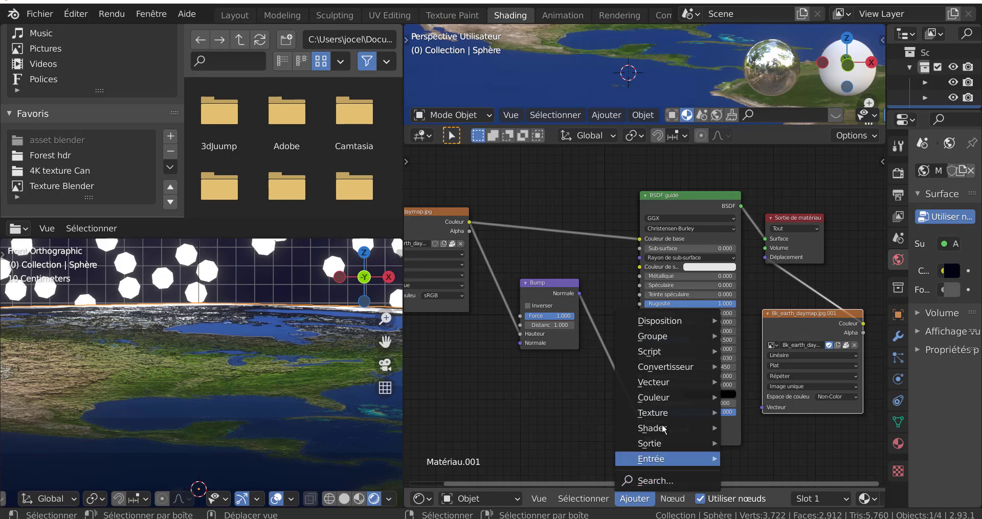
pyautogui.moveTo(654, 372)
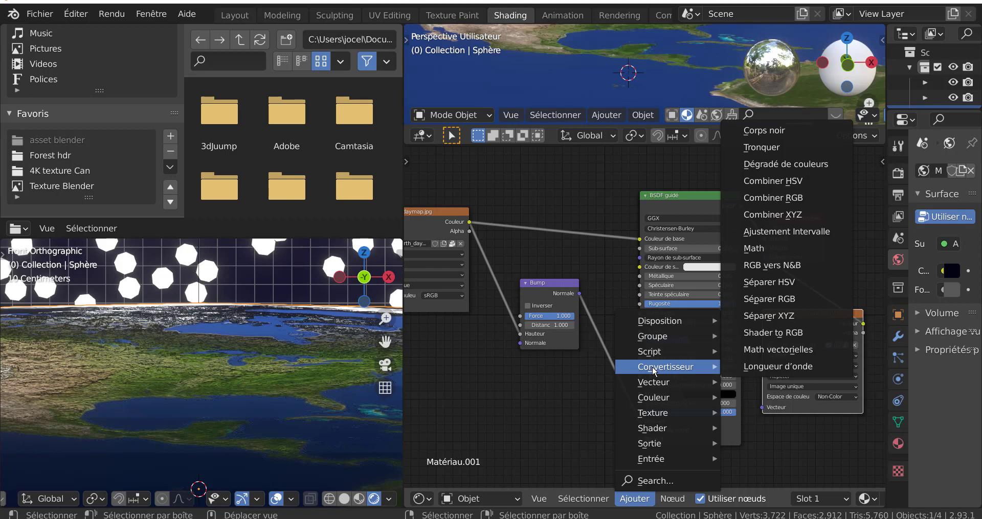
pyautogui.moveTo(655, 354)
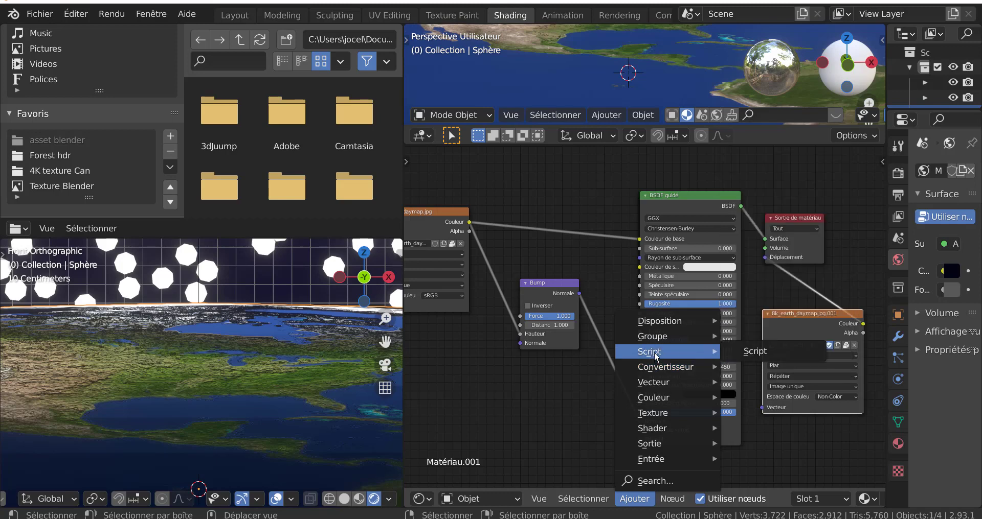
pyautogui.moveTo(659, 400)
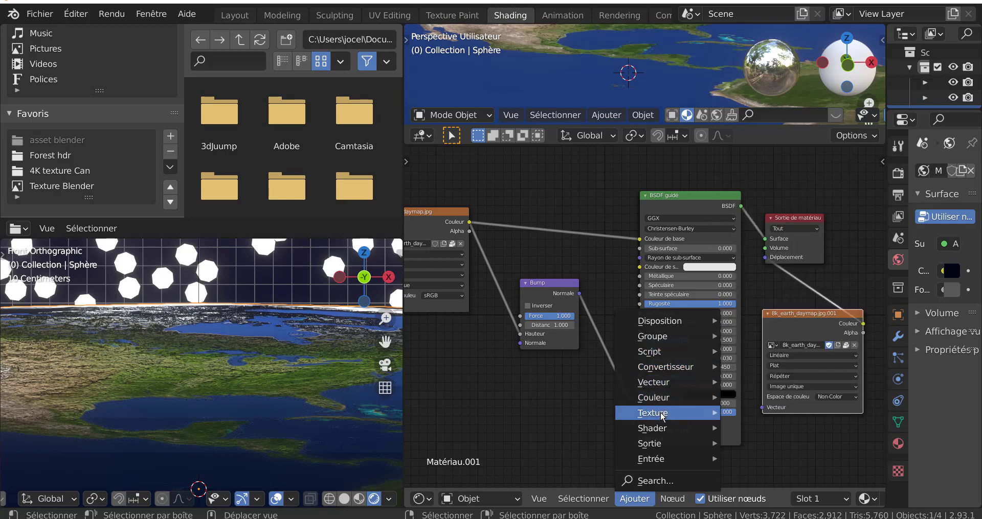
pyautogui.moveTo(662, 415)
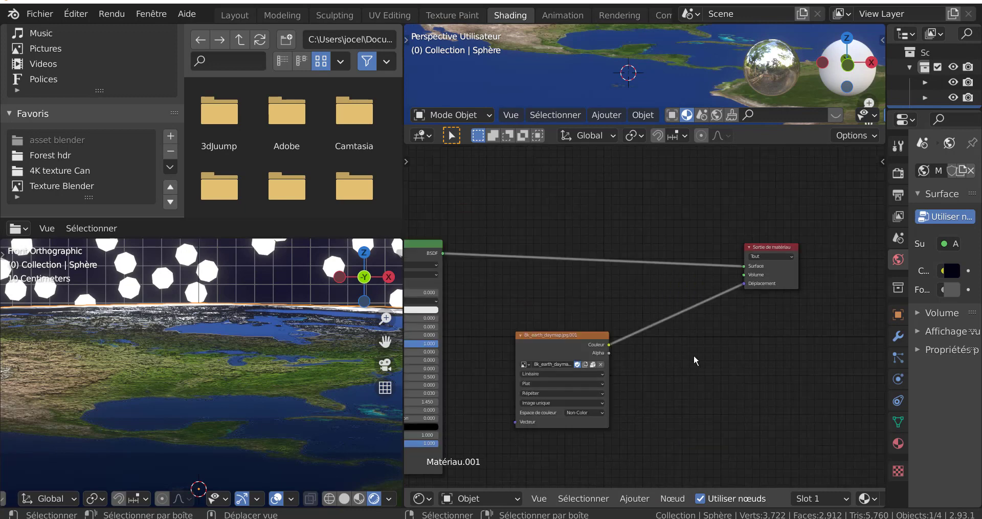
# Insert a Displacement vector node between the Non-Color Earth texture and the material output's displacement input.
pyautogui.click(634, 498)
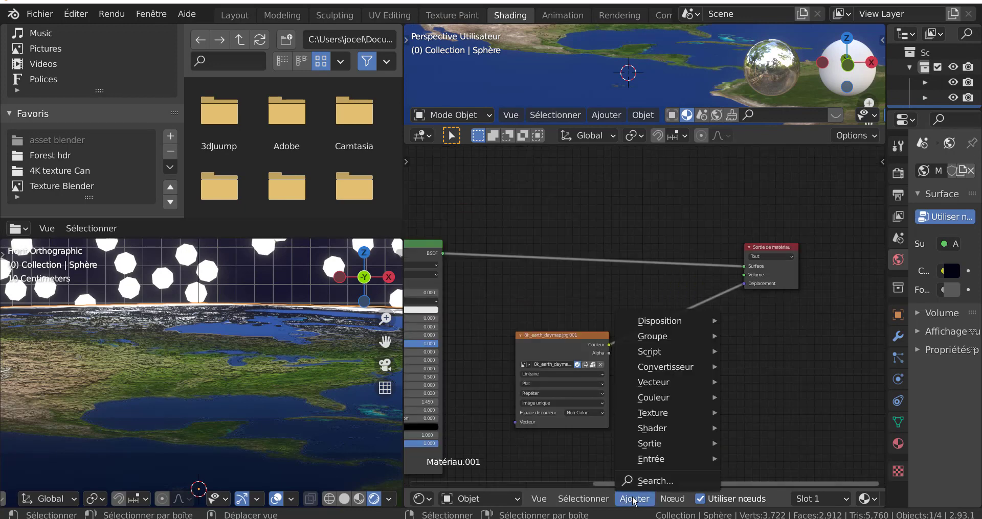
pyautogui.moveTo(652, 387)
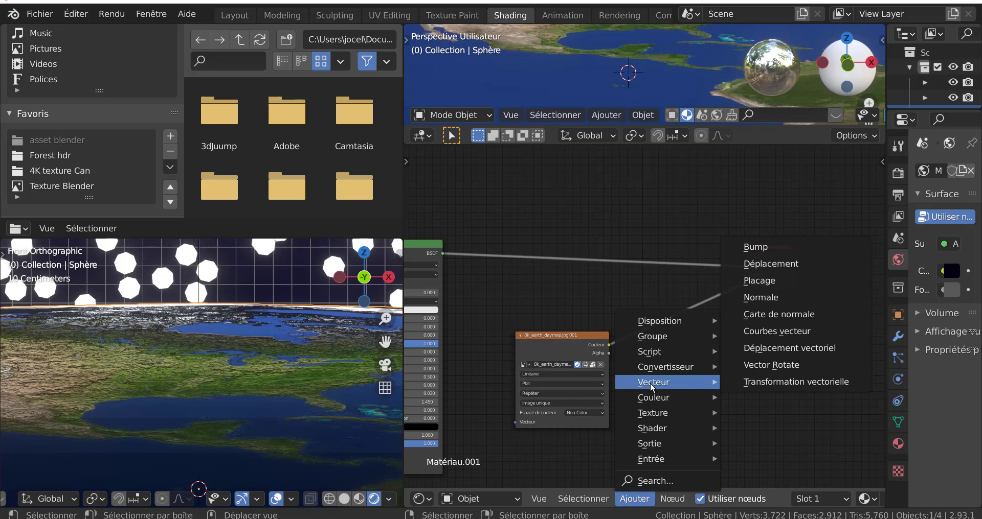
pyautogui.click(769, 263)
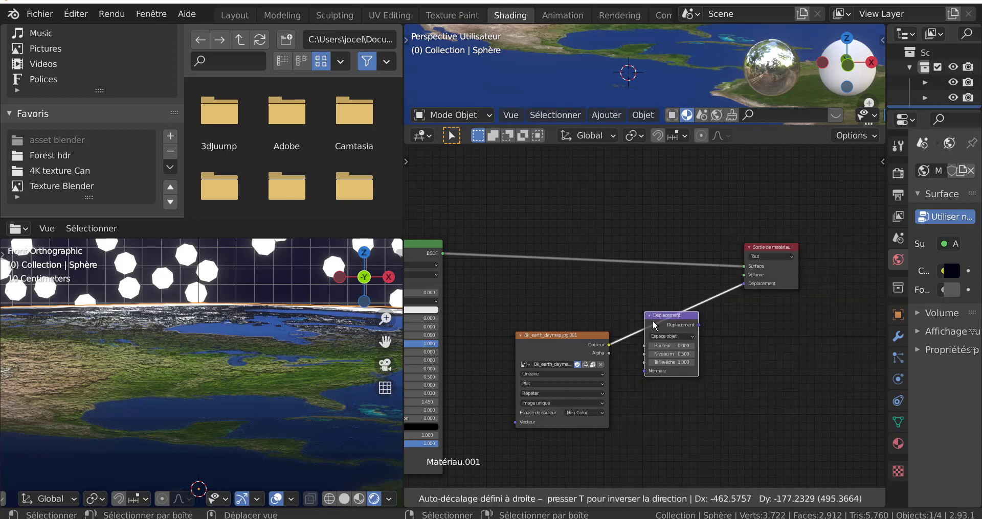
pyautogui.click(654, 324)
# Set the Displacement node's height to 1.000.
pyautogui.scroll(3, 683, 409)
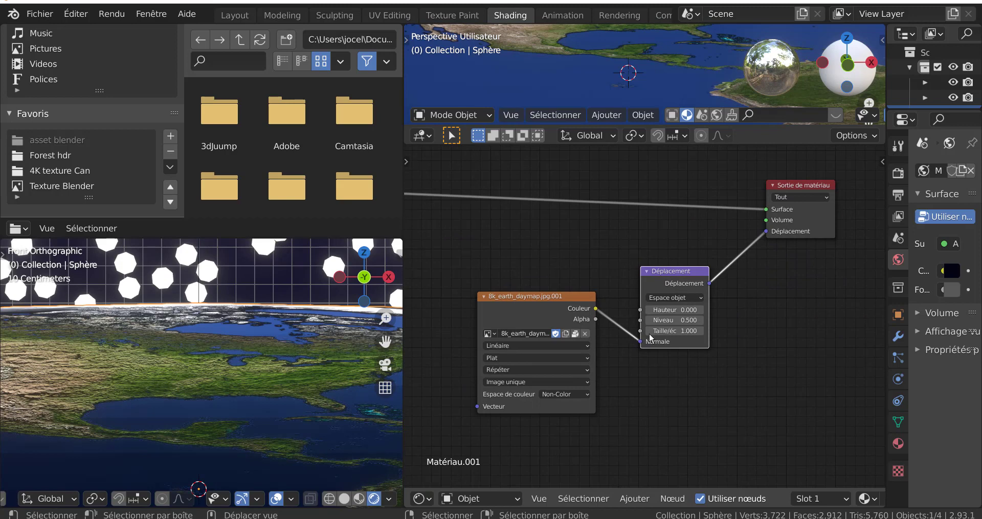
pyautogui.scroll(1, 676, 408)
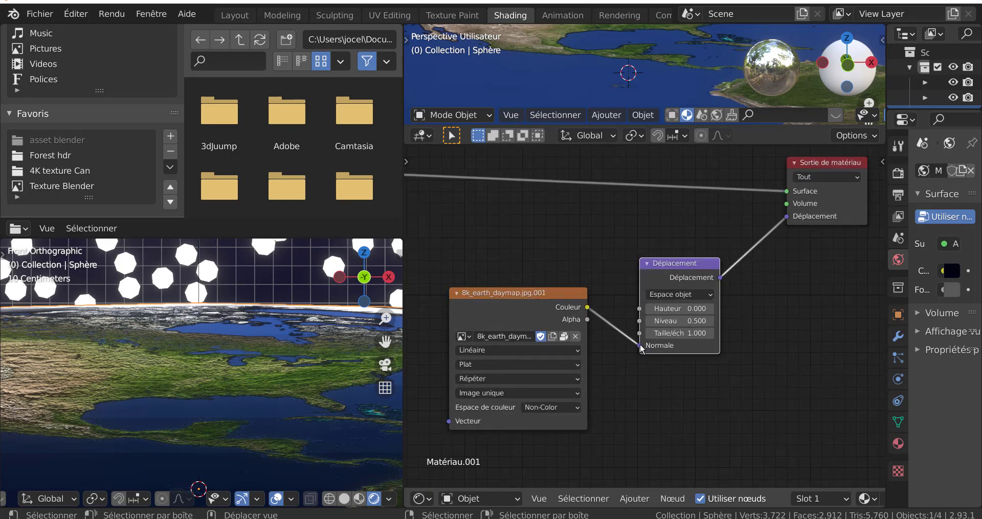
pyautogui.moveTo(640, 348); pyautogui.dragTo(640, 346)
pyautogui.scroll(2, 675, 374)
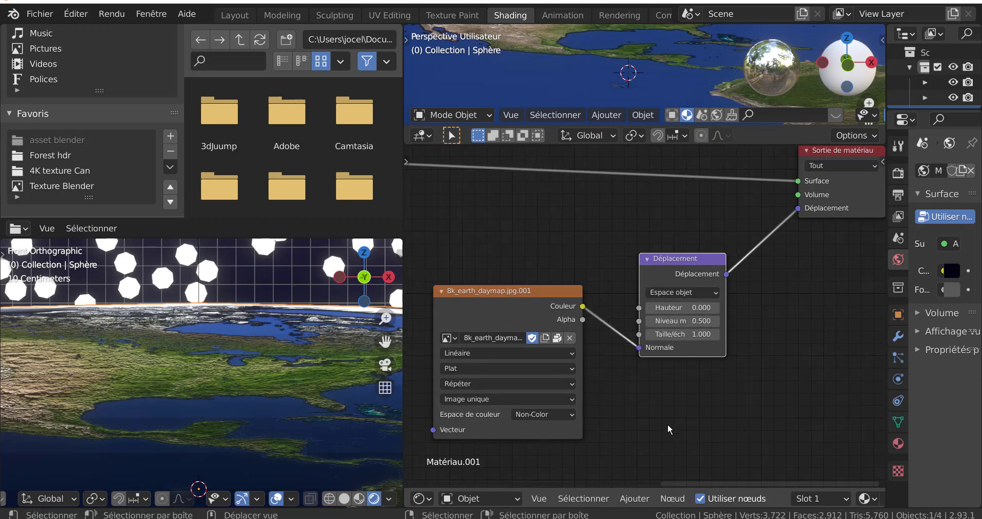
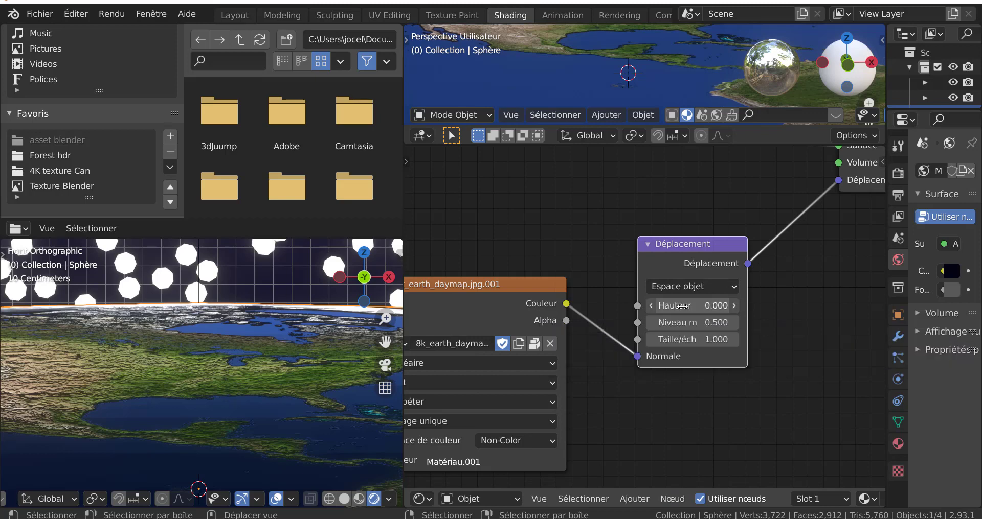
pyautogui.moveTo(681, 306)
pyautogui.mouseDown()
pyautogui.moveTo(726, 306)
pyautogui.moveTo(693, 306)
pyautogui.mouseUp()
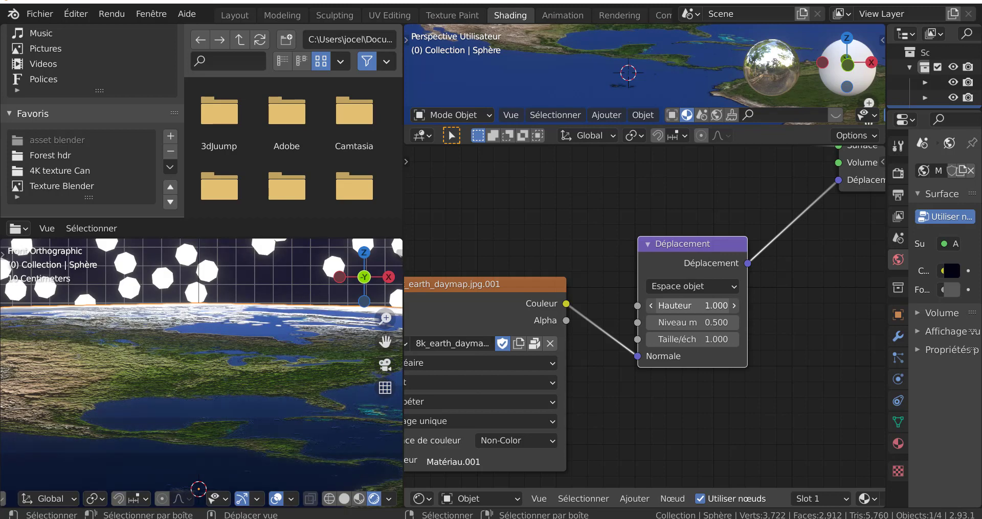
# Move the sRGB Earth texture node slightly farther away from the Bump and shader nodes.
pyautogui.scroll(-5, 641, 427)
pyautogui.moveTo(644, 413); pyautogui.dragTo(712, 414, button='middle')
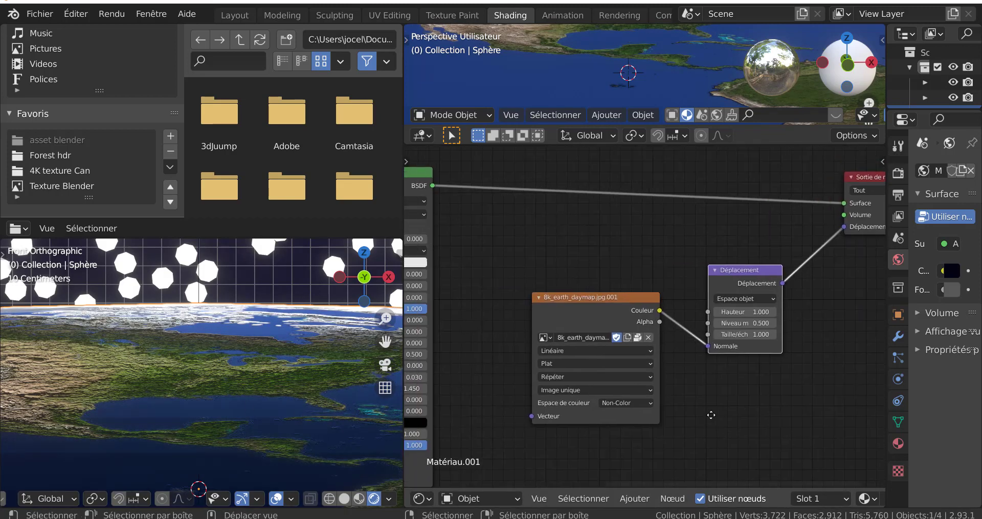
pyautogui.scroll(-10, 708, 410)
pyautogui.moveTo(656, 393); pyautogui.dragTo(759, 391, button='middle')
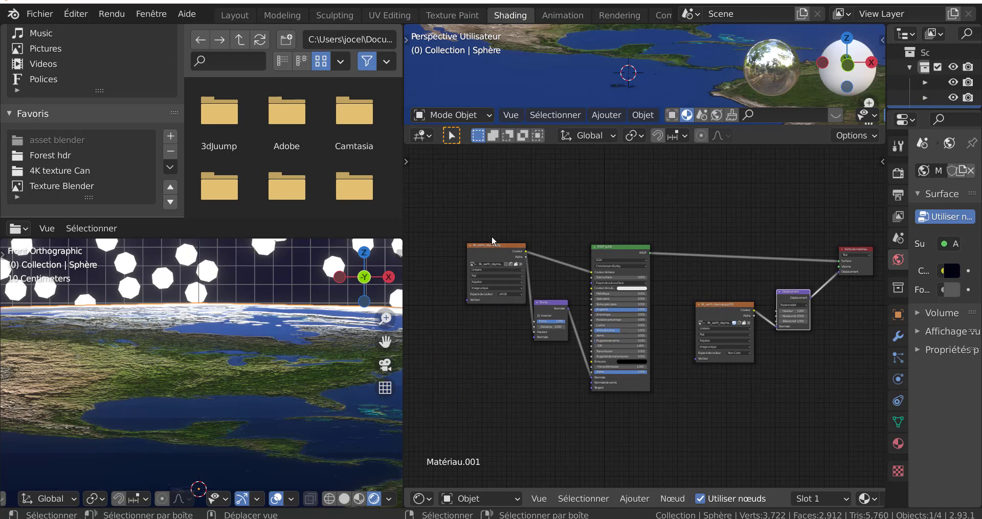
pyautogui.moveTo(481, 255); pyautogui.dragTo(463, 251)
# Move the material output, Non-Color texture and Displacement nodes closer to the Principled BSDF node.
pyautogui.scroll(1, 577, 289)
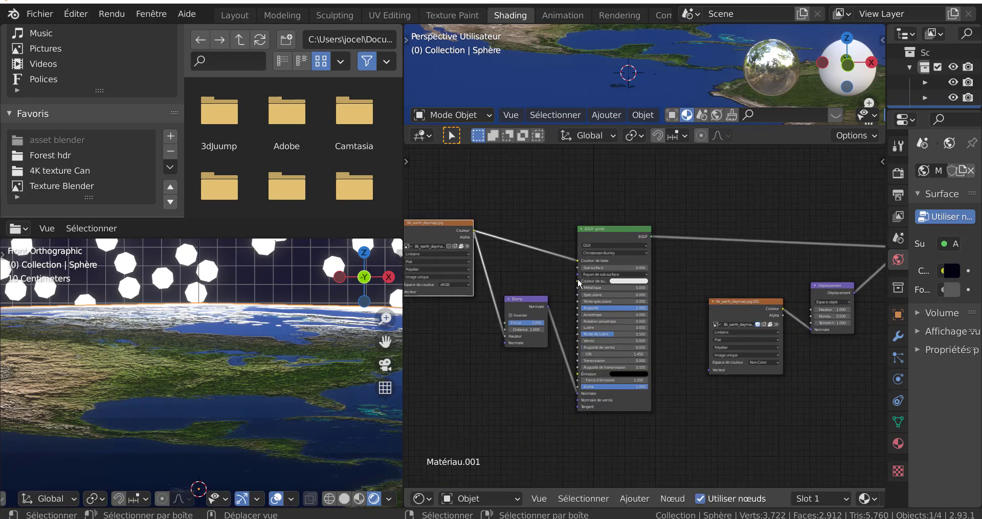
pyautogui.moveTo(556, 280); pyautogui.dragTo(593, 291, button='middle')
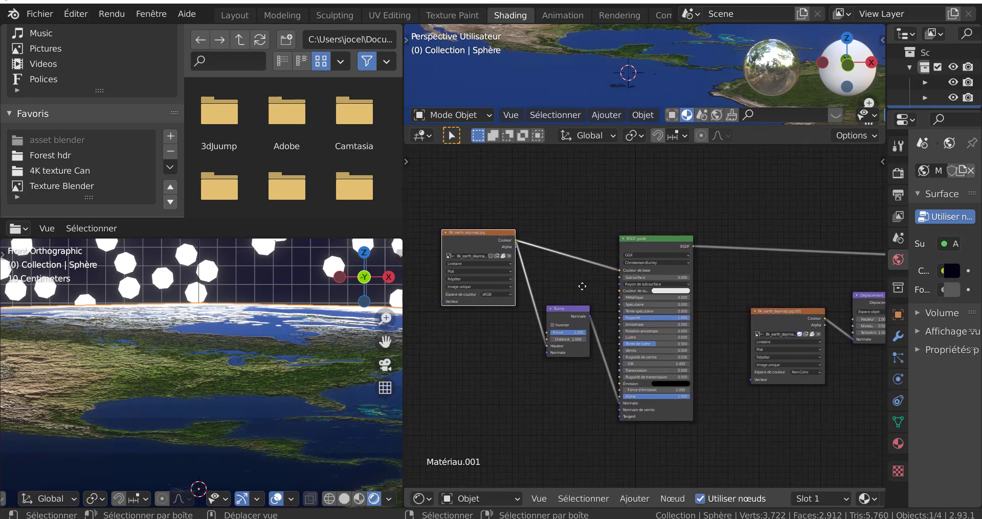
pyautogui.scroll(1, 568, 283)
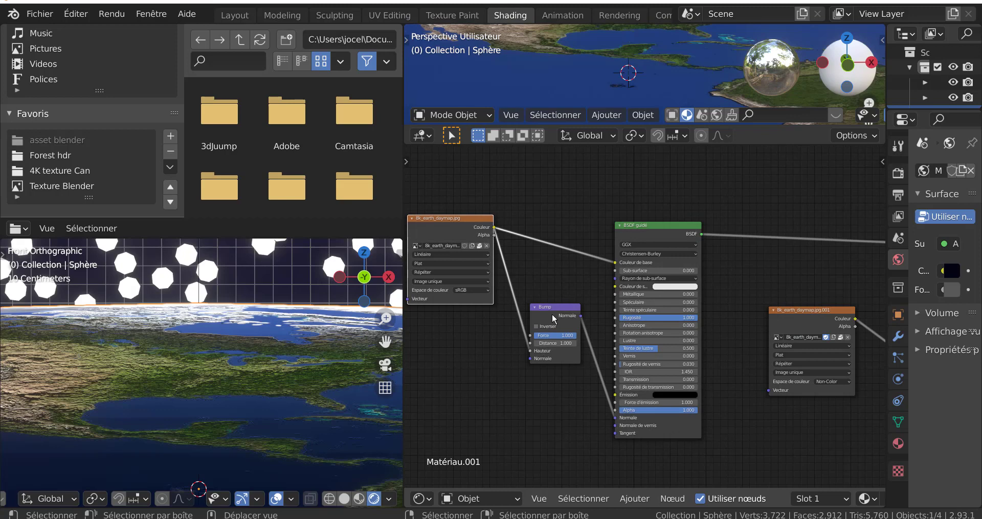
pyautogui.scroll(1, 532, 337)
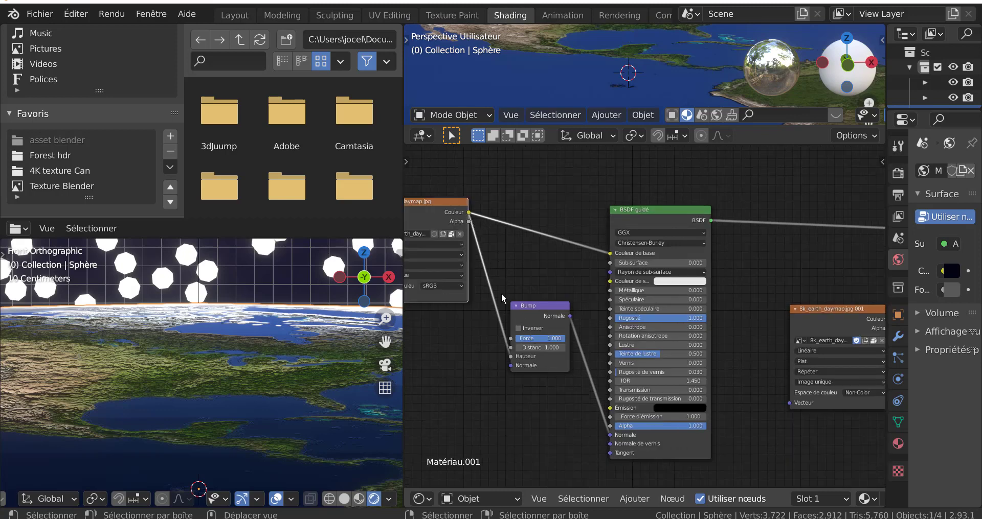
pyautogui.moveTo(552, 404); pyautogui.dragTo(491, 354, button='middle')
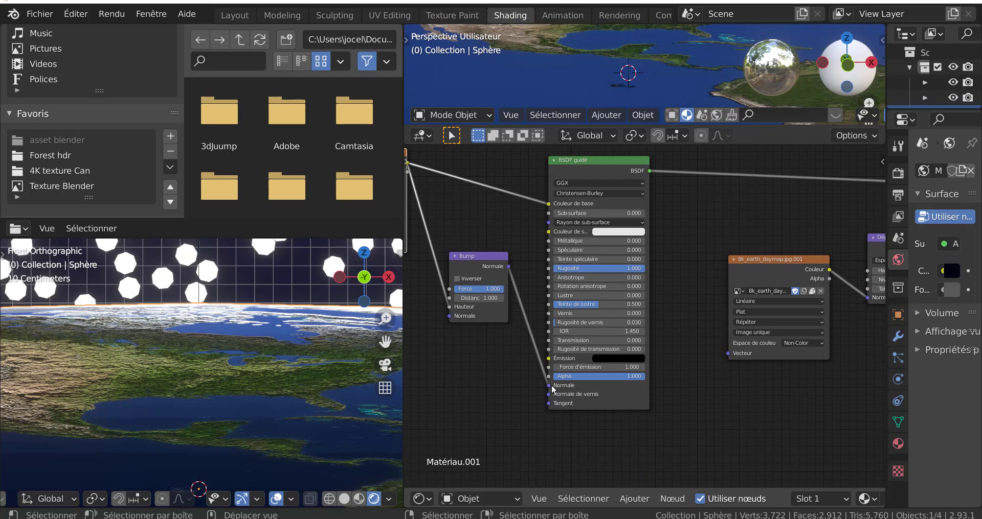
pyautogui.moveTo(687, 373); pyautogui.dragTo(563, 398, button='middle')
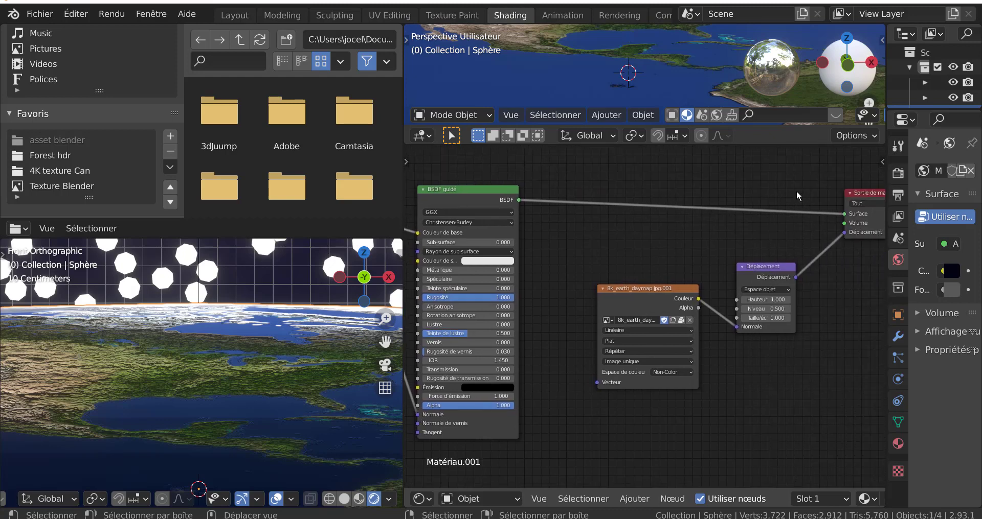
pyautogui.moveTo(698, 239); pyautogui.dragTo(647, 250, button='middle')
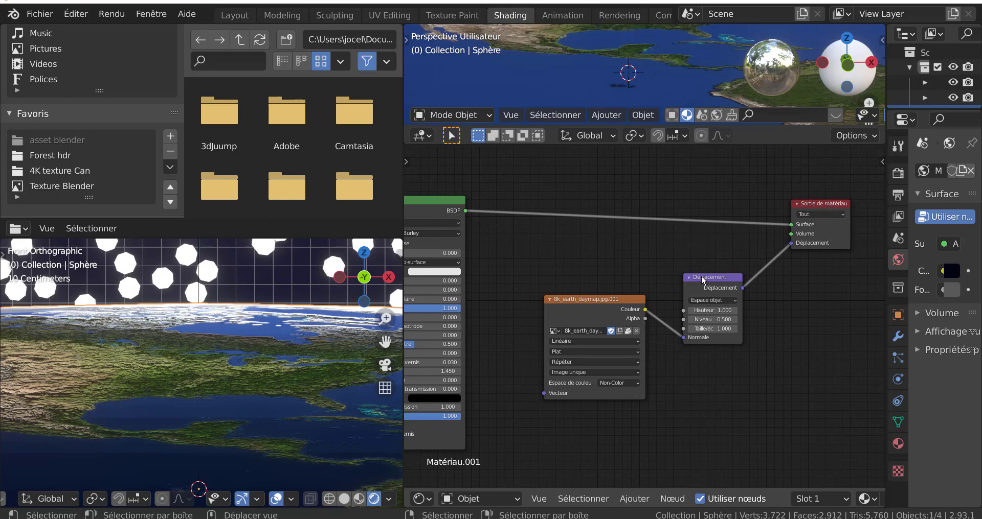
pyautogui.moveTo(813, 210); pyautogui.dragTo(741, 211)
pyautogui.moveTo(604, 305); pyautogui.dragTo(559, 319)
pyautogui.moveTo(692, 280); pyautogui.dragTo(624, 281)
# Review the Earth material's bump and displacement branches and the node categories available to add.
pyautogui.moveTo(532, 280); pyautogui.dragTo(809, 231, button='middle')
pyautogui.moveTo(504, 248); pyautogui.dragTo(586, 304, button='middle')
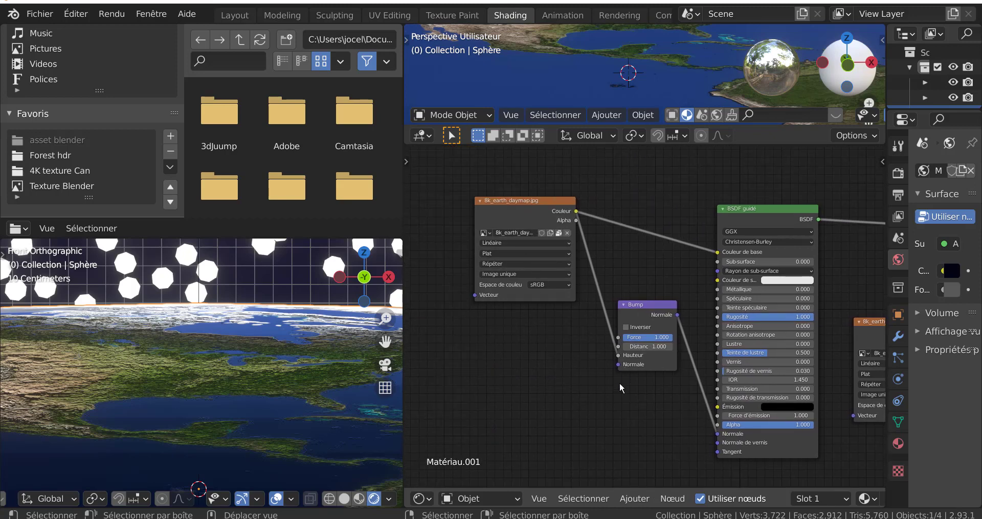
pyautogui.scroll(-4, 619, 385)
pyautogui.moveTo(638, 389); pyautogui.dragTo(471, 372, button='middle')
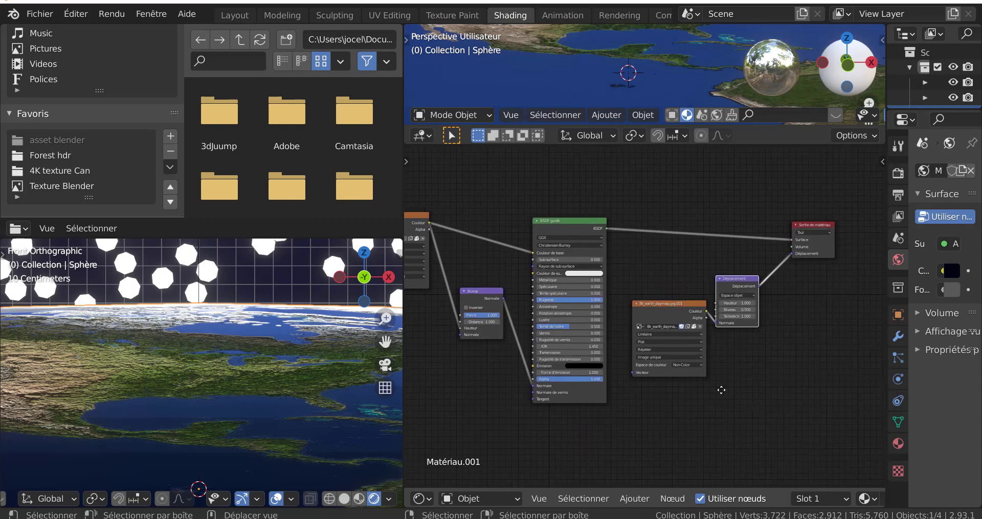
pyautogui.scroll(3, 710, 373)
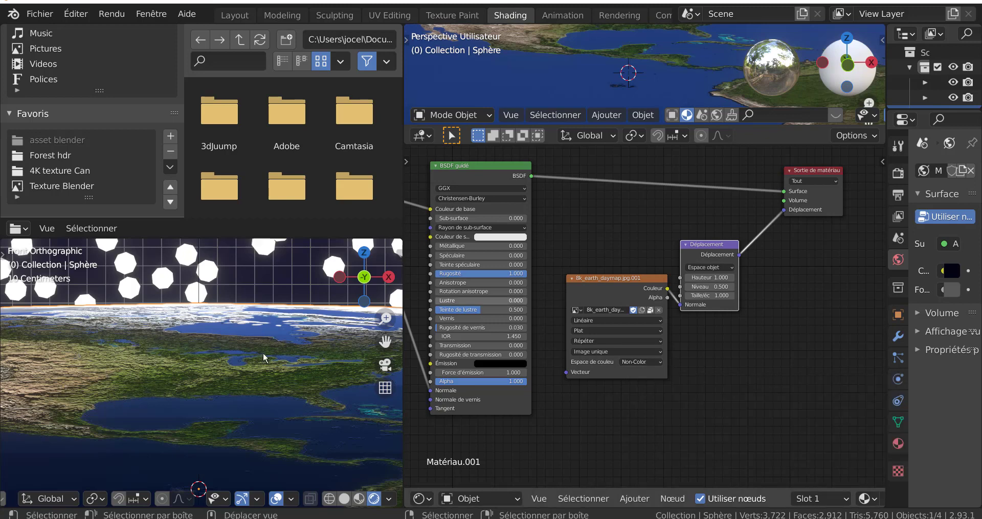
pyautogui.scroll(2, 744, 345)
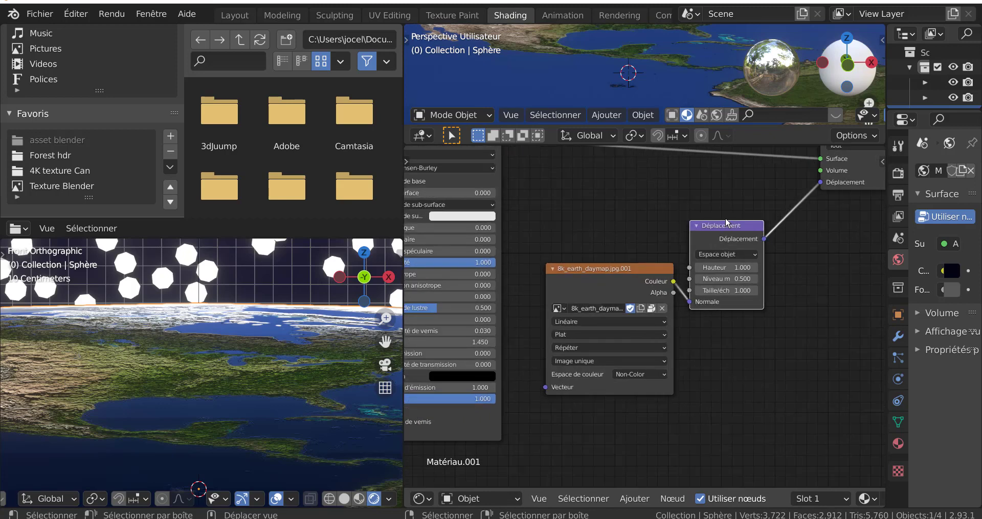
pyautogui.click(634, 499)
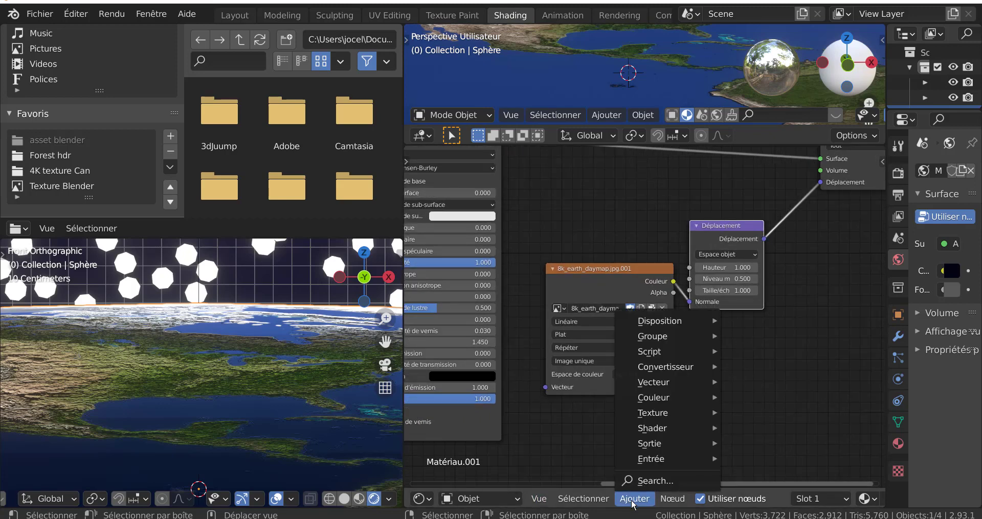
pyautogui.moveTo(661, 384)
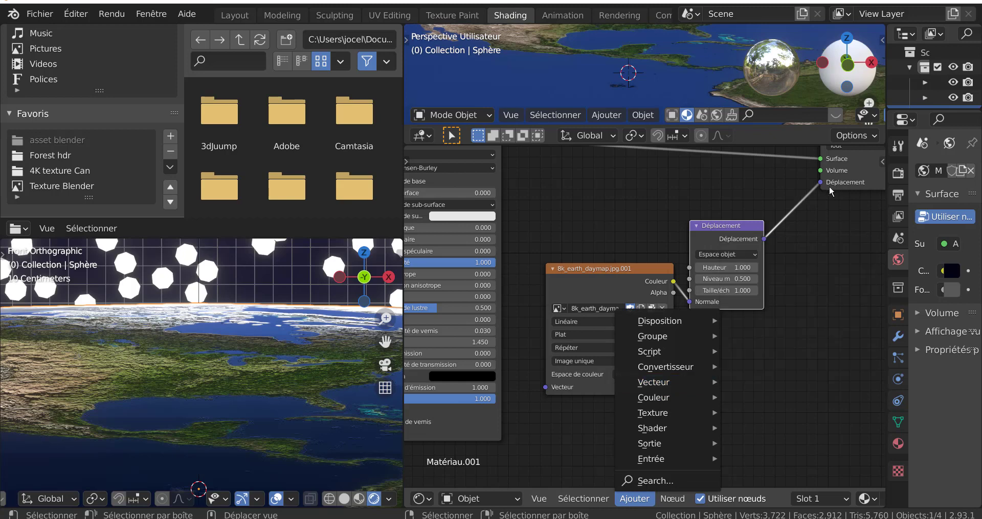
# Set the Displacement node's scale to 0.900 and check the Earth's relief in the rendered viewport.
pyautogui.scroll(1, 772, 330)
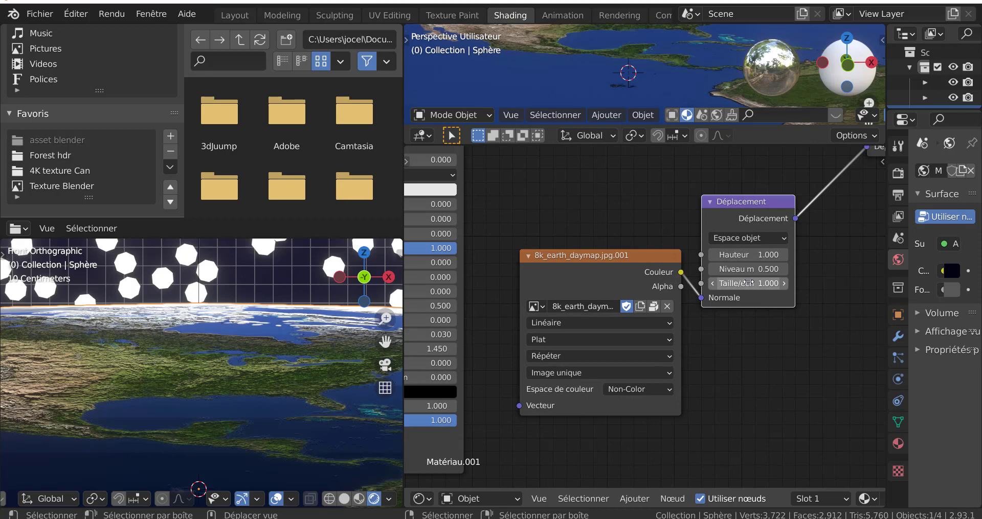
pyautogui.moveTo(747, 287)
pyautogui.mouseDown()
pyautogui.moveTo(773, 287)
pyautogui.moveTo(748, 287)
pyautogui.mouseUp()
pyautogui.scroll(-4, 229, 397)
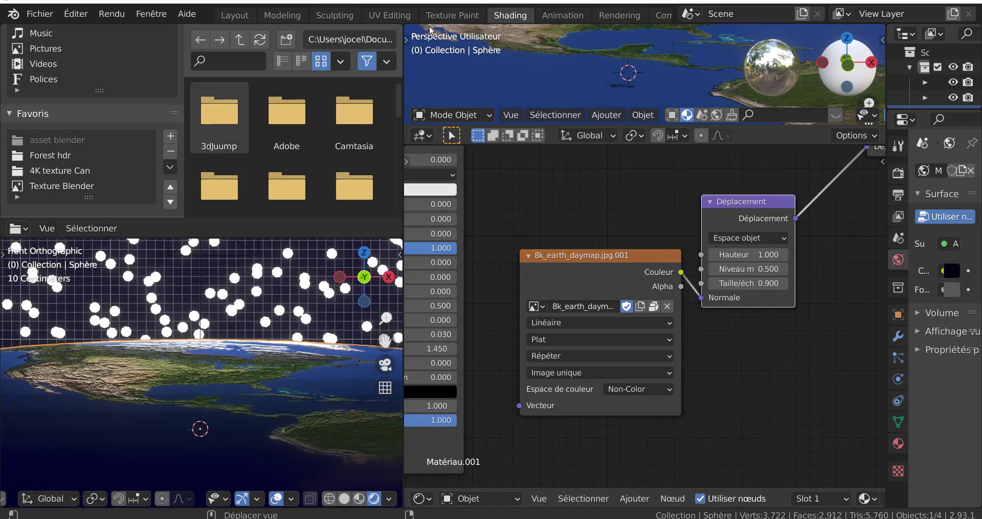
# Switch to the Layout workspace and widen the 3D viewport to show the whole camera frame.
pyautogui.click(242, 19)
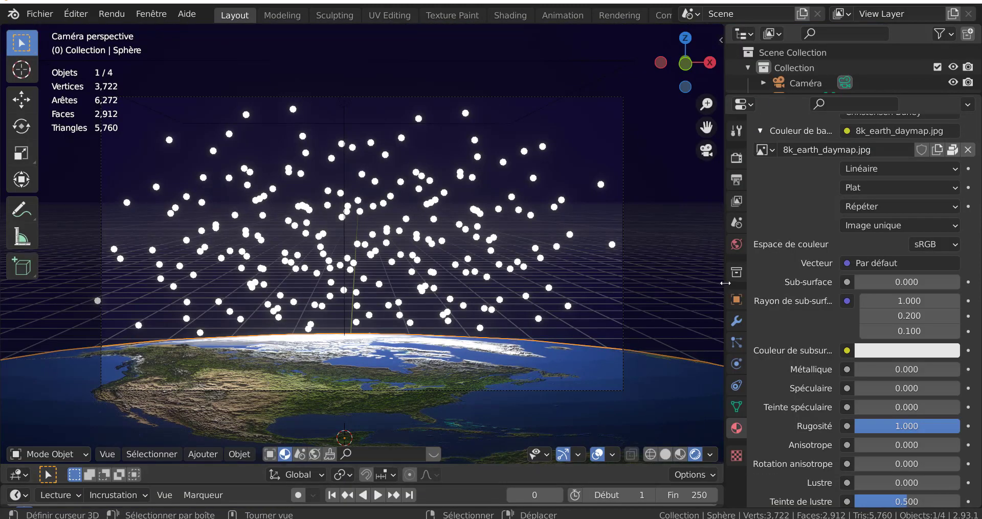
pyautogui.moveTo(726, 283); pyautogui.dragTo(855, 284)
pyautogui.scroll(2, 485, 416)
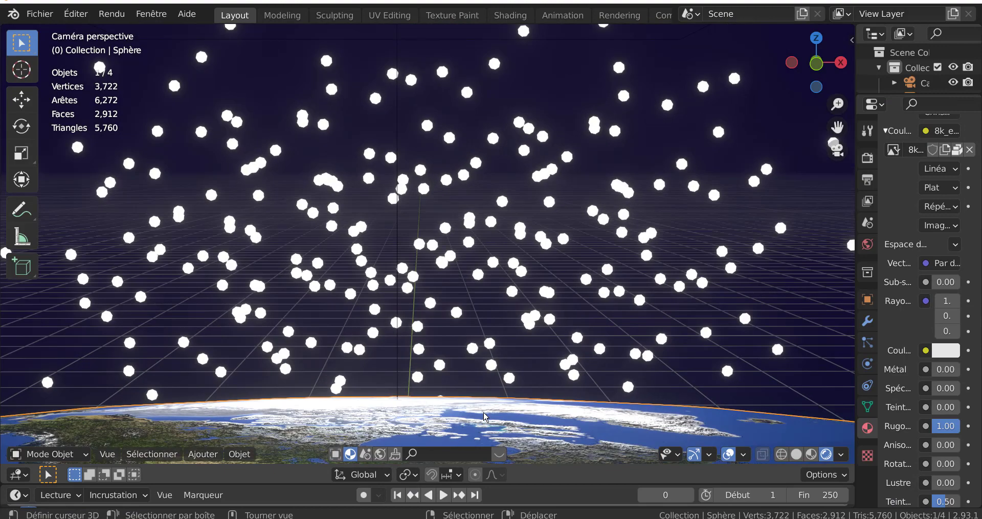
pyautogui.scroll(-4, 506, 401)
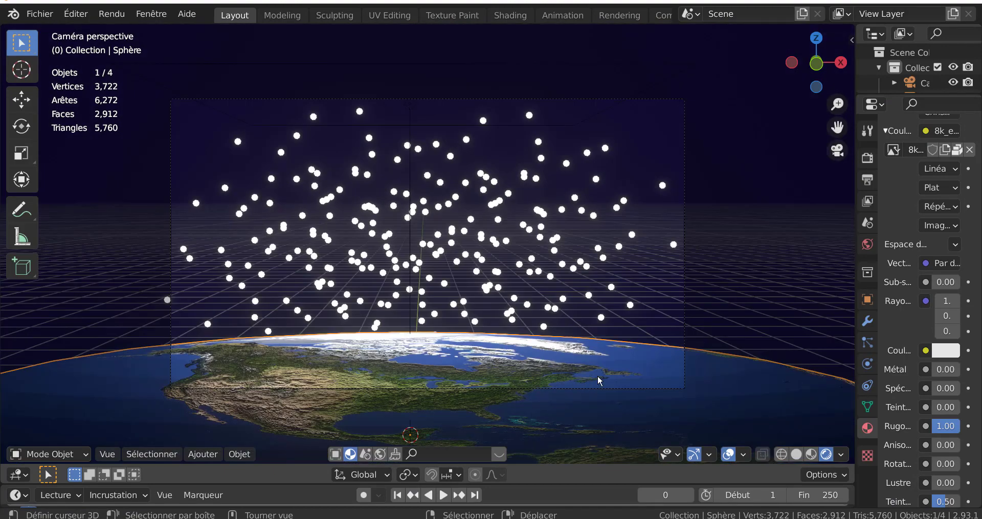
# Raise the Earth sphere about 0.4 m along the global Z axis within the camera frame.
pyautogui.press('g')
pyautogui.press('z')
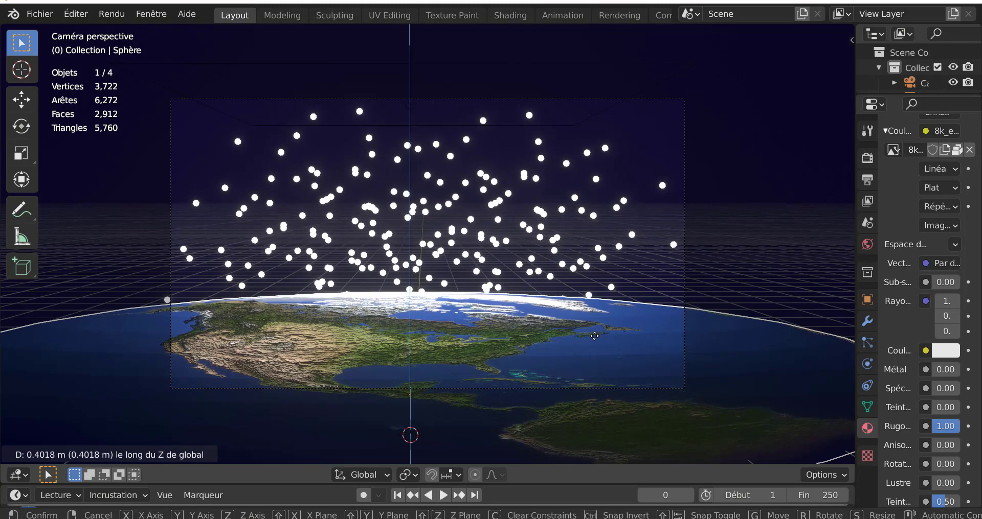
pyautogui.click(594, 336)
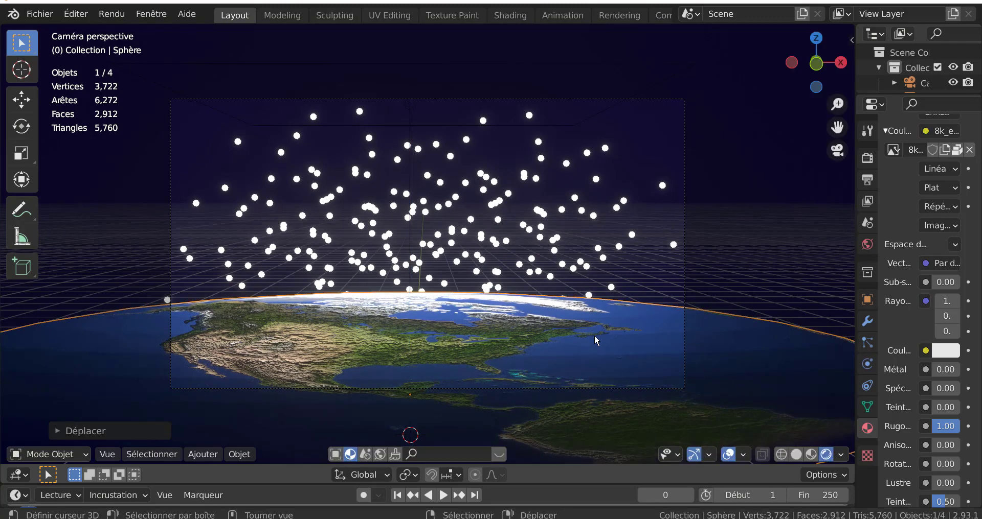
# Move the glowing stars object upward so most stars sit above the Earth's horizon.
pyautogui.click(539, 214)
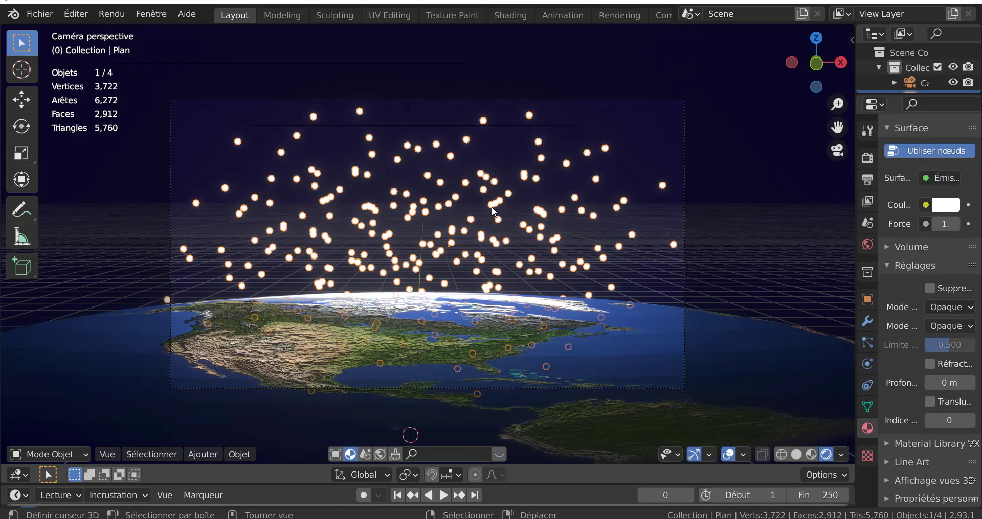
pyautogui.press('g')
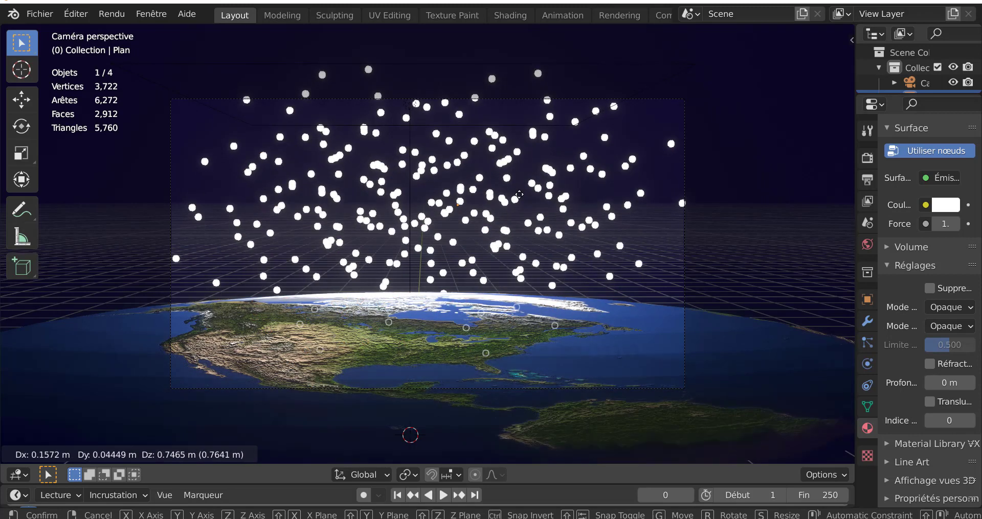
pyautogui.click(527, 190)
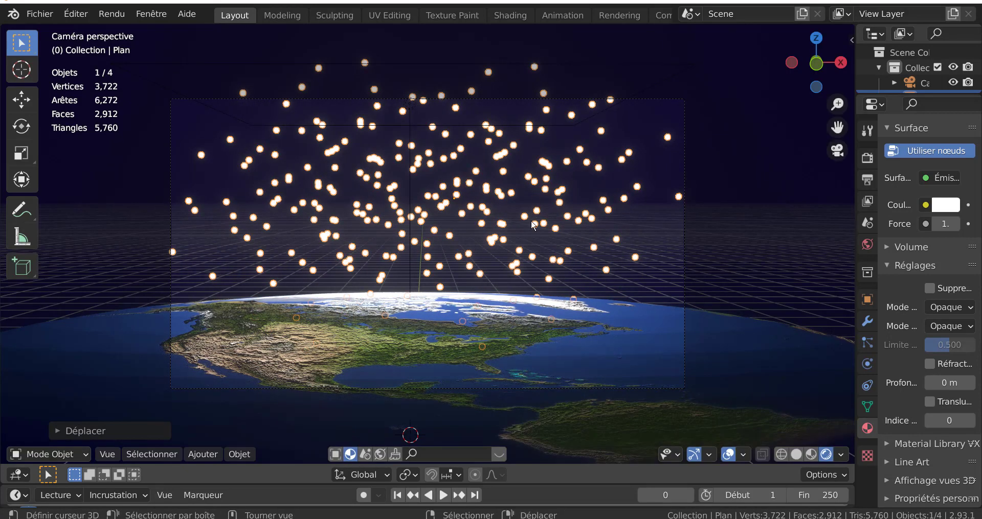
# Scale down all the star meshes around their individual origins so each star shrinks in place to a small dot.
pyautogui.press('Tab')
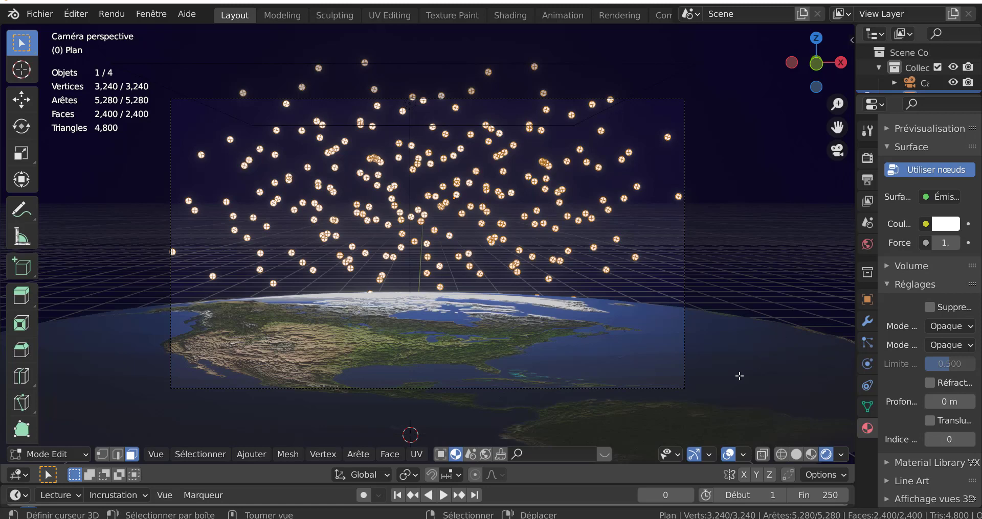
pyautogui.click(408, 475)
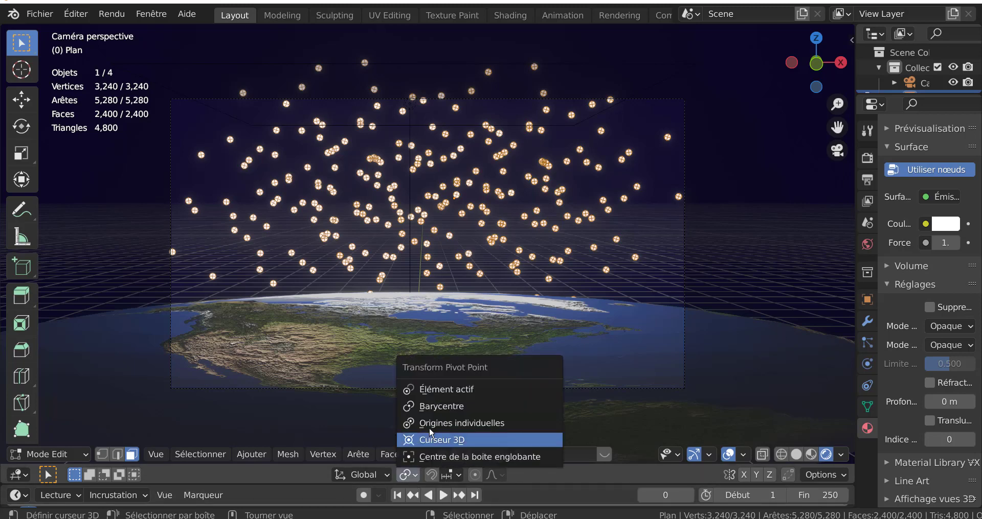
pyautogui.click(450, 424)
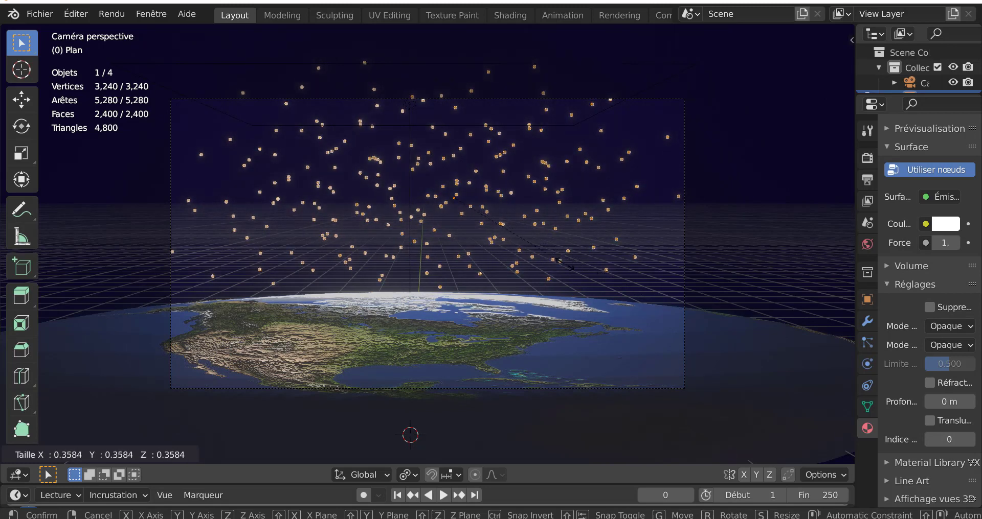
pyautogui.click(523, 237)
pyautogui.click(635, 289)
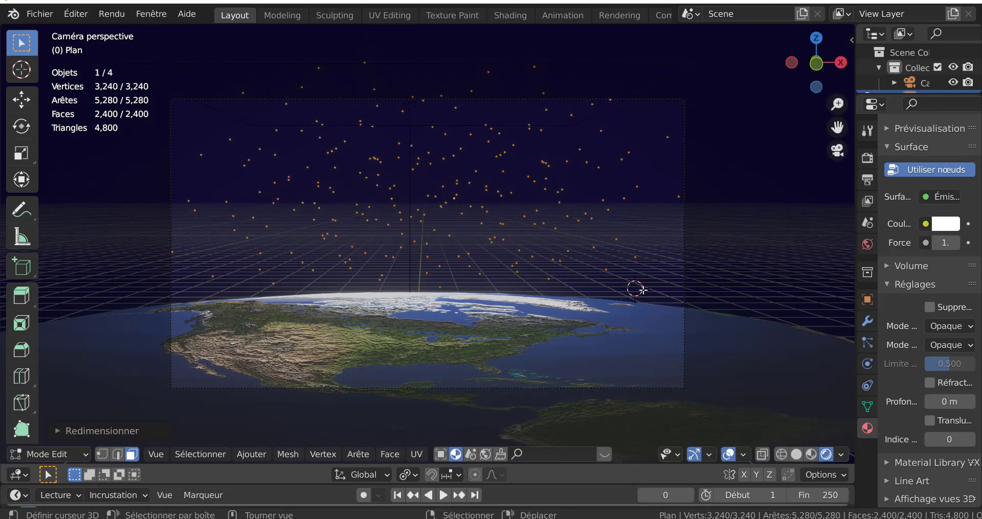
pyautogui.press('Tab')
pyautogui.press('Tab')
# Duplicate the star mesh twice in Edit Mode, offsetting one copy along positive X and the other along negative X, and deselect the object.
pyautogui.hotkey('shift', 'd')
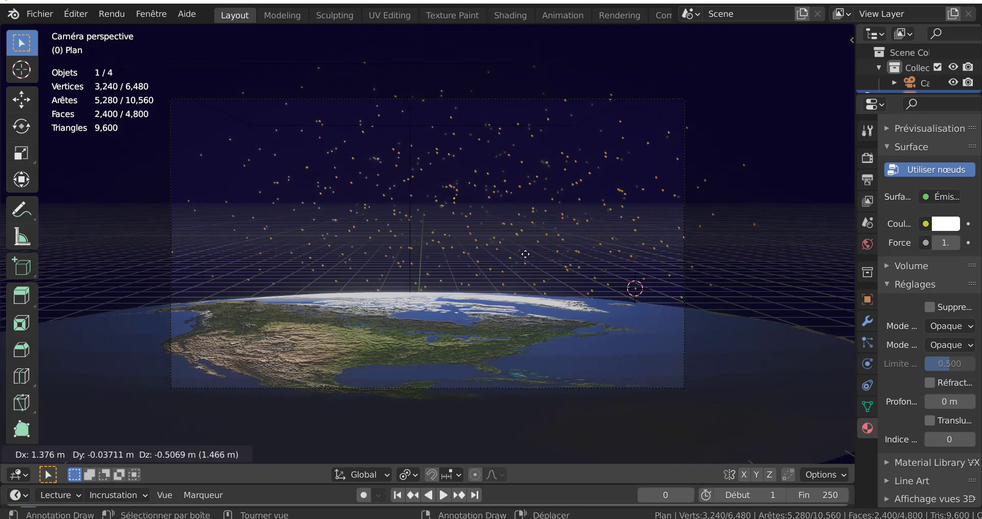
pyautogui.click(590, 263)
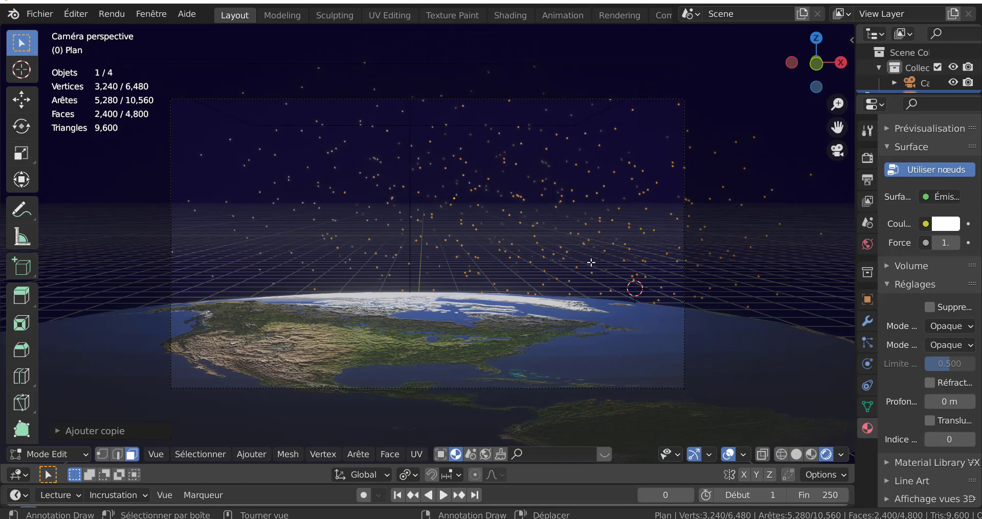
pyautogui.hotkey('shift', 'd')
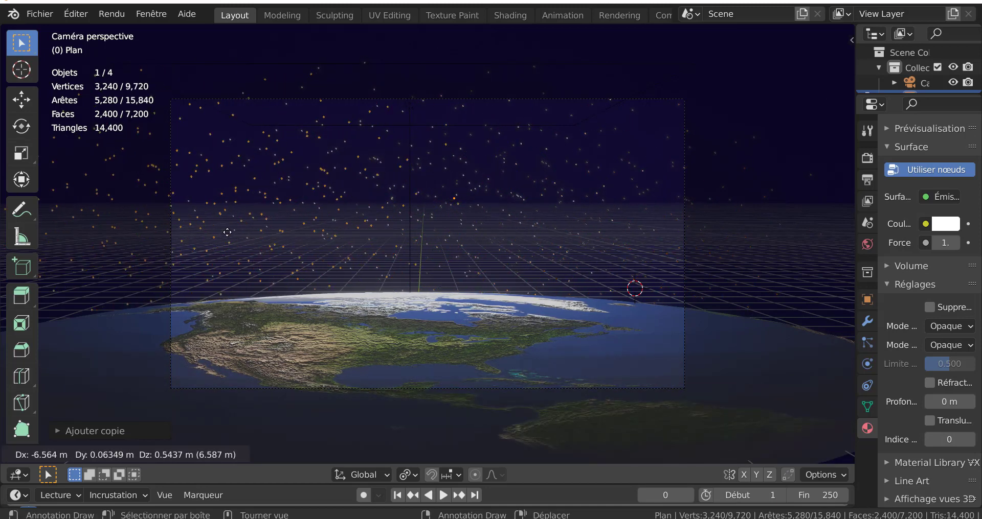
pyautogui.click(227, 232)
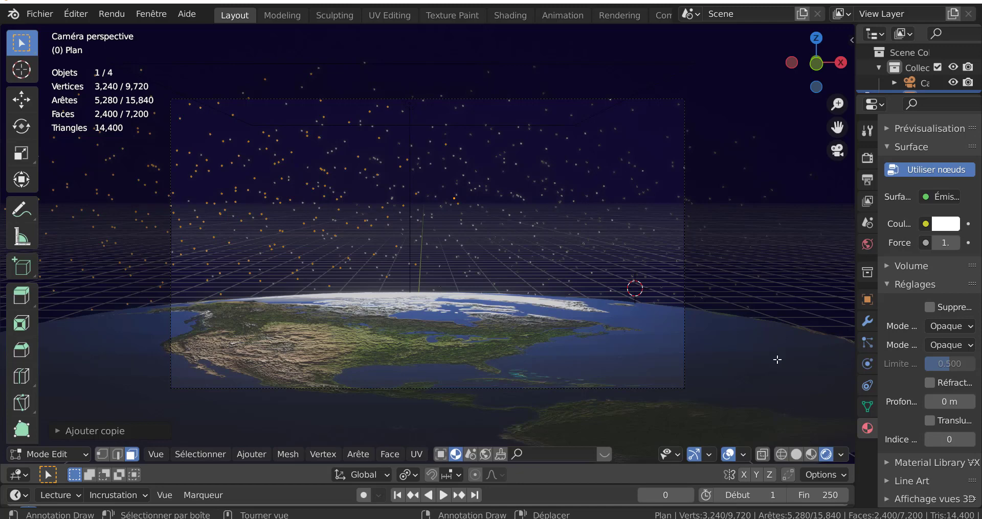
pyautogui.press('Tab')
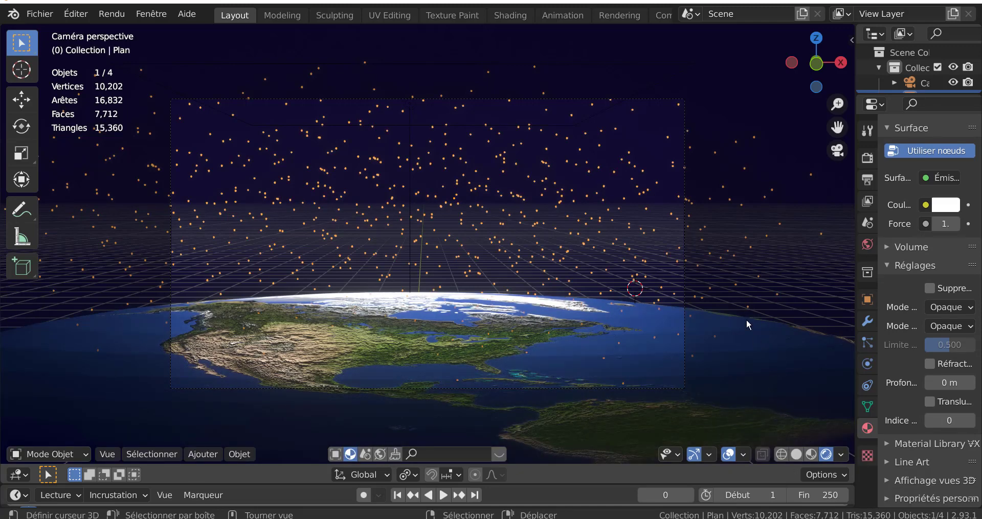
pyautogui.click(591, 286)
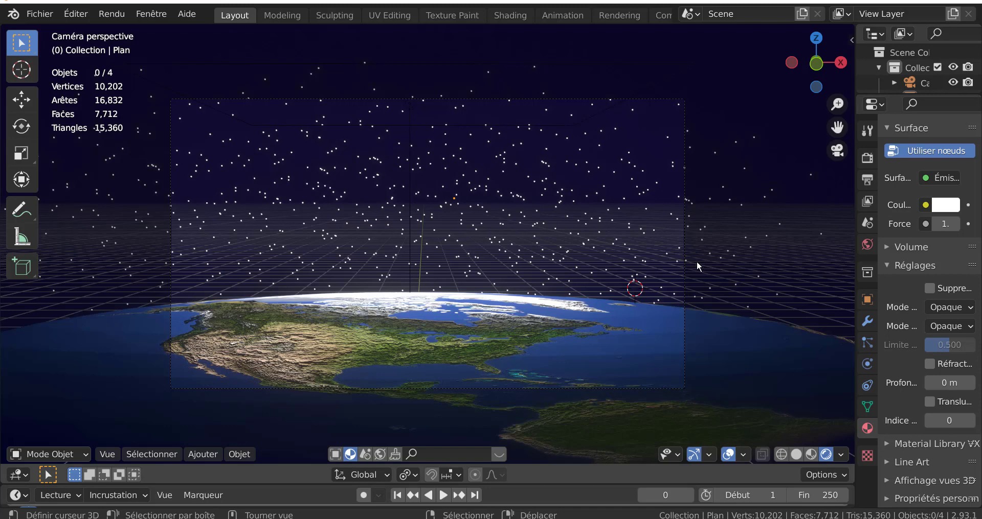
# Widen the properties area and lower the Bloom intensity to 0.014 in the render settings.
pyautogui.moveTo(856, 262); pyautogui.dragTo(803, 267)
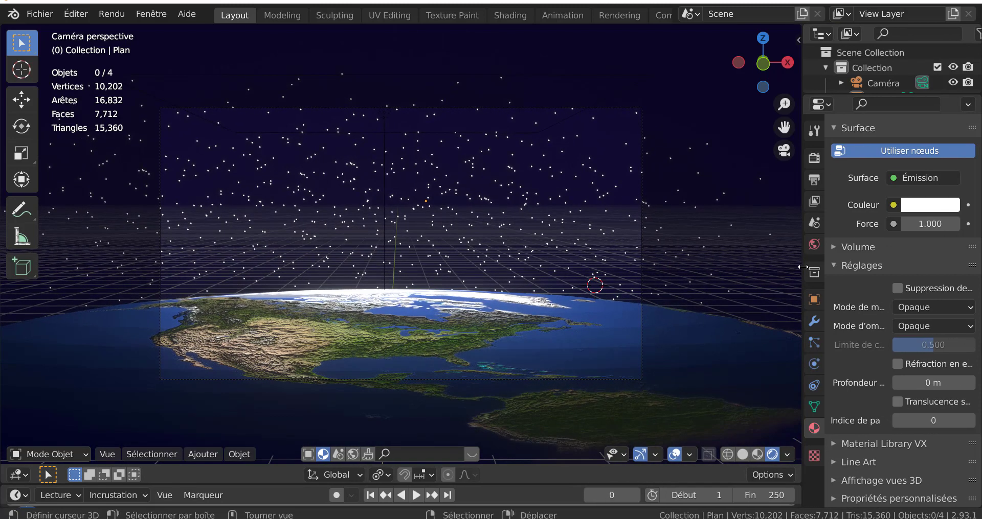
pyautogui.click(813, 157)
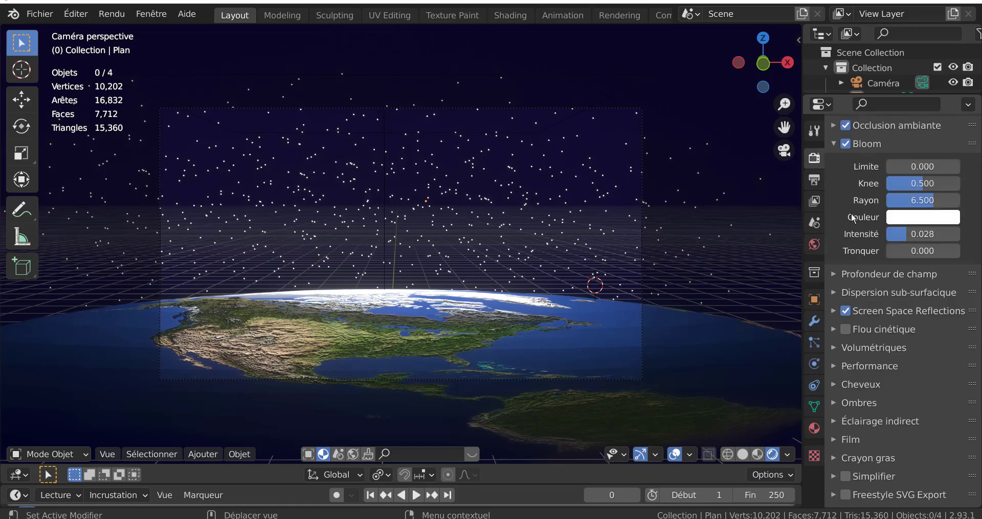
pyautogui.scroll(3, 860, 278)
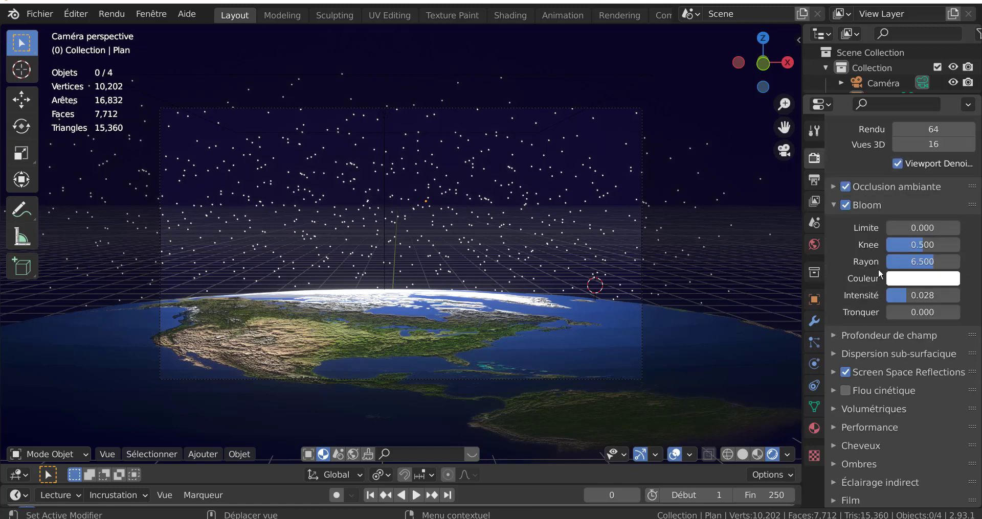
pyautogui.moveTo(901, 295)
pyautogui.mouseDown()
pyautogui.moveTo(915, 296)
pyautogui.moveTo(887, 295)
pyautogui.mouseUp()
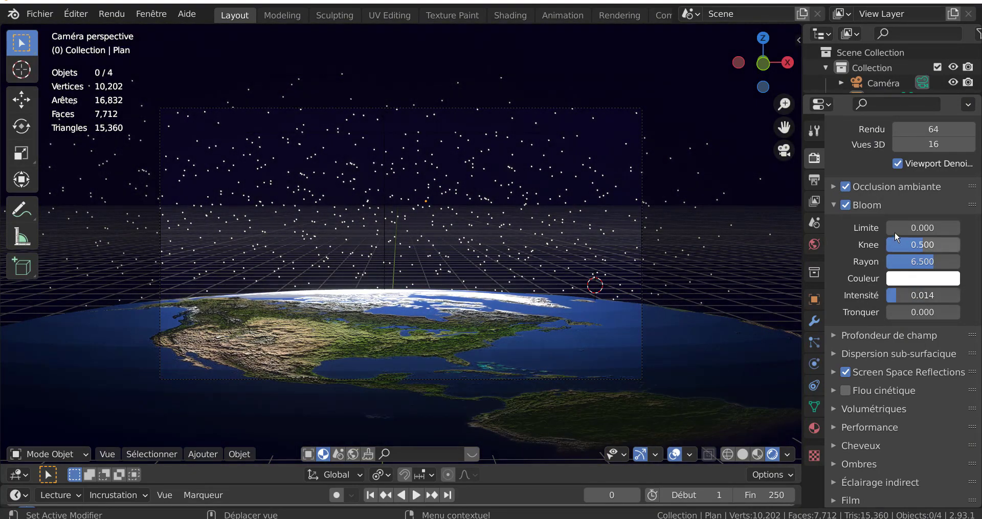
pyautogui.moveTo(891, 228)
pyautogui.mouseDown()
pyautogui.moveTo(948, 227)
pyautogui.moveTo(888, 228)
pyautogui.mouseUp()
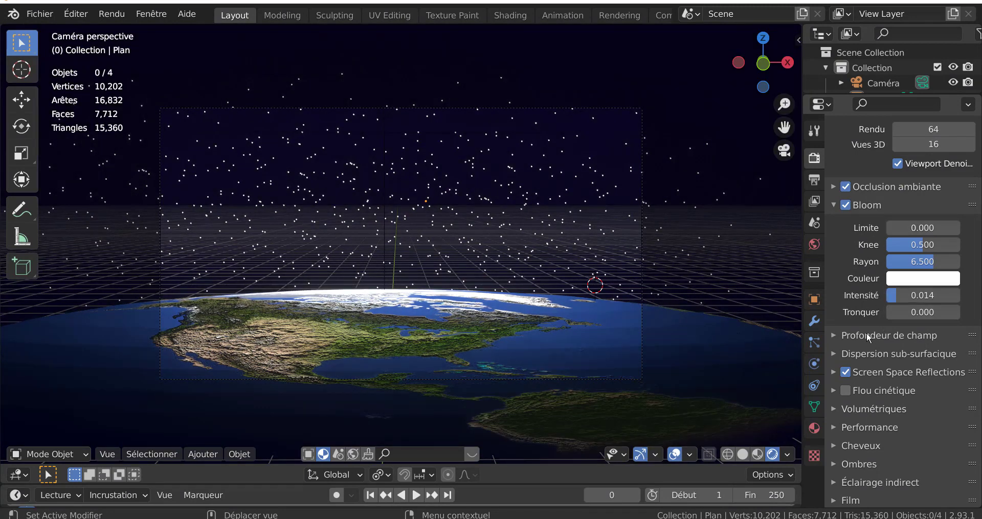
pyautogui.scroll(-3, 867, 335)
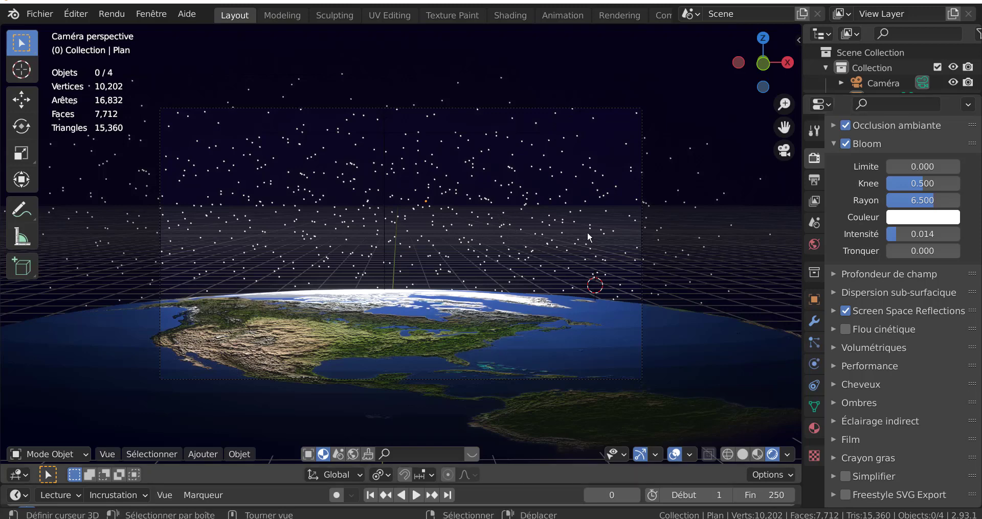
# Set the star material's emission strength to 28.800.
pyautogui.click(813, 429)
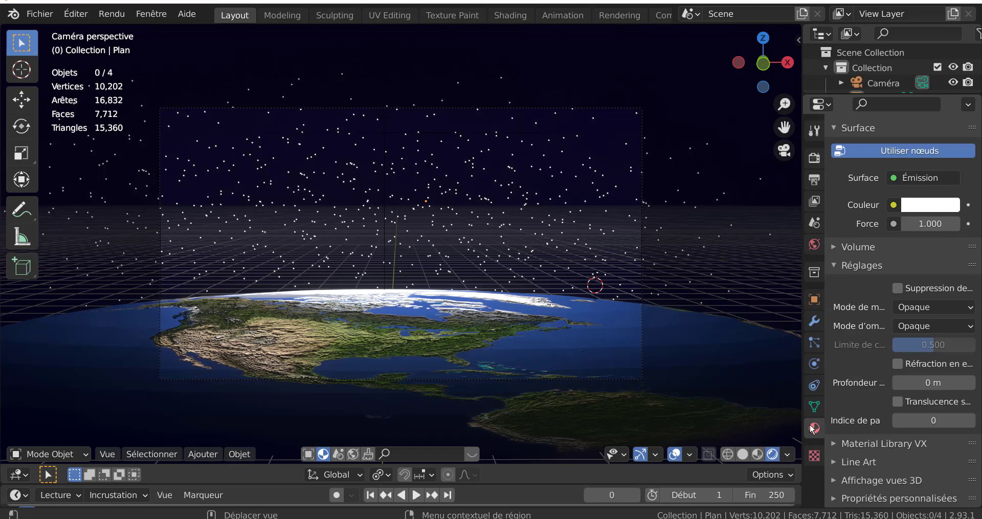
pyautogui.moveTo(917, 224)
pyautogui.mouseDown()
pyautogui.moveTo(971, 224)
pyautogui.moveTo(936, 224)
pyautogui.mouseUp()
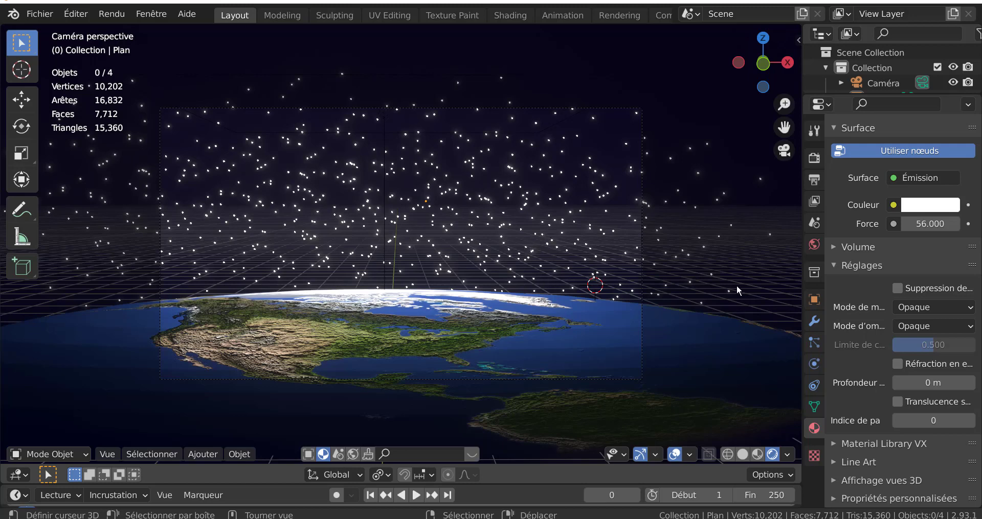
pyautogui.moveTo(930, 224); pyautogui.dragTo(915, 224)
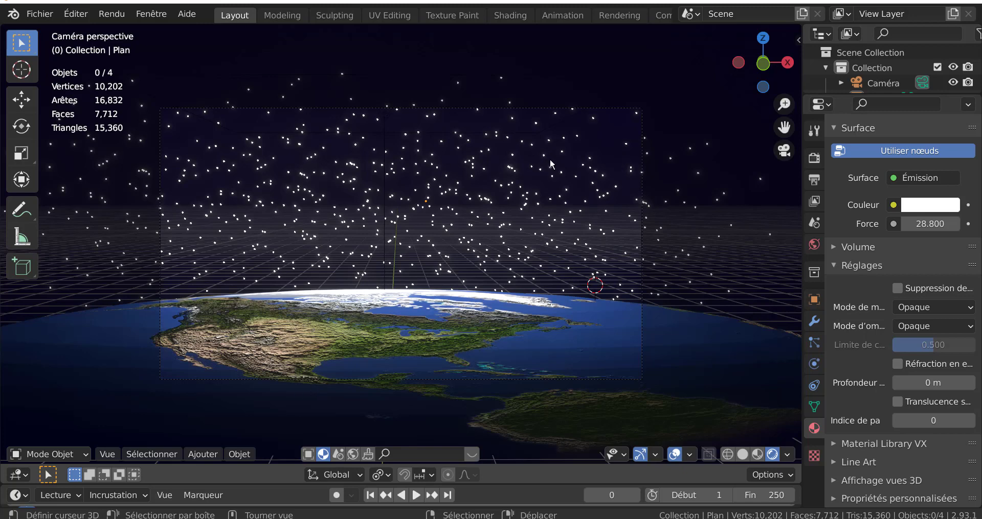
# Add Carte-du-Ciel- sans fond.png from the Desktop as a reference image and move it across the camera frame's width above the Earth.
pyautogui.click(209, 457)
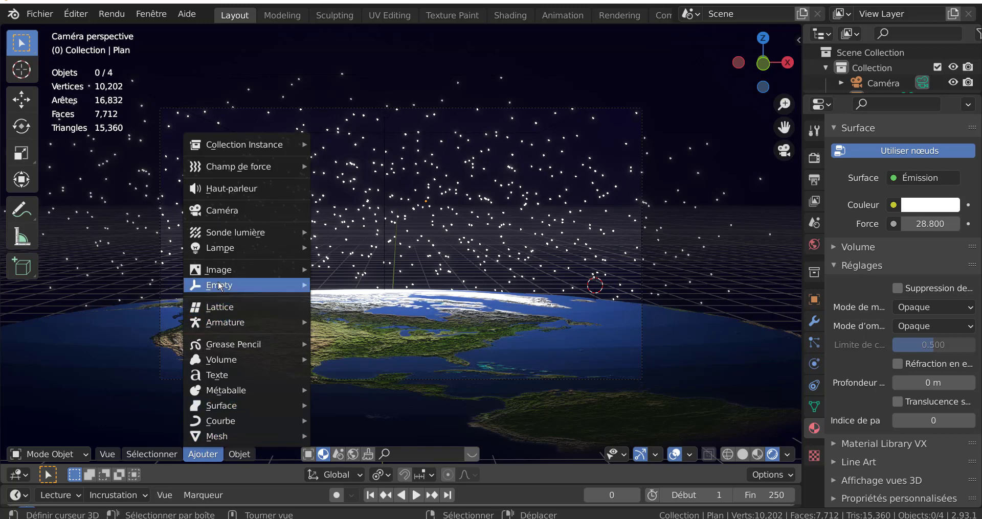
pyautogui.moveTo(220, 285)
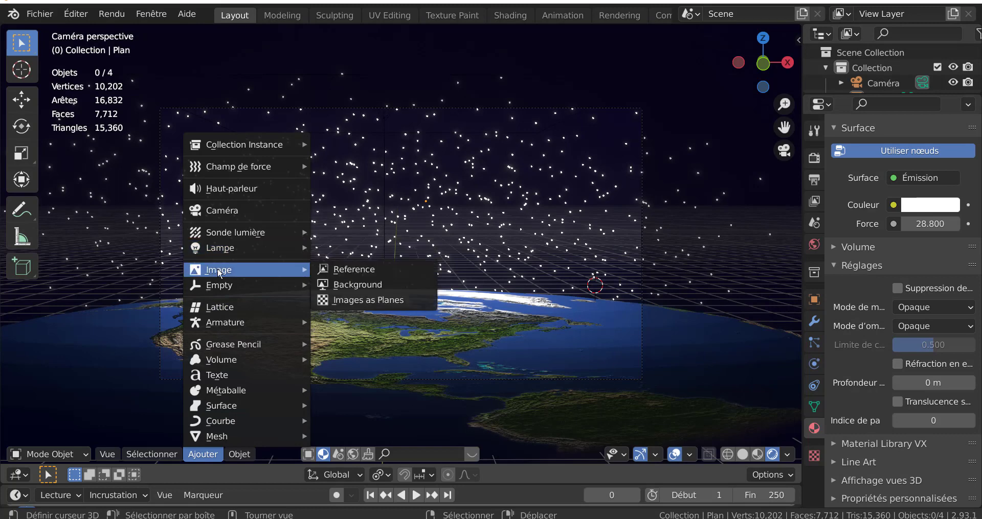
pyautogui.click(368, 273)
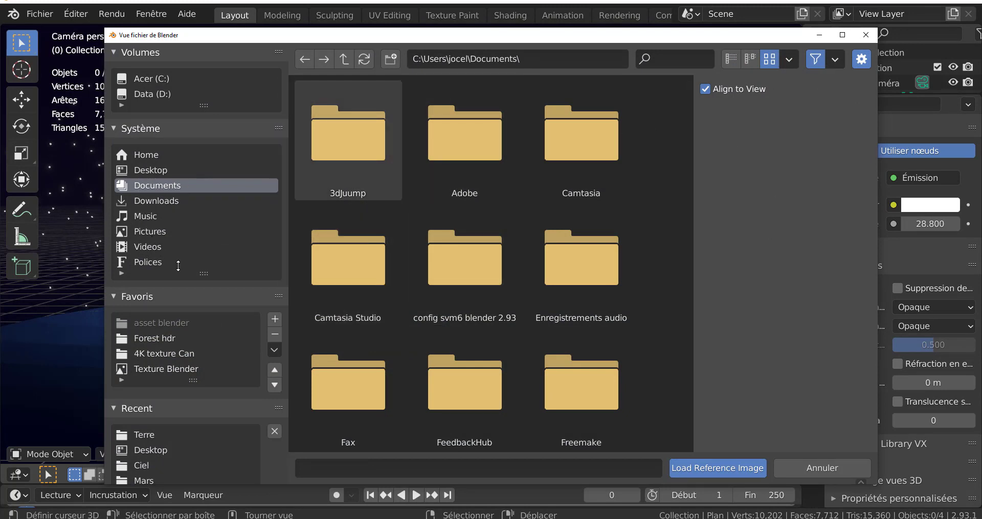
pyautogui.click(149, 170)
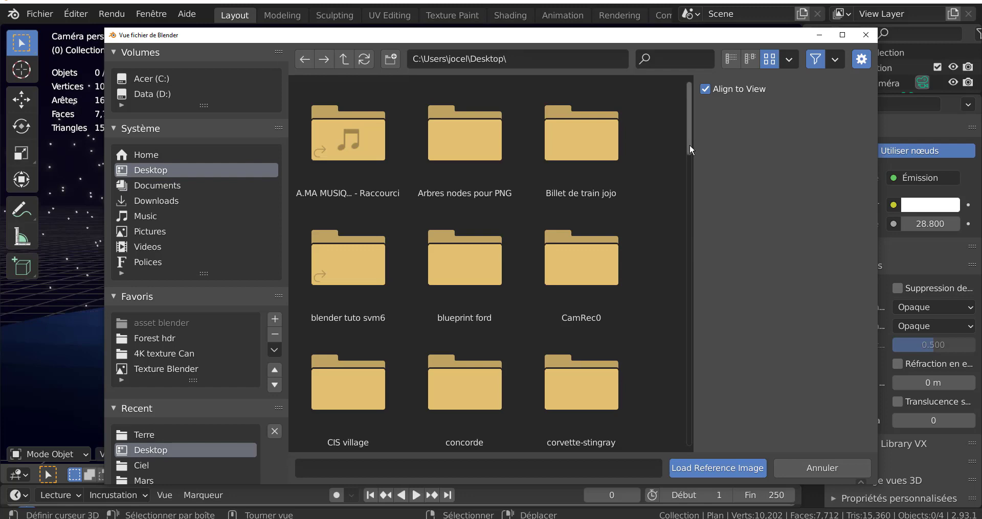
pyautogui.moveTo(689, 144); pyautogui.dragTo(710, 418)
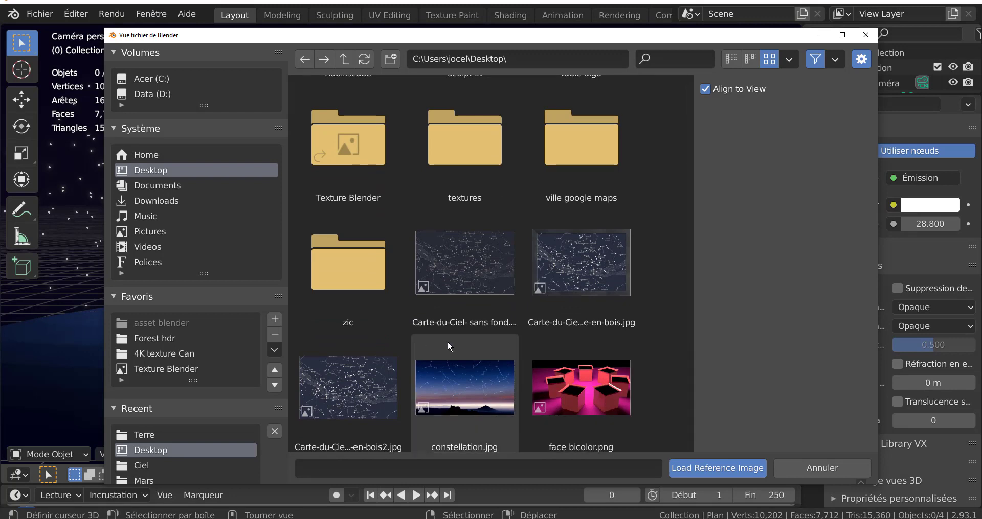
pyautogui.click(464, 263)
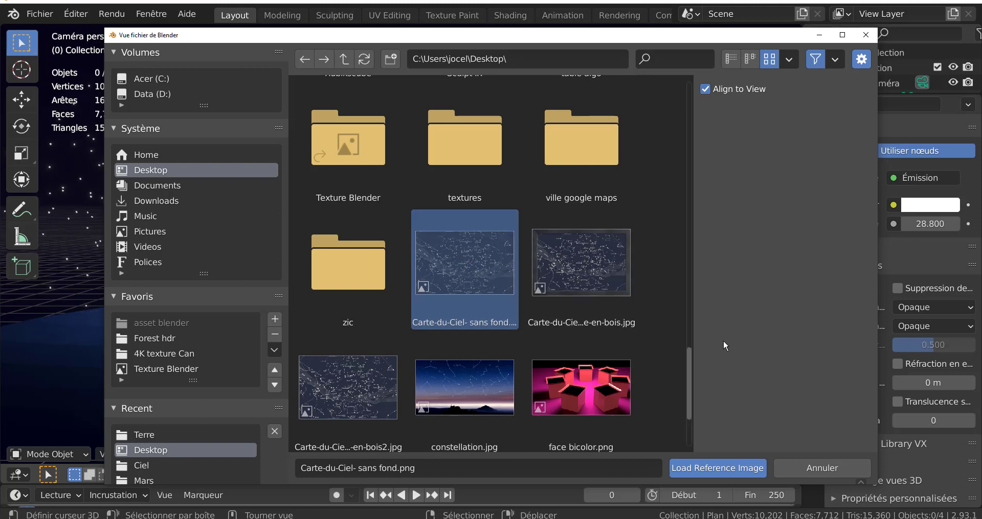
pyautogui.click(716, 470)
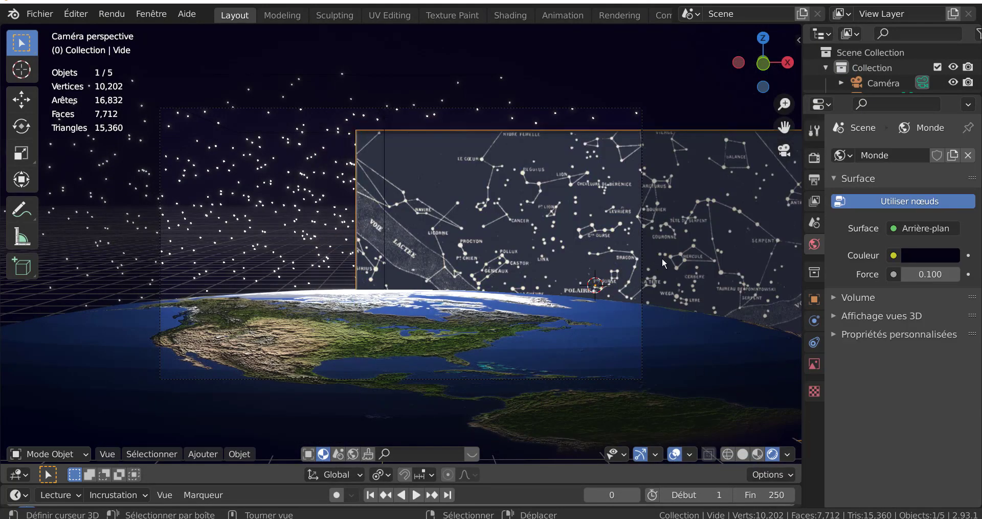
pyautogui.press('g')
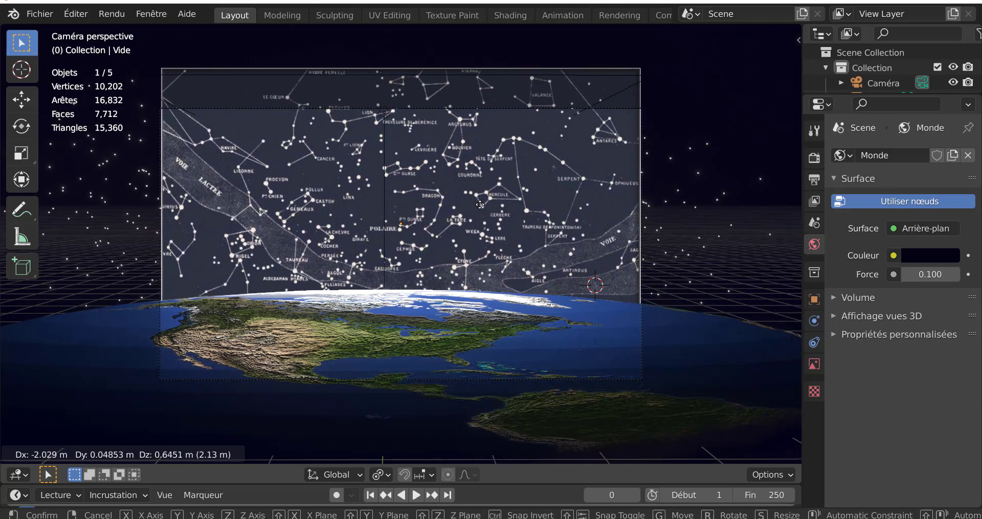
pyautogui.click(480, 204)
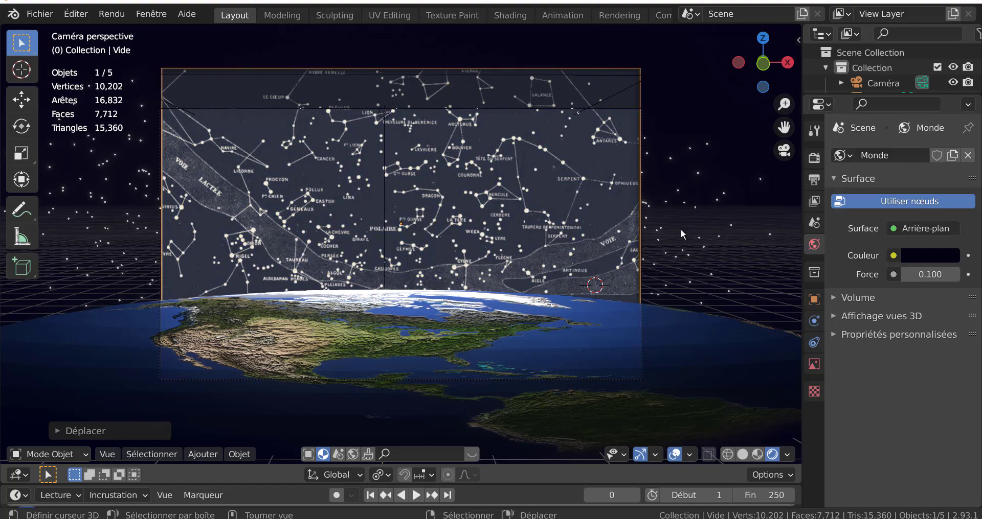
# Push the sky chart reference image back along the global Y axis, behind the Earth and close to the star field.
pyautogui.scroll(-3, 705, 238)
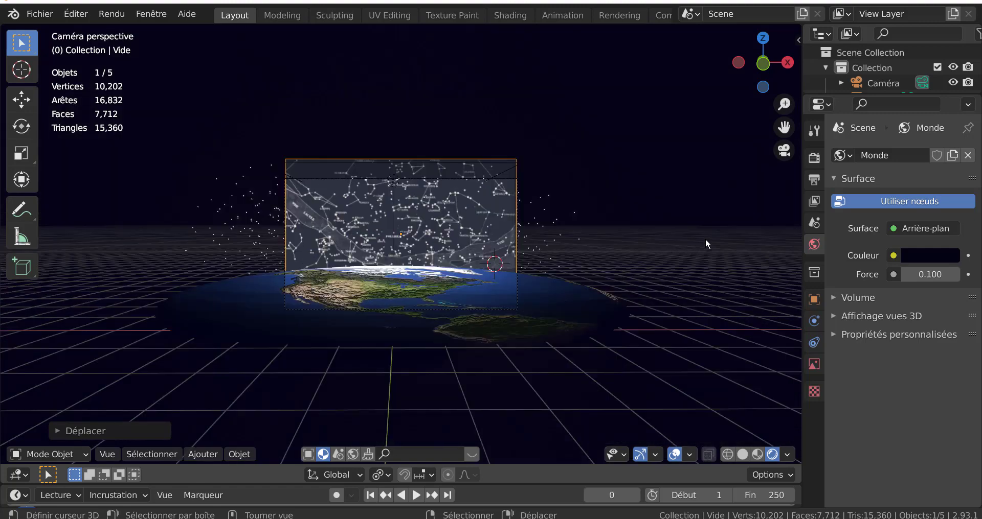
pyautogui.moveTo(707, 251); pyautogui.dragTo(423, 260, button='middle')
pyautogui.scroll(-1, 424, 260)
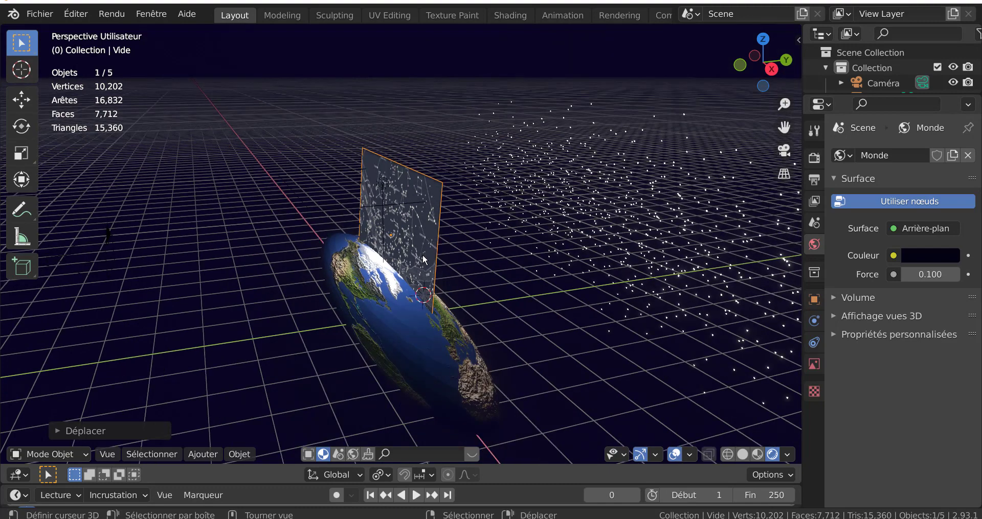
pyautogui.press('g')
pyautogui.press('y')
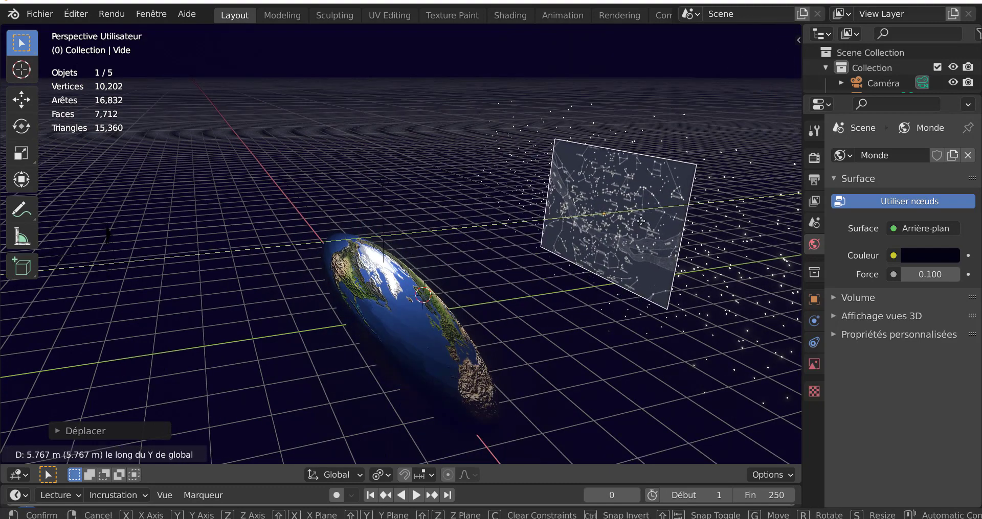
pyautogui.click(632, 233)
pyautogui.moveTo(633, 234); pyautogui.dragTo(528, 219, button='middle')
pyautogui.press('g')
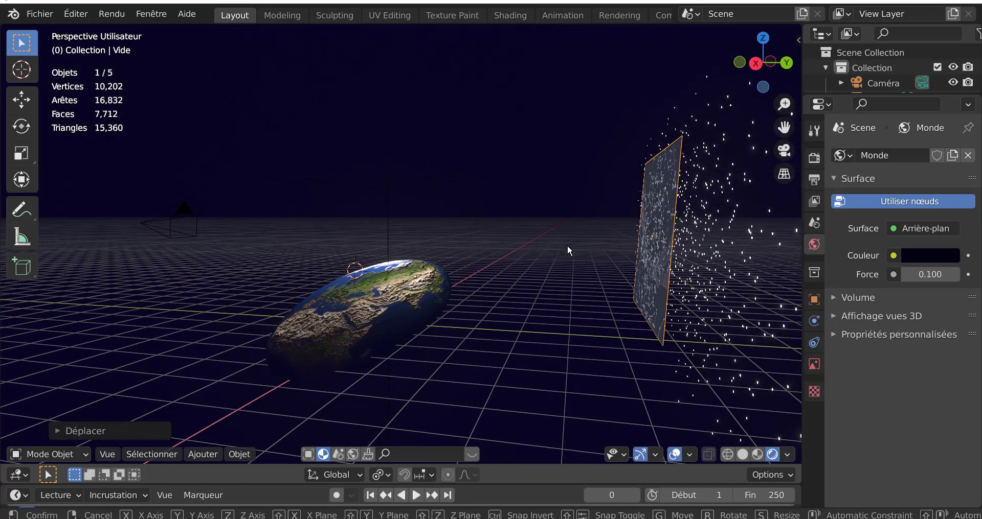
pyautogui.press('y')
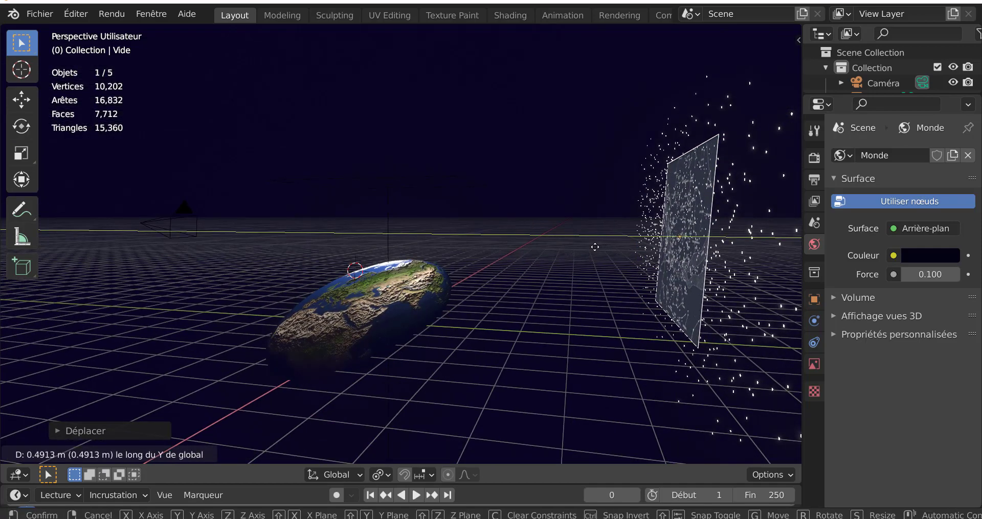
pyautogui.click(537, 254)
# Select the star field in the front view and enlarge the outliner so that it lists every object in the collection.
pyautogui.moveTo(536, 255); pyautogui.dragTo(660, 263, button='middle')
pyautogui.press('KP_1')
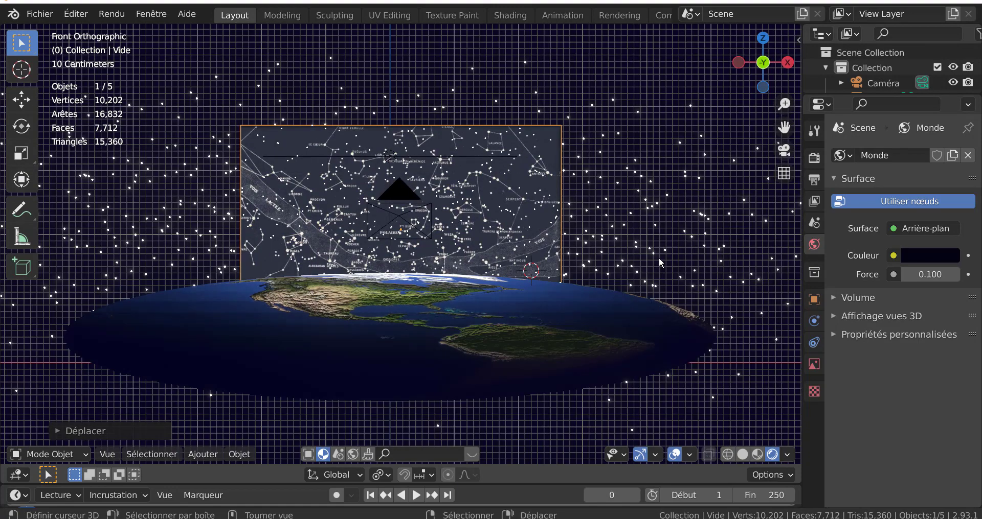
pyautogui.click(705, 221)
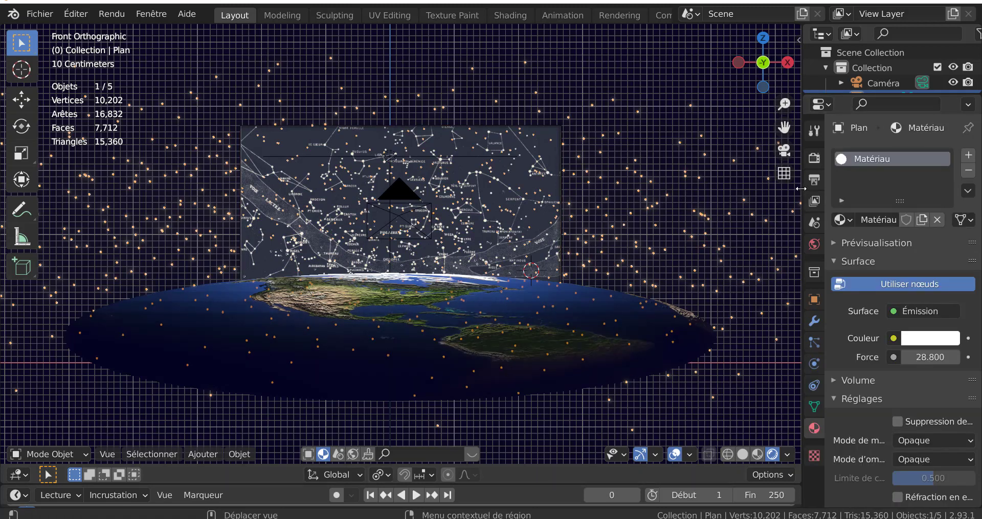
pyautogui.moveTo(802, 210); pyautogui.dragTo(773, 210)
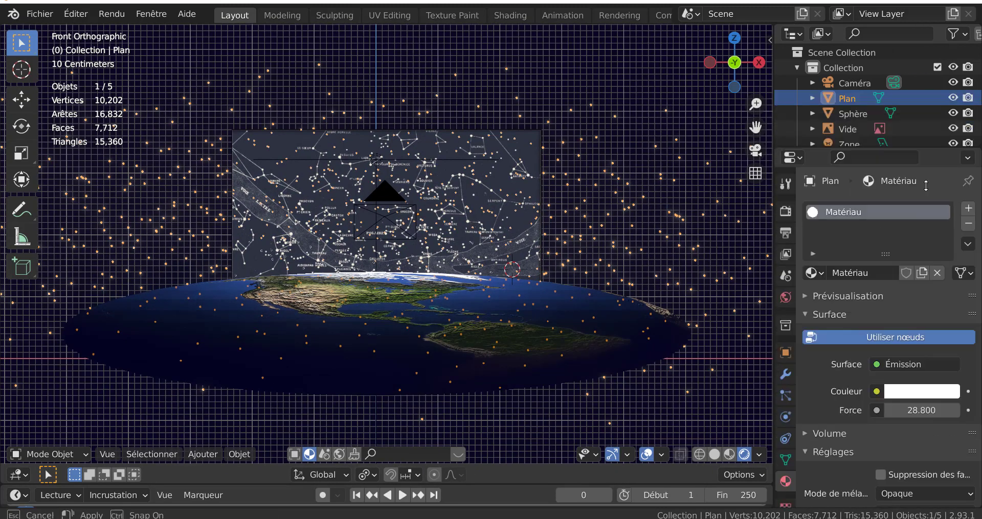
pyautogui.moveTo(928, 93); pyautogui.dragTo(927, 204)
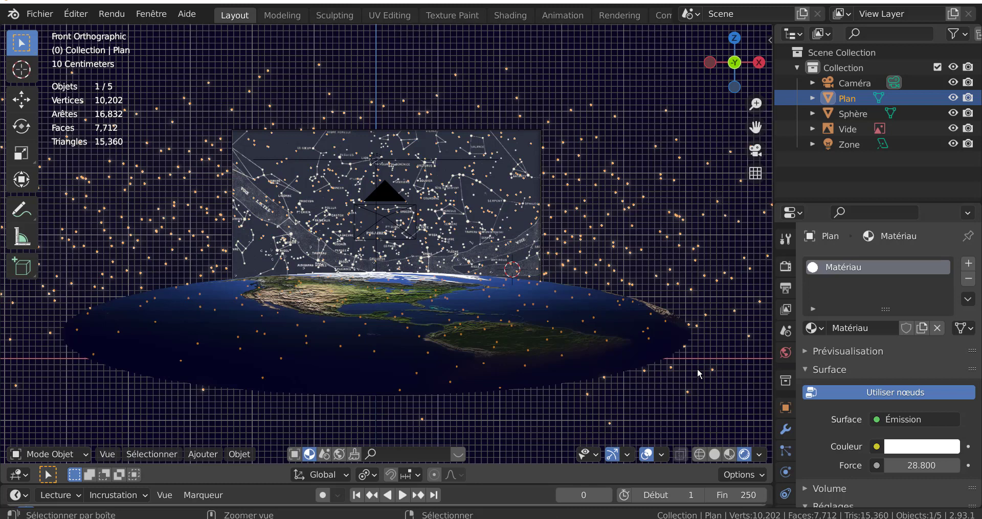
# Temporarily hide the star field to look at the sky chart on its own, and restore its visibility.
pyautogui.press('m')
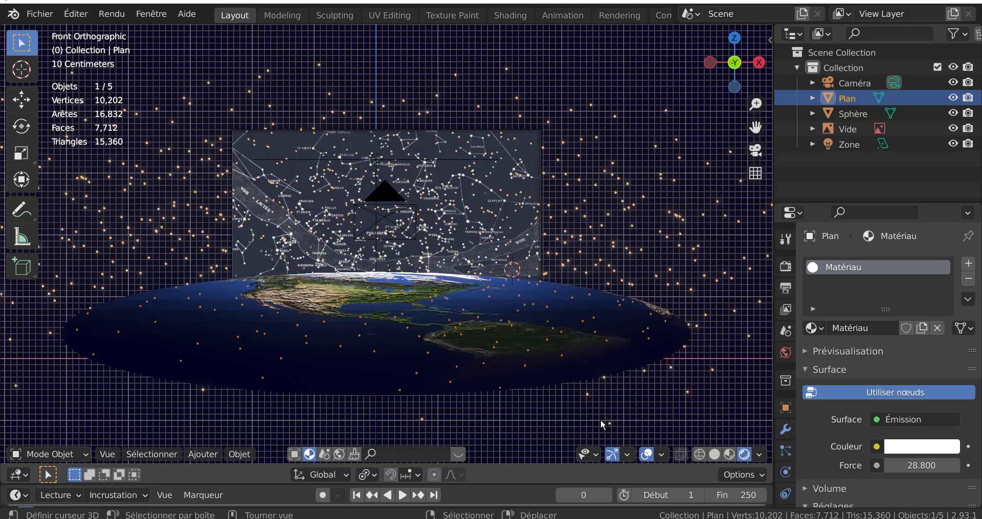
pyautogui.press('h')
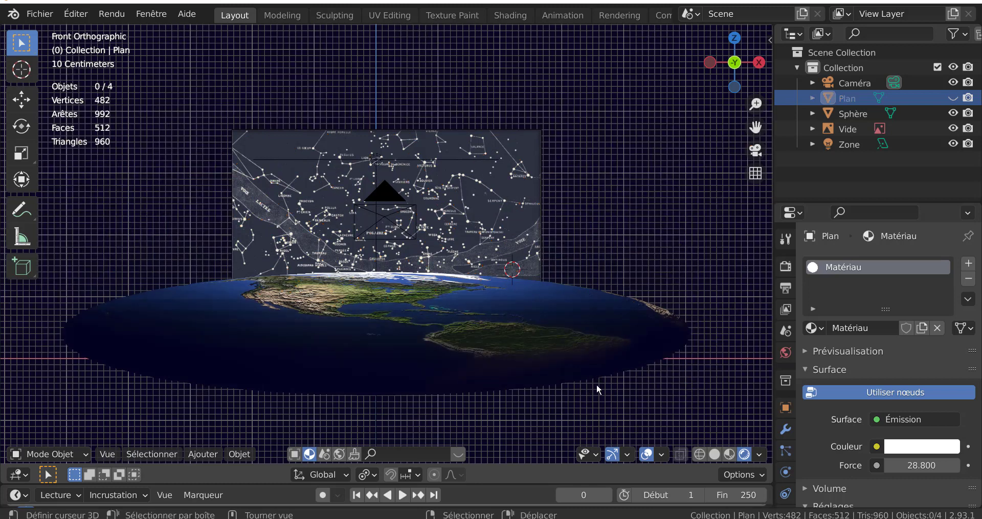
pyautogui.scroll(2, 484, 290)
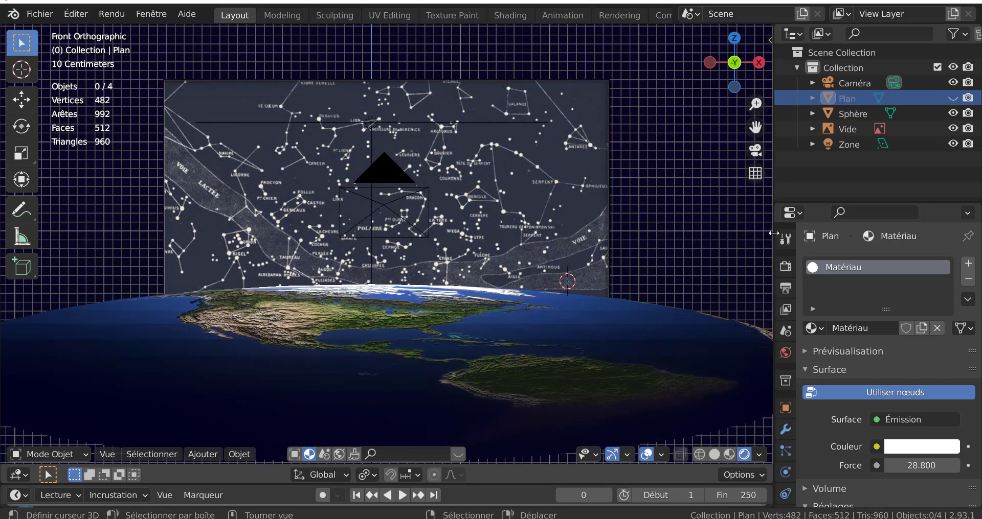
pyautogui.moveTo(773, 233); pyautogui.dragTo(822, 233)
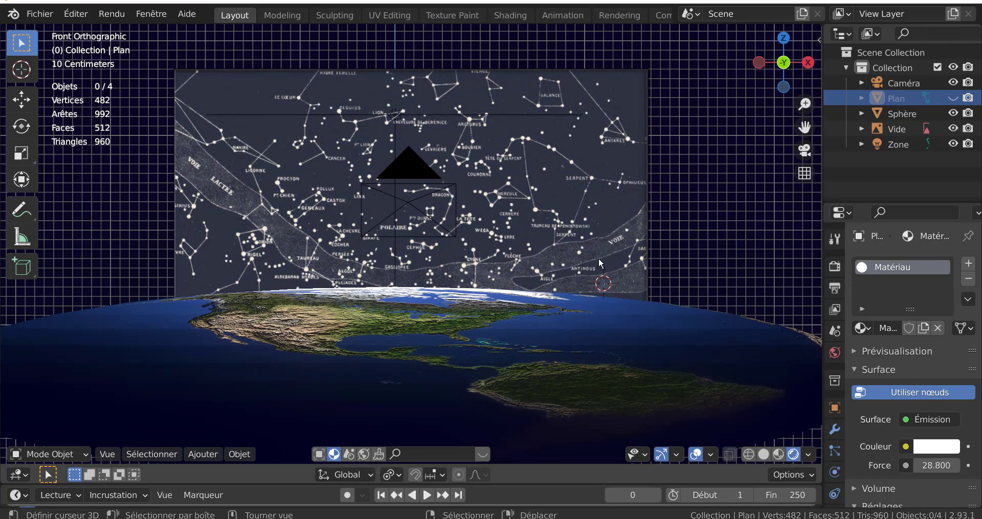
pyautogui.scroll(-1, 549, 233)
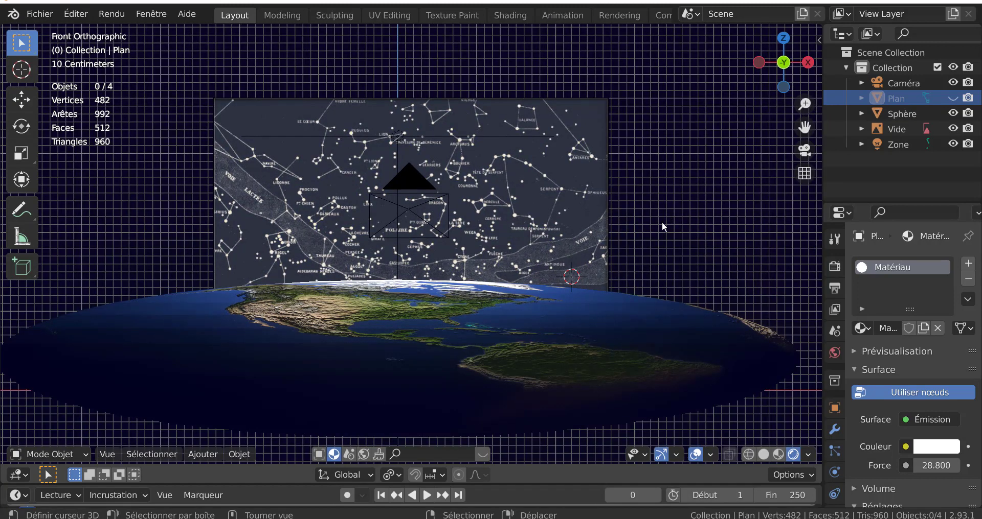
pyautogui.hotkey('alt', 'h')
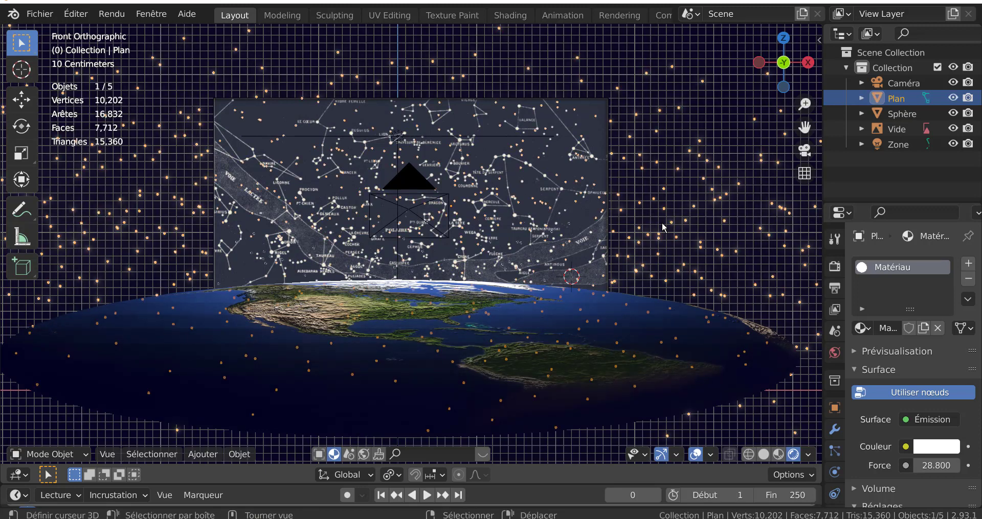
# Separate one single star just beside the sky chart from the star field mesh into its own object.
pyautogui.press('Tab')
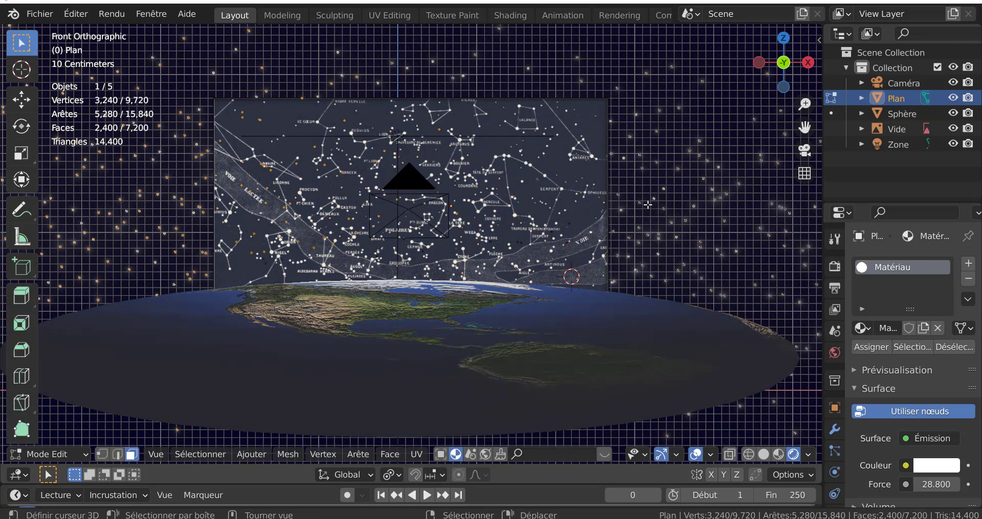
pyautogui.hotkey('alt', 'a')
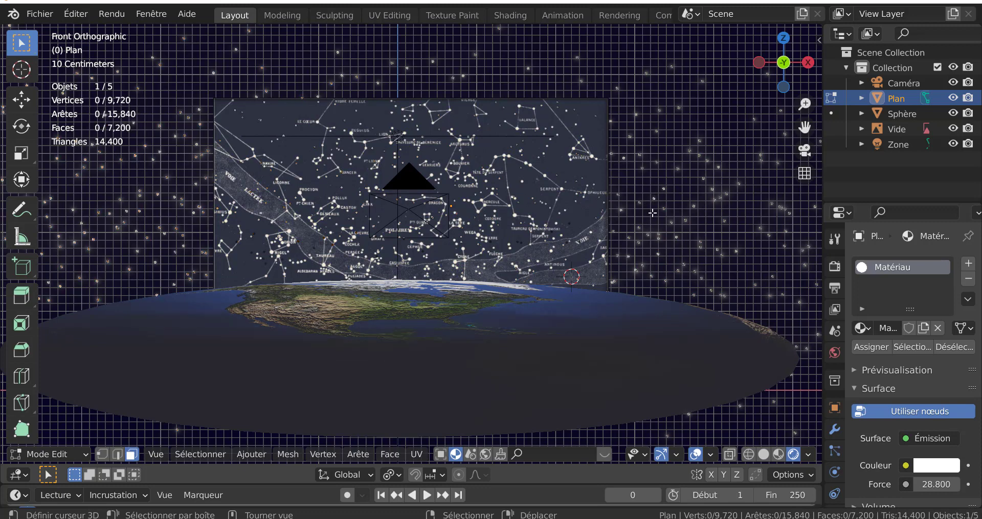
pyautogui.press('c')
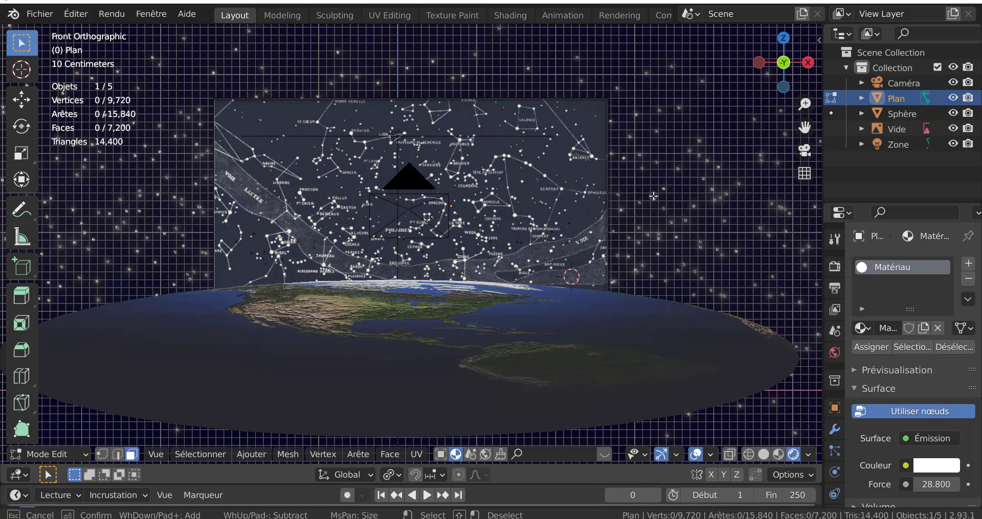
pyautogui.click(654, 201)
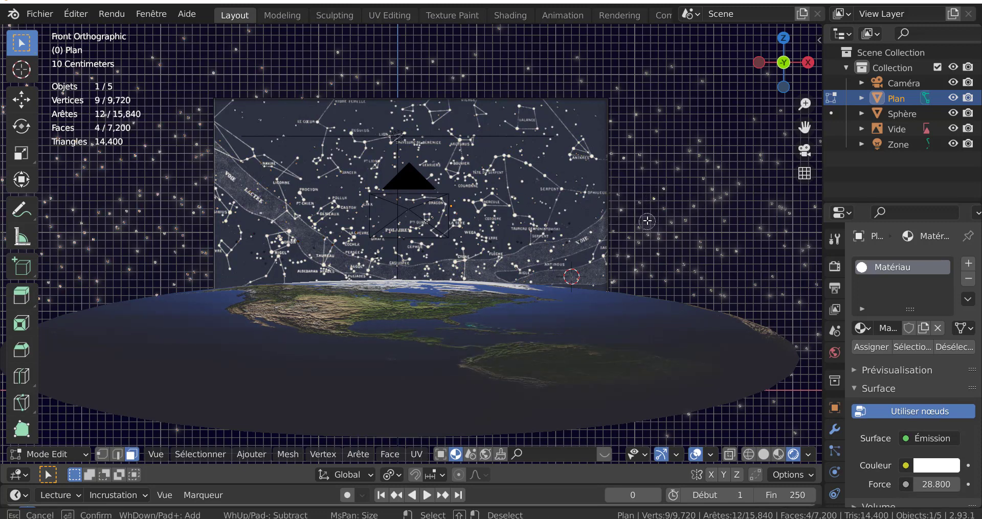
pyautogui.press('Escape')
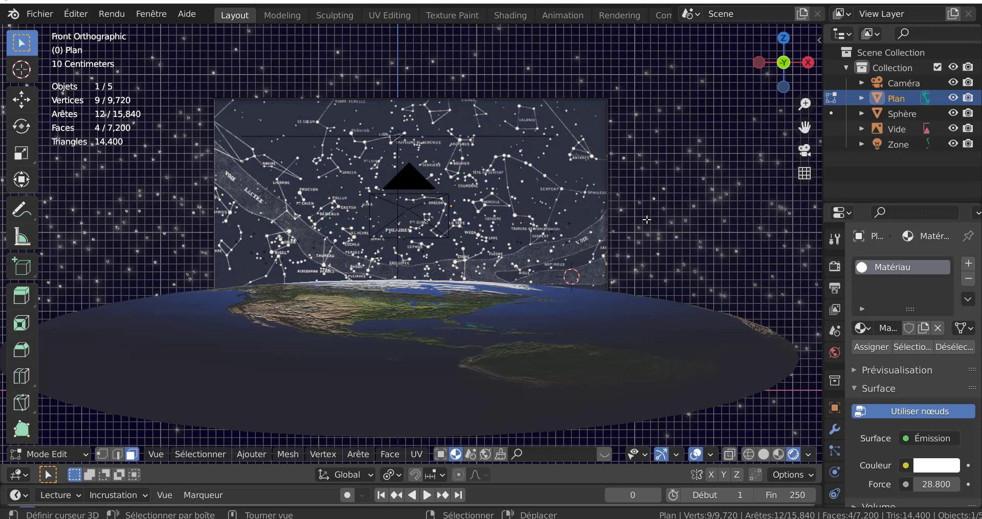
pyautogui.press('p')
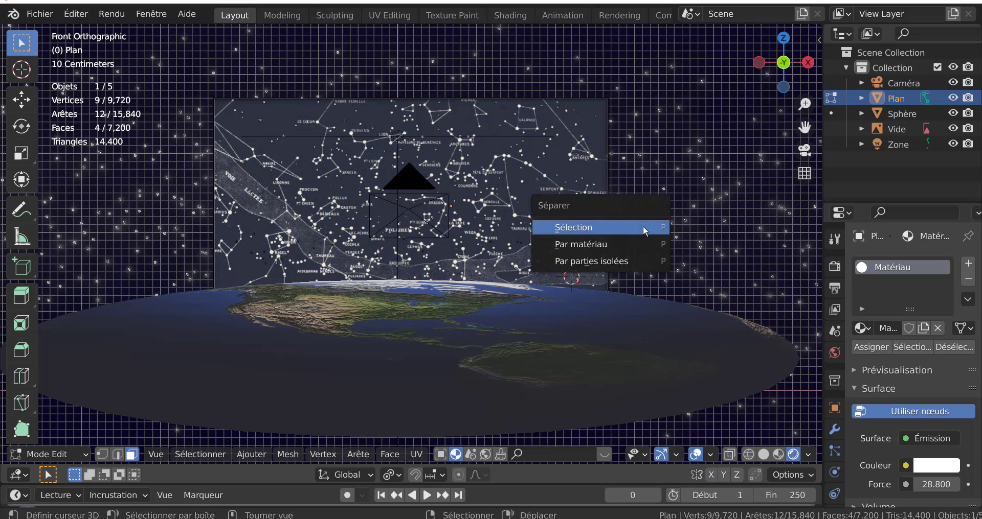
pyautogui.click(642, 225)
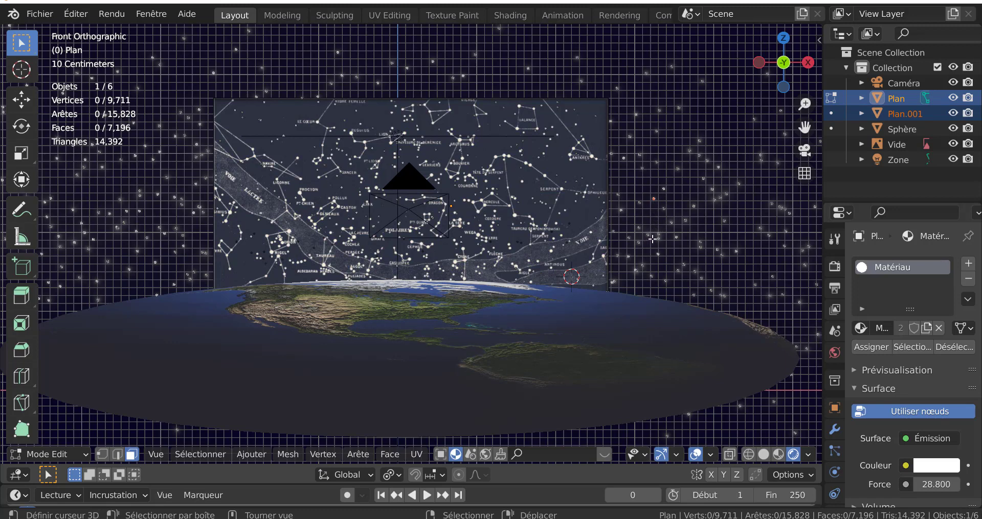
pyautogui.press('Tab')
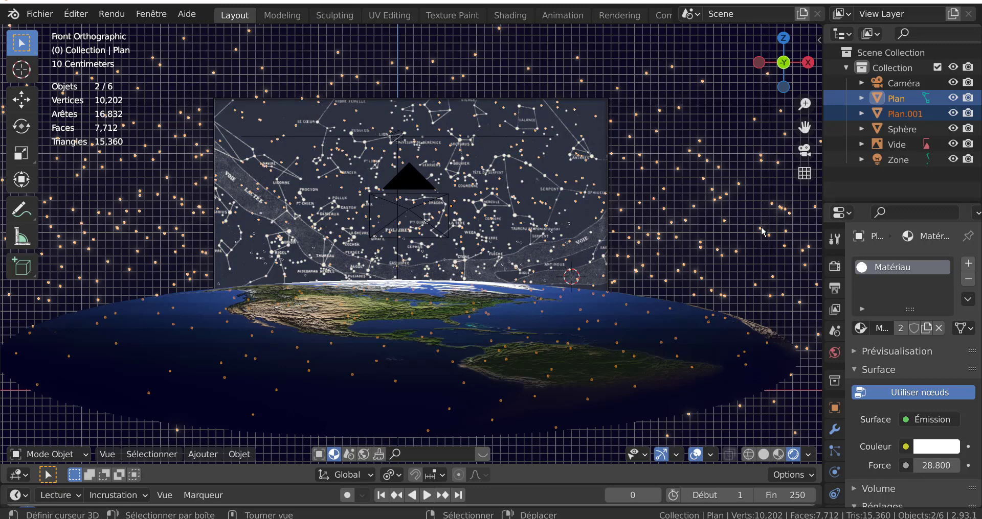
# Hide the rest of the star field and display the viewport in solid shading.
pyautogui.click(740, 245)
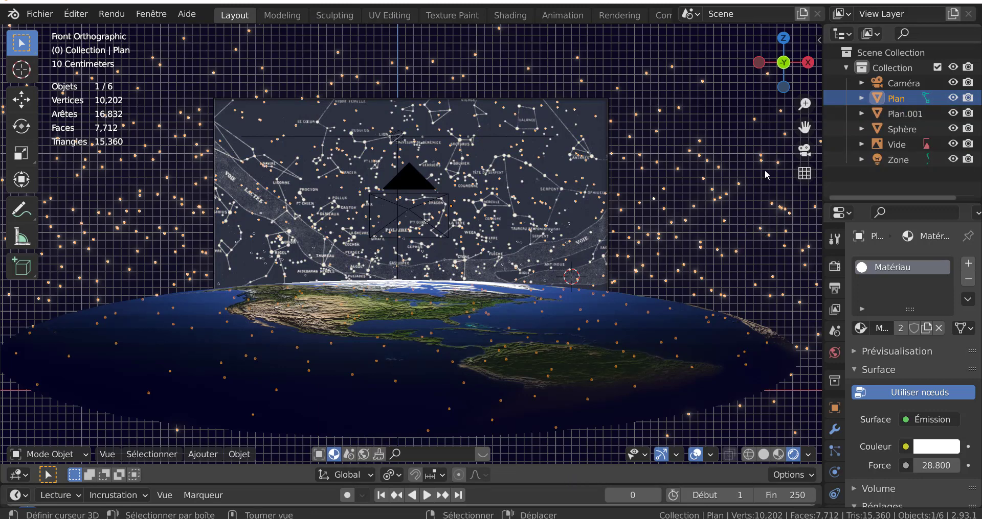
pyautogui.press('h')
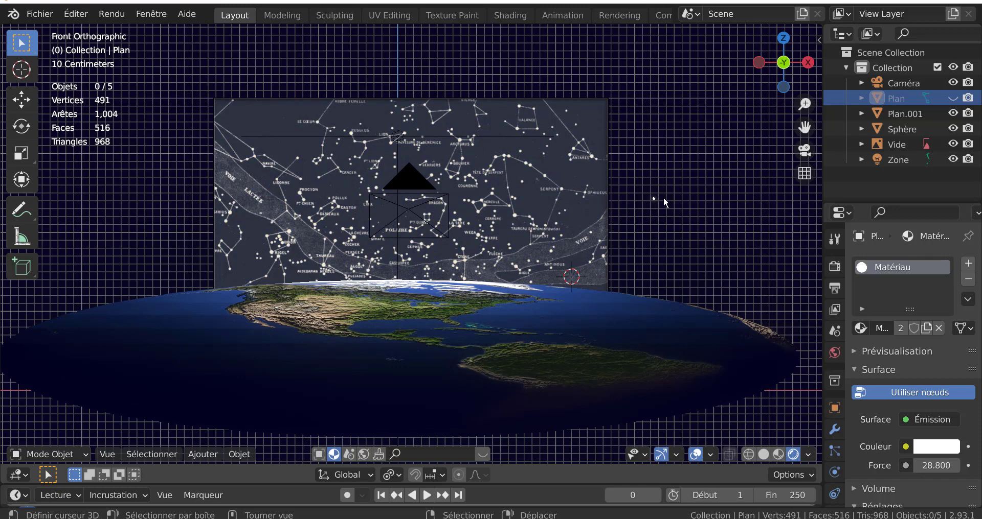
pyautogui.scroll(1, 696, 219)
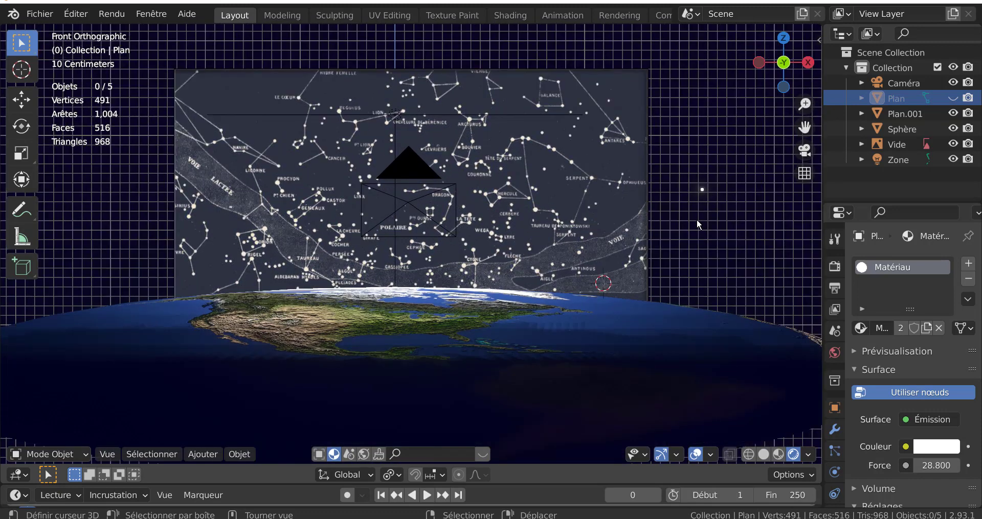
pyautogui.scroll(-1, 696, 219)
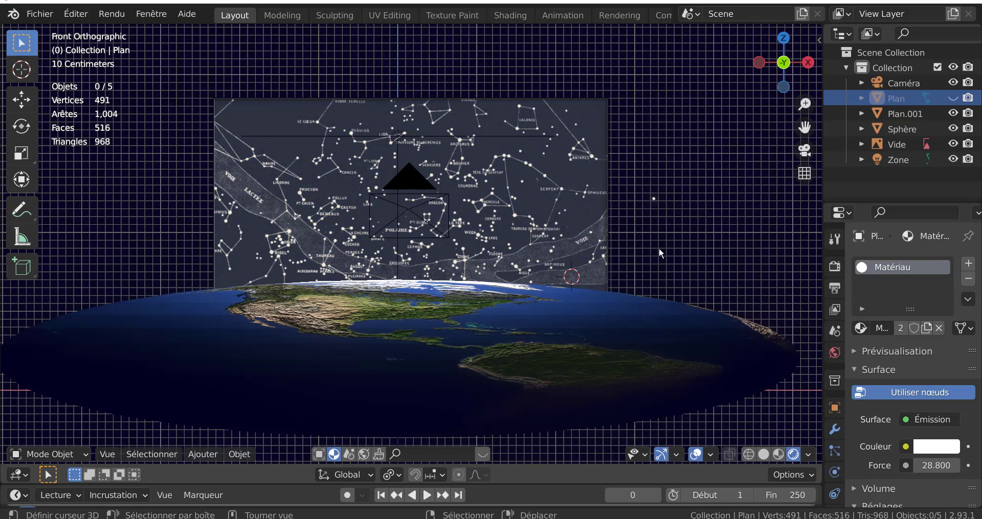
pyautogui.press('c')
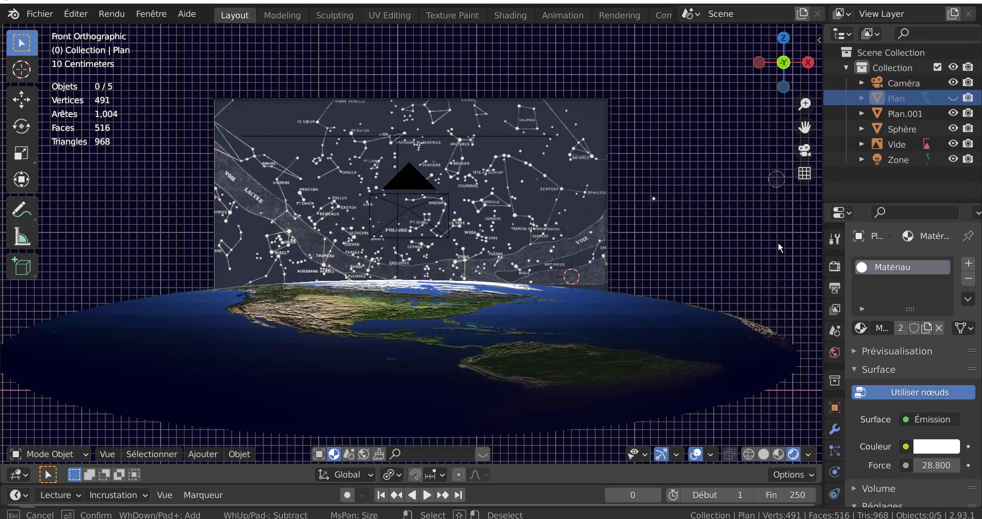
pyautogui.press('Escape')
pyautogui.click(763, 455)
pyautogui.scroll(2, 697, 223)
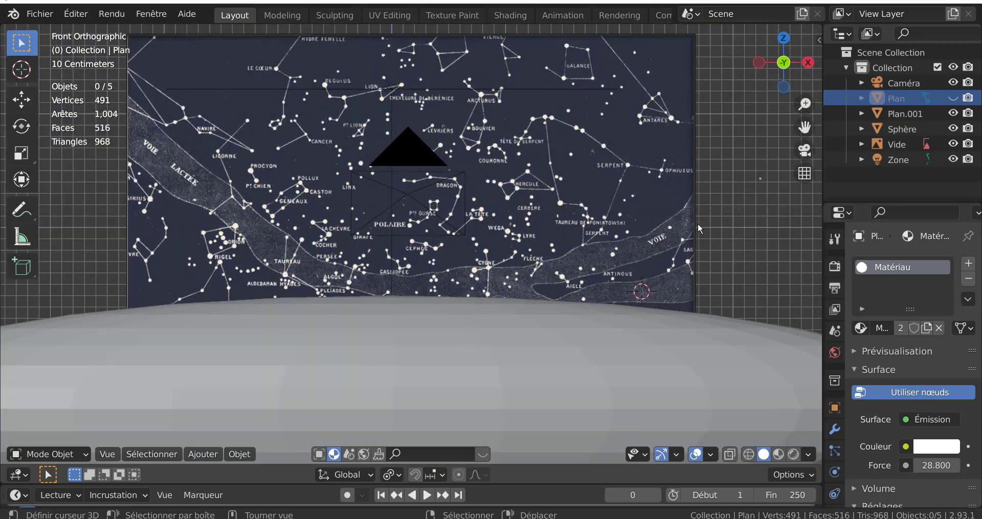
# Move the origin of the separated star onto the star itself.
pyautogui.click(702, 188)
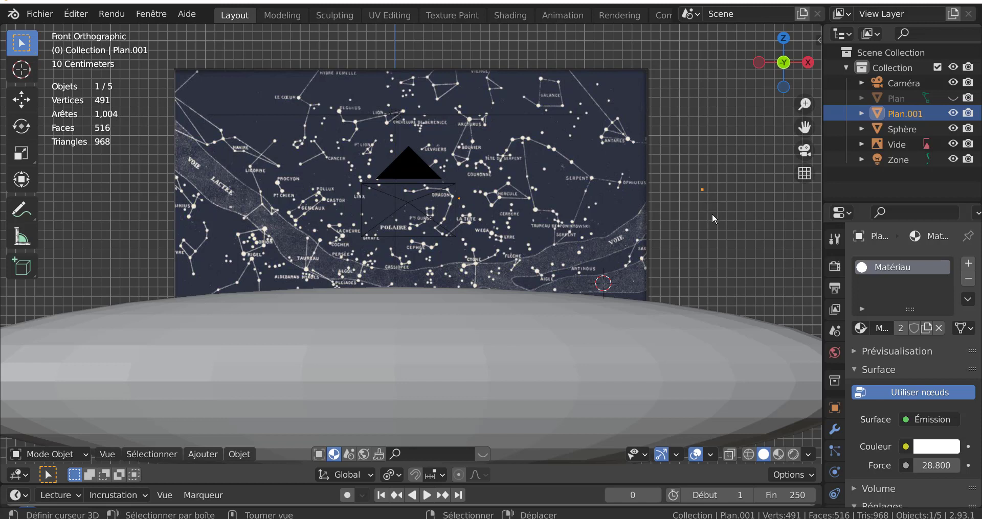
pyautogui.press('g')
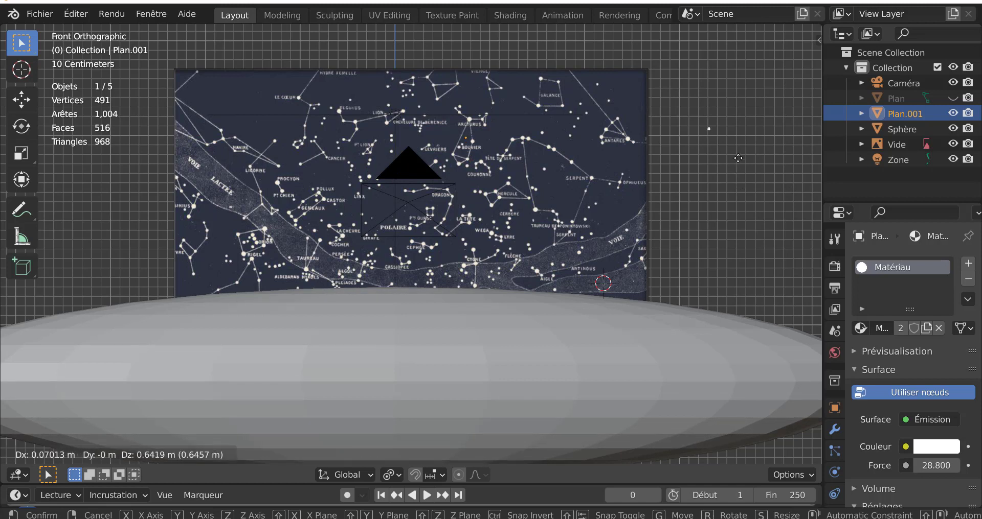
pyautogui.rightClick(751, 178)
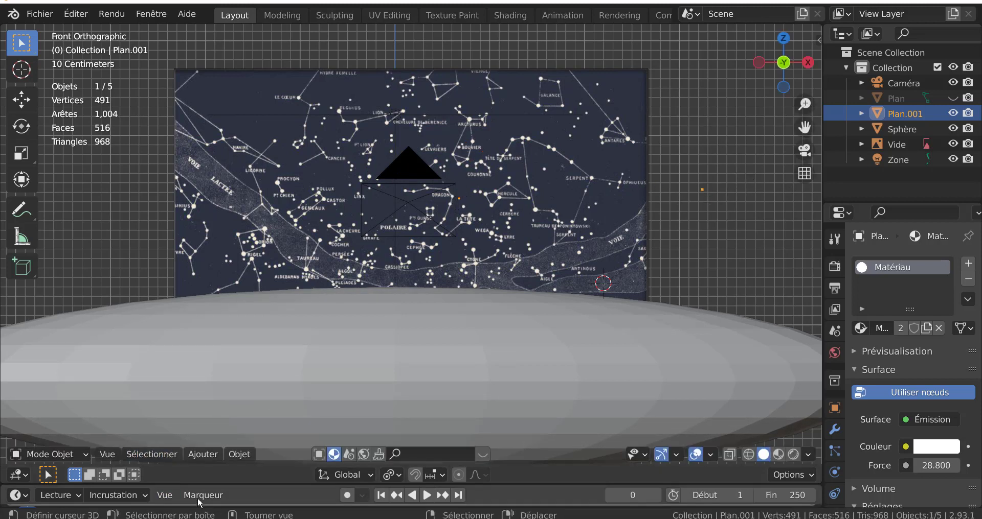
pyautogui.click(204, 454)
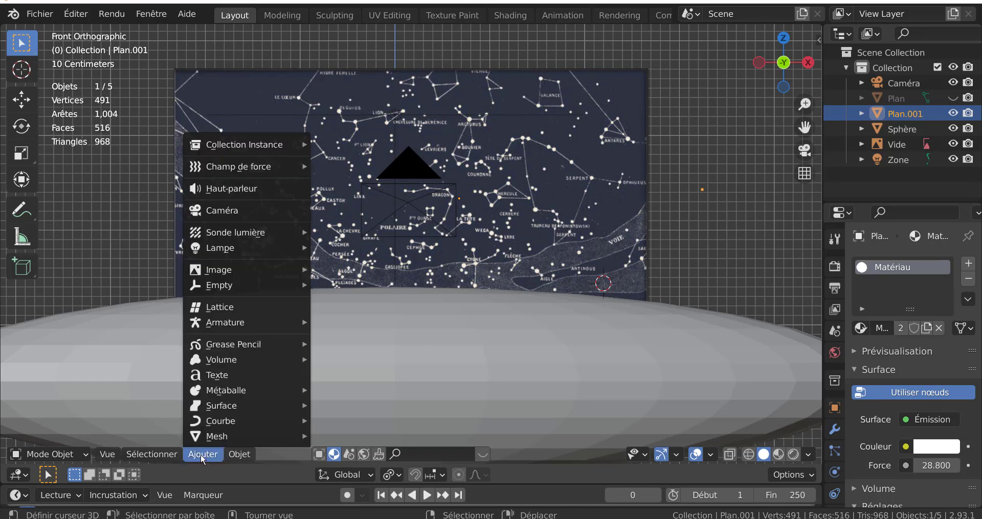
pyautogui.moveTo(200, 426)
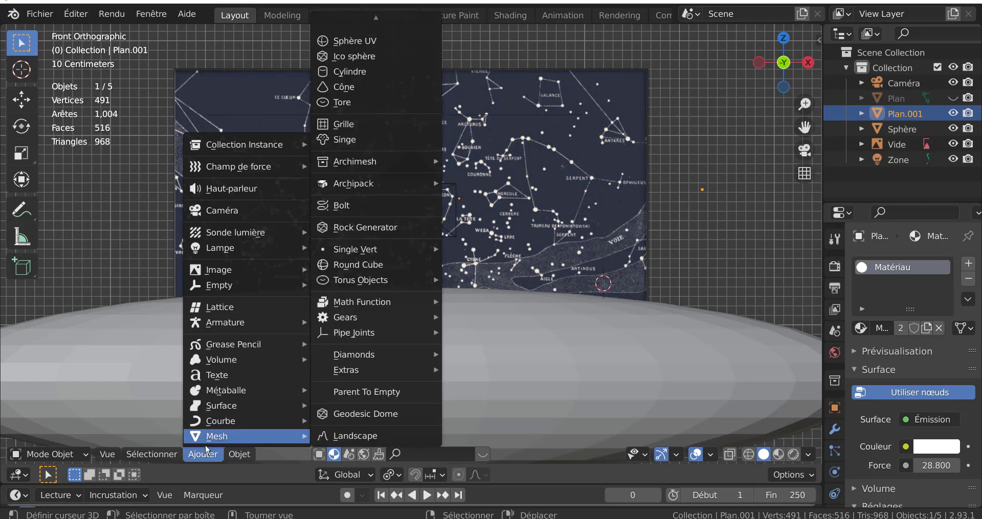
pyautogui.moveTo(241, 456)
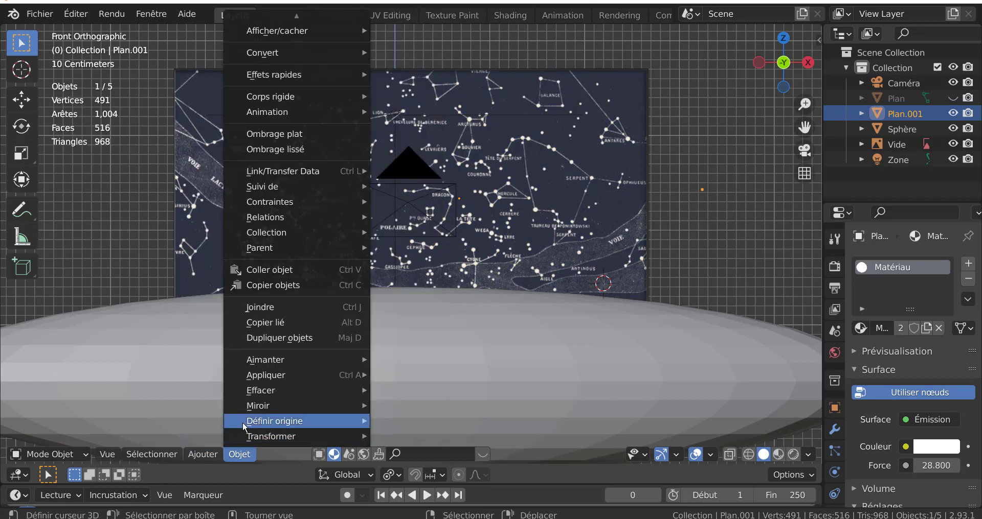
pyautogui.moveTo(245, 425)
pyautogui.click(452, 438)
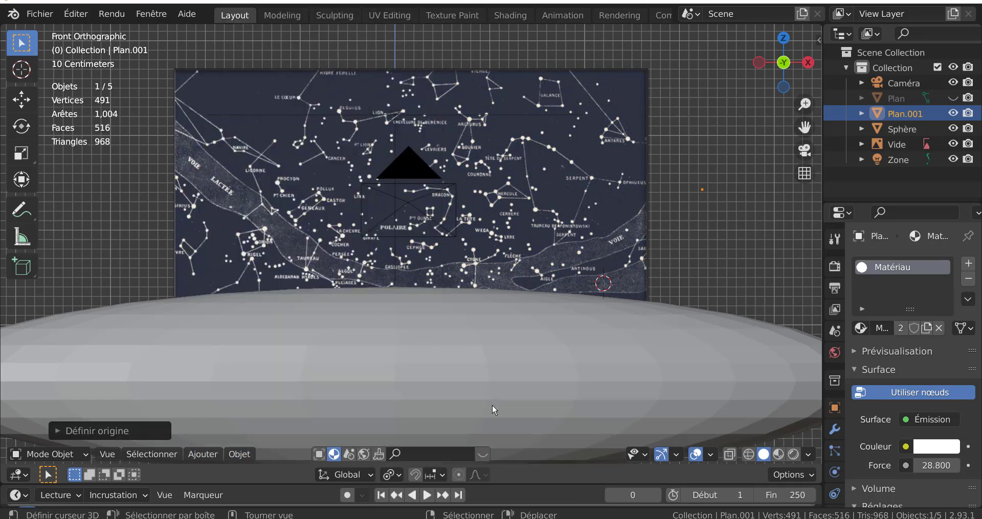
# Move the separated star onto the lower corner of the Petite Ourse square where its tail begins.
pyautogui.press('g')
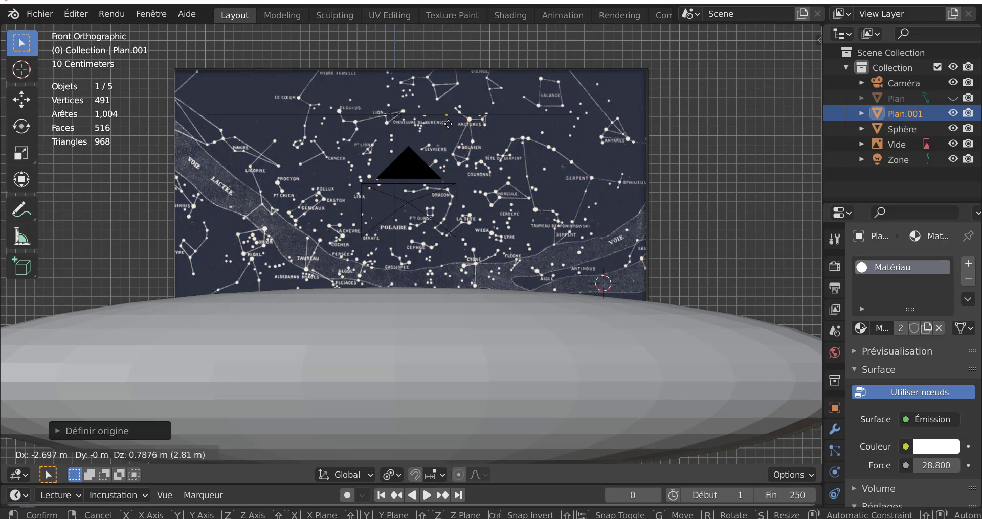
pyautogui.click(709, 150)
pyautogui.scroll(1, 698, 151)
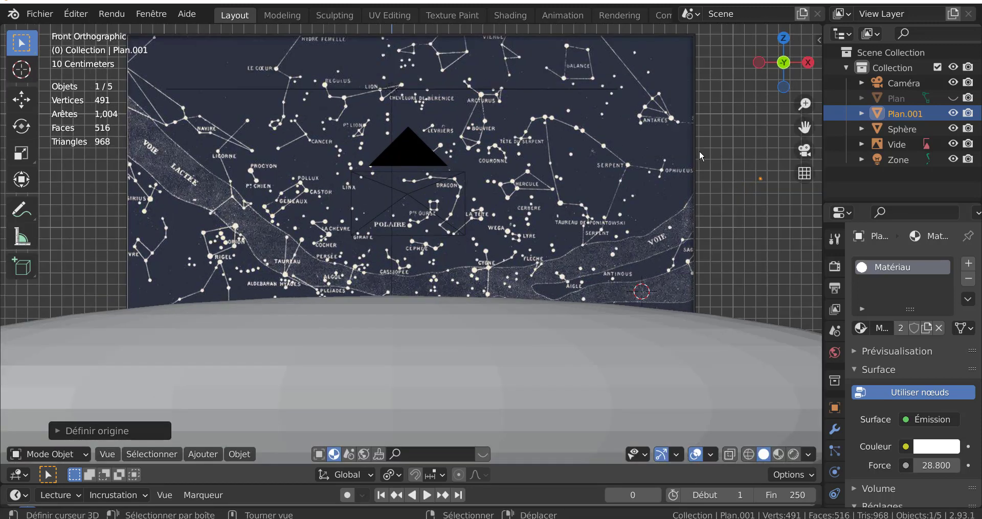
pyautogui.scroll(1, 660, 185)
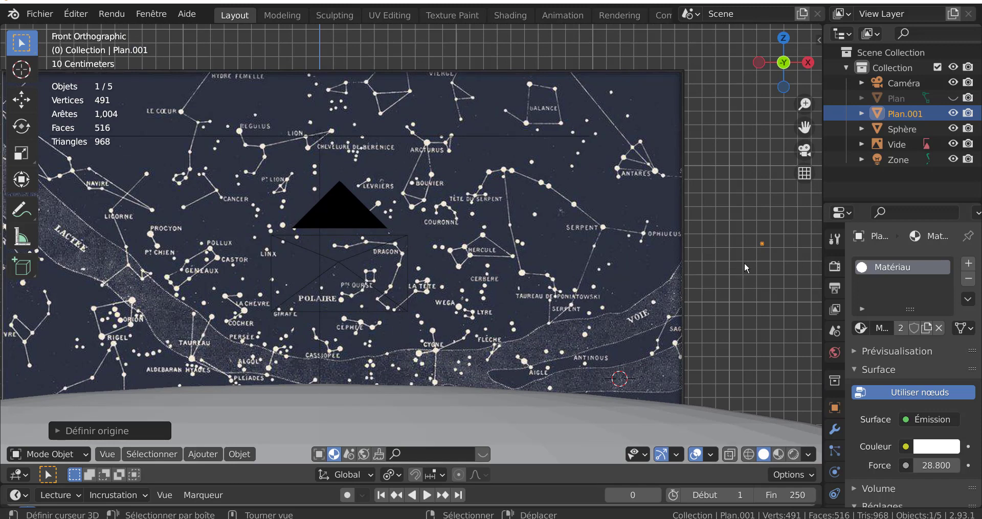
pyautogui.press('g')
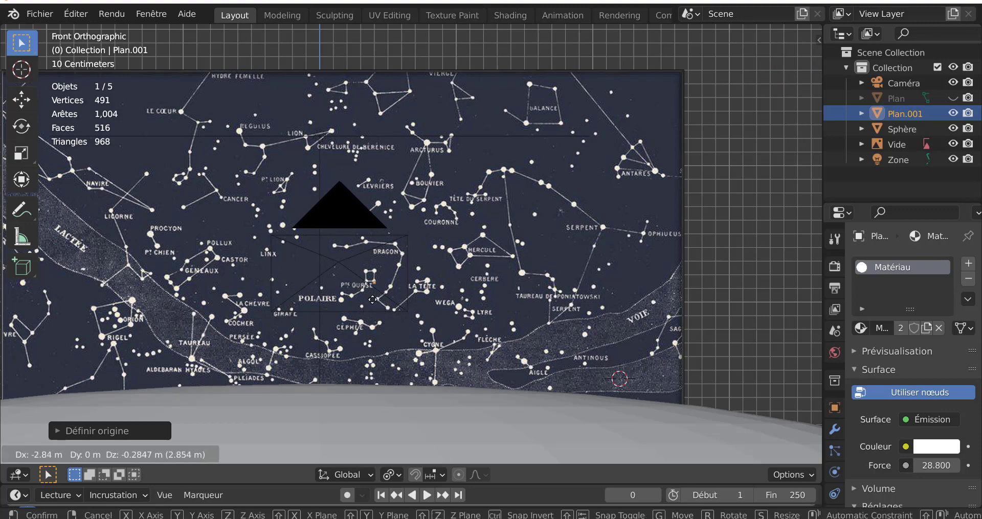
pyautogui.click(368, 298)
pyautogui.scroll(3, 530, 259)
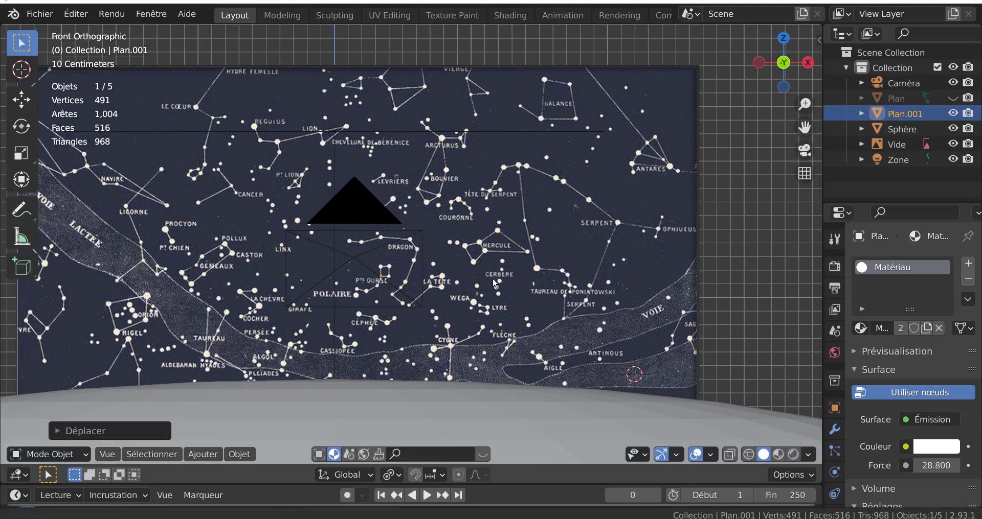
pyautogui.scroll(3, 542, 264)
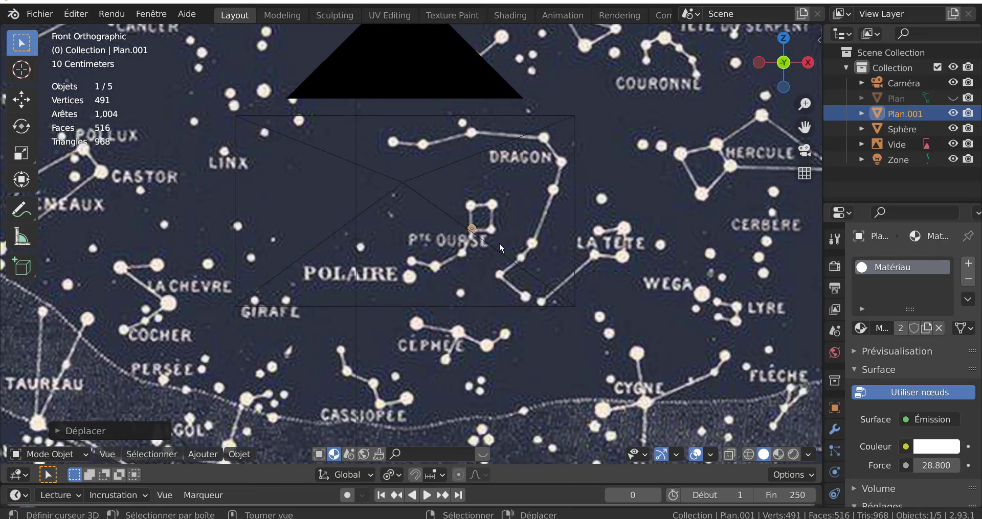
# Duplicate the star three times and place the copies on the tail stars of the Petite Ourse.
pyautogui.hotkey('shift', 'd')
pyautogui.click(491, 273)
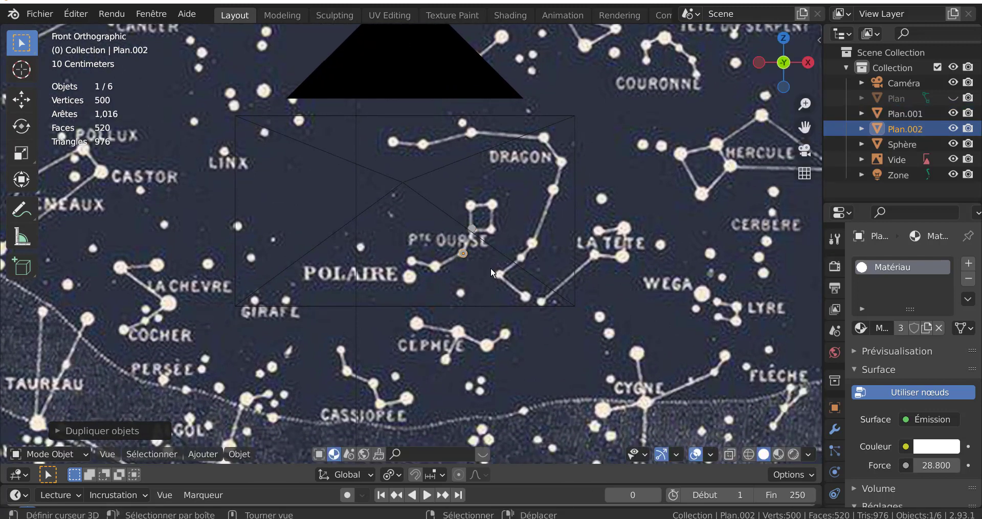
pyautogui.hotkey('shift', 'd')
pyautogui.click(453, 279)
pyautogui.hotkey('shift', 'd')
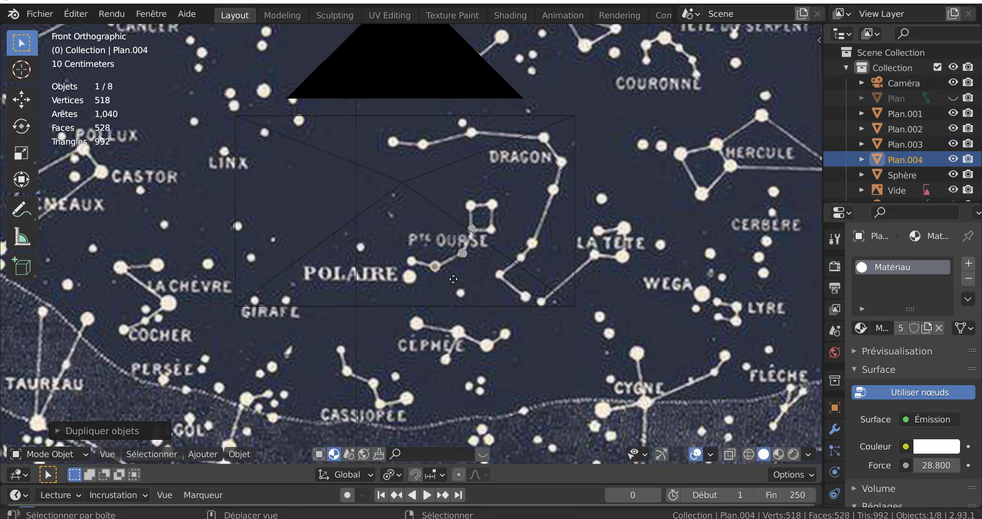
pyautogui.press('g')
pyautogui.click(430, 273)
# Duplicate the star onto the three remaining corners of the Petite Ourse square.
pyautogui.hotkey('shift', 'd')
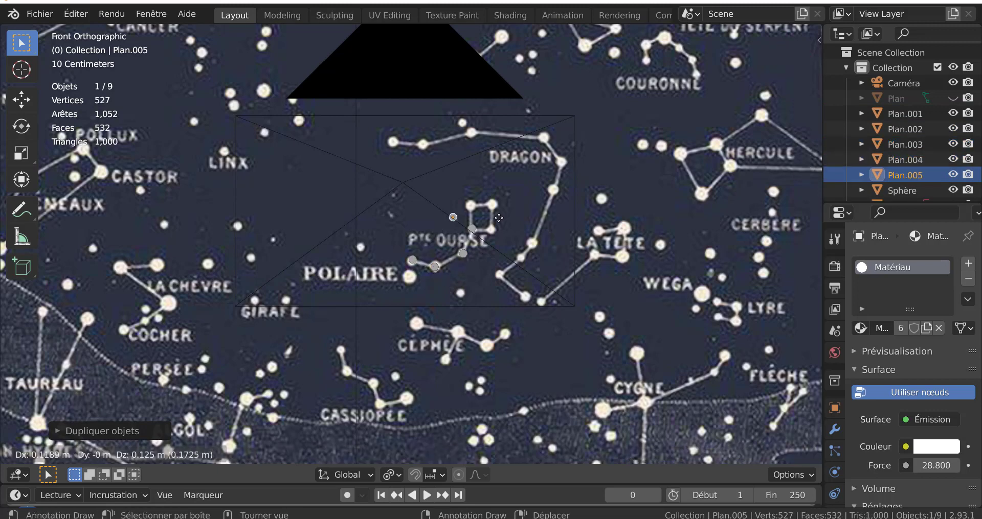
pyautogui.click(515, 206)
pyautogui.hotkey('shift', 'd')
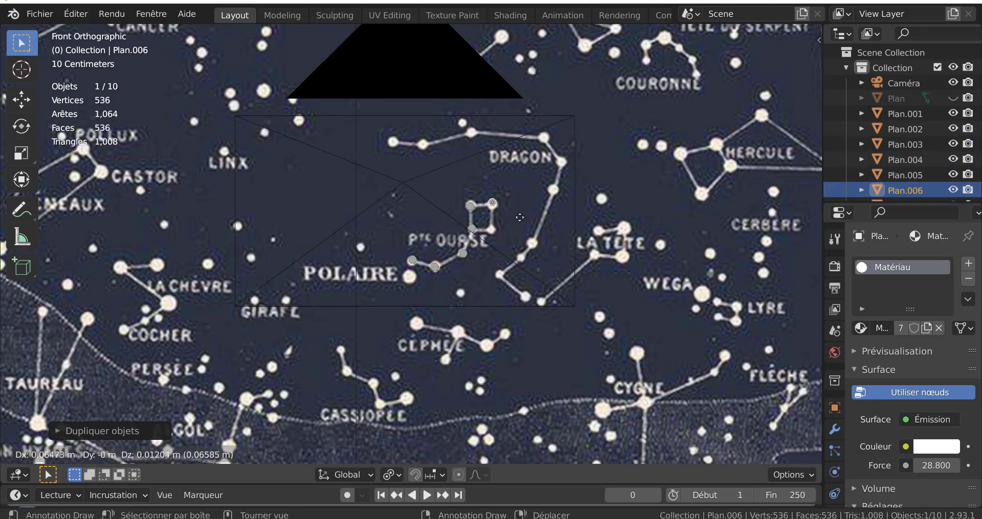
pyautogui.click(520, 217)
pyautogui.hotkey('shift', 'd')
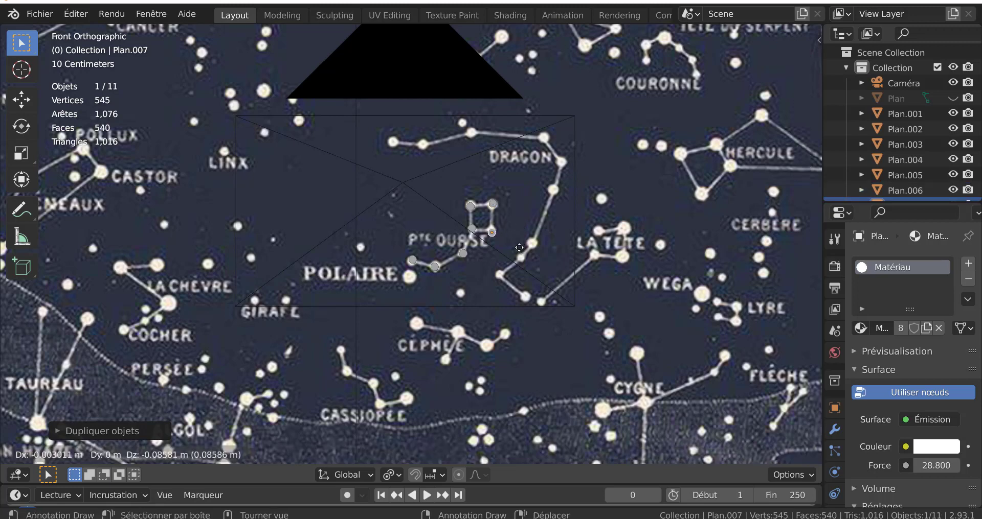
pyautogui.click(517, 247)
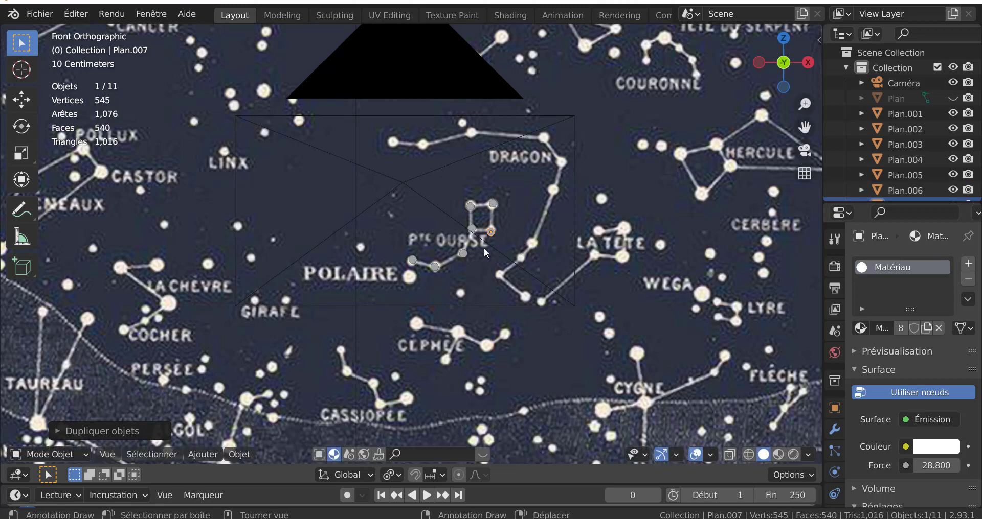
# Hide the camera in the viewport to uncover the Grande Ourse constellation on the chart.
pyautogui.scroll(-1, 549, 255)
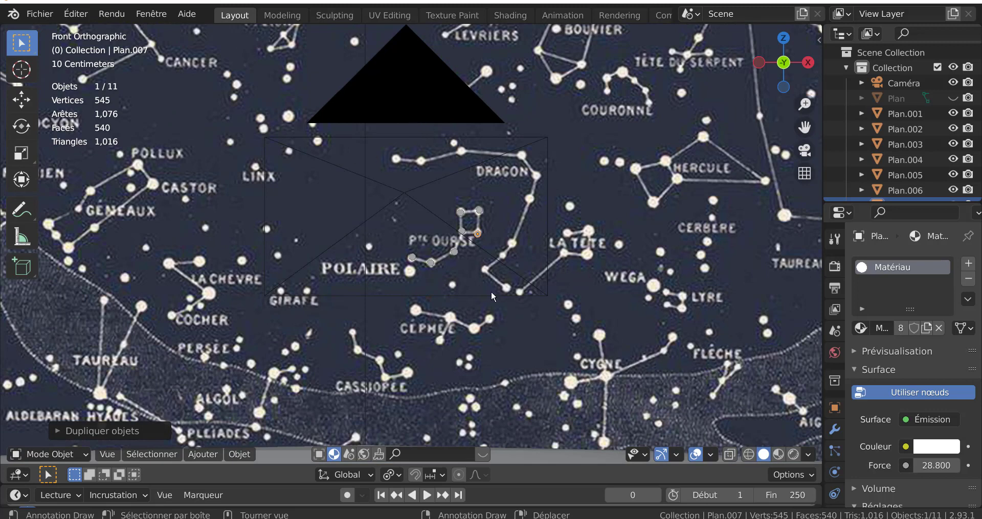
pyautogui.scroll(-1, 491, 298)
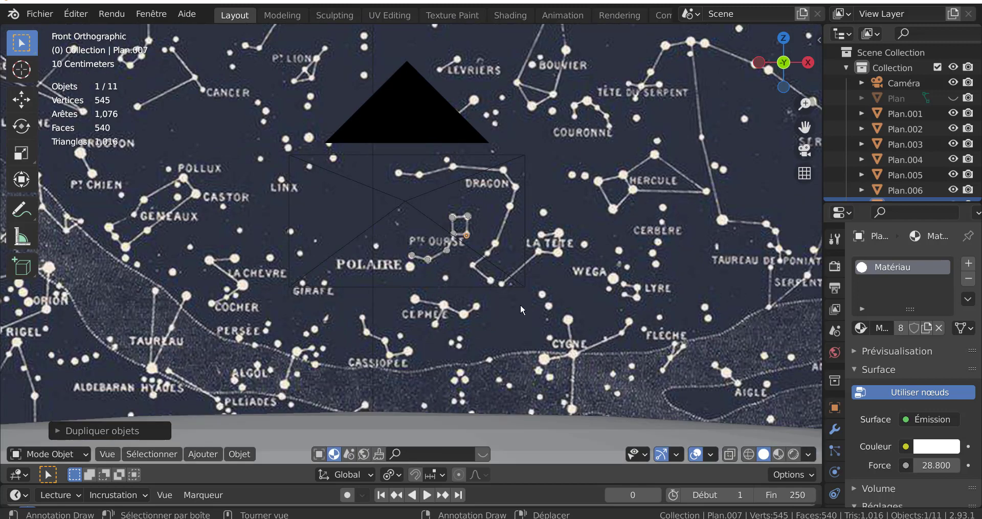
pyautogui.scroll(1, 516, 311)
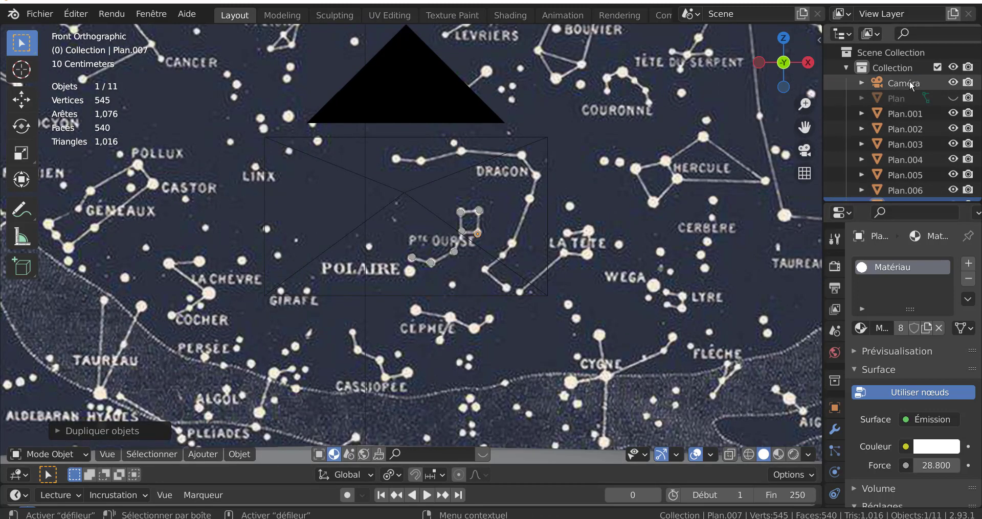
pyautogui.click(953, 82)
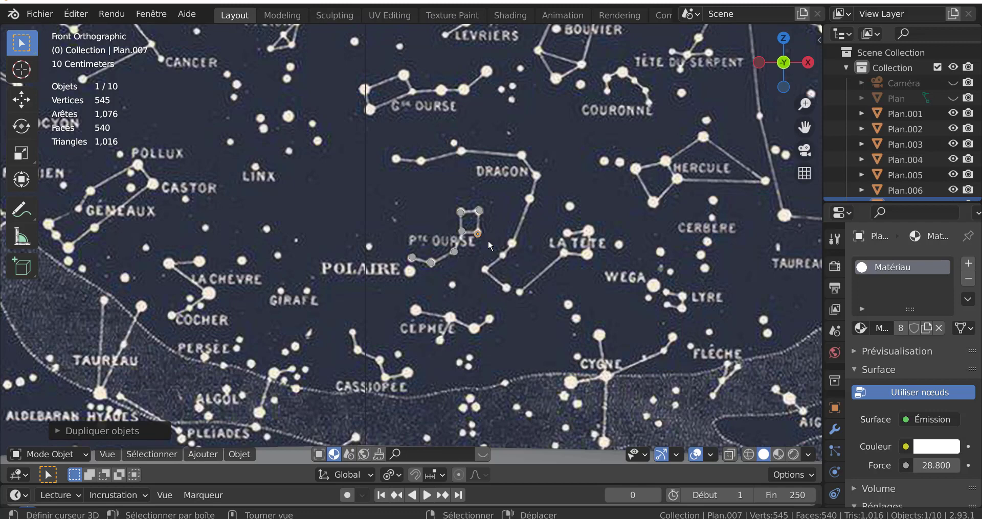
# Duplicate the star onto the four corner stars of the Grande Ourse's body.
pyautogui.hotkey('shift', 'd')
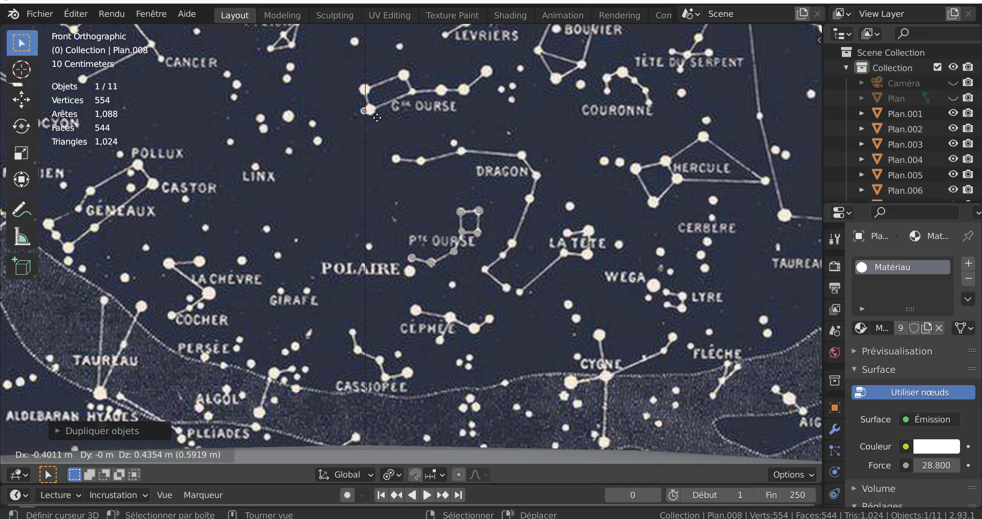
pyautogui.click(382, 115)
pyautogui.hotkey('shift', 'd')
pyautogui.click(373, 96)
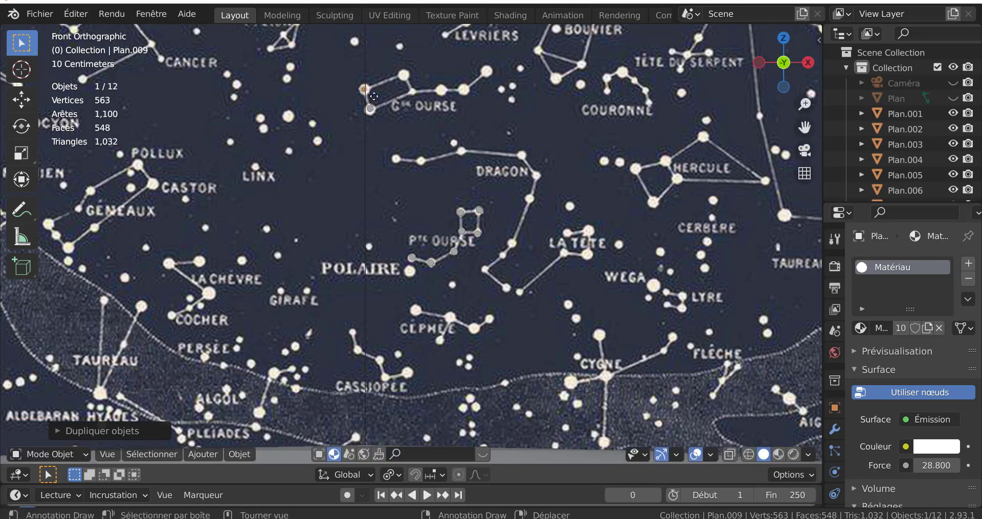
pyautogui.hotkey('shift', 'd')
pyautogui.click(413, 84)
pyautogui.hotkey('shift', 'd')
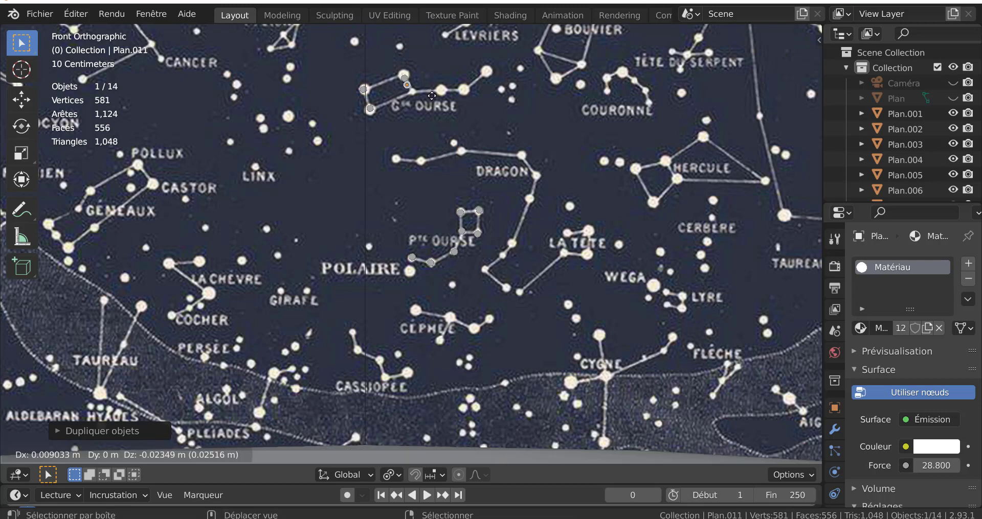
pyautogui.click(436, 102)
# Duplicate the star onto the three tail stars of the Grande Ourse.
pyautogui.hotkey('shift', 'd')
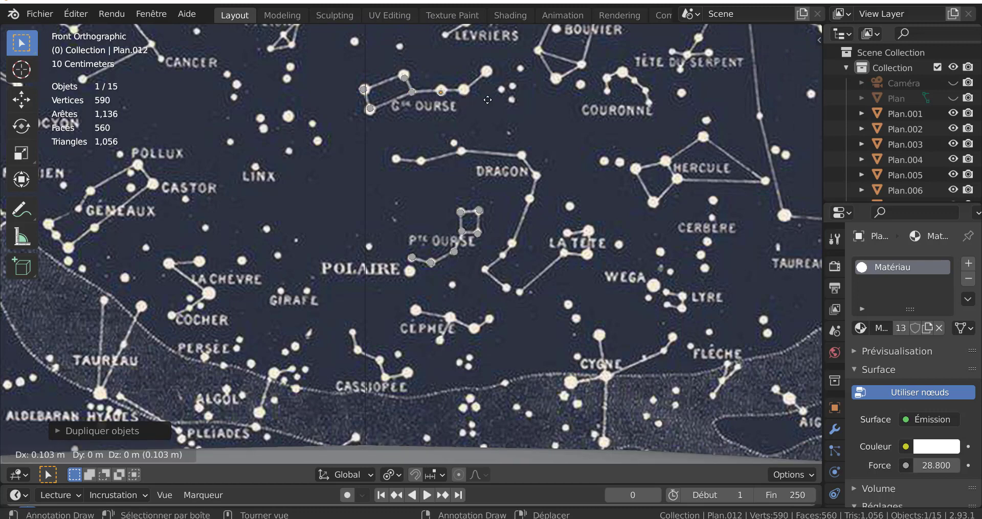
pyautogui.click(488, 100)
pyautogui.hotkey('shift', 'd')
pyautogui.click(542, 77)
pyautogui.hotkey('shift', 'd')
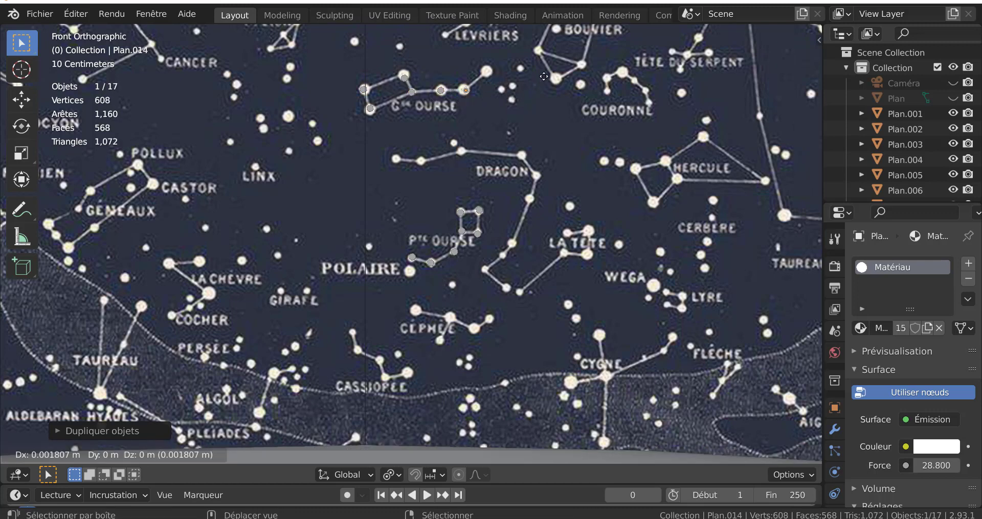
pyautogui.click(565, 59)
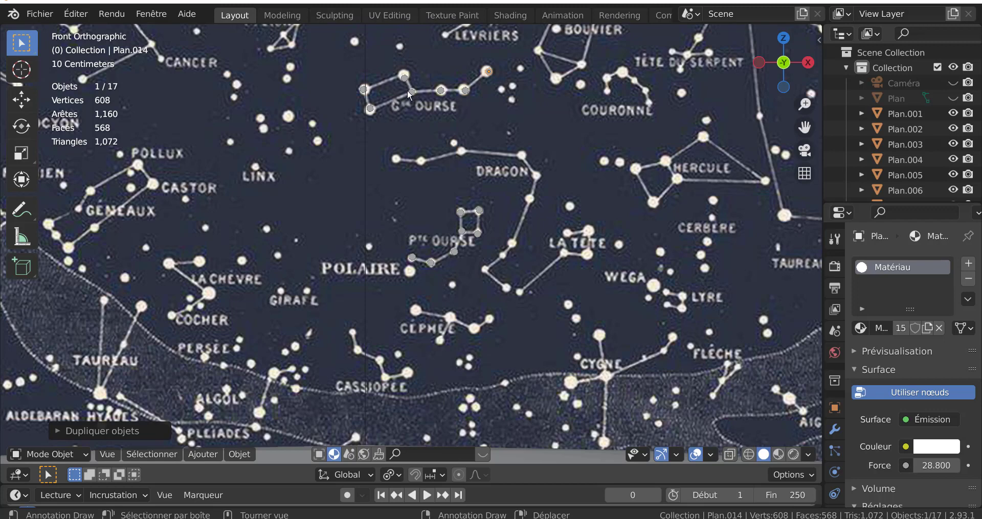
pyautogui.click(445, 72)
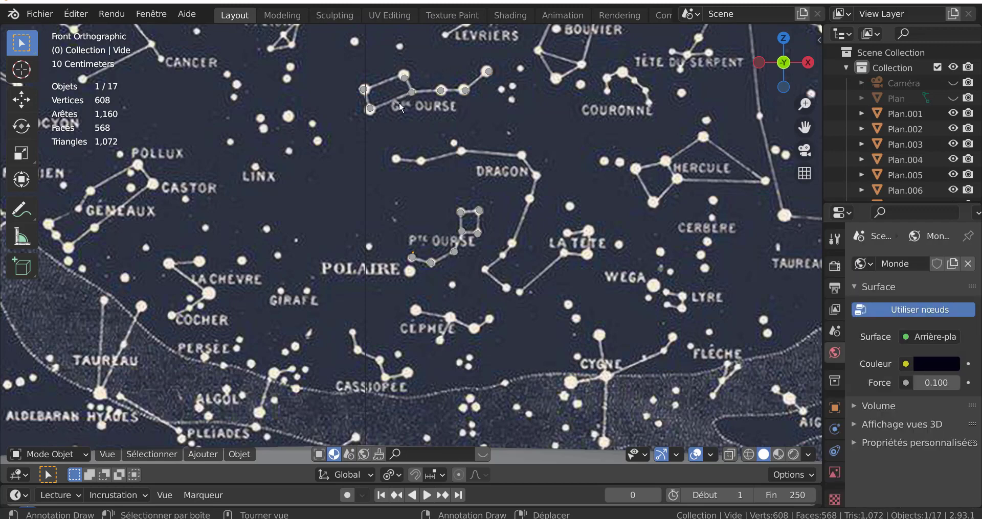
pyautogui.press('c')
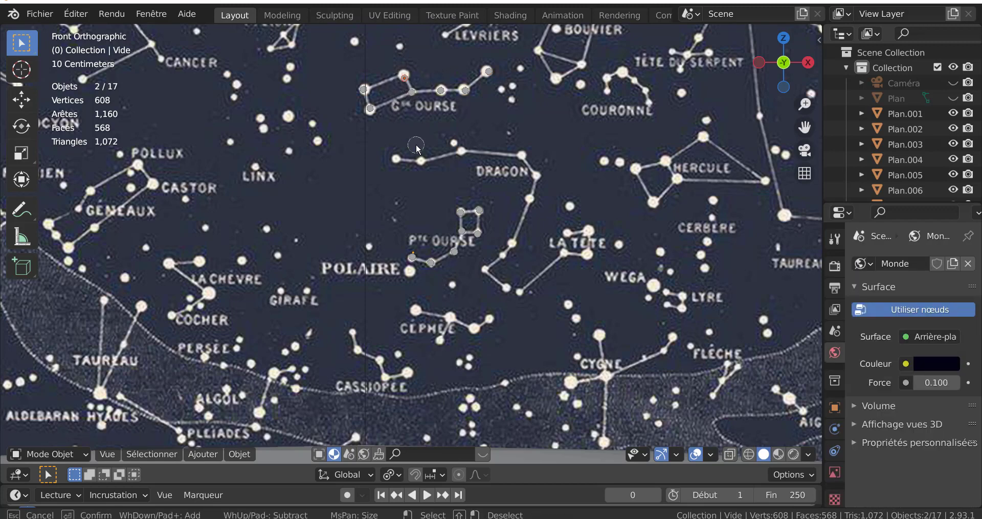
pyautogui.press('Escape')
pyautogui.press('g')
pyautogui.rightClick(438, 146)
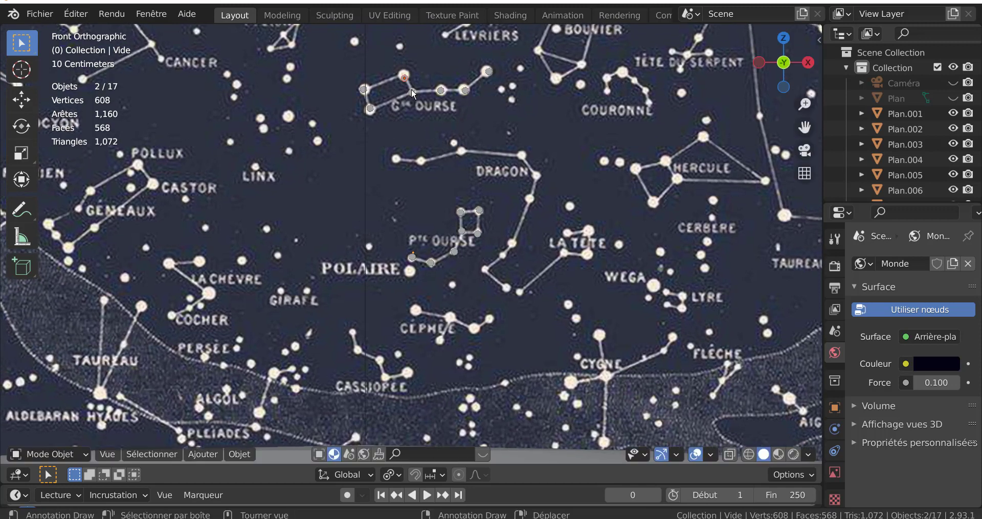
pyautogui.press('g')
pyautogui.rightClick(421, 75)
# Edit the mesh of the star at the Grande Ourse's upper body corner, centering and enlarging it to match the chart.
pyautogui.click(405, 78)
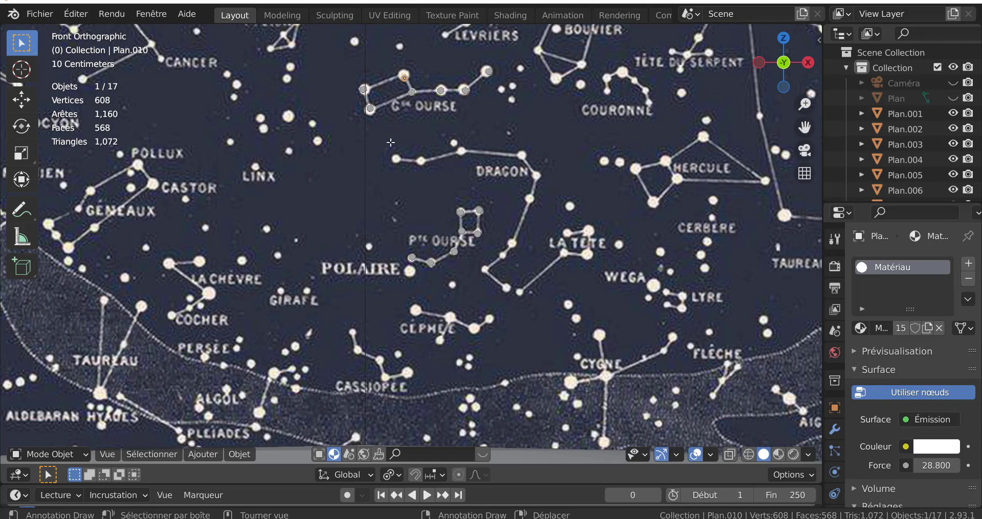
pyautogui.press('Tab')
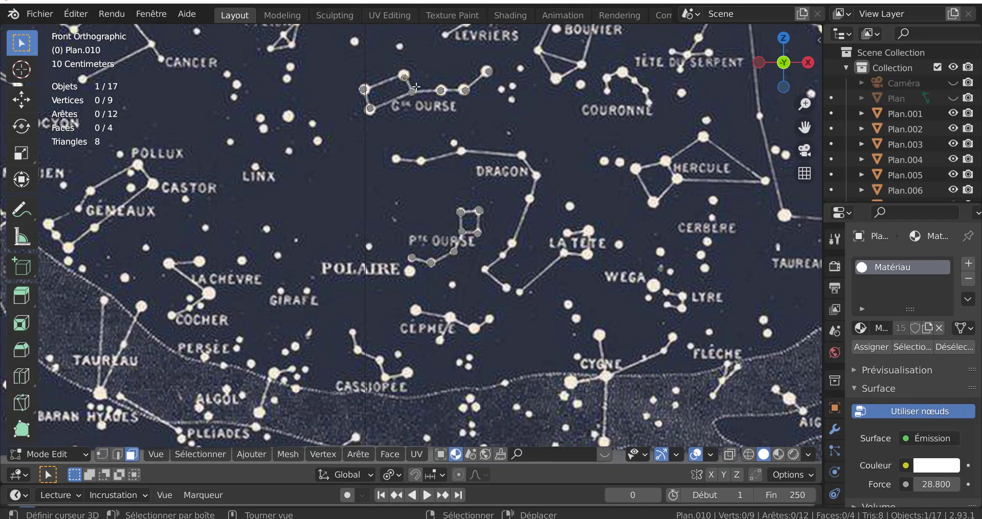
pyautogui.press('c')
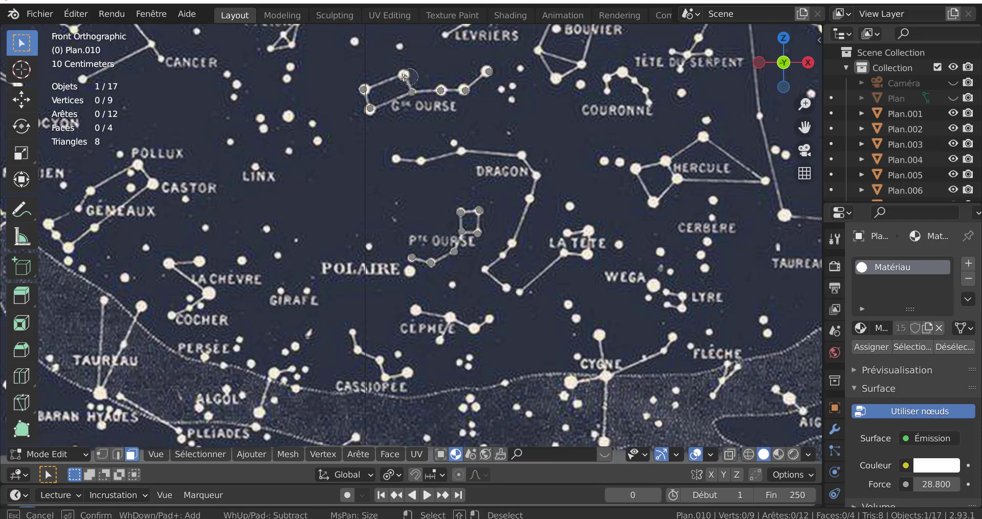
pyautogui.click(405, 78)
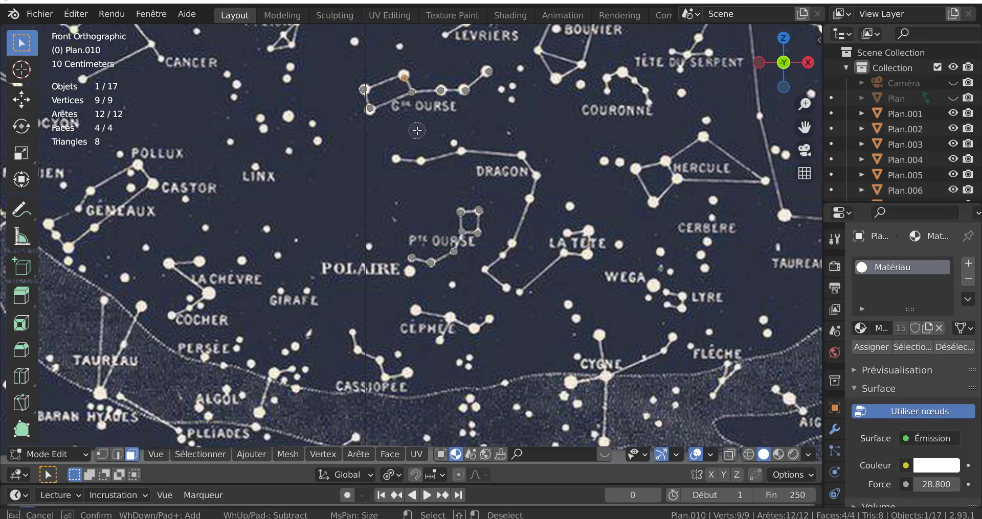
pyautogui.press('Escape')
pyautogui.press('g')
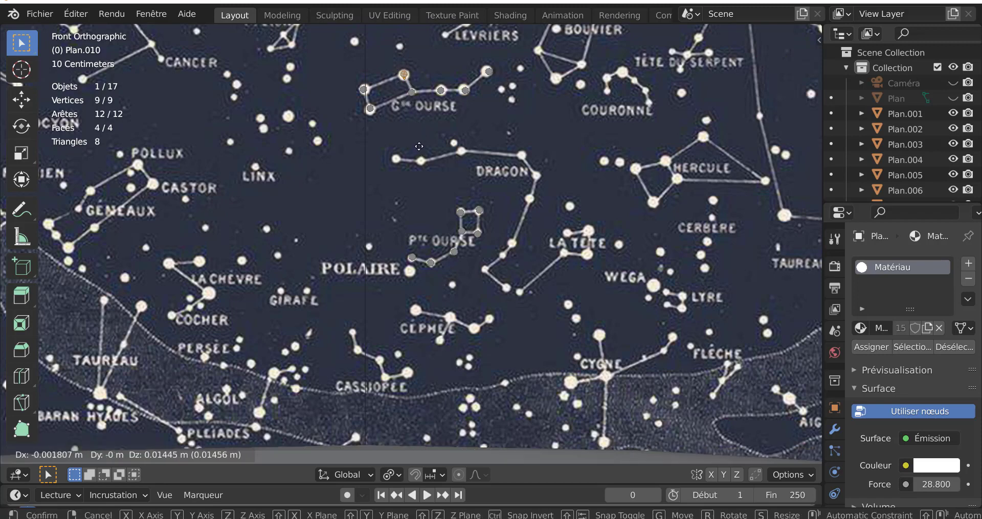
pyautogui.click(418, 146)
pyautogui.press('s')
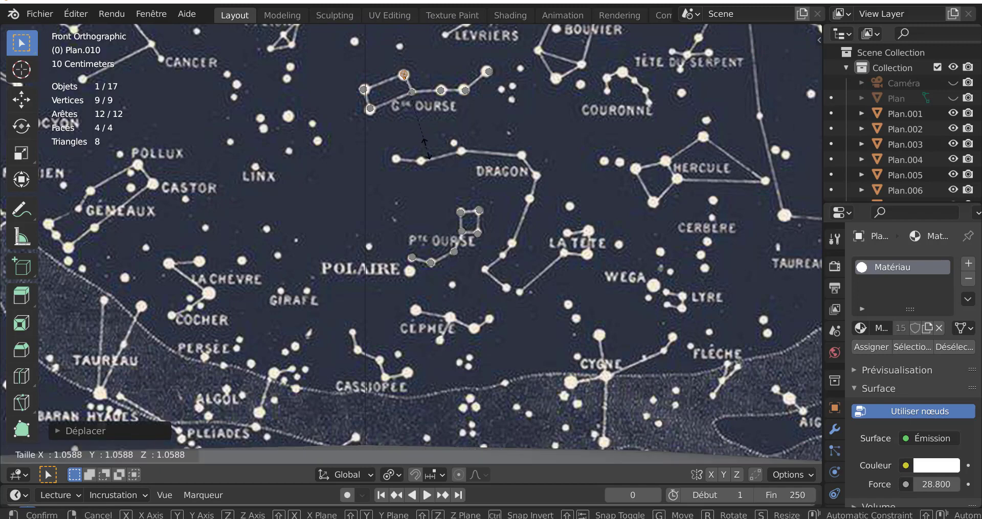
pyautogui.click(466, 166)
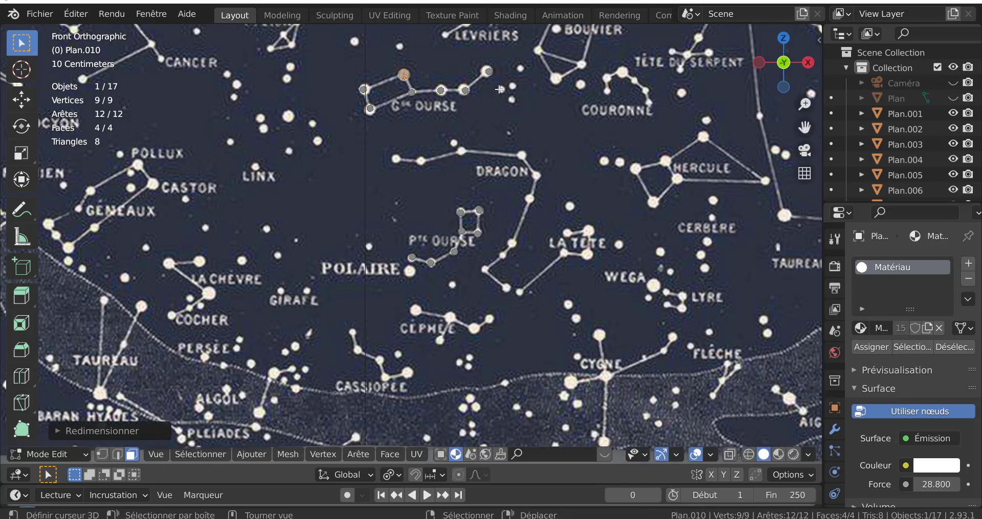
pyautogui.hotkey('alt', 'a')
pyautogui.press('c')
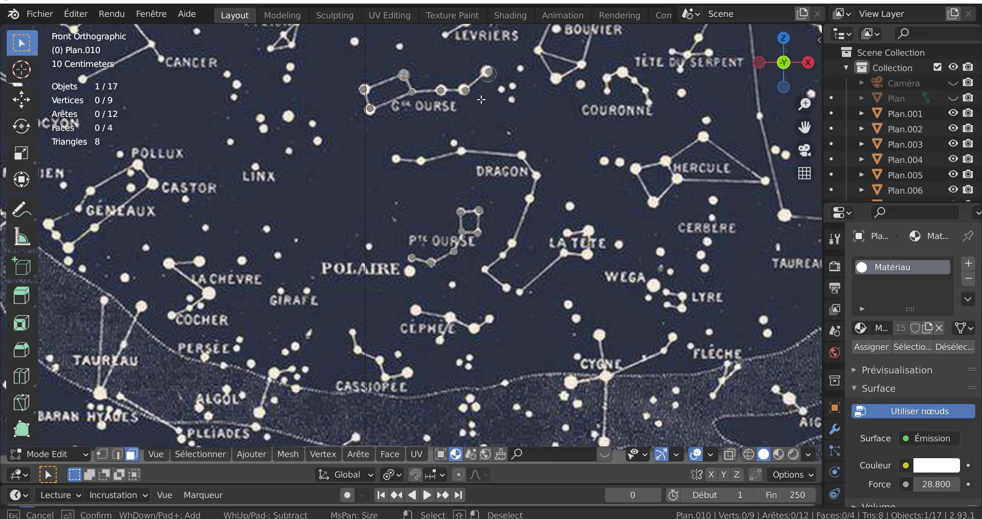
pyautogui.press('Escape')
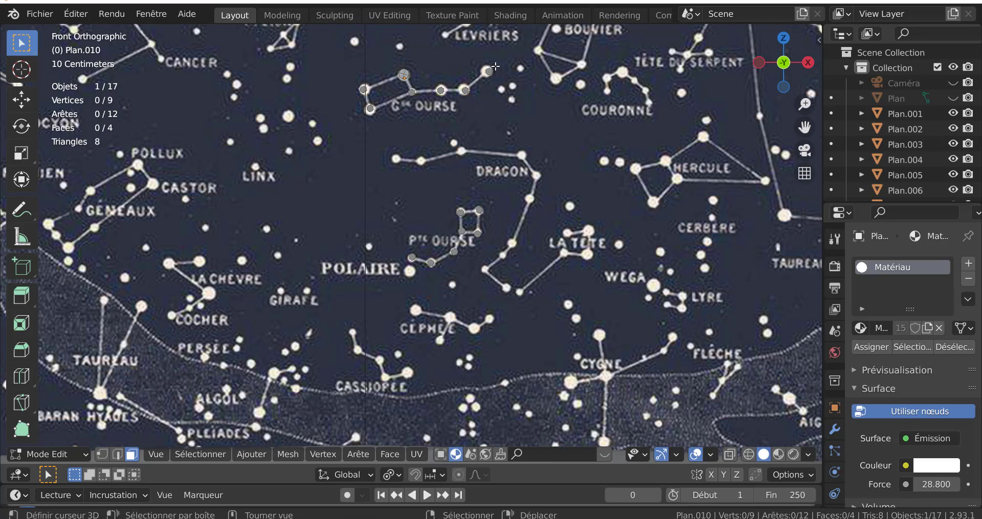
pyautogui.press('c')
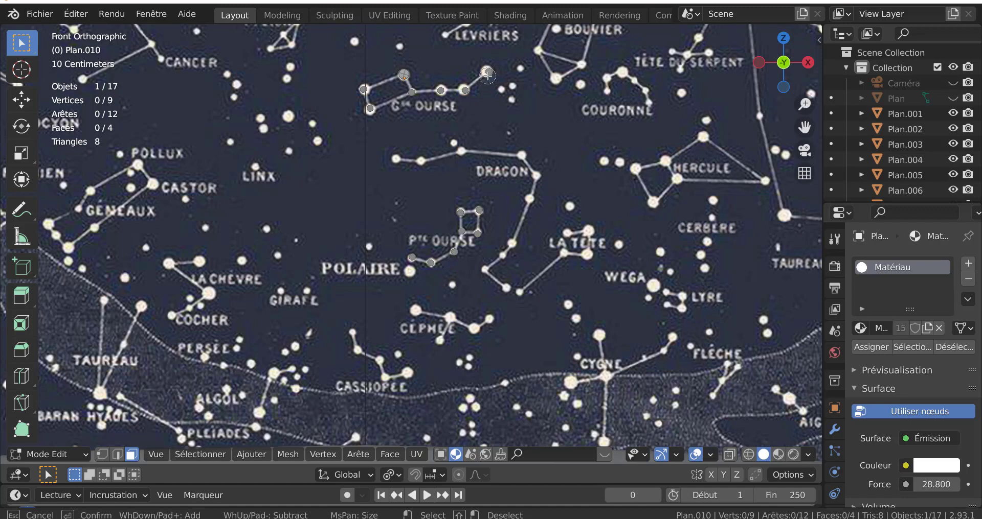
pyautogui.press('Escape')
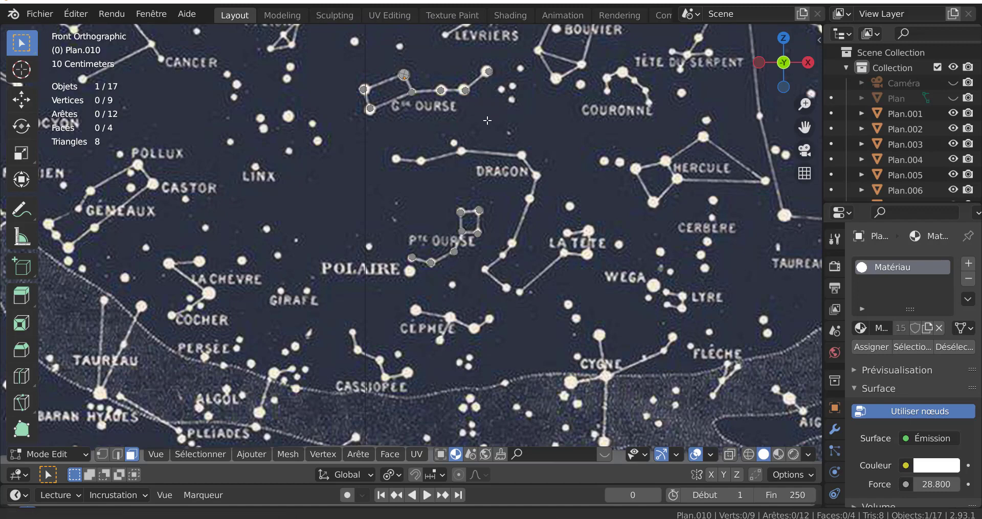
pyautogui.scroll(1, 458, 109)
pyautogui.scroll(1, 479, 75)
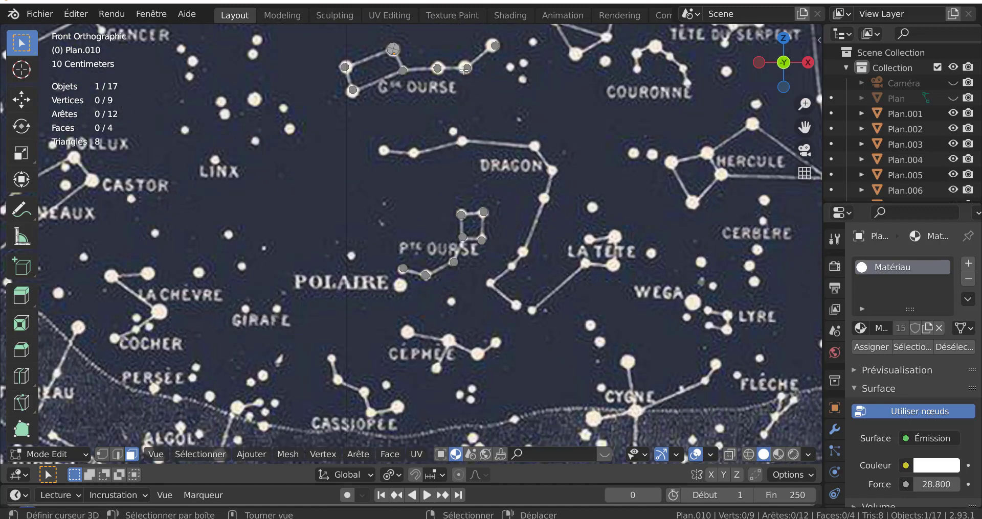
# Select the Grande Ourse's two inner tail stars and the body corner star joining the tail, and open their meshes for editing together.
pyautogui.press('Tab')
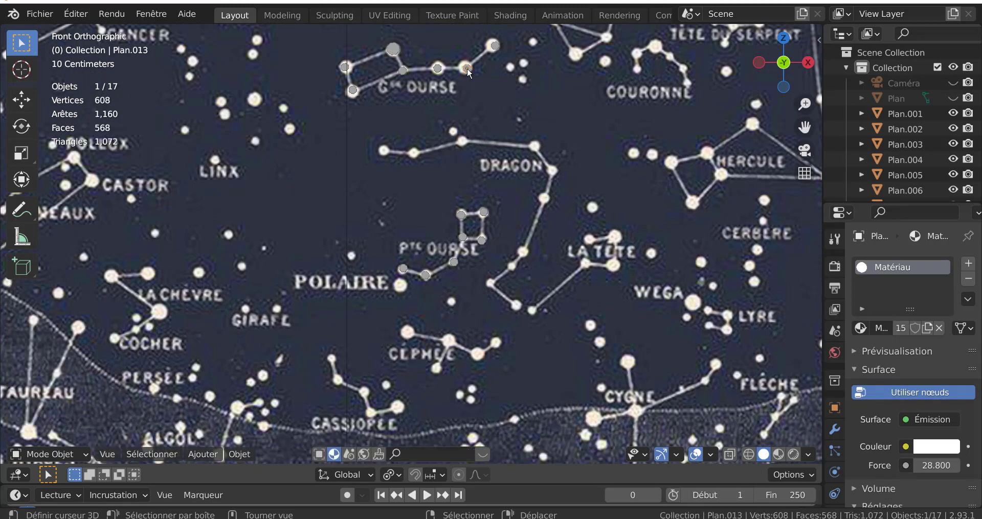
pyautogui.click(469, 72)
pyautogui.press('Tab')
pyautogui.press('Tab')
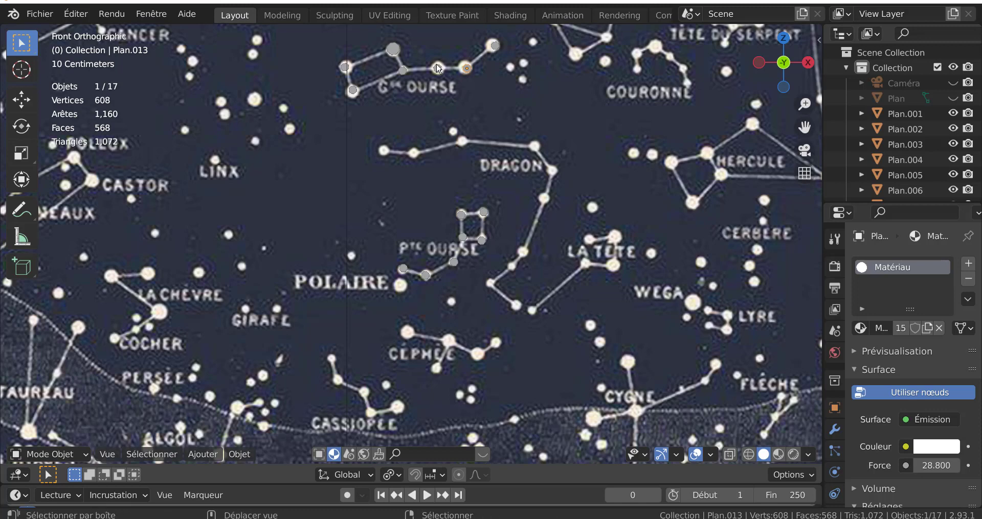
pyautogui.scroll(-2, 440, 81)
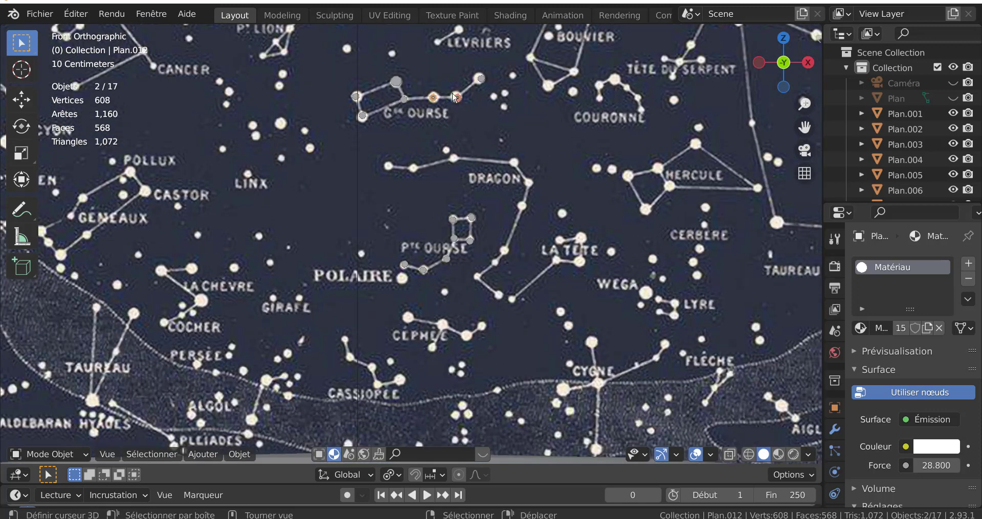
pyautogui.keyDown('shift'); pyautogui.click(404, 99); pyautogui.keyUp('shift')
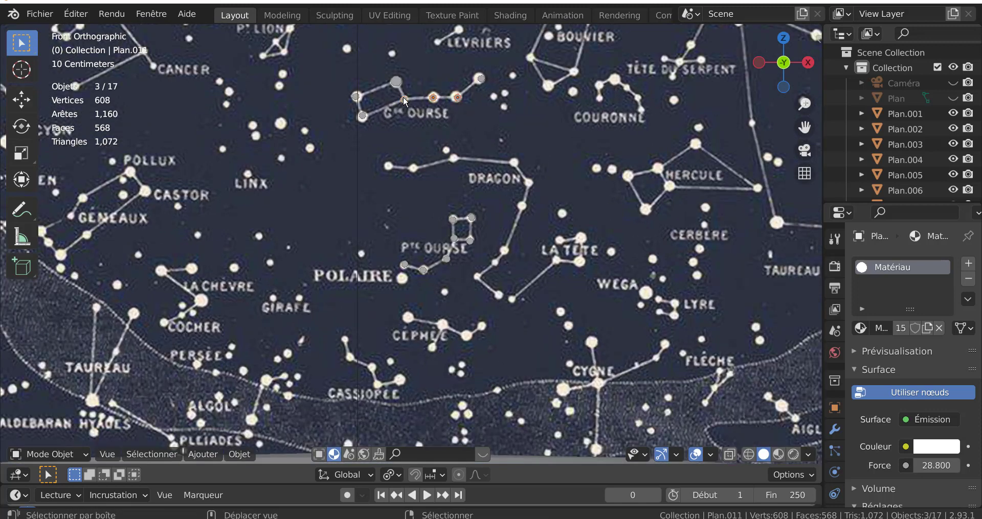
pyautogui.scroll(1, 445, 106)
pyautogui.press('Tab')
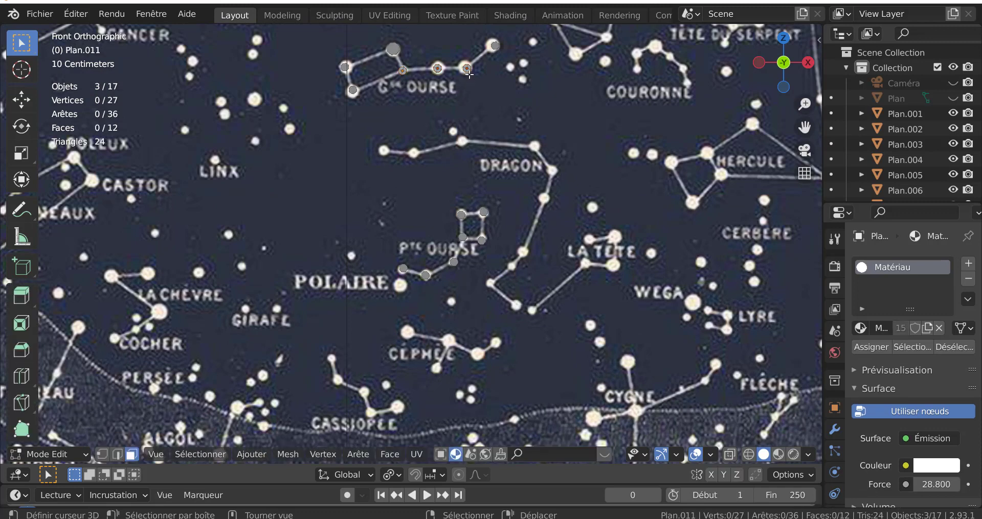
# Center the mesh of the Grande Ourse's second-to-last tail star on its chart mark and enlarge it to match, then leave mesh editing.
pyautogui.click(467, 68)
pyautogui.hotkey('alt', 'a')
pyautogui.press('c')
pyautogui.click(467, 67)
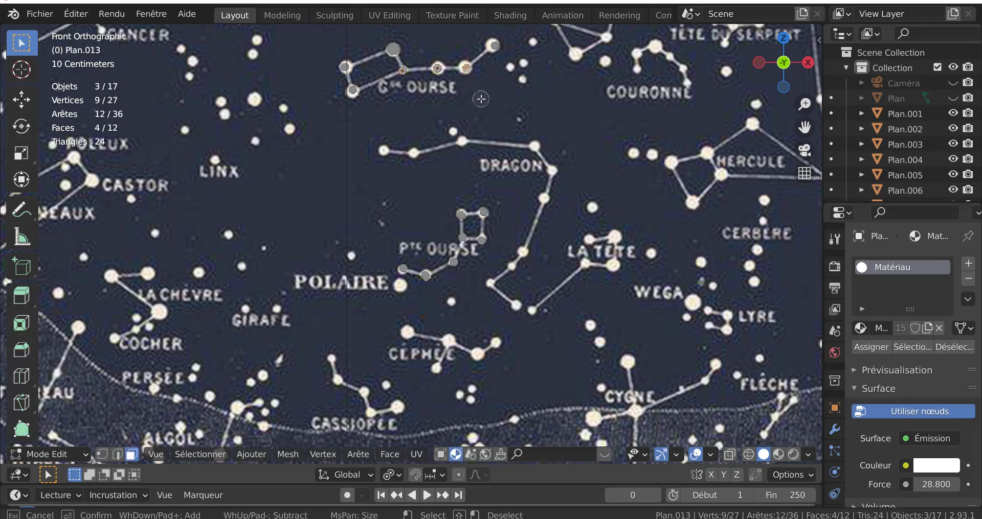
pyautogui.rightClick(481, 99)
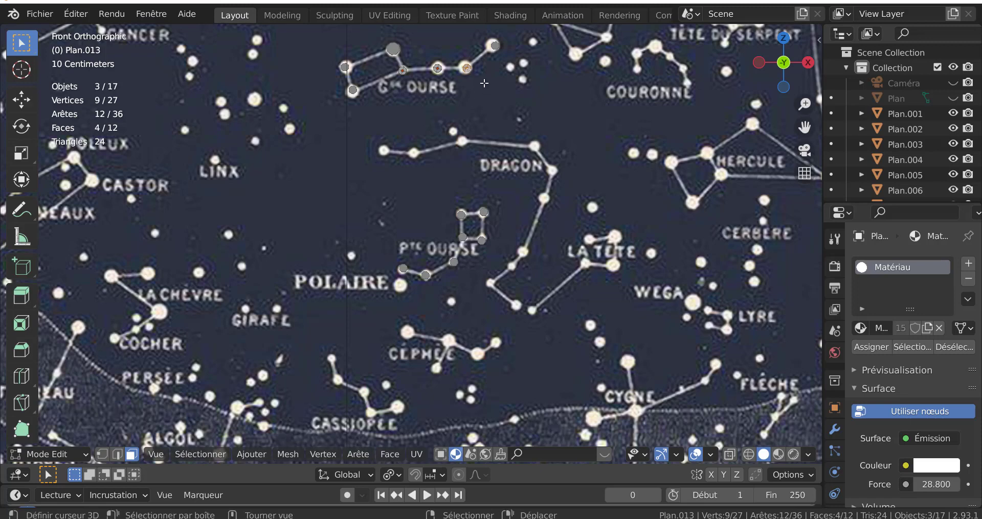
pyautogui.press('g')
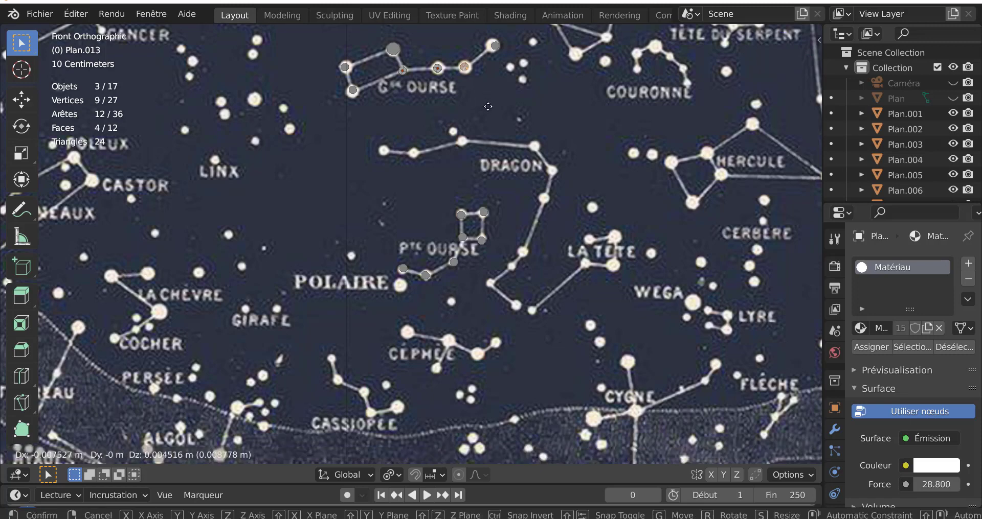
pyautogui.click(491, 107)
pyautogui.press('s')
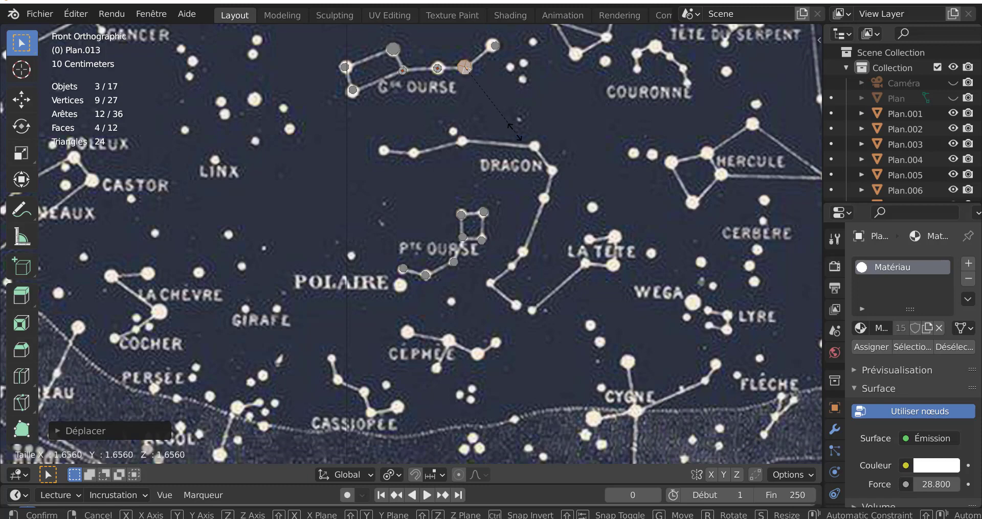
pyautogui.click(469, 109)
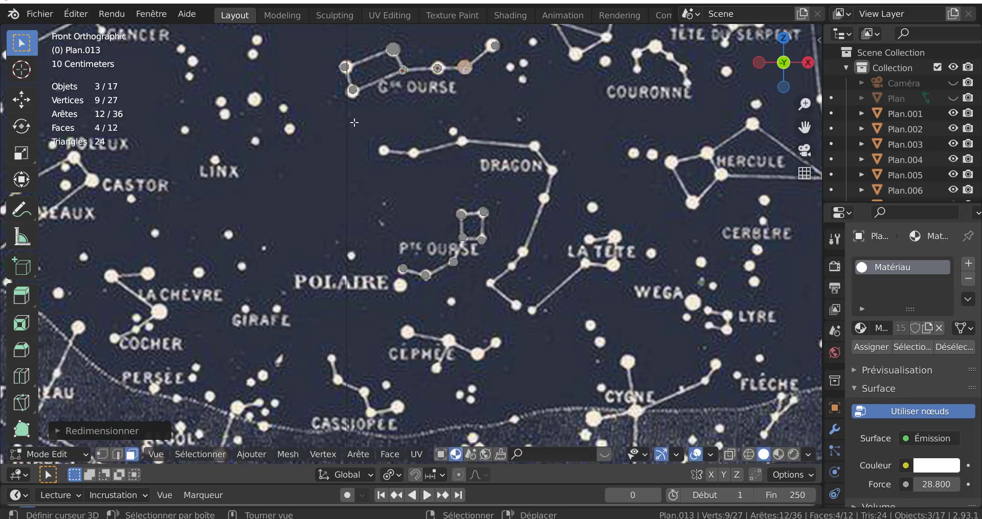
pyautogui.scroll(-1, 354, 123)
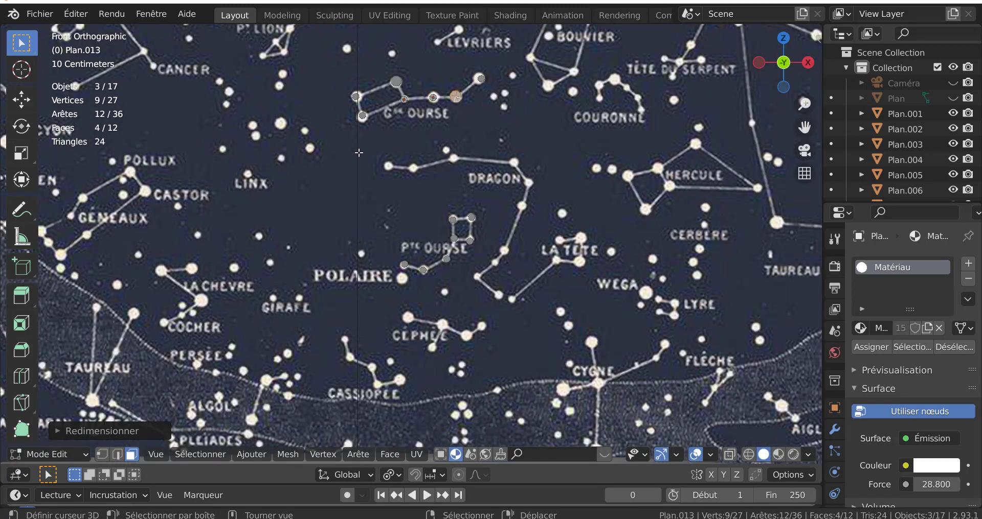
pyautogui.press('Tab')
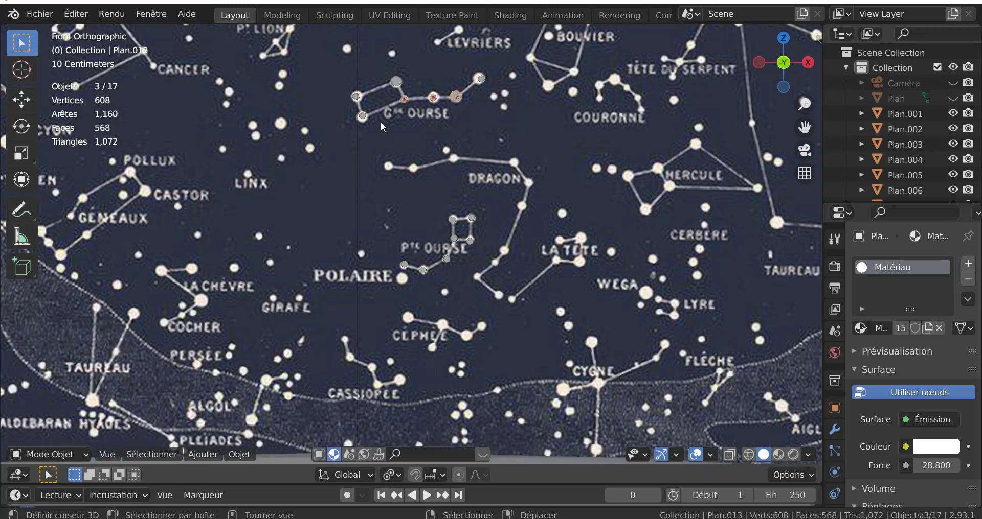
# Expand the scene's object list and hide the constellation chart image Vide in the viewport.
pyautogui.scroll(-3, 345, 215)
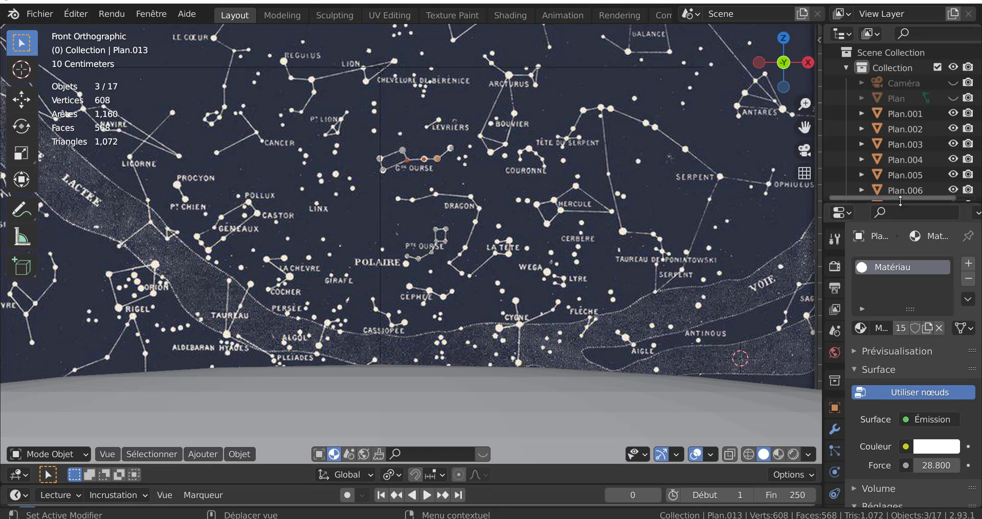
pyautogui.moveTo(900, 201); pyautogui.dragTo(901, 383)
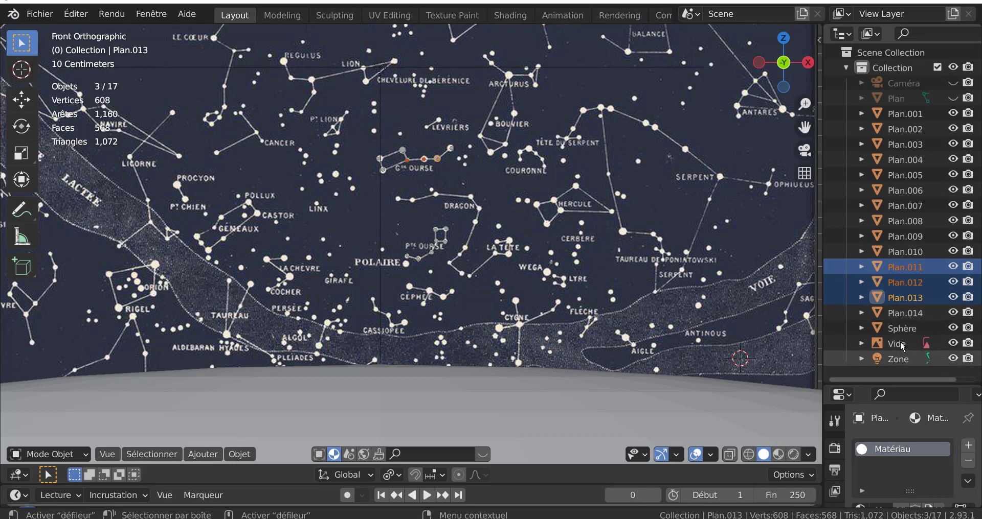
pyautogui.click(953, 343)
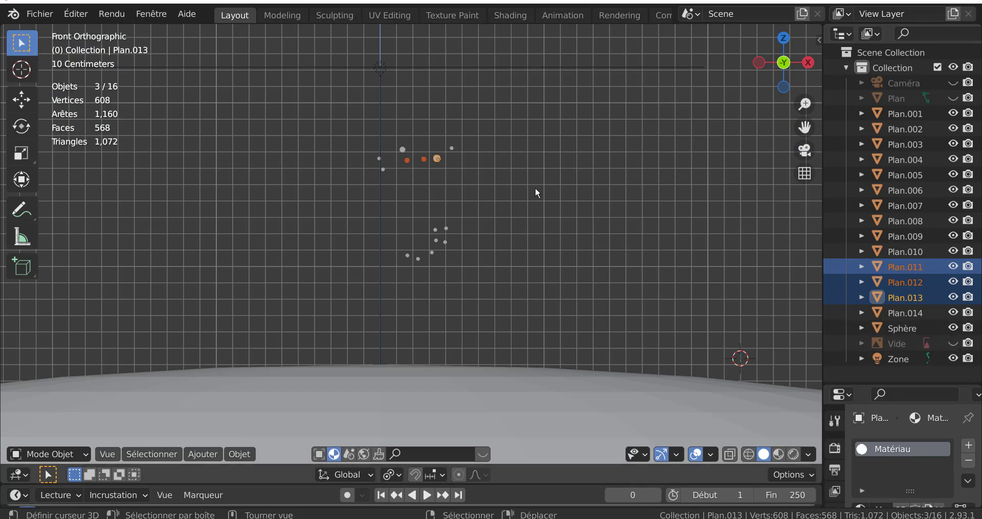
pyautogui.scroll(3, 480, 124)
pyautogui.press('Tab')
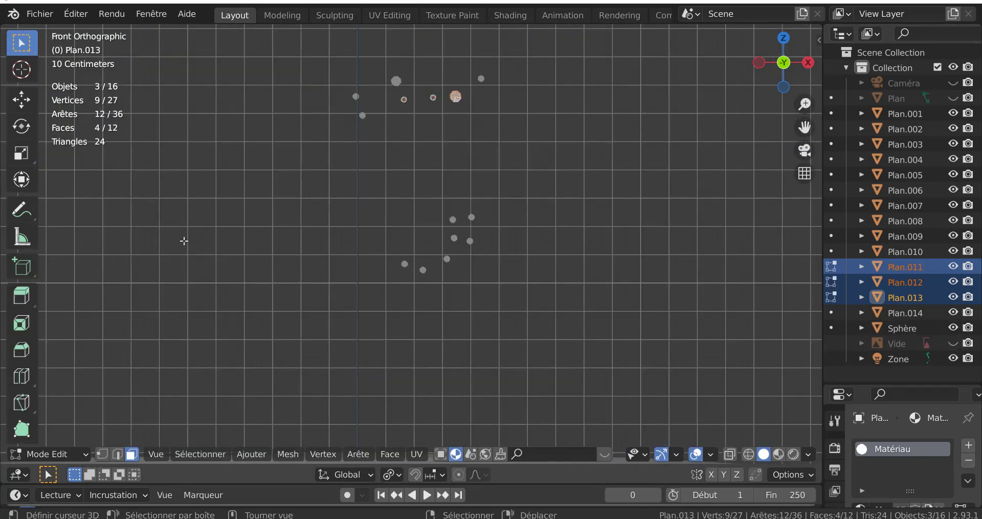
pyautogui.press('Tab')
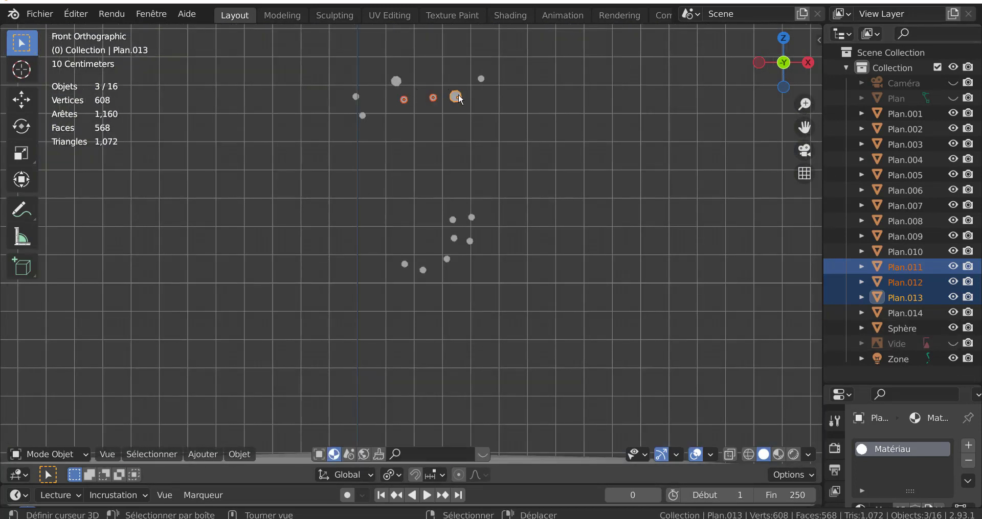
pyautogui.hotkey('alt', 'a')
pyautogui.click(433, 97)
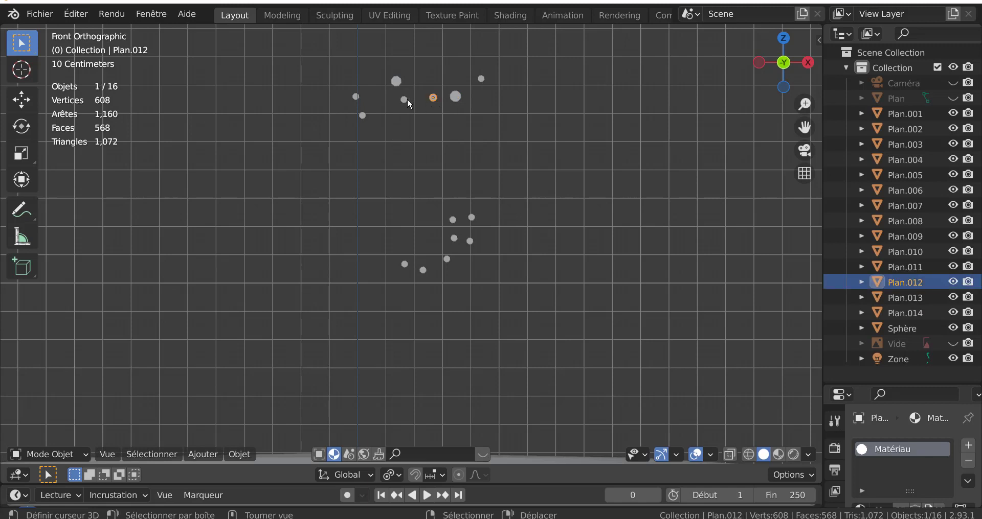
pyautogui.click(405, 100)
pyautogui.keyDown('shift'); pyautogui.click(388, 86); pyautogui.keyUp('shift')
pyautogui.keyDown('shift'); pyautogui.click(356, 97); pyautogui.keyUp('shift')
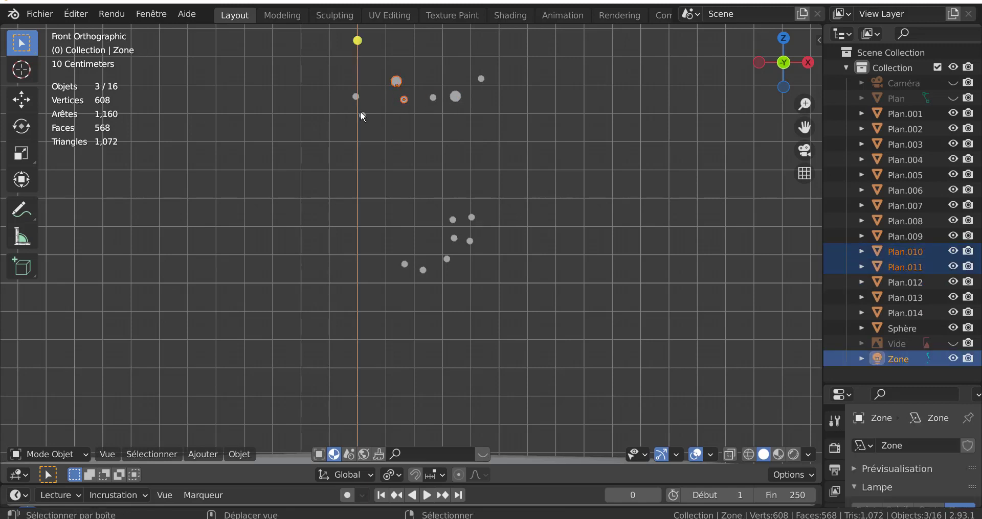
# Select all fourteen star discs, Plan.001 to Plan.014, in the upper and lower groups and join them into one object.
pyautogui.click(357, 96)
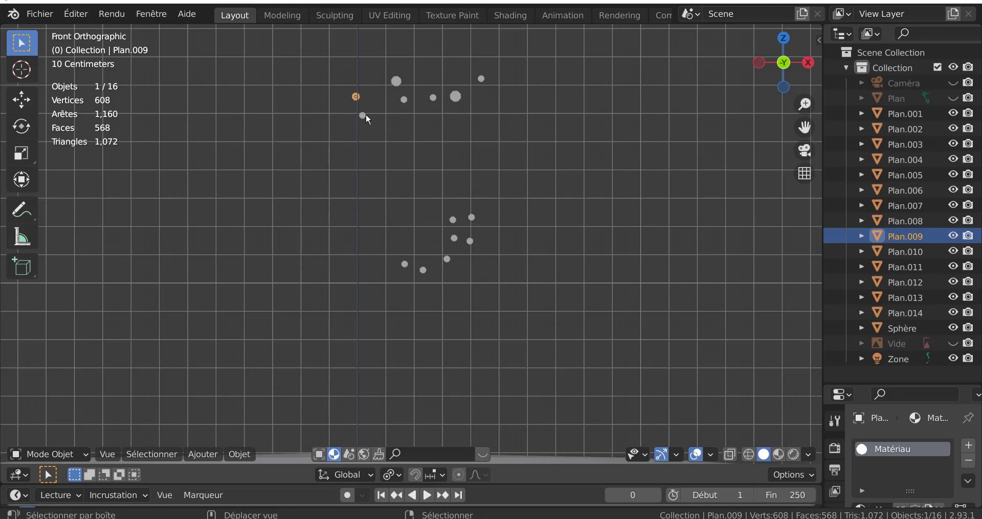
pyautogui.keyDown('shift'); pyautogui.click(364, 115); pyautogui.keyUp('shift')
pyautogui.keyDown('shift'); pyautogui.click(408, 99); pyautogui.keyUp('shift')
pyautogui.keyDown('shift'); pyautogui.click(397, 83); pyautogui.keyUp('shift')
pyautogui.keyDown('shift'); pyautogui.click(433, 98); pyautogui.keyUp('shift')
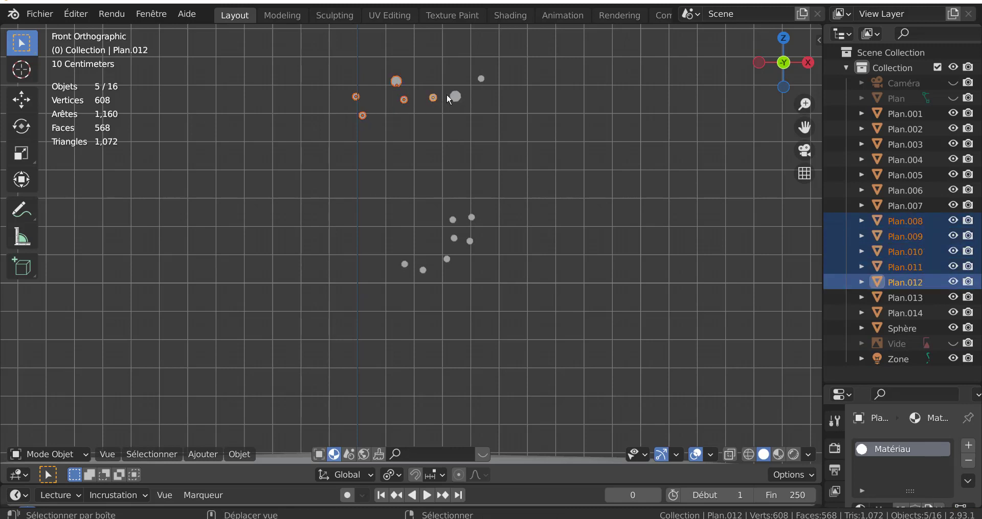
pyautogui.keyDown('shift'); pyautogui.click(455, 97); pyautogui.keyUp('shift')
pyautogui.keyDown('shift'); pyautogui.click(481, 79); pyautogui.keyUp('shift')
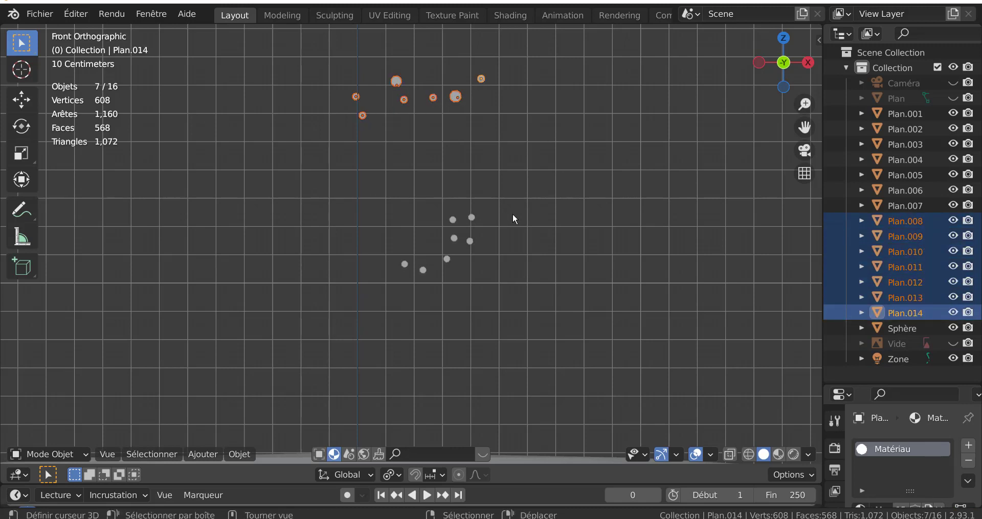
pyautogui.press('c')
pyautogui.moveTo(476, 213)
pyautogui.mouseDown()
pyautogui.moveTo(477, 244)
pyautogui.moveTo(406, 276)
pyautogui.moveTo(401, 261)
pyautogui.mouseUp()
pyautogui.press('Escape')
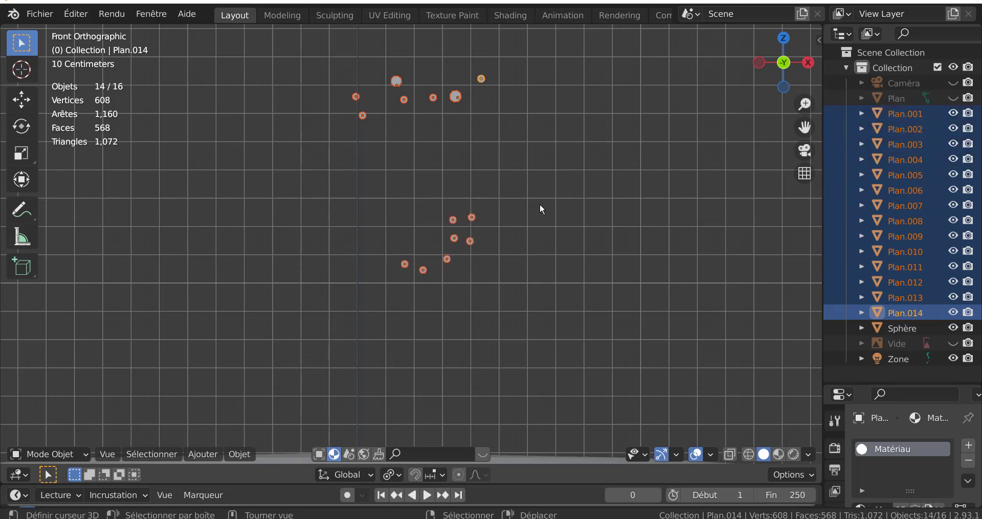
pyautogui.hotkey('ctrl', 'j')
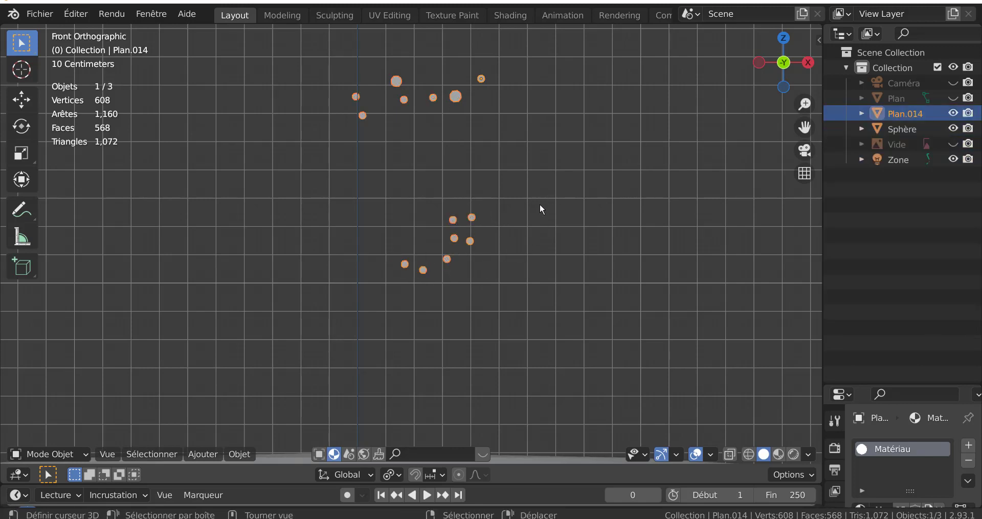
# Put the joined star object Plan.014 in Edit mode and show the viewport with rendered shading.
pyautogui.press('Tab')
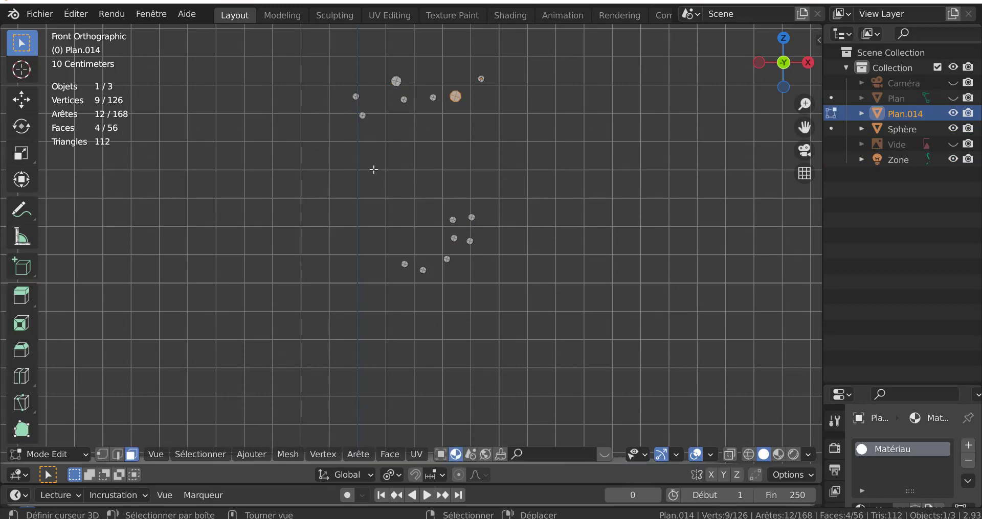
pyautogui.press('Tab')
pyautogui.press('Tab')
pyautogui.click(793, 454)
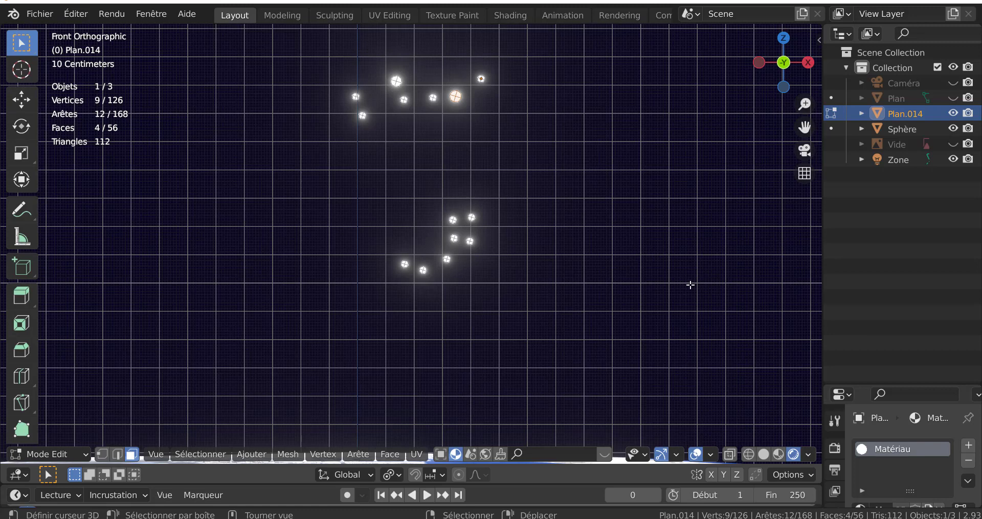
# Return to Object mode, reveal all hidden objects, and hide only the Vide star-map reference image again.
pyautogui.hotkey('alt', 'h')
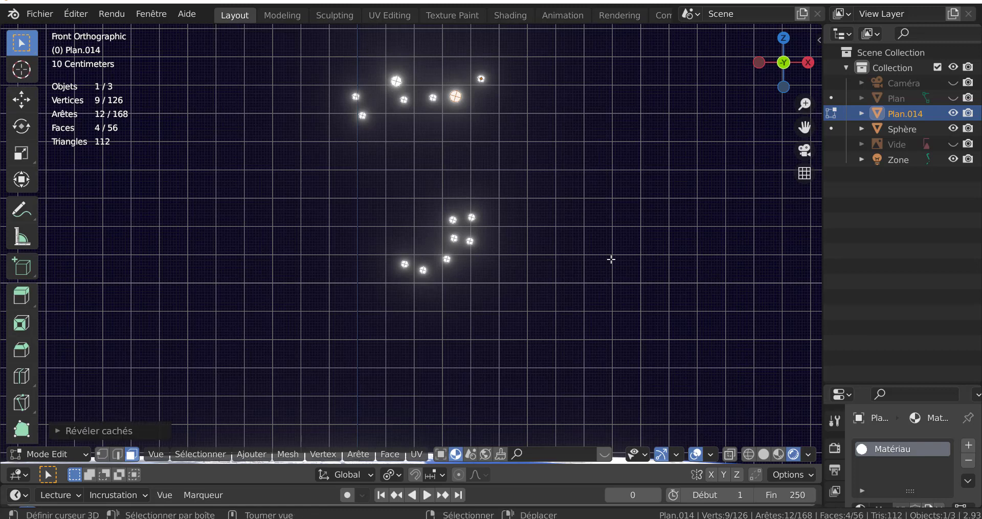
pyautogui.press('Tab')
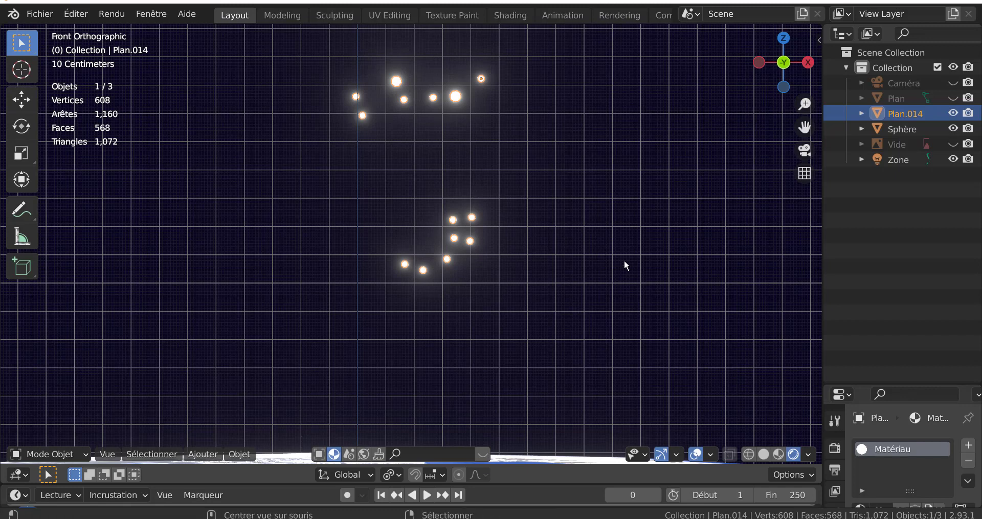
pyautogui.hotkey('alt', 'h')
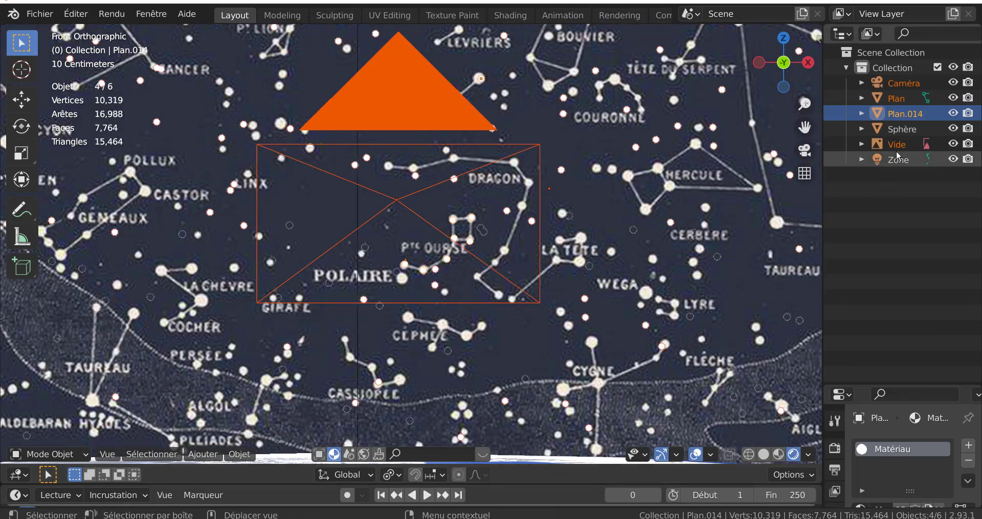
pyautogui.click(952, 144)
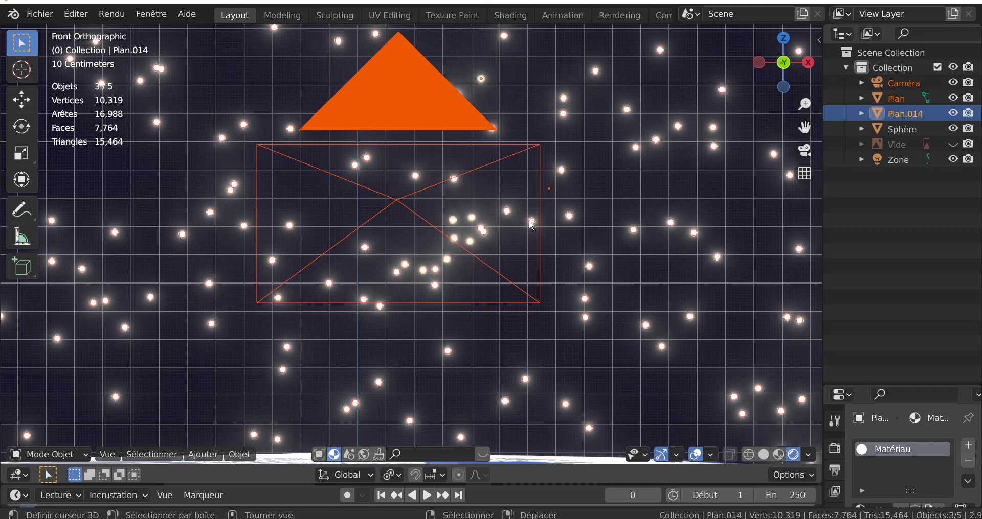
# Select the scattered star object Plan and rename it as costelleation.
pyautogui.click(514, 247)
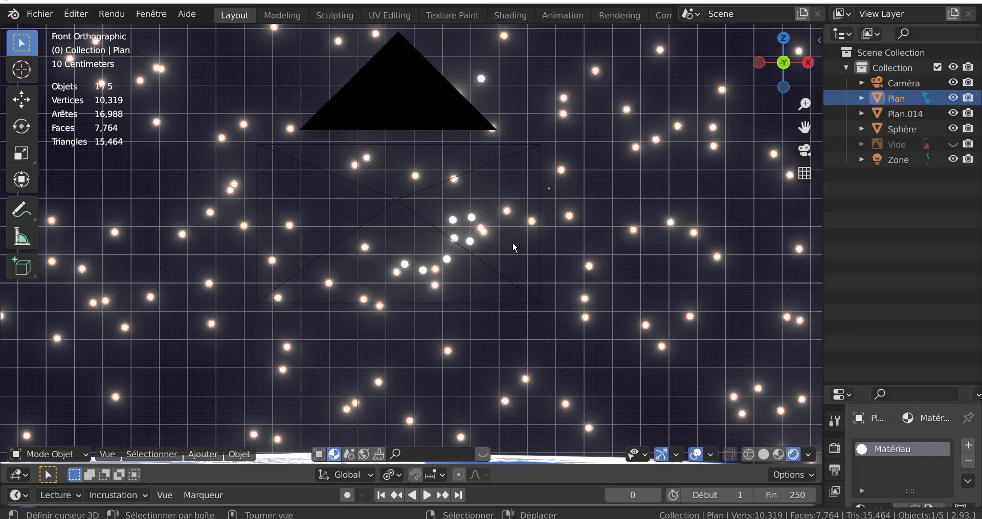
pyautogui.doubleClick(900, 101)
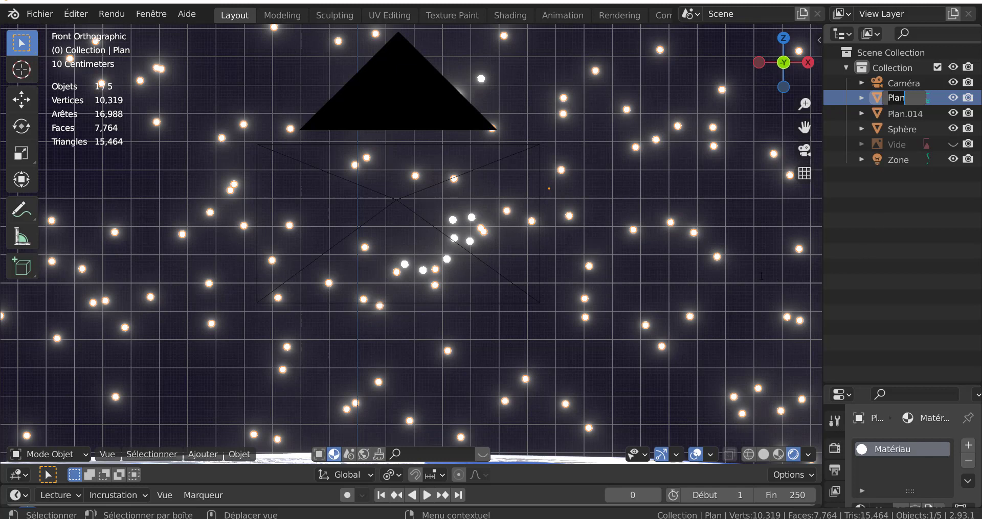
pyautogui.write('cos')
pyautogui.write('tellea')
pyautogui.write('tion')
pyautogui.press('Return')
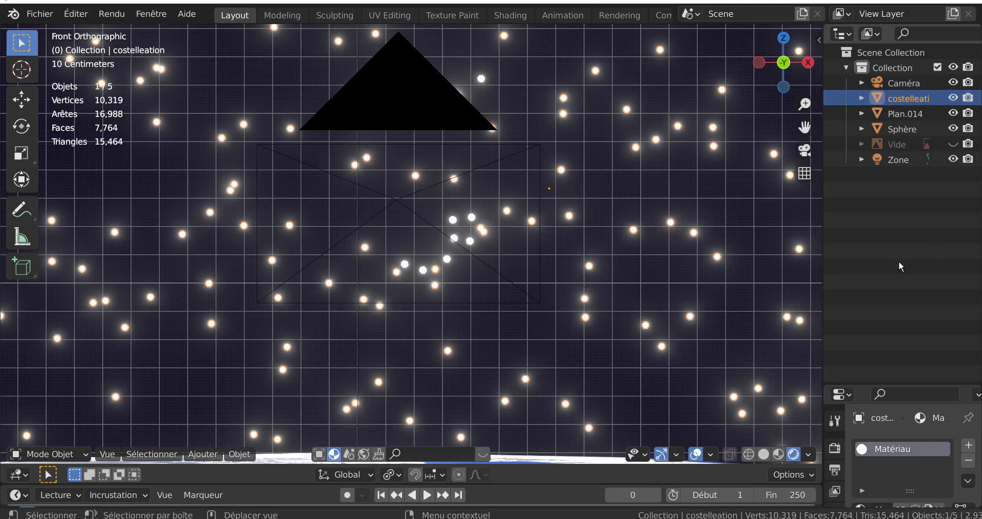
# Rename the scattered star object as constellations.
pyautogui.doubleClick(905, 99)
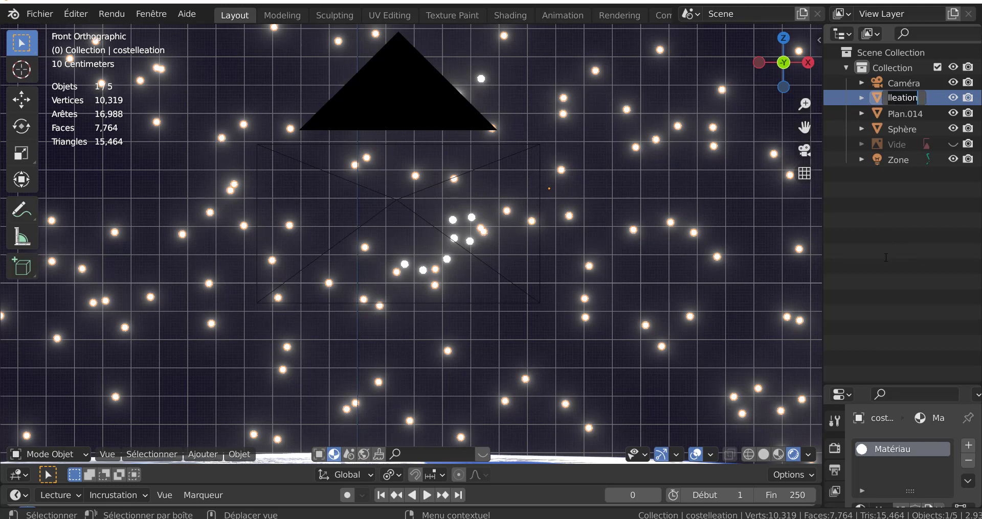
pyautogui.press('BackSpace')
pyautogui.write('con')
pyautogui.write('stelleatio')
pyautogui.write('n')
pyautogui.write('s')
pyautogui.press('Return')
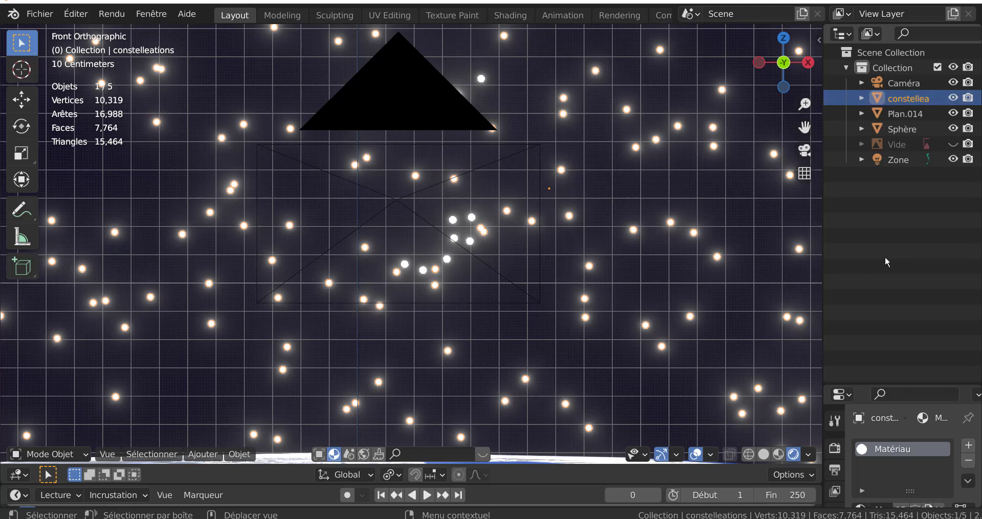
pyautogui.doubleClick(915, 98)
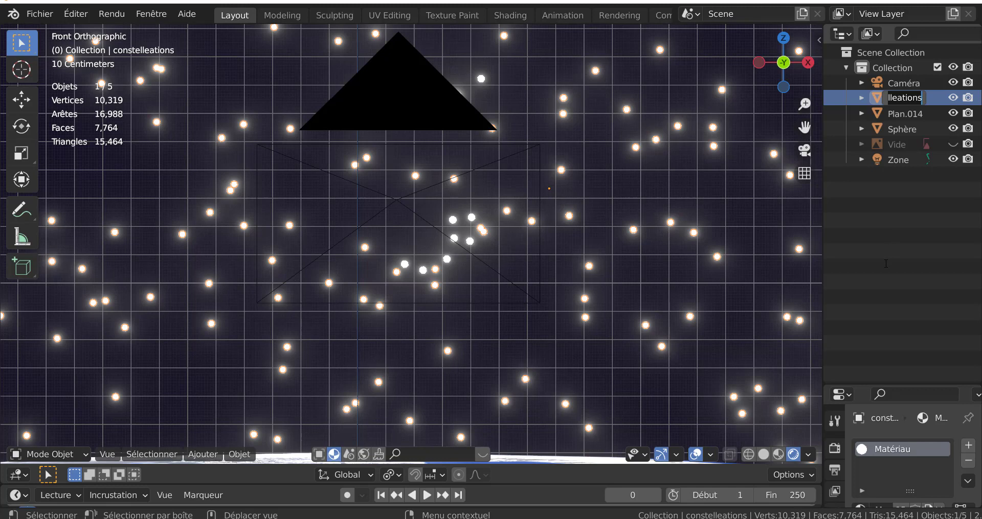
pyautogui.press('End')
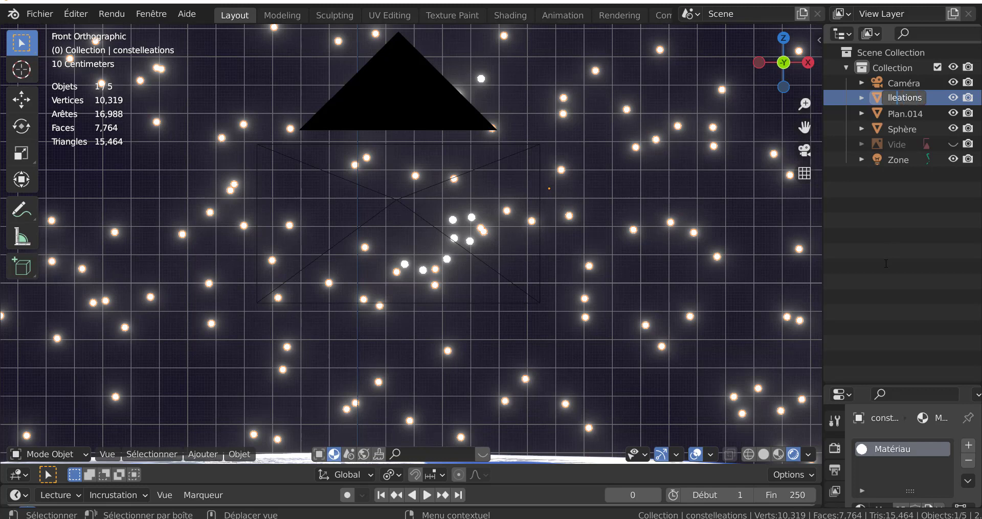
pyautogui.press('BackSpace')
pyautogui.press('Return')
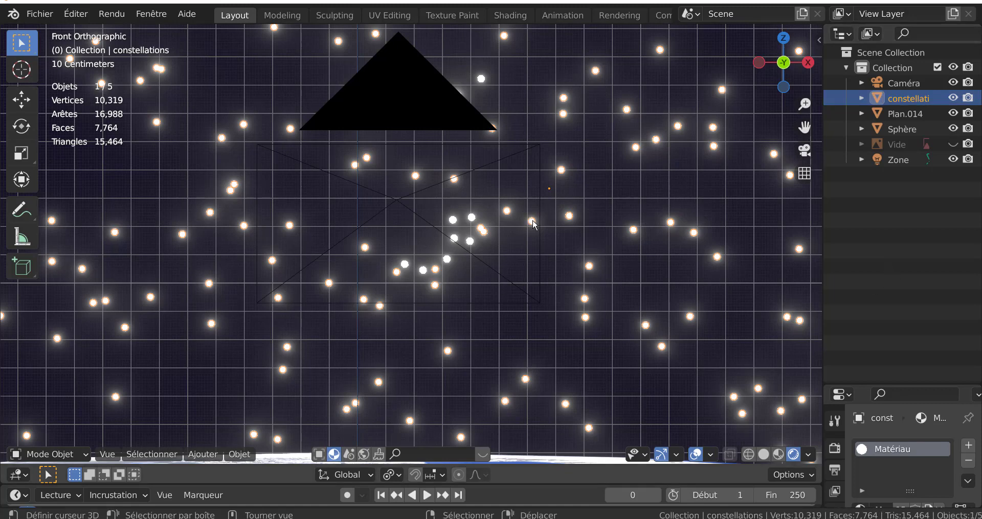
# Switch to the camera view and frame the Earth and the starry sky closely.
pyautogui.scroll(-4, 532, 241)
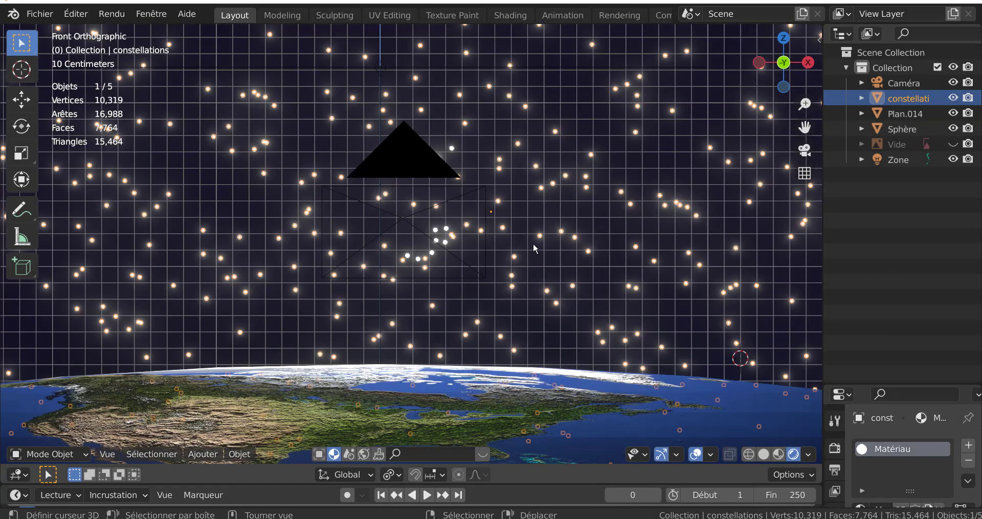
pyautogui.press('KP_0')
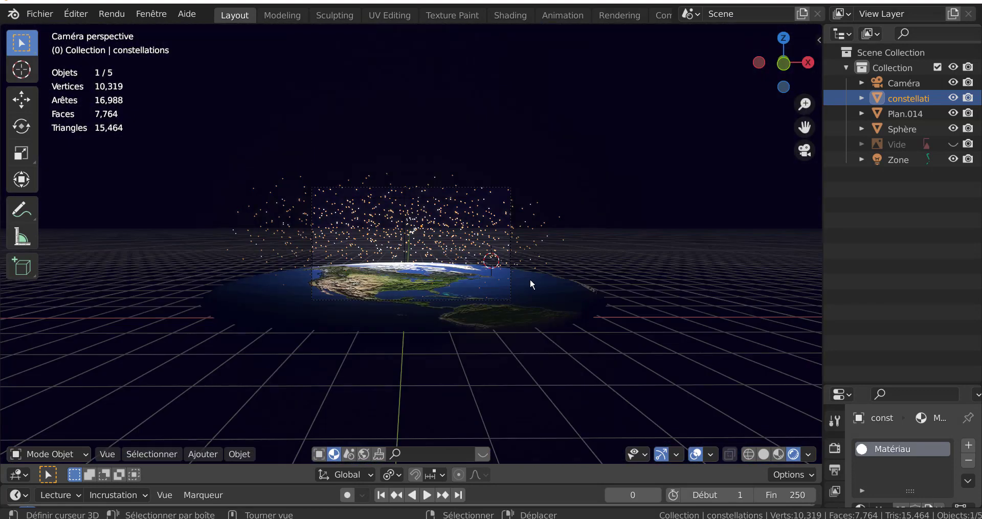
pyautogui.scroll(5, 531, 282)
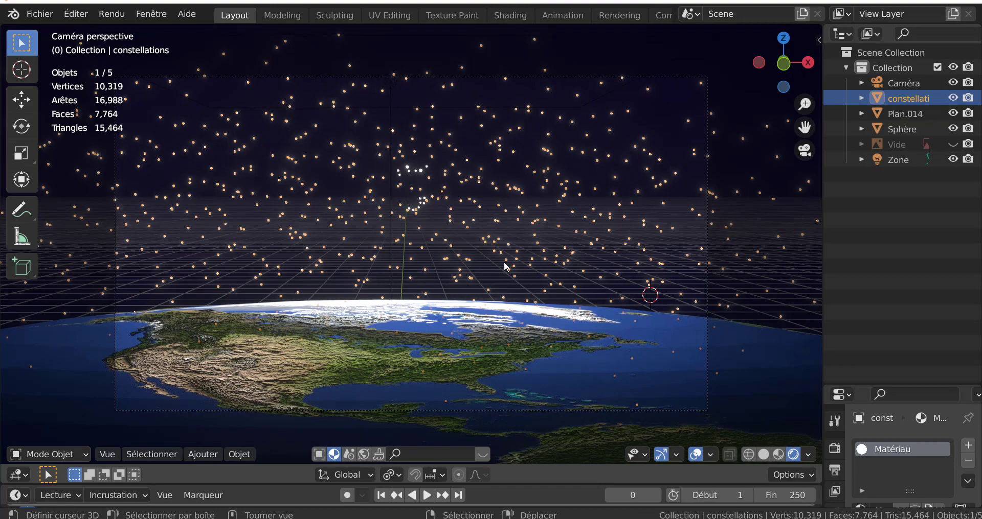
pyautogui.press('s')
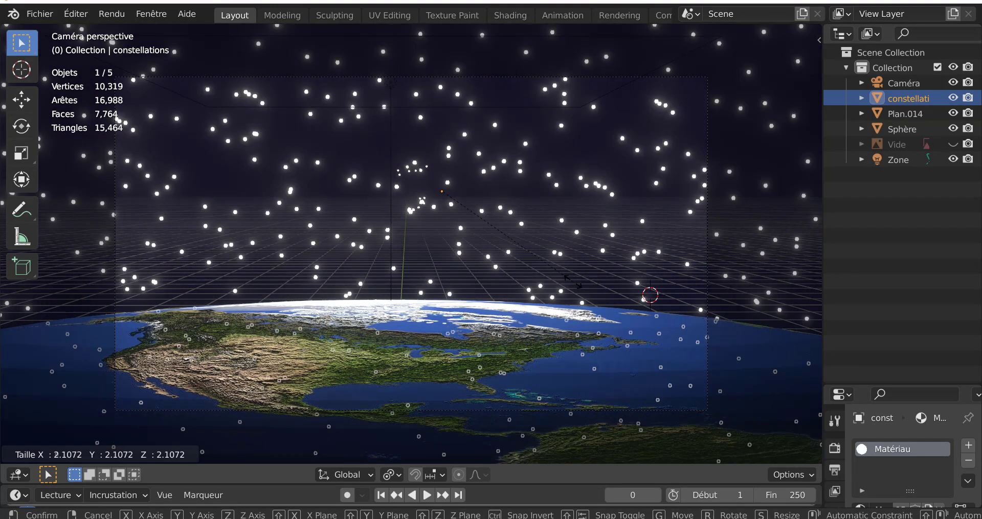
pyautogui.press('Escape')
# Select the joined star object Plan.014 and set its origin to its geometry.
pyautogui.click(429, 235)
pyautogui.press('s')
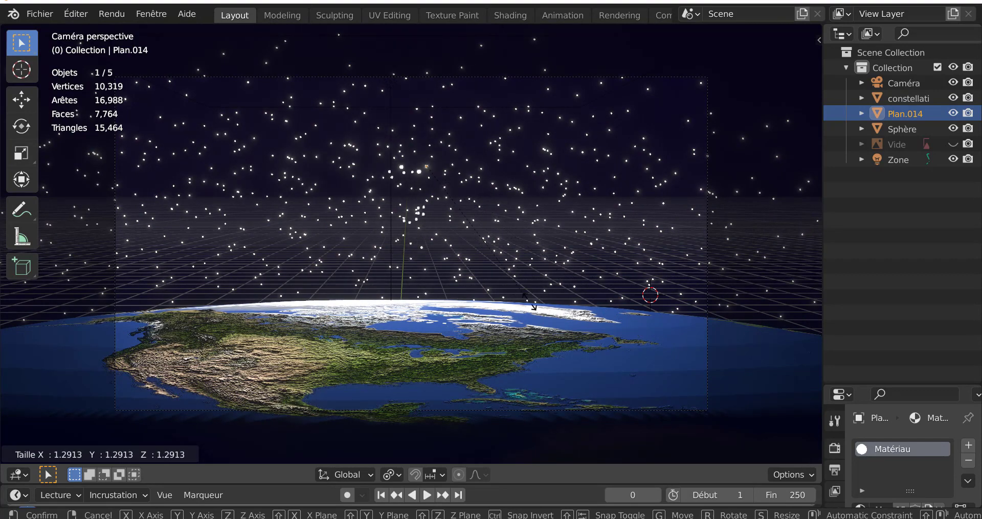
pyautogui.click(421, 253)
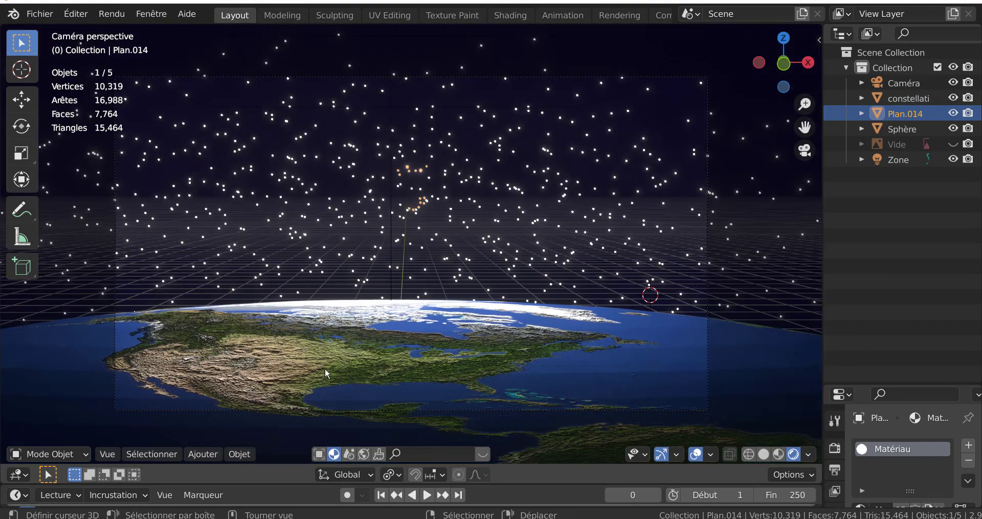
pyautogui.click(207, 455)
pyautogui.moveTo(238, 458)
pyautogui.moveTo(275, 422)
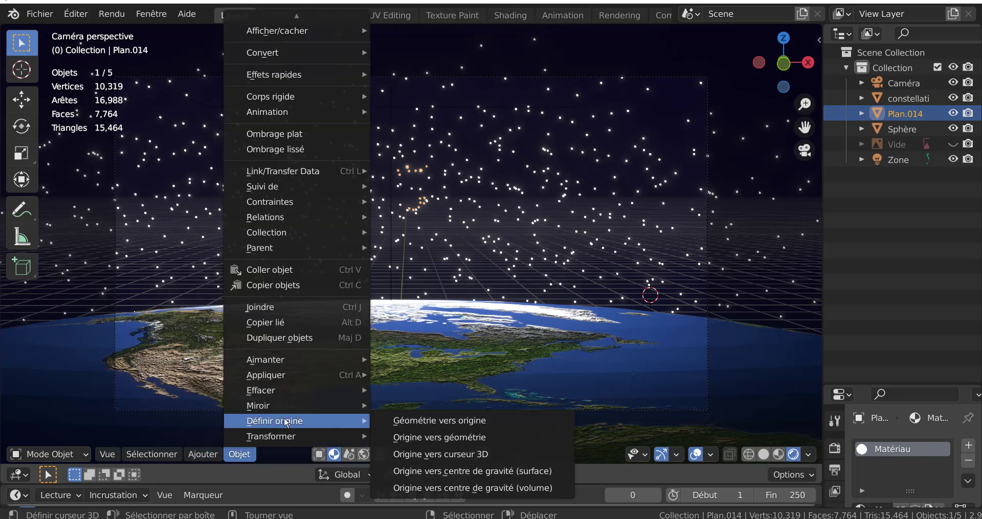
pyautogui.click(458, 438)
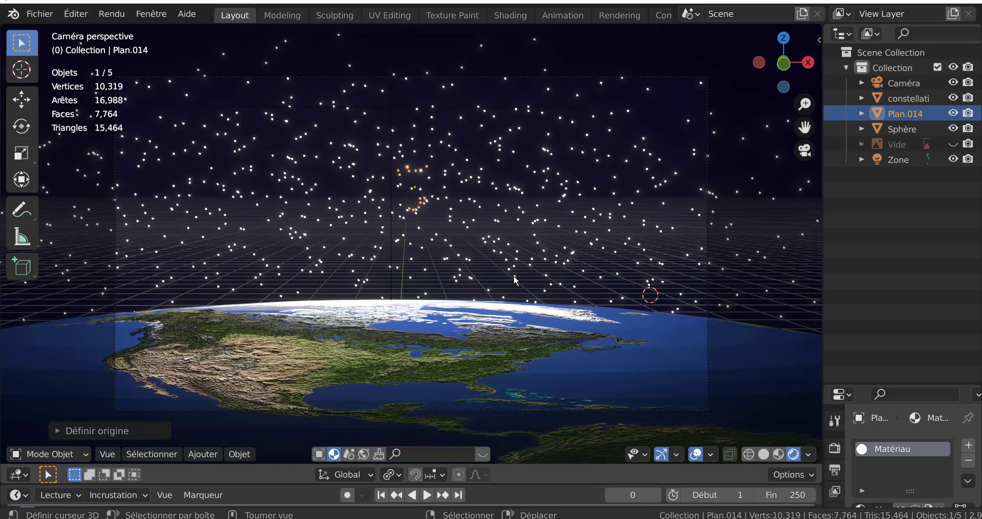
# Try to rotate and enlarge the joined star object Plan.014 about its new origin.
pyautogui.press('r')
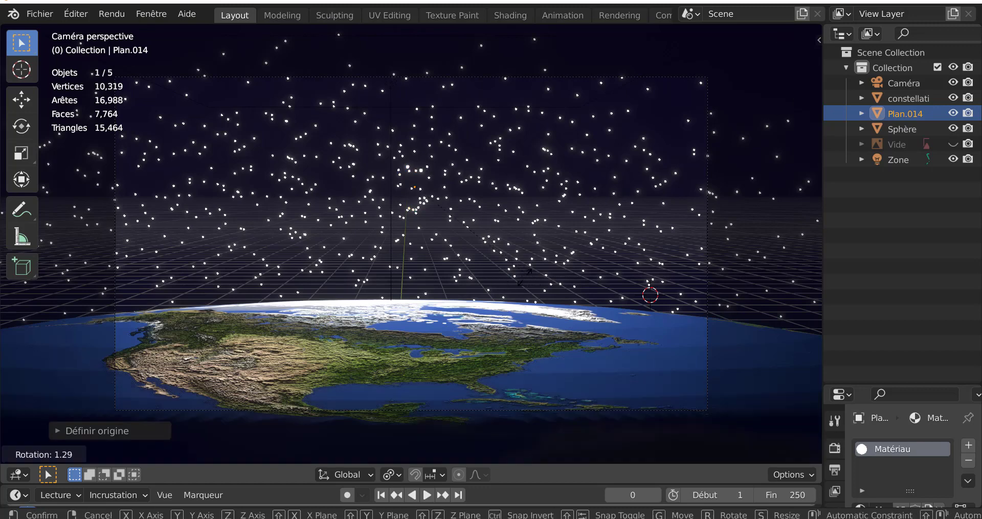
pyautogui.click(477, 231)
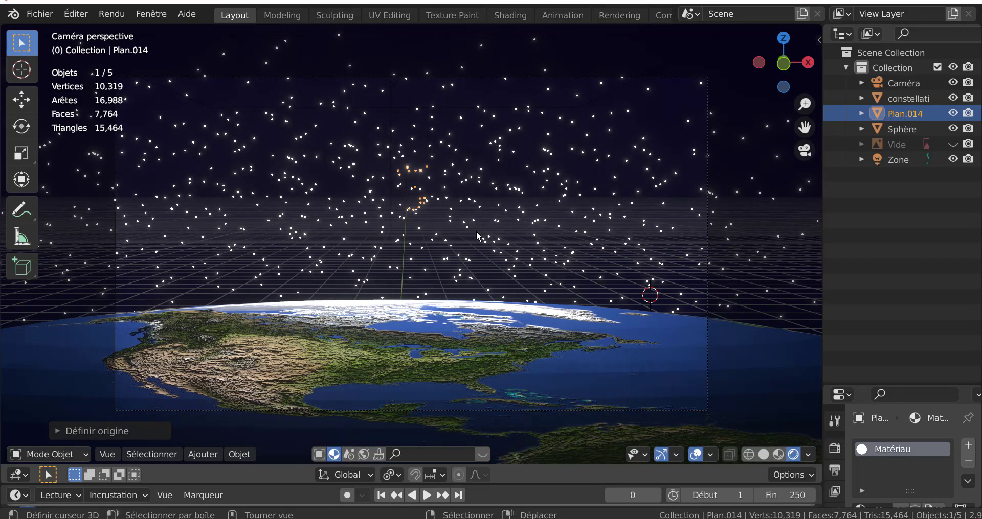
pyautogui.press('s')
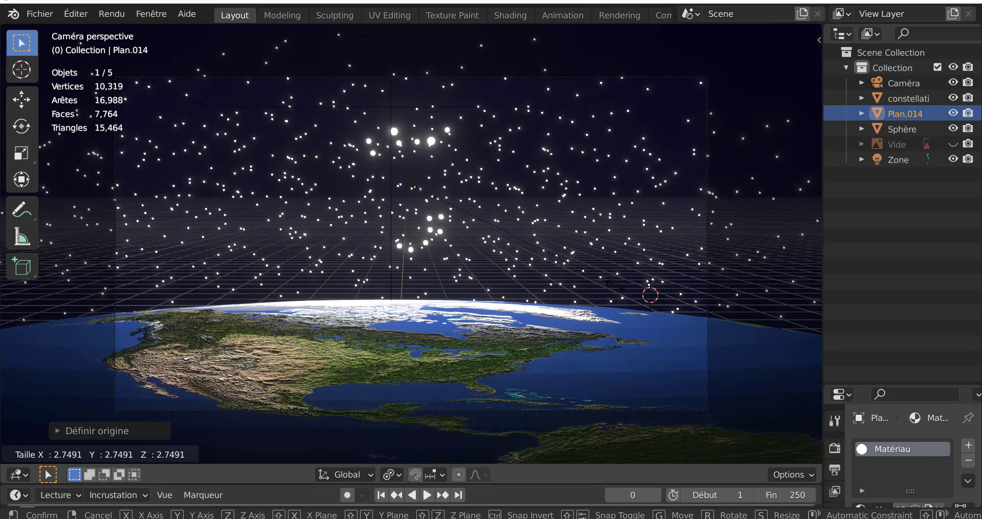
pyautogui.press('Escape')
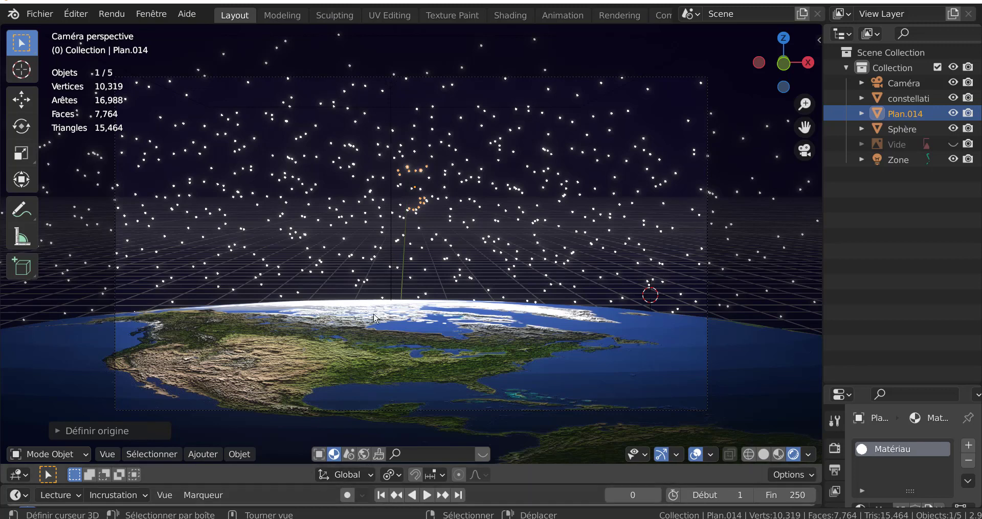
# Set the transform pivot point to individual origins while editing the mesh of the star object Plan.014.
pyautogui.press('Tab')
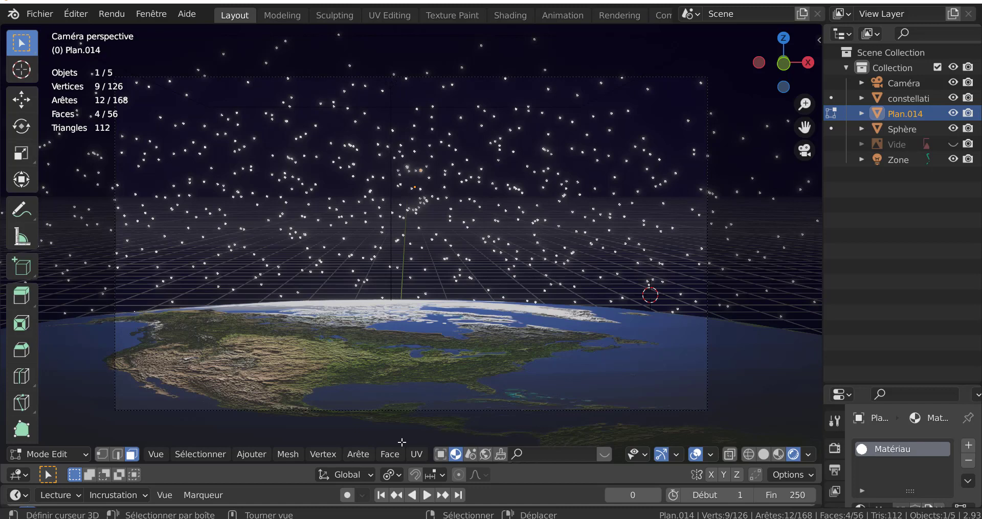
pyautogui.click(391, 475)
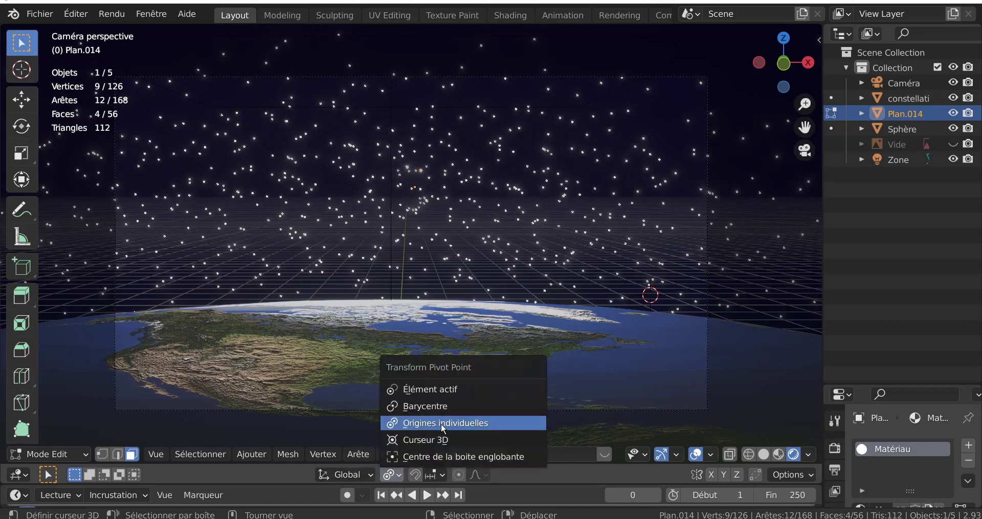
pyautogui.click(410, 423)
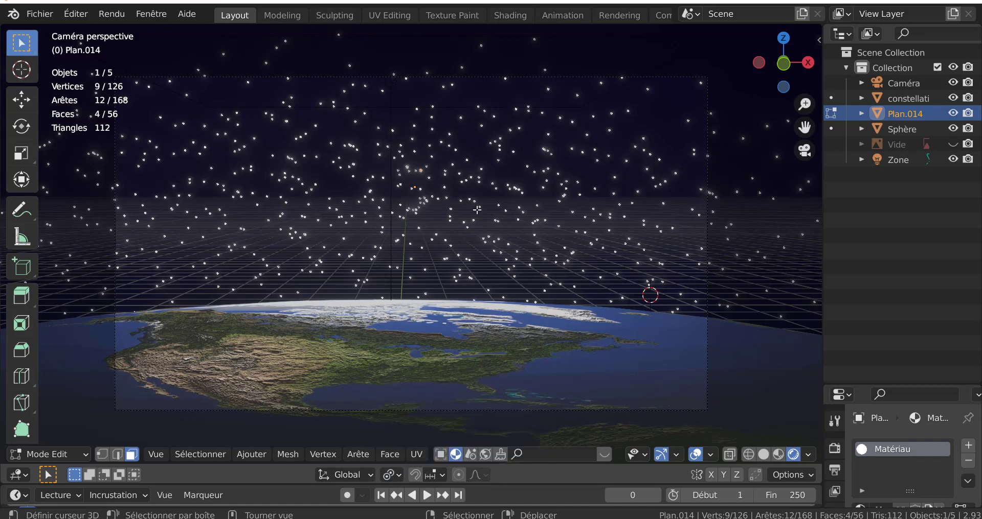
pyautogui.press('s')
pyautogui.rightClick(553, 266)
# Select all stars in the Plan.014 mesh and enlarge each one about its own origin.
pyautogui.press('a')
pyautogui.press('s')
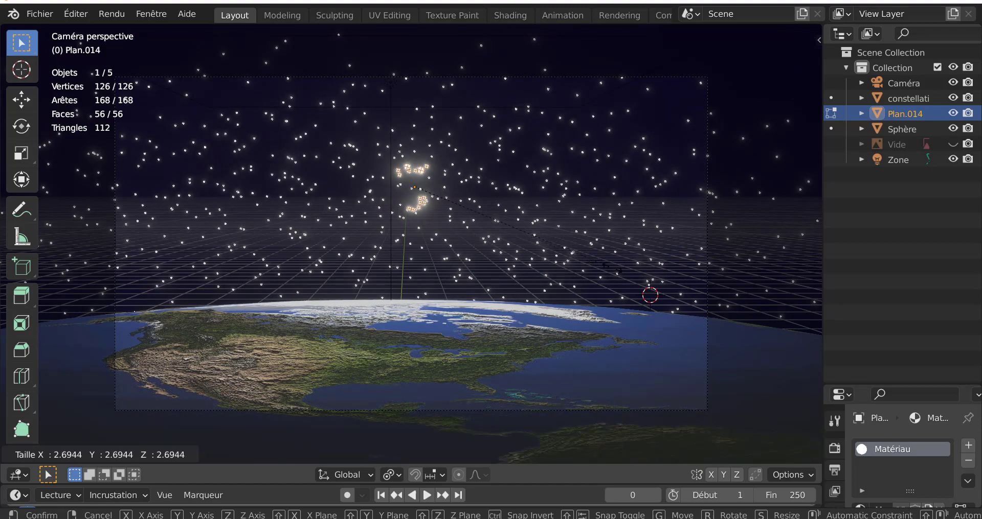
pyautogui.click(499, 244)
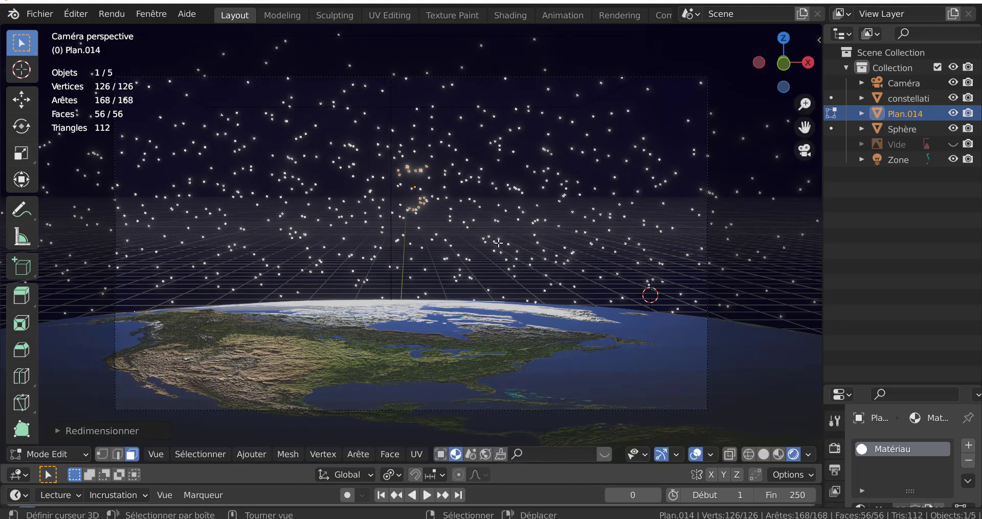
pyautogui.scroll(3, 473, 209)
pyautogui.scroll(-3, 473, 209)
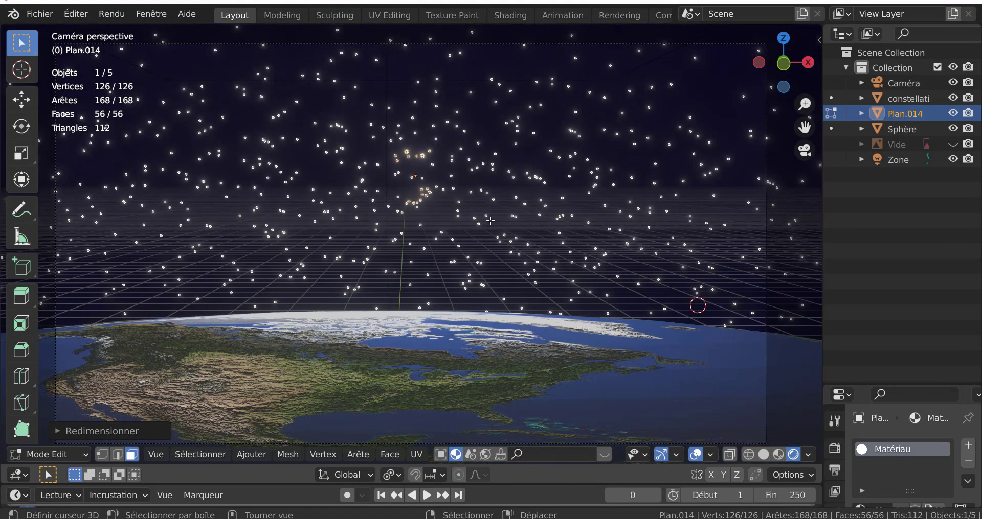
pyautogui.press('s')
pyautogui.click(553, 239)
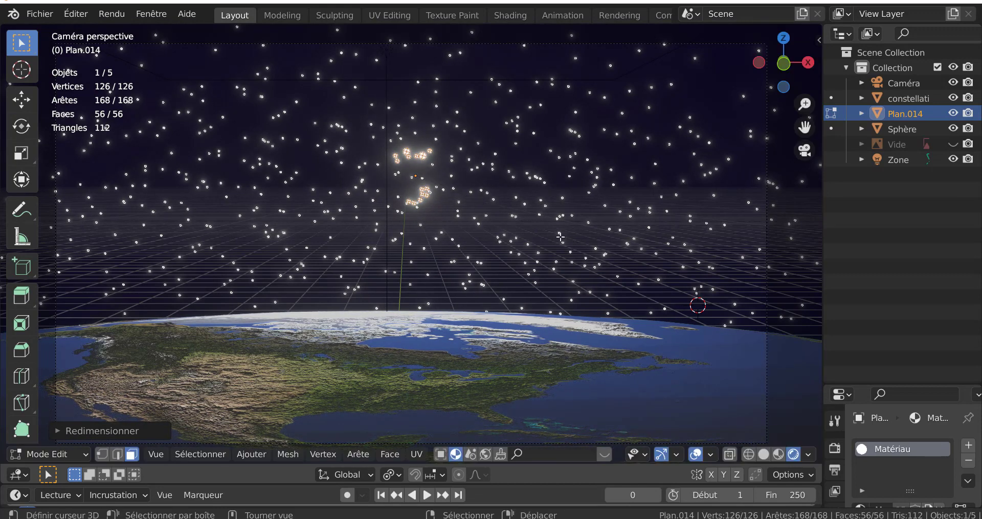
pyautogui.press('Tab')
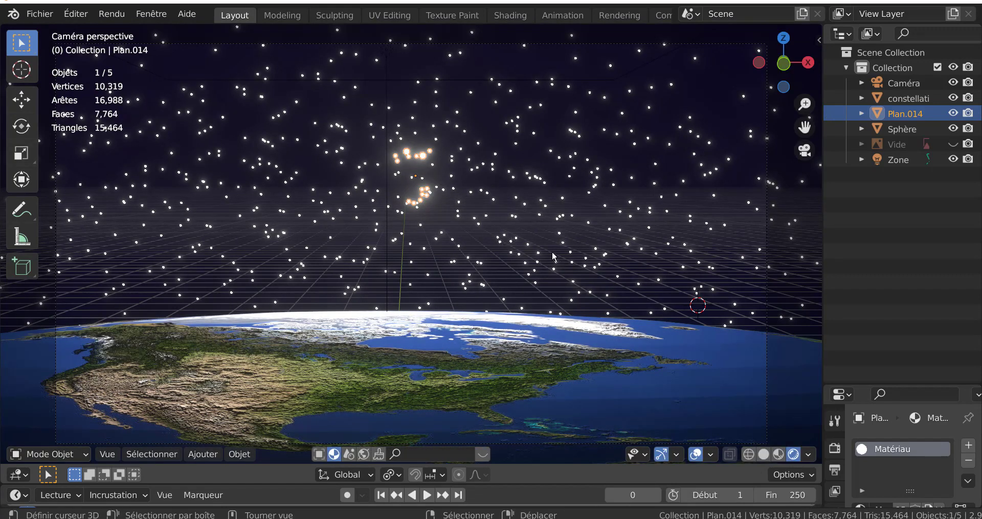
# Try enlarging the whole Plan.014 group, and make its individual stars slightly smaller again.
pyautogui.press('s')
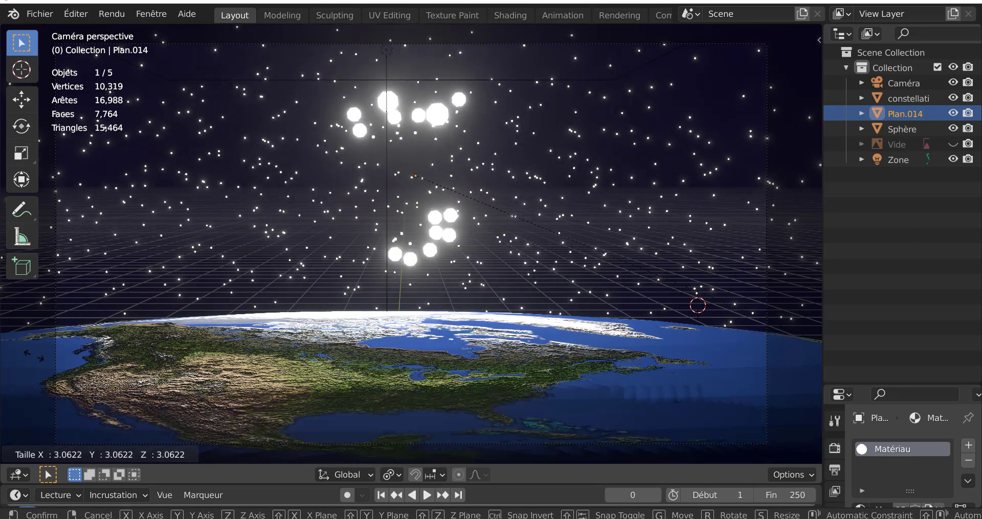
pyautogui.press('Escape')
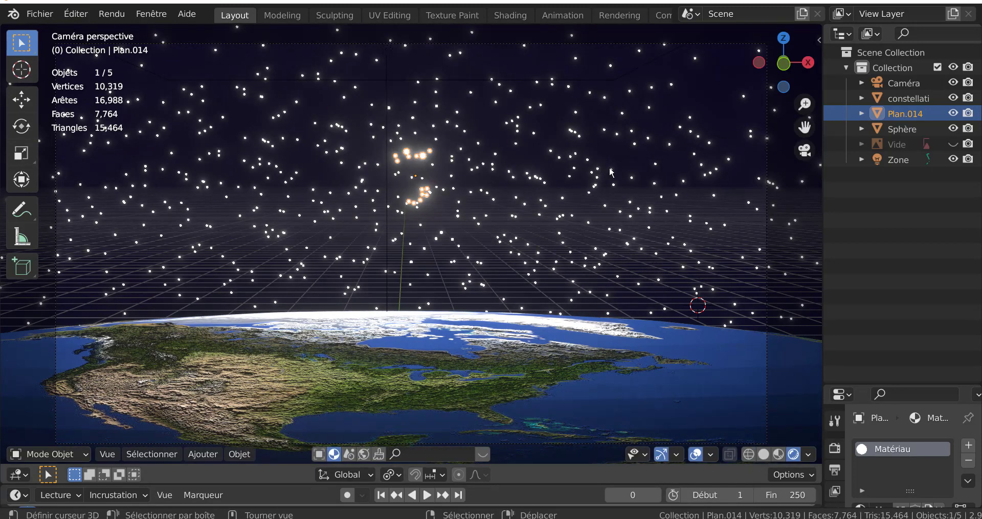
pyautogui.press('Tab')
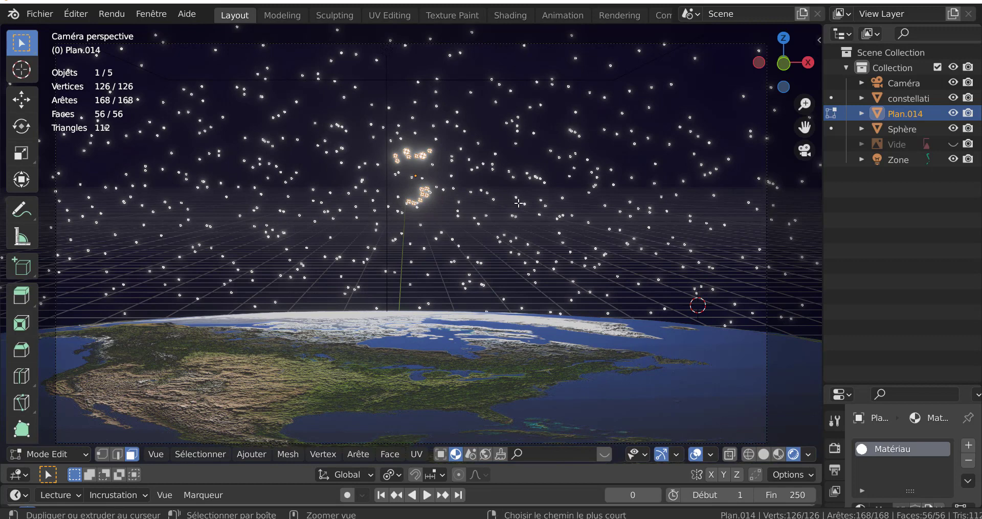
pyautogui.press('Tab')
pyautogui.press('Tab')
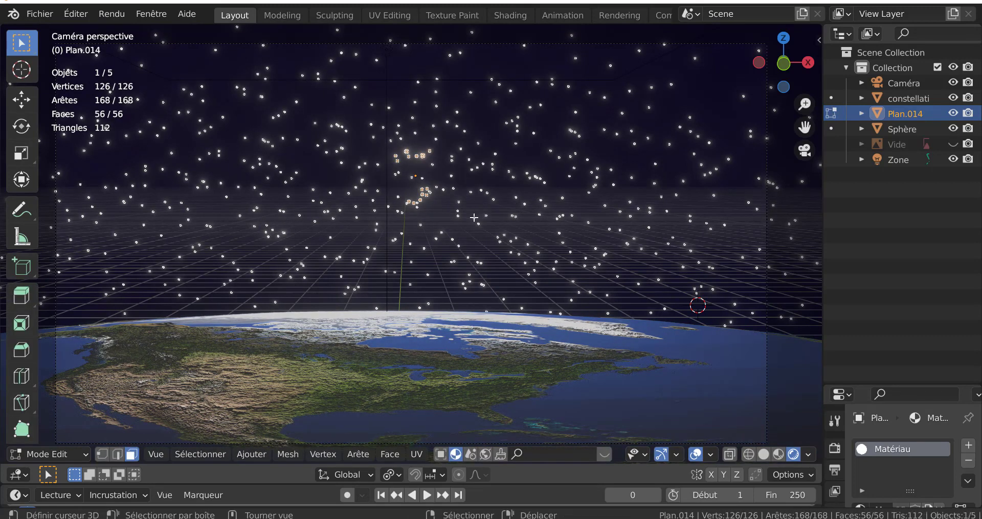
pyautogui.press('Tab')
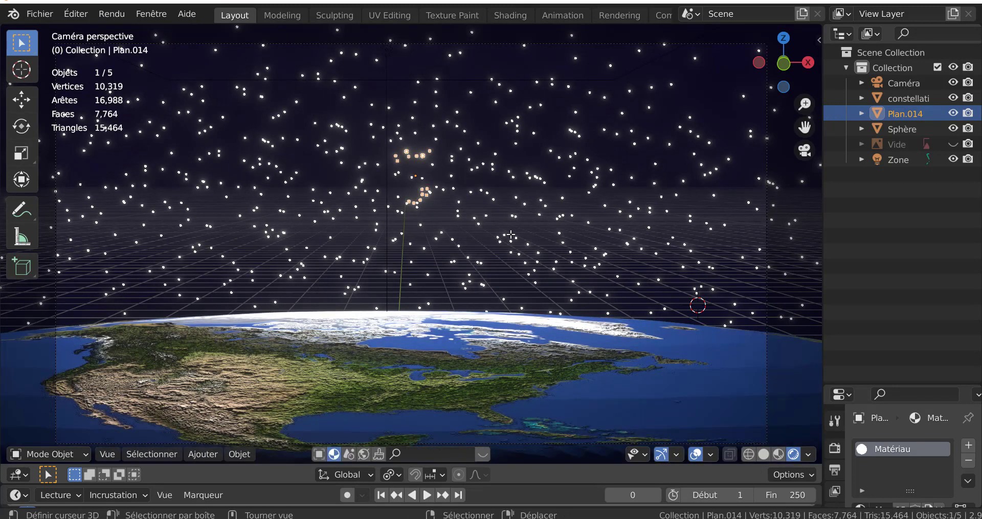
pyautogui.press('Tab')
pyautogui.press('Tab')
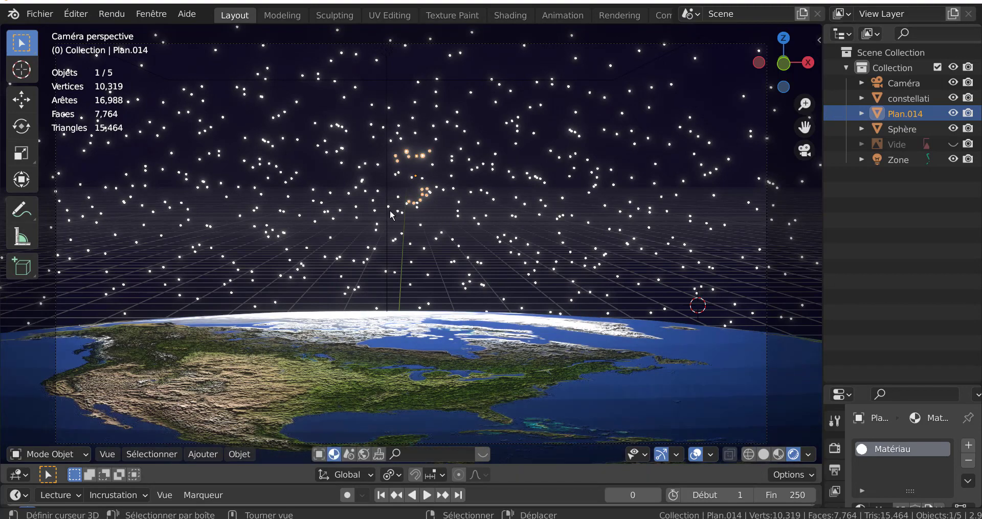
# Scale up the whole Plan.014 star group slightly in Object Mode, spreading its stars farther apart.
pyautogui.scroll(2, 407, 203)
pyautogui.press('s')
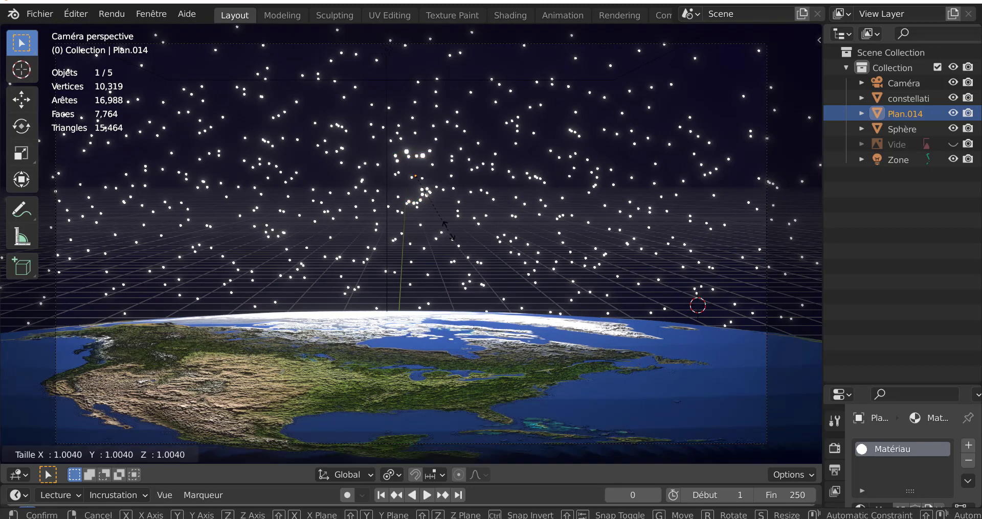
pyautogui.click(487, 228)
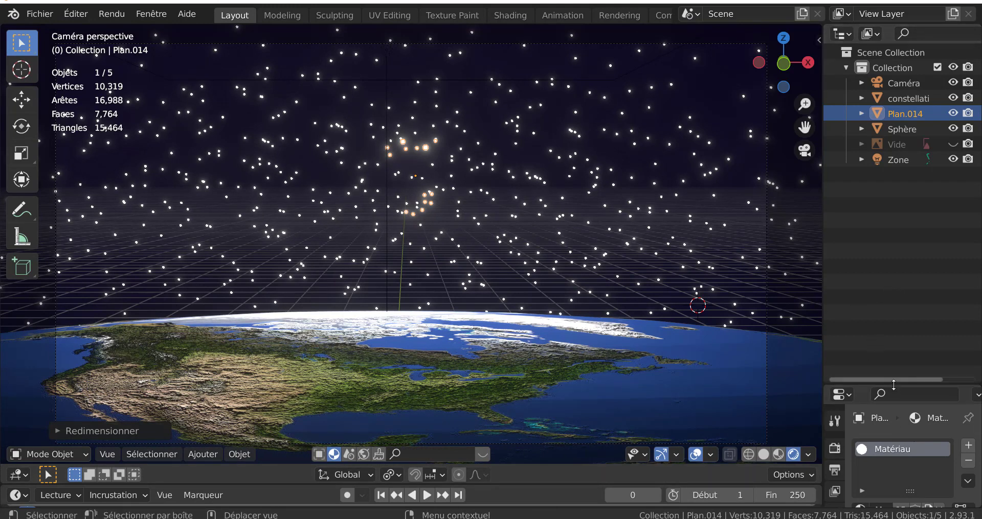
# Add a second material slot to Plan.014 and create a new material in it.
pyautogui.moveTo(894, 385); pyautogui.dragTo(887, 172)
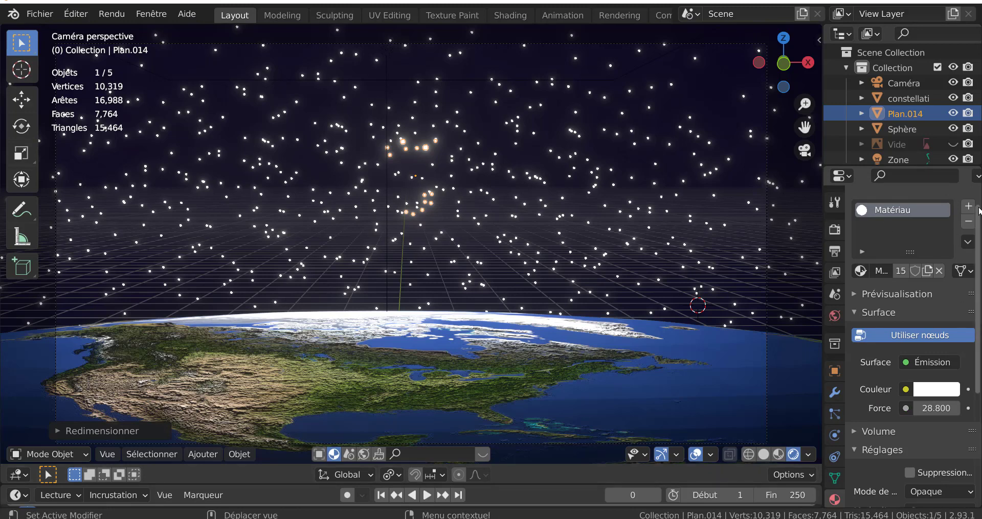
pyautogui.click(968, 206)
pyautogui.click(908, 319)
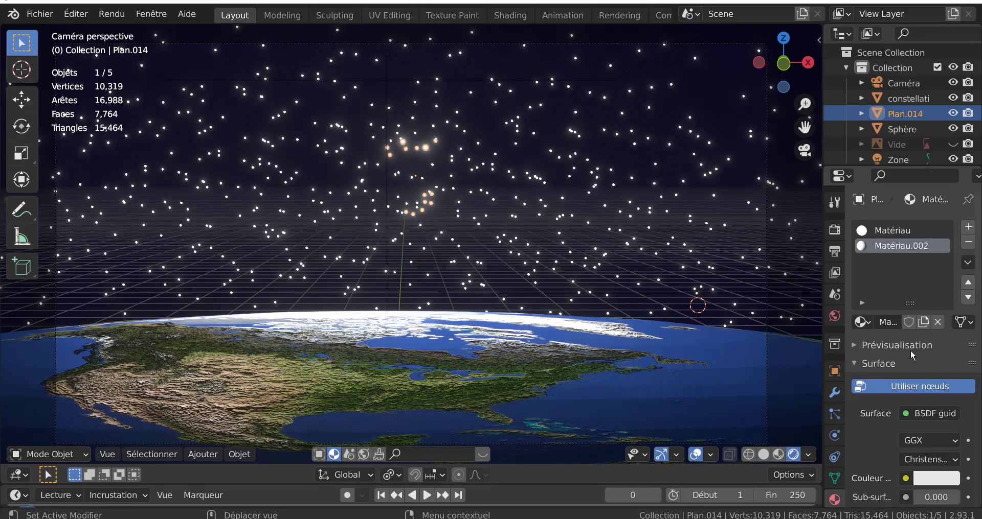
# Change the new material's surface shader to Émission.
pyautogui.scroll(-4, 917, 352)
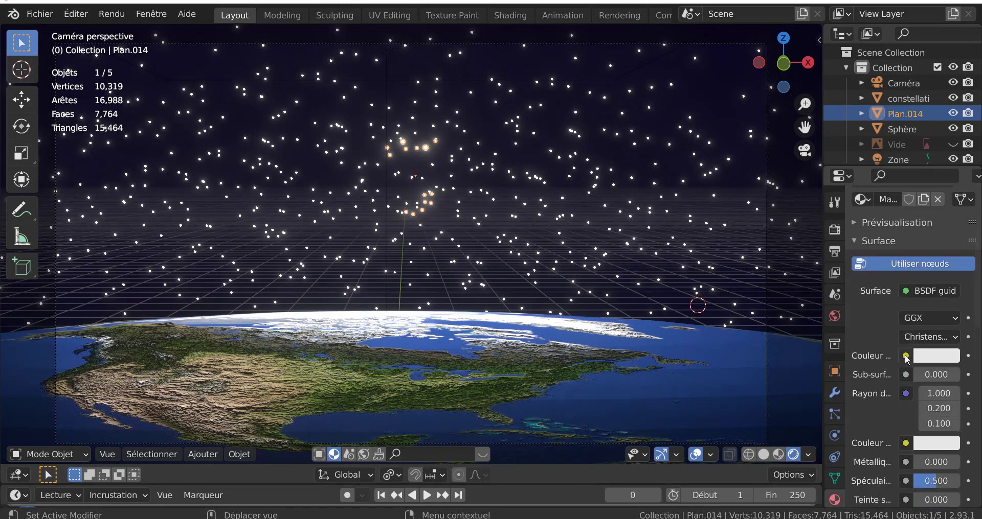
pyautogui.moveTo(844, 326); pyautogui.dragTo(705, 331)
pyautogui.click(834, 356)
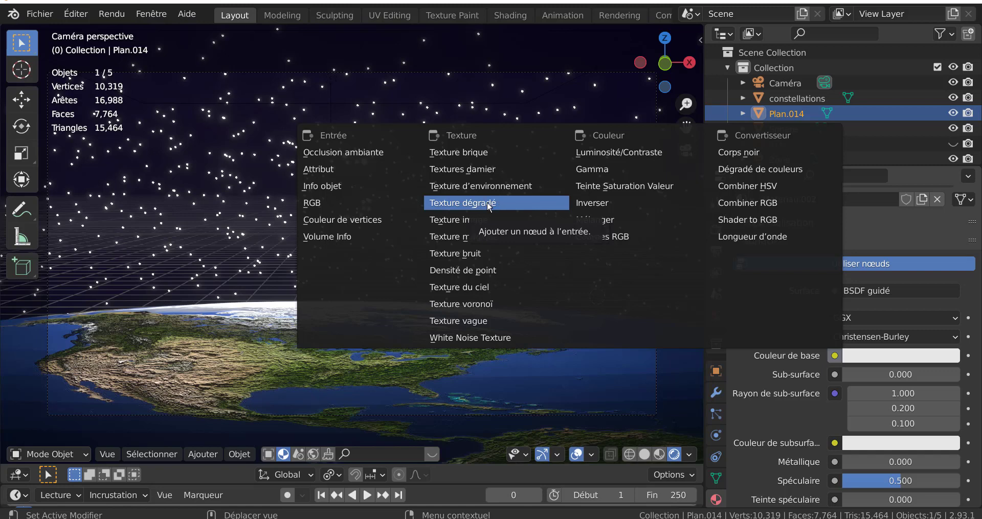
pyautogui.scroll(1, 882, 333)
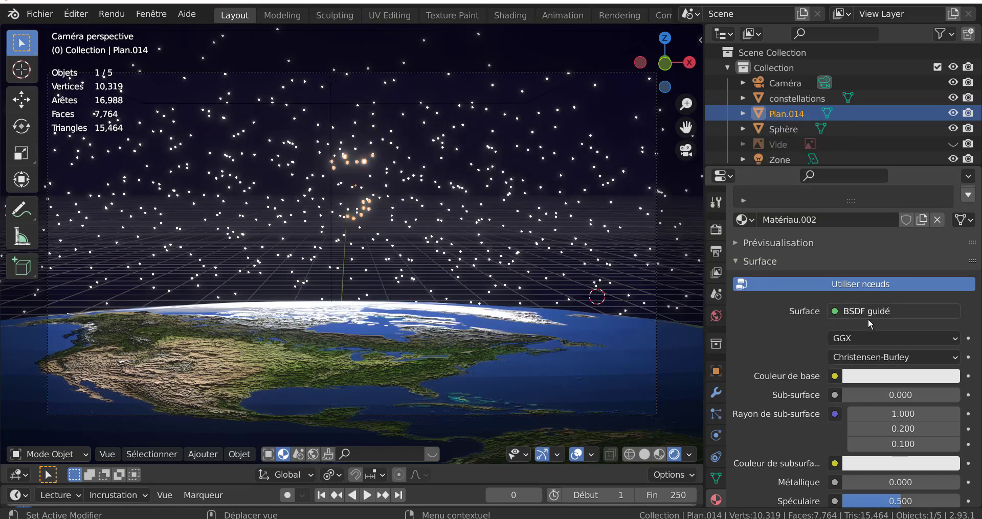
pyautogui.click(882, 313)
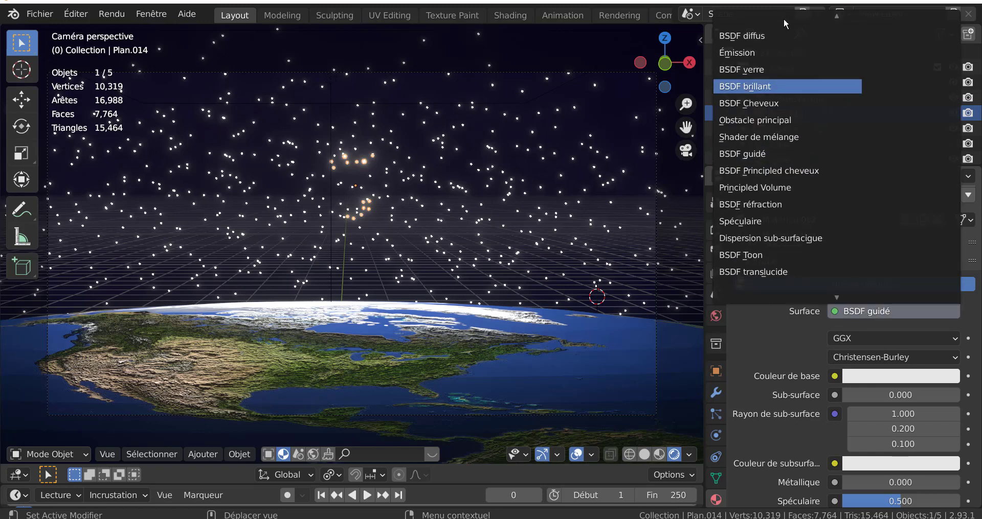
pyautogui.click(756, 65)
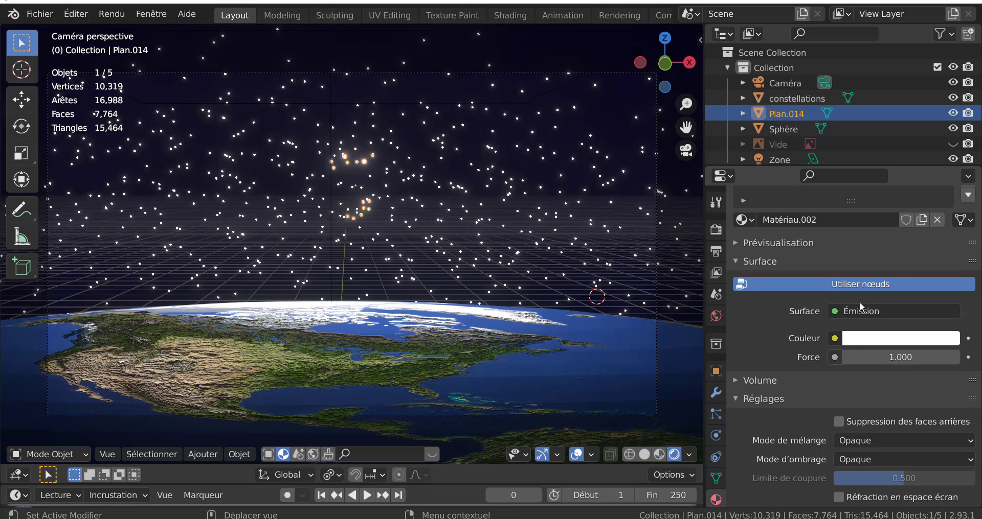
# Assign the new emission material to all stars of Plan.014 and set its strength to 78.2.
pyautogui.press('Tab')
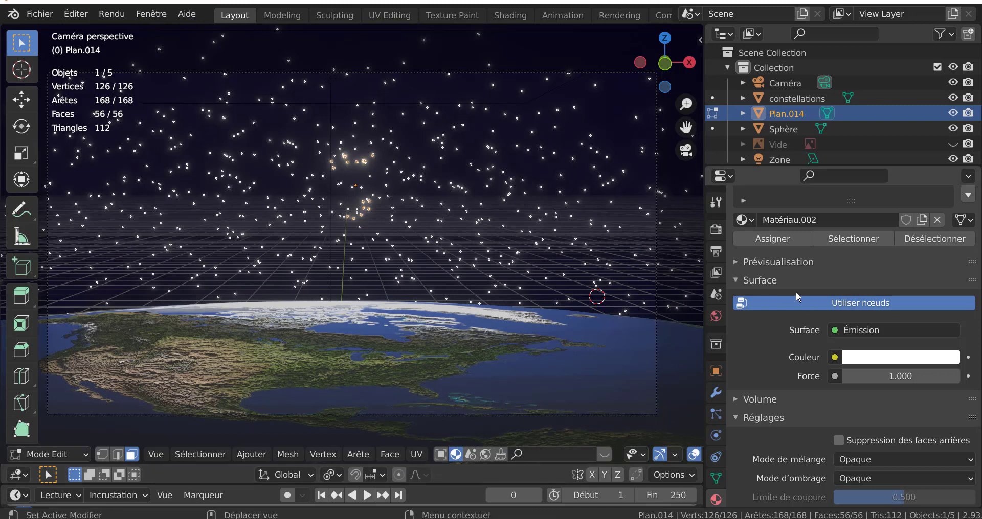
pyautogui.click(785, 240)
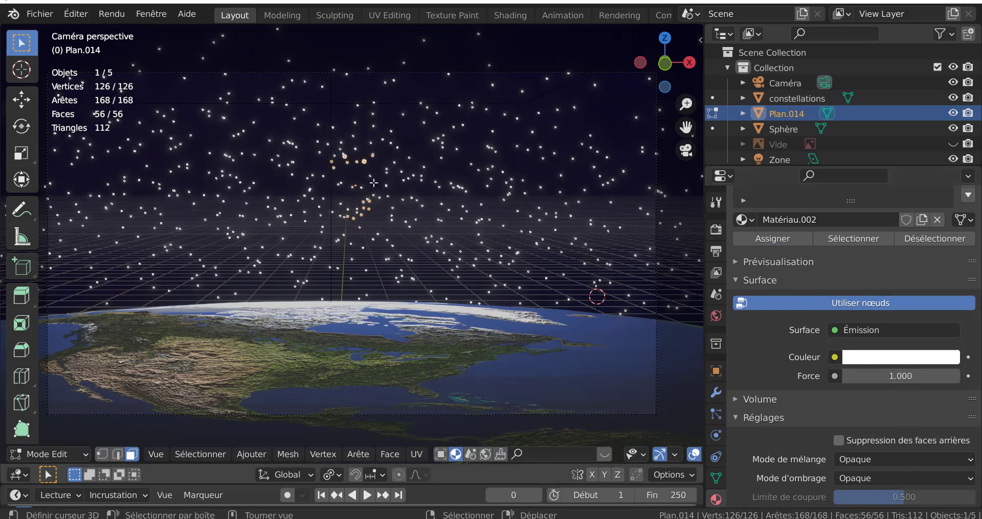
pyautogui.click(900, 376)
pyautogui.write('92.6')
pyautogui.press('Return')
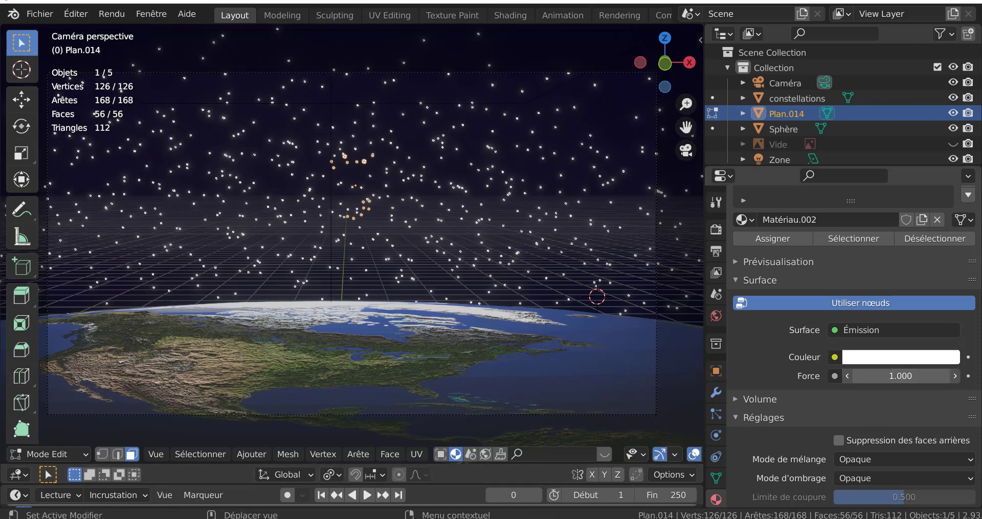
pyautogui.moveTo(900, 376); pyautogui.dragTo(854, 377)
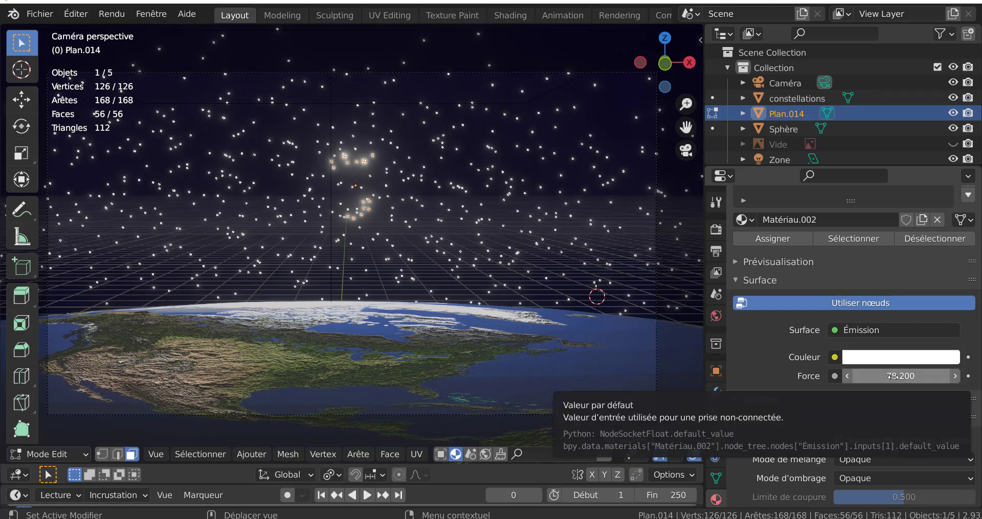
pyautogui.press('Tab')
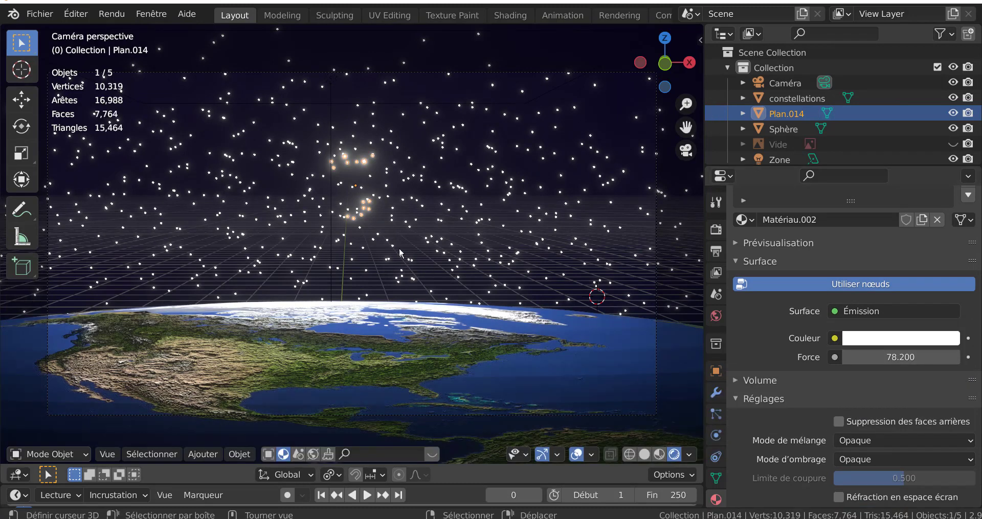
# Try red and light violet emission colours on the Plan.014 stars.
pyautogui.click(893, 340)
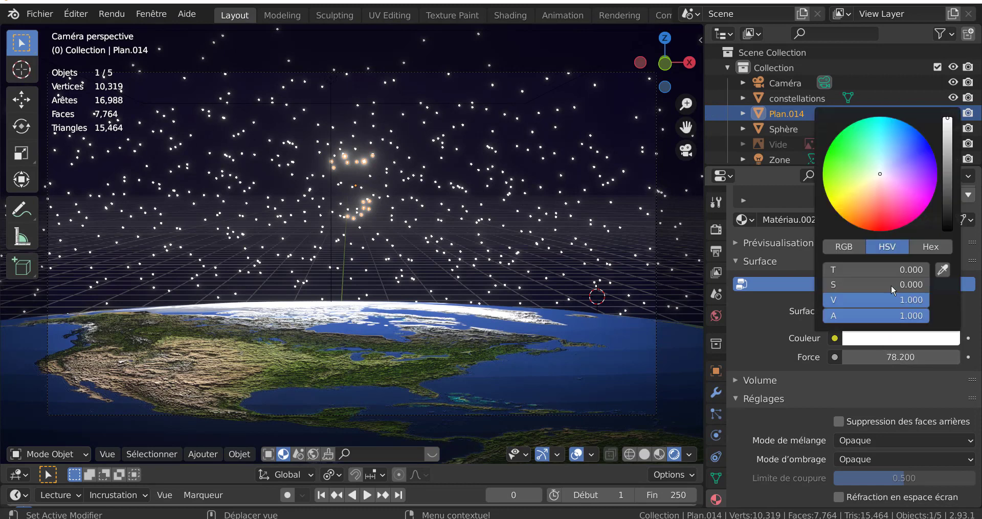
pyautogui.click(880, 211)
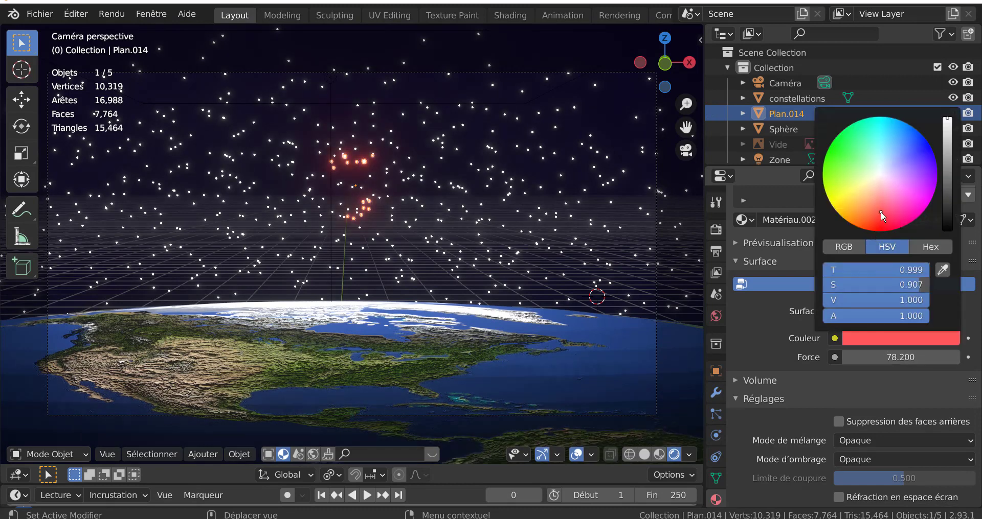
pyautogui.click(883, 180)
pyautogui.click(903, 168)
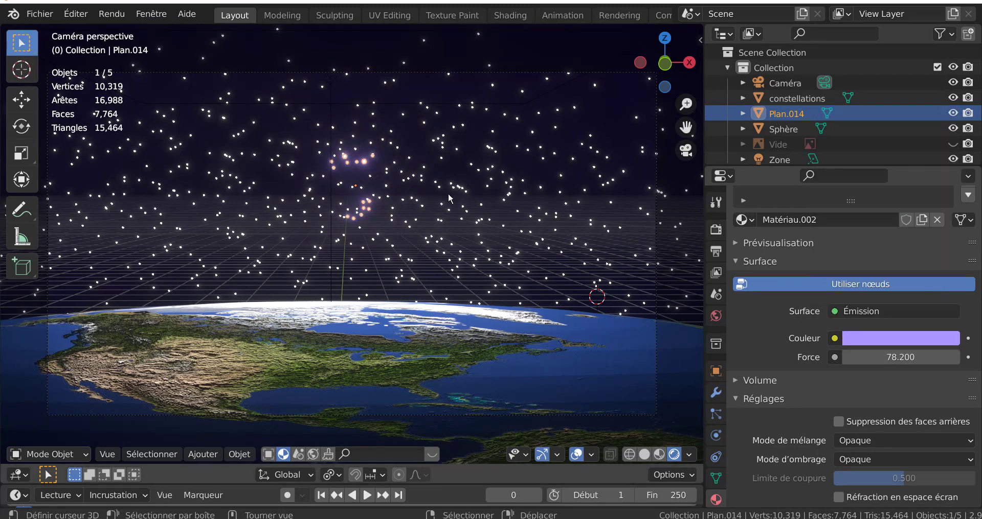
pyautogui.press('Tab')
pyautogui.press('Tab')
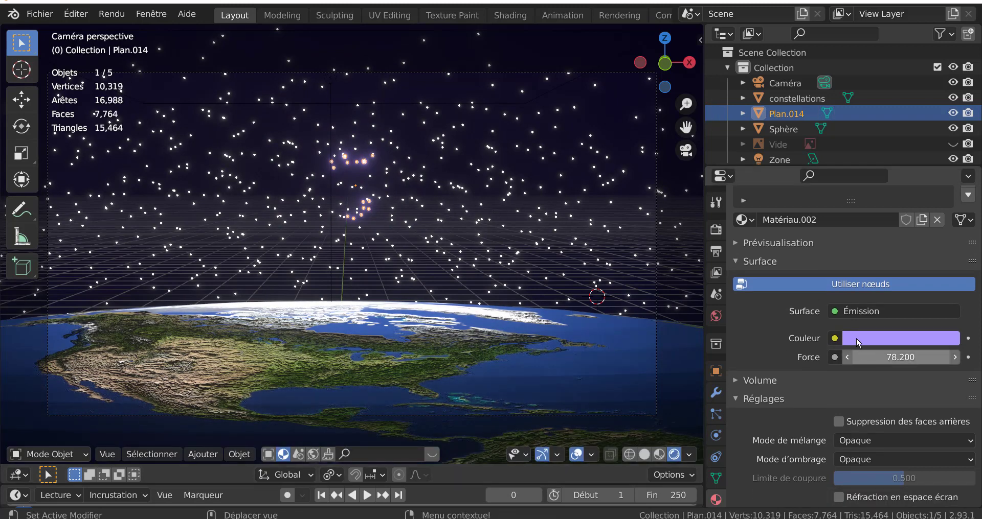
# Try a light blue emission colour on the Plan.014 stars and settle on pink.
pyautogui.click(887, 338)
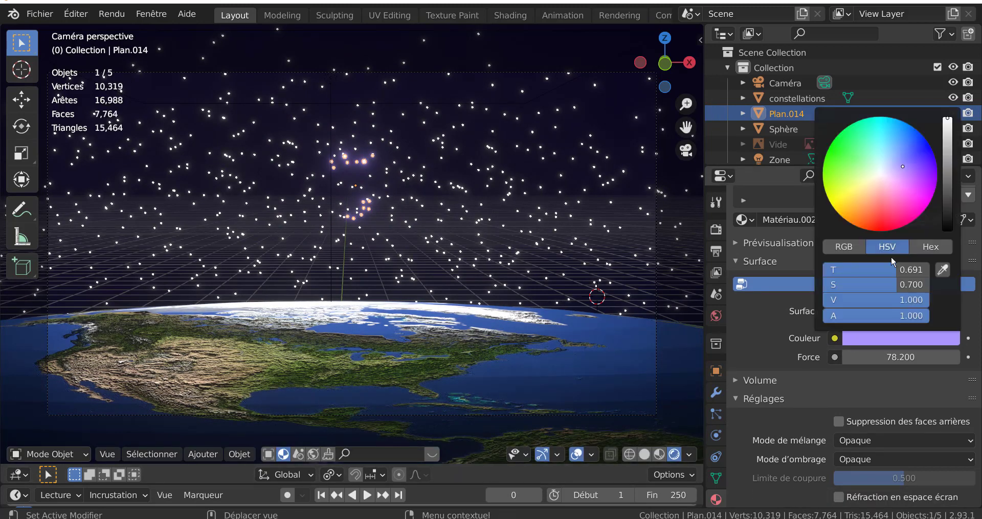
pyautogui.click(890, 160)
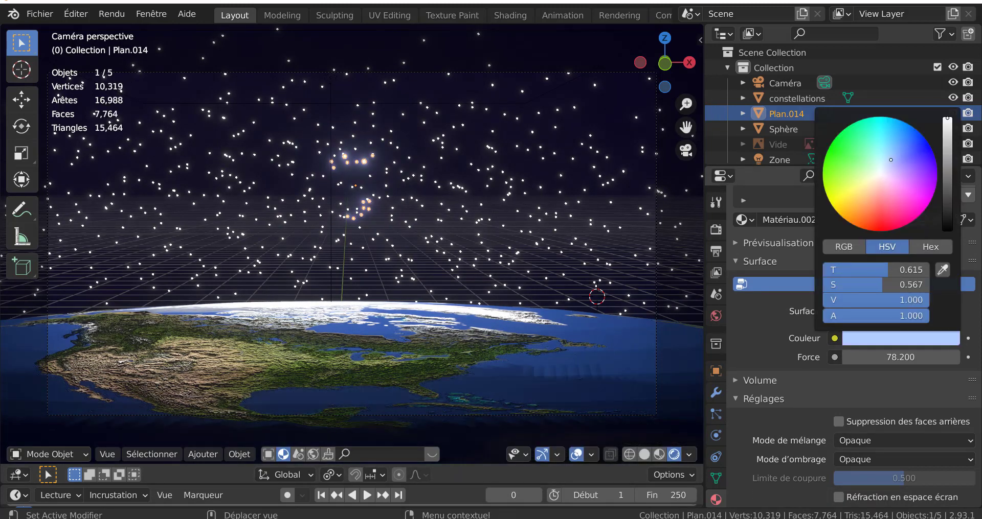
pyautogui.click(893, 195)
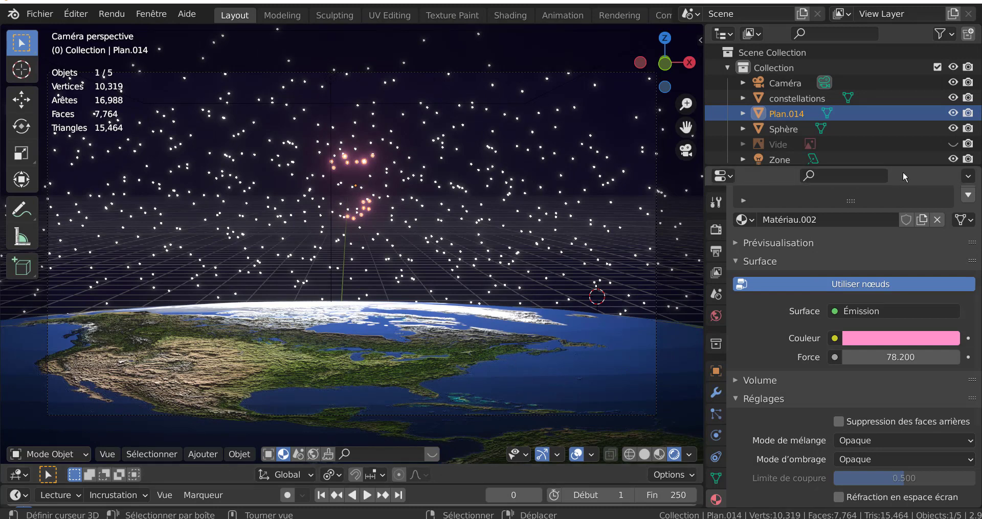
# Try blue and violet tints on the Zone area light and settle on a pale warm cream colour.
pyautogui.moveTo(895, 165); pyautogui.dragTo(903, 217)
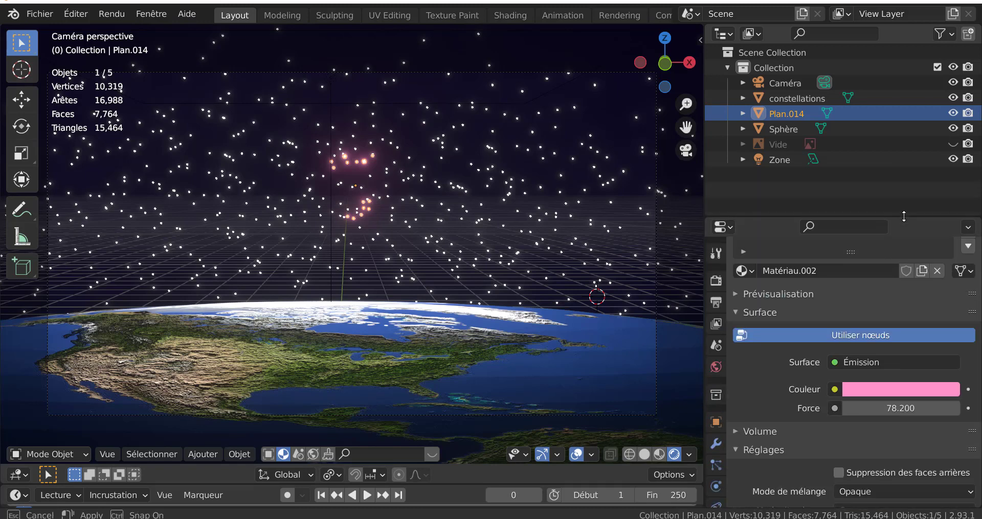
pyautogui.moveTo(845, 255); pyautogui.dragTo(844, 255)
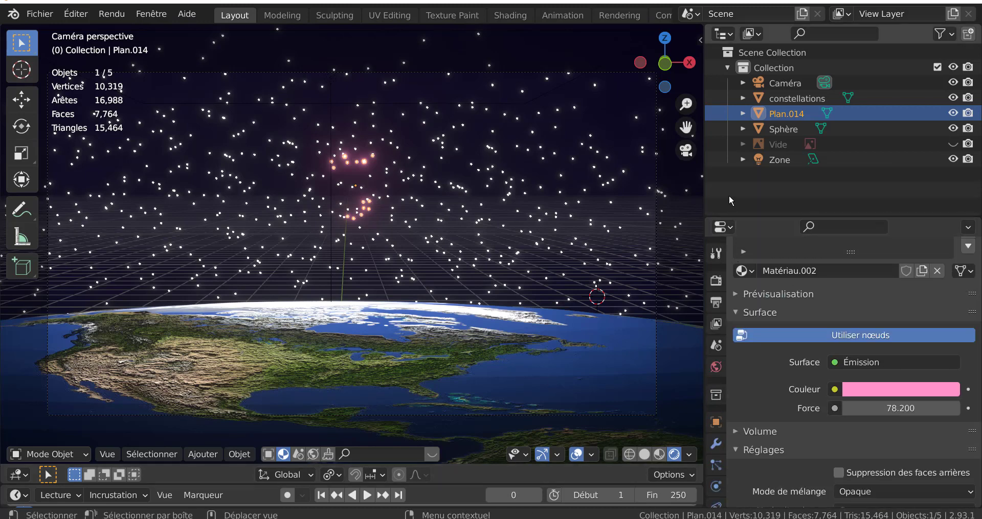
pyautogui.click(790, 159)
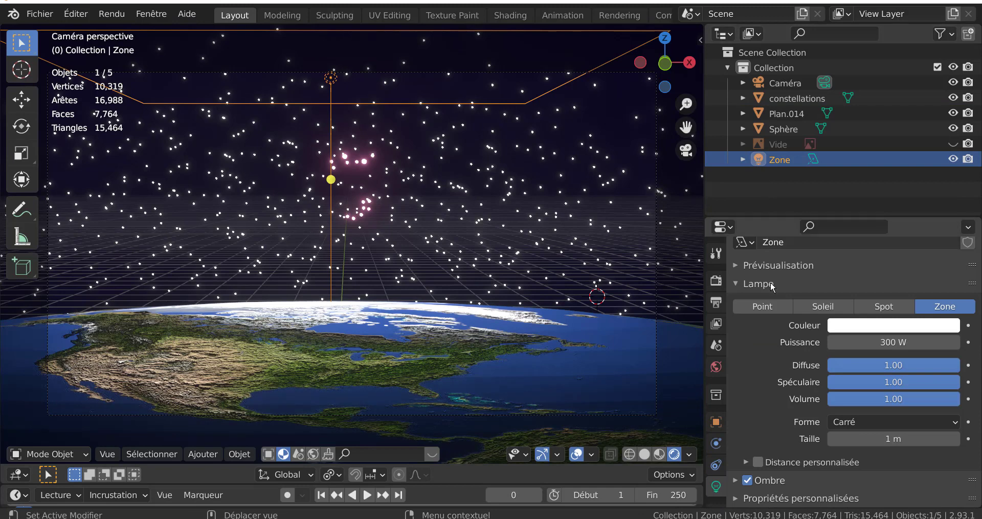
pyautogui.click(885, 327)
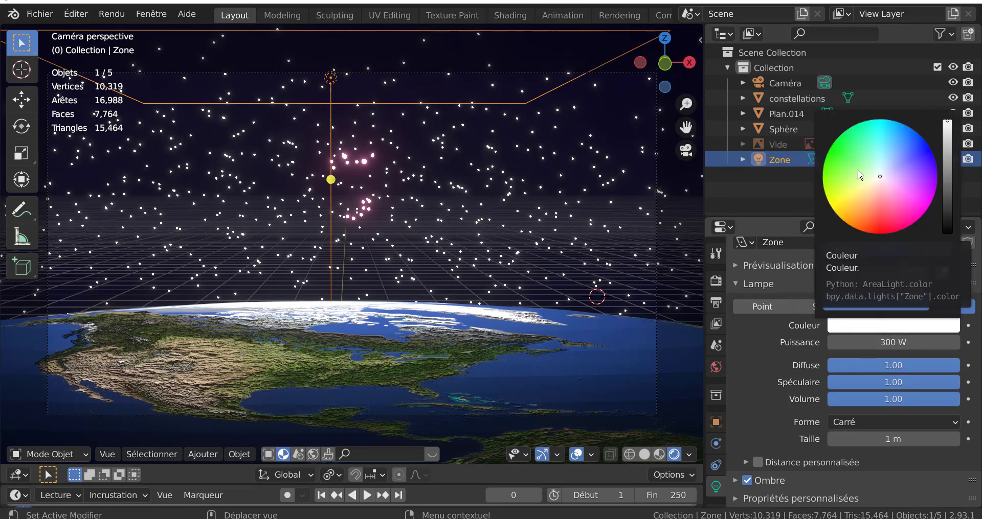
pyautogui.click(888, 163)
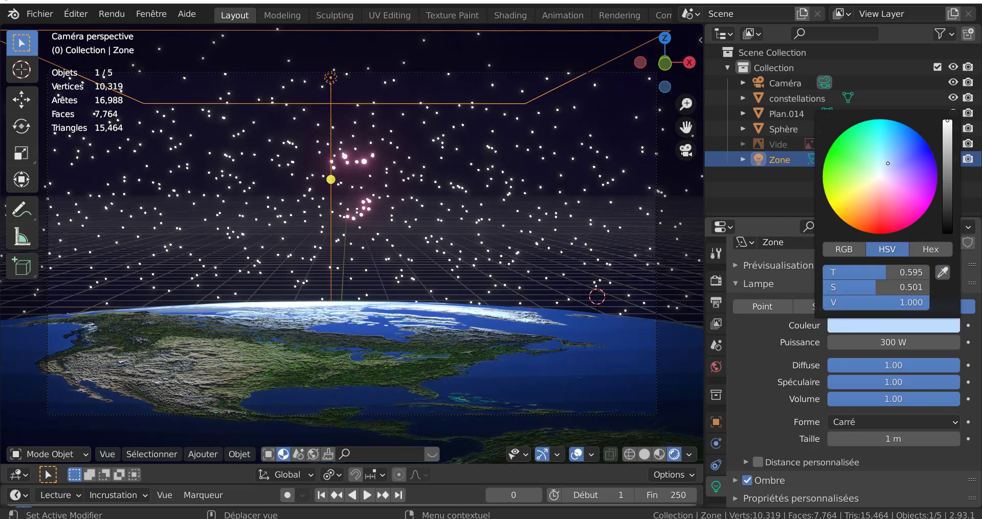
pyautogui.click(891, 160)
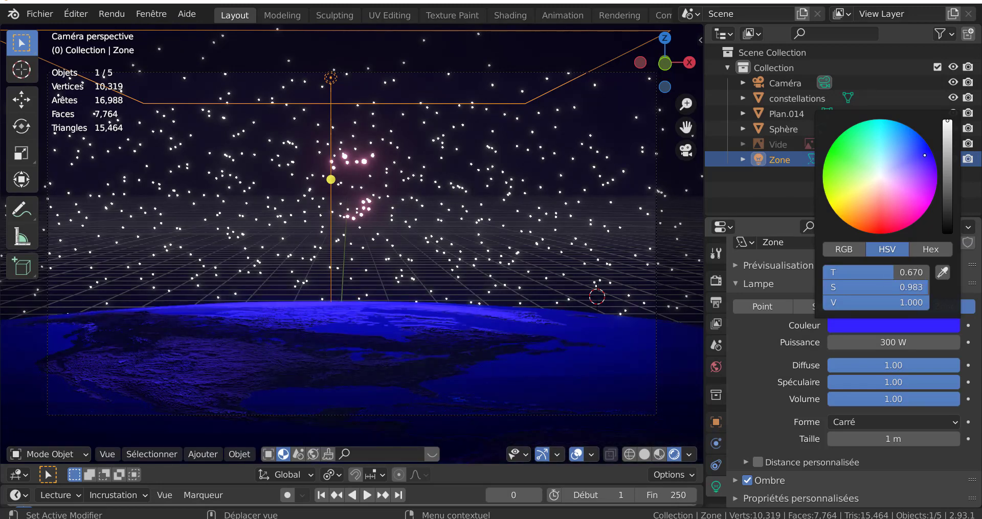
pyautogui.click(894, 170)
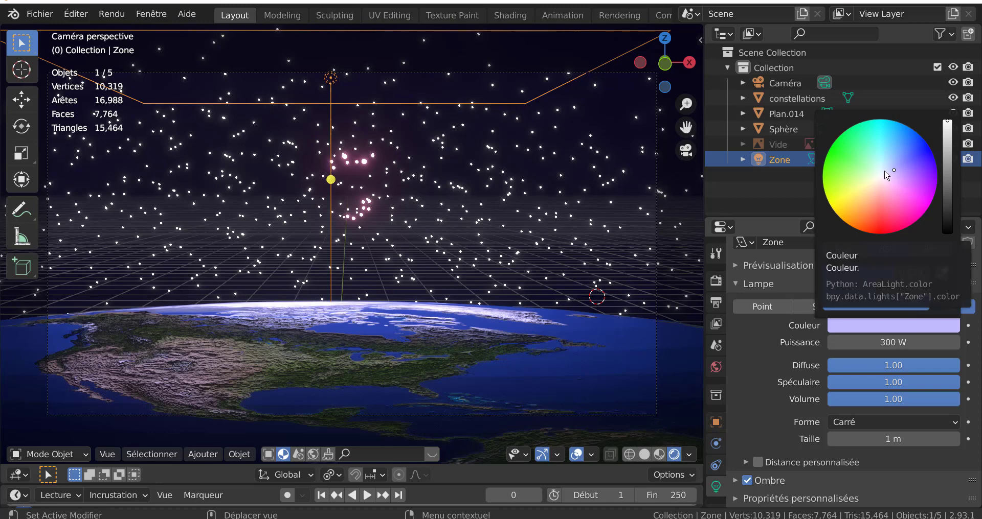
pyautogui.moveTo(949, 128)
pyautogui.mouseDown()
pyautogui.moveTo(947, 179)
pyautogui.moveTo(947, 121)
pyautogui.mouseUp()
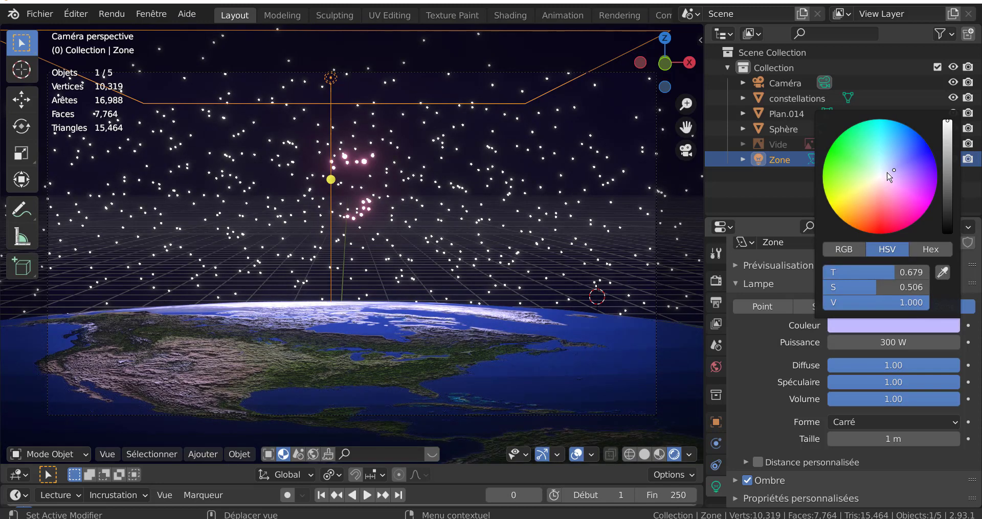
pyautogui.moveTo(889, 175)
pyautogui.mouseDown()
pyautogui.moveTo(862, 178)
pyautogui.moveTo(875, 207)
pyautogui.moveTo(900, 193)
pyautogui.moveTo(905, 170)
pyautogui.moveTo(892, 177)
pyautogui.mouseUp()
pyautogui.click(877, 179)
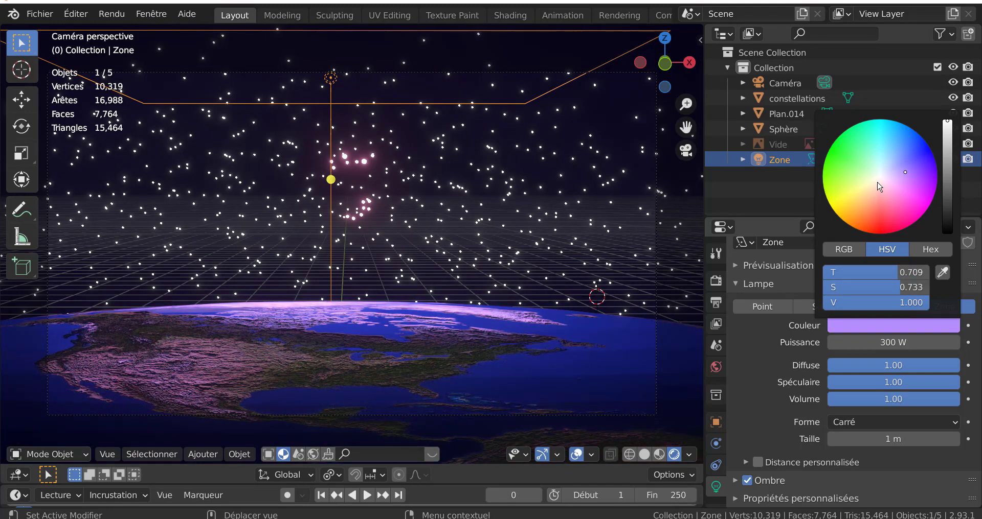
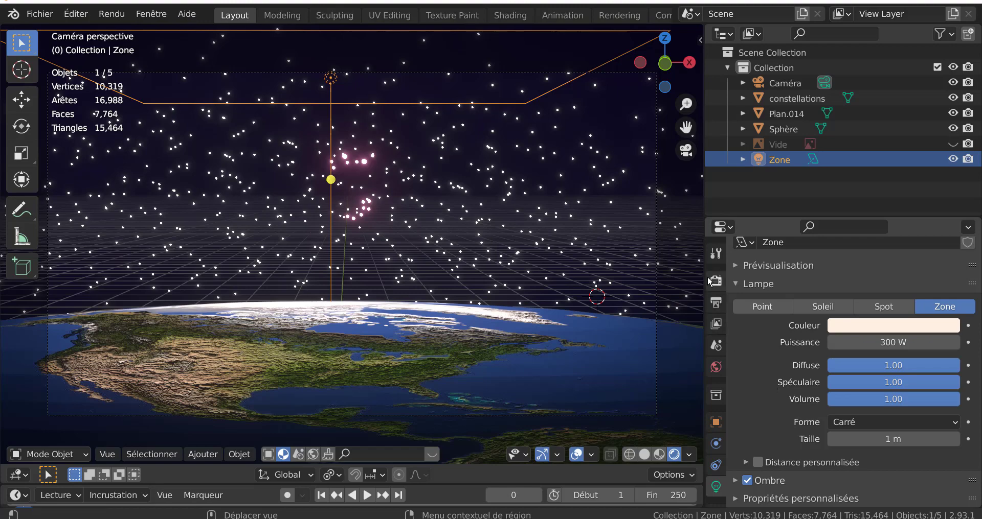
# Widen the 3D viewport, clear the selection and render the current frame to check the light and stars.
pyautogui.moveTo(703, 265); pyautogui.dragTo(831, 266)
pyautogui.scroll(-2, 726, 281)
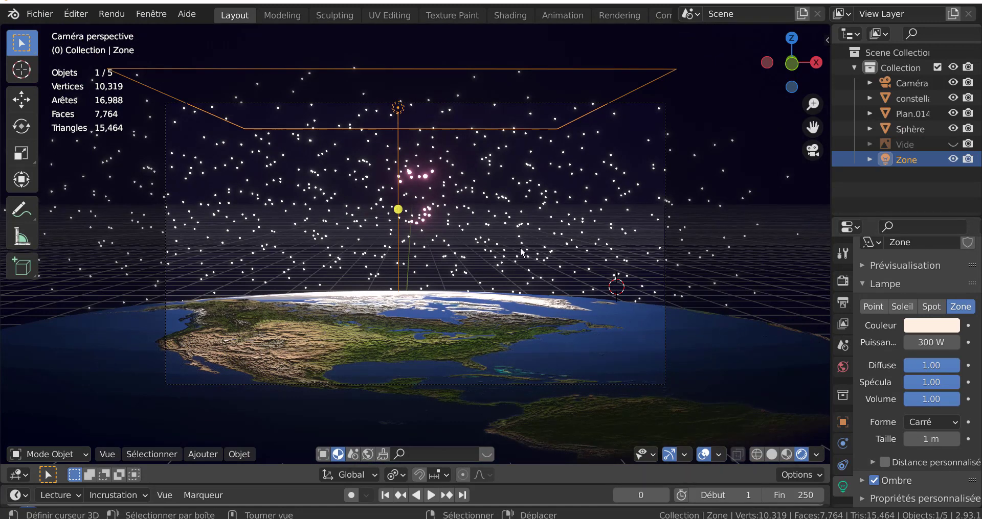
pyautogui.click(785, 269)
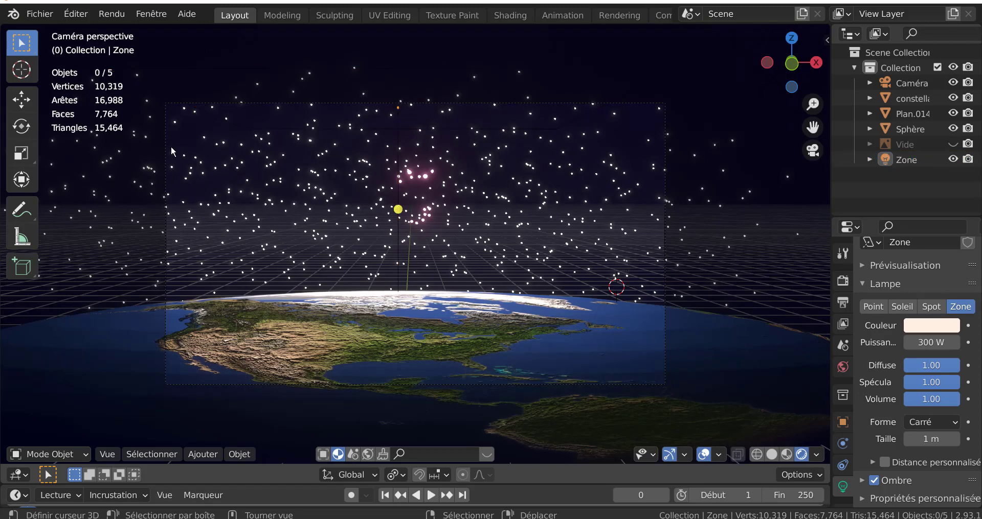
pyautogui.press('F12')
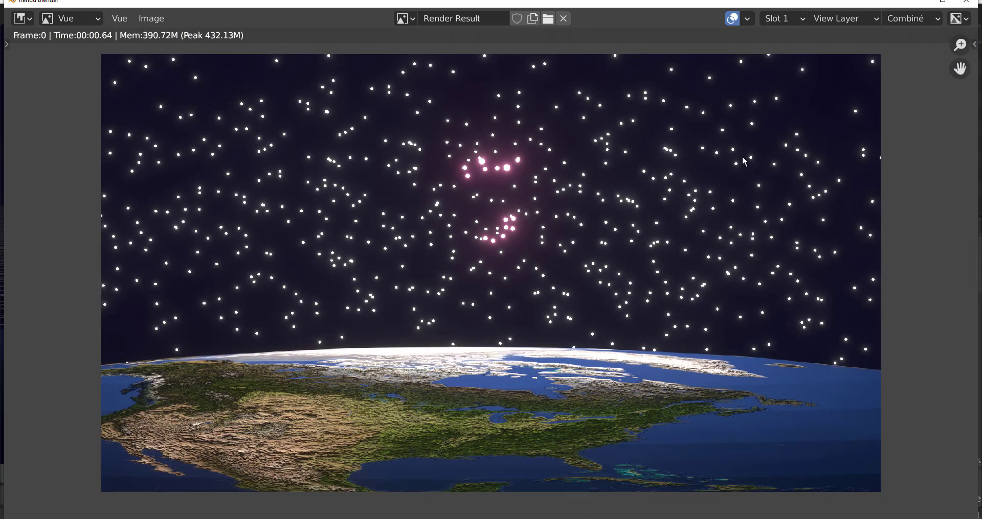
pyautogui.click(966, 2)
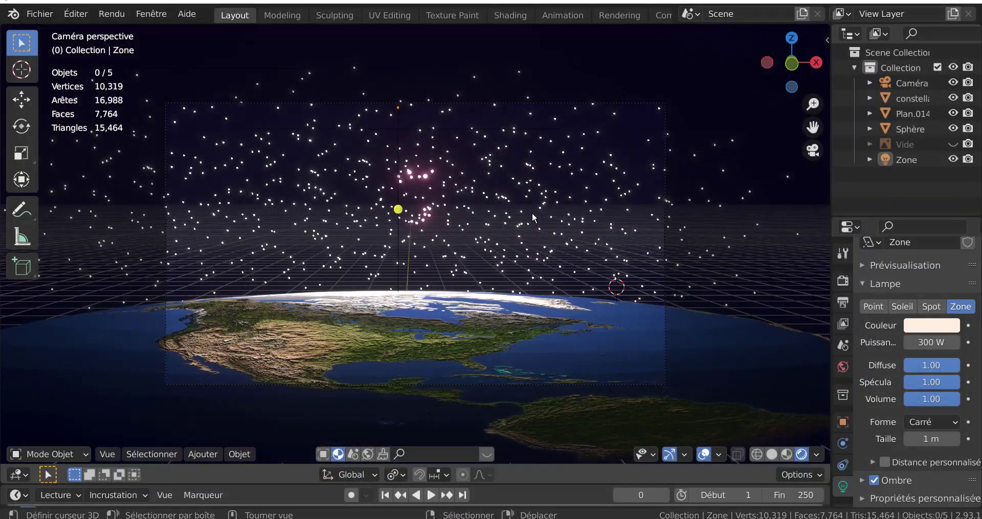
# Scale down all the star faces of the constellations object in place so the background stars are smaller.
pyautogui.click(556, 202)
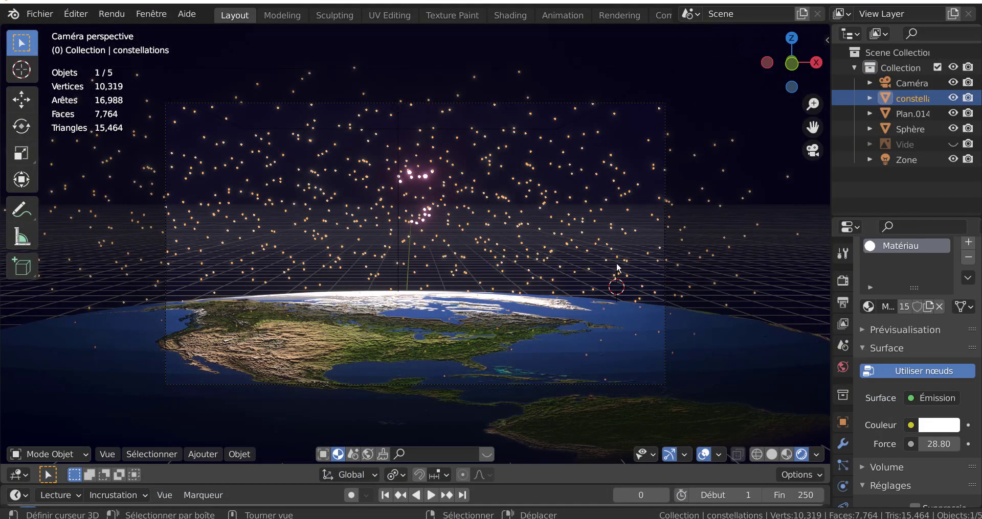
pyautogui.press('Tab')
pyautogui.press('a')
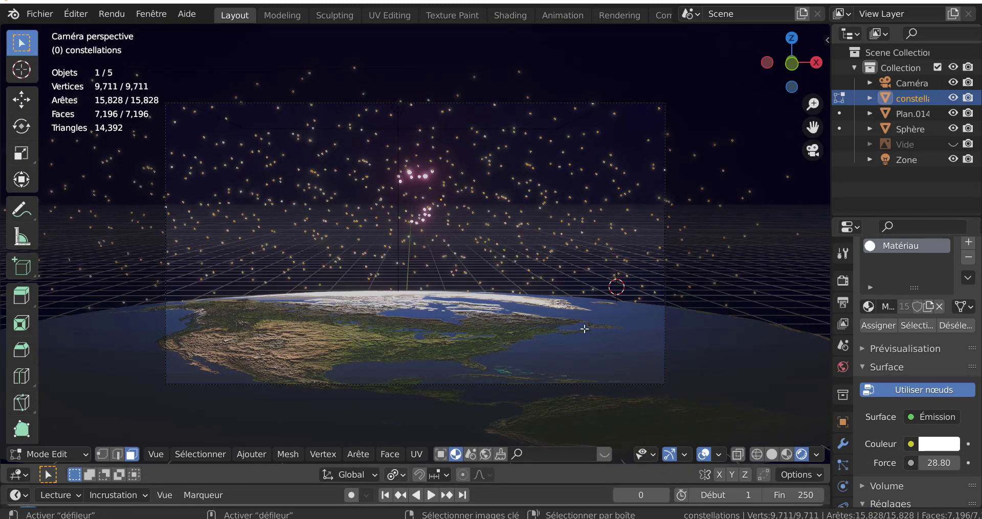
pyautogui.press('s')
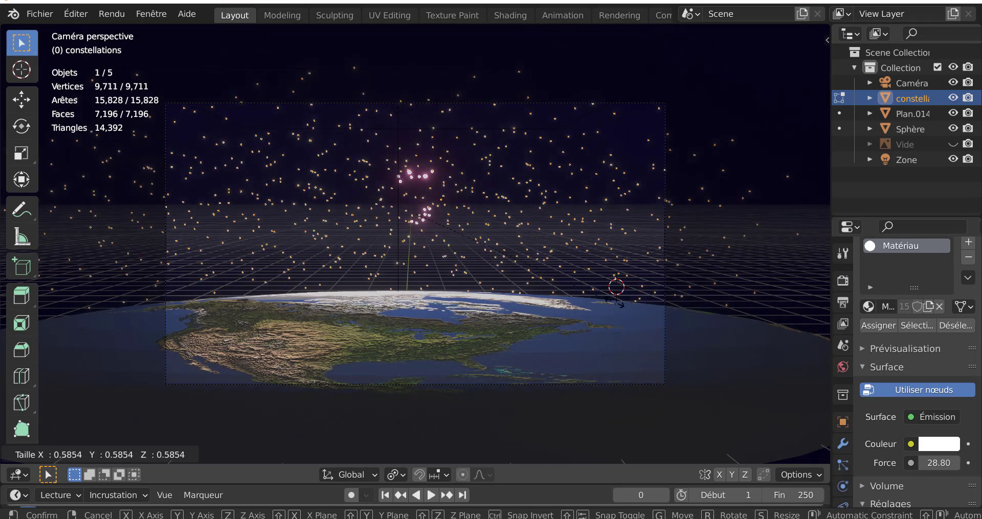
pyautogui.click(565, 317)
pyautogui.press('Tab')
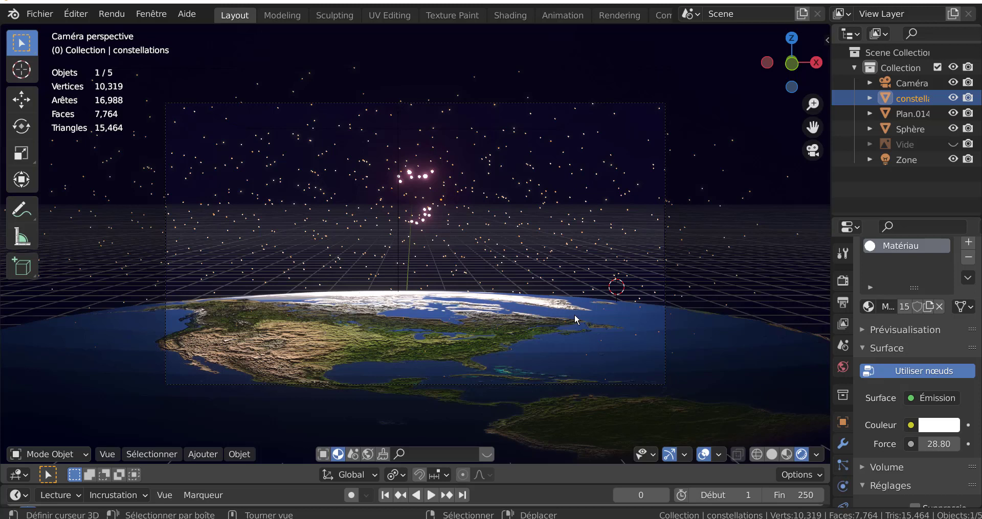
# Render the camera view again to check the size of the background stars against the pink constellation.
pyautogui.press('F12')
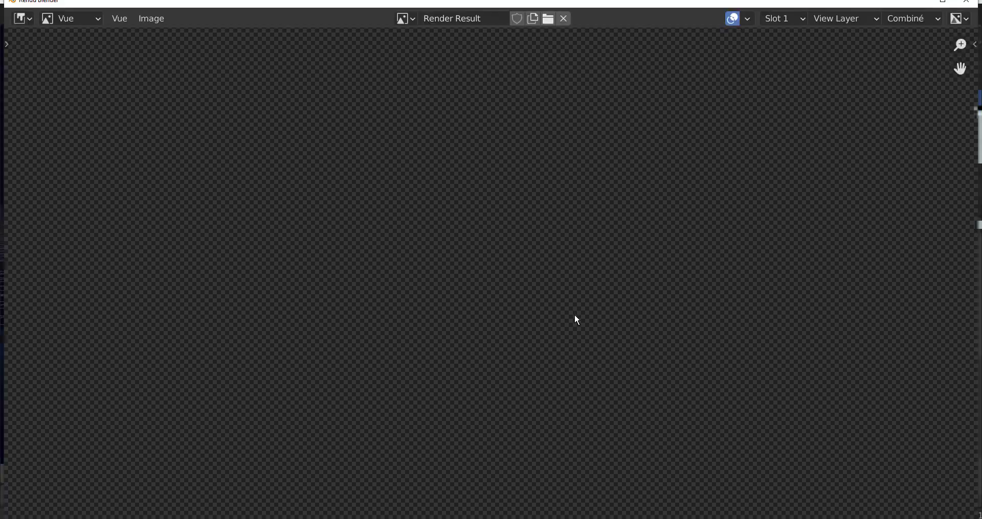
pyautogui.scroll(-2, 656, 360)
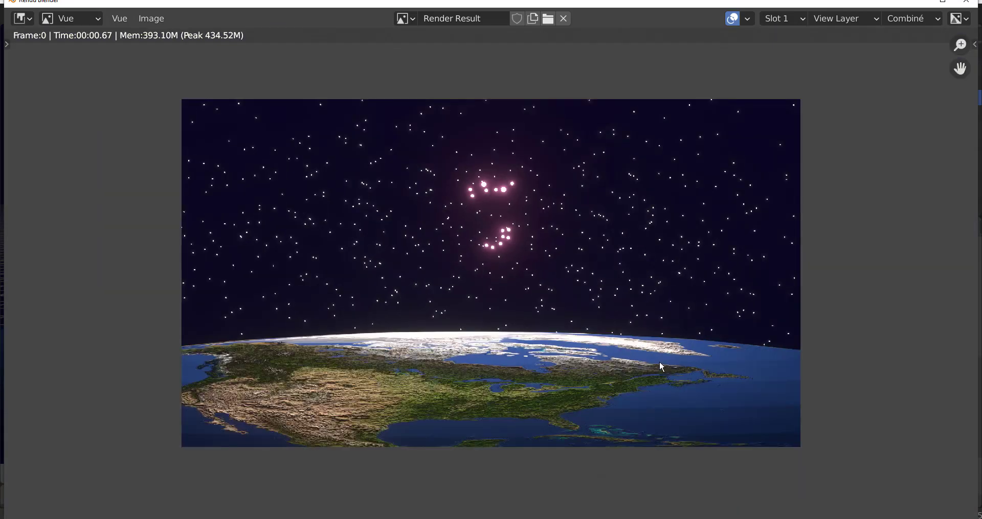
pyautogui.scroll(1, 658, 360)
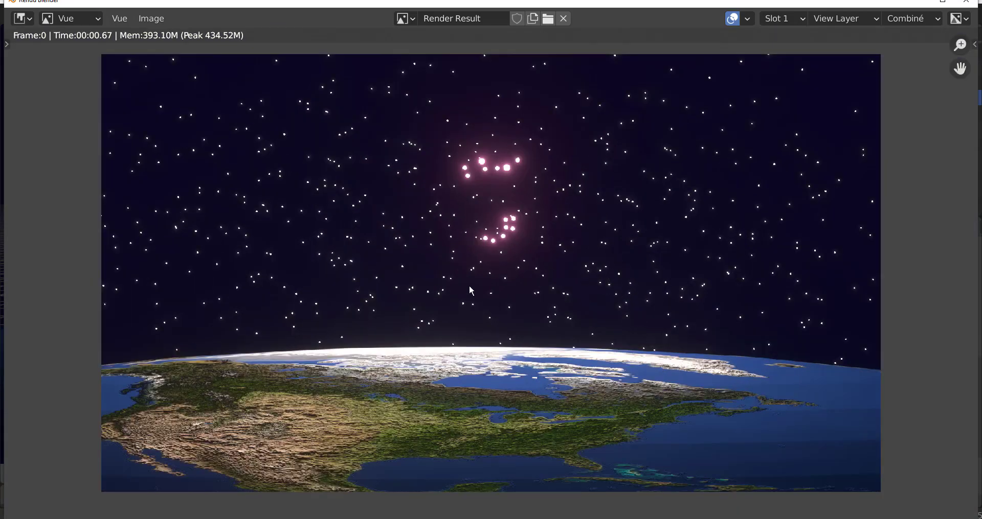
pyautogui.click(966, 1)
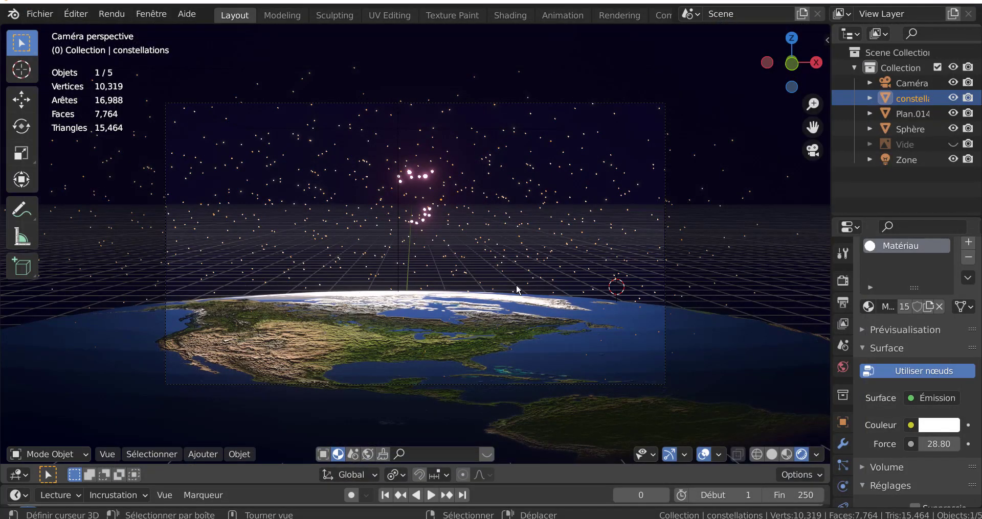
# Enter Edit Mode on the constellations object and deselect all of its stars.
pyautogui.press('a')
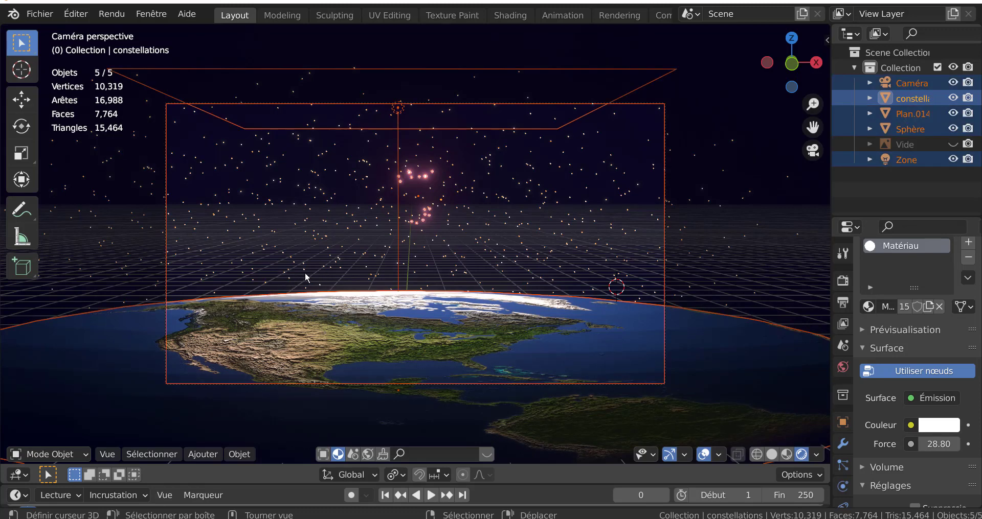
pyautogui.hotkey('ctrl', 'z')
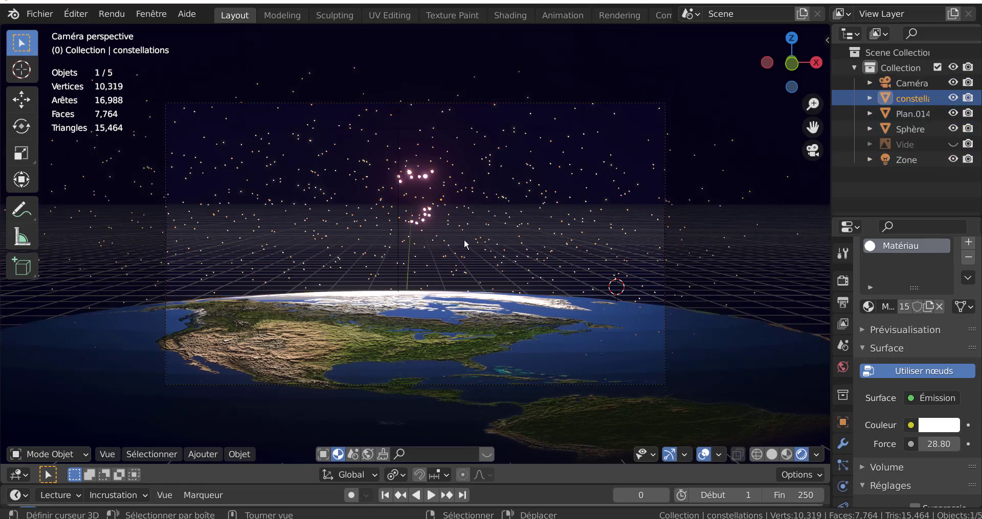
pyautogui.press('Tab')
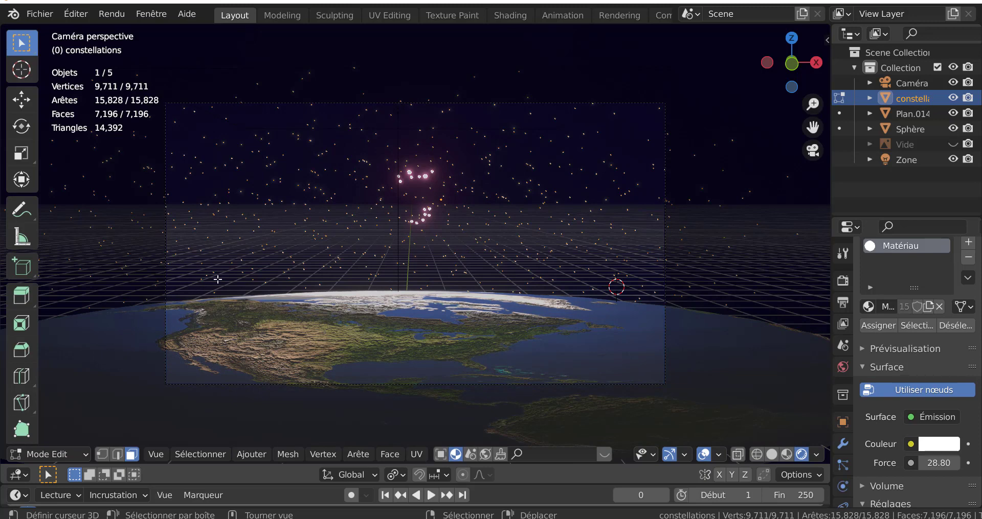
pyautogui.hotkey('alt', 'a')
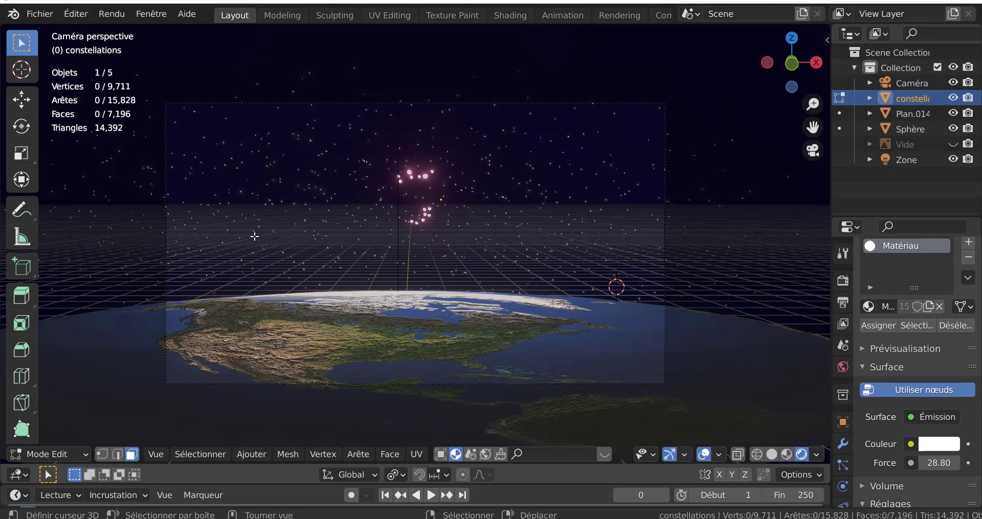
pyautogui.press('c')
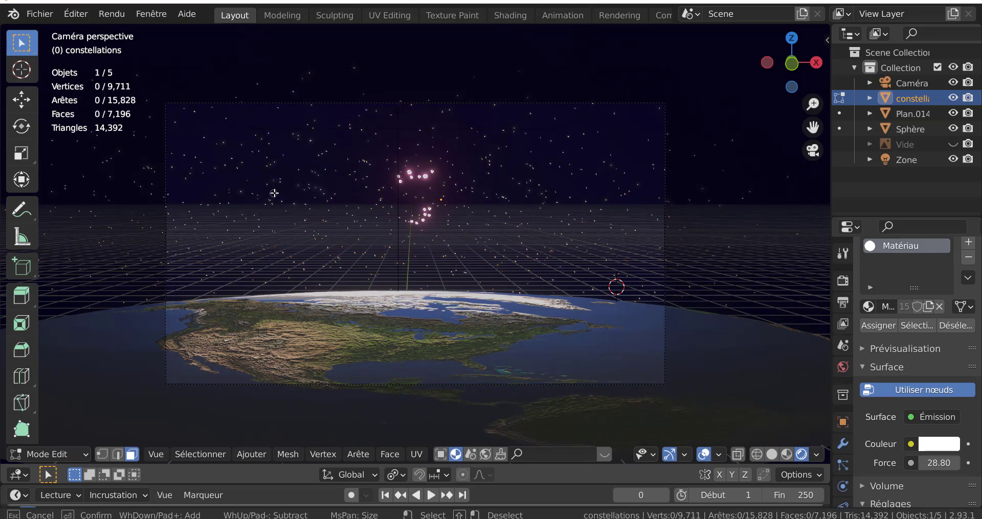
pyautogui.press('Escape')
# Circle-select a few scattered background stars on either side of the pink constellation.
pyautogui.scroll(3, 301, 192)
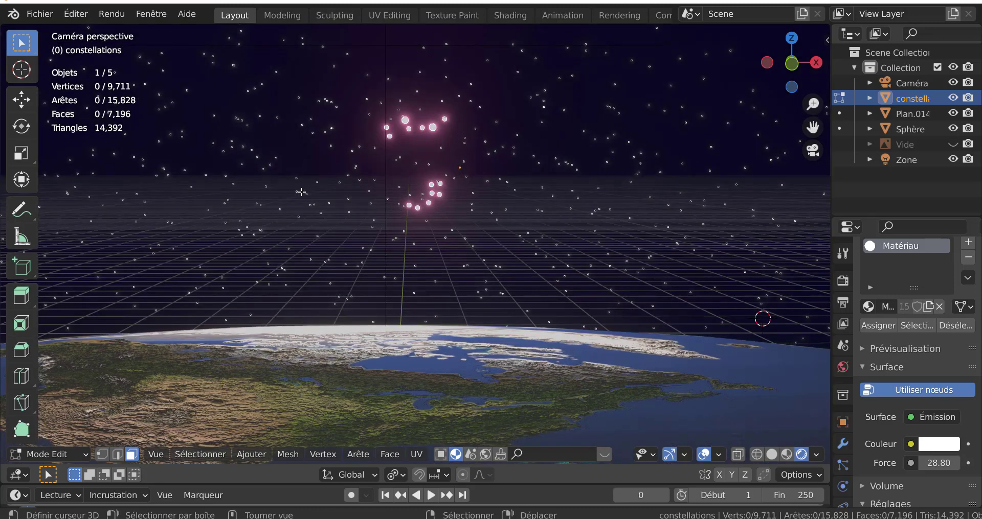
pyautogui.scroll(-2, 314, 202)
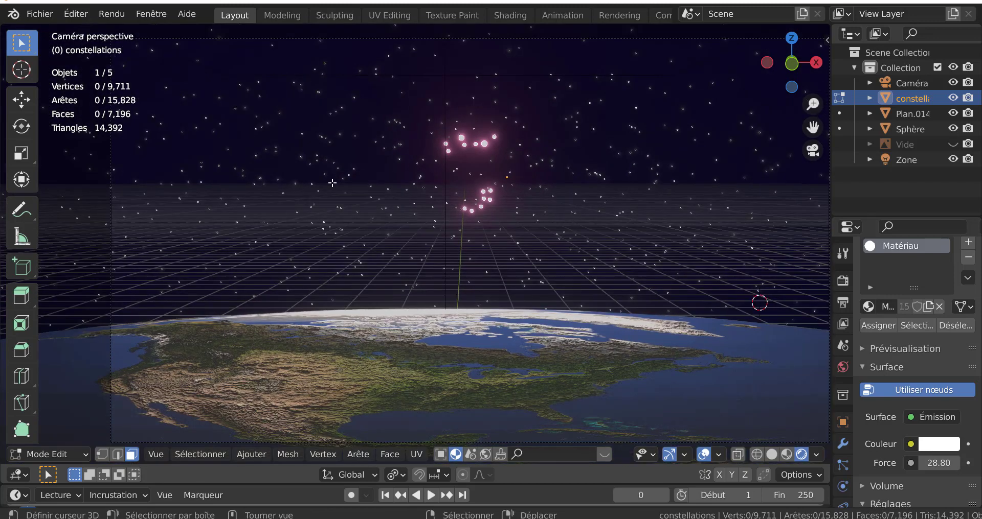
pyautogui.press('c')
pyautogui.click(302, 133)
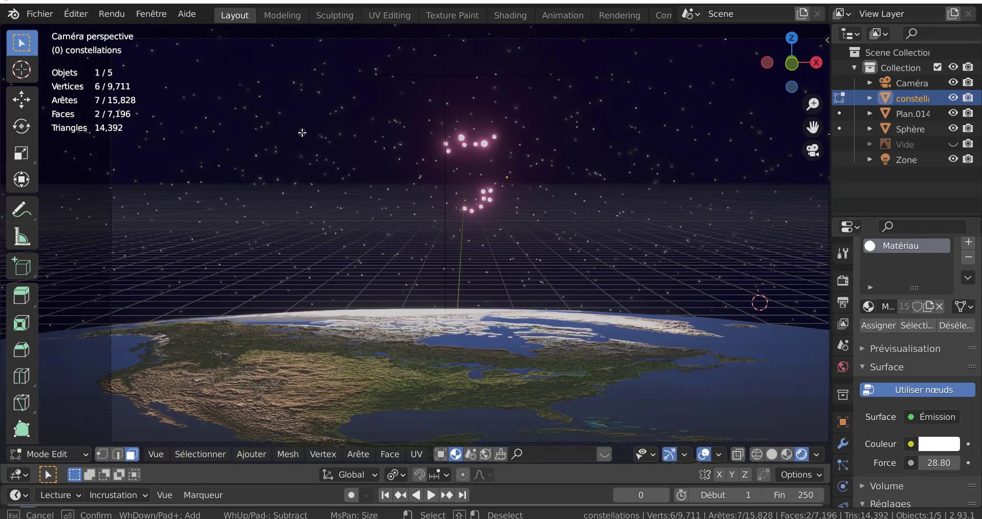
pyautogui.press('Escape')
pyautogui.press('c')
pyautogui.moveTo(496, 105)
pyautogui.mouseDown()
pyautogui.moveTo(498, 113)
pyautogui.moveTo(596, 86)
pyautogui.moveTo(625, 86)
pyautogui.moveTo(702, 116)
pyautogui.moveTo(707, 105)
pyautogui.moveTo(629, 216)
pyautogui.mouseUp()
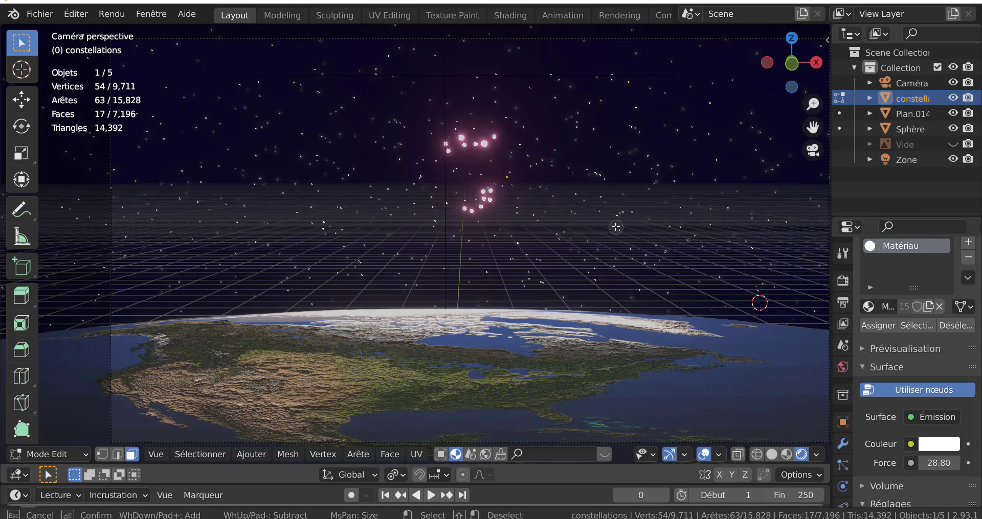
pyautogui.rightClick(625, 228)
# Add several groups of background stars to the right of and below the pink constellation to the circle selection.
pyautogui.scroll(3, 647, 220)
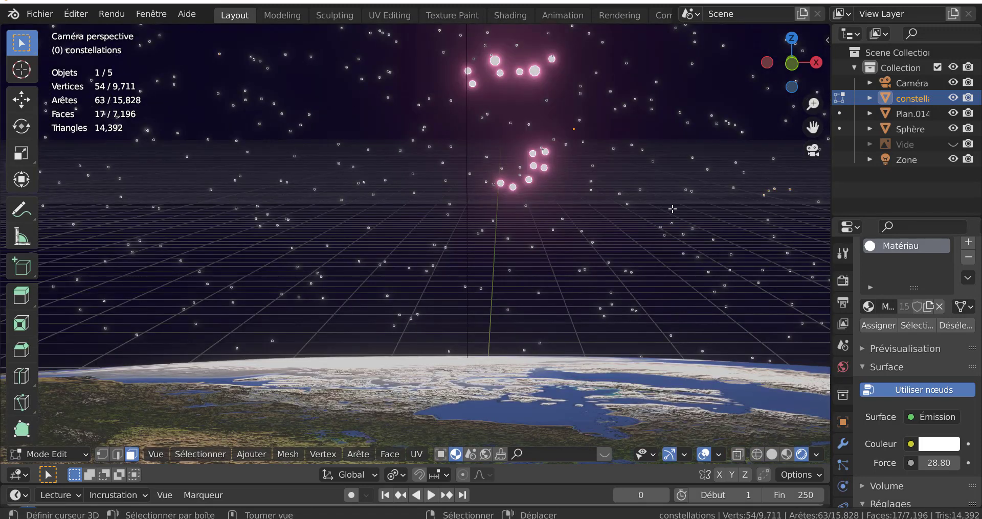
pyautogui.scroll(5, 629, 210)
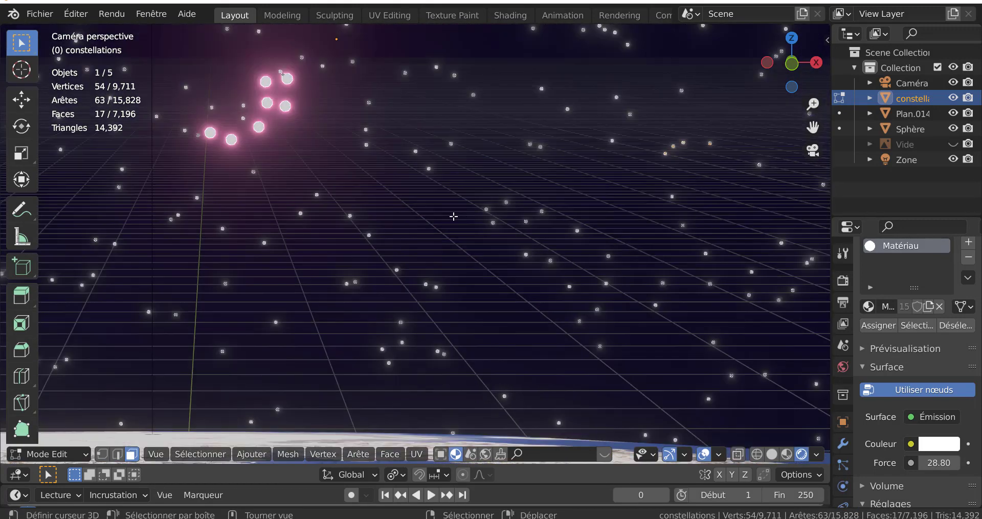
pyautogui.press('c')
pyautogui.moveTo(660, 161)
pyautogui.mouseDown()
pyautogui.moveTo(681, 143)
pyautogui.moveTo(707, 147)
pyautogui.mouseUp()
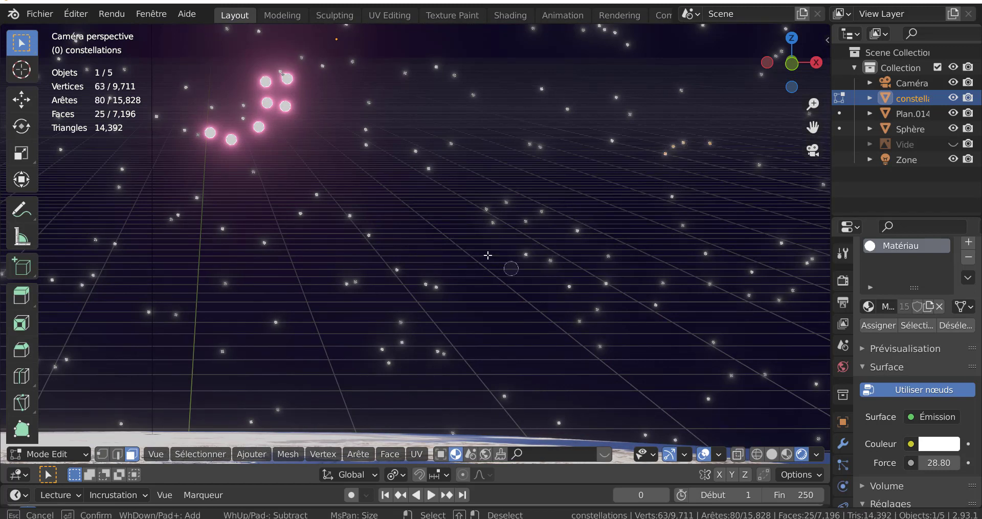
pyautogui.moveTo(489, 212)
pyautogui.mouseDown()
pyautogui.moveTo(499, 227)
pyautogui.moveTo(522, 213)
pyautogui.moveTo(528, 223)
pyautogui.mouseUp()
pyautogui.moveTo(389, 319)
pyautogui.mouseDown()
pyautogui.moveTo(408, 330)
pyautogui.moveTo(388, 370)
pyautogui.mouseUp()
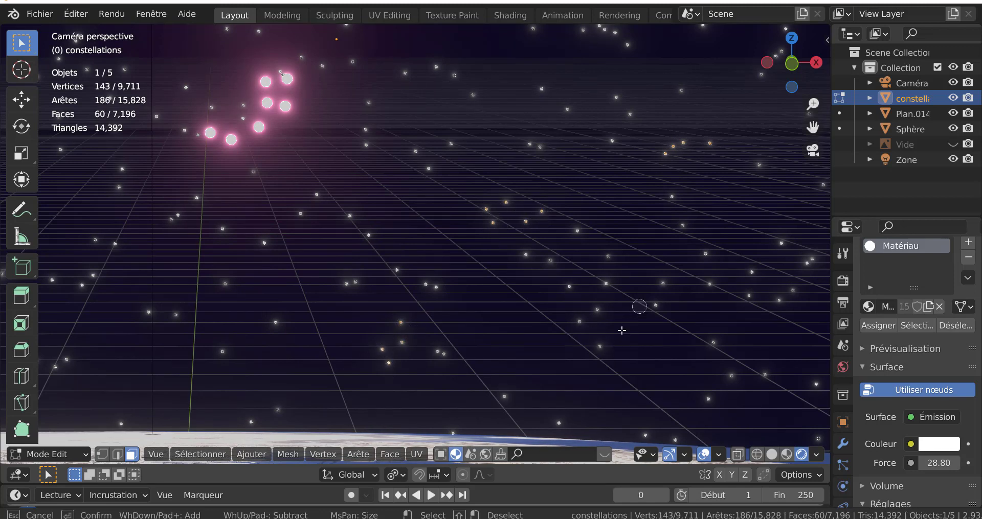
pyautogui.moveTo(597, 352)
pyautogui.mouseDown()
pyautogui.moveTo(584, 327)
pyautogui.moveTo(607, 256)
pyautogui.moveTo(628, 289)
pyautogui.moveTo(704, 286)
pyautogui.moveTo(748, 302)
pyautogui.moveTo(788, 292)
pyautogui.moveTo(808, 259)
pyautogui.mouseUp()
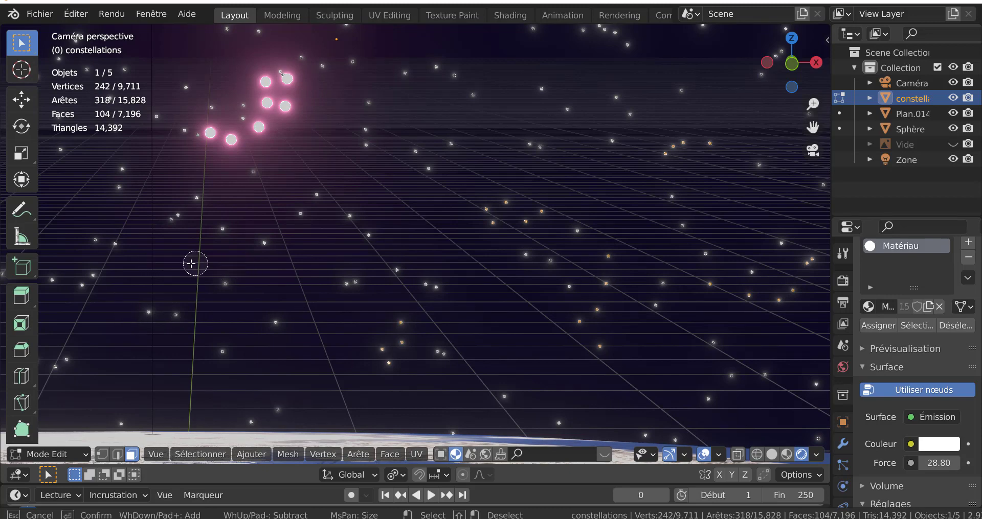
pyautogui.press('Escape')
# Add a small cluster of background stars to the left of and below the pink constellation to the selection.
pyautogui.scroll(-4, 193, 267)
pyautogui.keyDown('shift'); pyautogui.moveTo(205, 252); pyautogui.dragTo(385, 323, button='middle'); pyautogui.keyUp('shift')
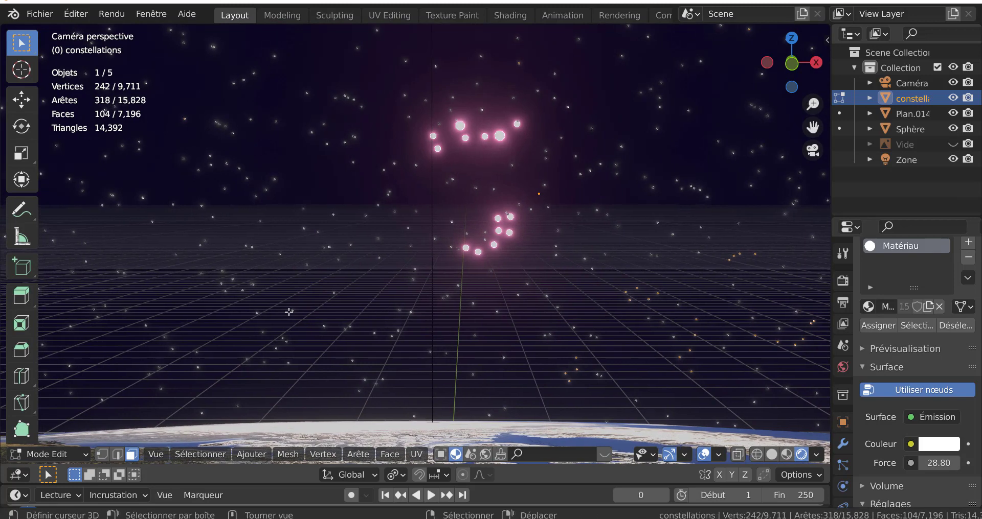
pyautogui.press('c')
pyautogui.moveTo(237, 287); pyautogui.dragTo(219, 278)
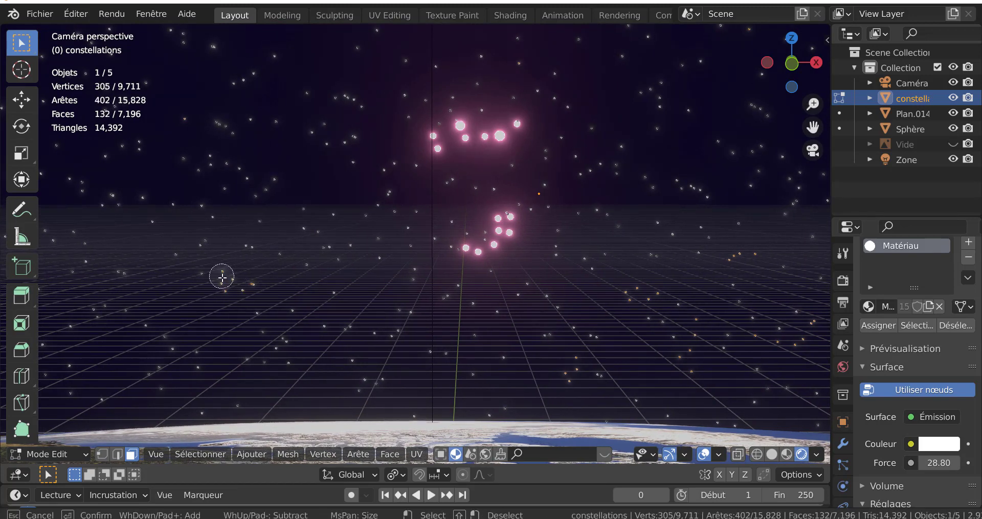
pyautogui.press('Escape')
# Scale the selected background stars up in place by a factor of about 3.07.
pyautogui.scroll(-2, 280, 308)
pyautogui.scroll(-3, 279, 308)
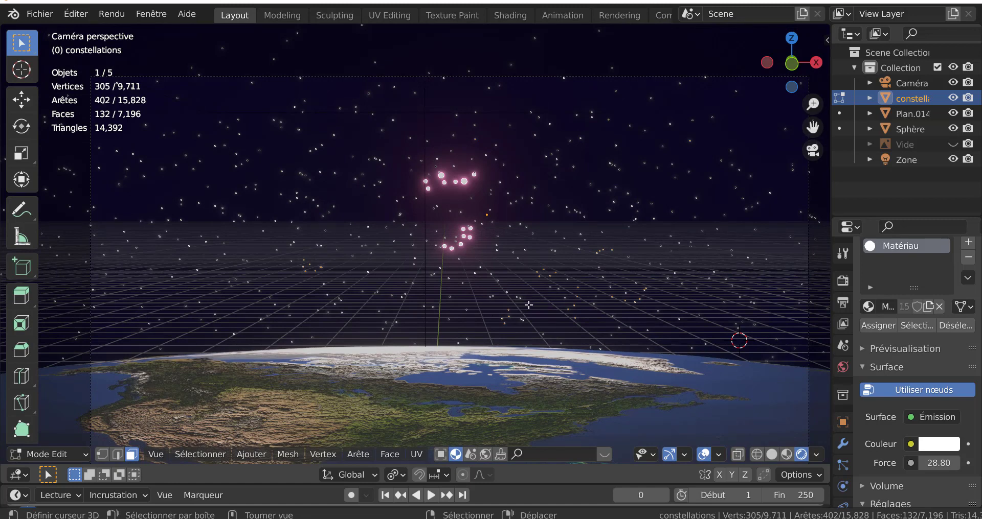
pyautogui.hotkey('shift', 's')
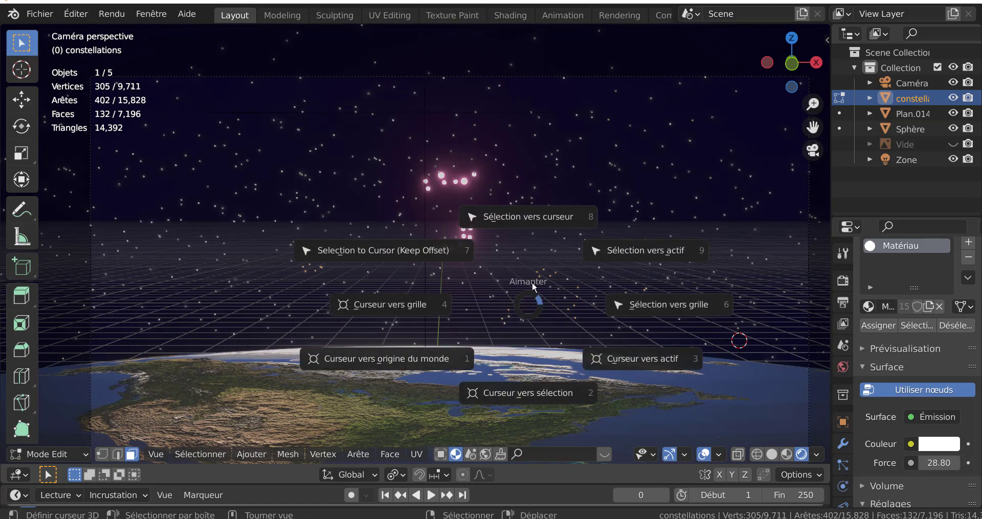
pyautogui.click(540, 305)
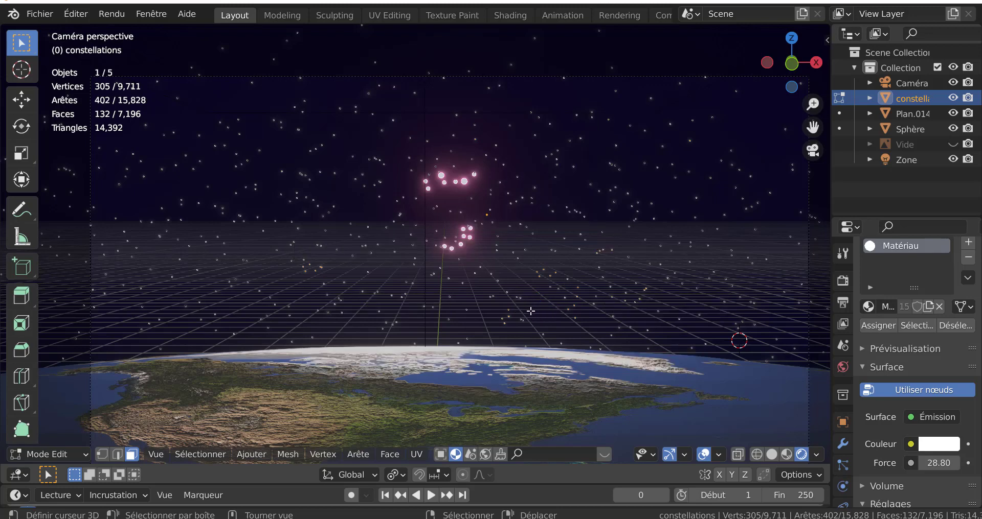
pyautogui.press('s')
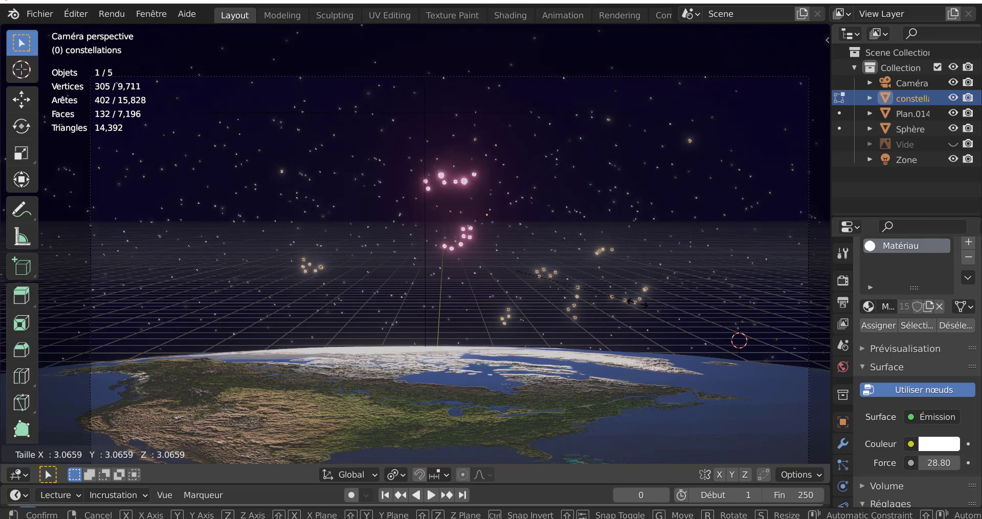
pyautogui.click(632, 300)
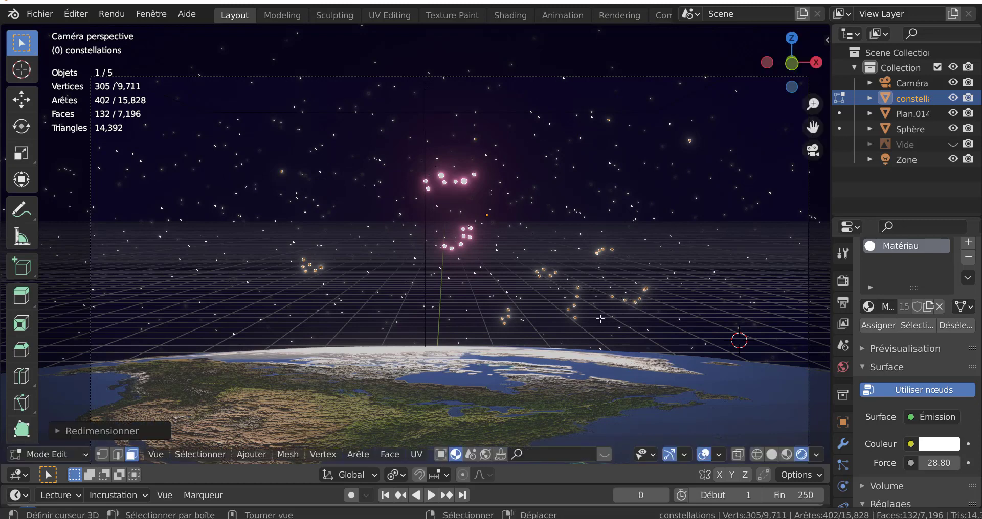
pyautogui.press('Tab')
pyautogui.press('Tab')
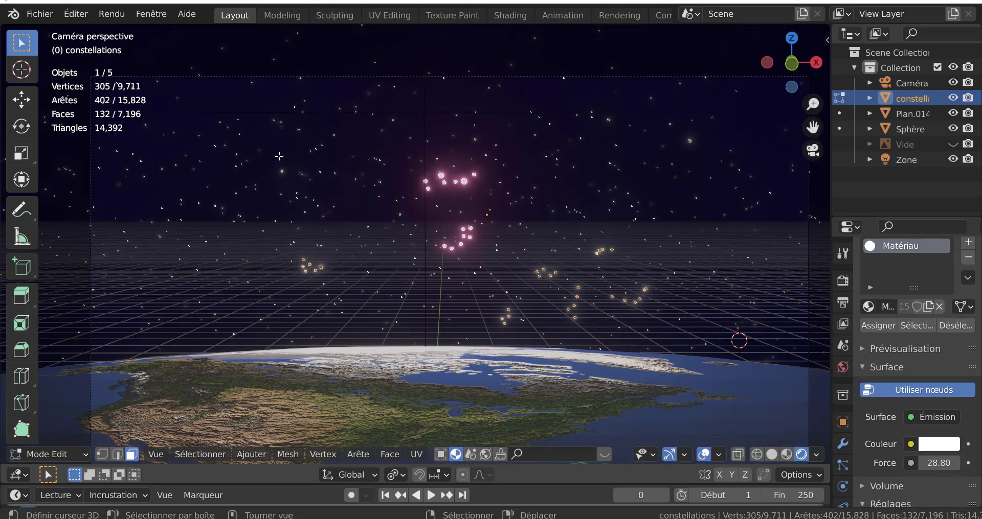
# Try to enlarge a fresh circle selection of background stars in the upper sky left of the constellation.
pyautogui.hotkey('alt', 'a')
pyautogui.press('c')
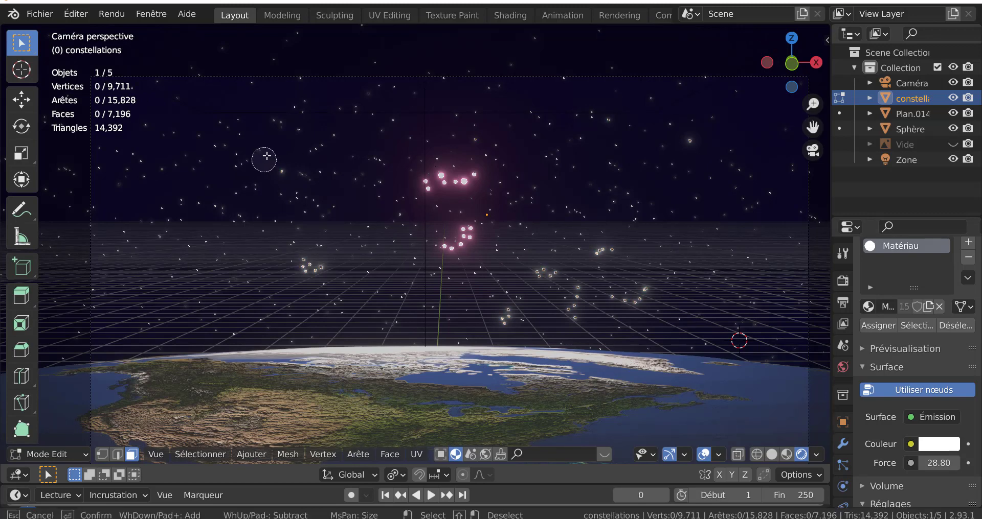
pyautogui.moveTo(259, 154); pyautogui.dragTo(237, 164)
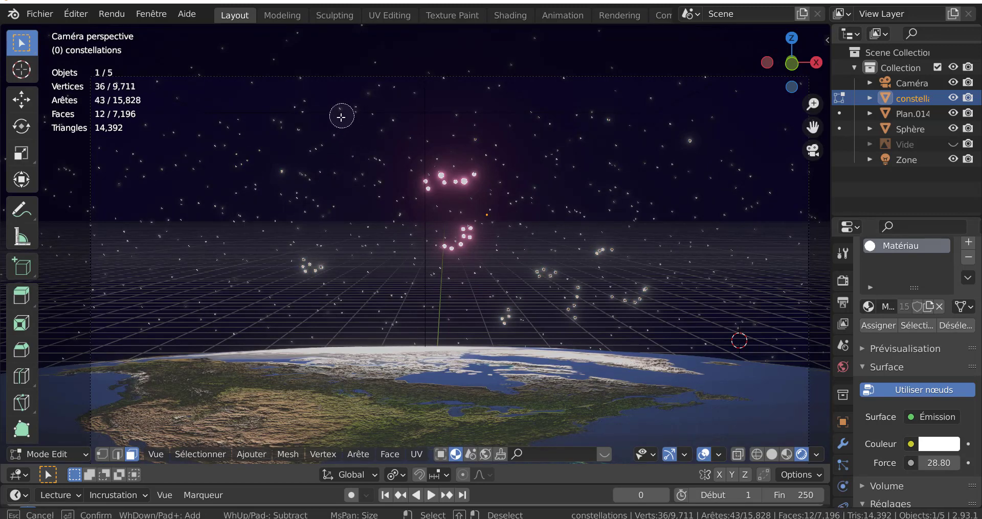
pyautogui.moveTo(342, 114); pyautogui.dragTo(384, 116)
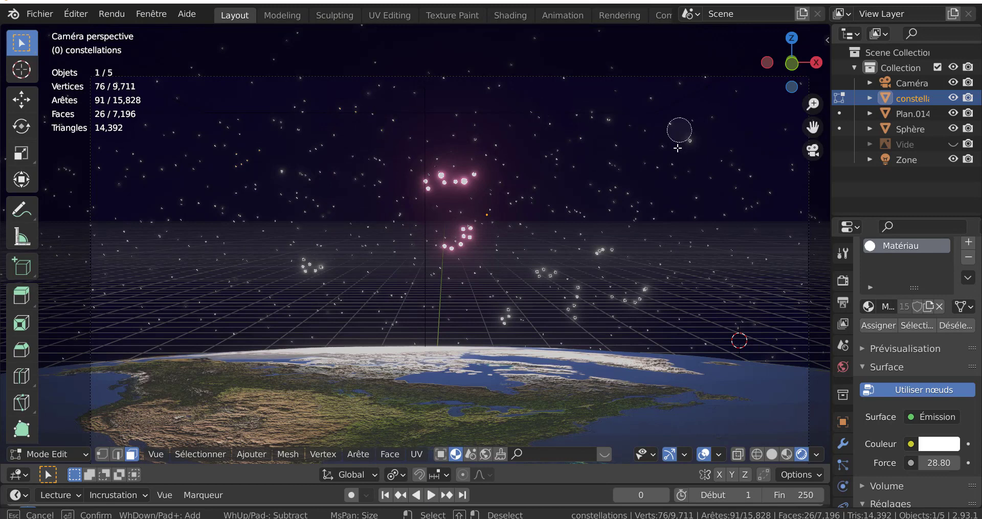
pyautogui.press('Escape')
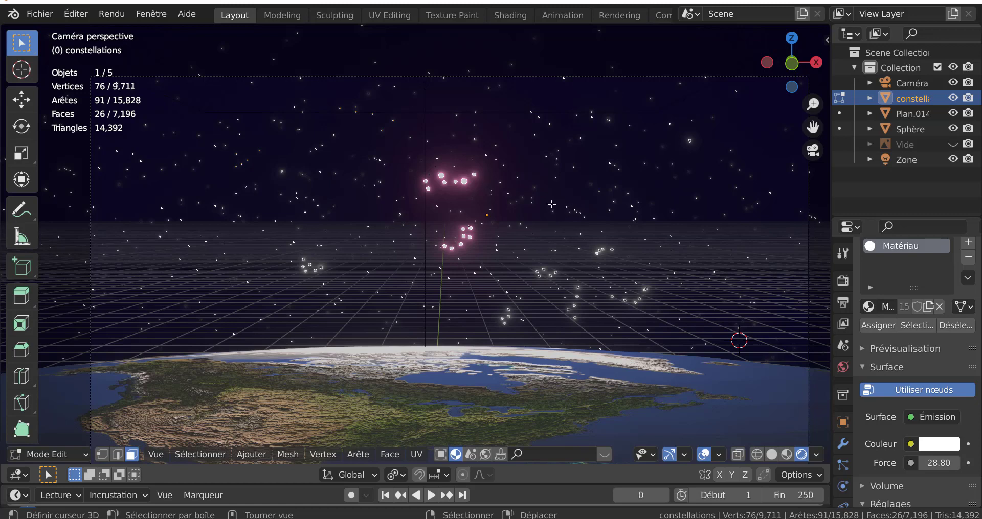
pyautogui.press('s')
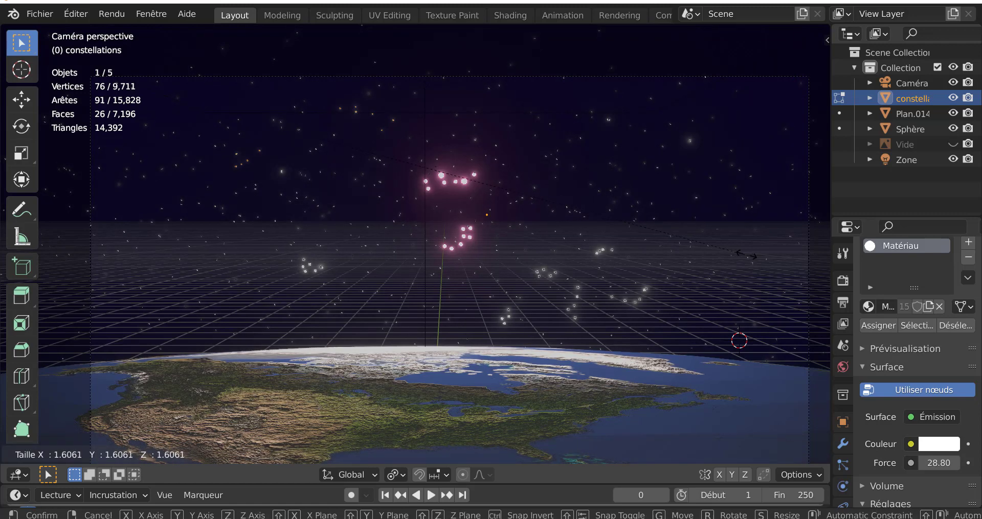
pyautogui.click(338, 208)
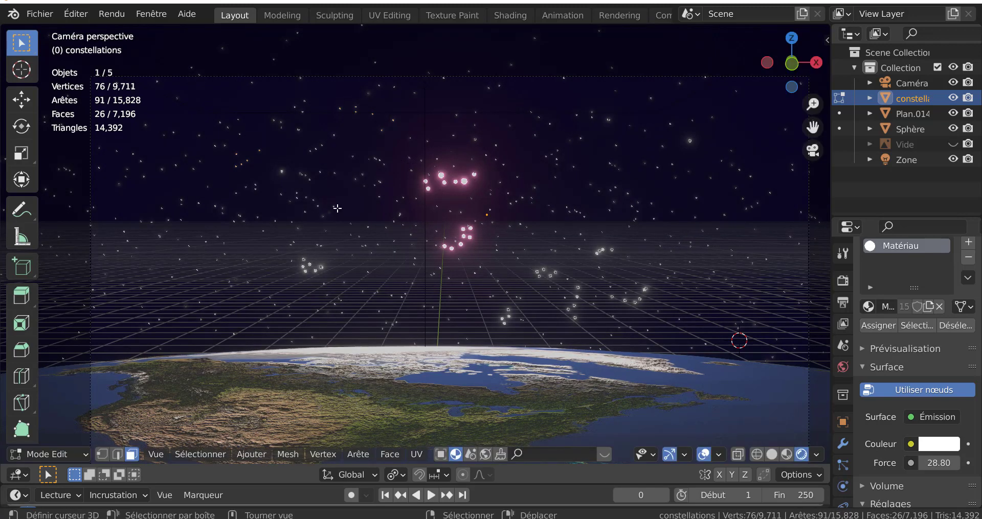
# Circle-select a few scattered stars in the upper sky on both sides of the constellation and scale them up about 2.9 times.
pyautogui.hotkey('alt', 'a')
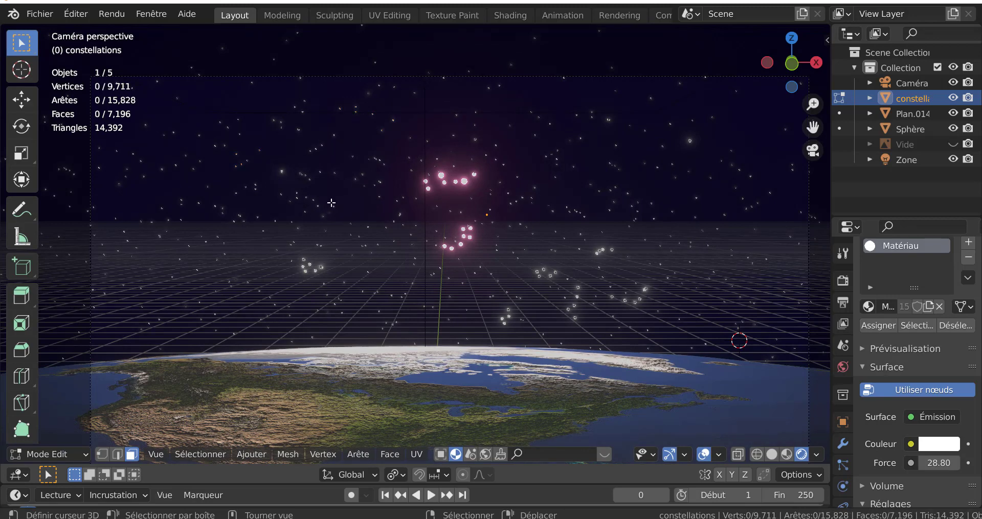
pyautogui.press('c')
pyautogui.click(275, 126)
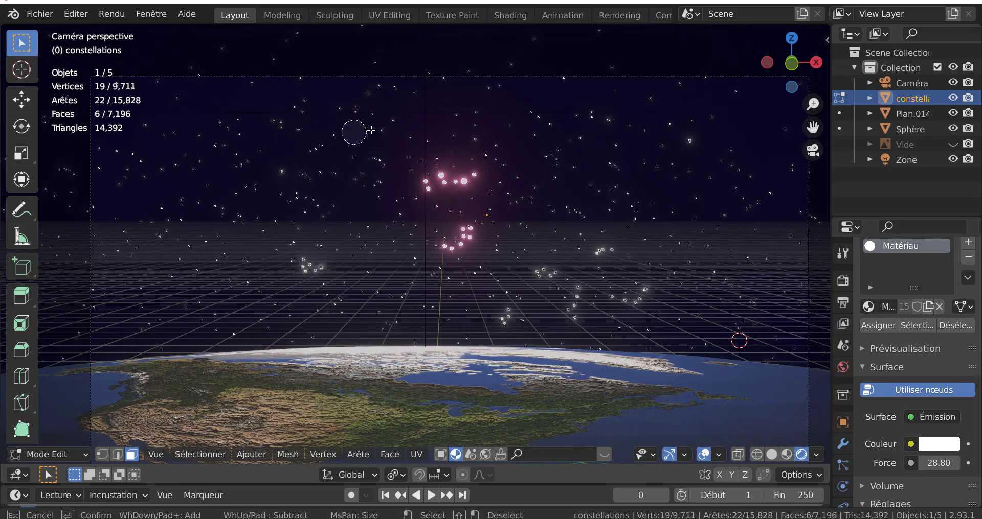
pyautogui.moveTo(524, 118)
pyautogui.mouseDown()
pyautogui.moveTo(722, 160)
pyautogui.moveTo(765, 182)
pyautogui.mouseUp()
pyautogui.rightClick(759, 148)
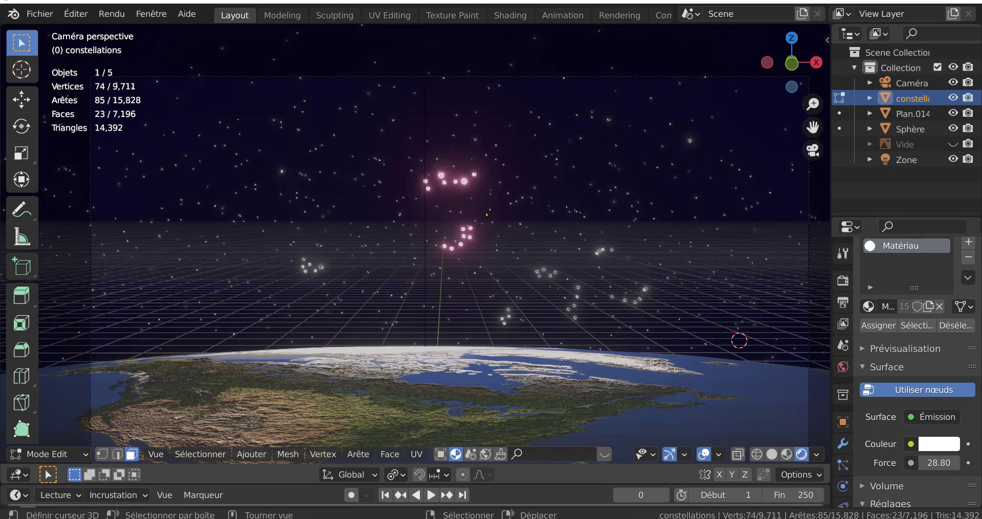
pyautogui.press('s')
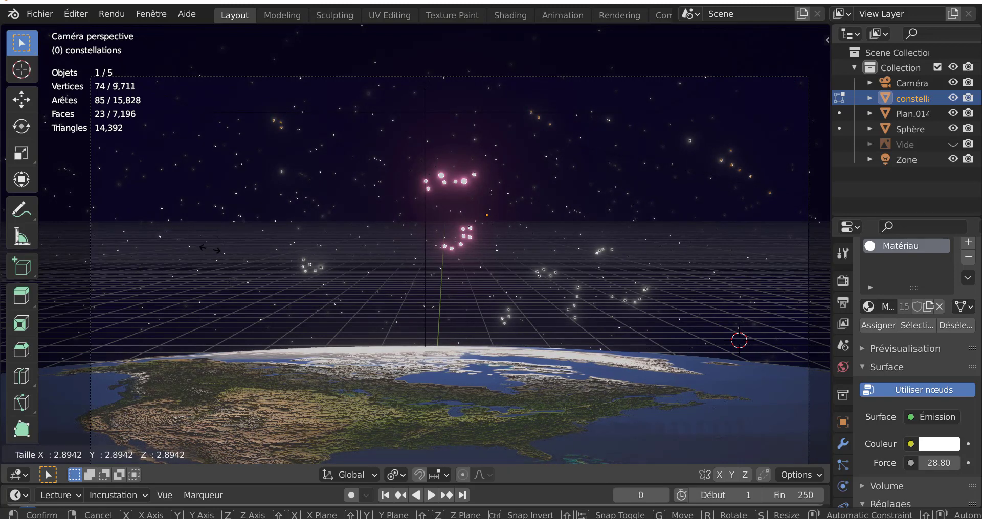
pyautogui.click(203, 249)
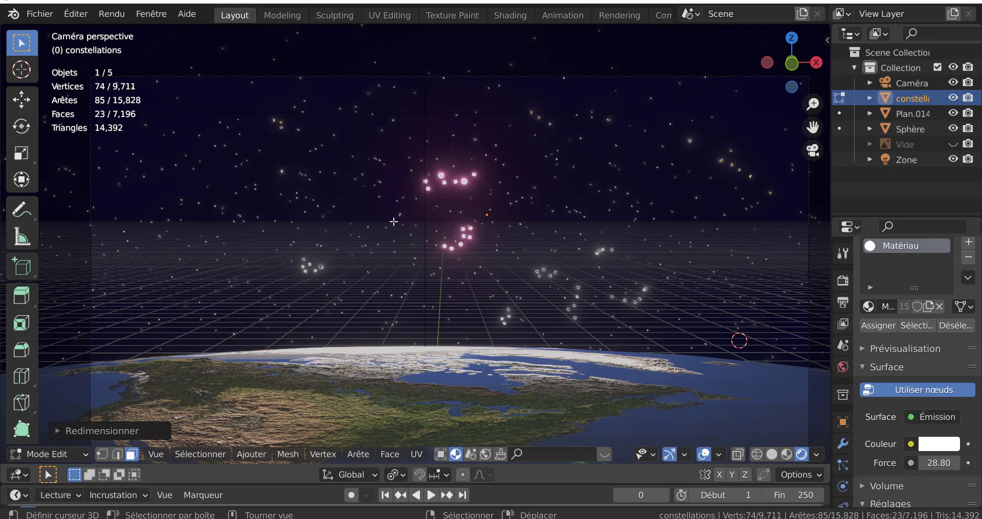
# Try to enlarge only the tight cluster of background stars just left of the pink constellation.
pyautogui.press('c')
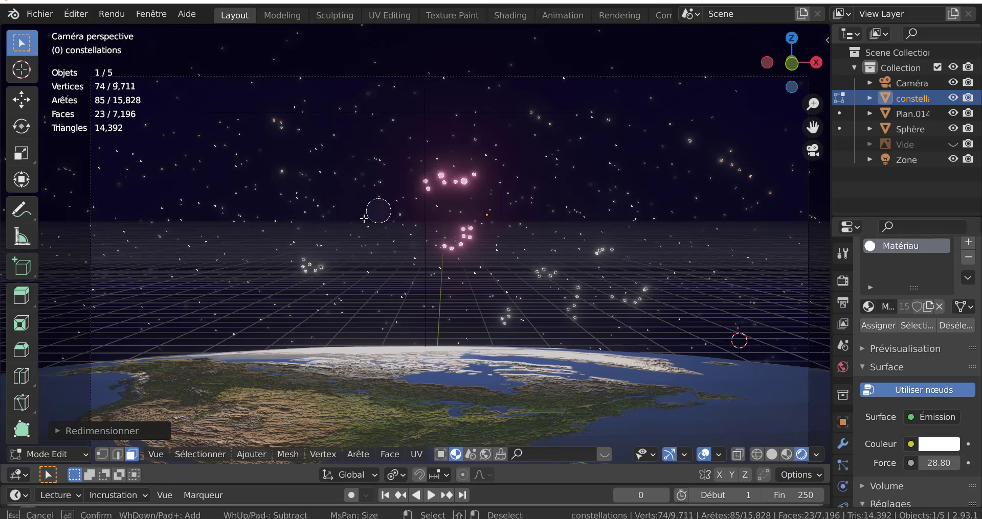
pyautogui.click(340, 208)
pyautogui.rightClick(335, 207)
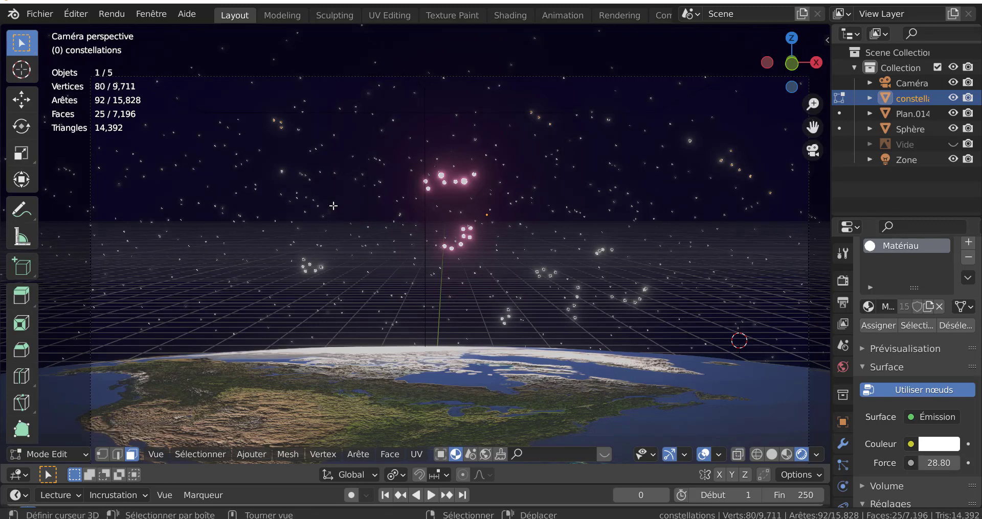
pyautogui.hotkey('alt', 'a')
pyautogui.press('c')
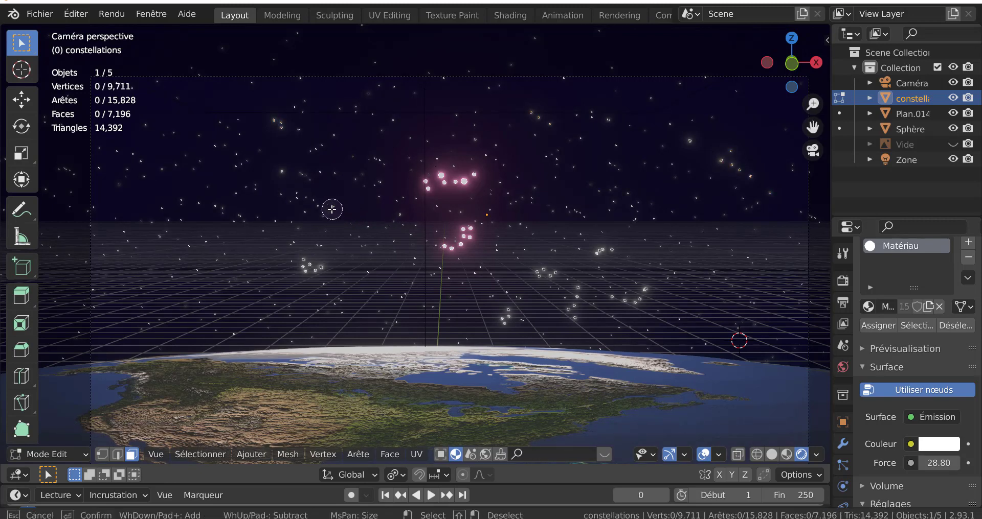
pyautogui.click(331, 210)
pyautogui.rightClick(360, 213)
pyautogui.press('s')
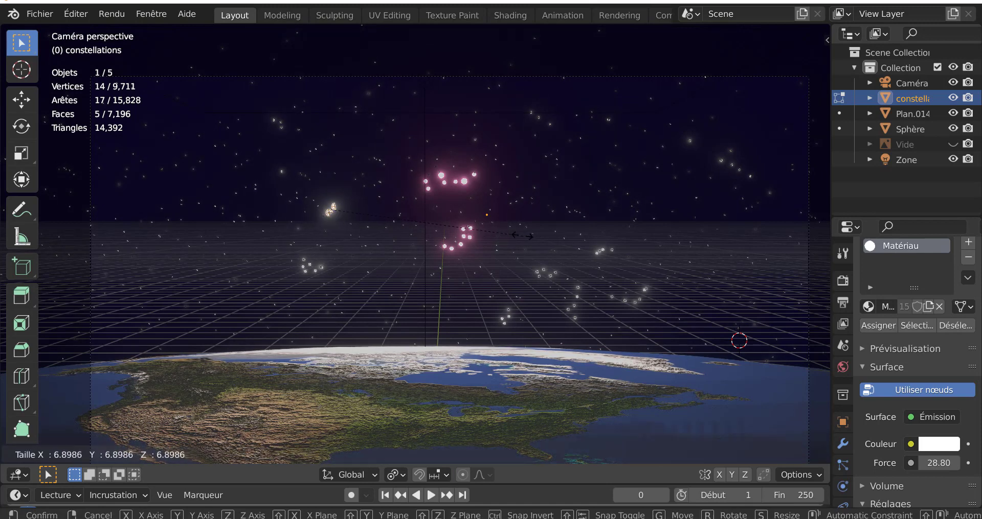
pyautogui.click(340, 225)
# Select a single background star left of the constellation, scale it up into a large bright star, and return to Object Mode.
pyautogui.scroll(3, 340, 225)
pyautogui.hotkey('alt', 'a')
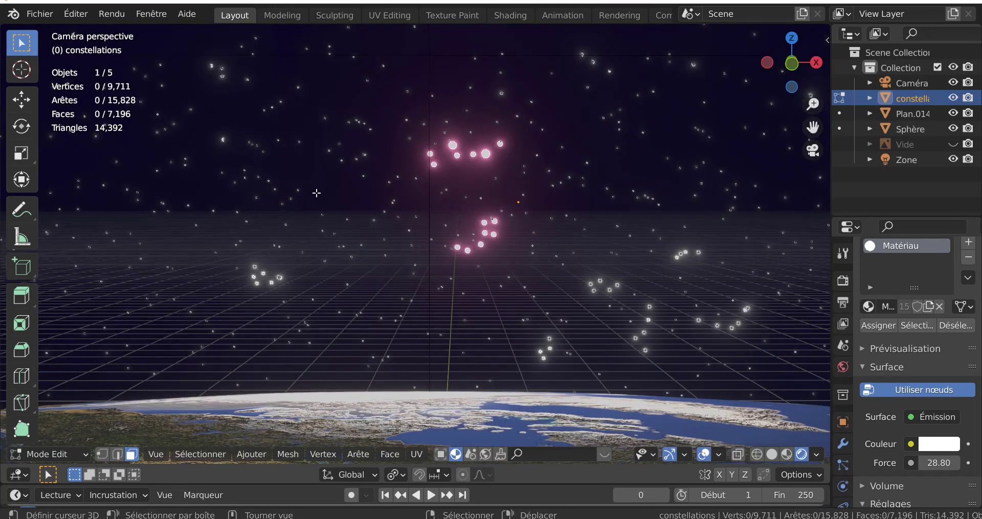
pyautogui.press('l')
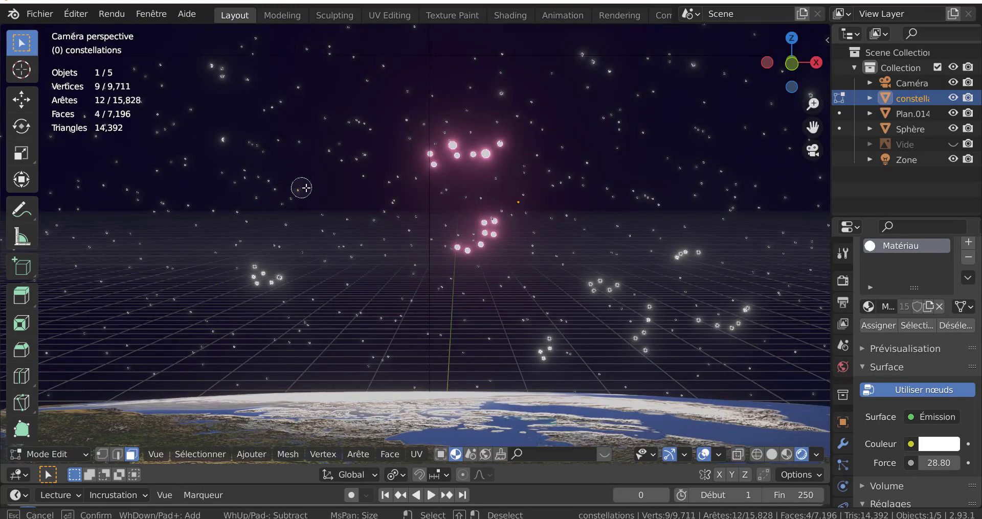
pyautogui.scroll(-3, 363, 217)
pyautogui.press('s')
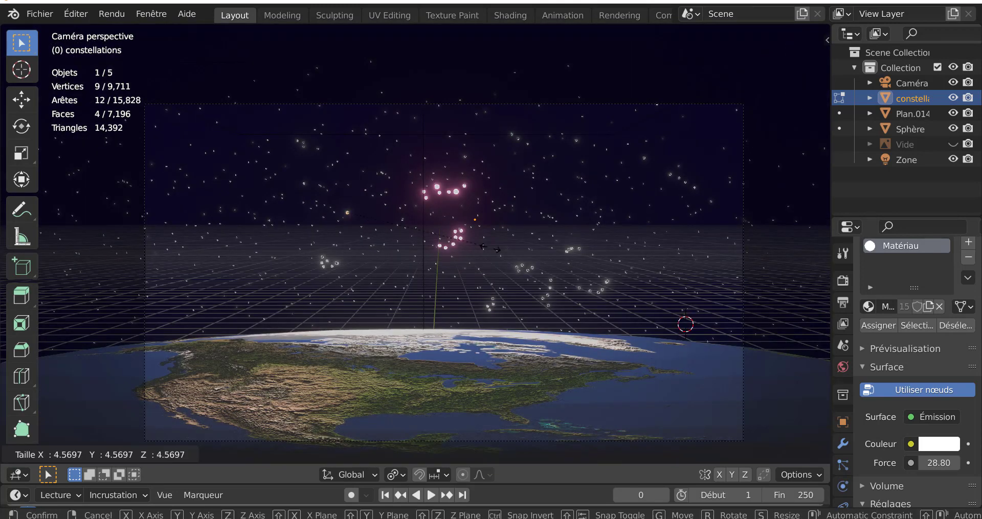
pyautogui.click(637, 264)
pyautogui.press('Tab')
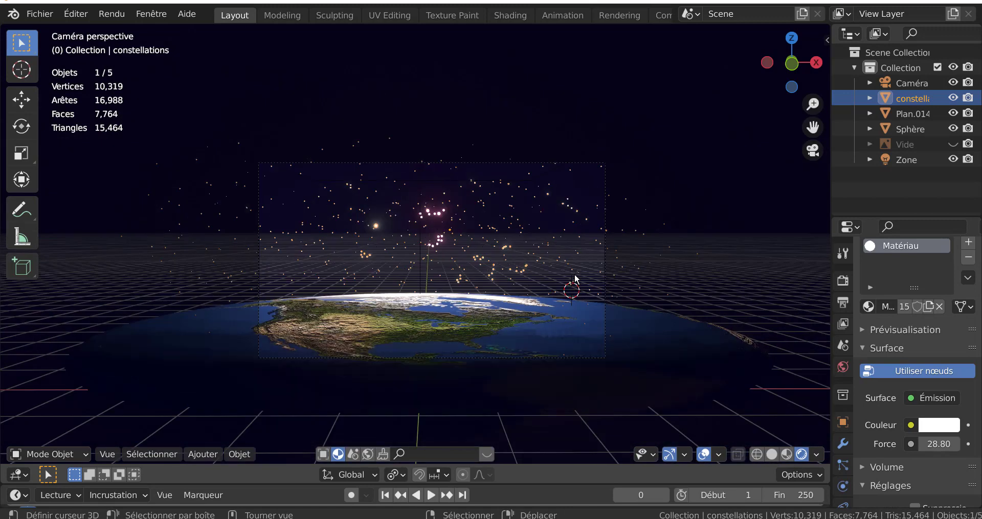
pyautogui.scroll(-3, 409, 253)
pyautogui.scroll(1, 483, 265)
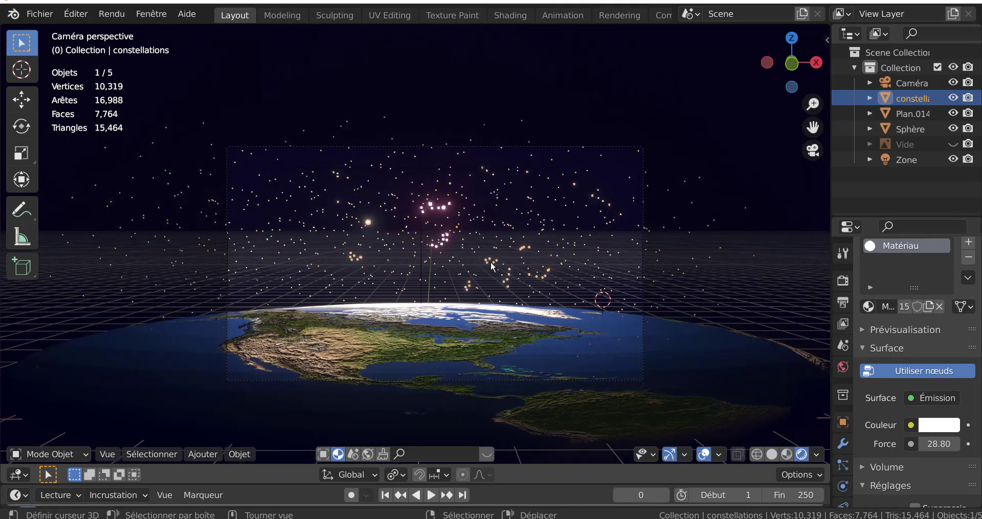
pyautogui.press('Tab')
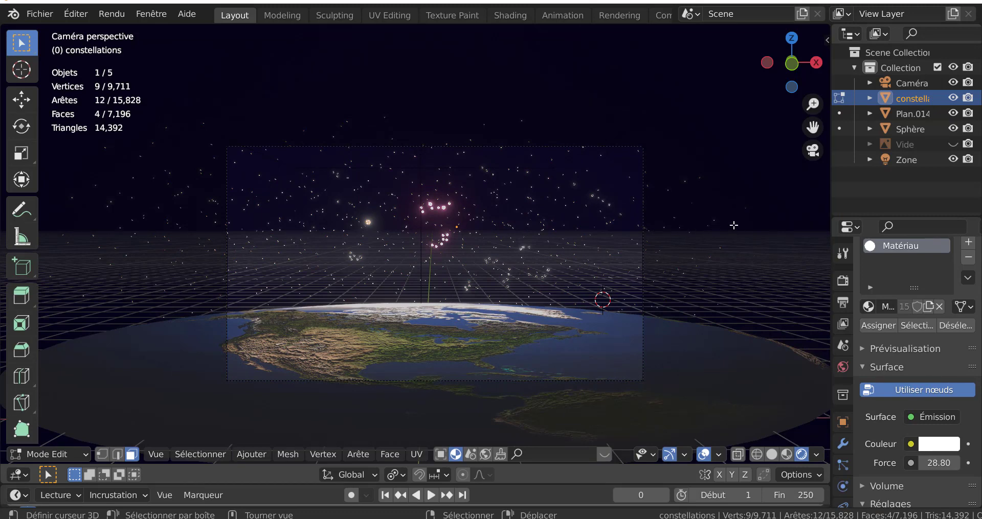
pyautogui.click(290, 453)
pyautogui.moveTo(258, 460)
pyautogui.press('Tab')
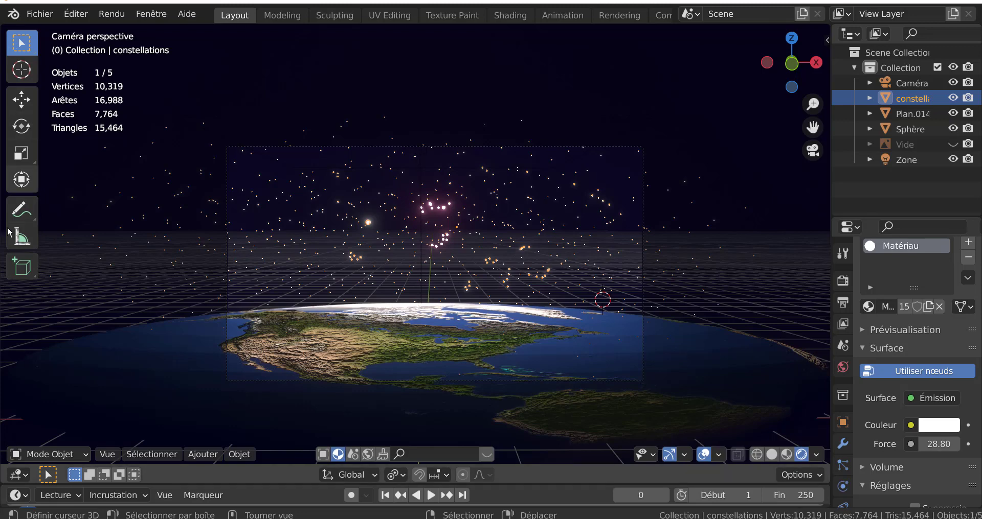
# Add a UV sphere at the 3D cursor and scale it down to a little over half its size.
pyautogui.click(204, 454)
pyautogui.moveTo(202, 437)
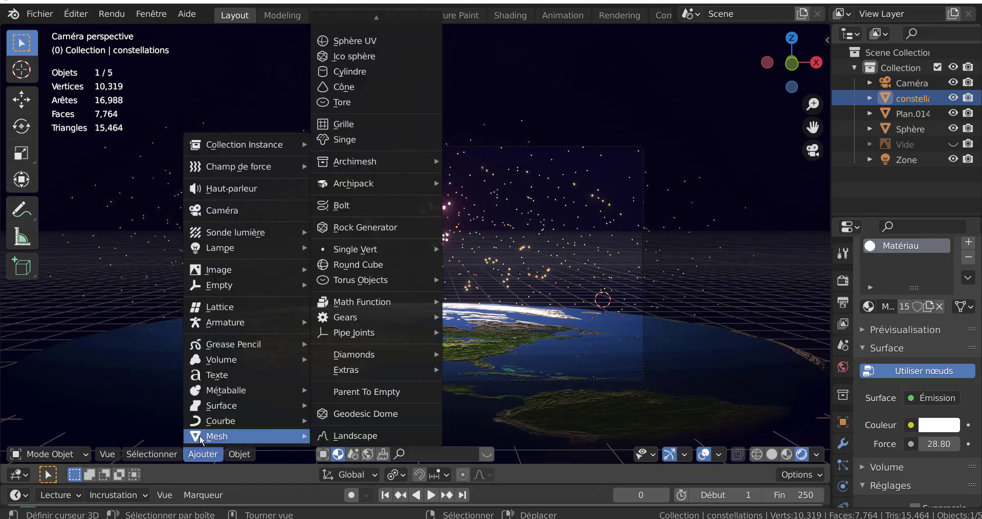
pyautogui.click(348, 43)
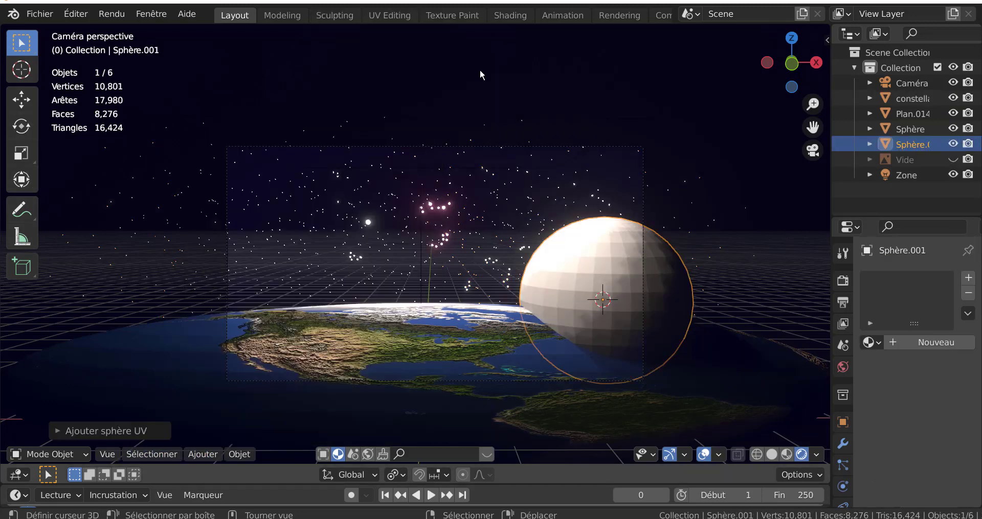
pyautogui.press('s')
pyautogui.click(605, 346)
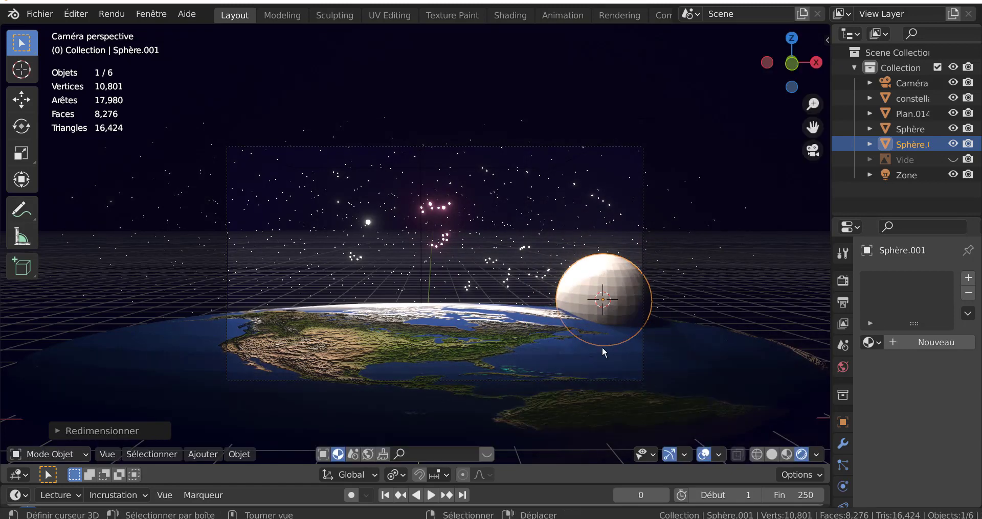
# Shade the new sphere smooth and give it a new material.
pyautogui.click(203, 454)
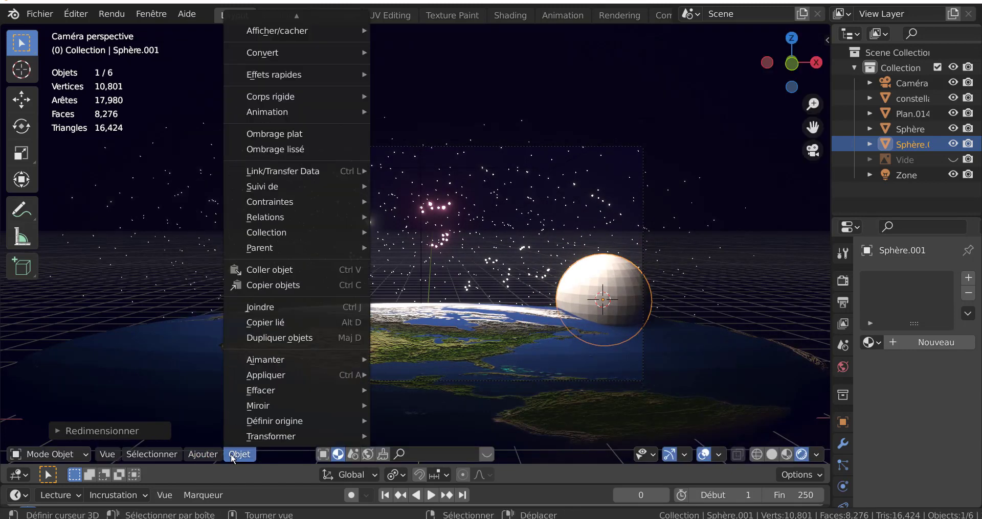
pyautogui.click(287, 150)
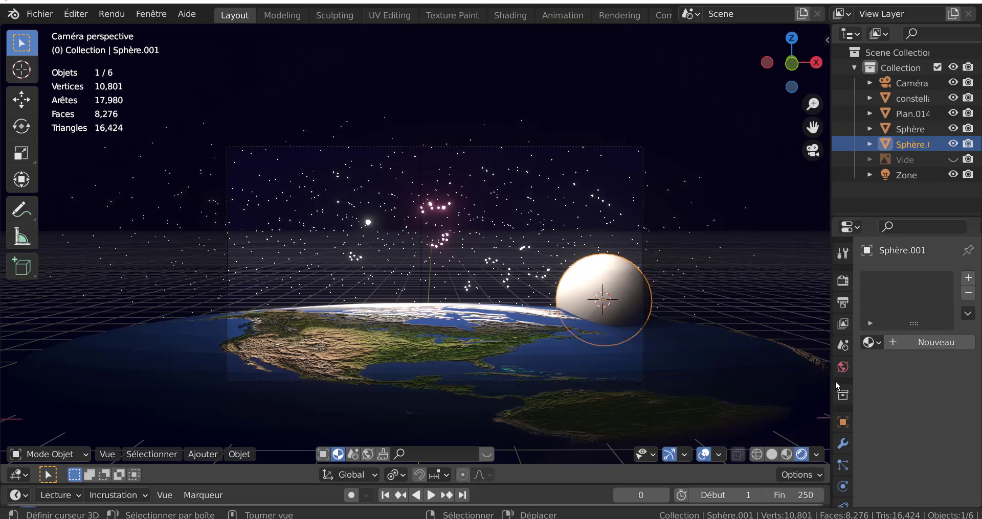
pyautogui.scroll(-4, 843, 393)
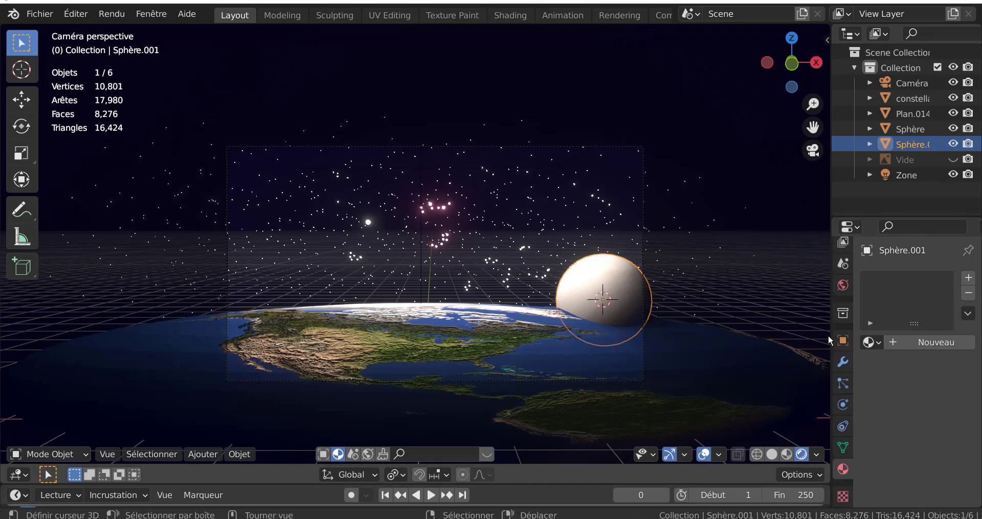
pyautogui.moveTo(831, 335); pyautogui.dragTo(766, 332)
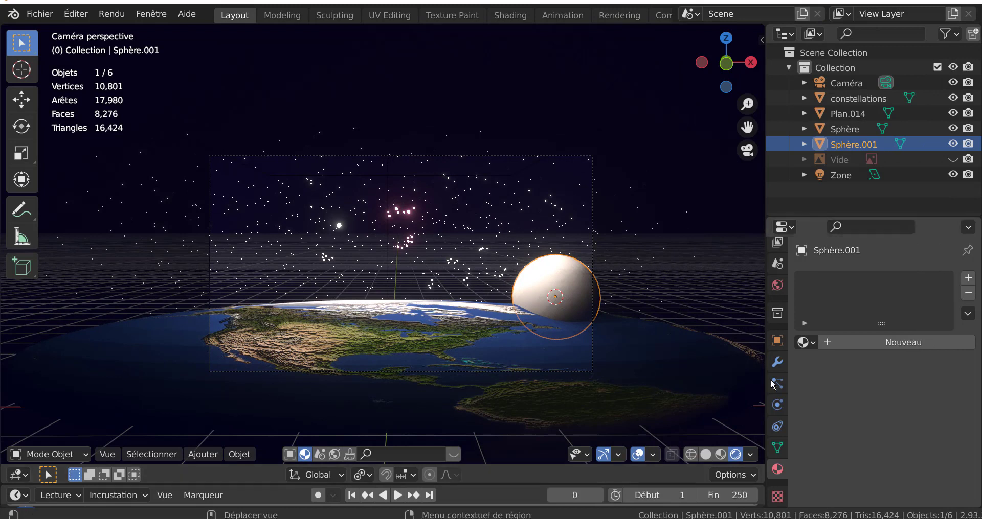
pyautogui.scroll(-1, 777, 429)
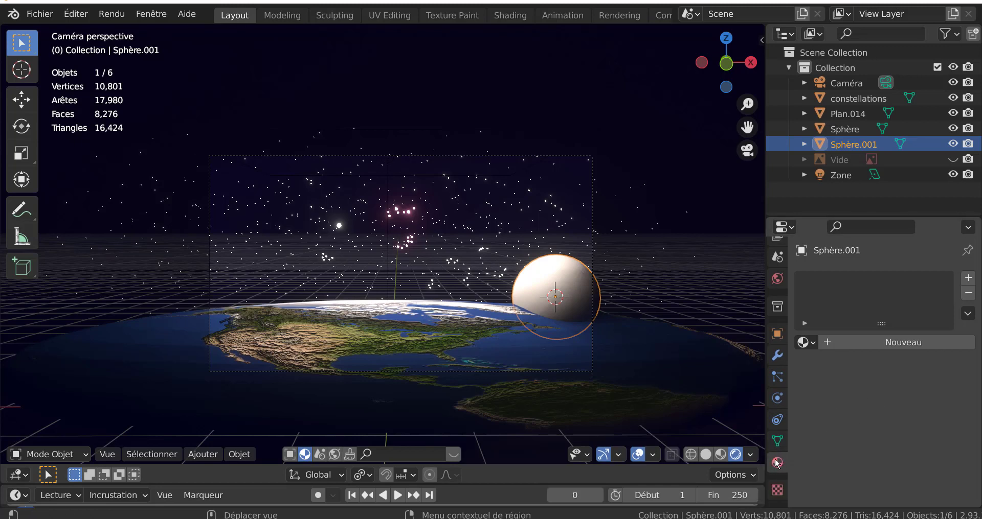
pyautogui.click(891, 342)
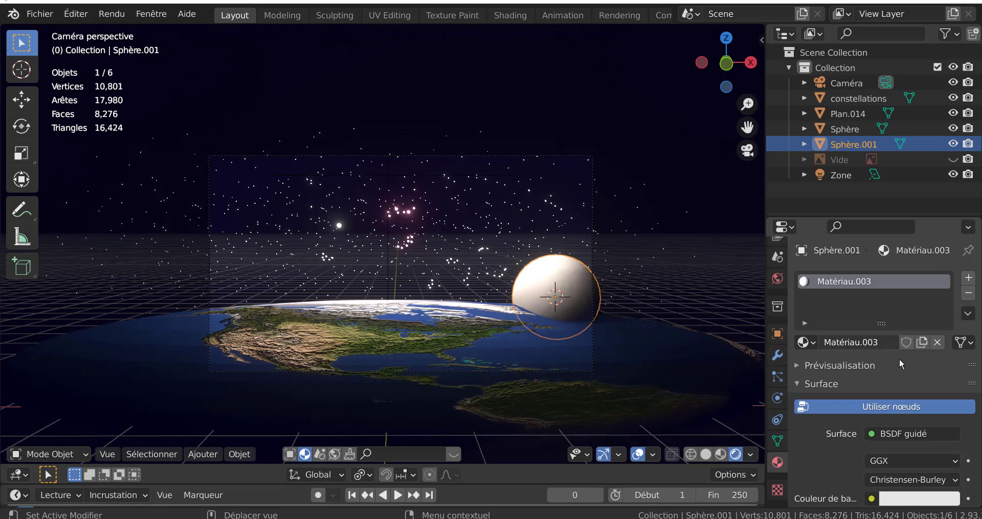
# Use the image texture Lune 4k.jpg from the Lune folder as the base color of the sphere's material.
pyautogui.scroll(-7, 900, 364)
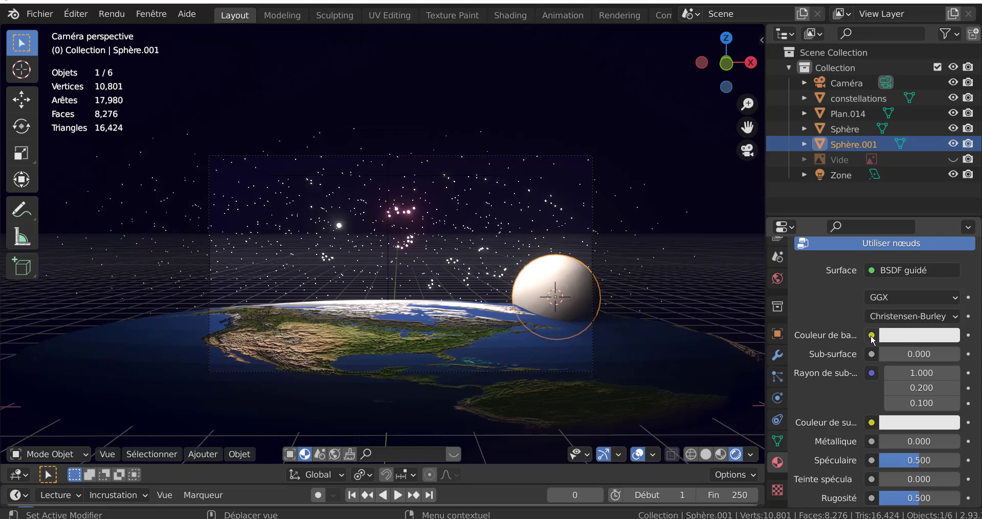
pyautogui.click(872, 337)
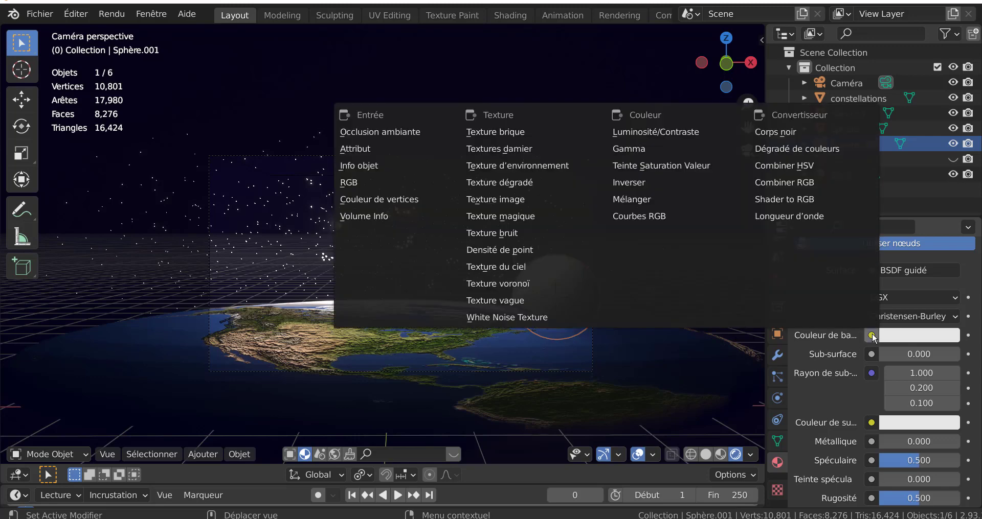
pyautogui.click(508, 203)
pyautogui.click(912, 355)
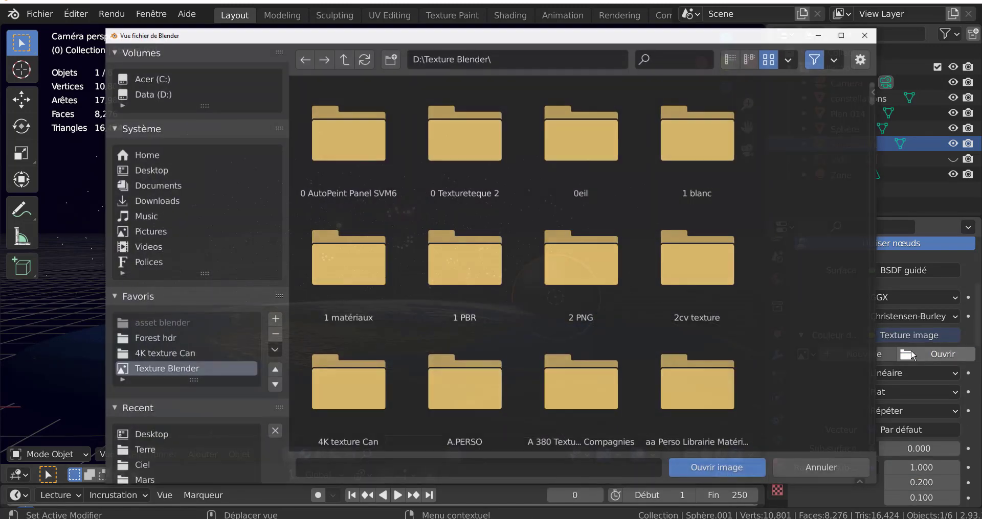
pyautogui.scroll(-4, 133, 378)
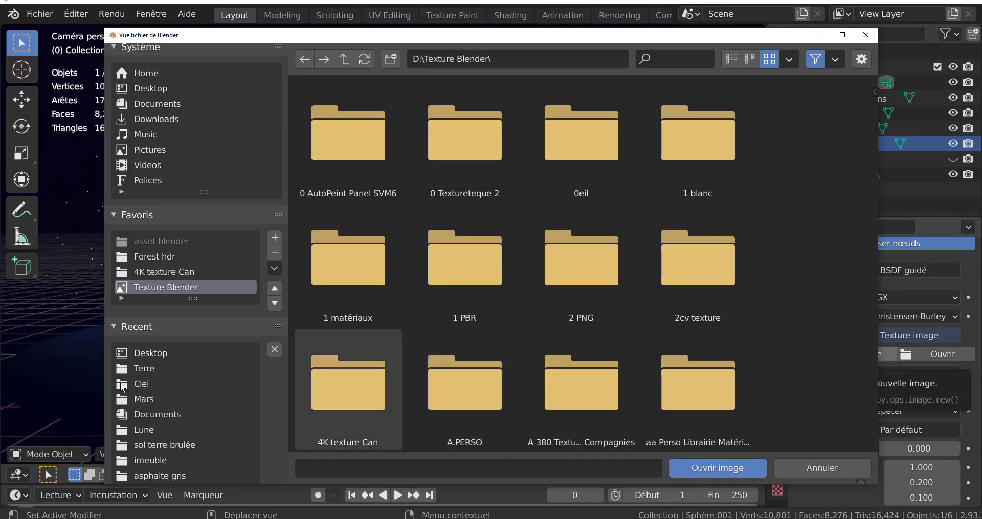
pyautogui.click(144, 431)
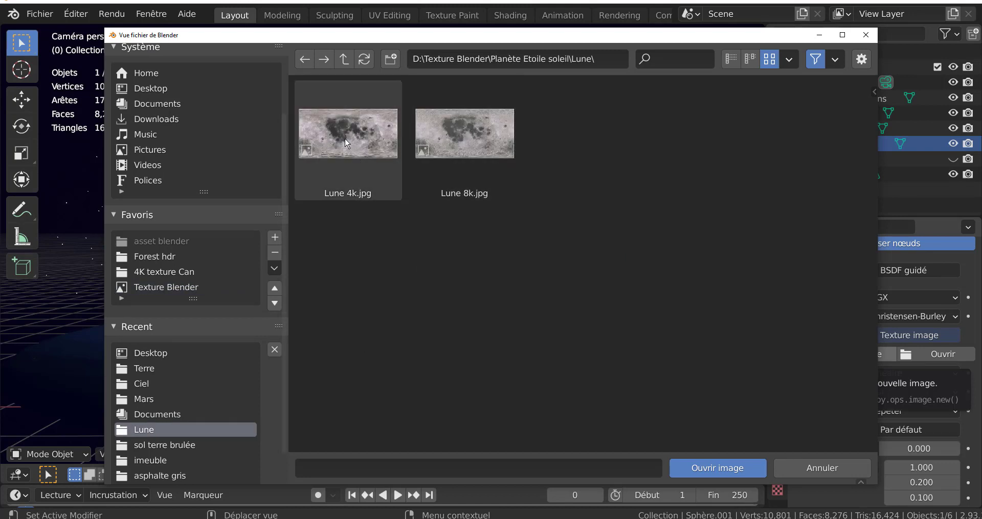
pyautogui.click(353, 153)
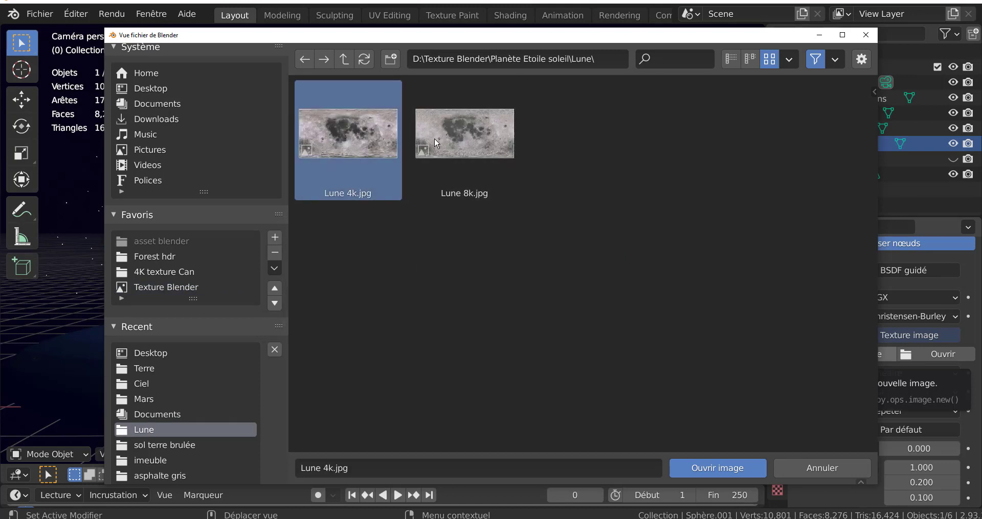
pyautogui.click(714, 464)
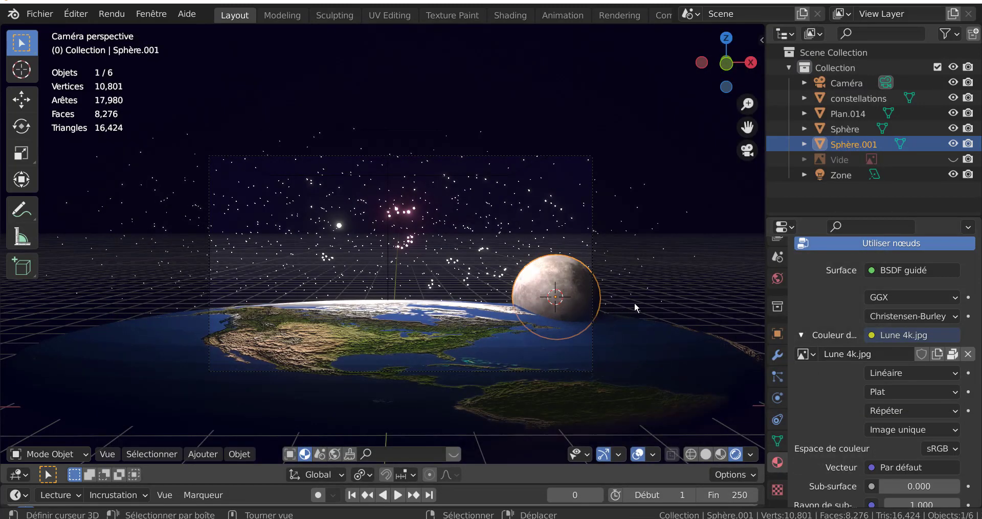
# Move the moon sphere back along the Y axis, behind the Earth's horizon, and return to the camera view.
pyautogui.scroll(-4, 634, 304)
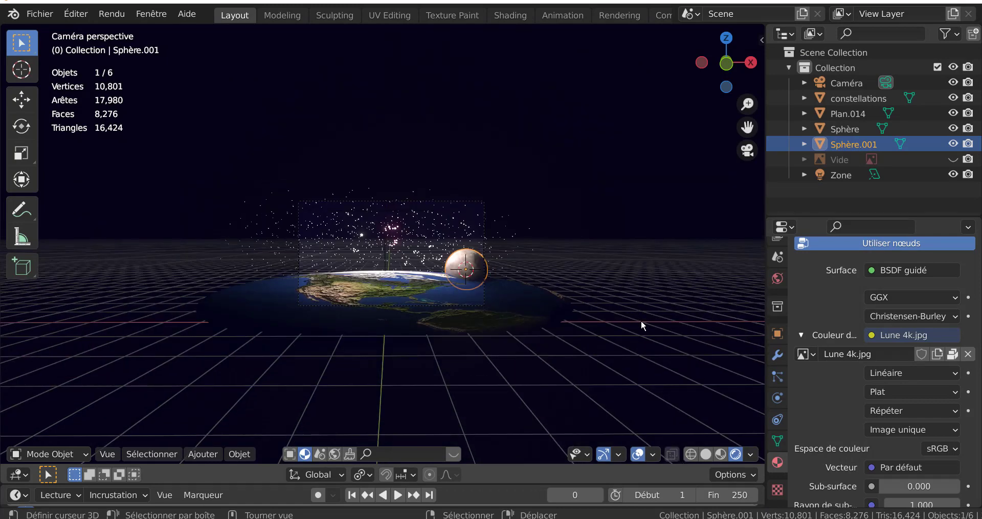
pyautogui.moveTo(662, 323); pyautogui.dragTo(366, 166, button='middle')
pyautogui.moveTo(445, 246); pyautogui.dragTo(419, 303, button='middle')
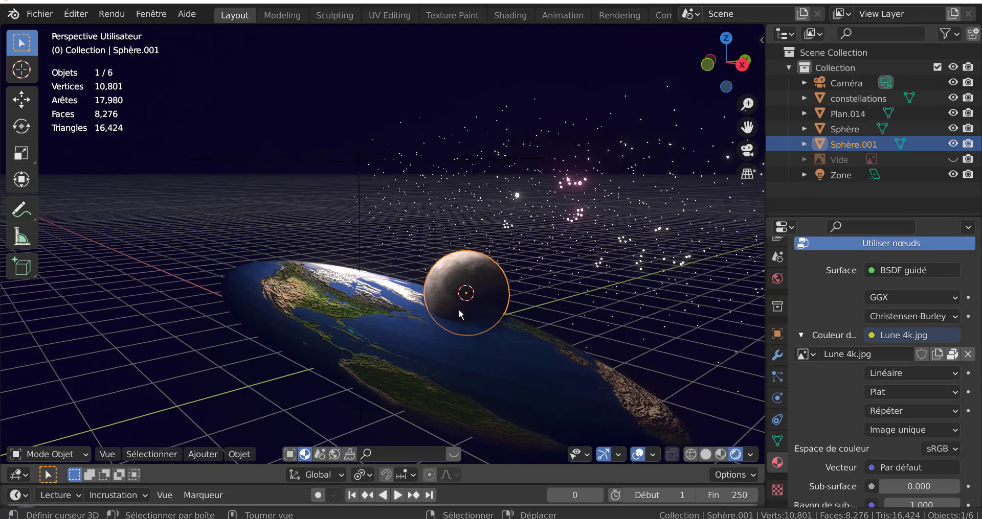
pyautogui.press('g')
pyautogui.press('y')
pyautogui.click(500, 223)
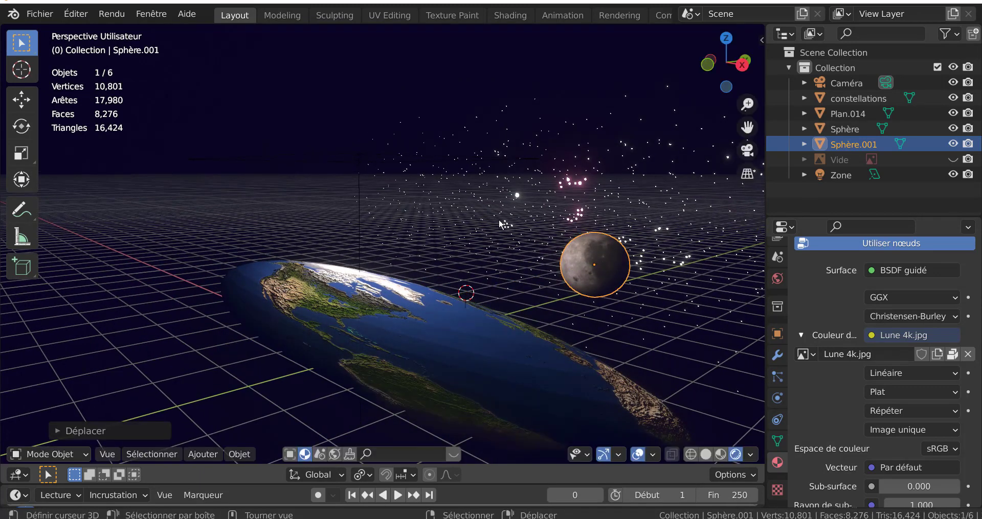
pyautogui.press('KP_0')
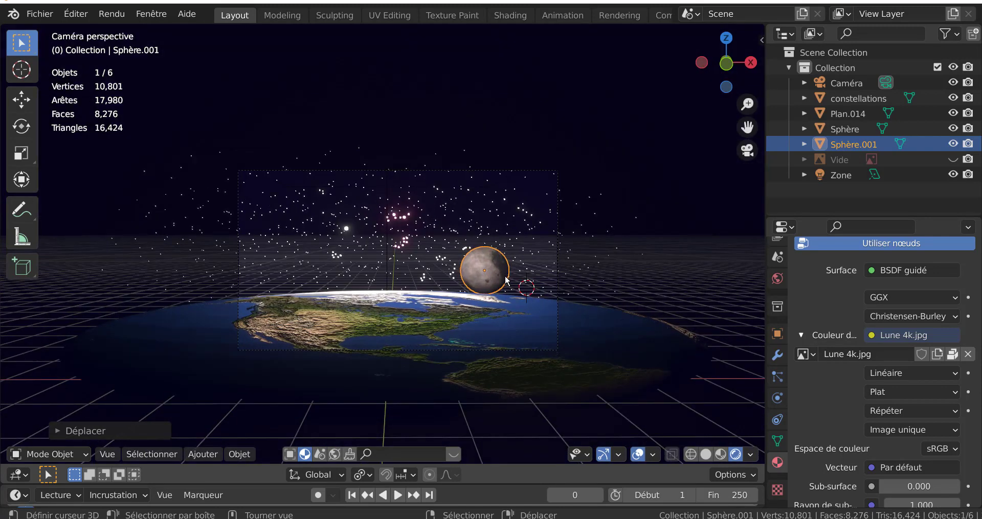
pyautogui.scroll(1, 507, 279)
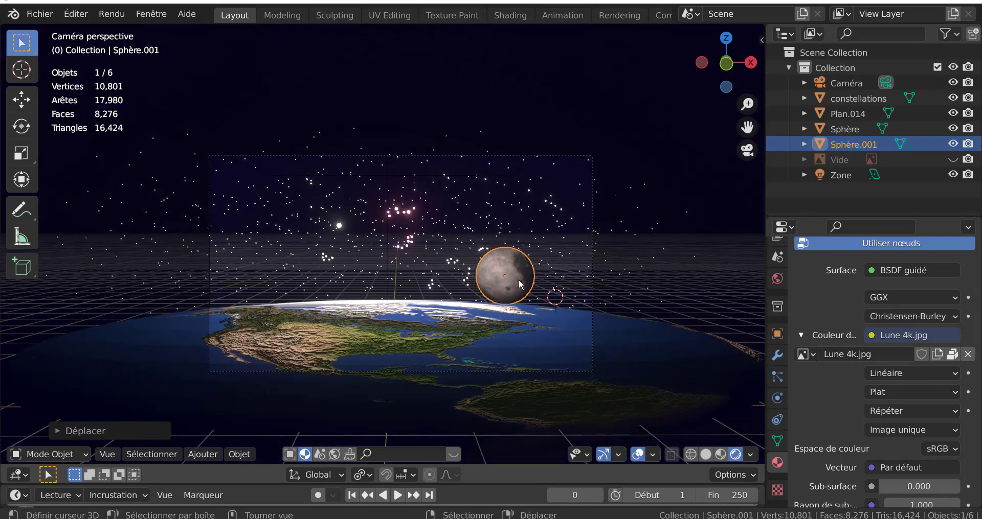
# Rotate the moon freely with the trackball so its dark patches face the camera, and scale it up about 1.4 times overall.
pyautogui.press('r')
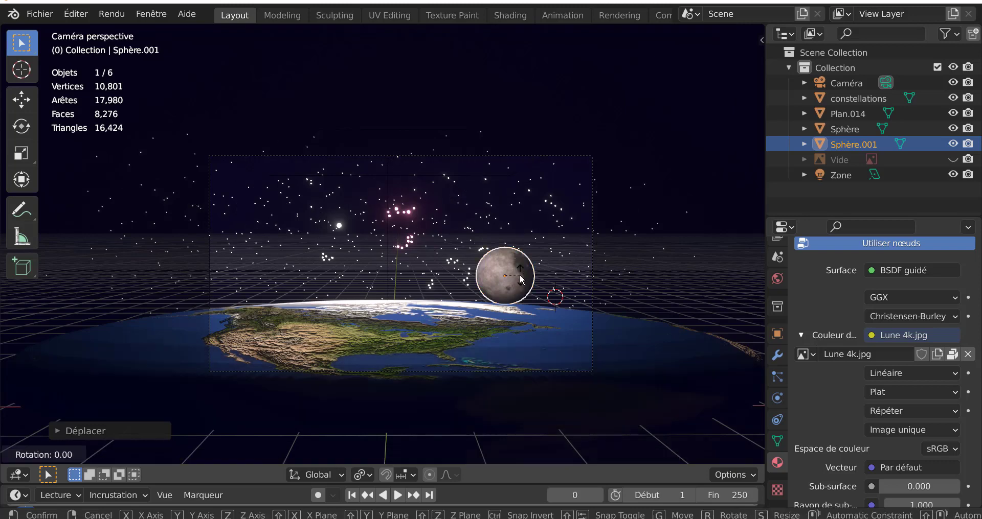
pyautogui.press('r')
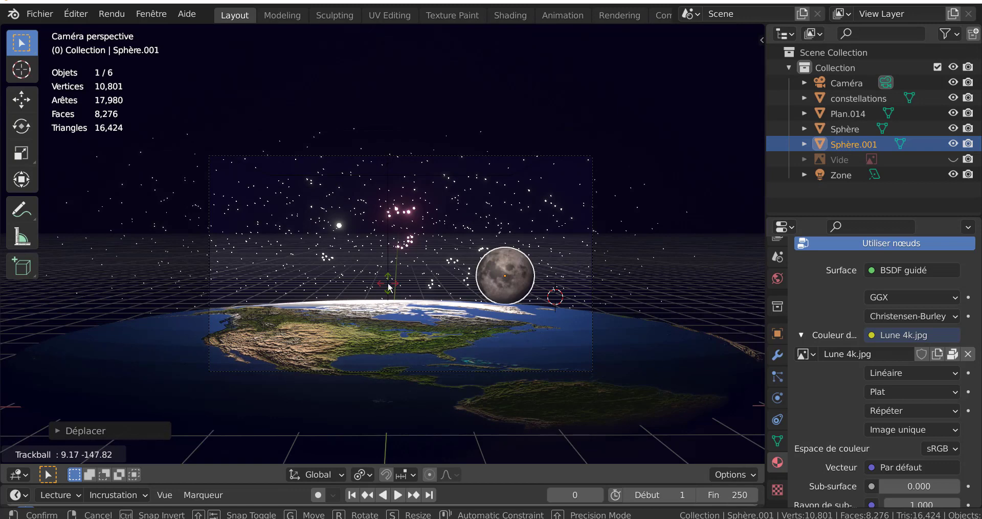
pyautogui.click(511, 288)
pyautogui.press('s')
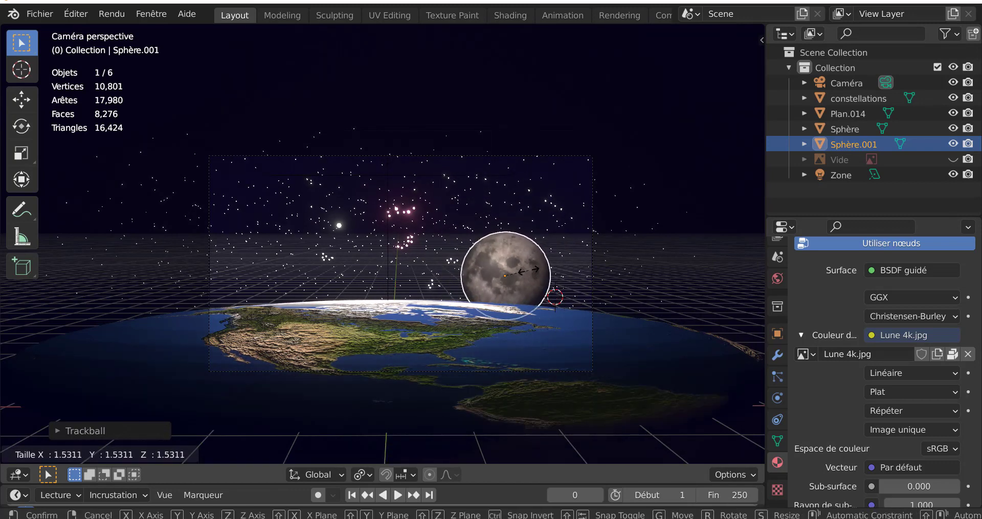
pyautogui.click(529, 269)
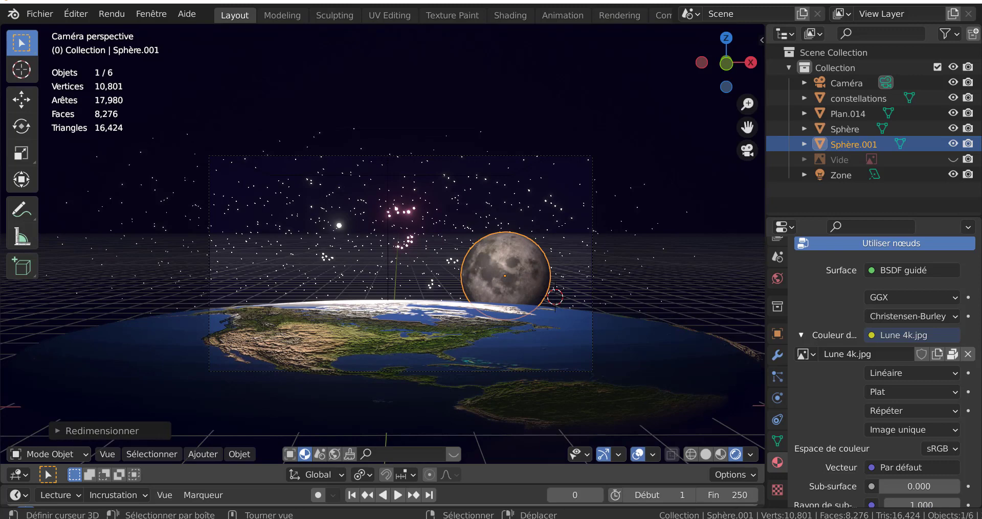
pyautogui.press('s')
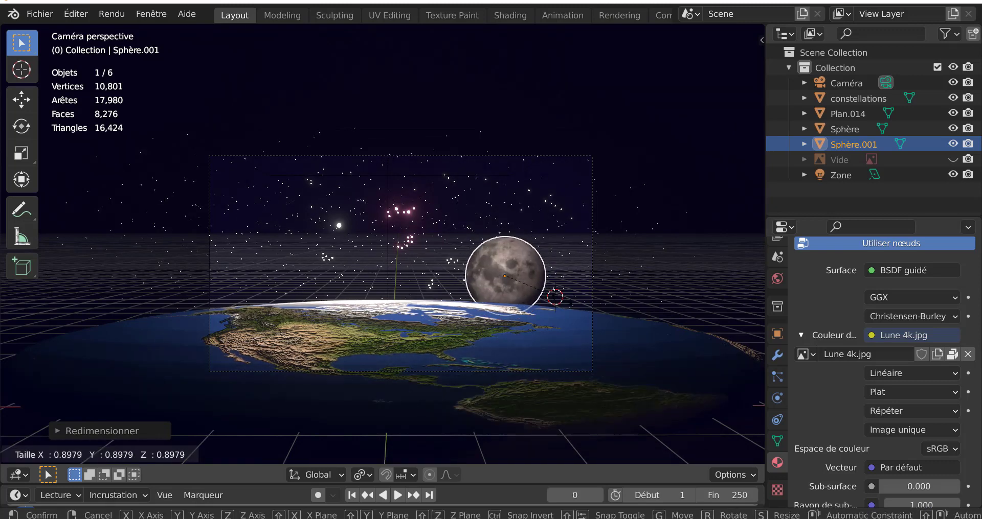
pyautogui.click(545, 302)
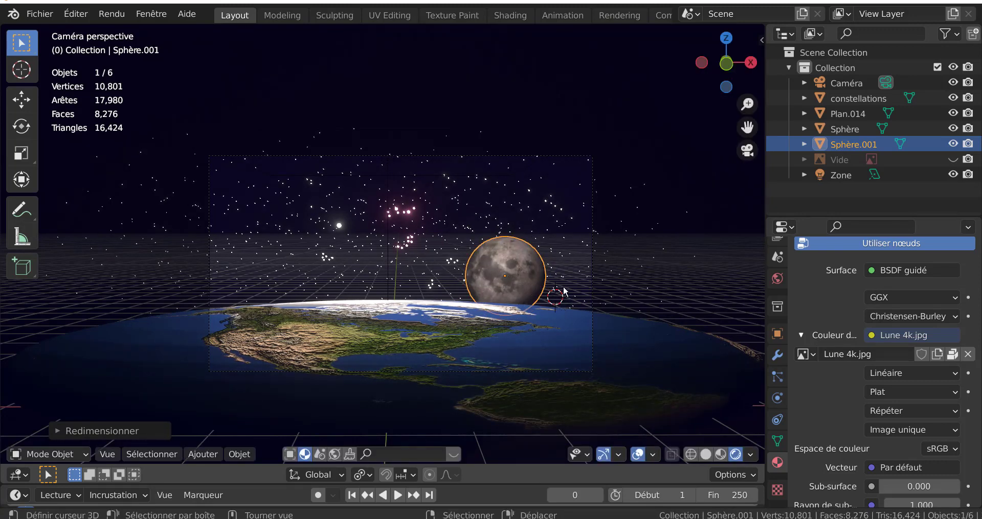
# Move the moon farther back from the Earth, in among the stars, and check it in the camera view.
pyautogui.keyDown('shift'); pyautogui.moveTo(560, 314); pyautogui.dragTo(541, 292, button='middle'); pyautogui.keyUp('shift')
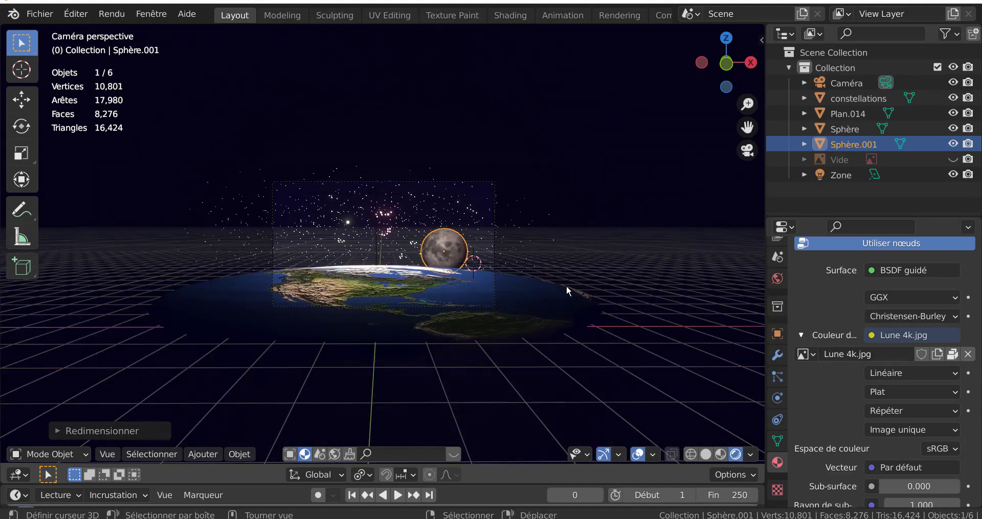
pyautogui.moveTo(566, 285); pyautogui.dragTo(527, 305, button='middle')
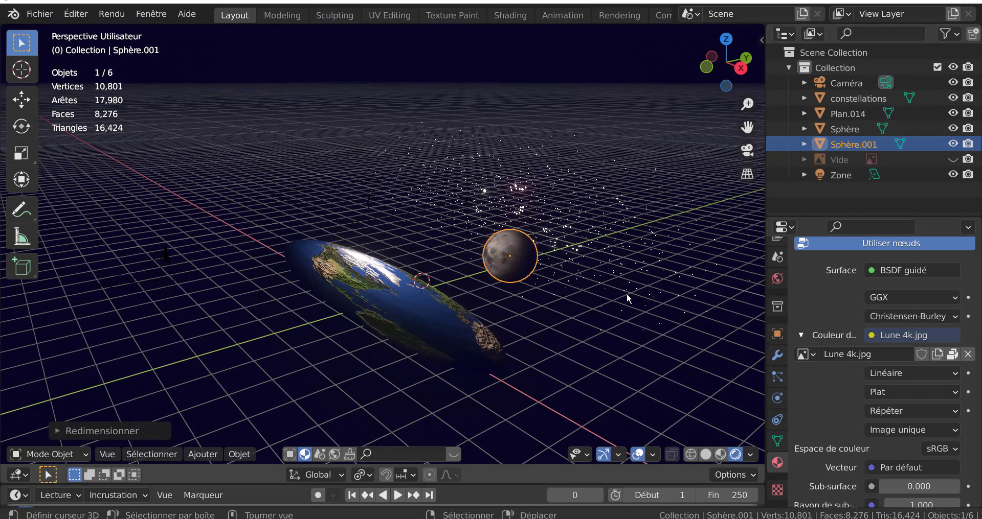
pyautogui.press('g')
pyautogui.click(718, 235)
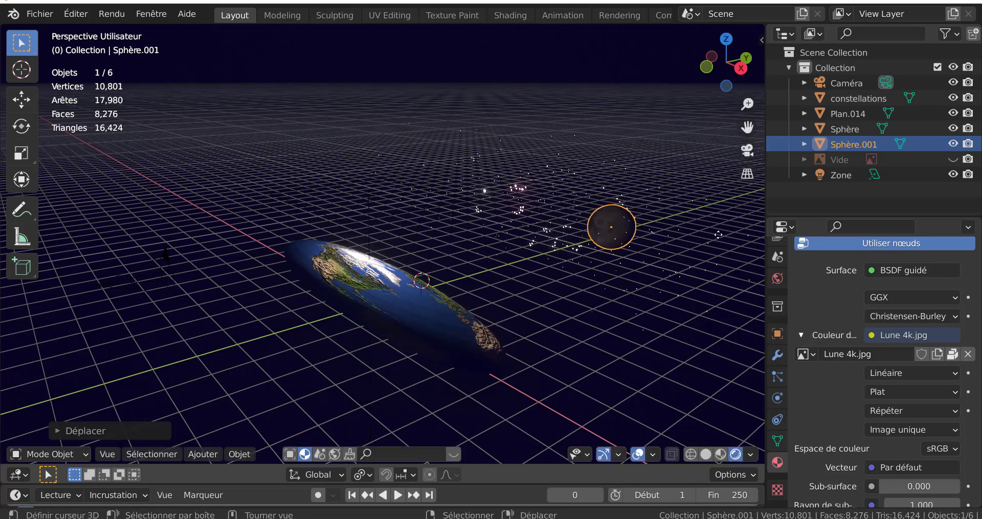
pyautogui.press('KP_0')
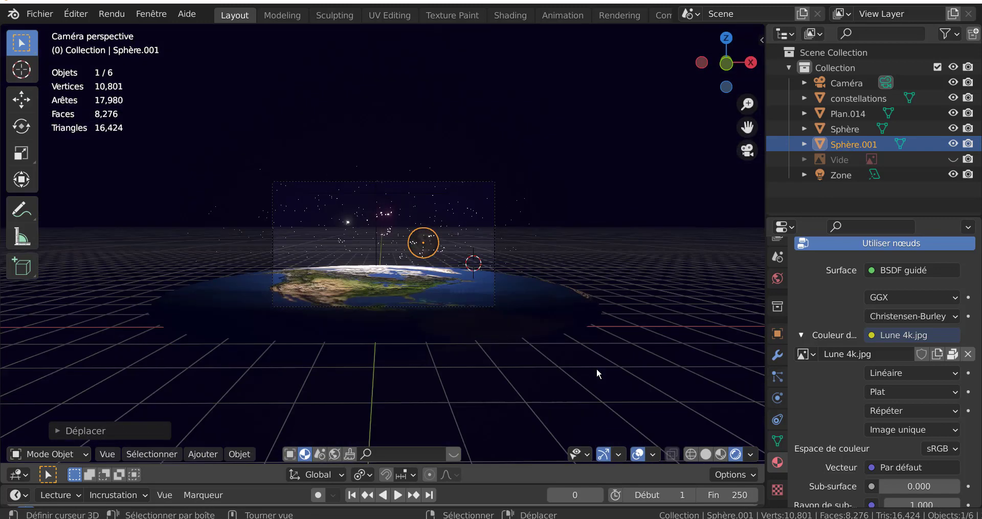
pyautogui.scroll(1, 455, 252)
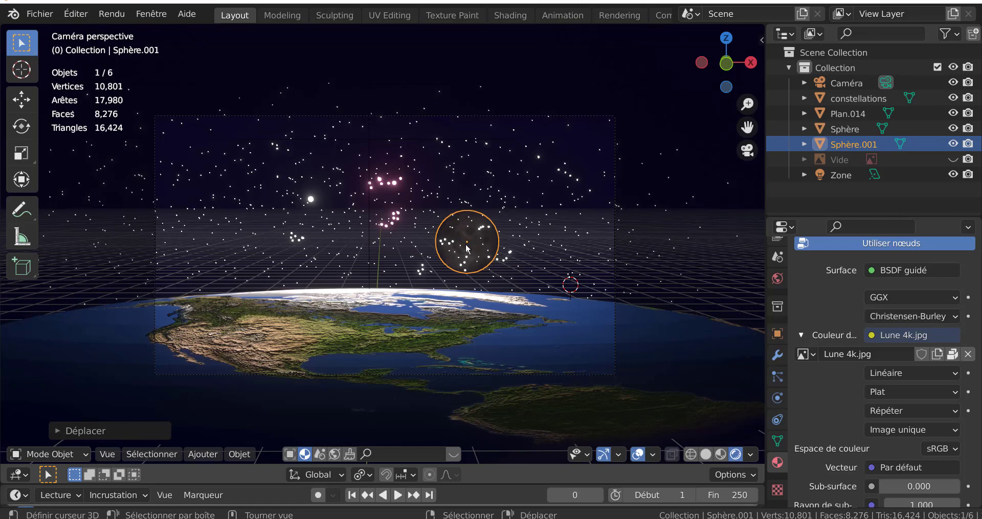
# Snap the 3D cursor to the moon sphere and add a spot lamp at its centre.
pyautogui.hotkey('shift', 's')
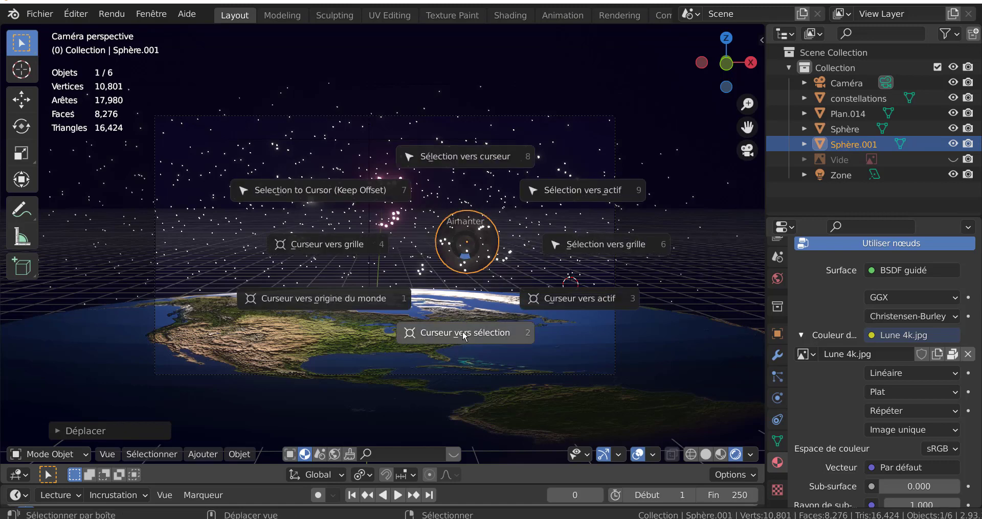
pyautogui.click(464, 336)
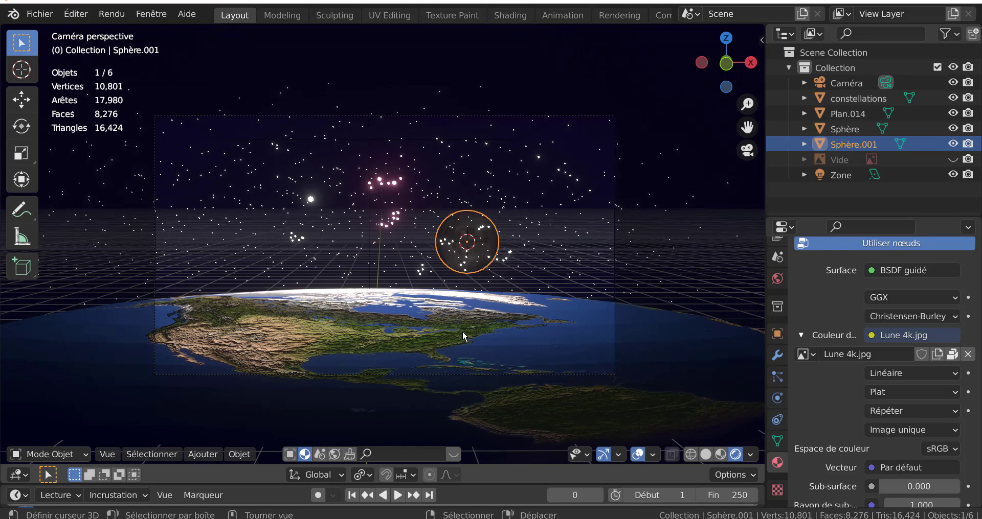
pyautogui.click(210, 460)
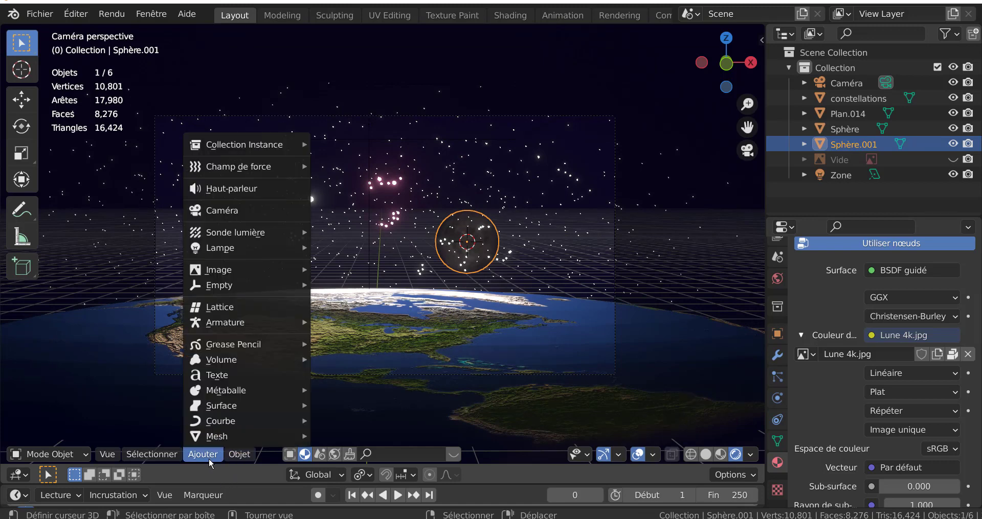
pyautogui.moveTo(207, 250)
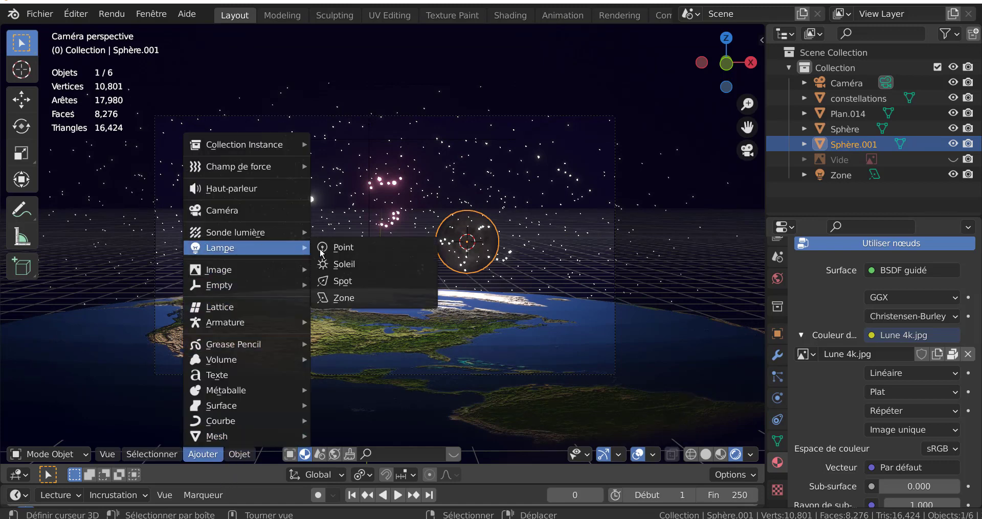
pyautogui.click(341, 283)
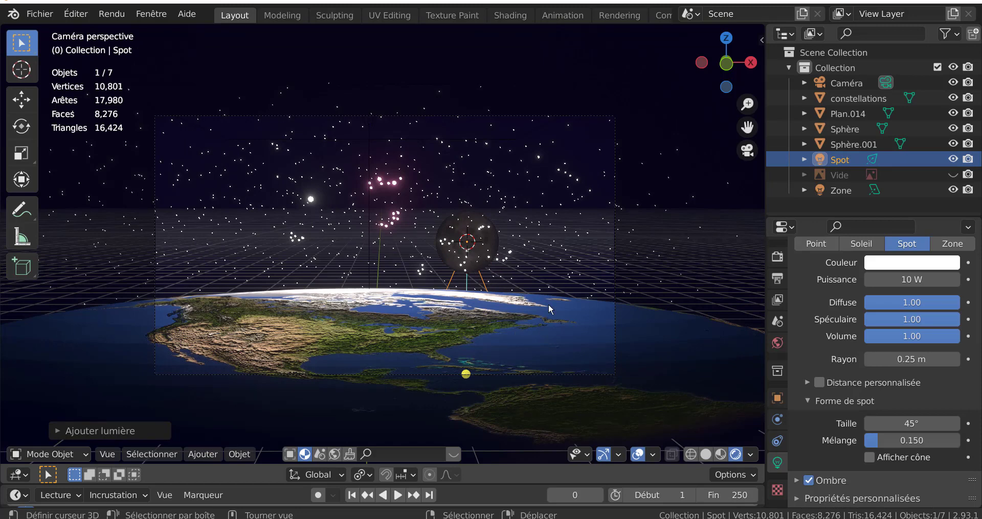
# Rotate the spot lamp about 90° so it aims sideways, and move it along the X axis to just outside the moon's right side.
pyautogui.press('r')
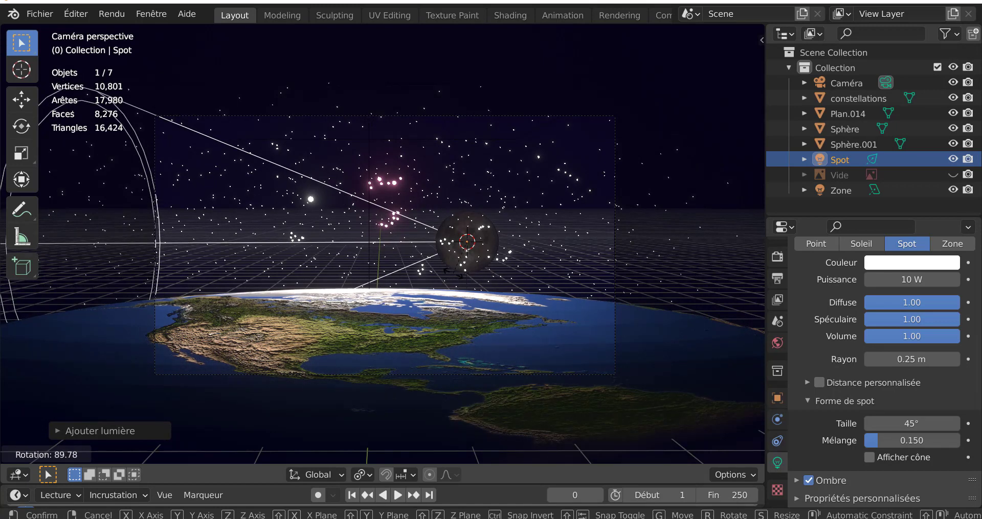
pyautogui.click(450, 261)
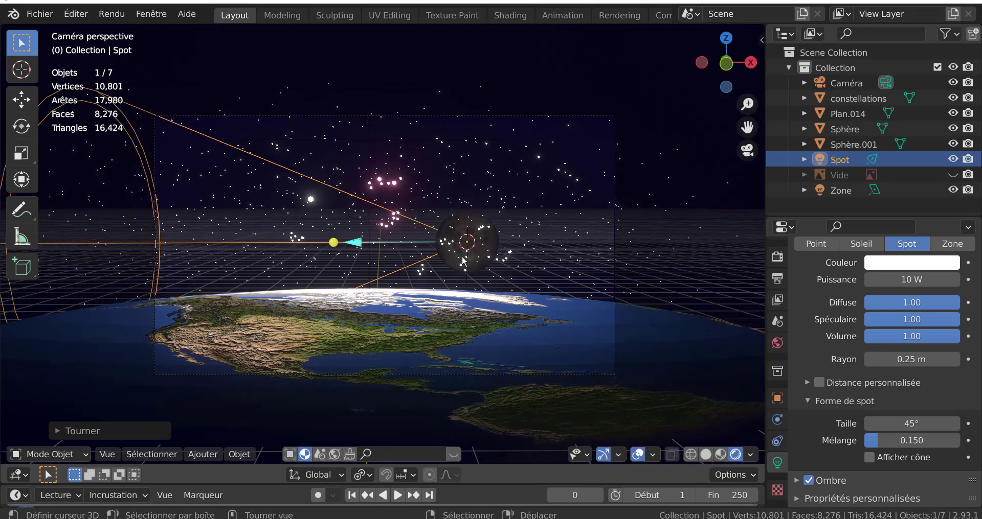
pyautogui.press('g')
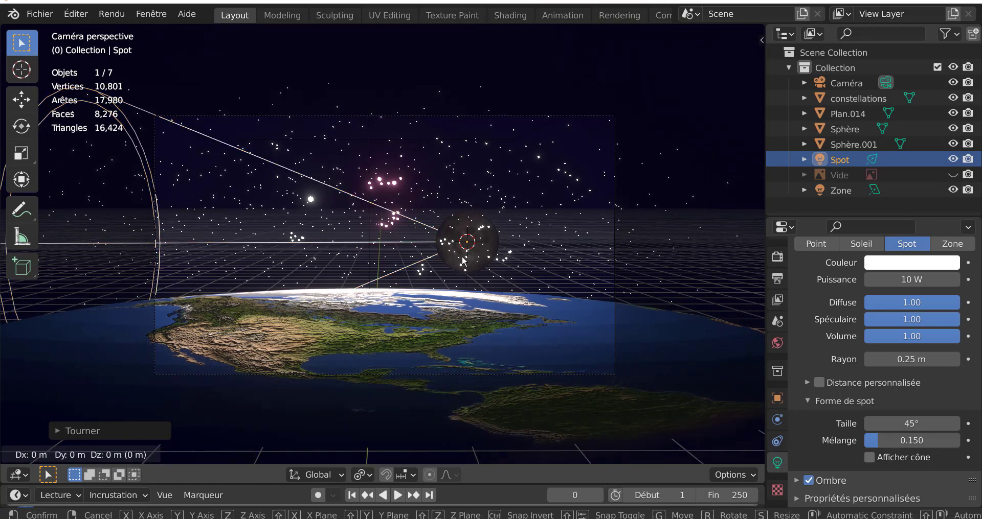
pyautogui.press('x')
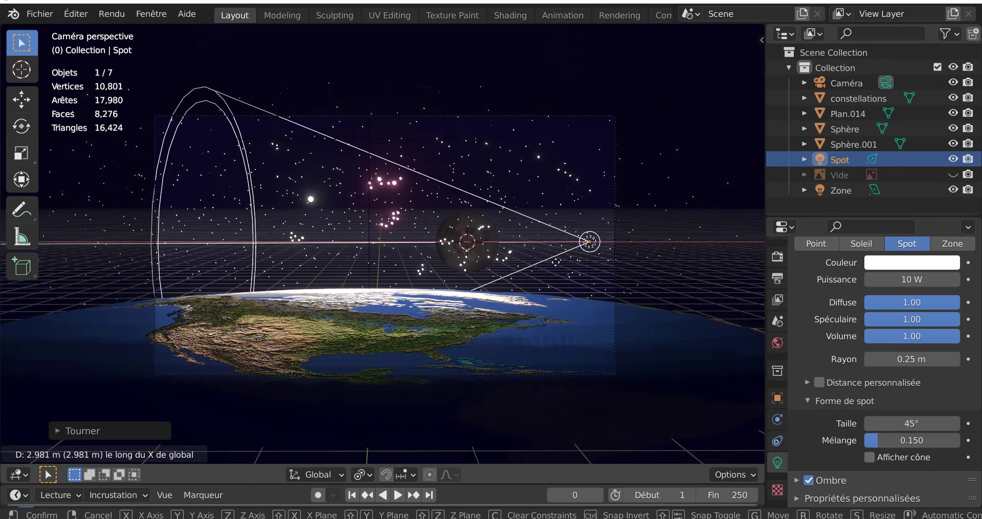
pyautogui.click(548, 263)
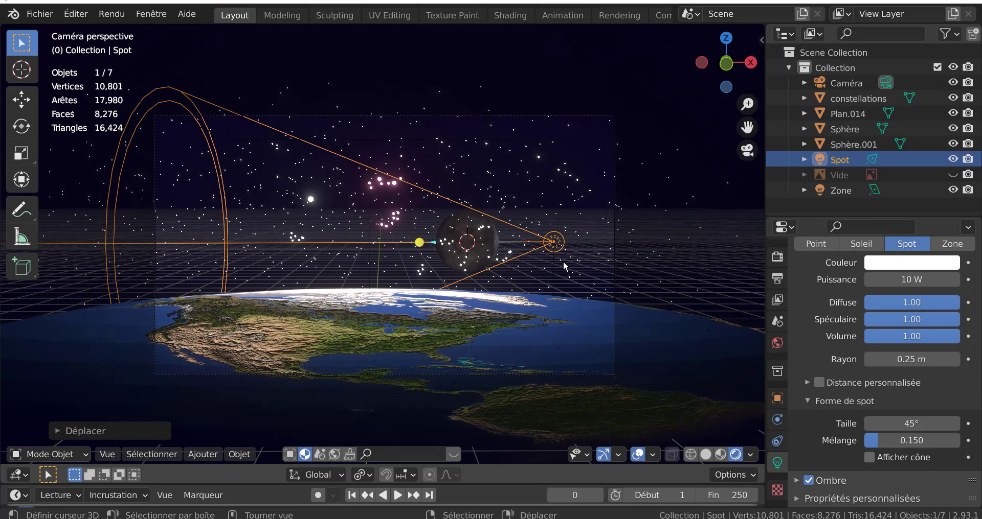
# Scale the spot lamp down to about 0.2 and raise its power to 102.6 W.
pyautogui.press('s')
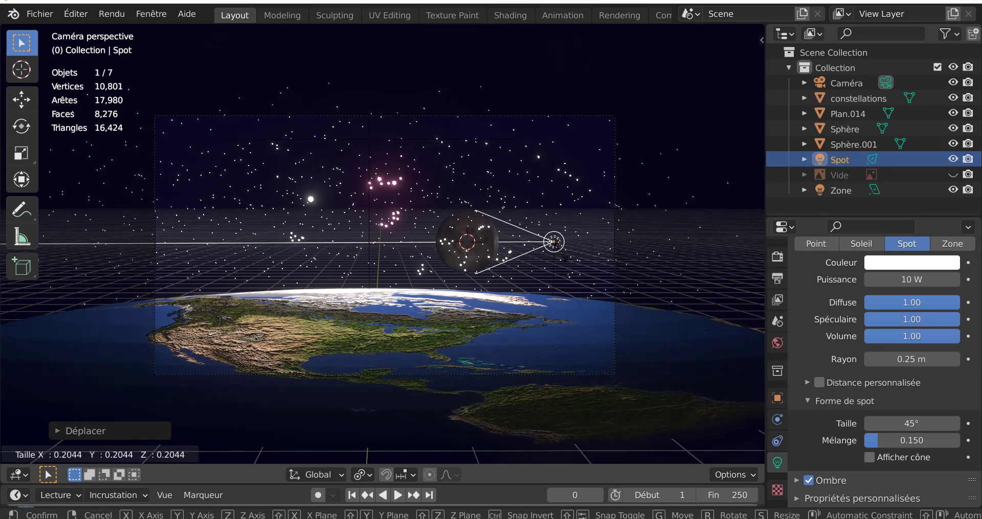
pyautogui.click(644, 272)
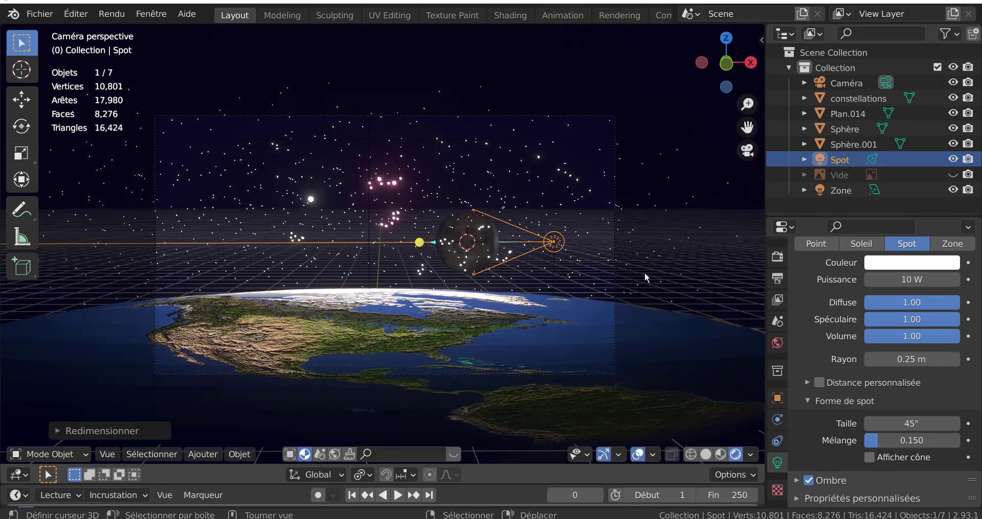
pyautogui.scroll(2, 740, 321)
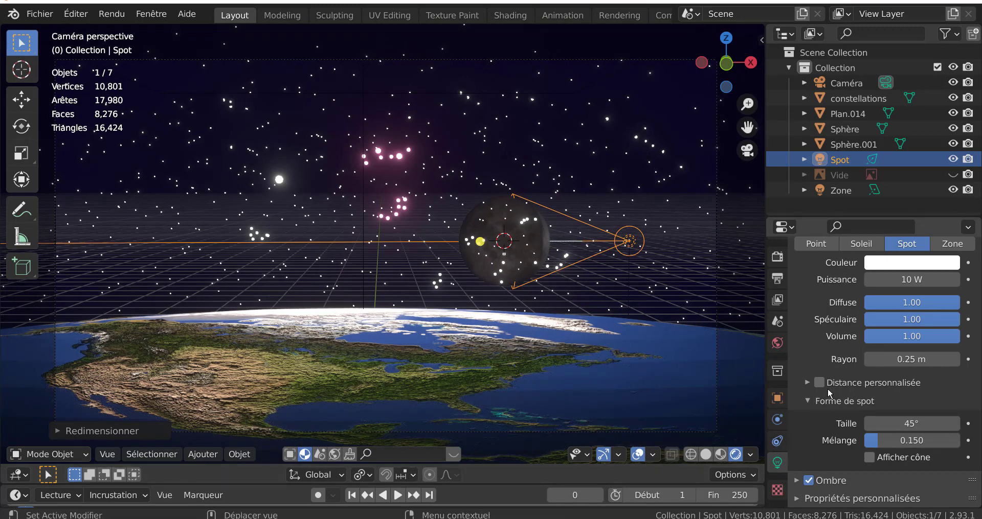
pyautogui.scroll(2, 827, 384)
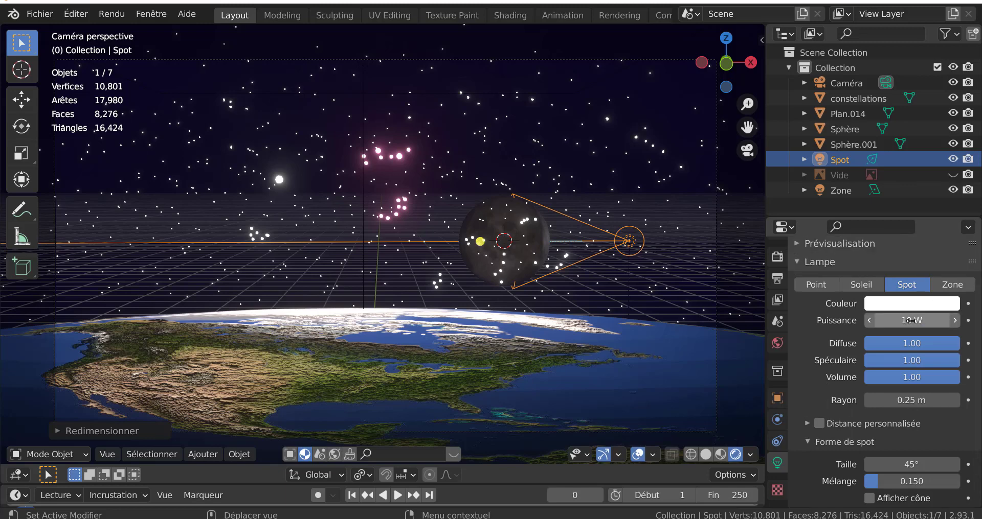
pyautogui.moveTo(901, 321); pyautogui.dragTo(925, 321)
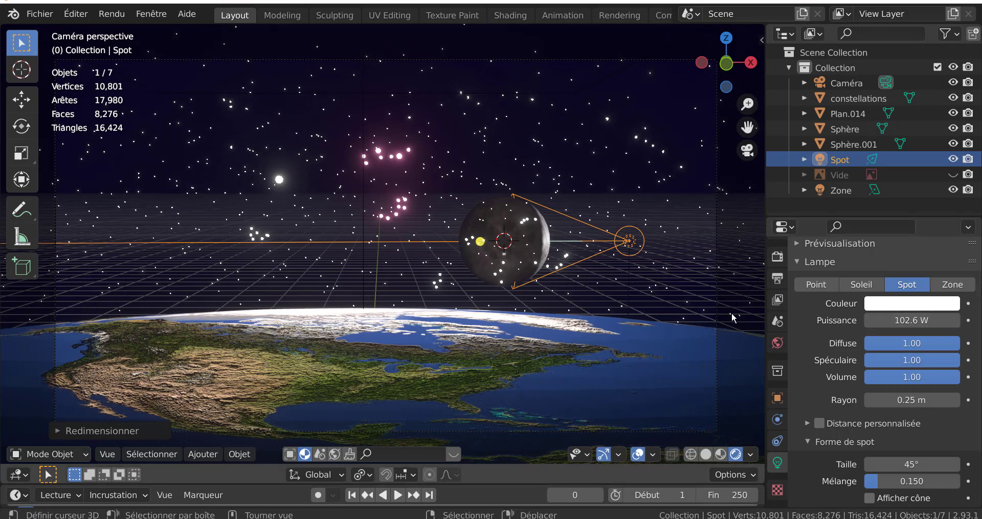
# Set the spot's cone size to 50.5° and blend to 0, and preview the cone display briefly before hiding it again.
pyautogui.scroll(-2, 816, 397)
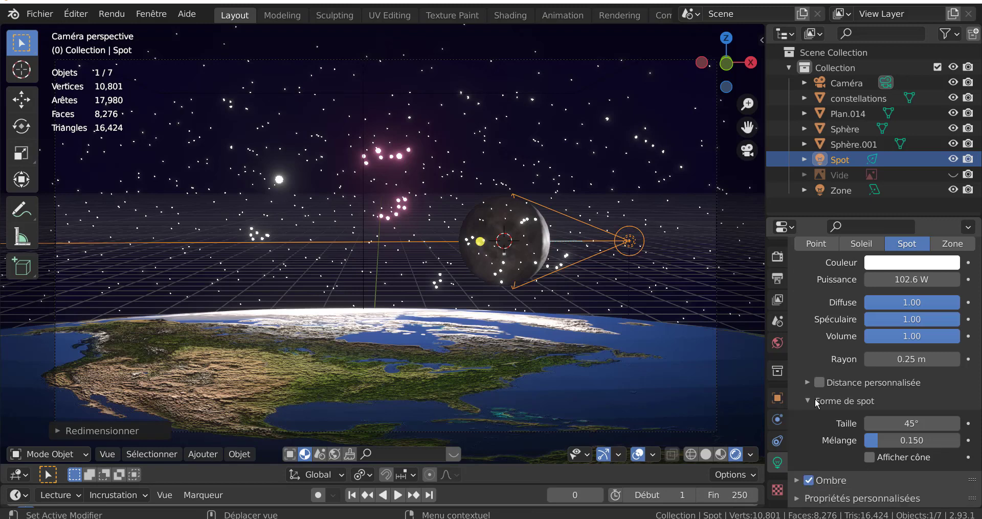
pyautogui.moveTo(888, 422); pyautogui.dragTo(861, 440)
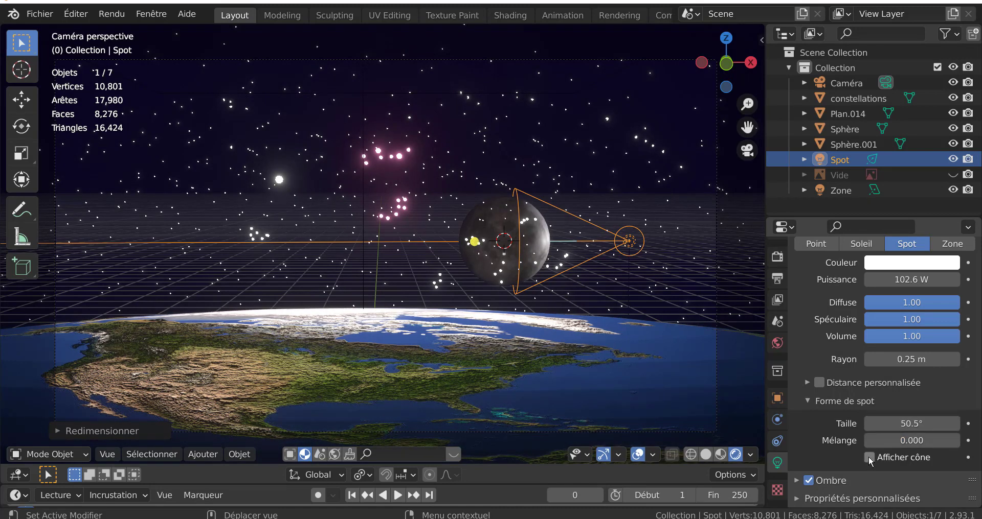
pyautogui.click(869, 458)
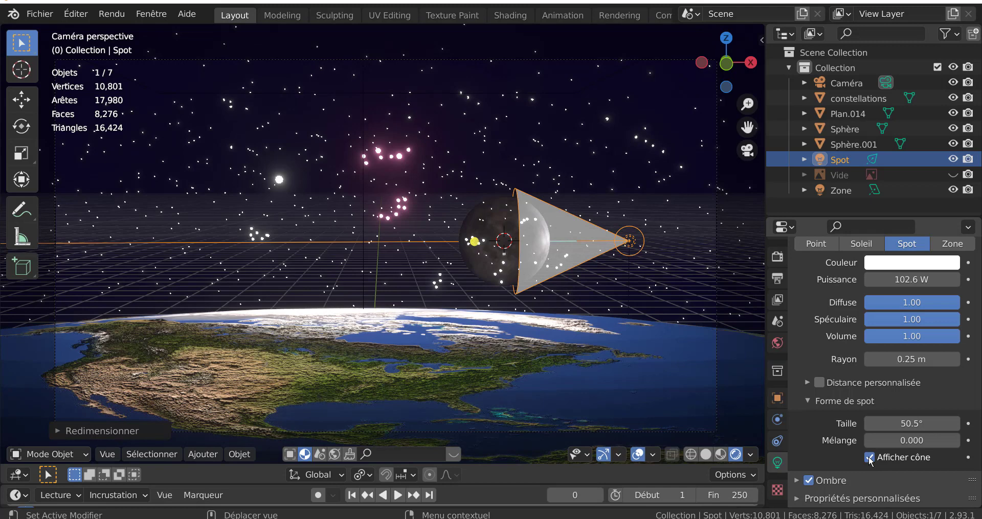
pyautogui.click(870, 458)
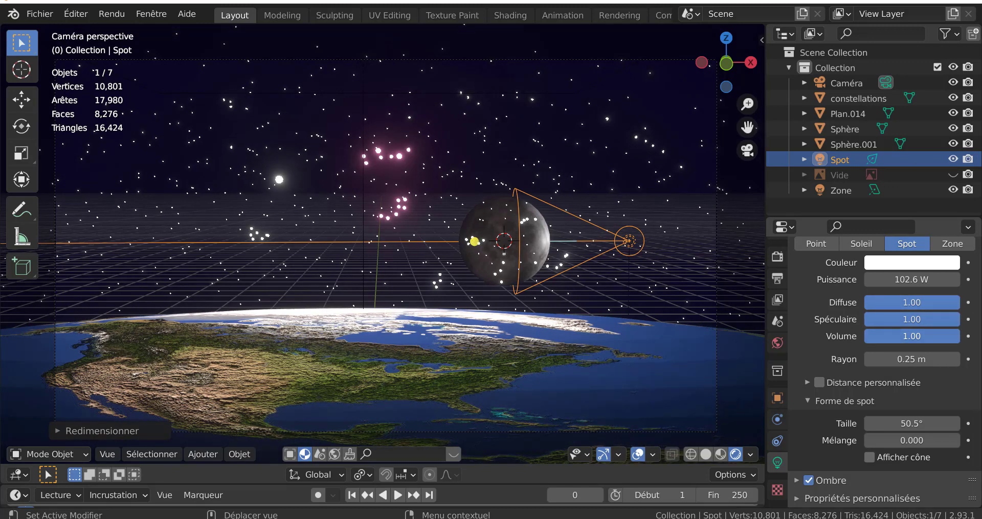
# Set the spot lamp's radius to 0.49 m and enable a custom distance of 43 m.
pyautogui.click(900, 337)
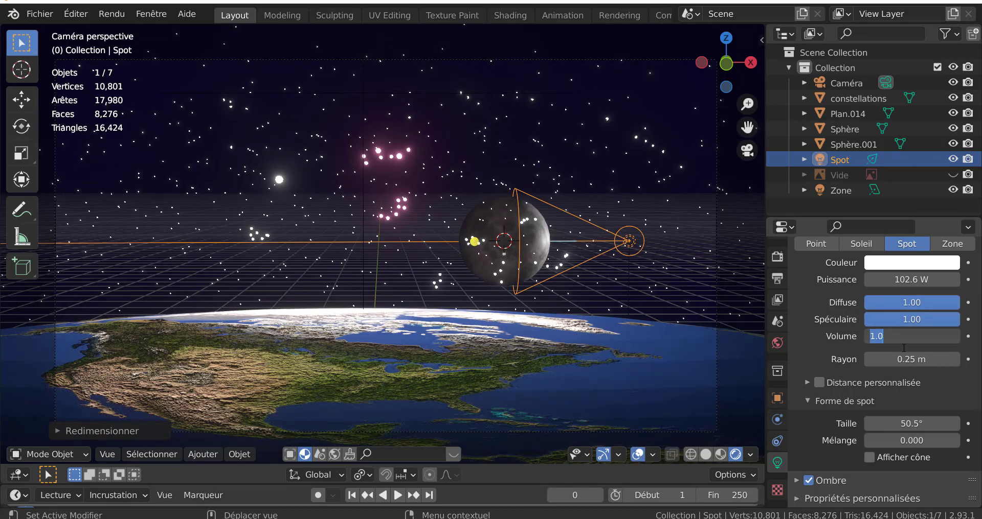
pyautogui.press('Return')
pyautogui.moveTo(900, 360)
pyautogui.mouseDown()
pyautogui.moveTo(971, 359)
pyautogui.moveTo(880, 359)
pyautogui.moveTo(899, 360)
pyautogui.mouseUp()
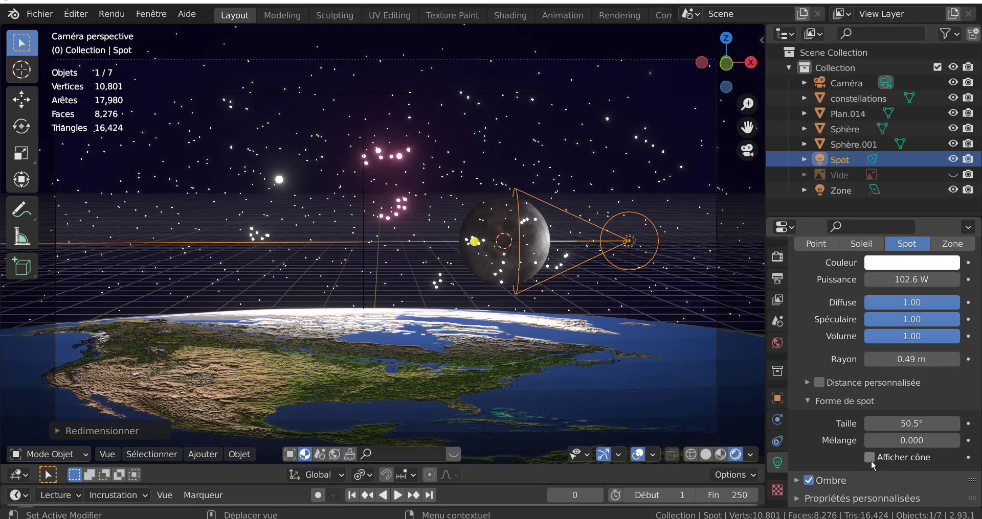
pyautogui.click(807, 383)
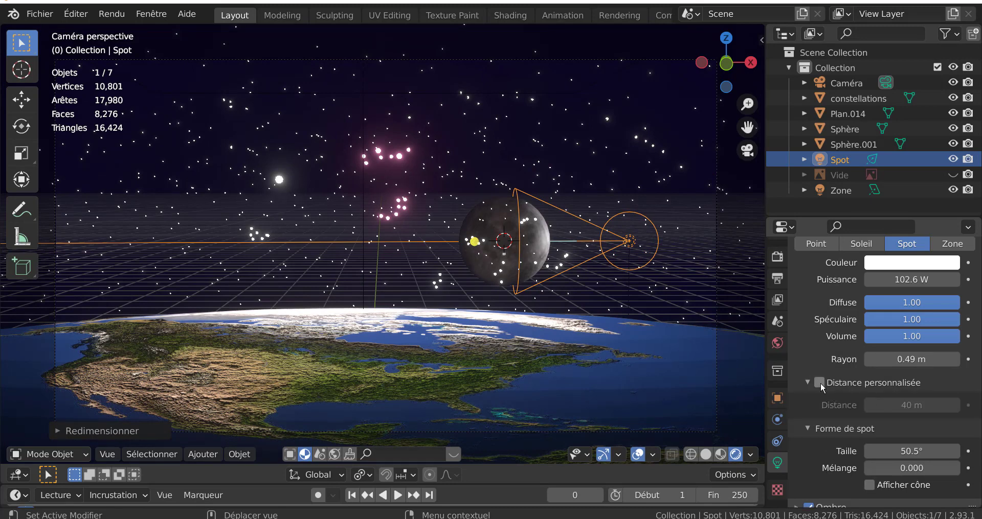
pyautogui.click(819, 383)
pyautogui.moveTo(900, 406); pyautogui.dragTo(903, 406)
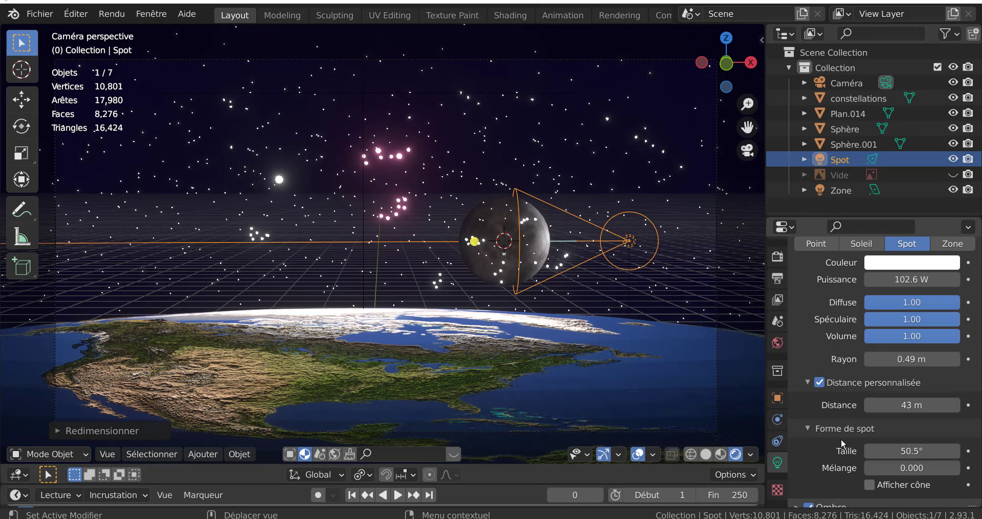
# Narrow the spot's cone size to 44.5° and move the lamp slightly farther from the moon along the X axis.
pyautogui.scroll(-1, 851, 467)
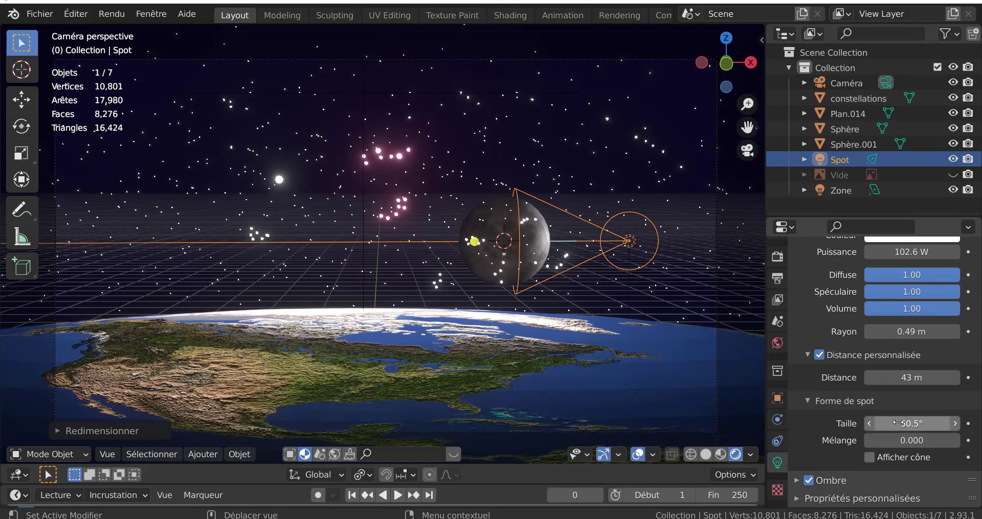
pyautogui.moveTo(911, 424)
pyautogui.mouseDown()
pyautogui.moveTo(946, 424)
pyautogui.moveTo(908, 423)
pyautogui.mouseUp()
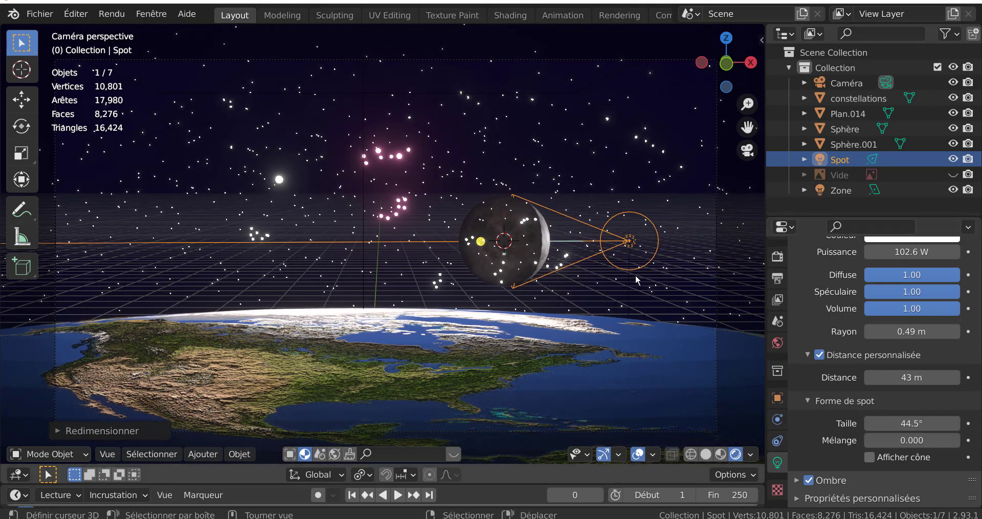
pyautogui.press('g')
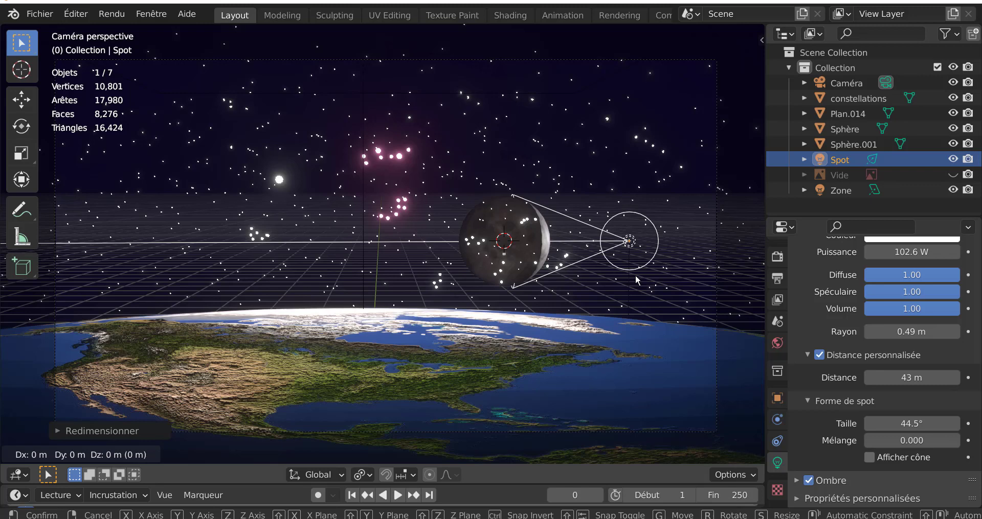
pyautogui.press('x')
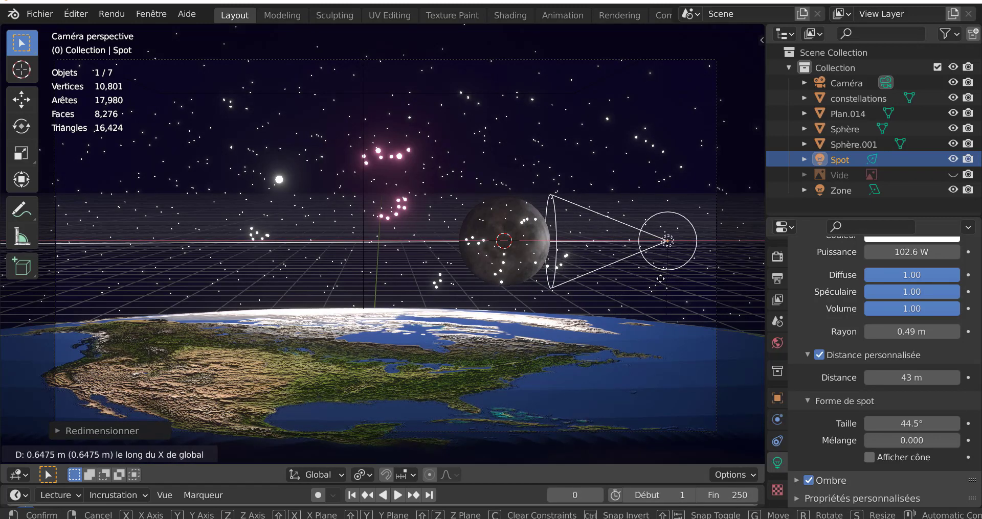
pyautogui.click(674, 277)
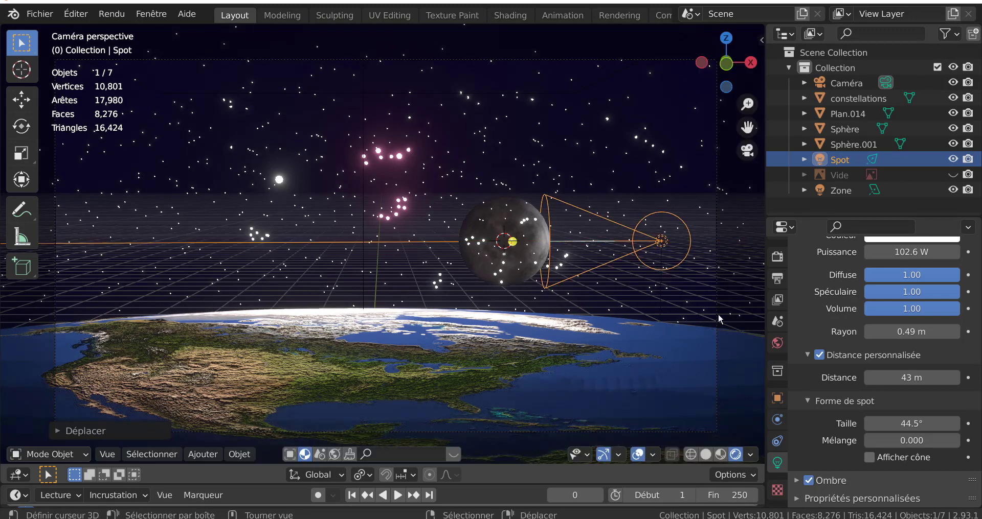
# Set the spot's custom distance to 42 m and cone size to 38.2°, and move the lamp back toward the moon along X.
pyautogui.moveTo(913, 378); pyautogui.dragTo(905, 377)
pyautogui.moveTo(912, 423)
pyautogui.mouseDown()
pyautogui.moveTo(920, 424)
pyautogui.moveTo(903, 423)
pyautogui.mouseUp()
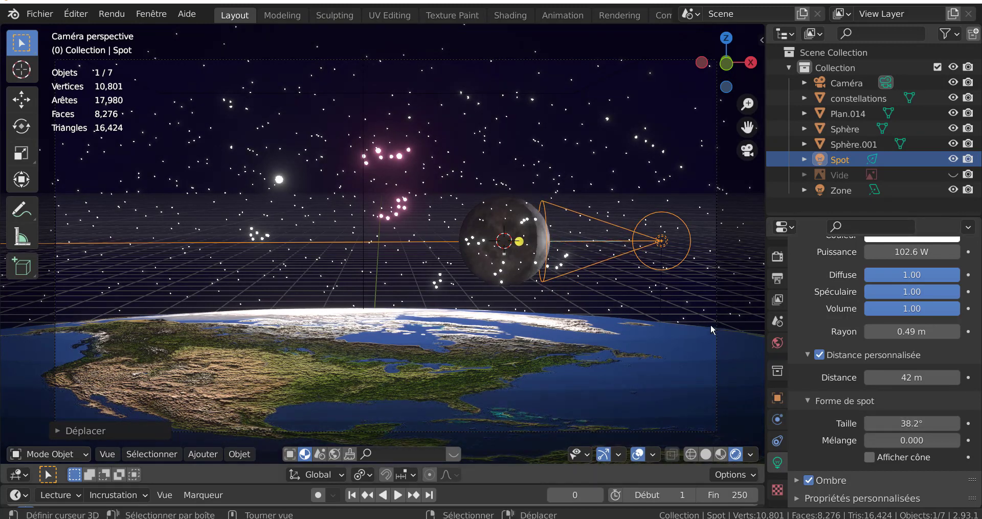
pyautogui.press('g')
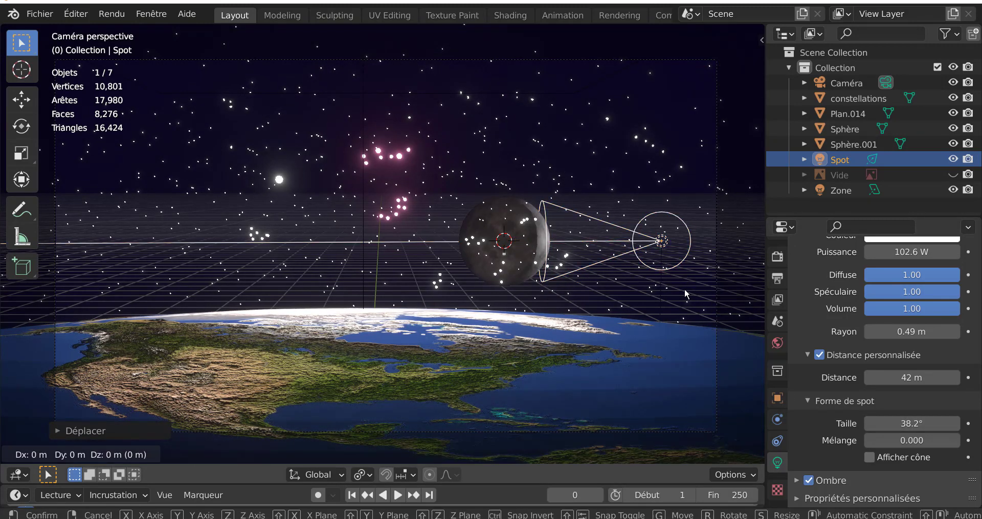
pyautogui.press('x')
pyautogui.click(642, 289)
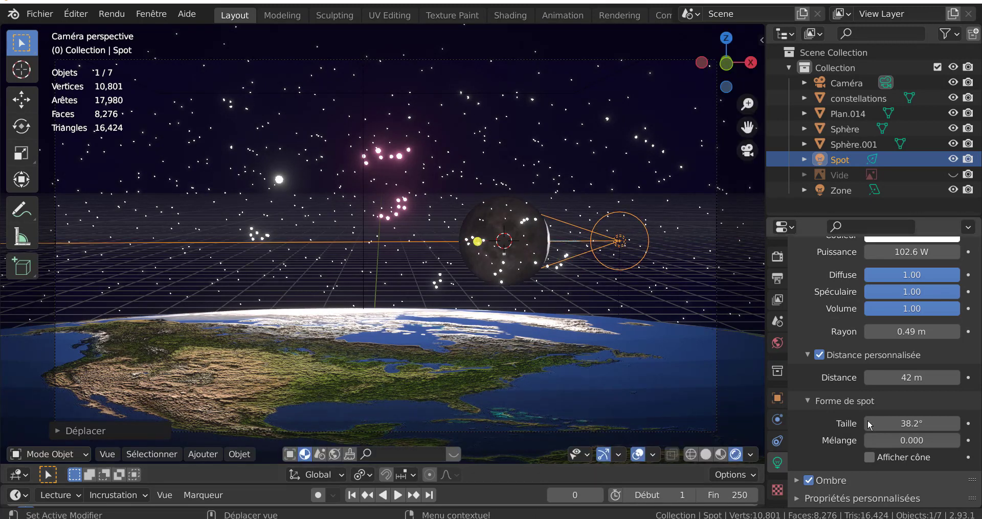
# Widen the spot's cone size to 48.6° and reduce the lamp's radius to 0 m.
pyautogui.moveTo(910, 423); pyautogui.dragTo(931, 423)
pyautogui.moveTo(894, 423); pyautogui.dragTo(873, 422)
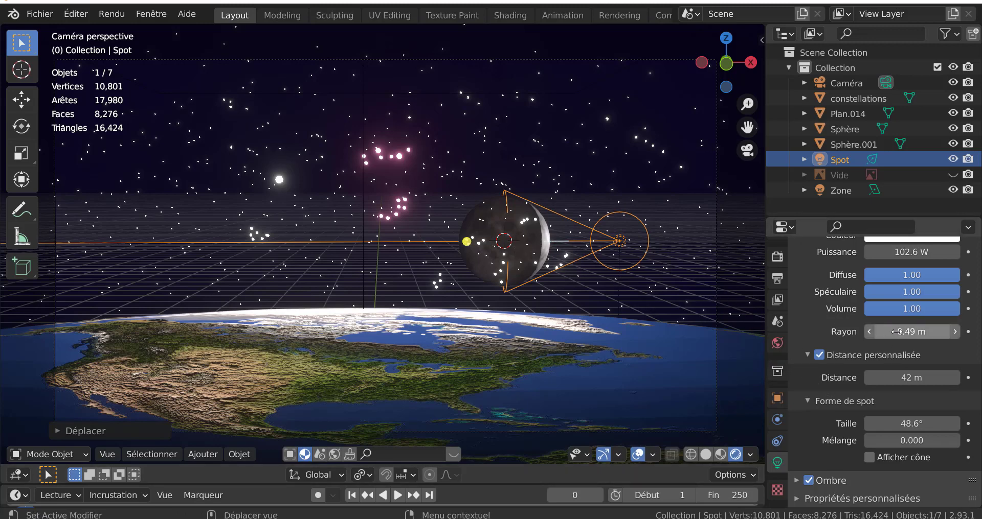
pyautogui.moveTo(895, 332); pyautogui.dragTo(861, 332)
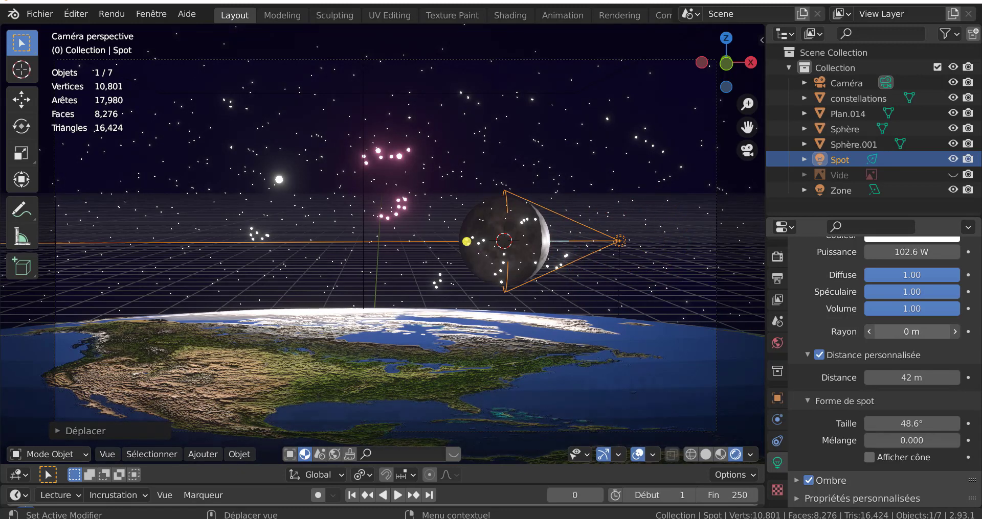
# Widen the spot's cone size to 51.4° and render the image to check the moon's lit crescent.
pyautogui.moveTo(894, 378); pyautogui.dragTo(897, 378)
pyautogui.moveTo(900, 424)
pyautogui.mouseDown()
pyautogui.moveTo(916, 424)
pyautogui.moveTo(903, 424)
pyautogui.mouseUp()
pyautogui.scroll(-3, 605, 358)
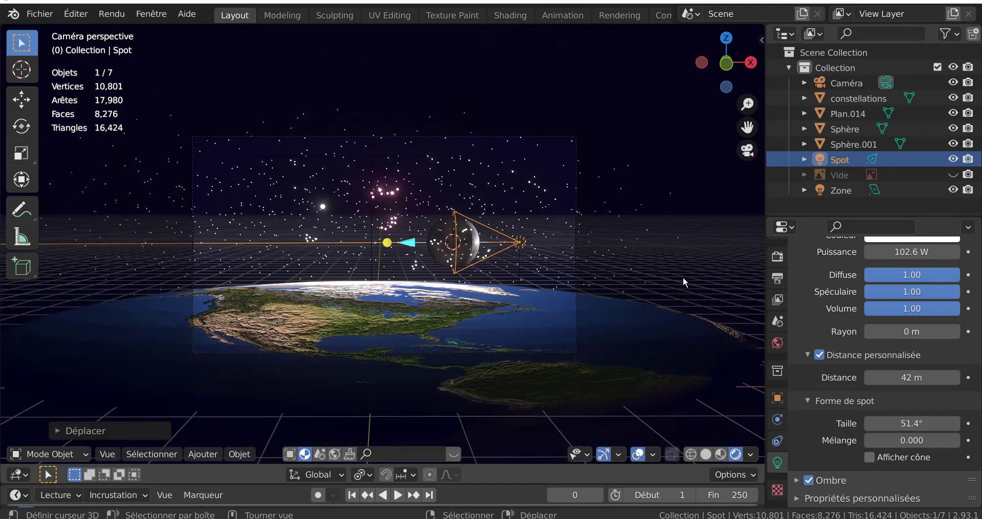
pyautogui.press('F12')
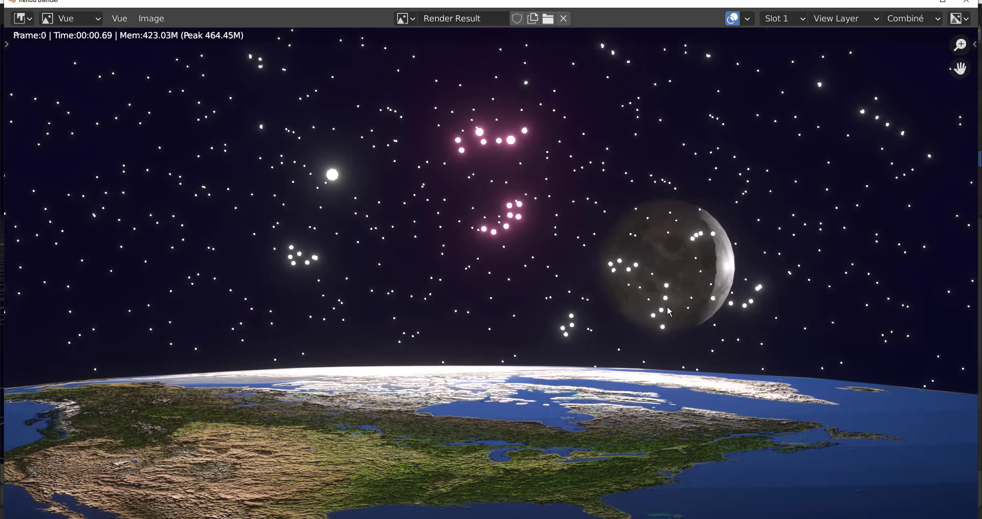
# Close the render result and duplicate the moon's spot lamp in place.
pyautogui.scroll(-2, 670, 311)
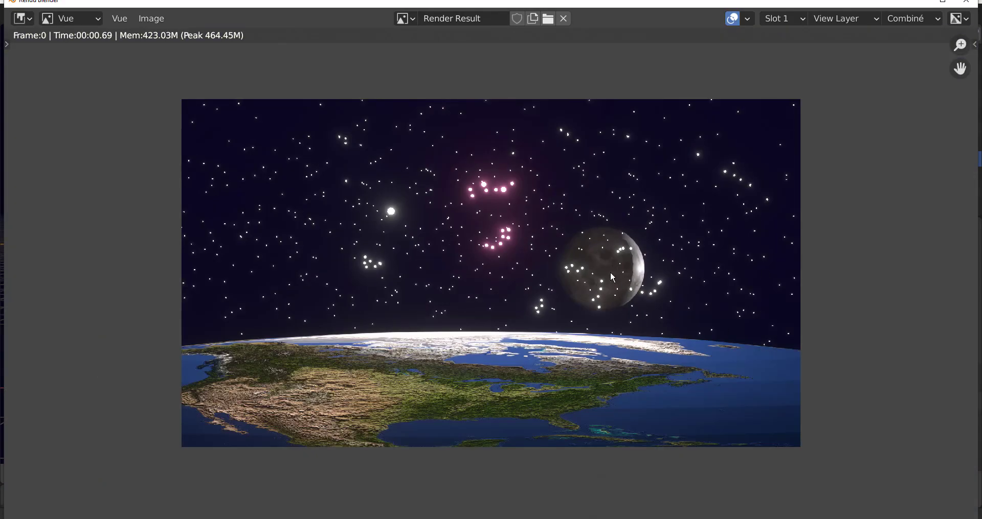
pyautogui.click(966, 2)
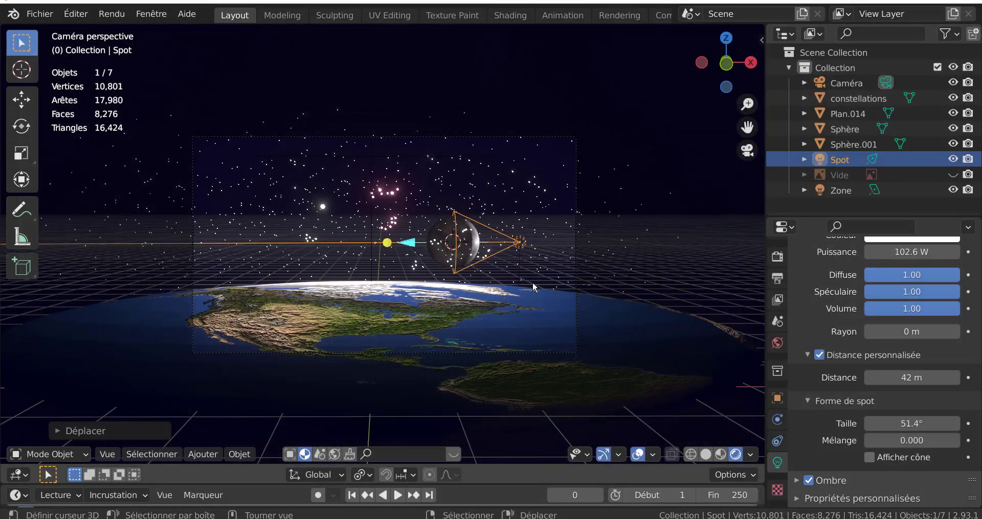
pyautogui.click(472, 255)
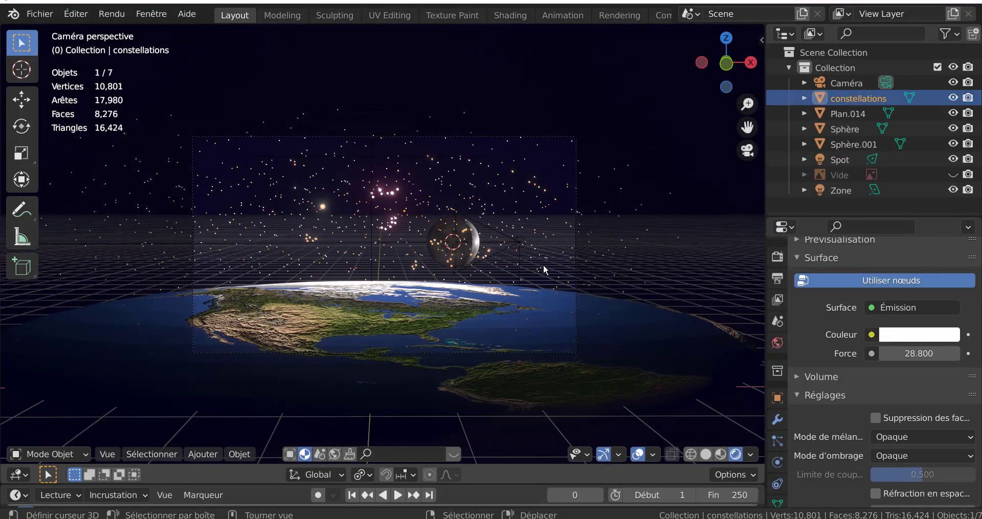
pyautogui.click(520, 248)
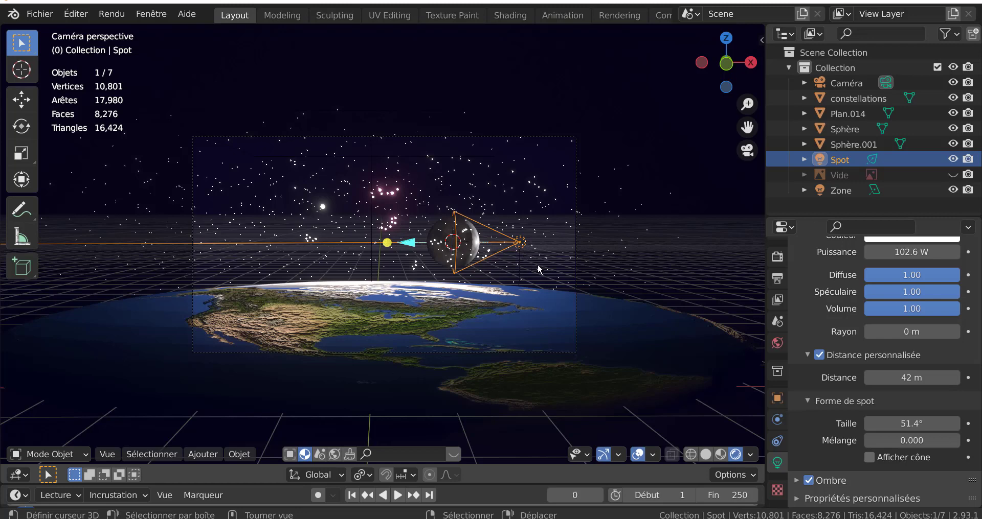
pyautogui.hotkey('shift', 'd')
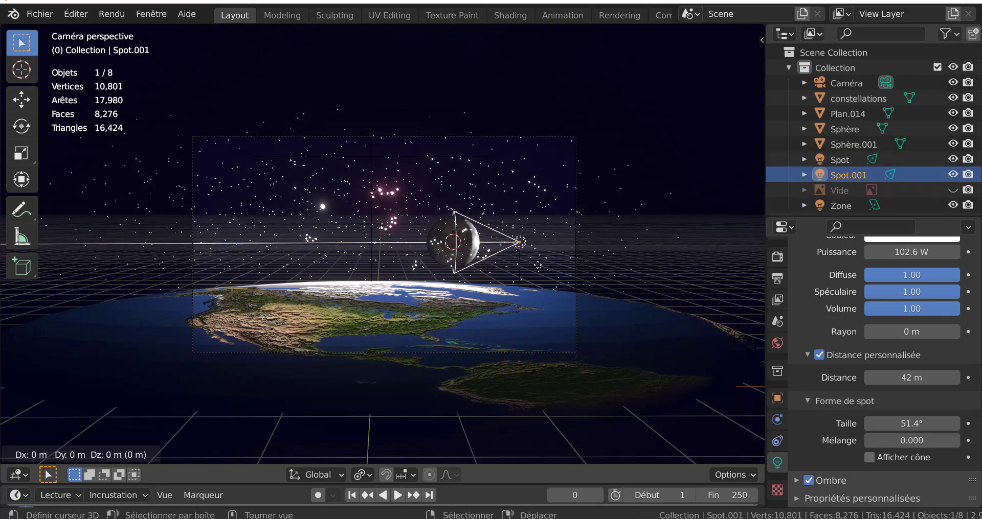
pyautogui.rightClick(528, 255)
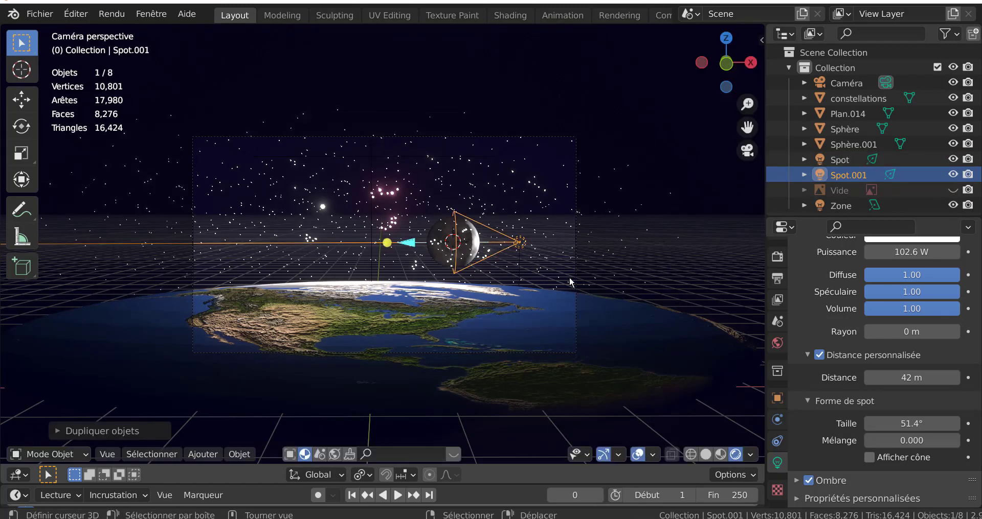
# Move the duplicated spot about 0.74 m along the negative Y axis.
pyautogui.scroll(-2, 568, 278)
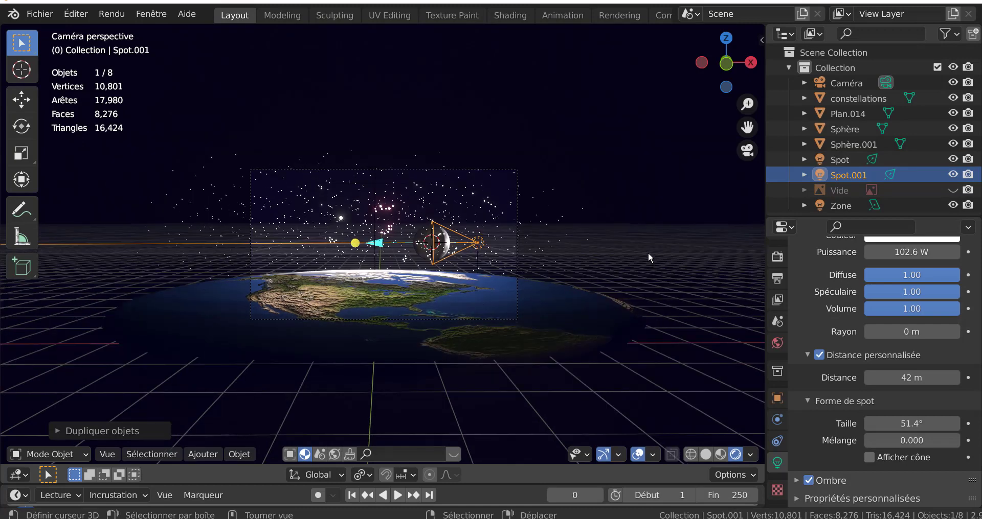
pyautogui.press('g')
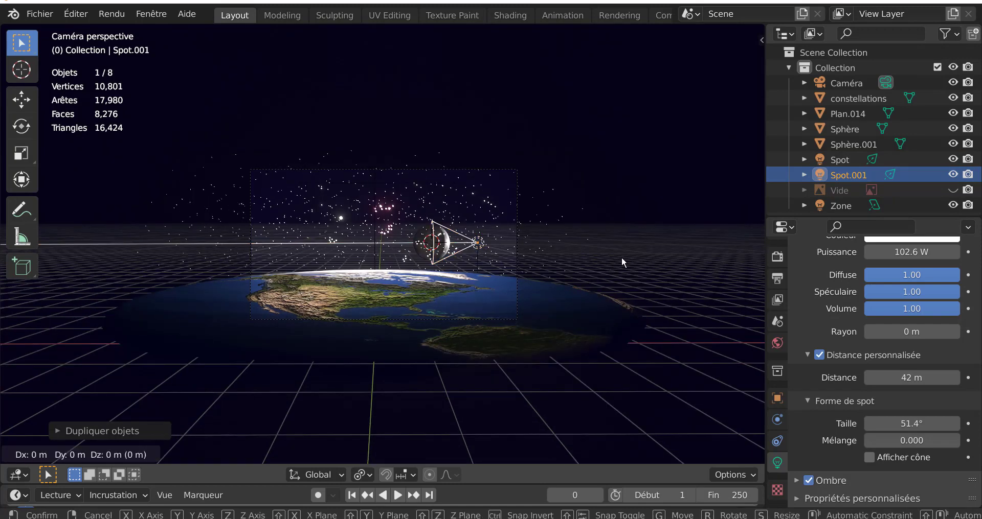
pyautogui.press('y')
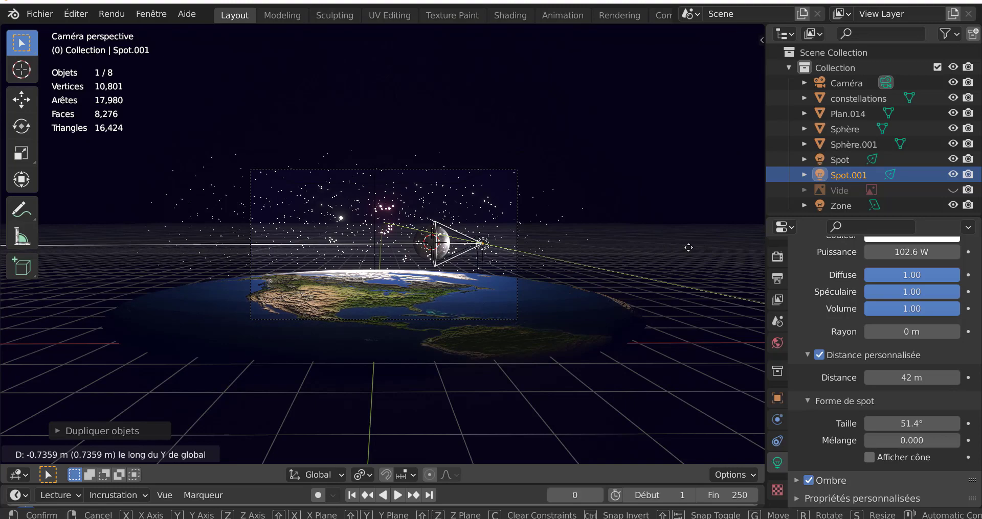
pyautogui.click(688, 248)
pyautogui.scroll(2, 483, 257)
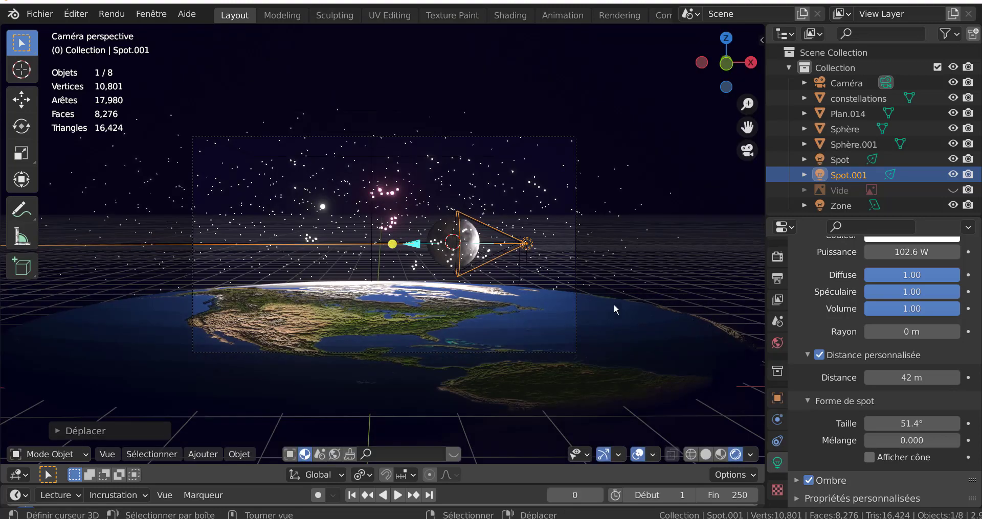
# Select both spots together with the moon sphere and move them down to the Earth's horizon in the camera view.
pyautogui.scroll(1, 596, 294)
pyautogui.scroll(-3, 598, 277)
pyautogui.moveTo(605, 272); pyautogui.dragTo(601, 296, button='middle')
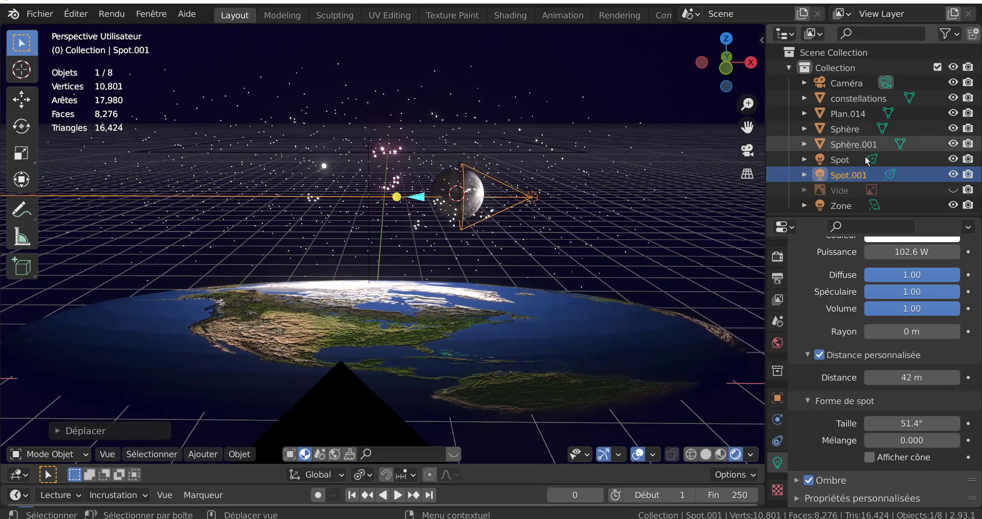
pyautogui.press('KP_1')
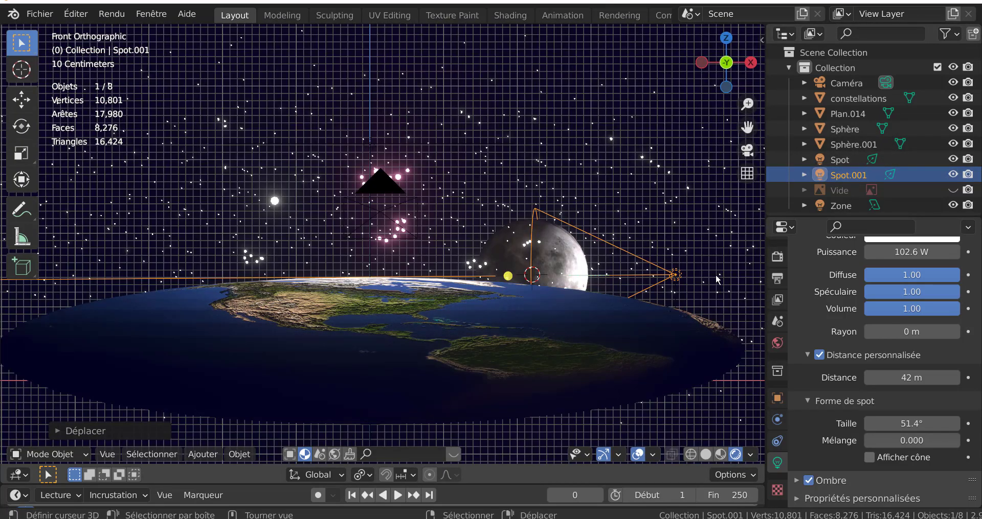
pyautogui.scroll(-2, 716, 274)
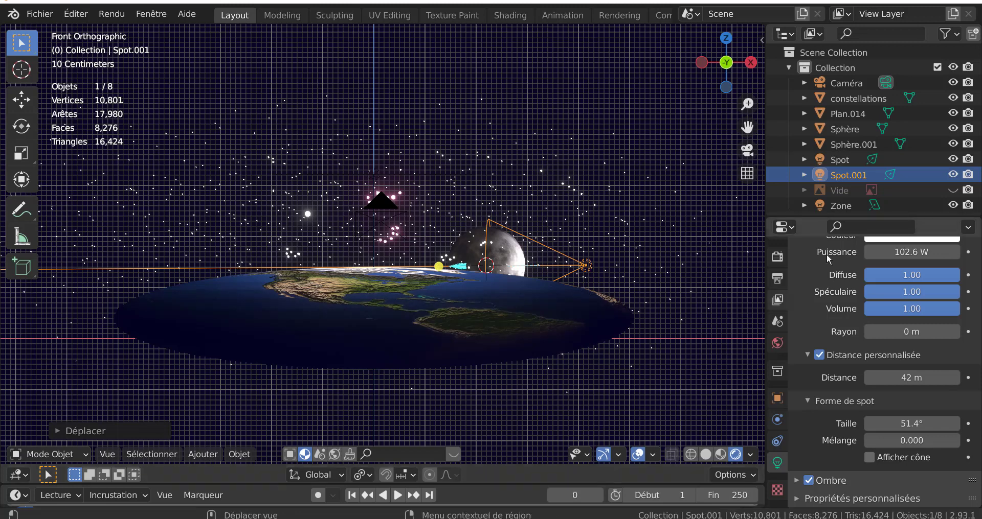
pyautogui.keyDown('shift'); pyautogui.click(834, 167); pyautogui.keyUp('shift')
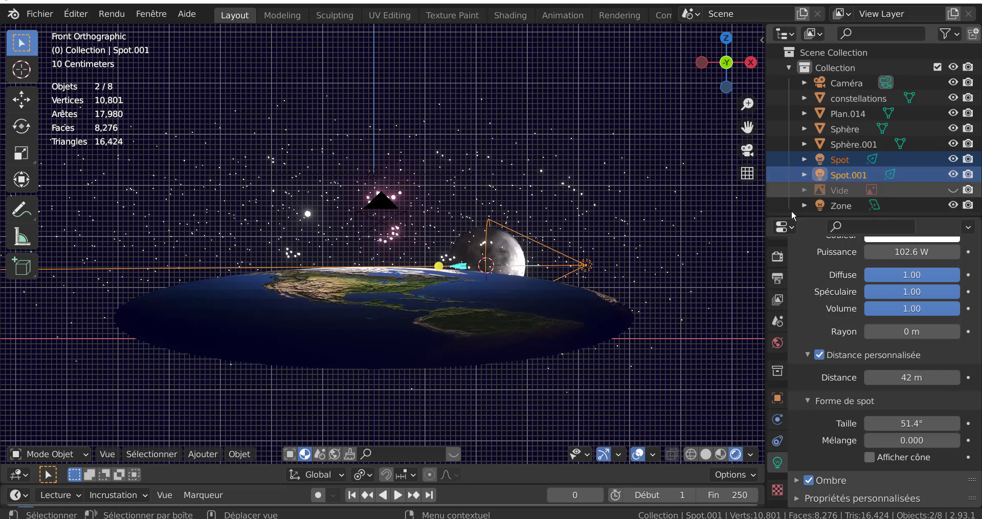
pyautogui.keyDown('shift'); pyautogui.click(855, 146); pyautogui.keyUp('shift')
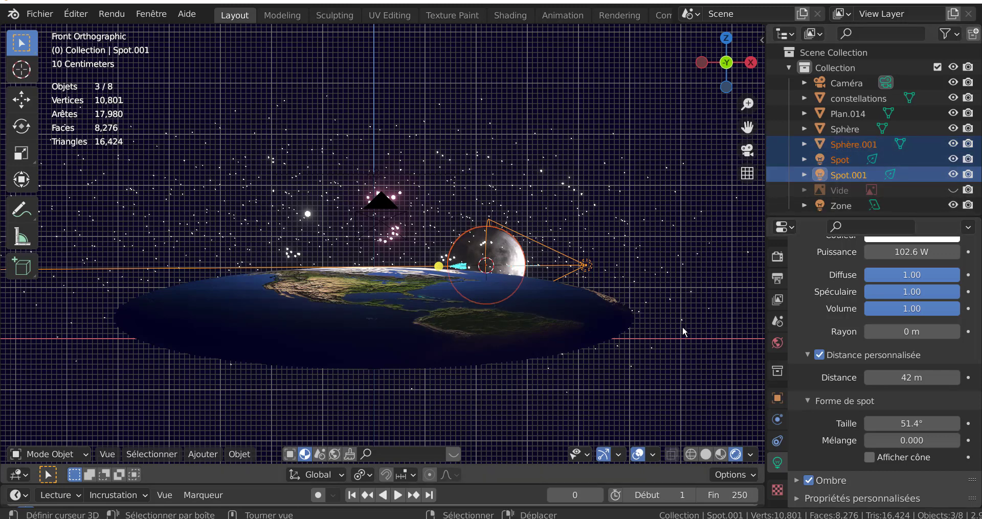
pyautogui.press('KP_0')
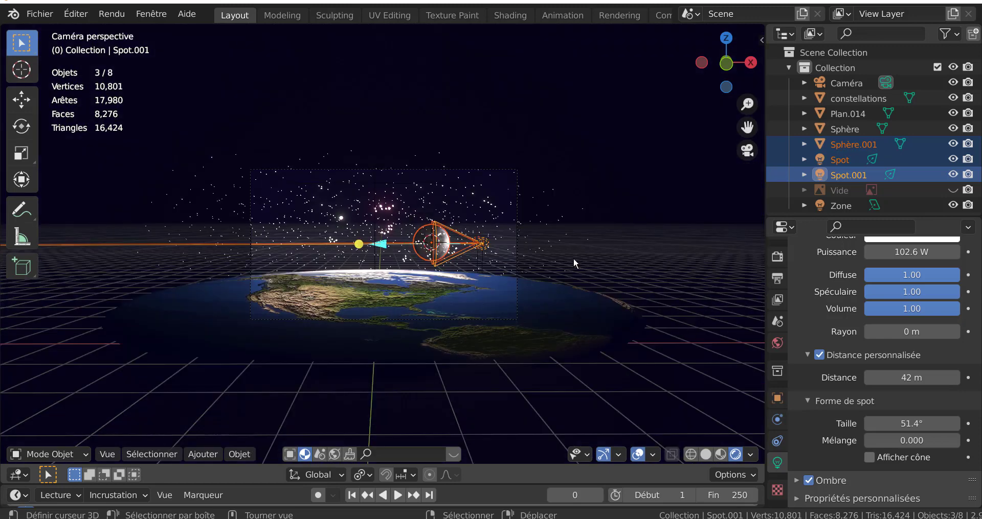
pyautogui.press('g')
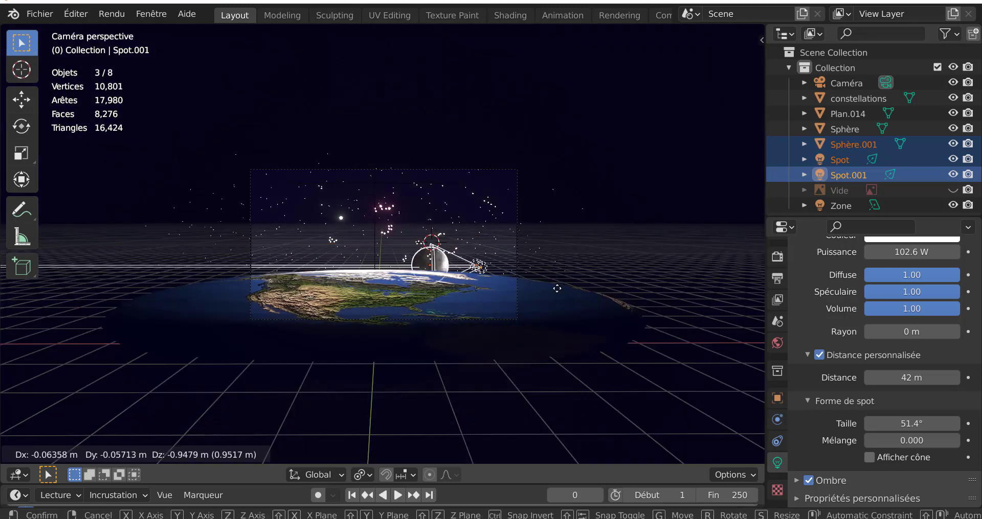
pyautogui.click(563, 279)
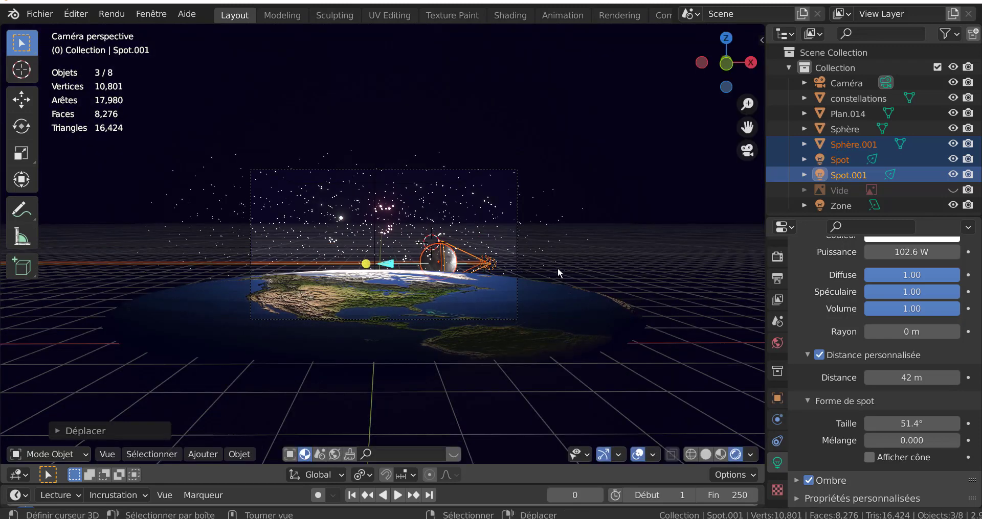
# Move the moon and its two spots up into the upper-right part of the starry sky in the camera frame.
pyautogui.press('s')
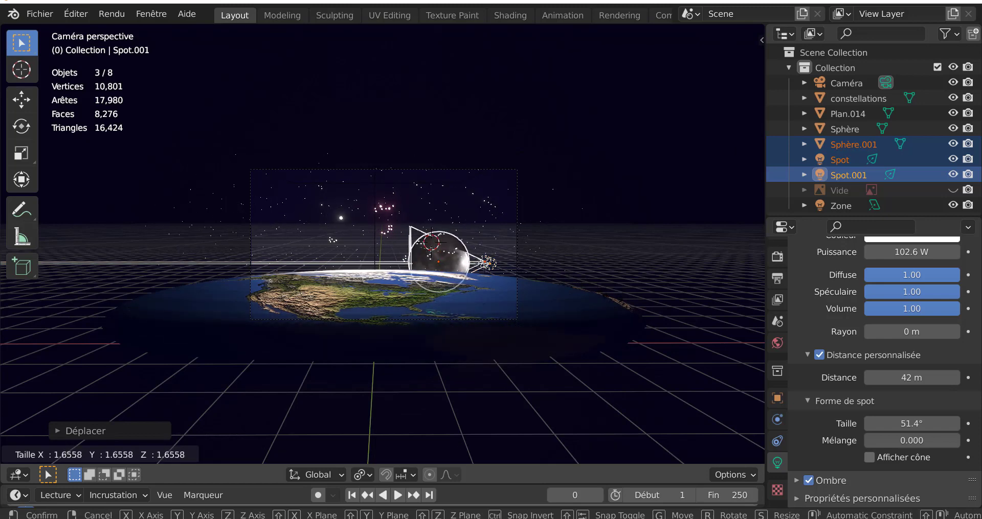
pyautogui.rightClick(498, 288)
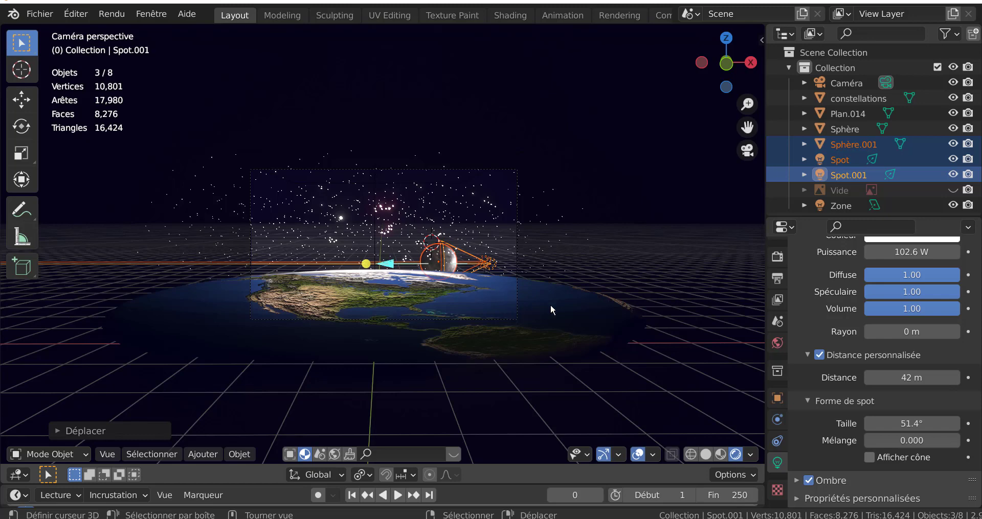
pyautogui.scroll(4, 577, 302)
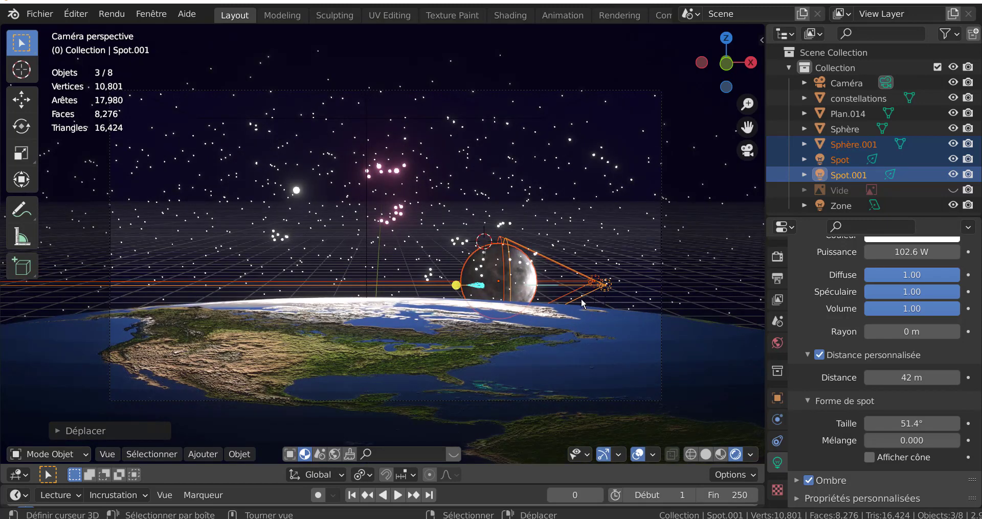
pyautogui.press('g')
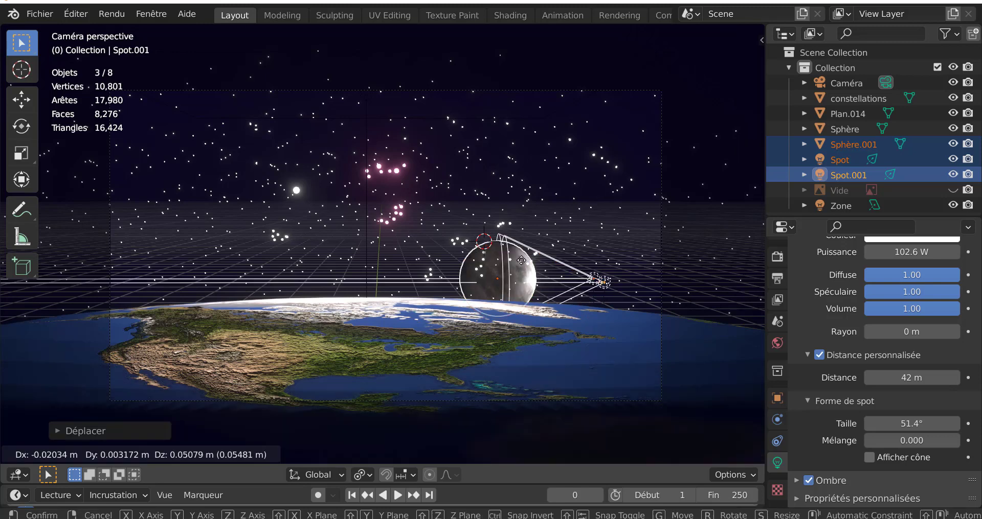
pyautogui.click(535, 179)
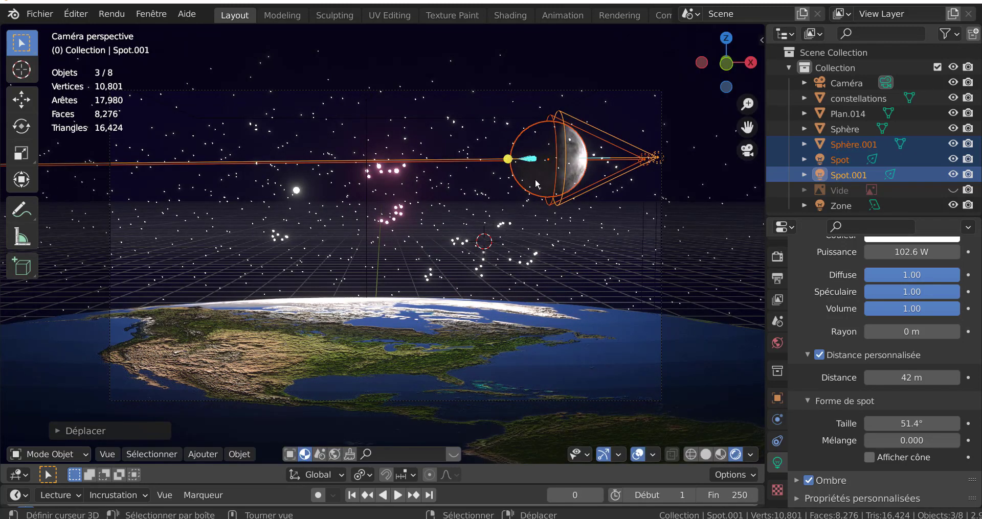
# Enlarge only the moon sphere and shift it about 0.84 m along the negative X axis, away from the spots.
pyautogui.click(541, 137)
pyautogui.press('s')
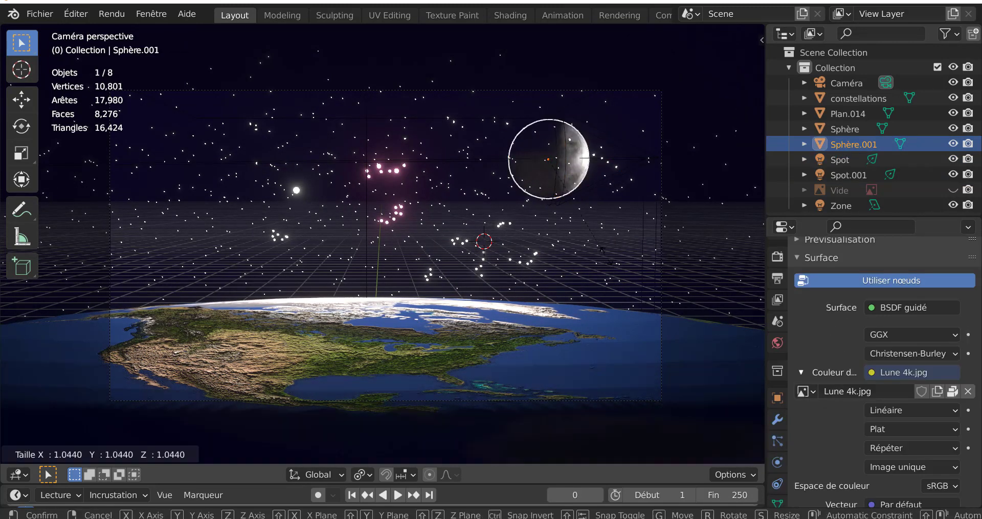
pyautogui.click(658, 284)
pyautogui.press('g')
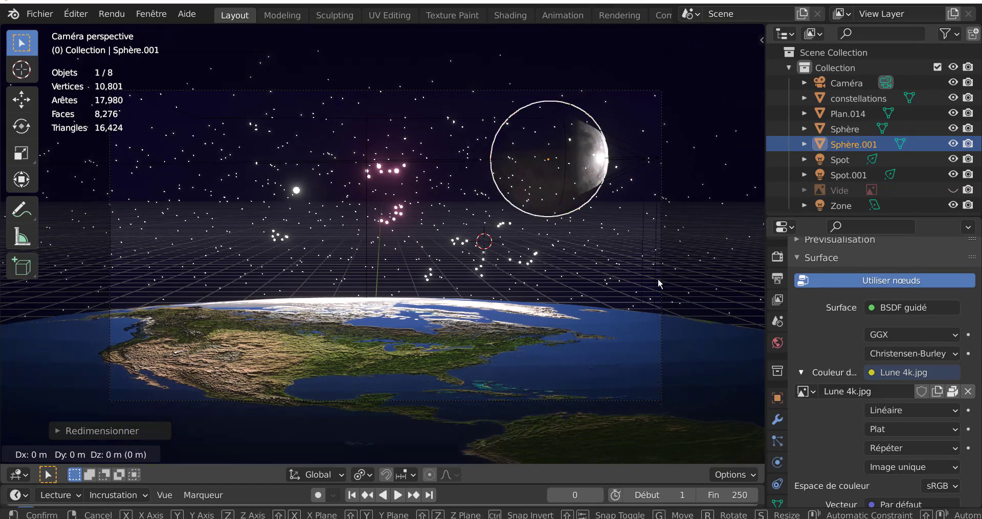
pyautogui.press('x')
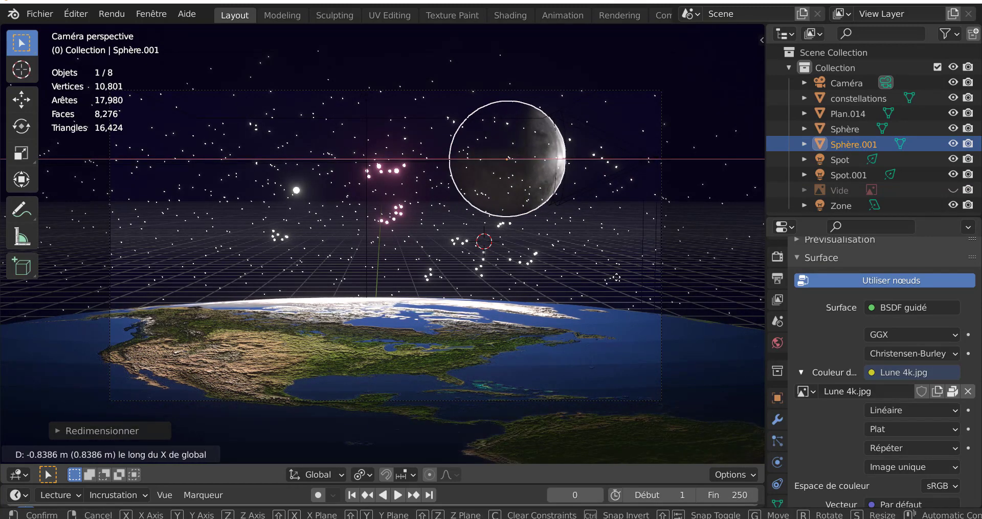
pyautogui.click(617, 280)
pyautogui.press('Tab')
pyautogui.press('Tab')
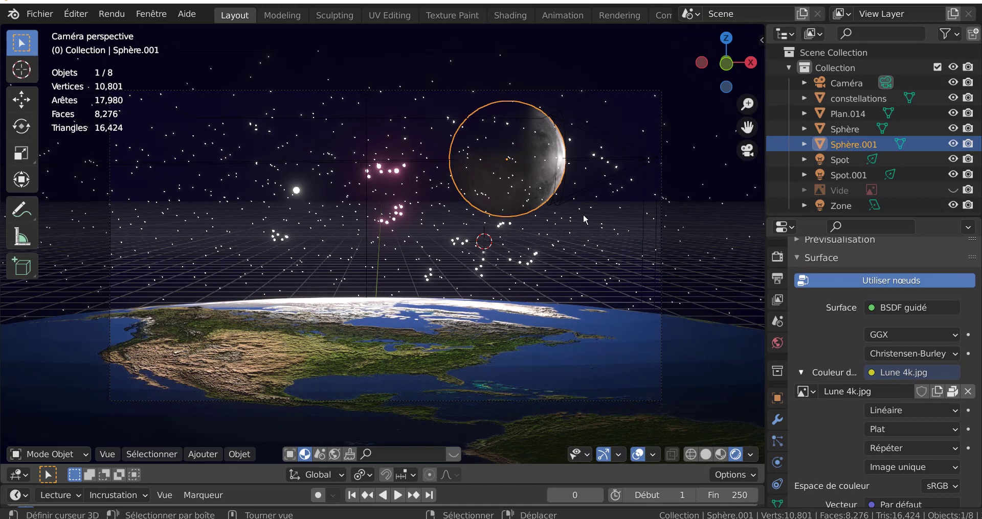
# Deselect all objects and inspect the enlarged moon's lit crescent in the camera view.
pyautogui.click(536, 157)
pyautogui.scroll(-2, 560, 188)
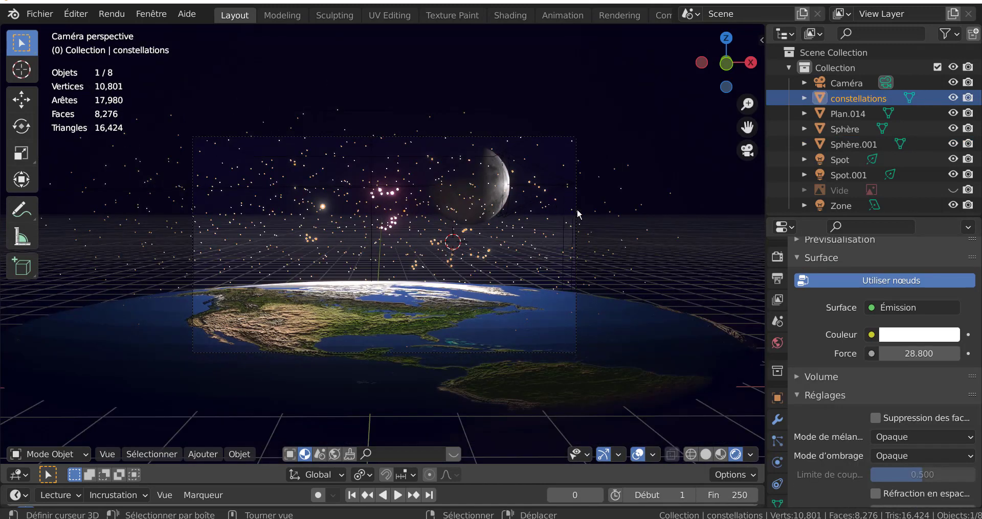
pyautogui.scroll(-2, 534, 223)
pyautogui.scroll(2, 534, 222)
pyautogui.scroll(1, 631, 238)
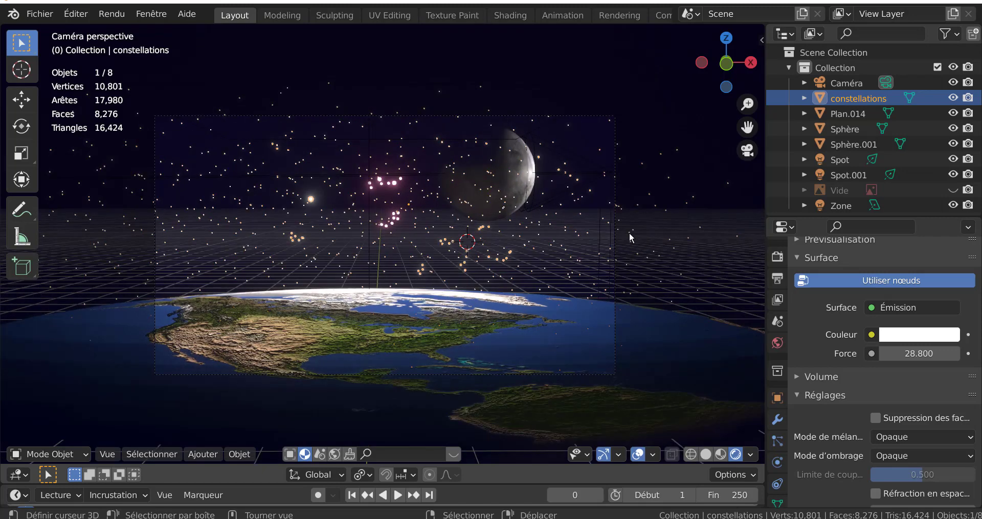
pyautogui.click(519, 174)
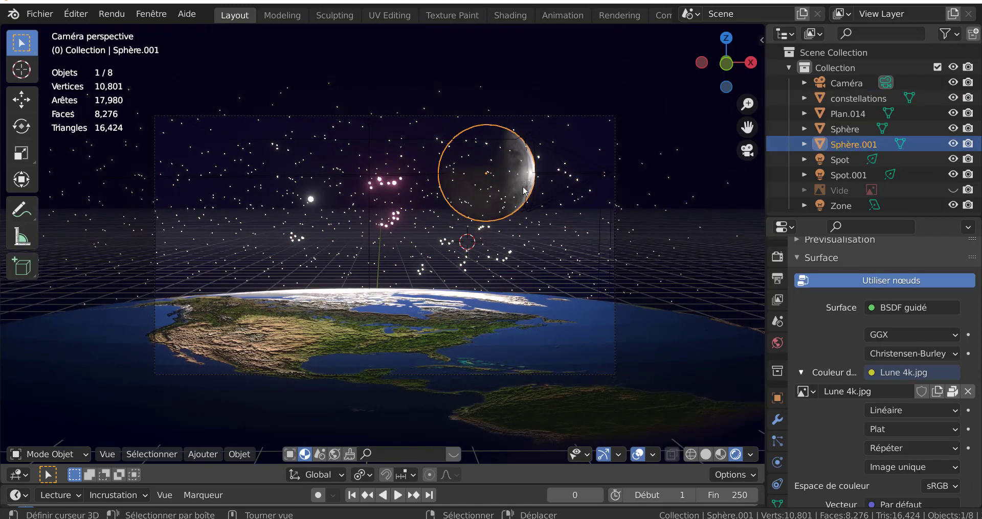
pyautogui.click(578, 125)
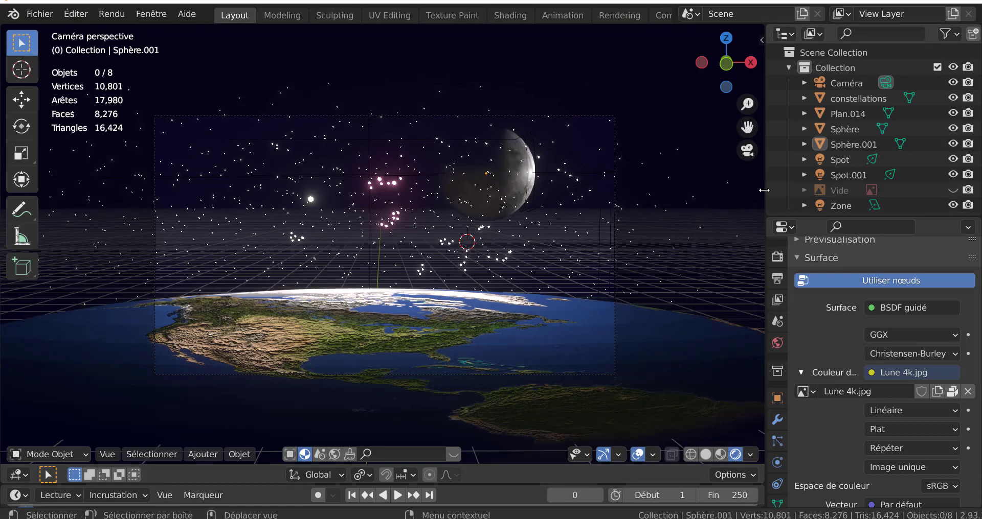
# Widen the 3D viewport slightly and examine the whole composition in the camera frame.
pyautogui.moveTo(768, 200); pyautogui.dragTo(856, 194)
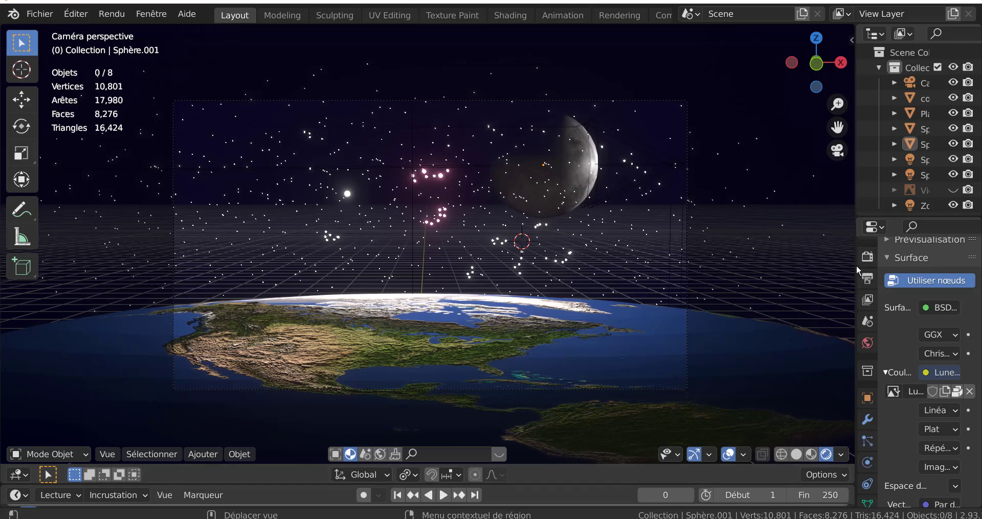
pyautogui.moveTo(858, 271); pyautogui.dragTo(801, 275)
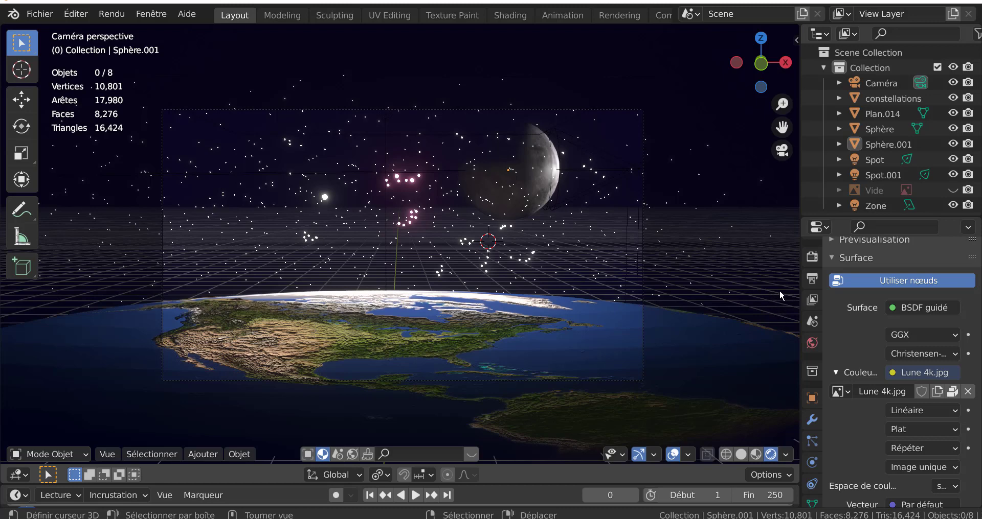
pyautogui.scroll(3, 772, 296)
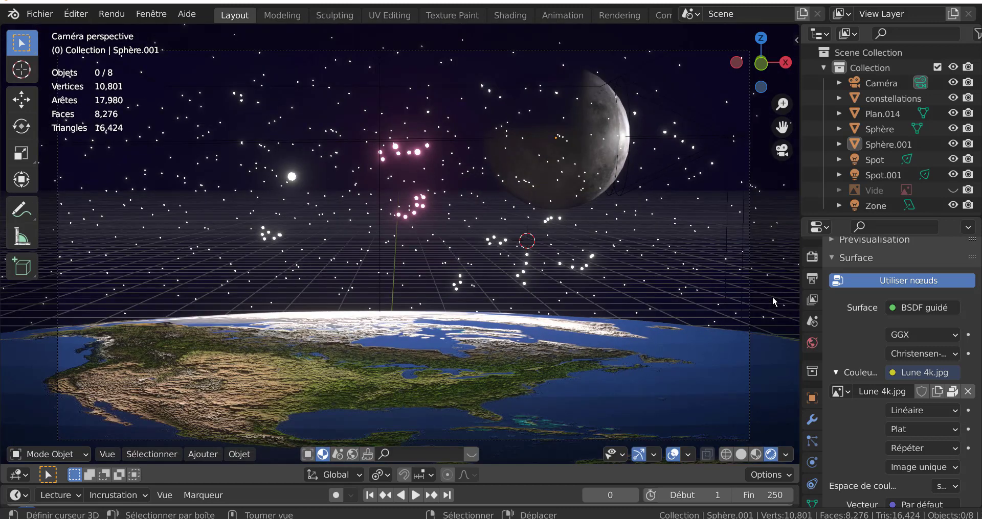
pyautogui.scroll(-4, 760, 282)
pyautogui.scroll(2, 759, 282)
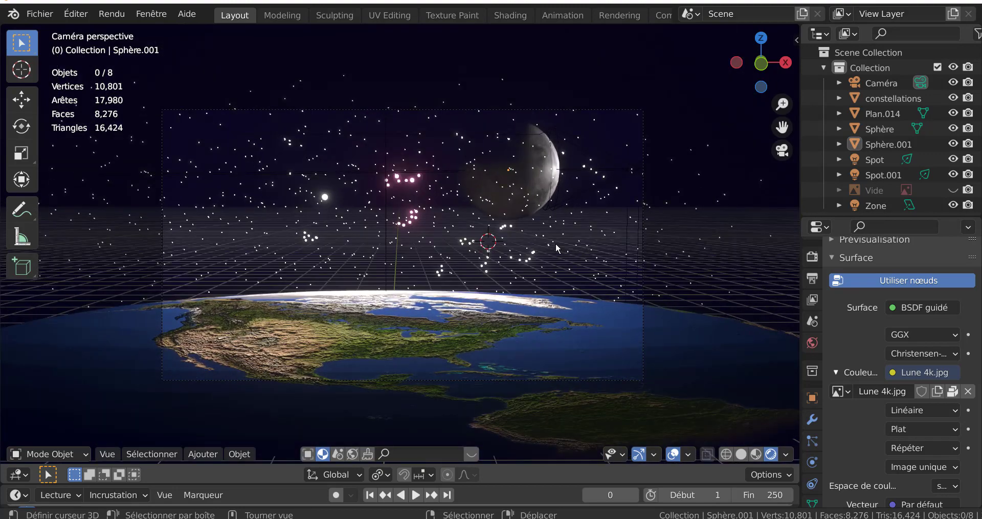
pyautogui.press('Tab')
pyautogui.scroll(3, 556, 249)
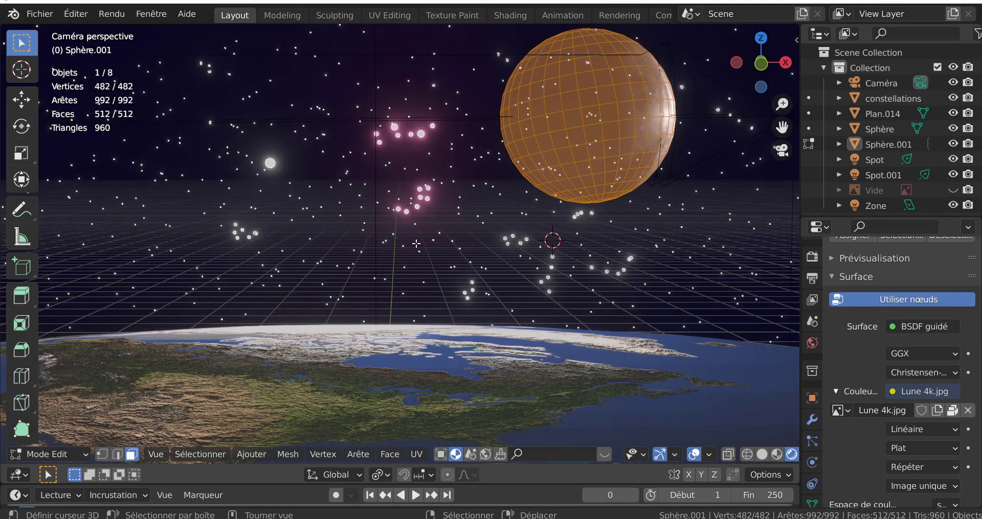
pyautogui.press('Tab')
# Open the constellations mesh for editing, clear its selection and circle-select one small star to the lower left of the pink constellation.
pyautogui.click(338, 216)
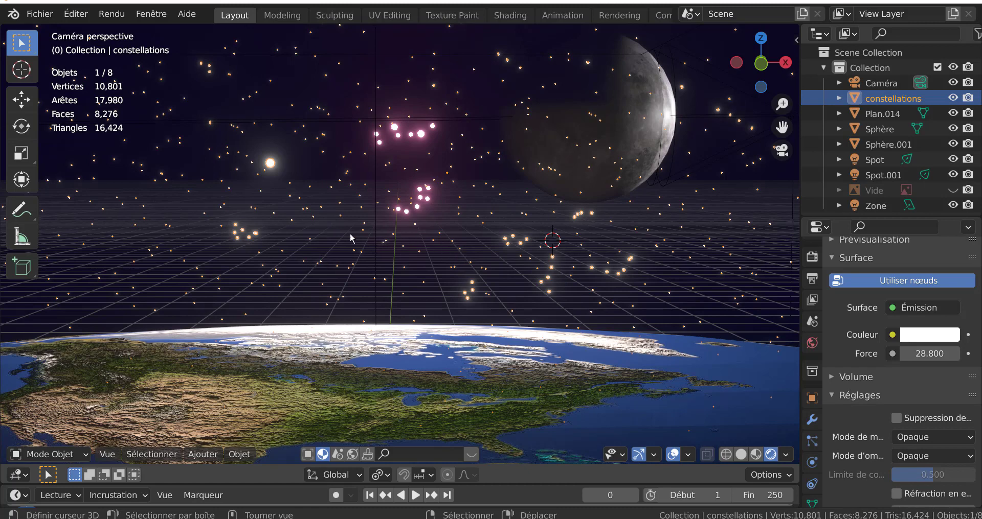
pyautogui.press('Tab')
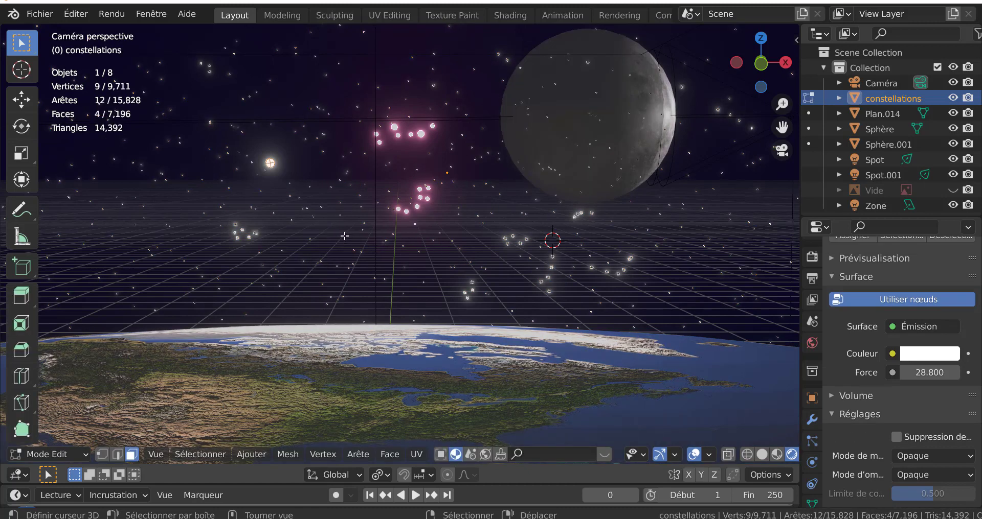
pyautogui.hotkey('alt', 'a')
pyautogui.scroll(2, 345, 236)
pyautogui.press('c')
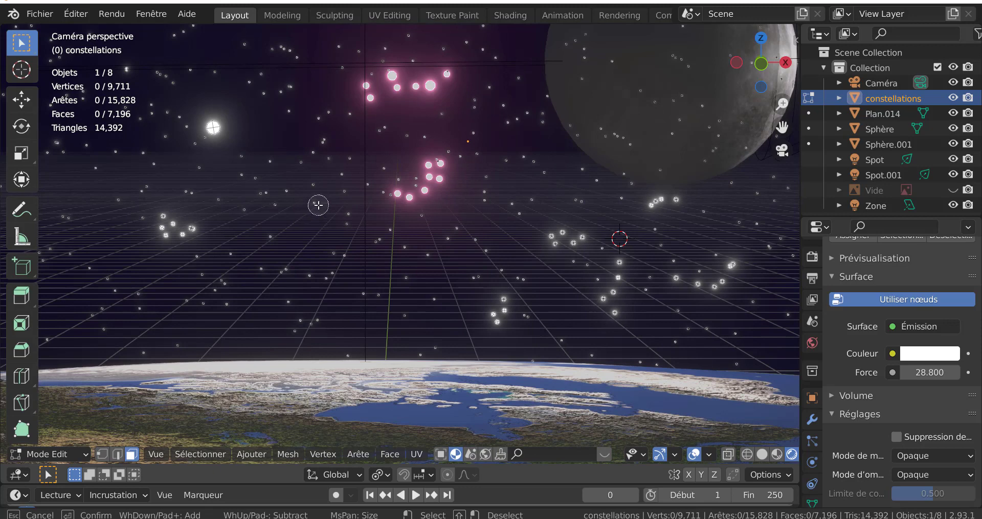
pyautogui.click(317, 204)
pyautogui.rightClick(315, 203)
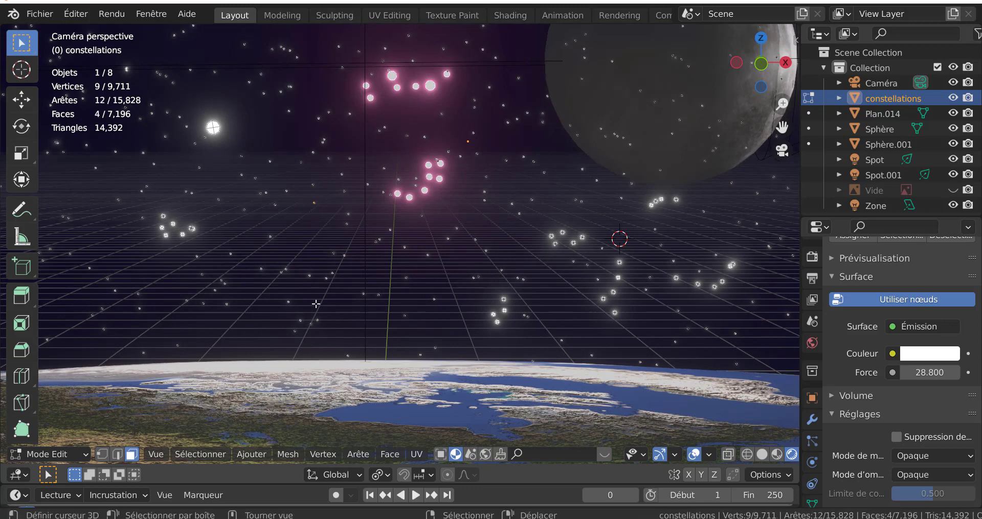
# Switch to vertex selection and move a single vertex of that star about 0.16 m along positive X to form a tail.
pyautogui.click(102, 455)
pyautogui.scroll(5, 273, 281)
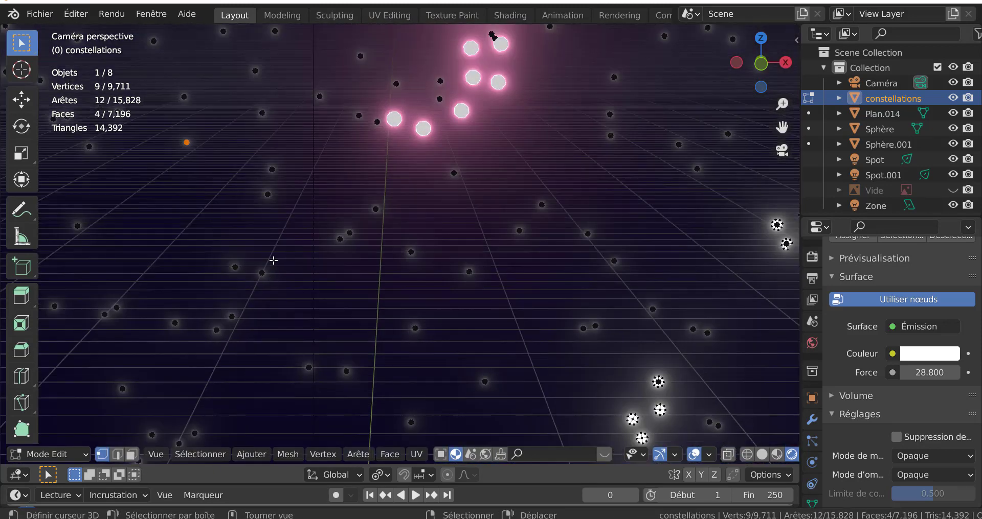
pyautogui.keyDown('shift'); pyautogui.moveTo(273, 261); pyautogui.dragTo(482, 315, button='middle'); pyautogui.keyUp('shift')
pyautogui.scroll(4, 397, 195)
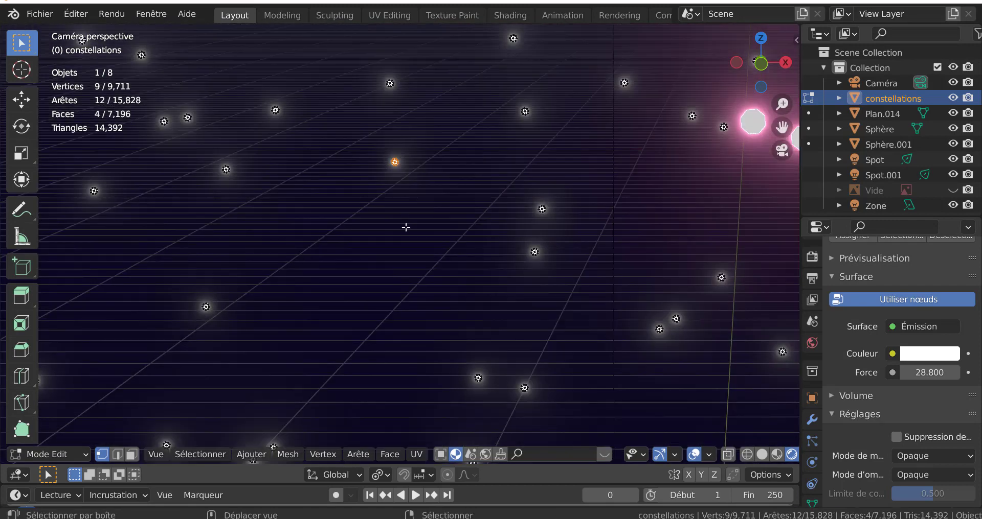
pyautogui.keyDown('shift'); pyautogui.moveTo(406, 227); pyautogui.dragTo(414, 232, button='middle'); pyautogui.keyUp('shift')
pyautogui.scroll(5, 415, 214)
pyautogui.rightClick(409, 127)
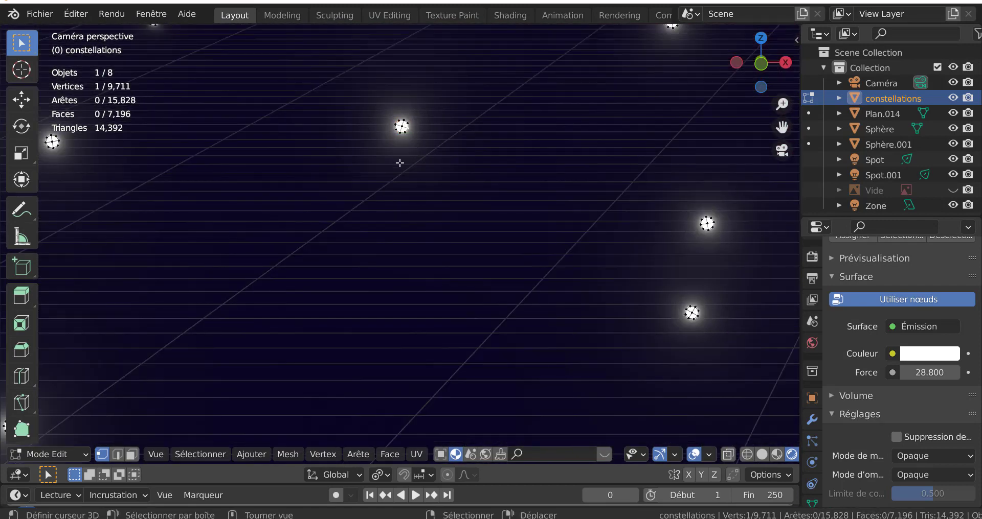
pyautogui.scroll(-3, 400, 171)
pyautogui.scroll(2, 415, 173)
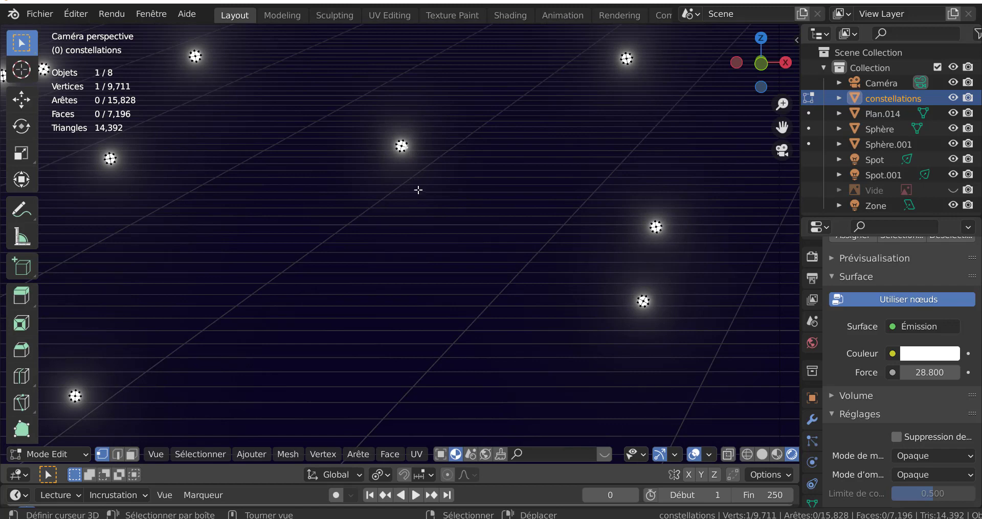
pyautogui.press('e')
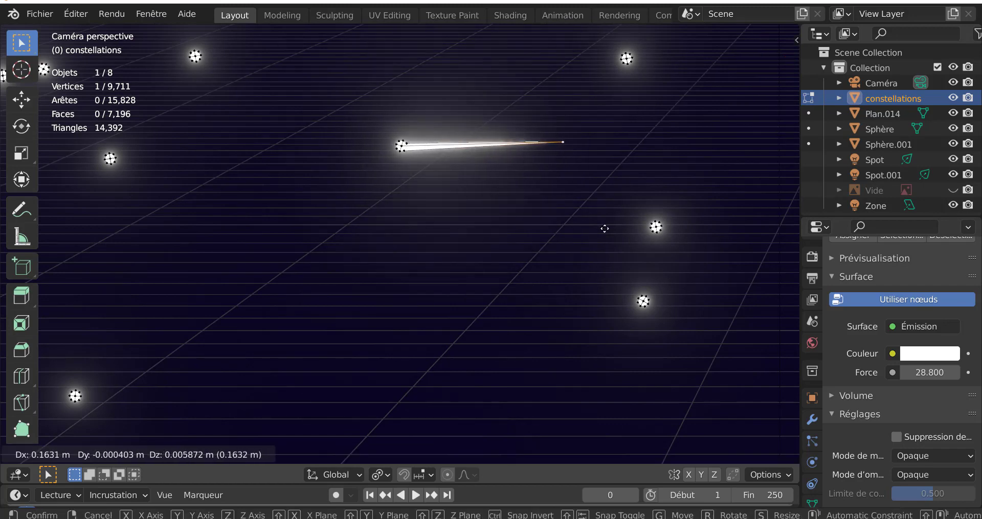
pyautogui.click(603, 229)
pyautogui.scroll(-3, 452, 276)
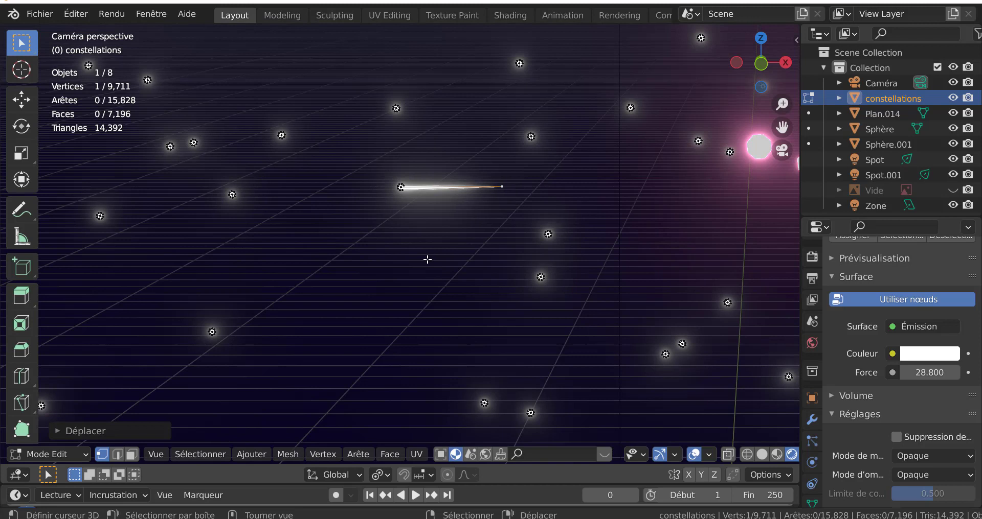
# Select the linked geometry of the shooting star, scale it up to about double and check it in front and camera views.
pyautogui.hotkey('ctrl', 'l')
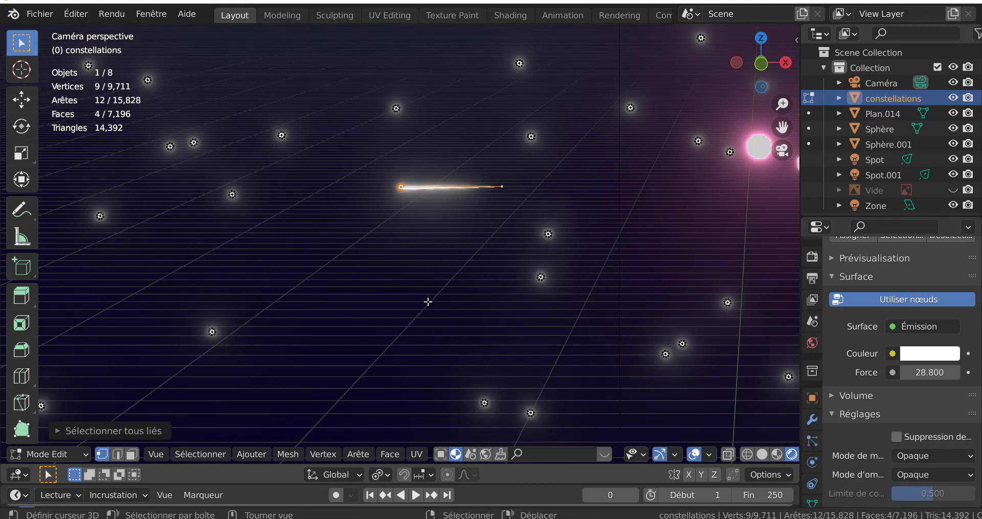
pyautogui.press('s')
pyautogui.click(579, 345)
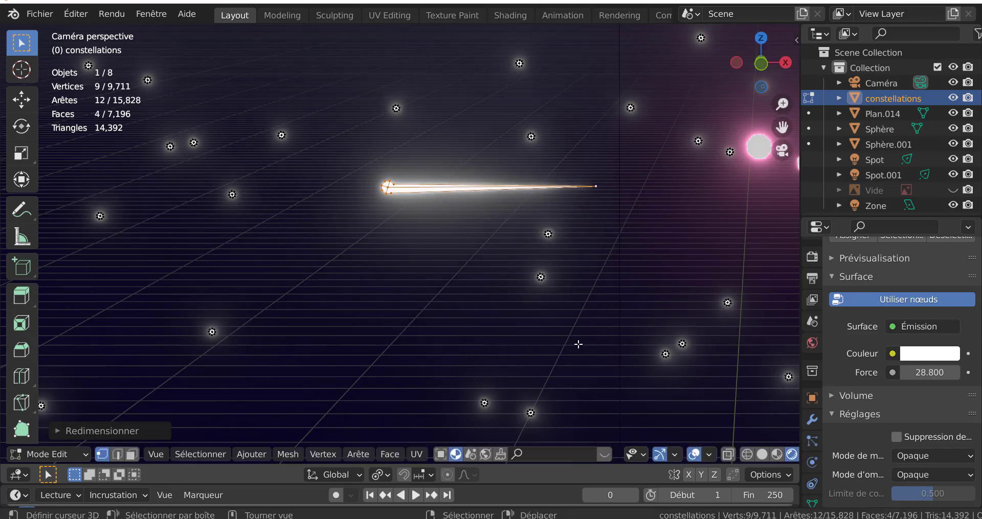
pyautogui.scroll(-4, 428, 314)
pyautogui.press('KP_1')
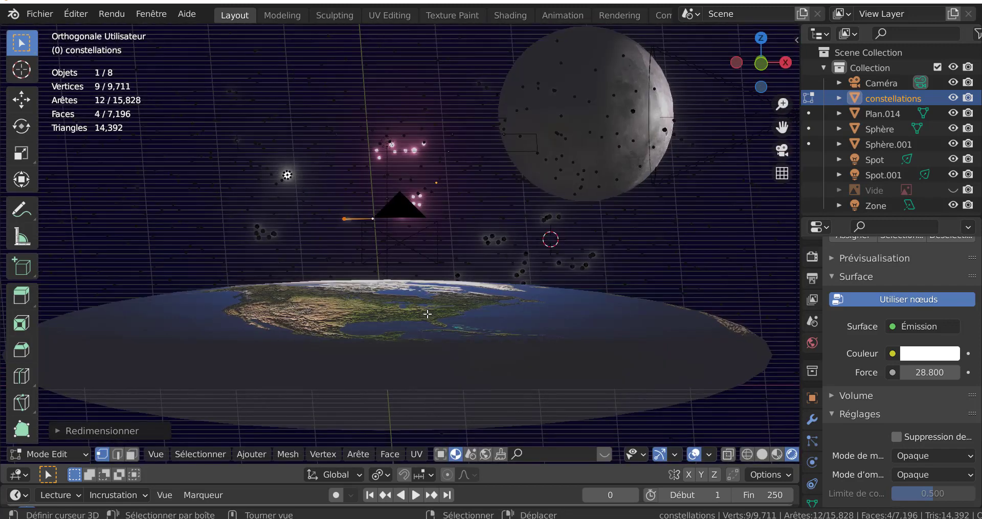
pyautogui.scroll(1, 386, 304)
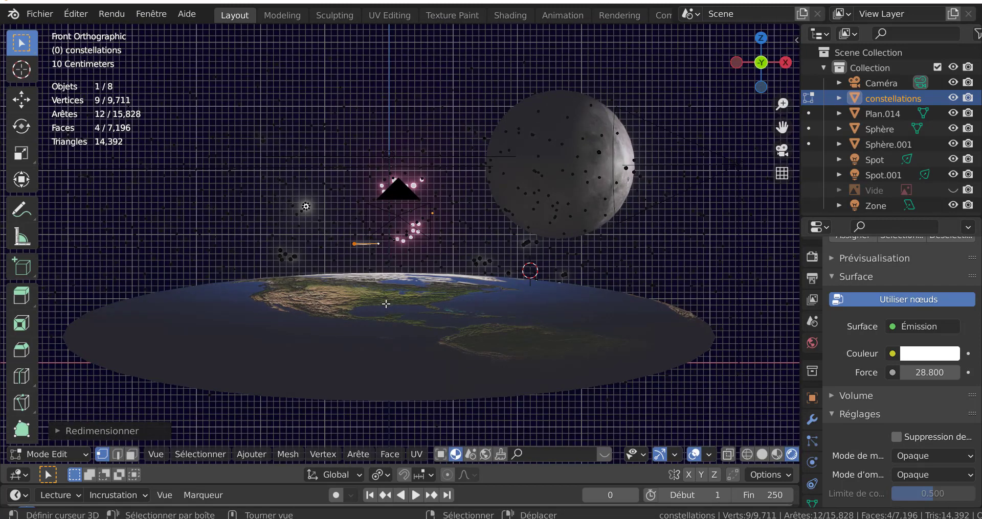
pyautogui.press('KP_0')
pyautogui.scroll(-6, 386, 304)
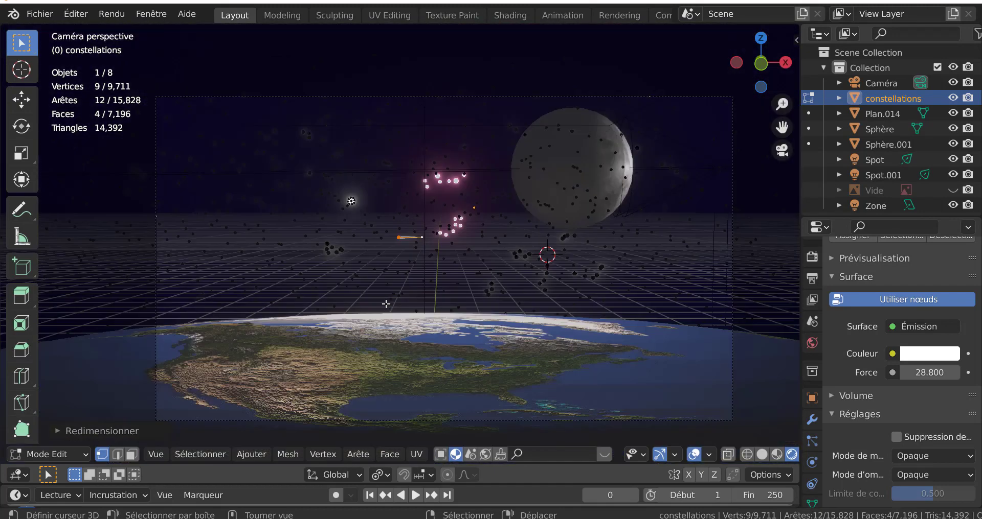
pyautogui.scroll(3, 377, 275)
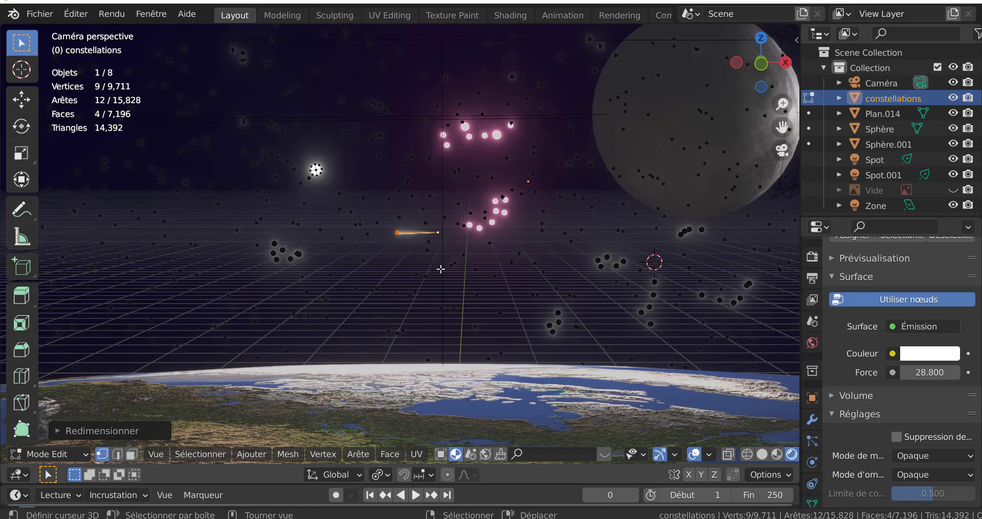
# Duplicate the shooting star three times and spread the copies over the sky between the bright white star and the pink constellation.
pyautogui.hotkey('shift', 'd')
pyautogui.click(401, 282)
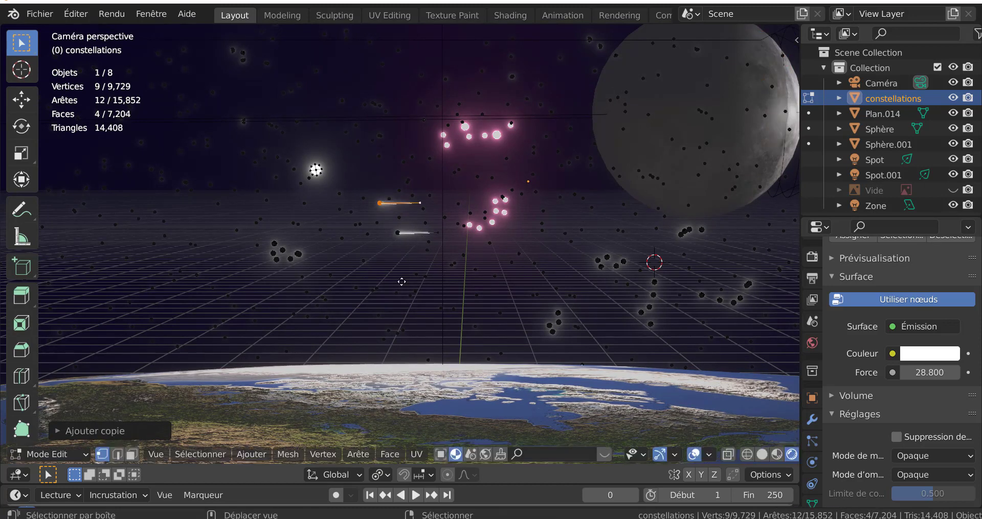
pyautogui.click(386, 310)
pyautogui.hotkey('shift', 'd')
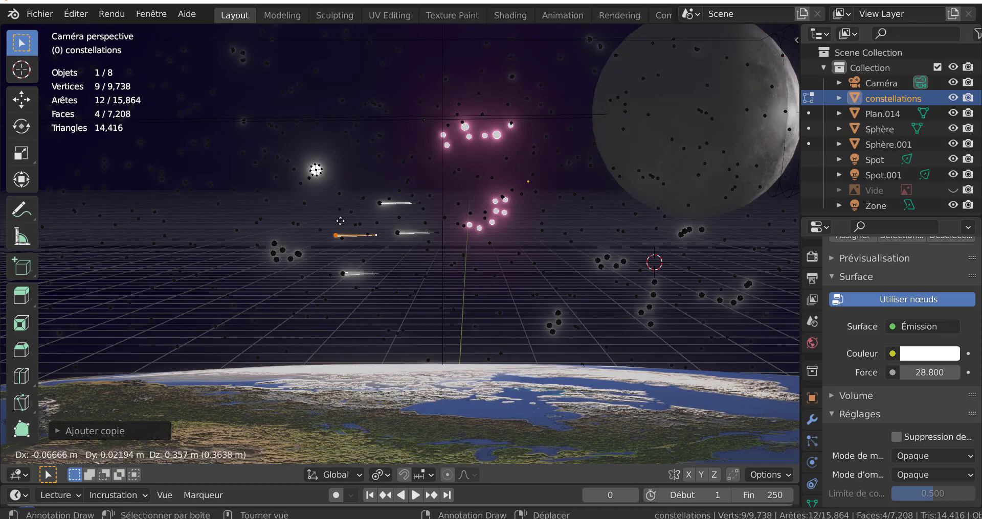
pyautogui.click(314, 208)
pyautogui.scroll(3, 451, 269)
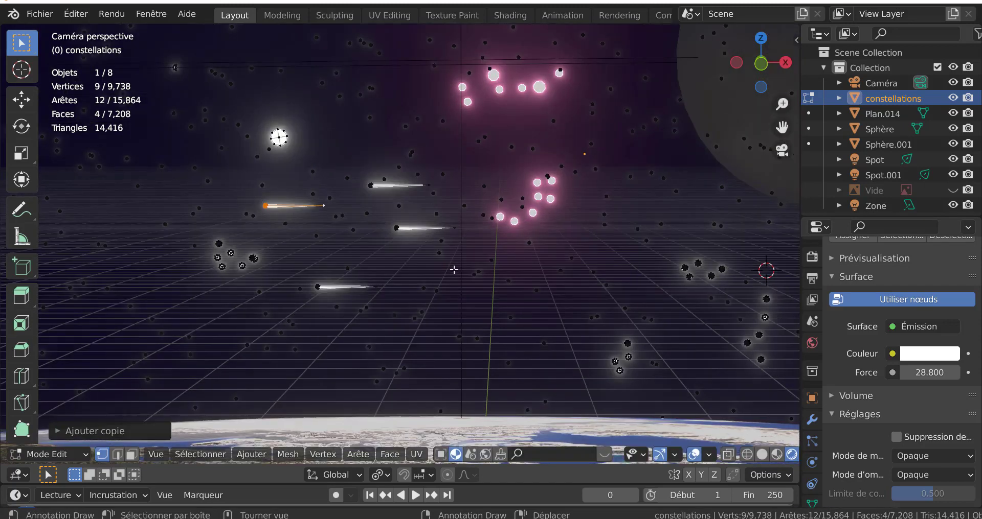
# Extrude a single vertex a very short way from a small star below the pink constellation.
pyautogui.click(521, 265)
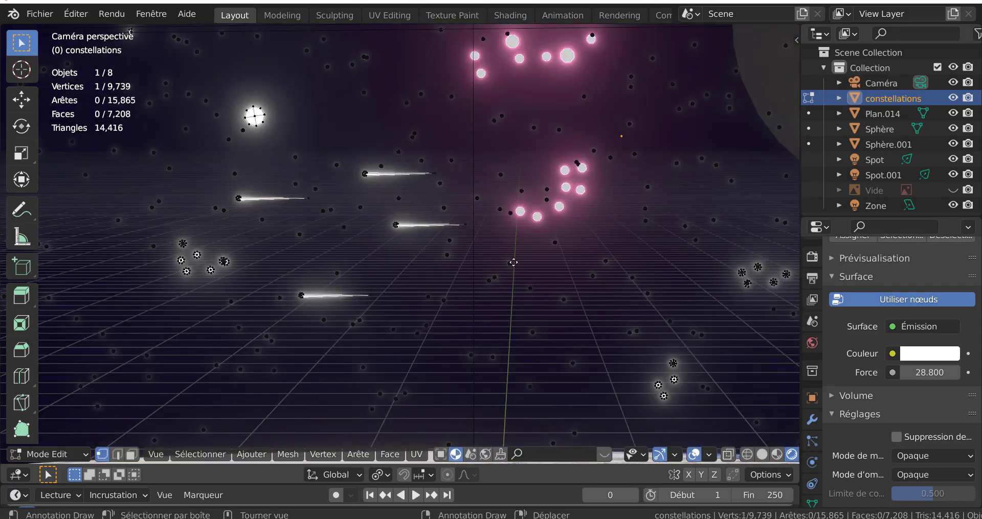
pyautogui.press('v')
pyautogui.click(515, 272)
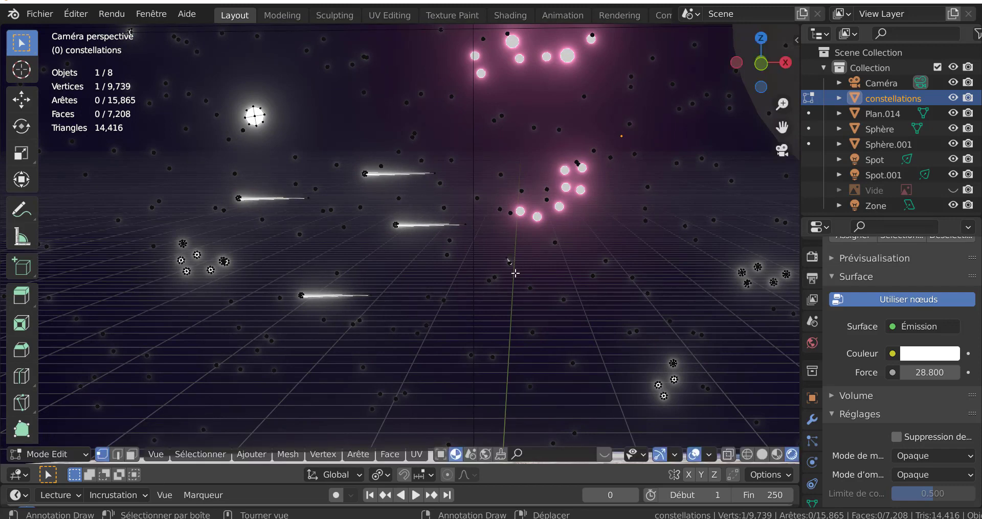
# Select the linked geometry of another small star just below the pink constellation and enlarge it several times.
pyautogui.press('l')
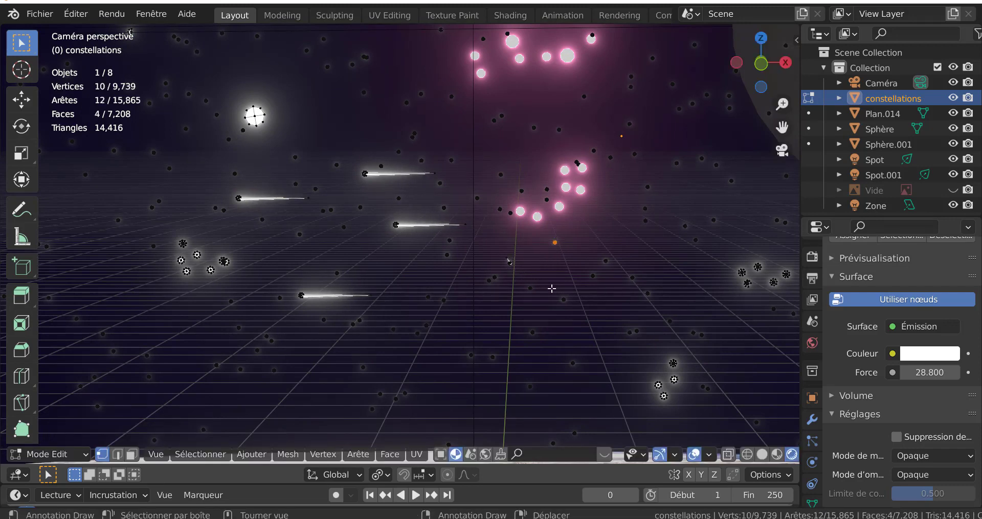
pyautogui.keyDown('shift'); pyautogui.moveTo(562, 277); pyautogui.dragTo(455, 269, button='middle'); pyautogui.keyUp('shift')
pyautogui.scroll(3, 460, 268)
pyautogui.scroll(-3, 464, 266)
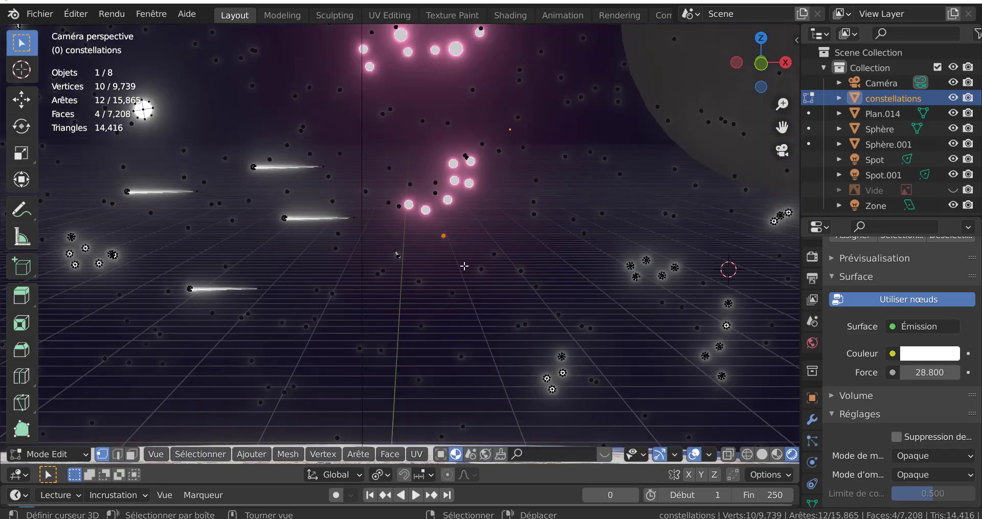
pyautogui.press('s')
pyautogui.click(641, 316)
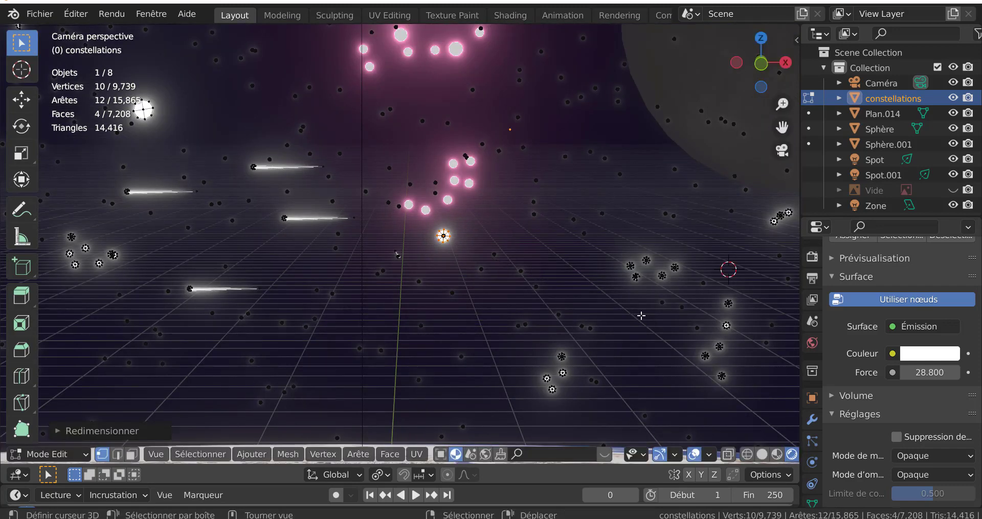
# Pull one vertex of the enlarged star along positive X into a long tail and view the result in Object Mode.
pyautogui.click(456, 235)
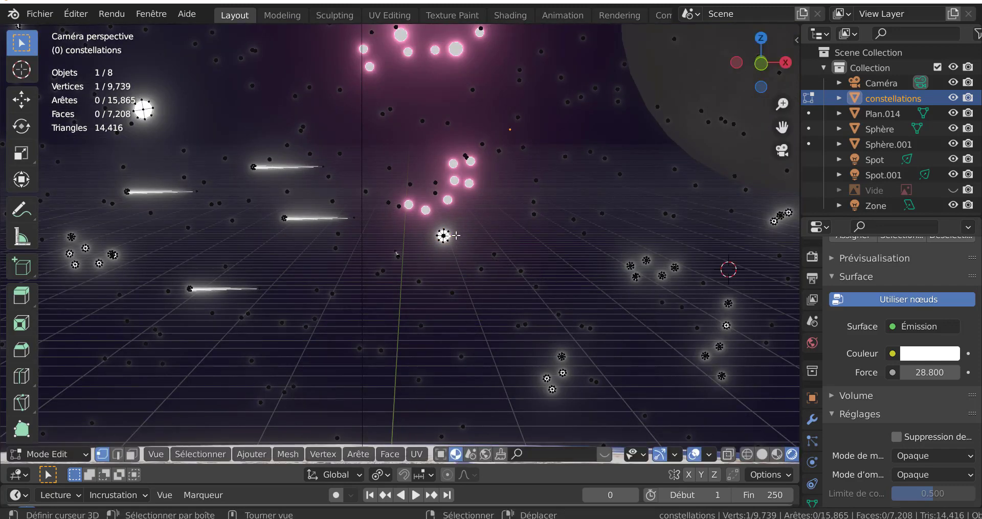
pyautogui.press('e')
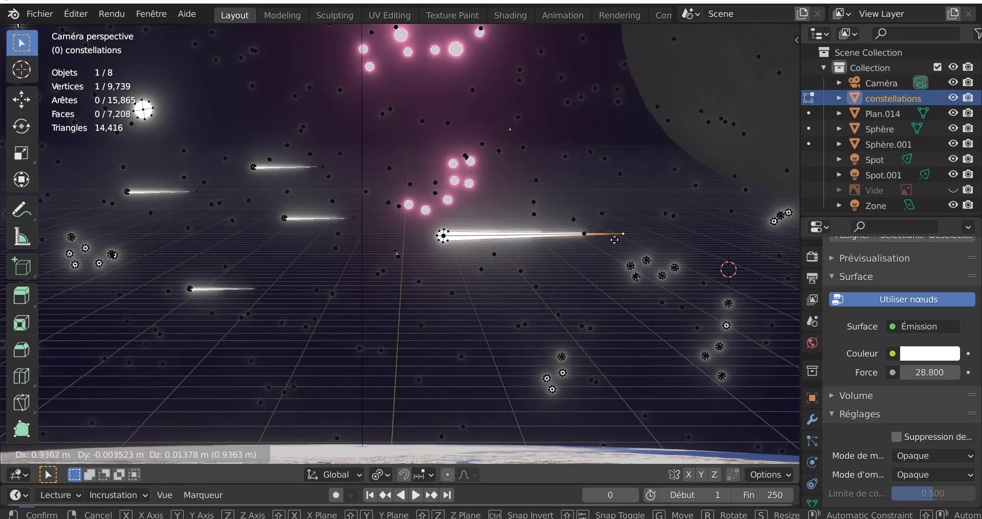
pyautogui.click(578, 228)
pyautogui.press('Tab')
pyautogui.scroll(-7, 426, 278)
pyautogui.scroll(3, 427, 278)
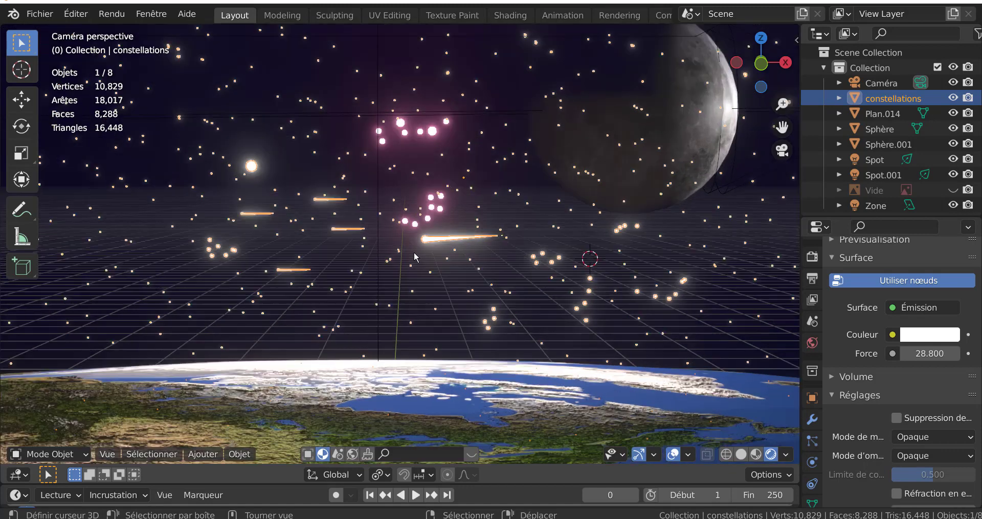
# In Edit Mode, circle-select the heads of the five shooting stars and separate the selection into its own object.
pyautogui.press('Tab')
pyautogui.scroll(1, 413, 251)
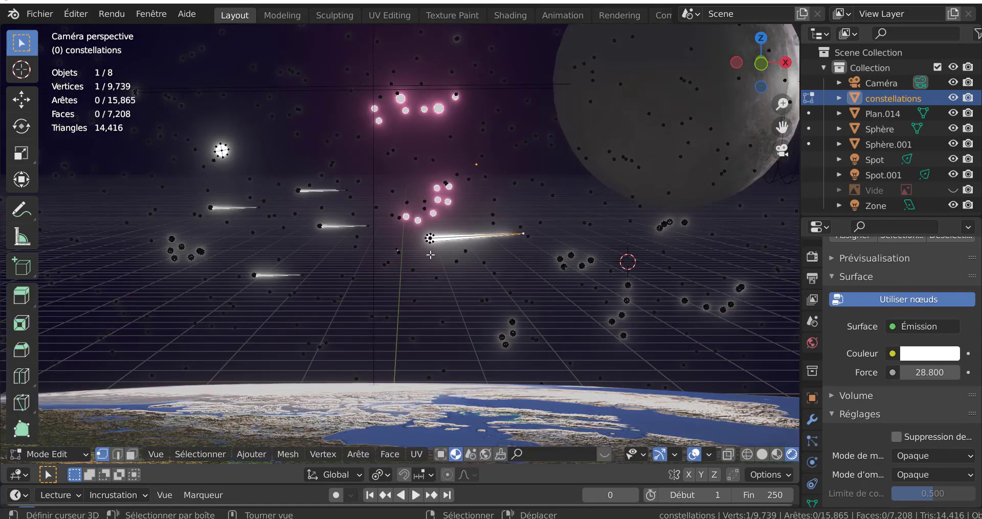
pyautogui.keyDown('shift'); pyautogui.moveTo(432, 244); pyautogui.dragTo(492, 248, button='middle'); pyautogui.keyUp('shift')
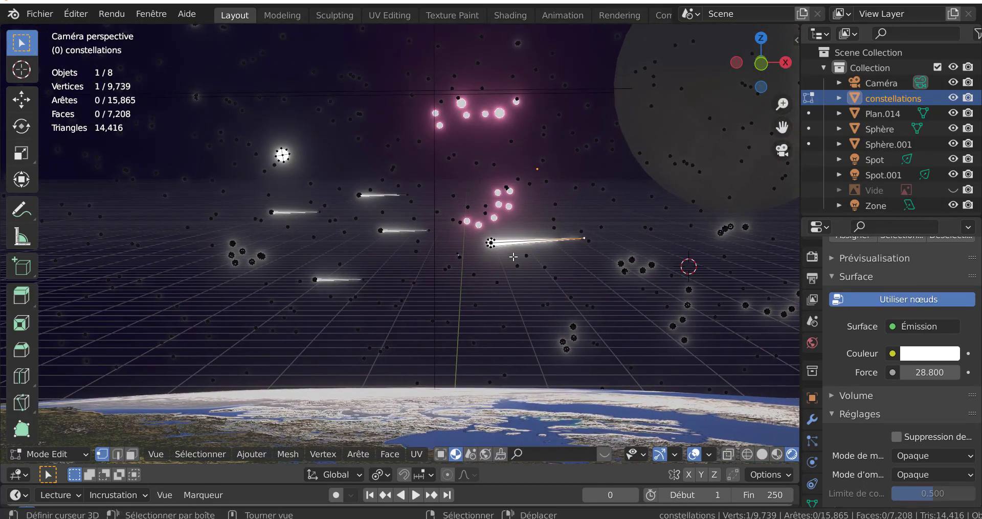
pyautogui.press('c')
pyautogui.click(492, 245)
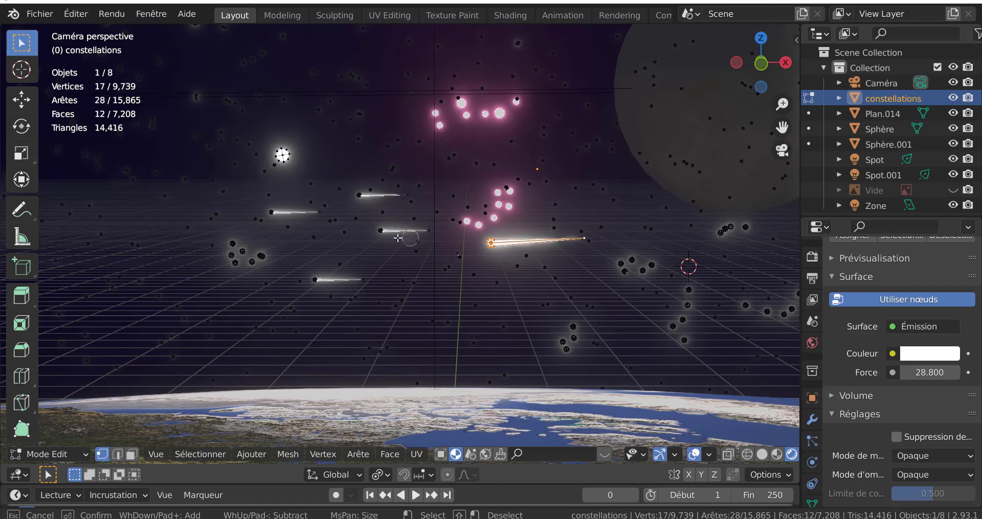
pyautogui.click(381, 232)
pyautogui.click(359, 195)
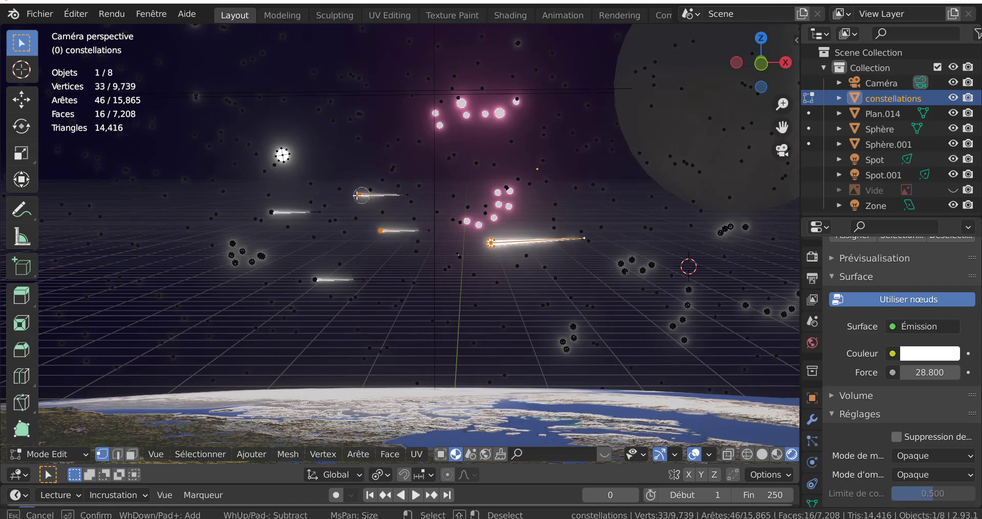
pyautogui.click(279, 212)
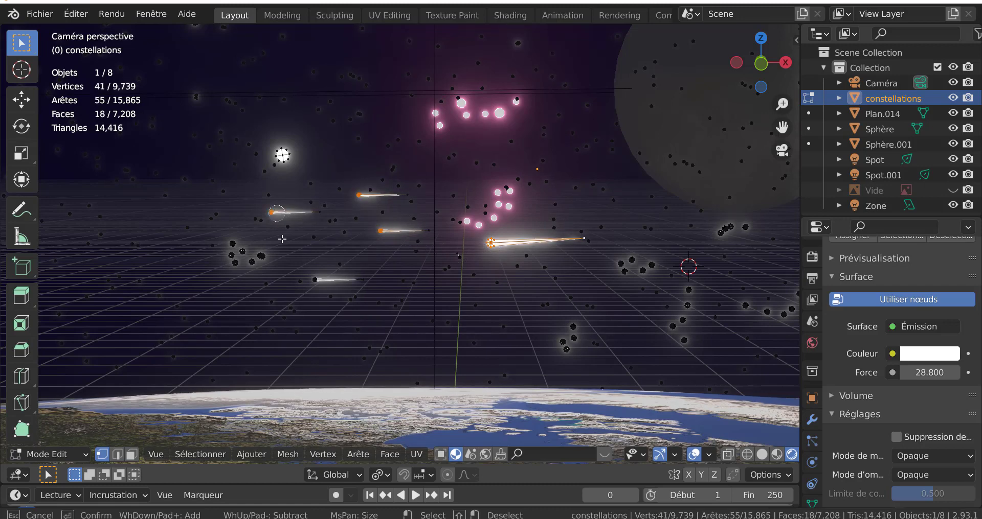
pyautogui.click(315, 280)
pyautogui.press('Escape')
pyautogui.scroll(-3, 446, 296)
pyautogui.scroll(2, 473, 280)
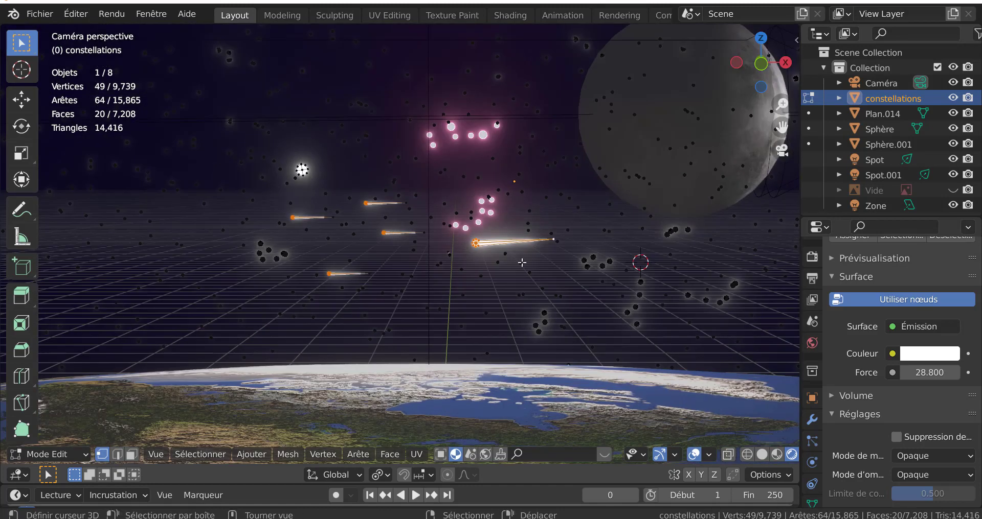
pyautogui.press('p')
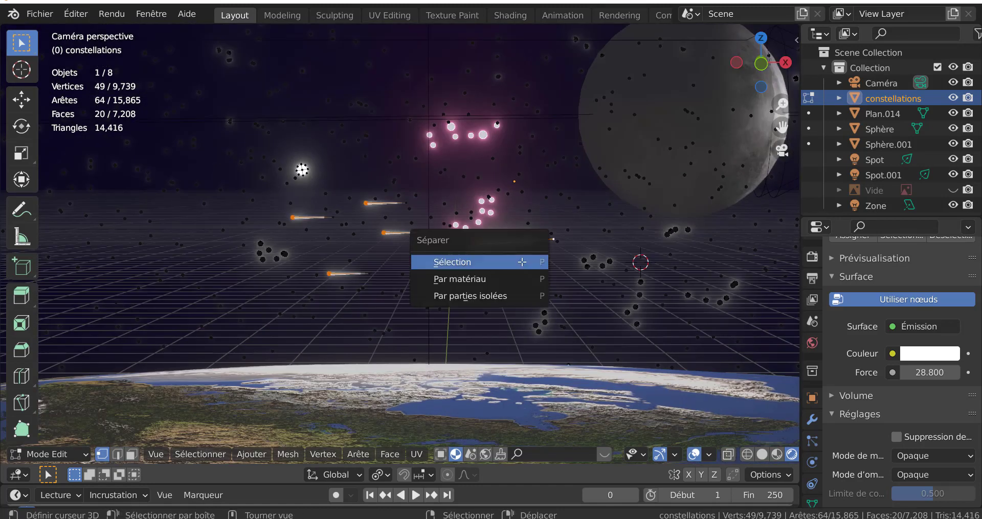
pyautogui.click(522, 266)
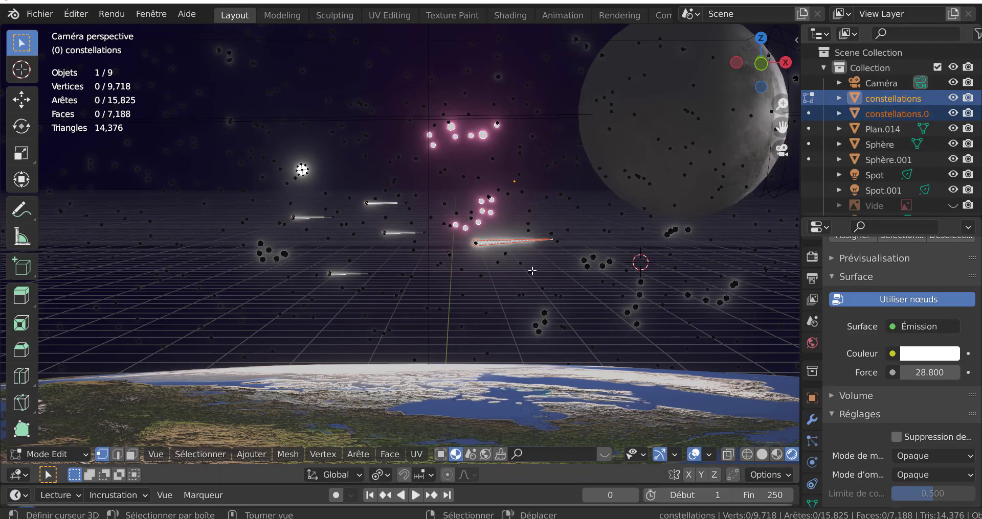
pyautogui.press('Tab')
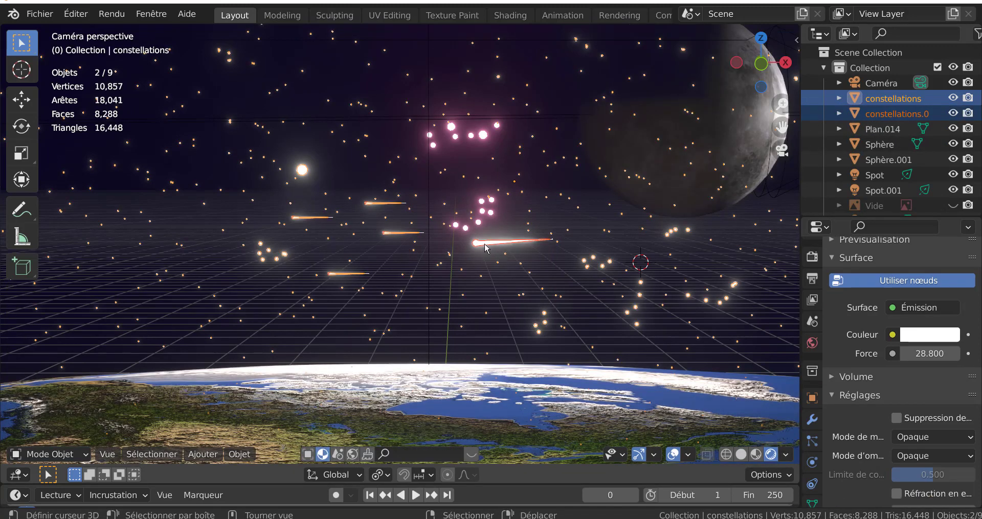
# Select the separated shooting-star object and try moving it through the sky.
pyautogui.scroll(-2, 468, 265)
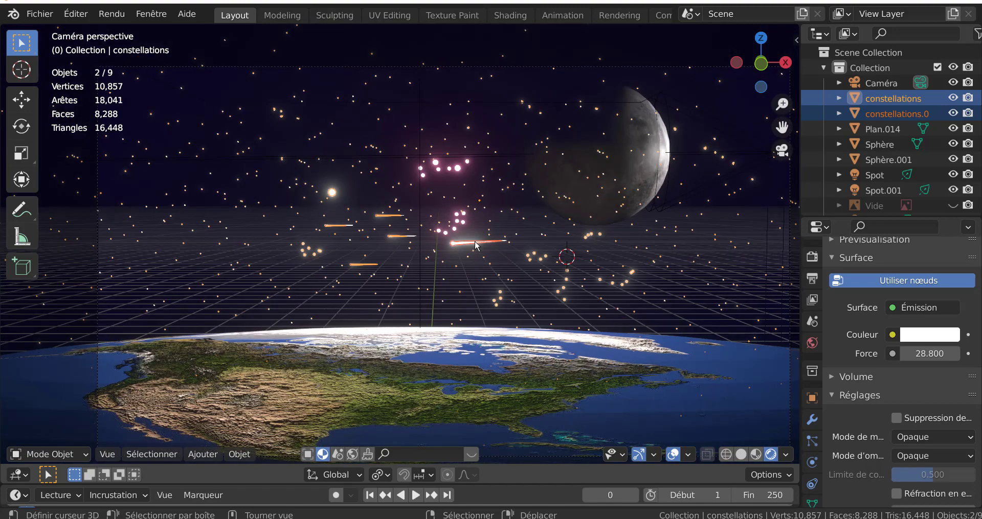
pyautogui.click(476, 245)
pyautogui.press('g')
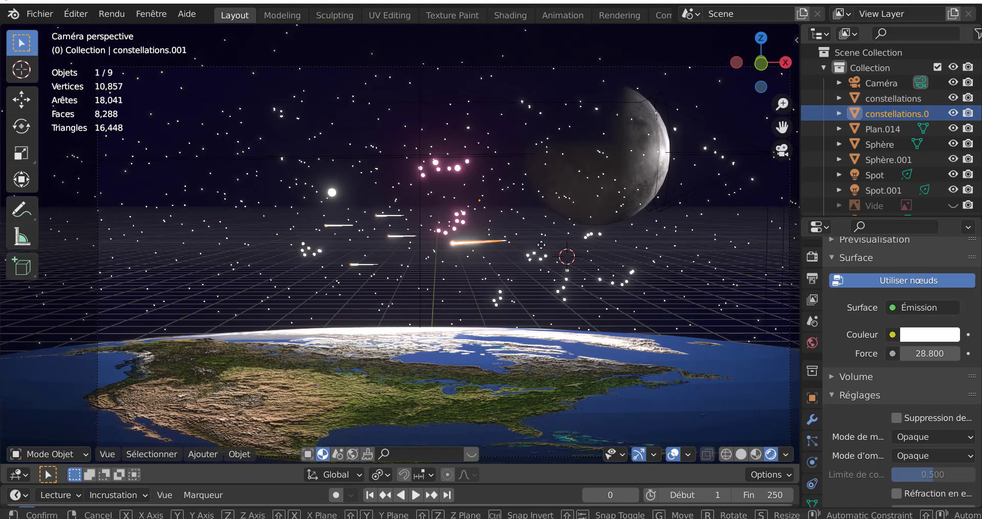
pyautogui.rightClick(433, 261)
pyautogui.scroll(4, 402, 245)
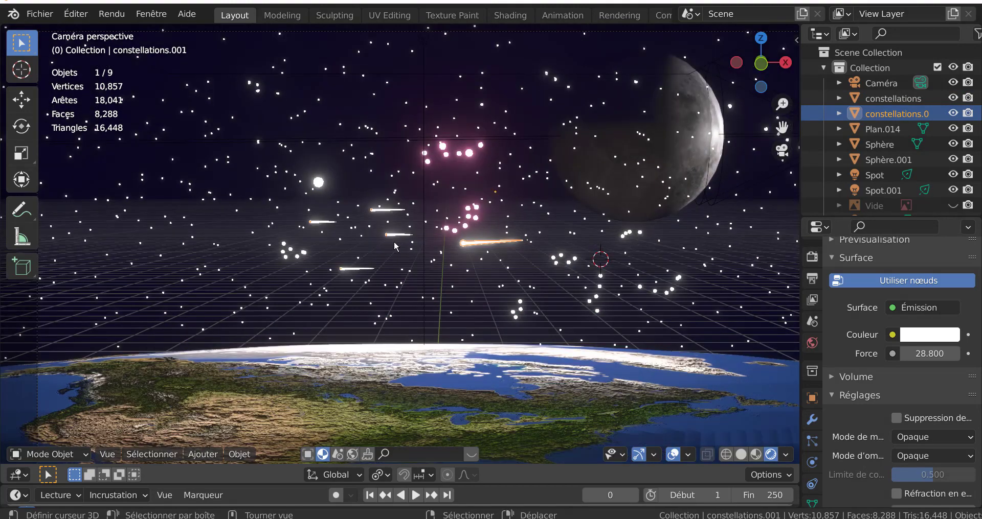
# Within the separated object, select all five shooting-star heads with their linked geometry and separate them into another object.
pyautogui.press('Tab')
pyautogui.scroll(2, 410, 249)
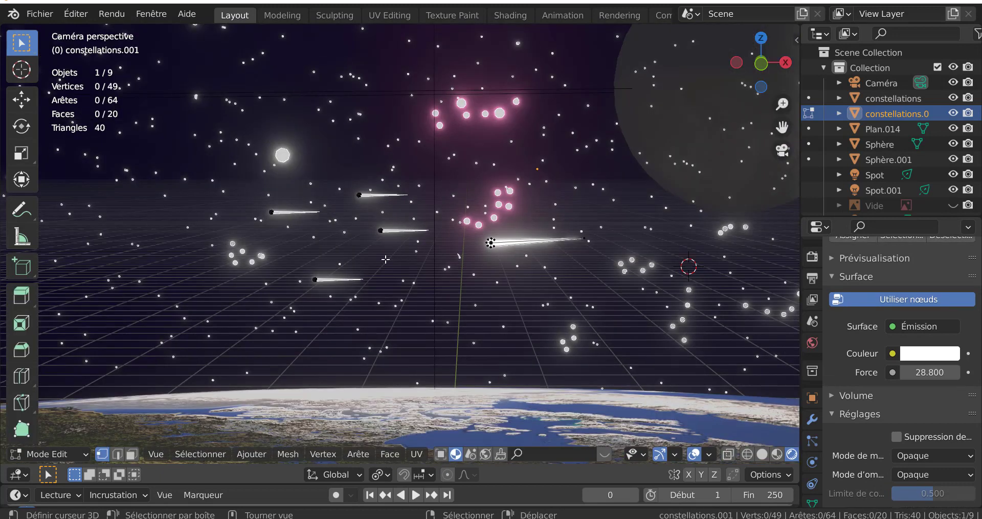
pyautogui.press('c')
pyautogui.click(379, 232)
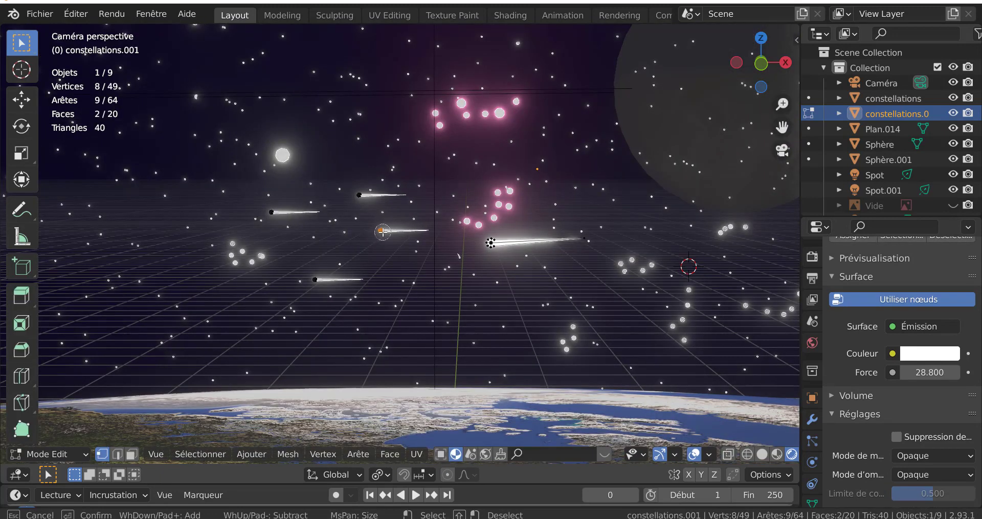
pyautogui.click(360, 196)
pyautogui.click(272, 213)
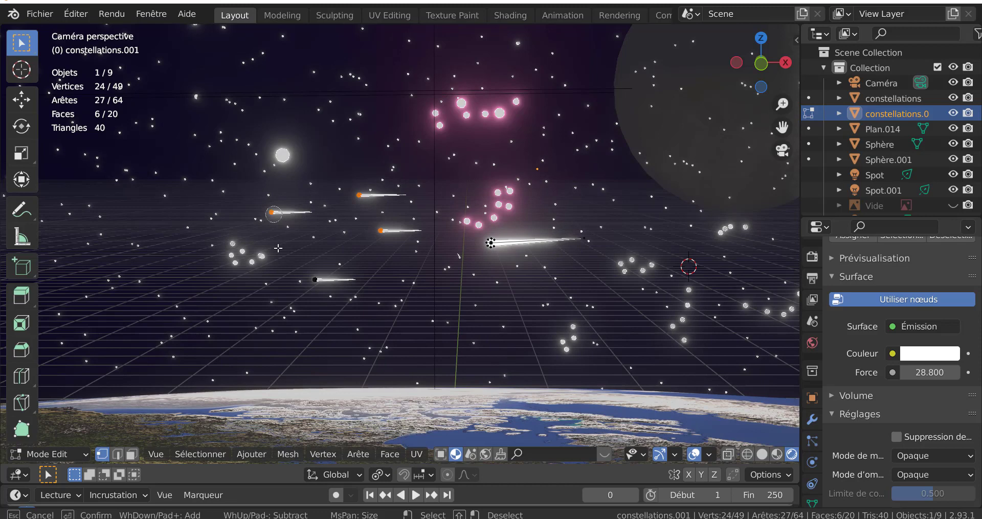
pyautogui.click(318, 279)
pyautogui.click(490, 243)
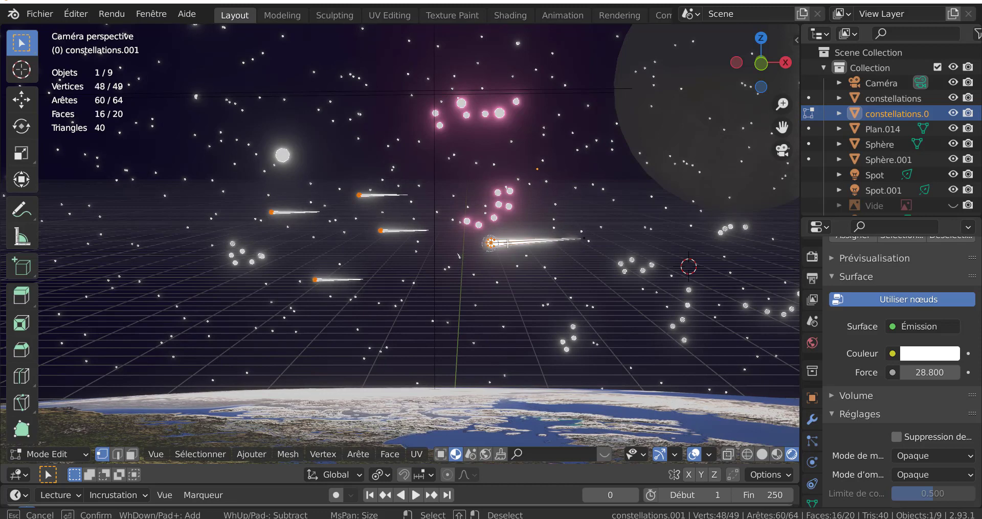
pyautogui.scroll(3, 576, 250)
pyautogui.press('Escape')
pyautogui.hotkey('ctrl', 'l')
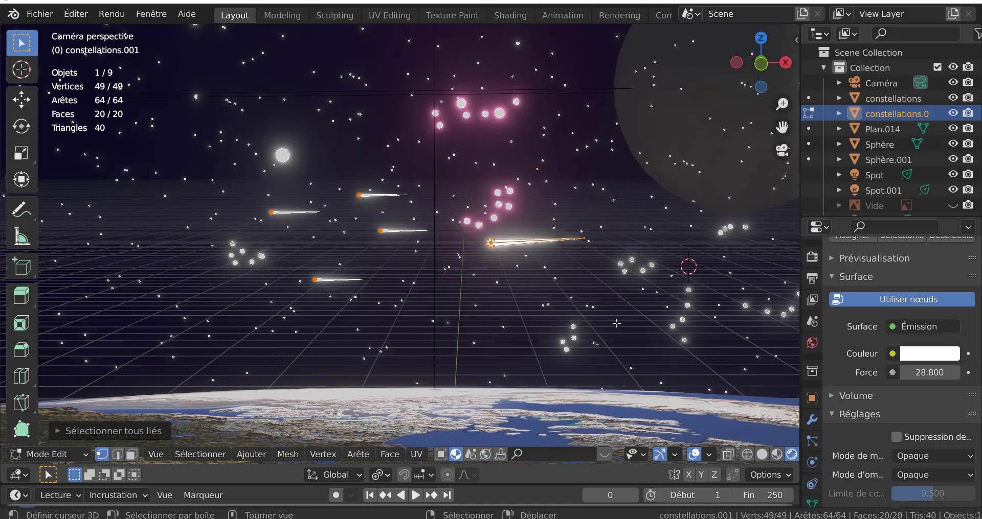
pyautogui.press('p')
pyautogui.click(617, 323)
pyautogui.press('Tab')
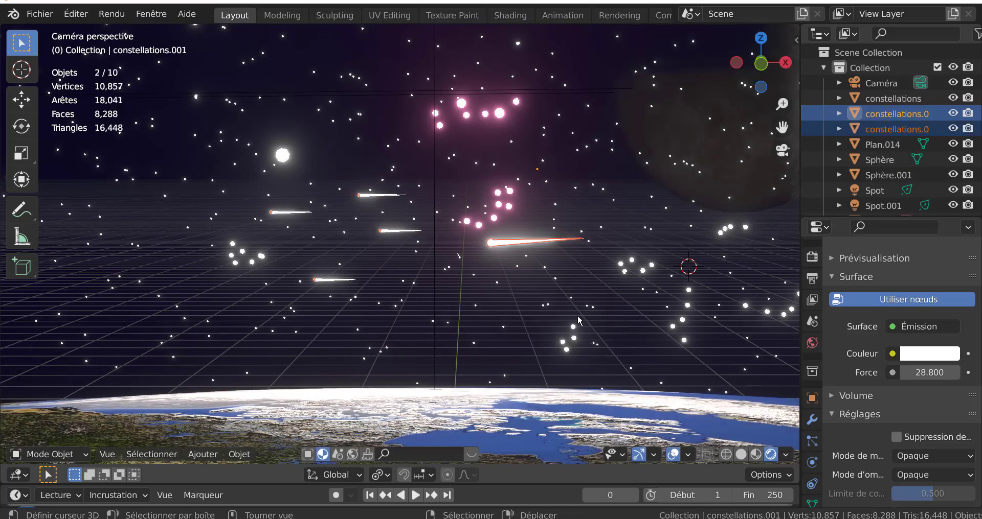
pyautogui.rightClick(502, 242)
pyautogui.press('g')
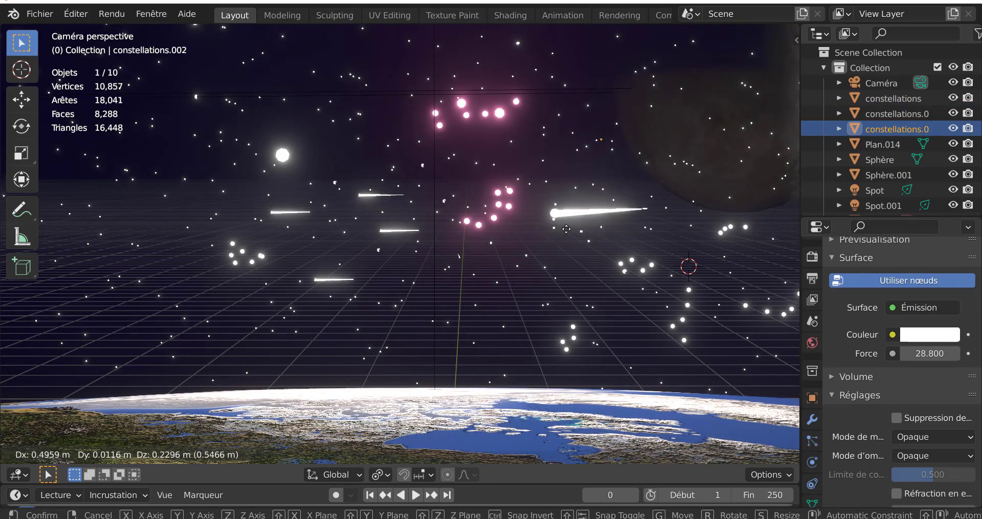
pyautogui.press('Escape')
pyautogui.rightClick(384, 233)
pyautogui.press('g')
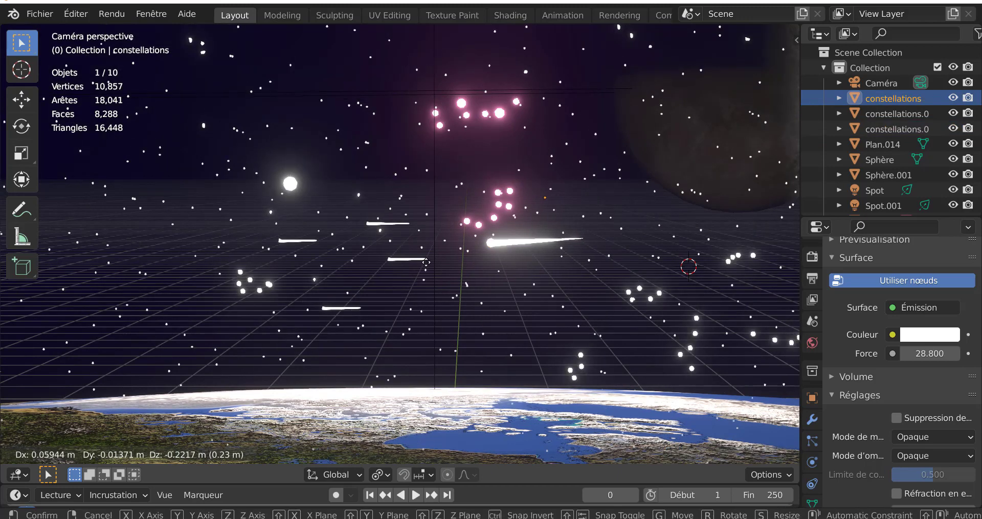
pyautogui.press('Escape')
pyautogui.press('g')
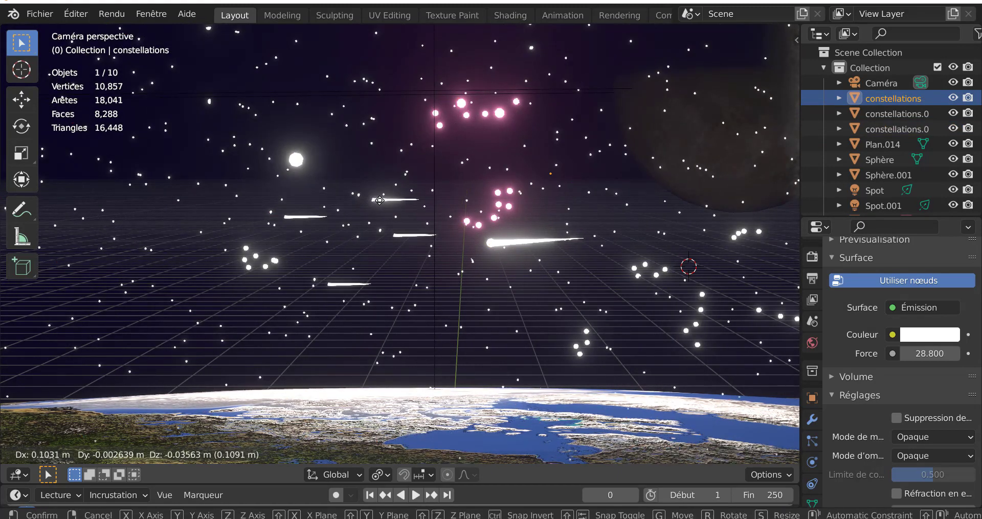
pyautogui.press('Escape')
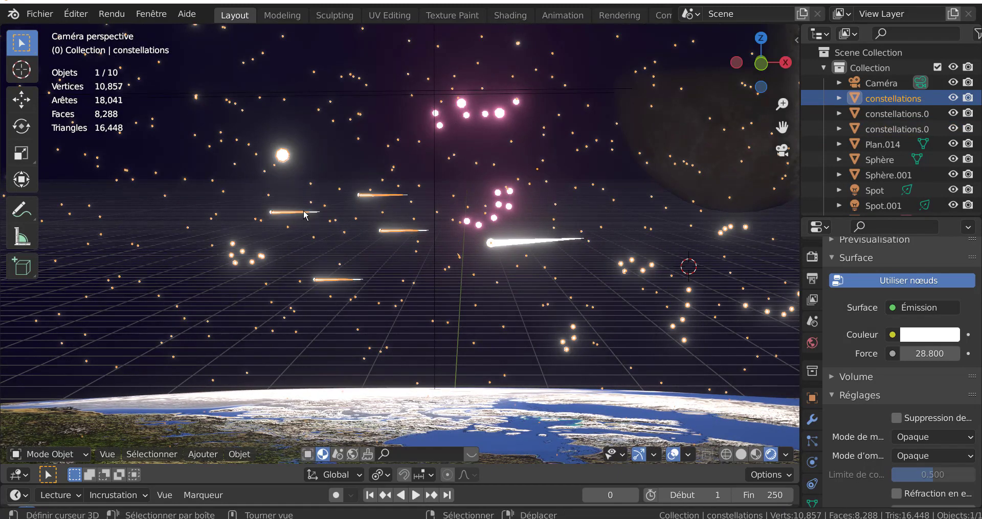
pyautogui.press('g')
pyautogui.press('Escape')
pyautogui.scroll(2, 245, 215)
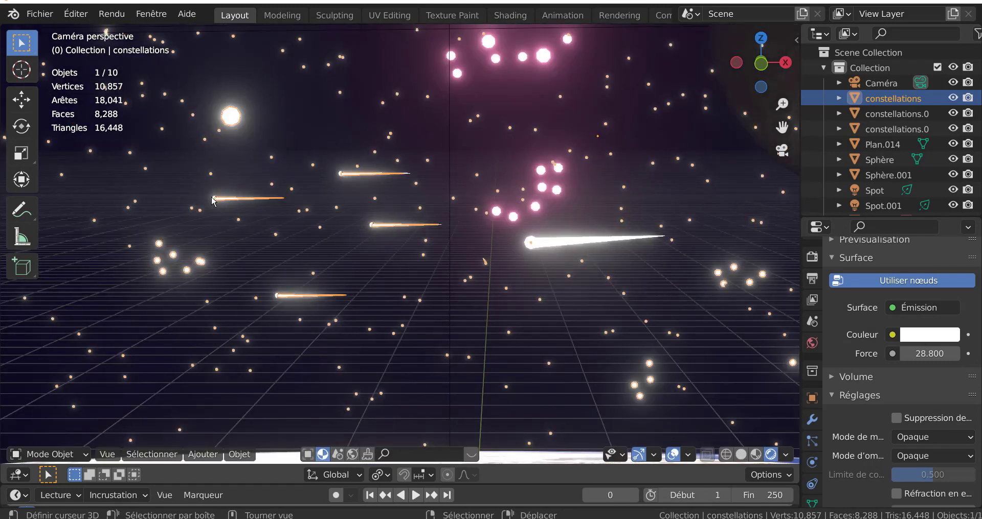
# Select the newly separated shooting-star object, including the large shooting star, and delete it.
pyautogui.click(212, 199)
pyautogui.press('g')
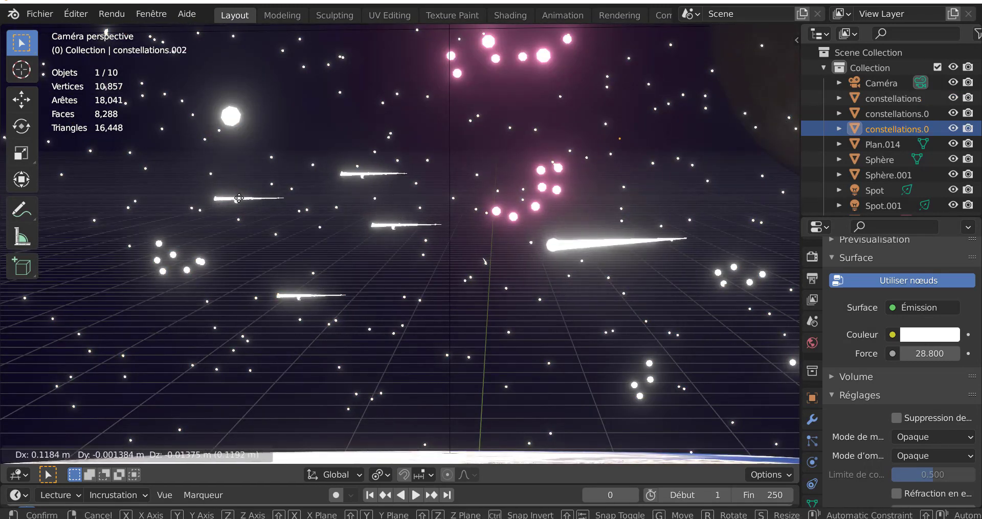
pyautogui.press('Escape')
pyautogui.press('g')
pyautogui.press('Escape')
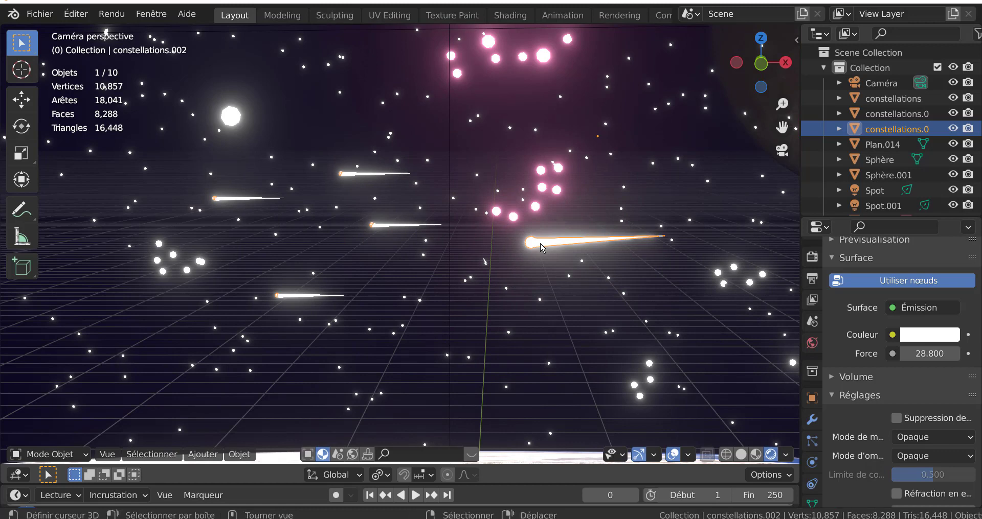
pyautogui.press('x')
pyautogui.click(542, 244)
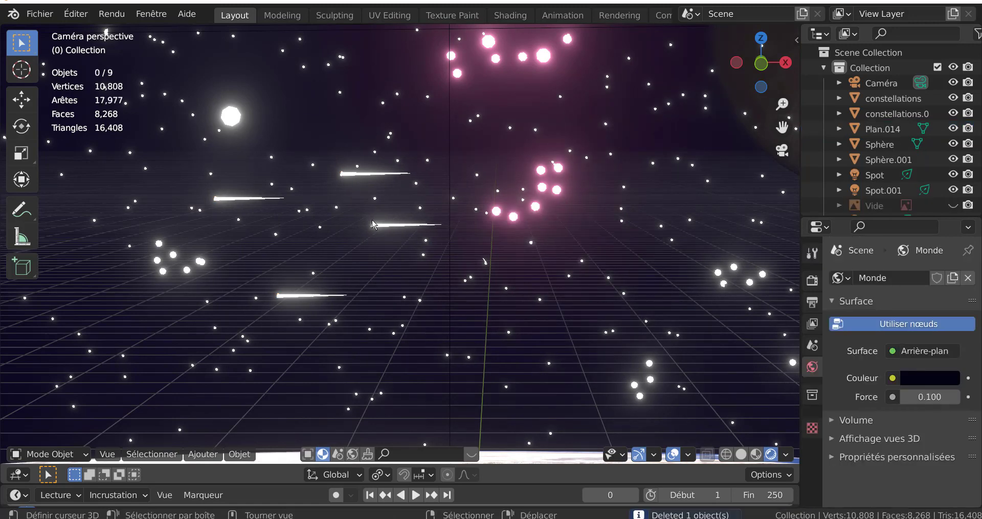
# Select the main constellations object, try moving it, and open it in Edit Mode.
pyautogui.click(376, 225)
pyautogui.press('g')
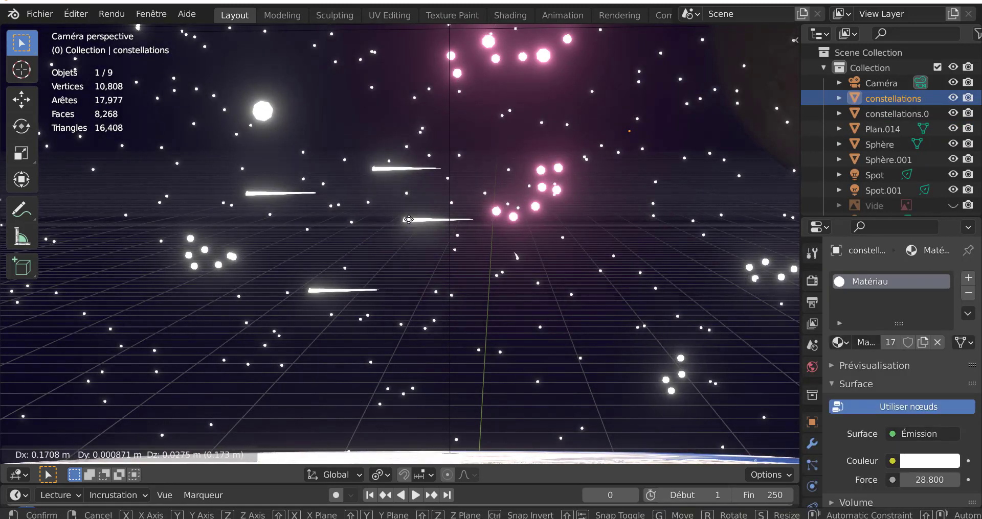
pyautogui.click(400, 237)
pyautogui.press('Tab')
pyautogui.moveTo(388, 246); pyautogui.dragTo(479, 260, button='middle')
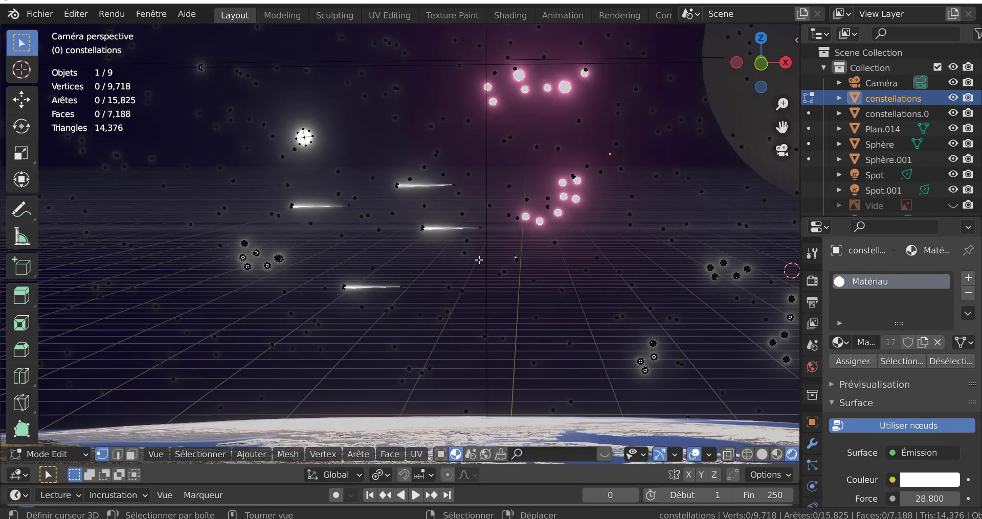
# Circle-select the small star just below the pink constellation and scale it up several times.
pyautogui.scroll(2, 474, 269)
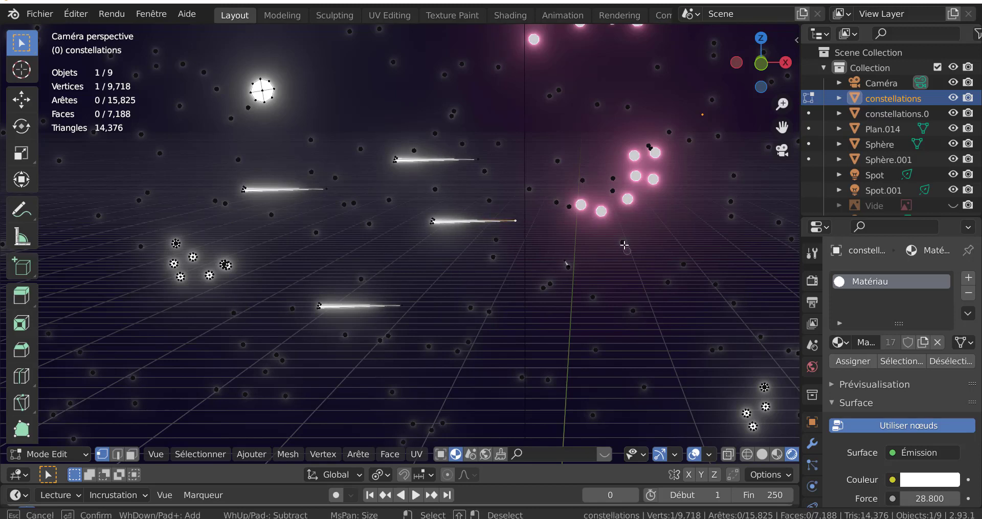
pyautogui.press('c')
pyautogui.click(623, 243)
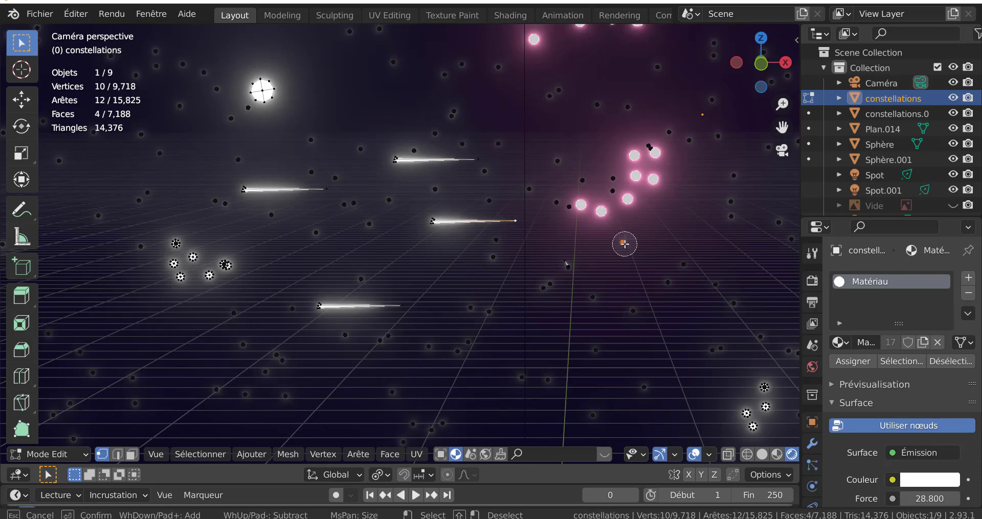
pyautogui.press('Escape')
pyautogui.keyDown('shift'); pyautogui.moveTo(639, 263); pyautogui.dragTo(541, 259, button='middle'); pyautogui.keyUp('shift')
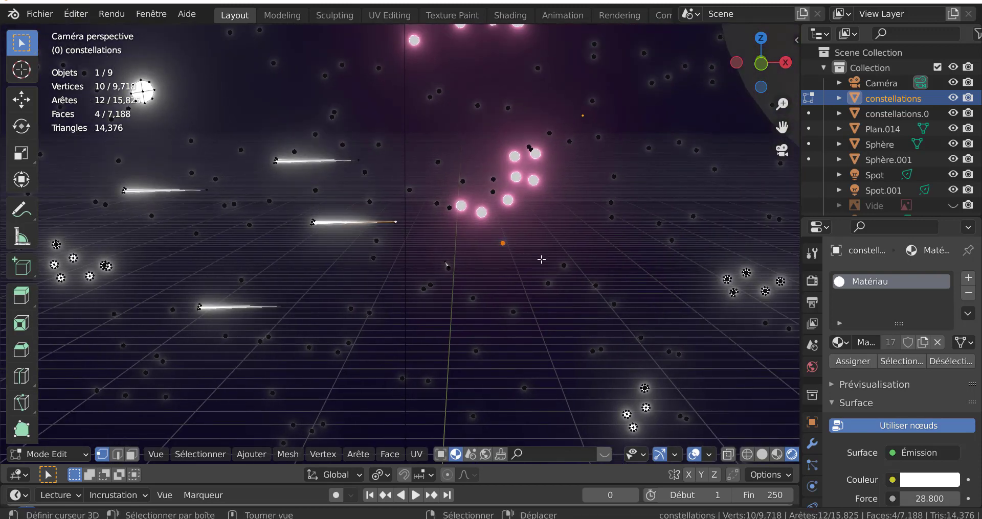
pyautogui.press('s')
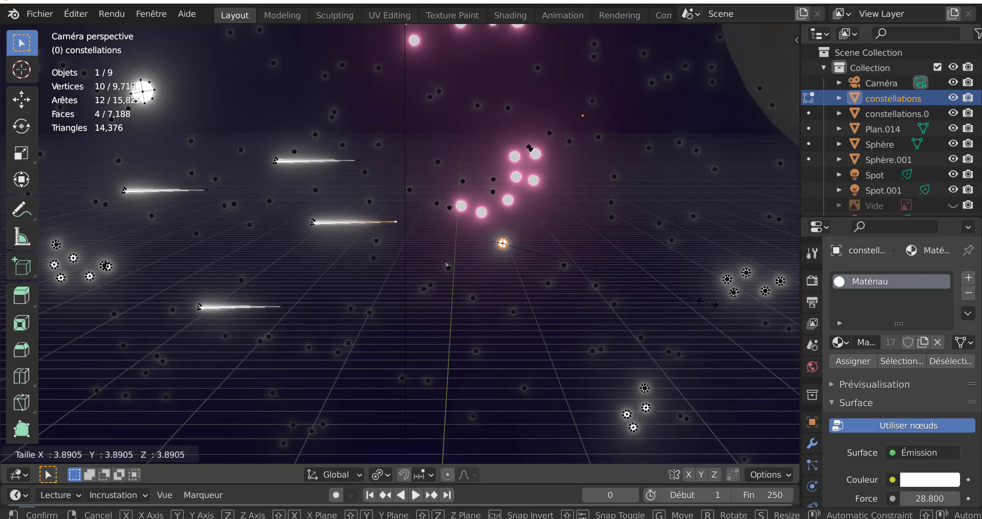
pyautogui.click(542, 274)
pyautogui.scroll(2, 544, 263)
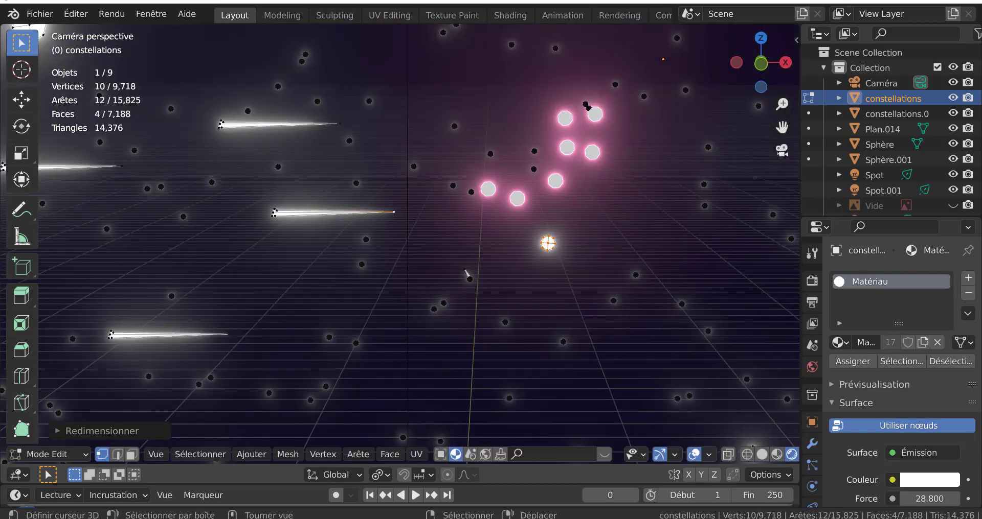
pyautogui.press('s')
pyautogui.click(586, 275)
# Select a single vertex on the enlarged star below the pink constellation and move it about 0.69 m along X to form a shooting-star tail.
pyautogui.rightClick(560, 246)
pyautogui.scroll(-4, 563, 256)
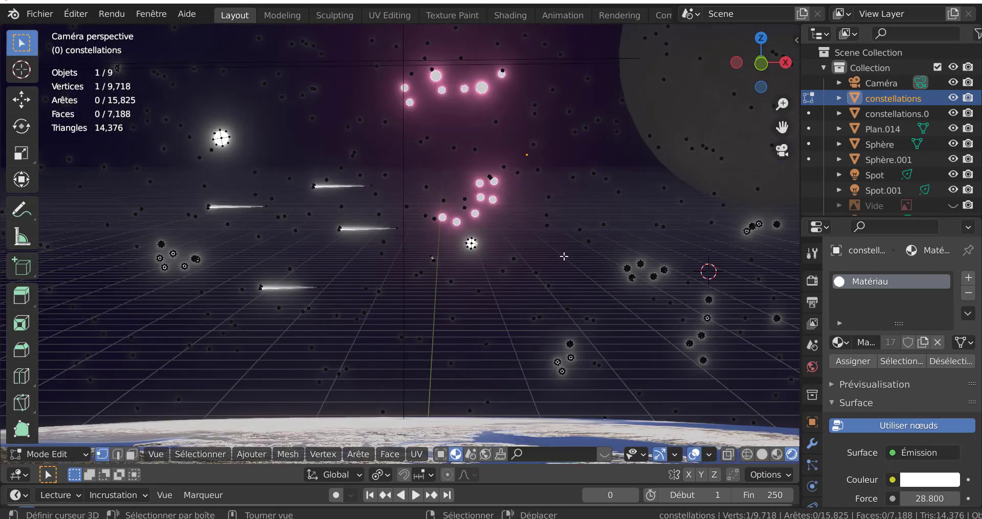
pyautogui.press('e')
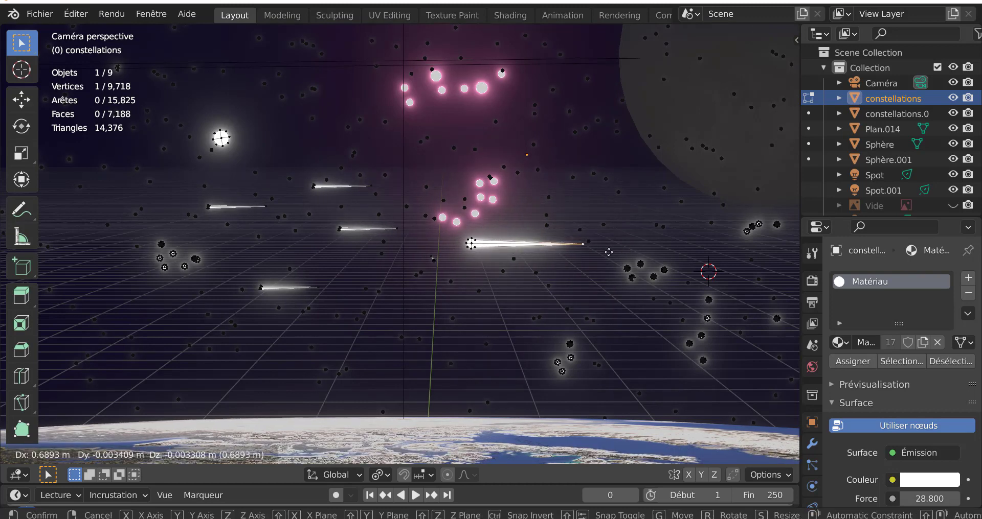
pyautogui.click(607, 251)
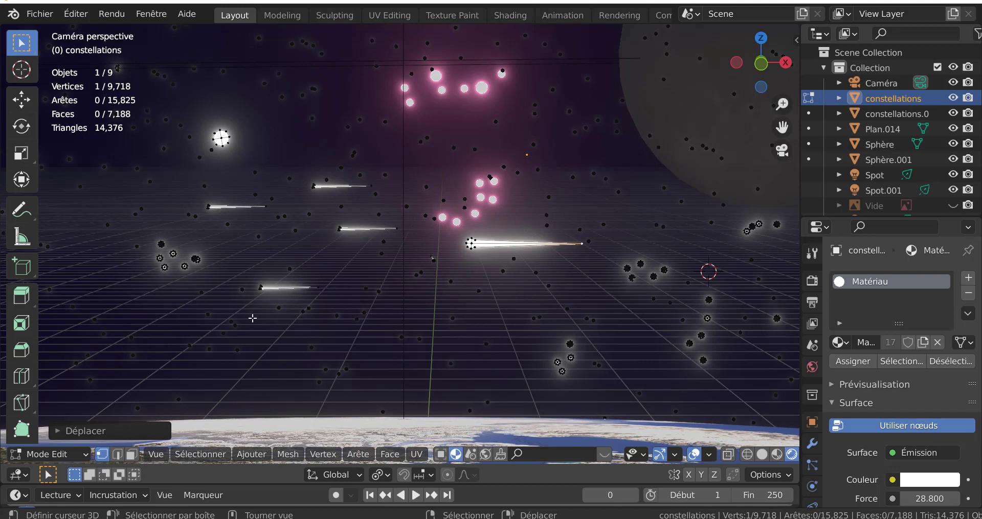
# Circle-select the four small shooting-star heads, extend the selection to all linked geometry, separate it into a new object, and return to Object Mode.
pyautogui.press('c')
pyautogui.moveTo(262, 287)
pyautogui.mouseDown()
pyautogui.moveTo(346, 241)
pyautogui.moveTo(340, 226)
pyautogui.mouseUp()
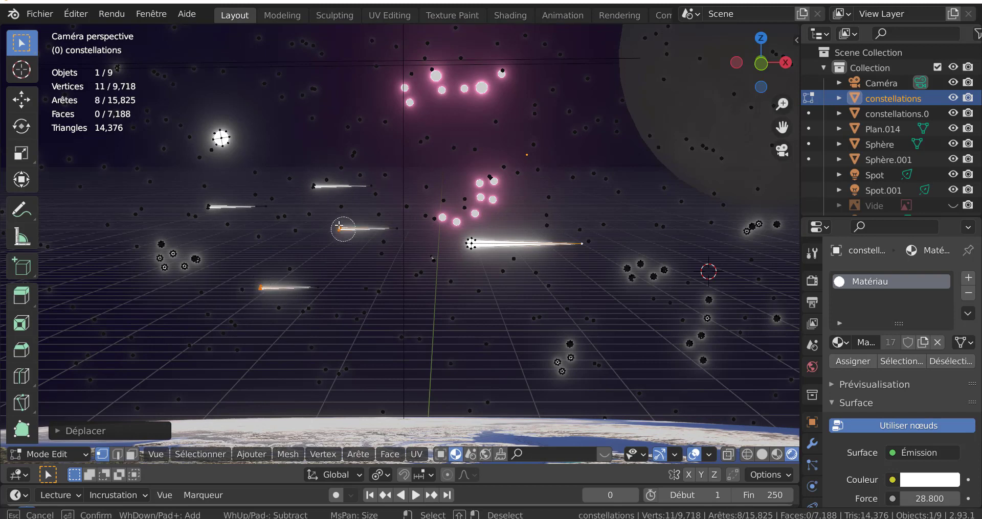
pyautogui.click(311, 186)
pyautogui.click(211, 205)
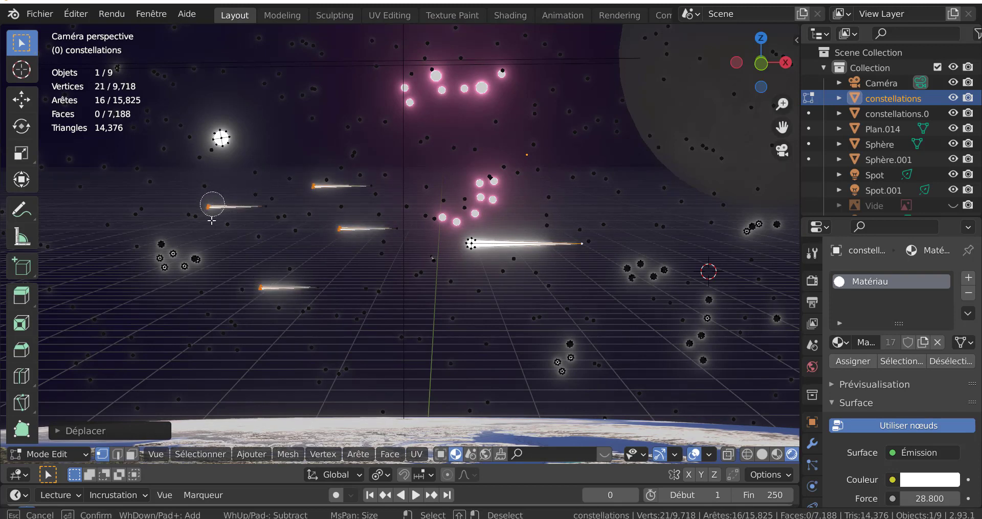
pyautogui.press('Escape')
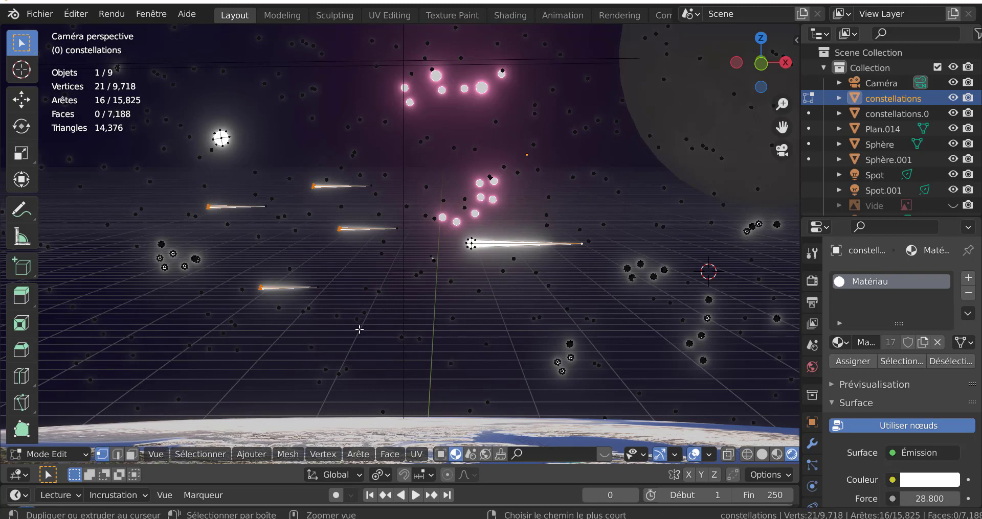
pyautogui.hotkey('ctrl', 'l')
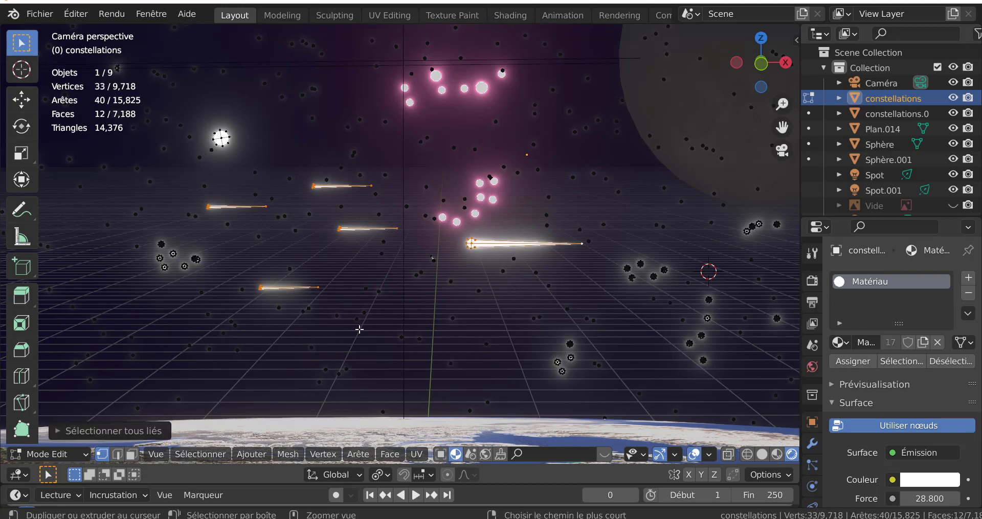
pyautogui.press('p')
pyautogui.click(487, 332)
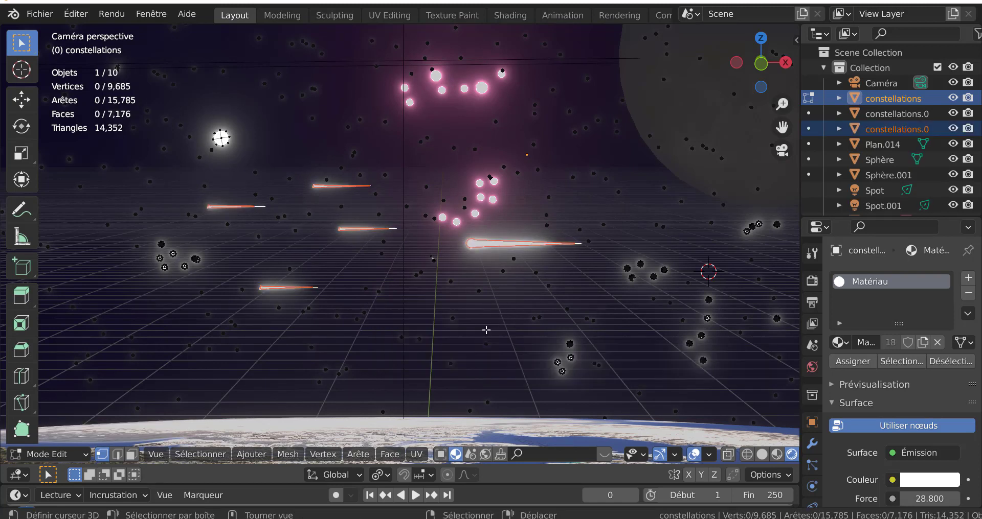
pyautogui.press('Tab')
pyautogui.scroll(-2, 407, 277)
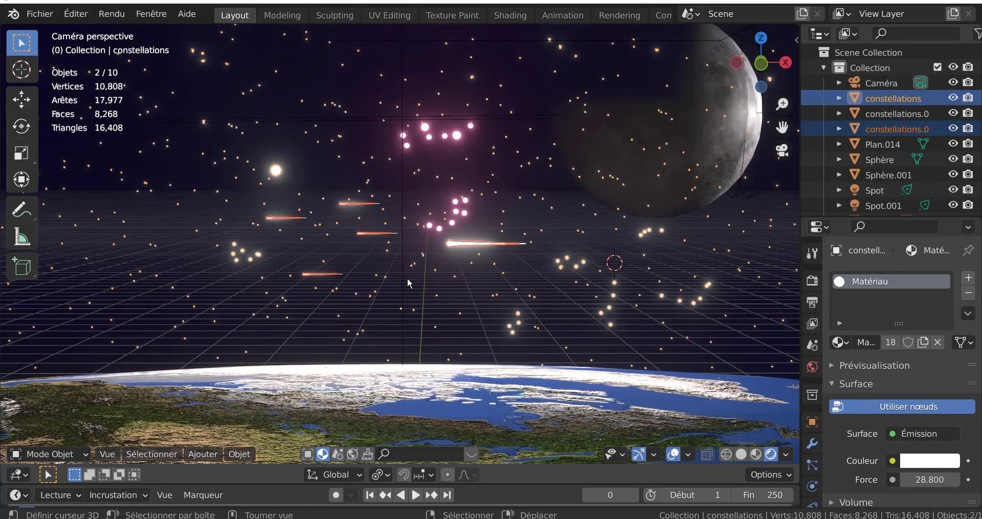
# Select only the separated shooting-star object and try moving it.
pyautogui.click(450, 266)
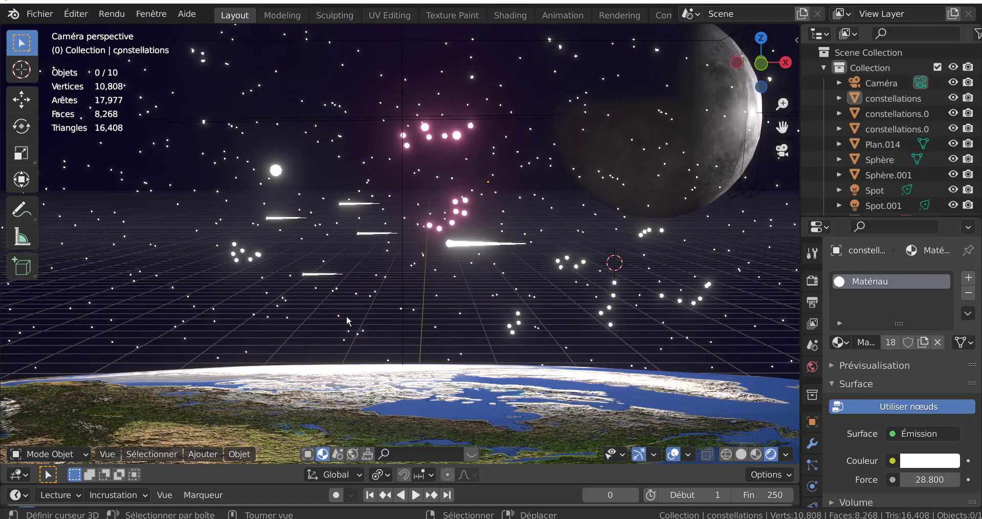
pyautogui.click(450, 245)
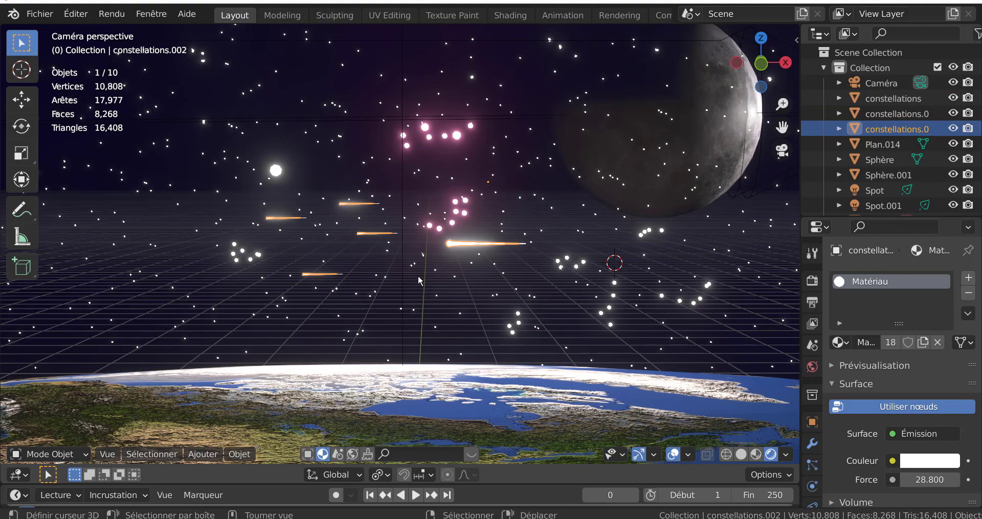
pyautogui.scroll(-2, 418, 276)
pyautogui.press('g')
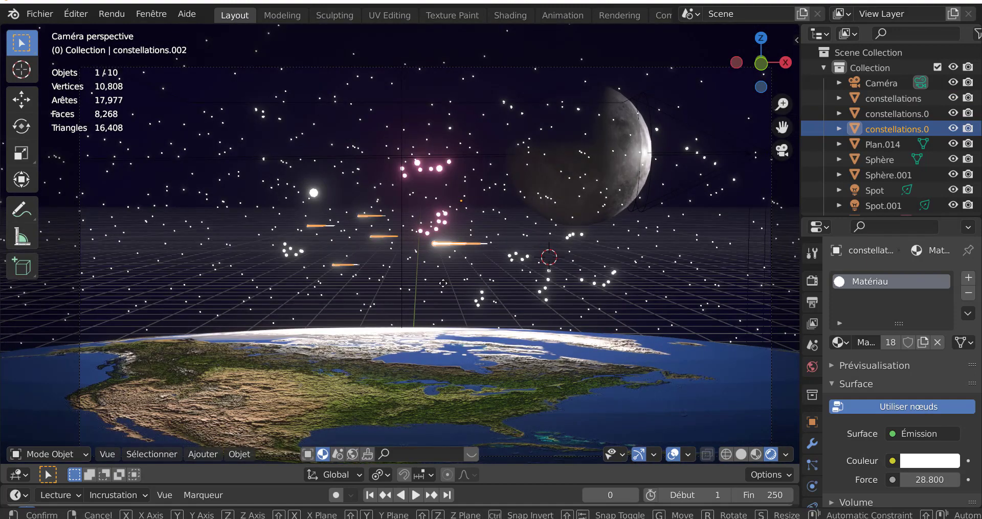
pyautogui.rightClick(533, 323)
# Hide the shooting-star object to check the remaining star field, and undo the hiding.
pyautogui.scroll(-3, 468, 296)
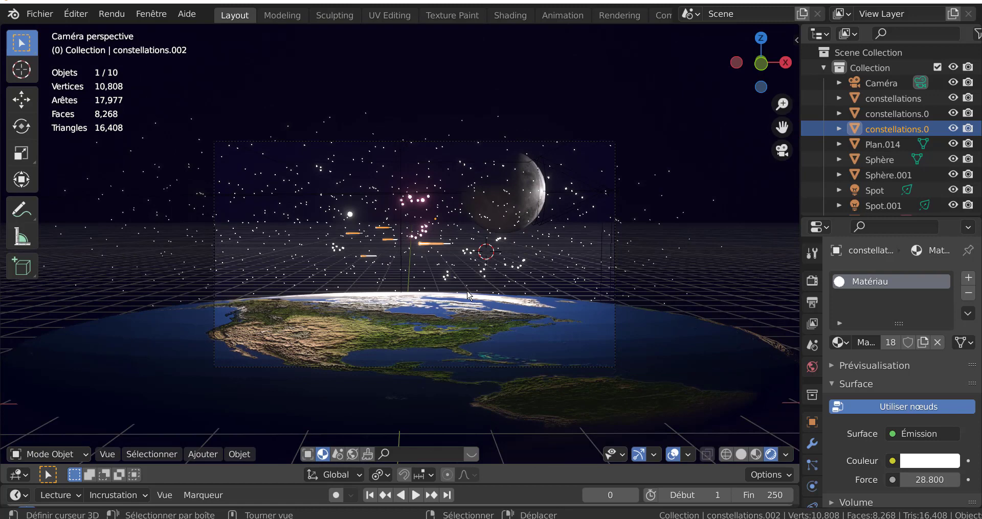
pyautogui.press('h')
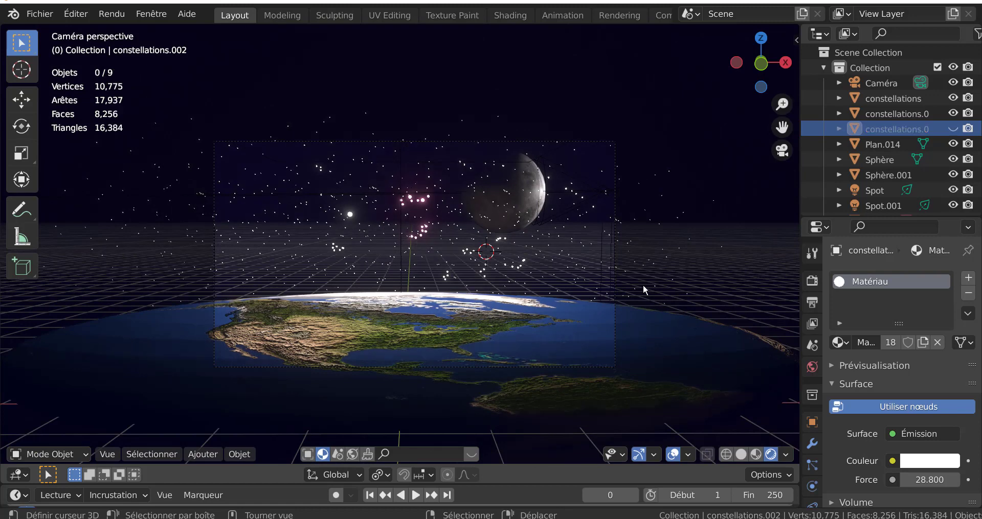
pyautogui.moveTo(463, 279); pyautogui.dragTo(442, 270, button='right')
pyautogui.rightClick(460, 289)
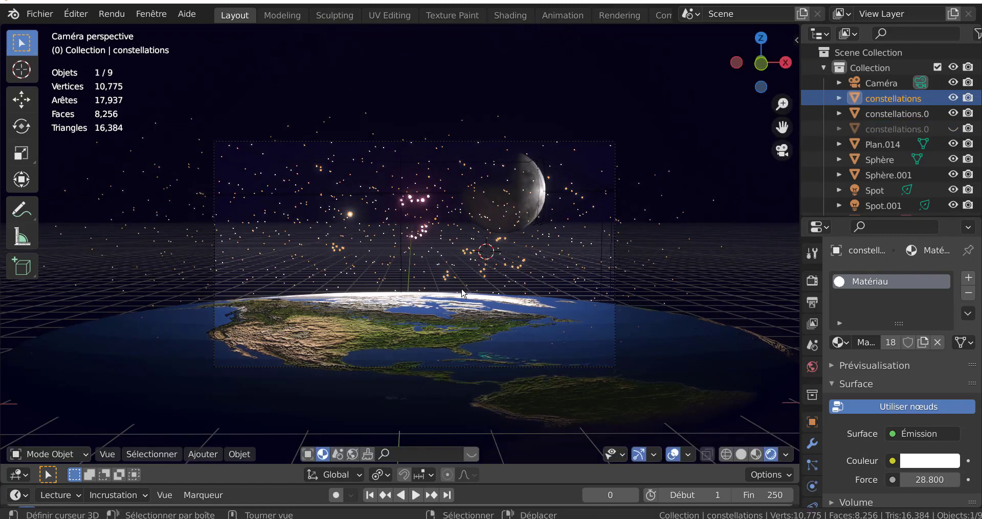
pyautogui.keyDown('ctrl'); pyautogui.rightClick(466, 292); pyautogui.keyUp('ctrl')
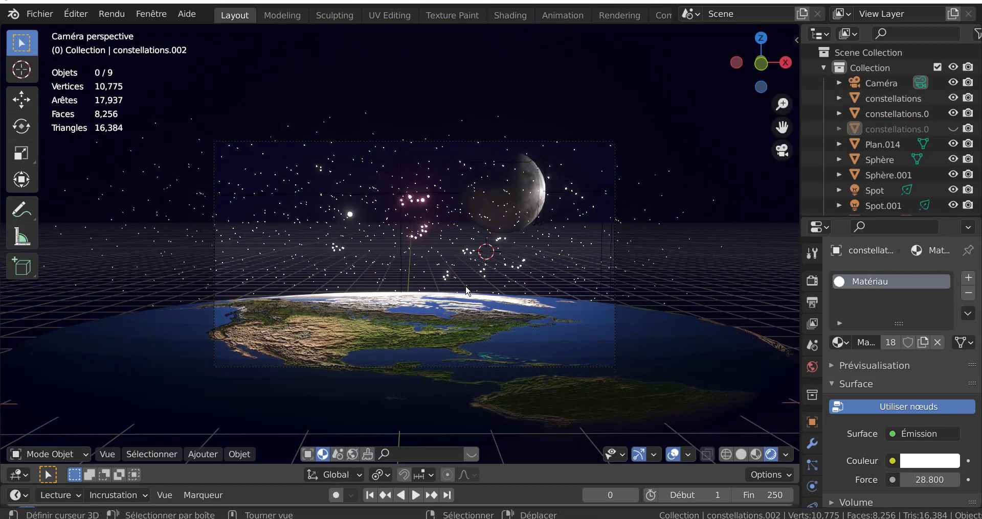
pyautogui.rightClick(440, 271)
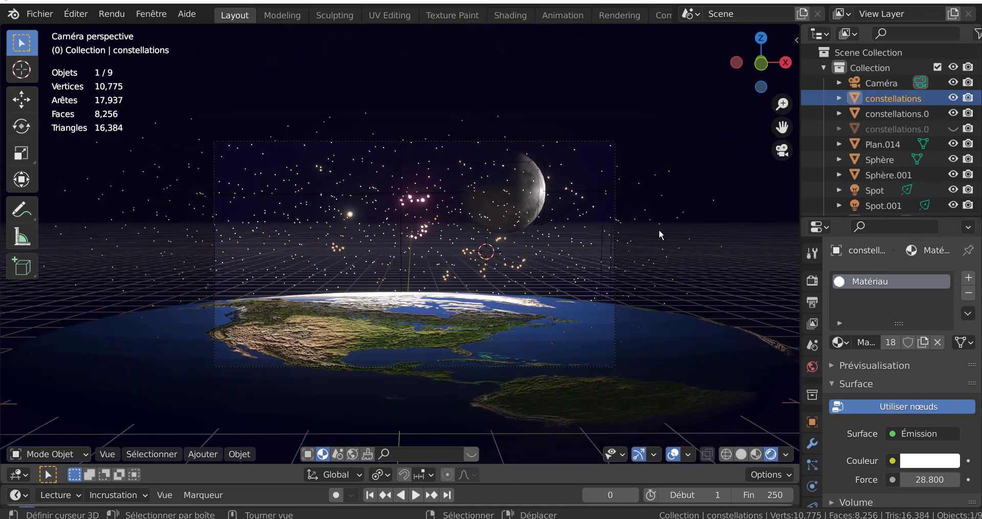
pyautogui.scroll(2, 475, 260)
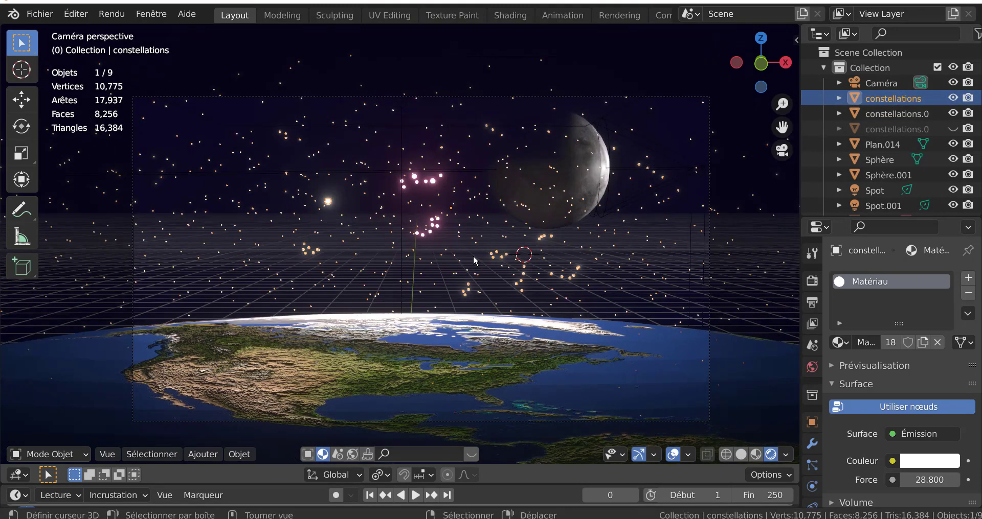
pyautogui.hotkey('ctrl', 'z')
pyautogui.hotkey('ctrl', 'z')
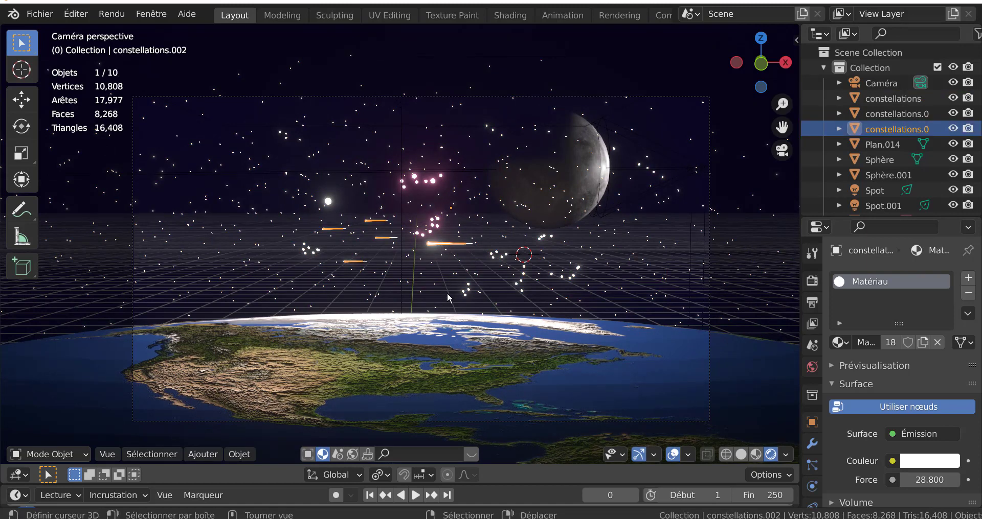
# Widen the 3D view and move the shooting-star object outside the camera frame, on the side beyond the moon.
pyautogui.press('g')
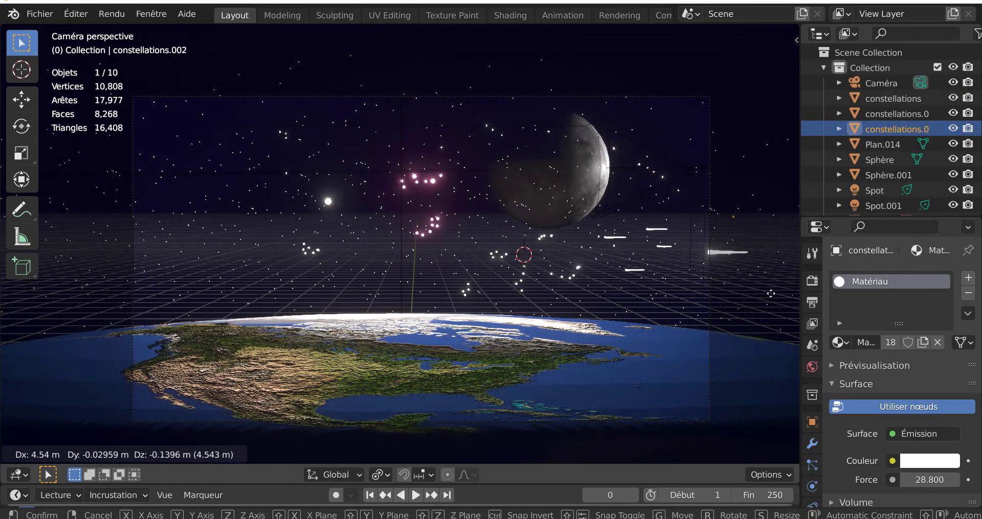
pyautogui.rightClick(743, 292)
pyautogui.scroll(-2, 743, 289)
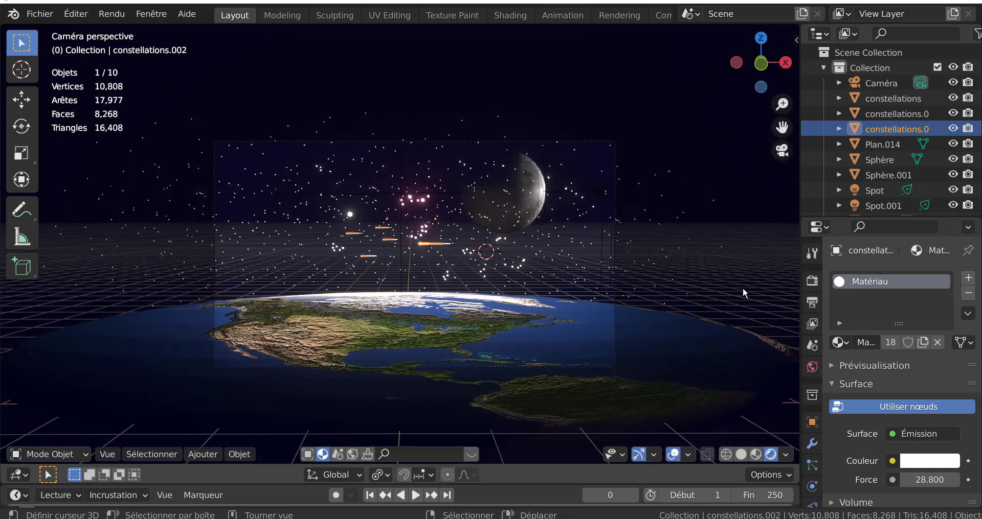
pyautogui.moveTo(800, 255); pyautogui.dragTo(828, 255)
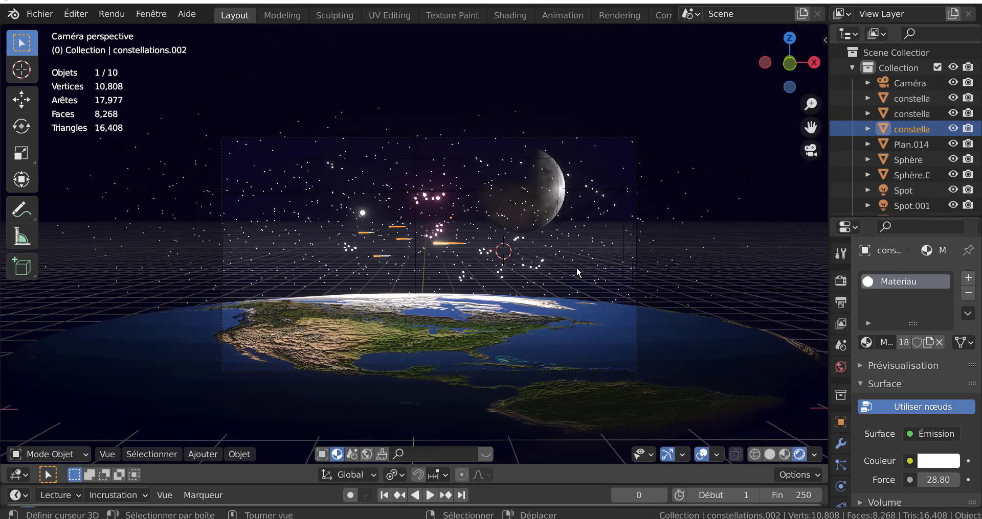
pyautogui.press('g')
pyautogui.click(2, 327)
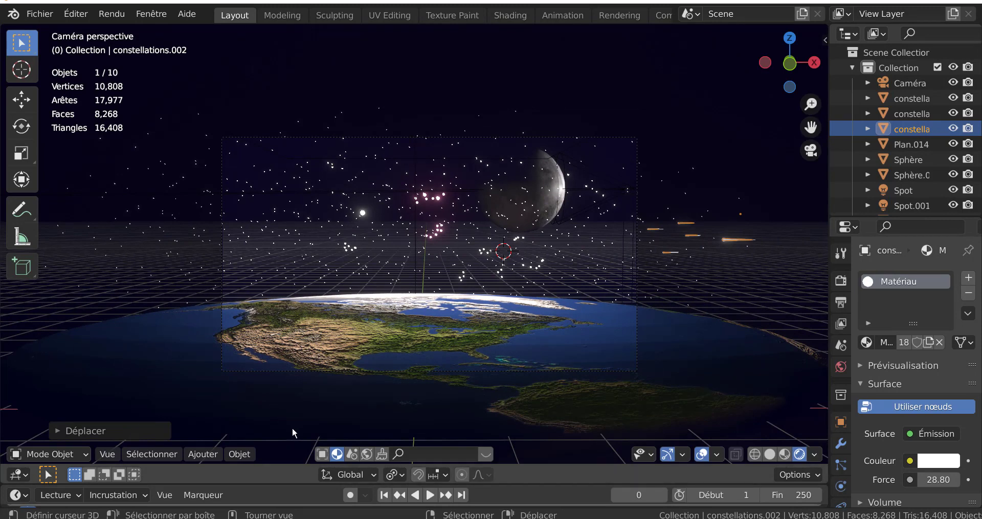
# Turn on auto keyframing, enlarge the timeline, and insert a keyframe for the shooting-star object at frame 0 with the Move tool active.
pyautogui.scroll(-1, 364, 423)
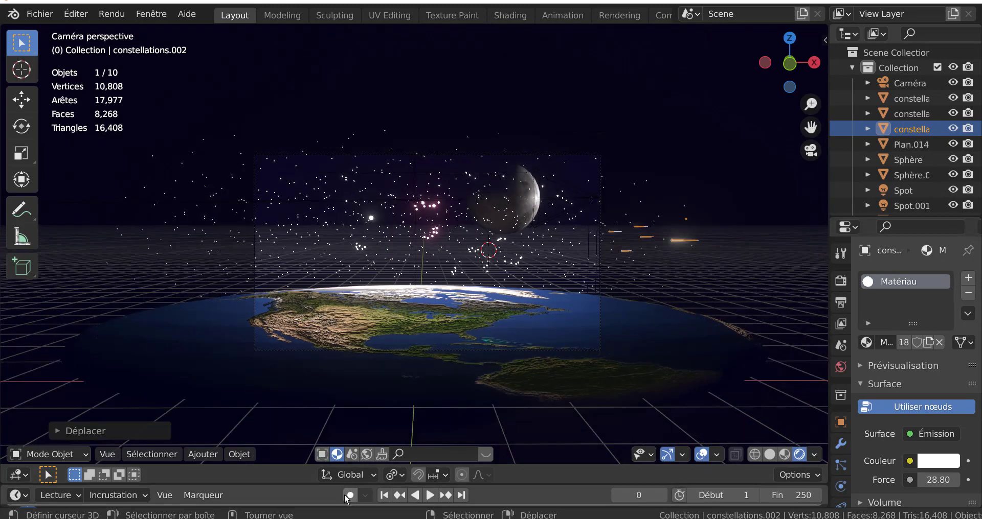
pyautogui.moveTo(491, 483); pyautogui.dragTo(503, 398)
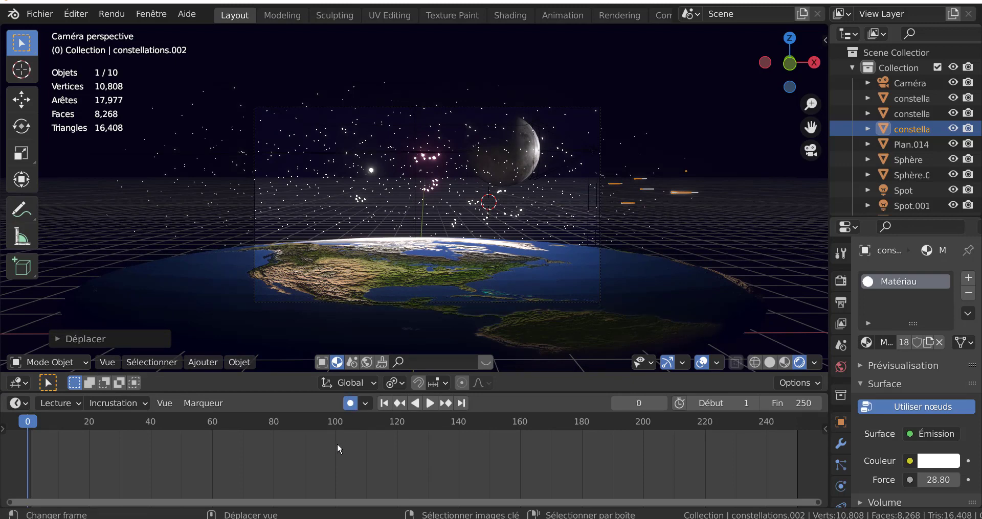
pyautogui.click(22, 101)
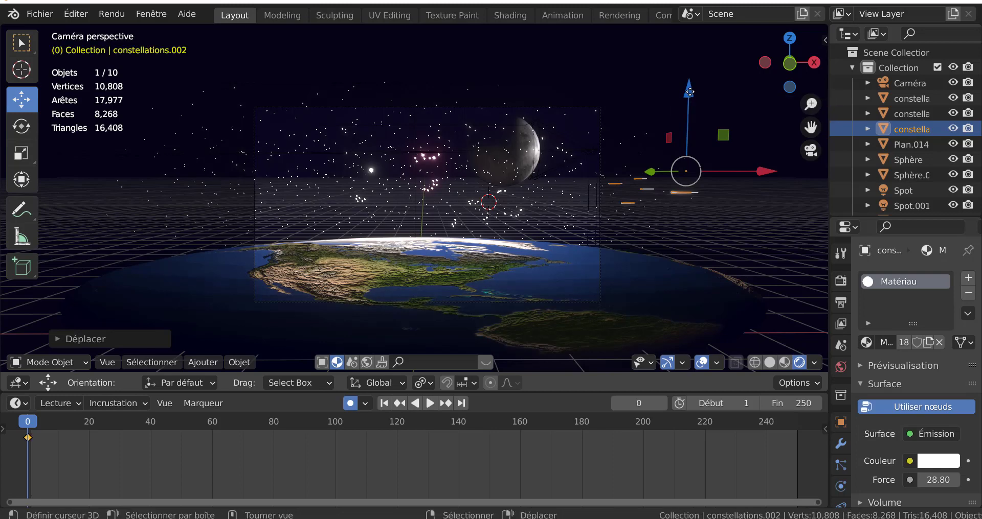
pyautogui.press('i')
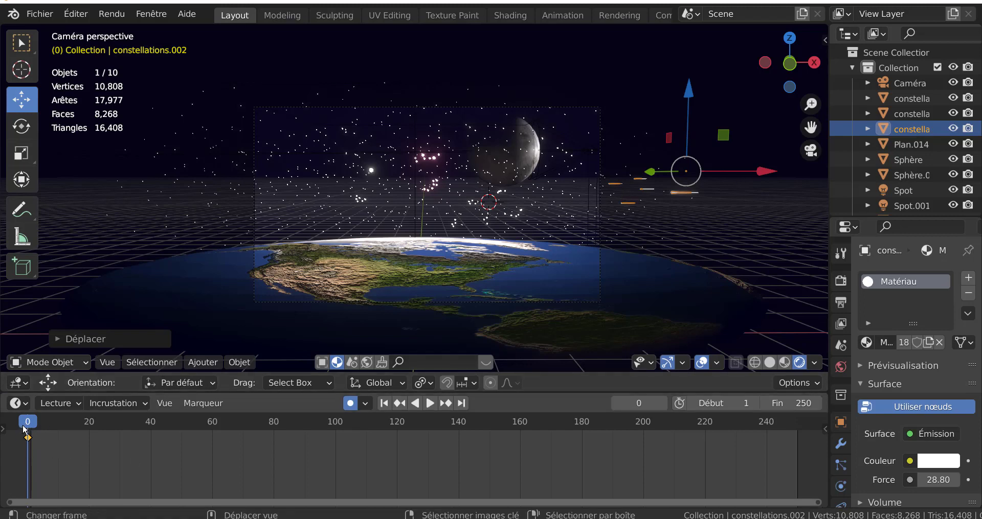
# At frame 140, with the animation's end frame set to 142, move the shooting stars along X past the opposite side of the camera frame.
pyautogui.moveTo(30, 431); pyautogui.dragTo(458, 462)
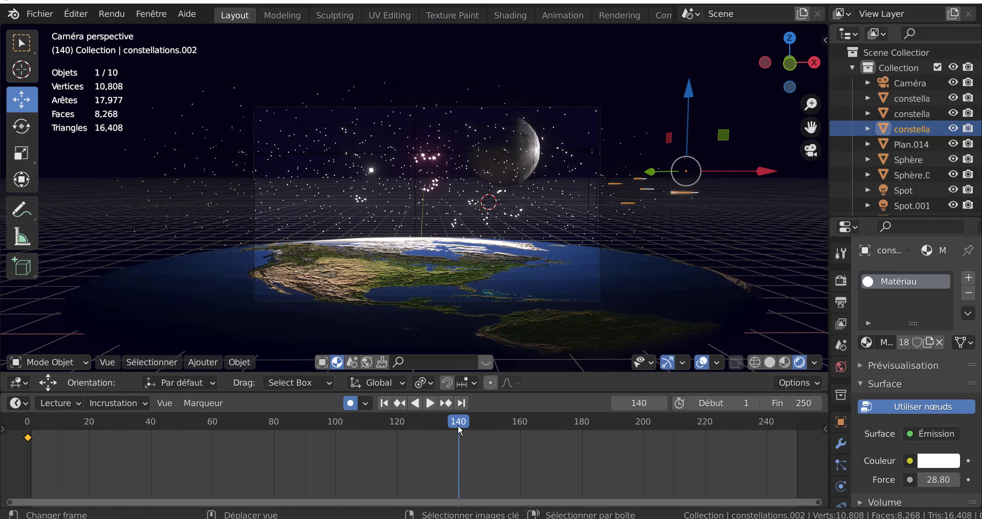
pyautogui.moveTo(798, 403); pyautogui.dragTo(744, 404)
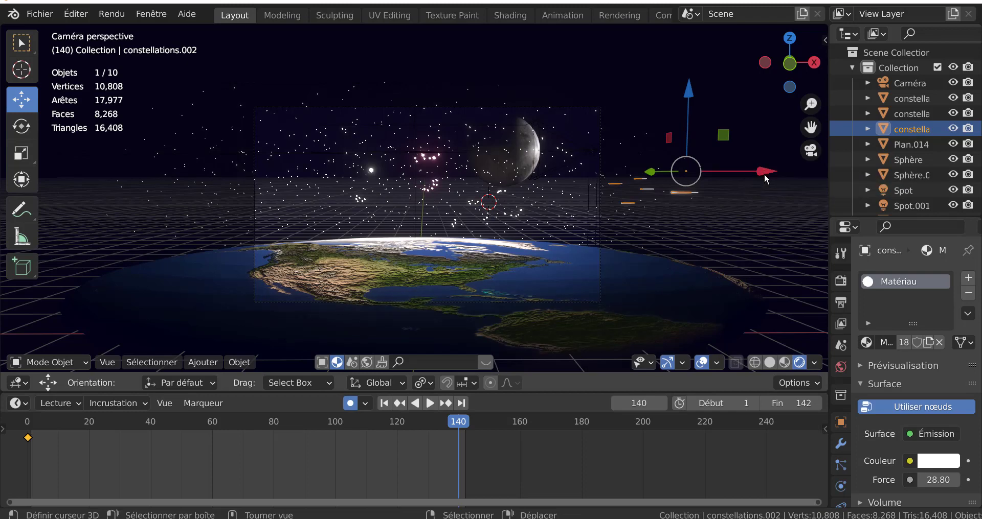
pyautogui.moveTo(763, 174); pyautogui.dragTo(655, 196)
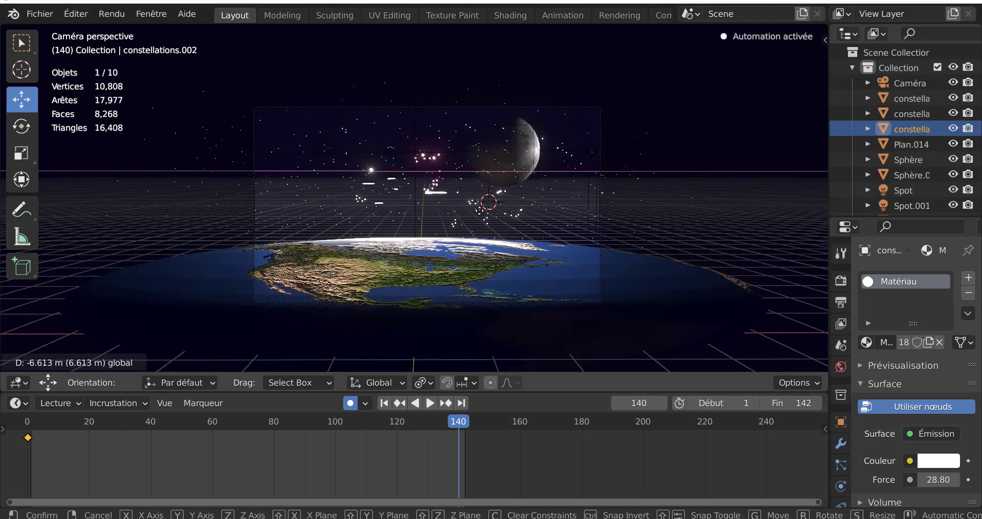
pyautogui.moveTo(479, 208); pyautogui.dragTo(314, 237)
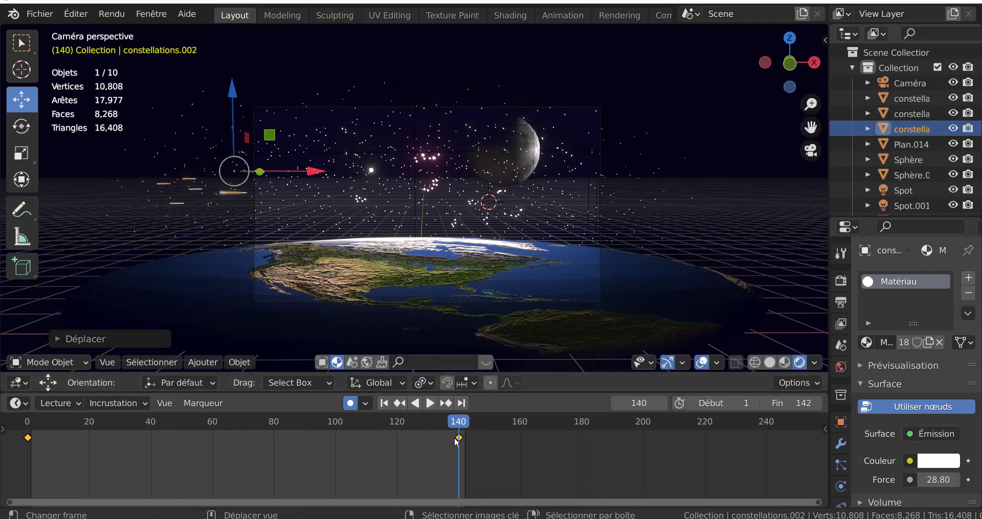
# Turn off auto keyframing, play the animation to preview the shooting stars' crossing, stop it at frame 125, and deselect everything.
pyautogui.click(350, 403)
pyautogui.click(432, 404)
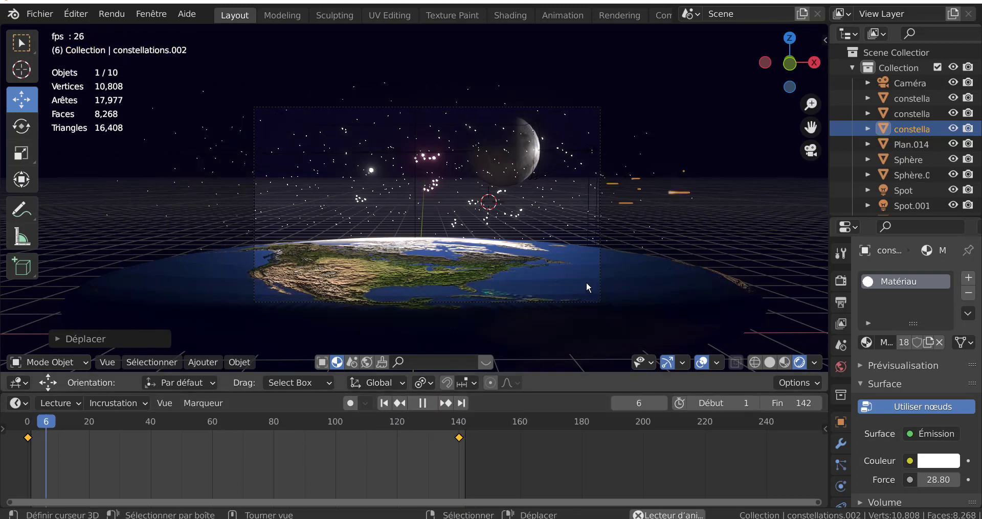
pyautogui.scroll(2, 681, 285)
pyautogui.click(681, 284)
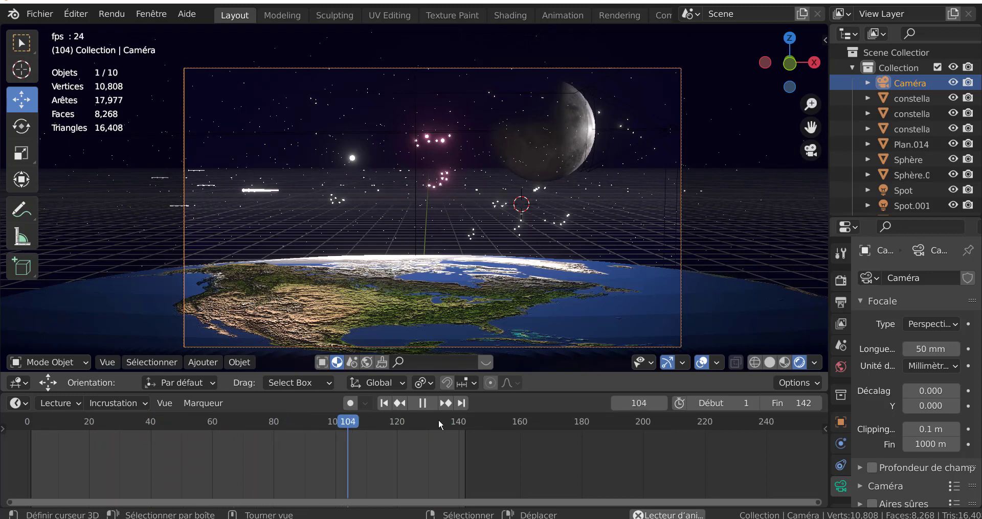
pyautogui.press('space')
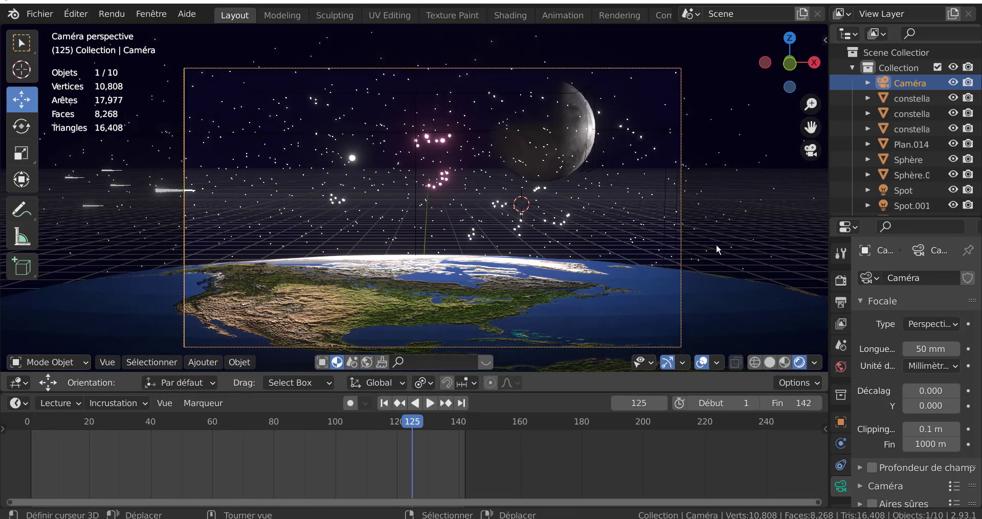
pyautogui.click(780, 229)
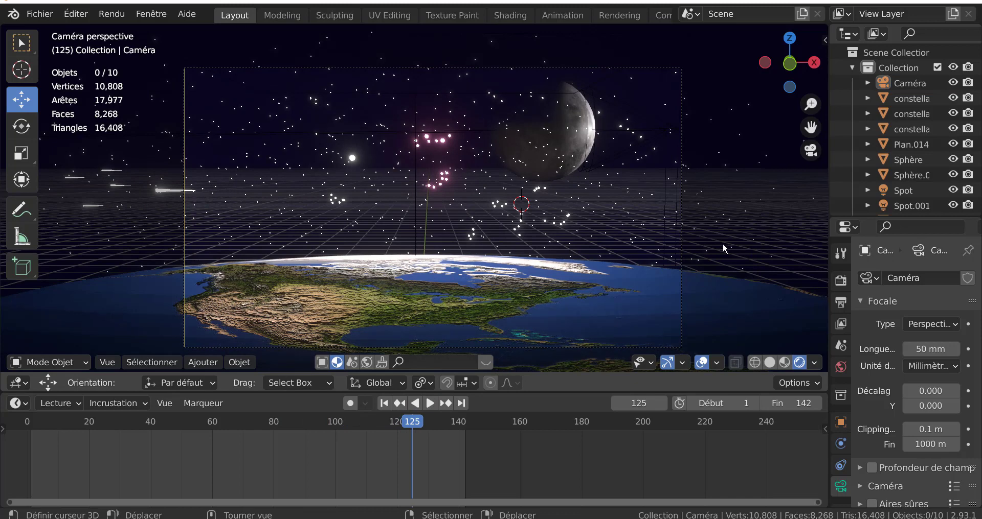
# Select the shooting-star object, widen the properties area, and add a second material to it with an Emission surface.
pyautogui.click(161, 189)
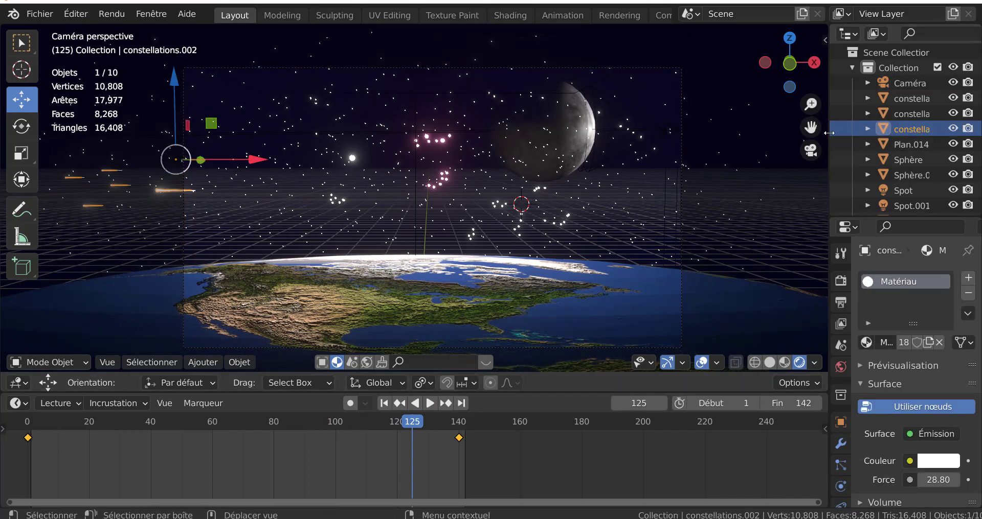
pyautogui.moveTo(828, 133); pyautogui.dragTo(735, 143)
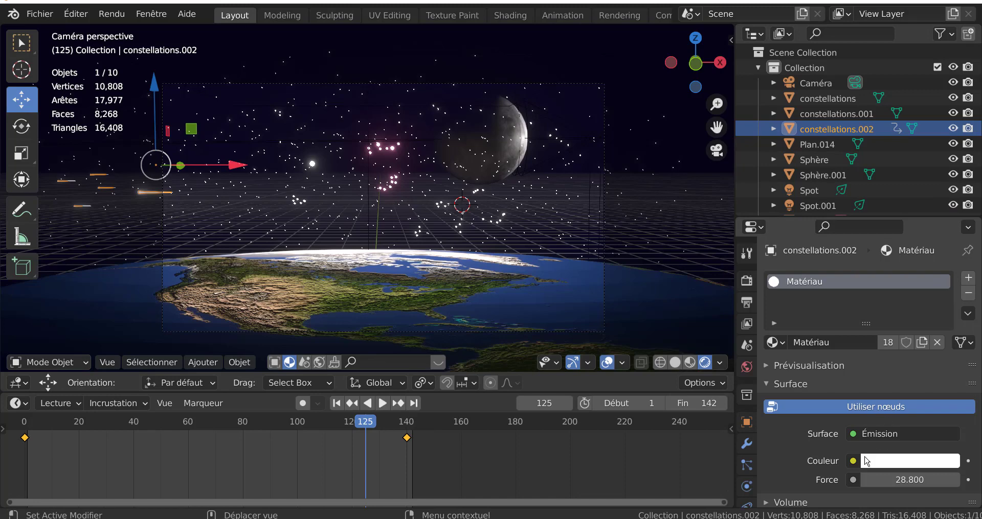
pyautogui.click(969, 279)
pyautogui.click(879, 370)
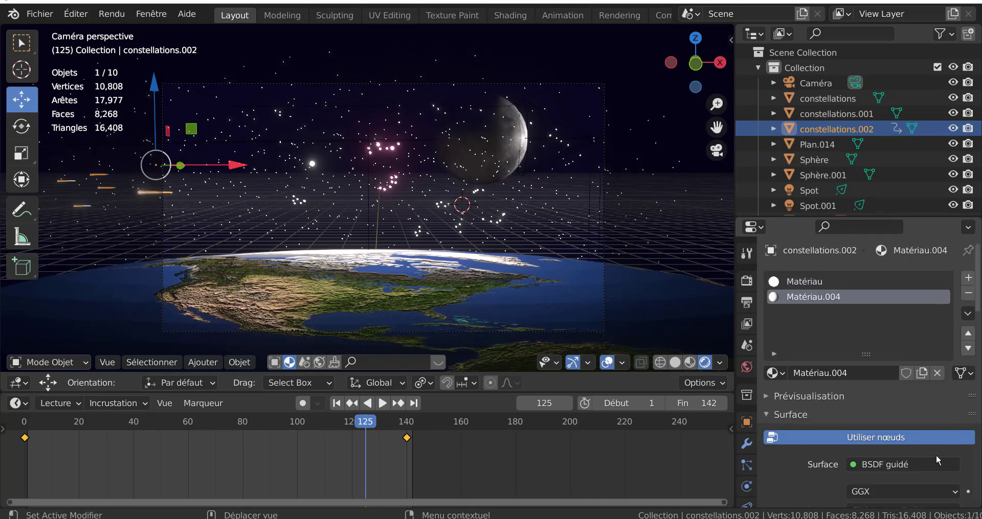
pyautogui.scroll(-5, 938, 460)
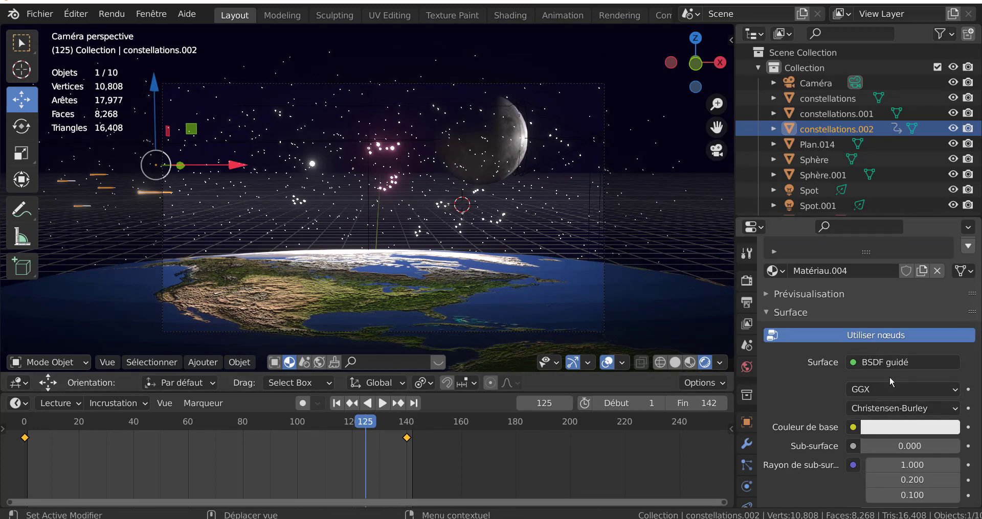
pyautogui.click(902, 364)
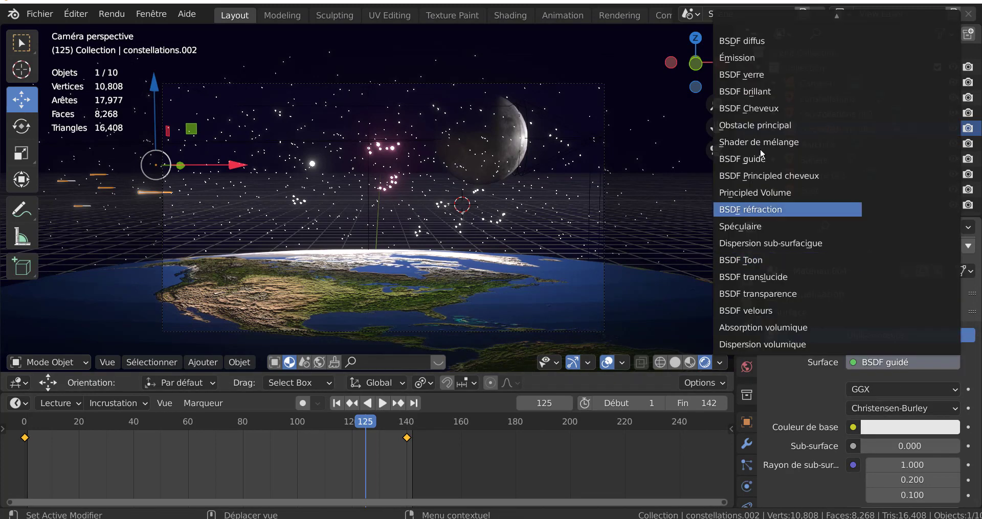
pyautogui.click(750, 58)
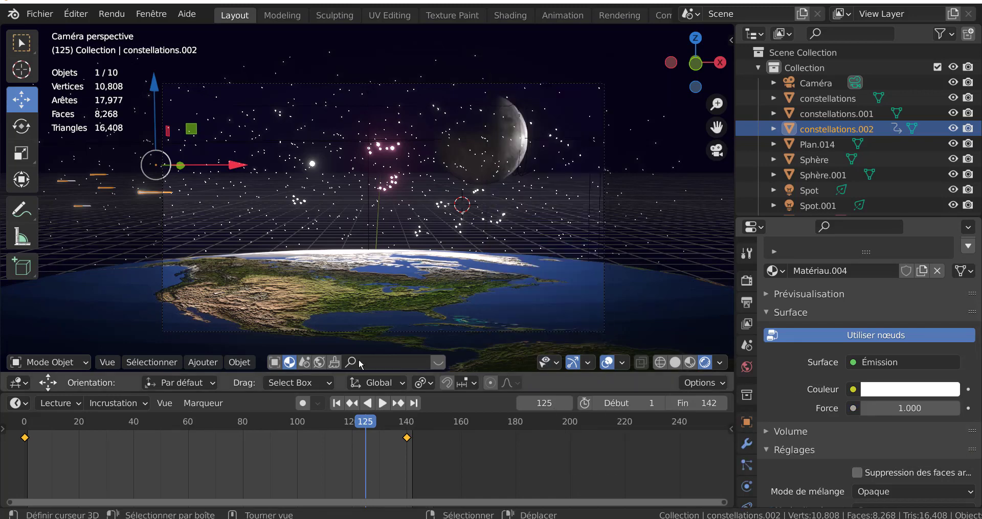
# Assign the new emission material to all of the shooting stars' geometry and set its strength to 821.9.
pyautogui.press('Tab')
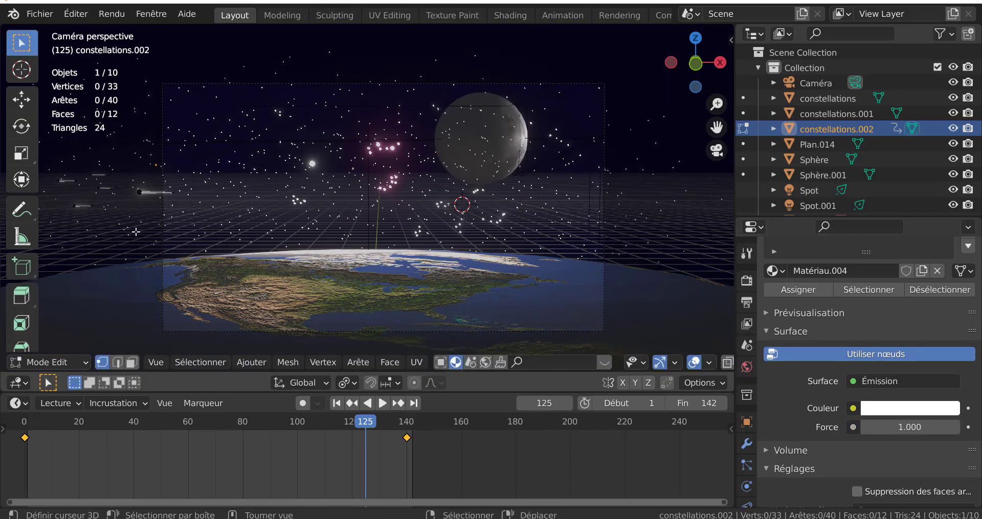
pyautogui.press('a')
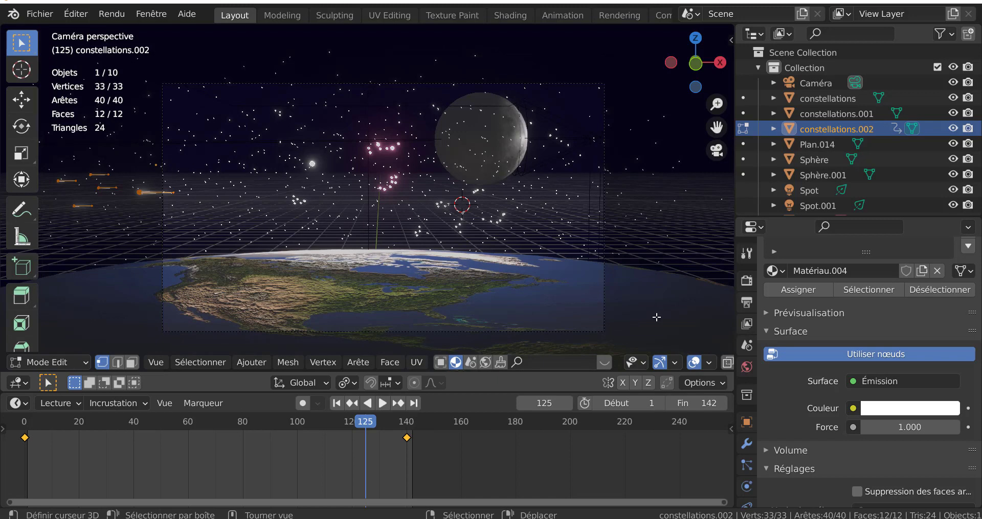
pyautogui.click(797, 290)
pyautogui.press('Tab')
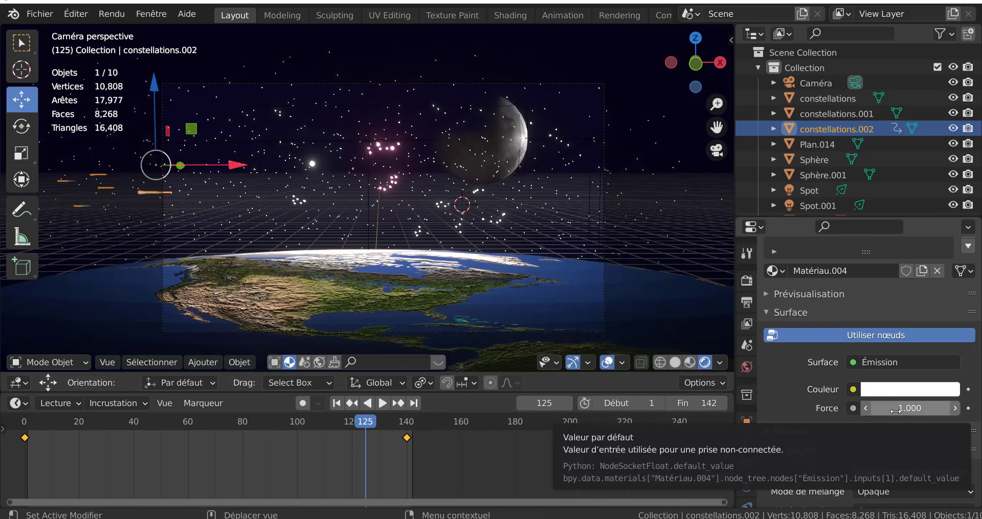
pyautogui.moveTo(895, 409); pyautogui.dragTo(973, 409)
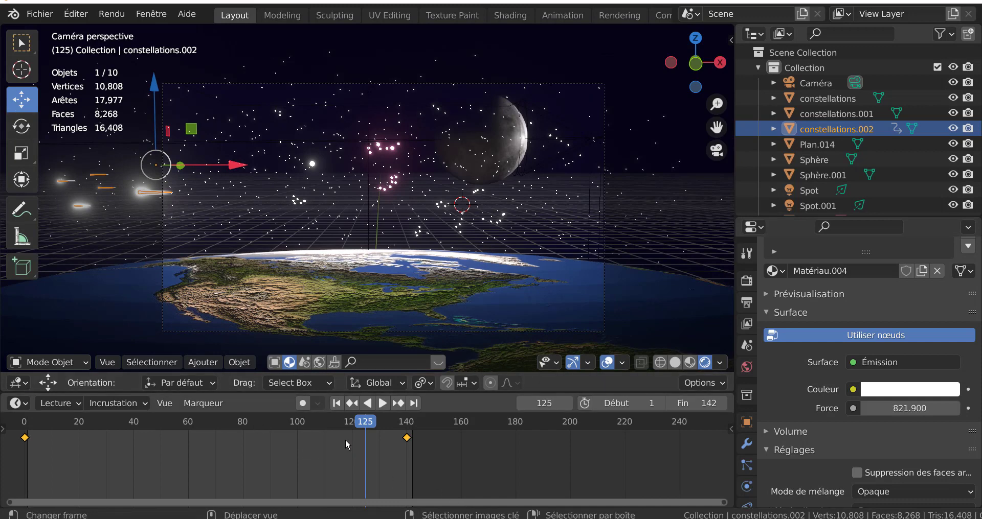
# Play the animation, examine the Earth sphere's material settings such as specular and roughness, and stop the playback.
pyautogui.click(382, 403)
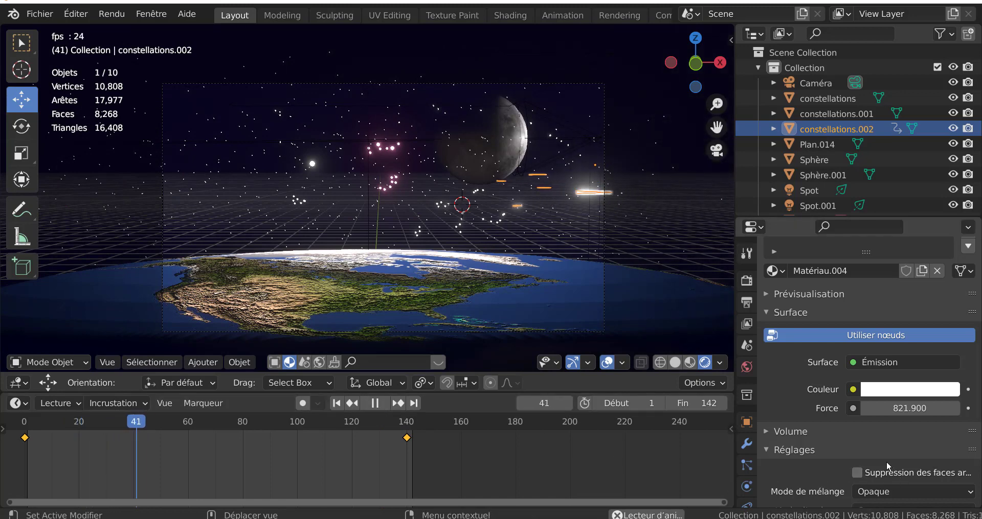
pyautogui.click(677, 331)
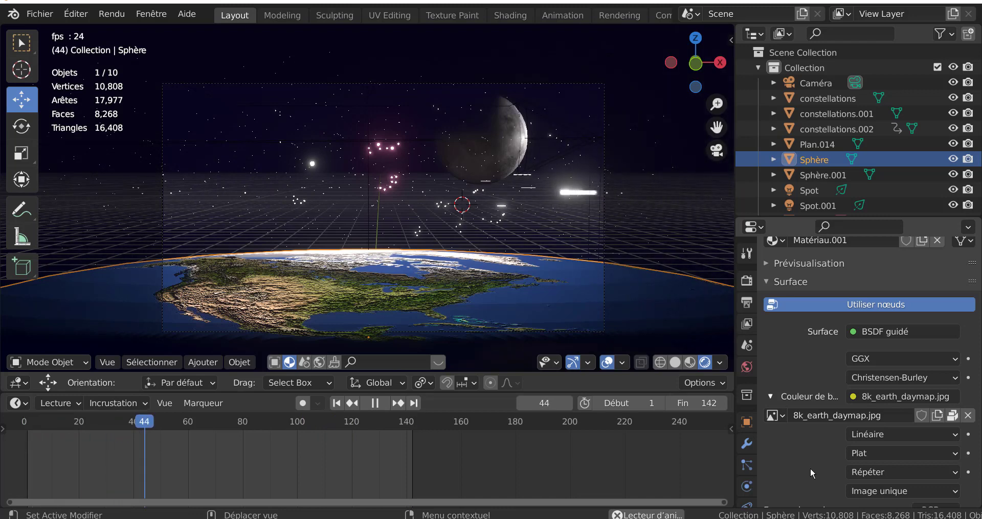
pyautogui.scroll(-4, 751, 484)
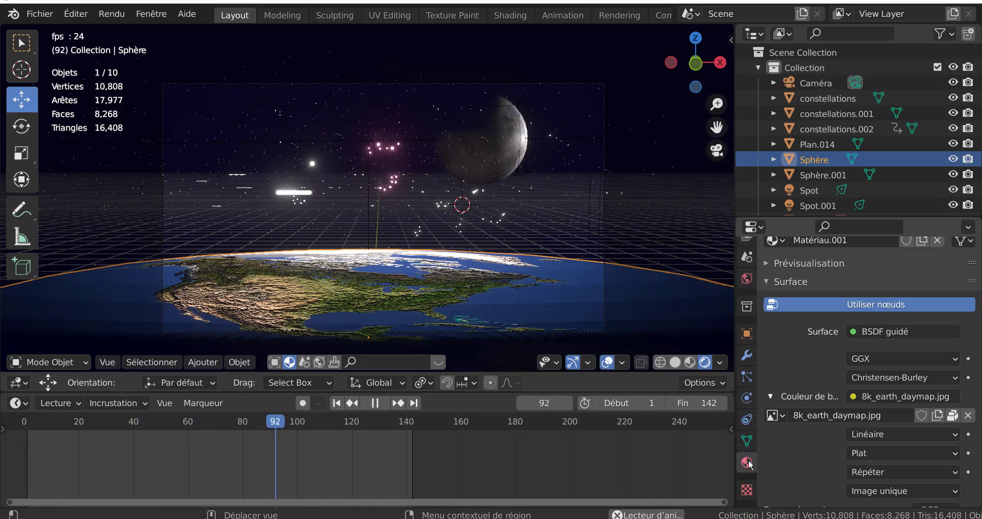
pyautogui.scroll(-4, 824, 464)
pyautogui.scroll(2, 825, 463)
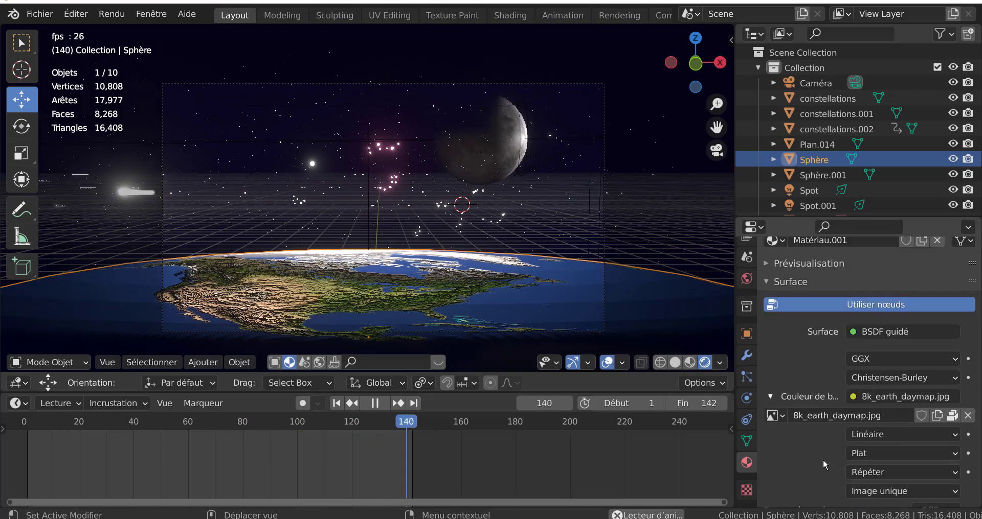
pyautogui.scroll(-5, 825, 464)
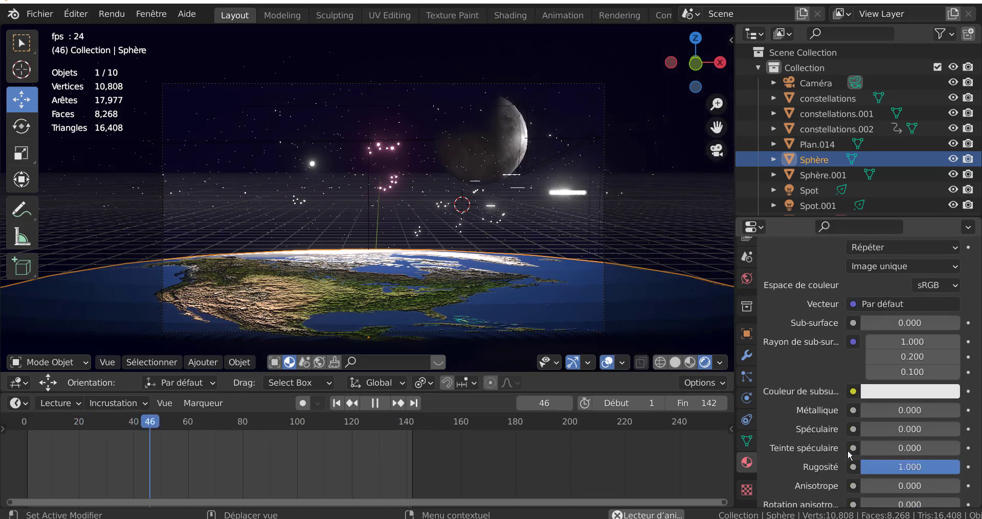
pyautogui.scroll(-4, 824, 464)
pyautogui.scroll(-4, 906, 455)
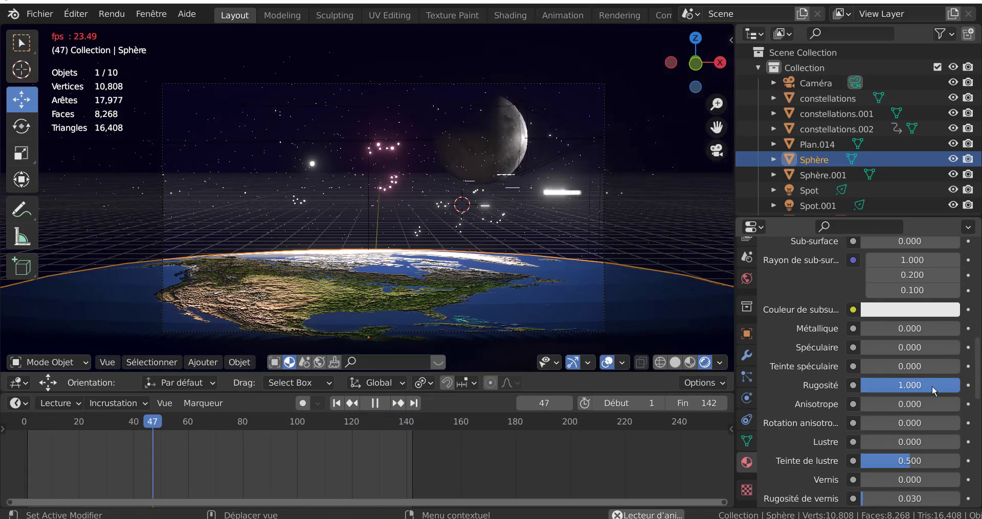
pyautogui.moveTo(933, 386)
pyautogui.mouseDown()
pyautogui.moveTo(833, 386)
pyautogui.moveTo(935, 386)
pyautogui.mouseUp()
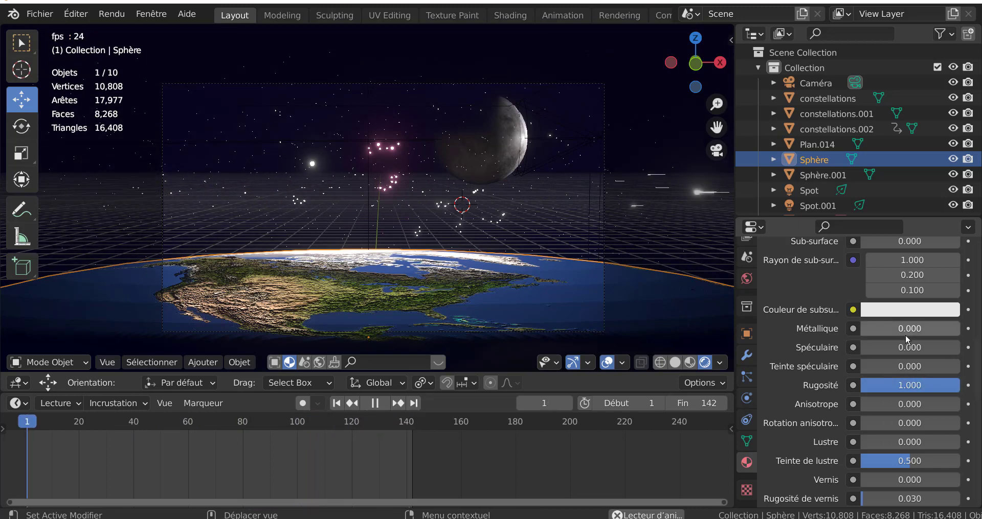
pyautogui.scroll(6, 906, 338)
pyautogui.scroll(4, 903, 327)
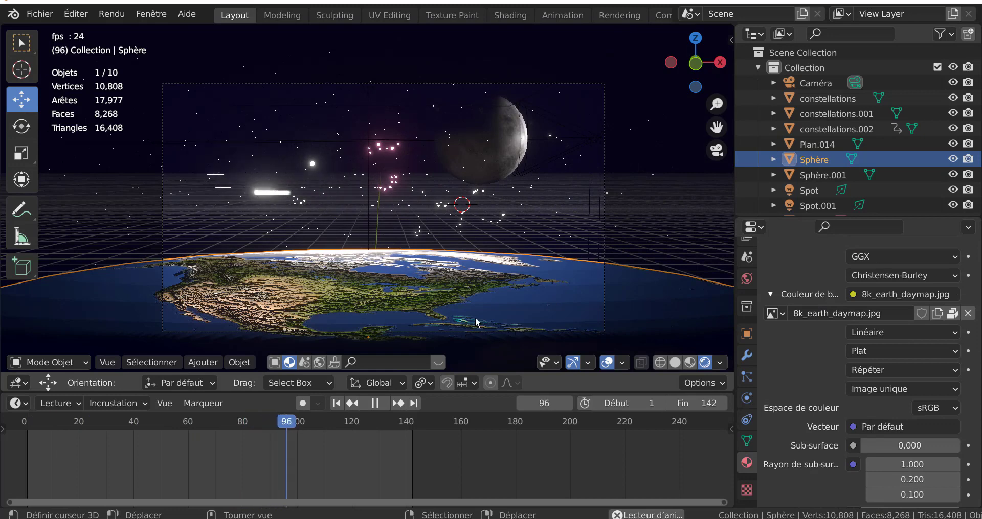
pyautogui.click(372, 403)
# Change the emission color of the shooting stars' material to a coral red.
pyautogui.click(637, 202)
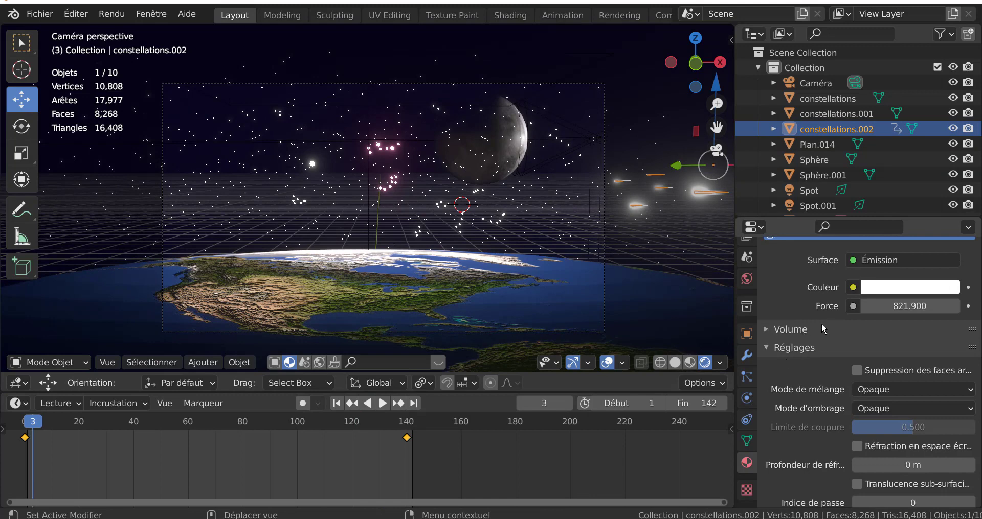
pyautogui.click(912, 291)
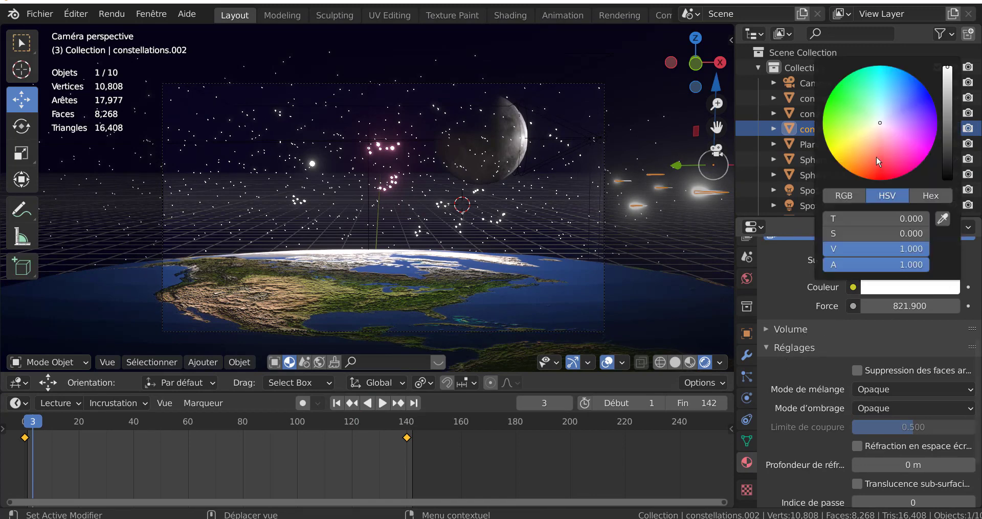
pyautogui.click(876, 158)
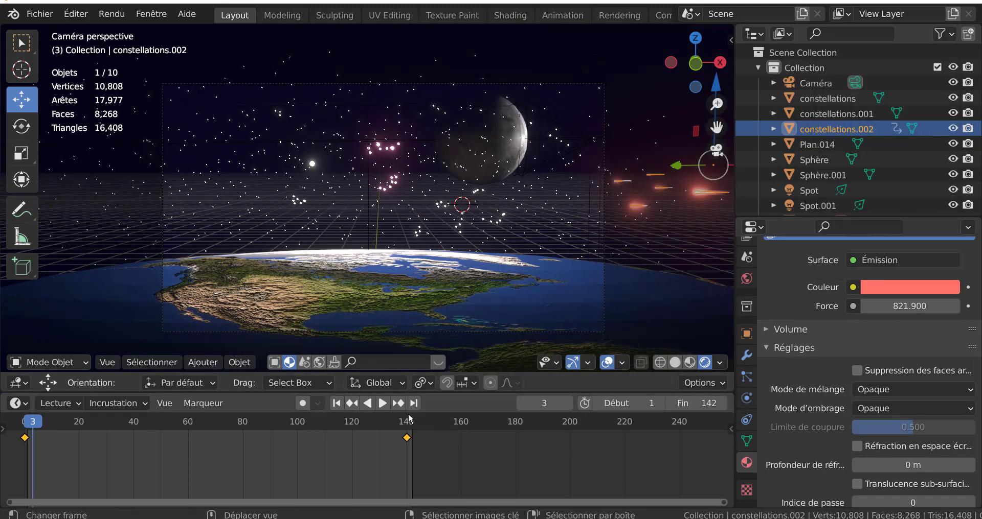
# Play the animation, set the shooting stars' emission strength to 10000, and stop the playback at frame 21.
pyautogui.click(383, 404)
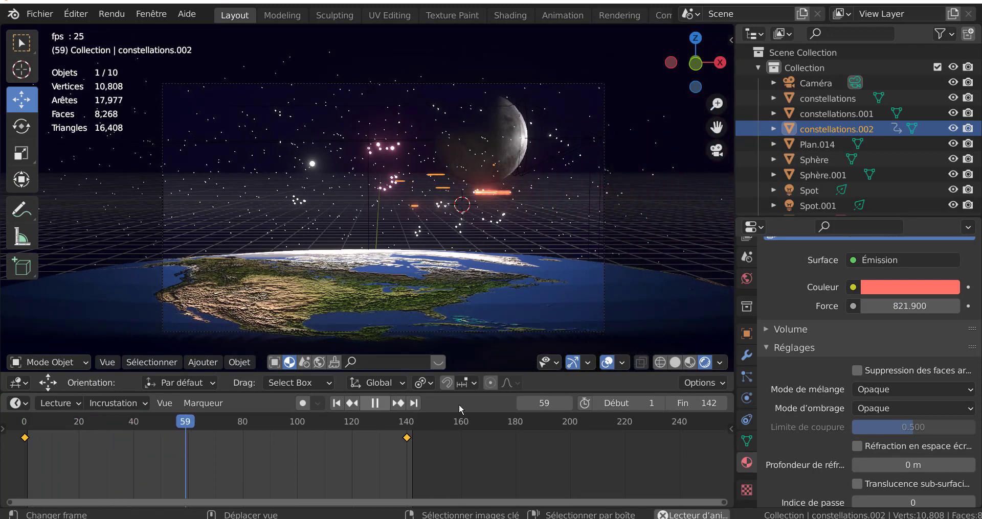
pyautogui.click(890, 306)
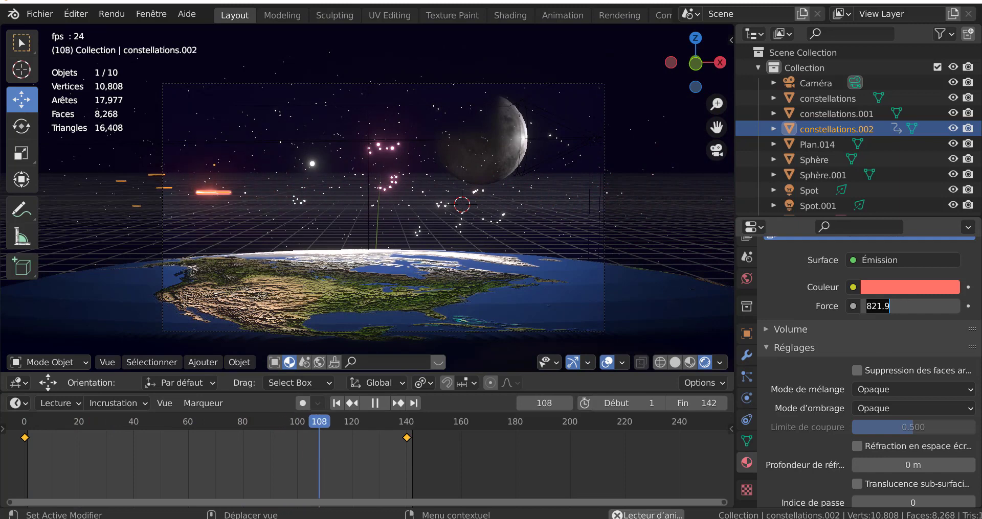
pyautogui.press('BackSpace')
pyautogui.press('BackSpace')
pyautogui.press('BackSpace')
pyautogui.press('BackSpace')
pyautogui.press('BackSpace')
pyautogui.write('10000')
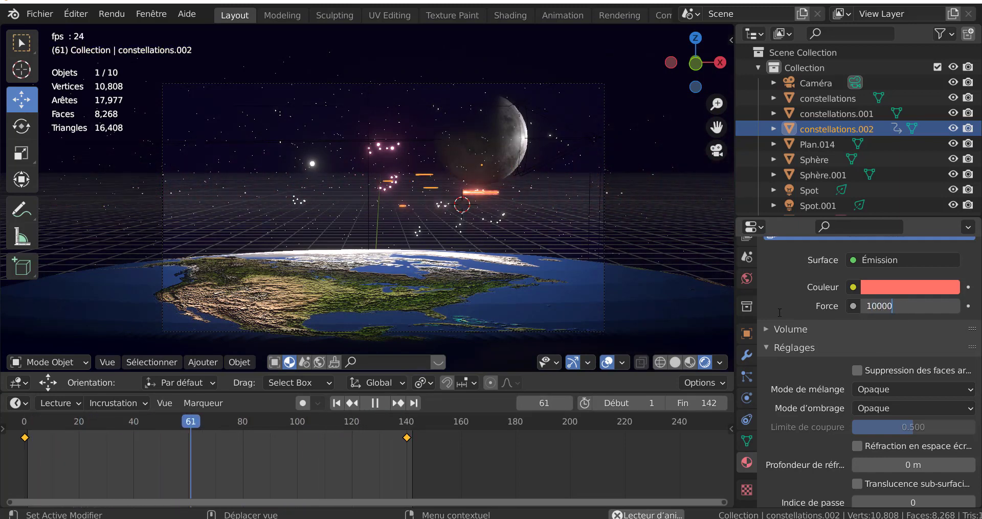
pyautogui.press('Return')
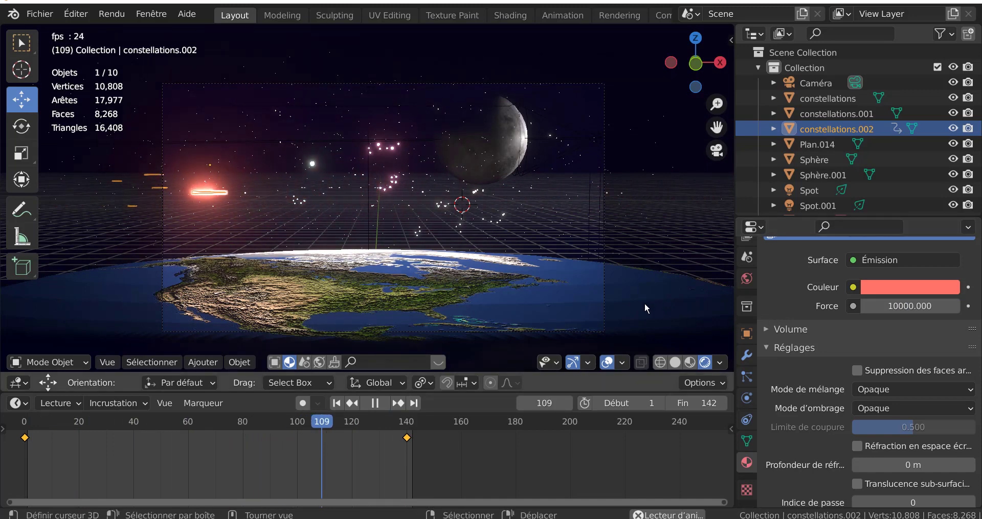
pyautogui.click(690, 256)
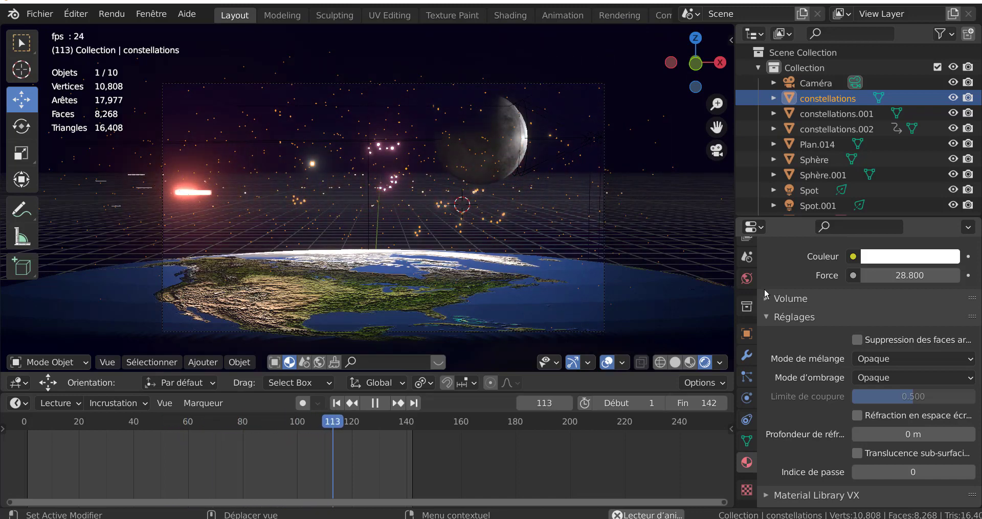
pyautogui.click(368, 404)
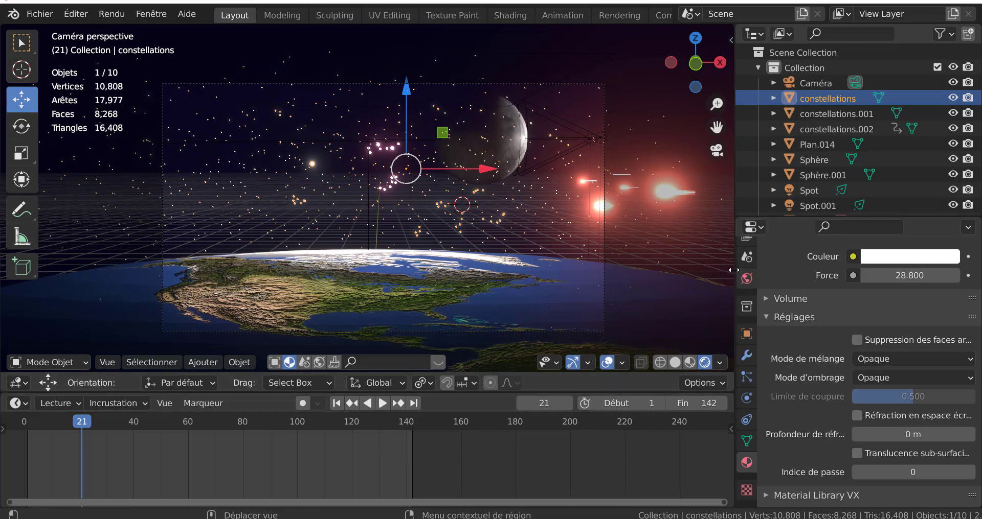
# Enlarge the 3D view by narrowing the properties area and shrinking the timeline, check the scene around the camera frame, and select the camera.
pyautogui.moveTo(734, 271); pyautogui.dragTo(855, 276)
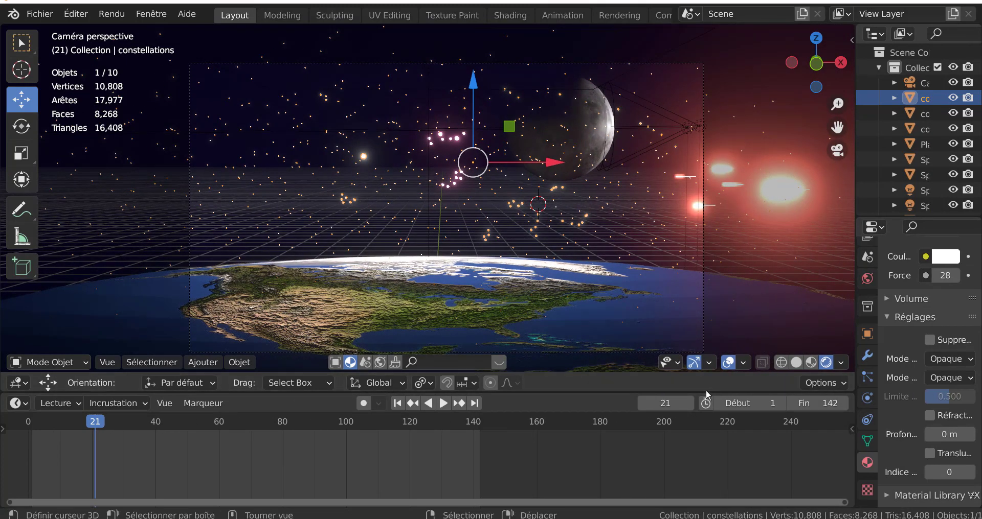
pyautogui.moveTo(719, 391); pyautogui.dragTo(719, 487)
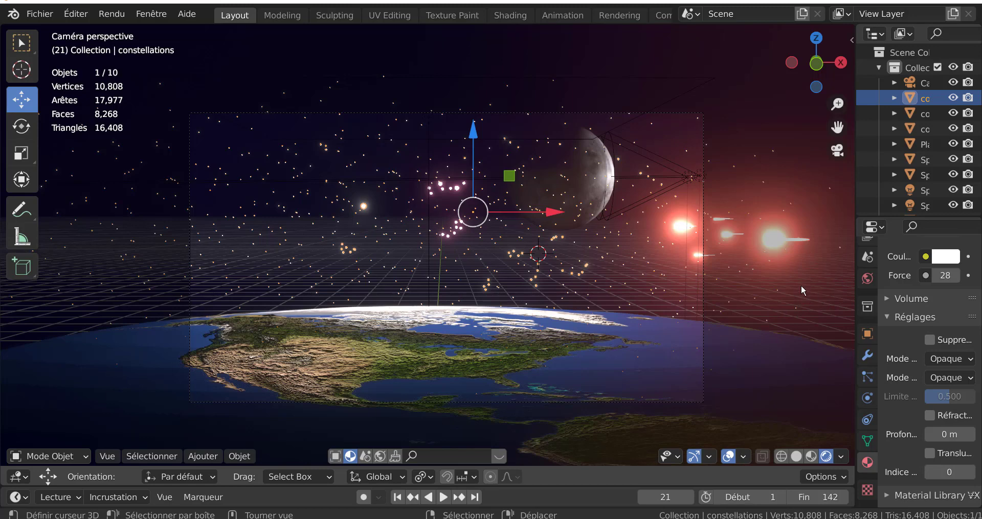
pyautogui.scroll(-1, 800, 277)
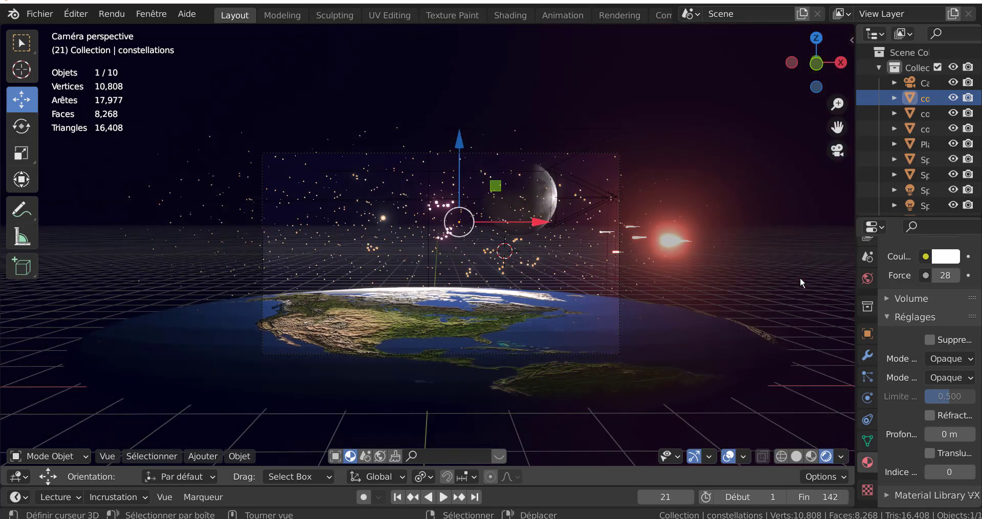
pyautogui.scroll(1, 800, 278)
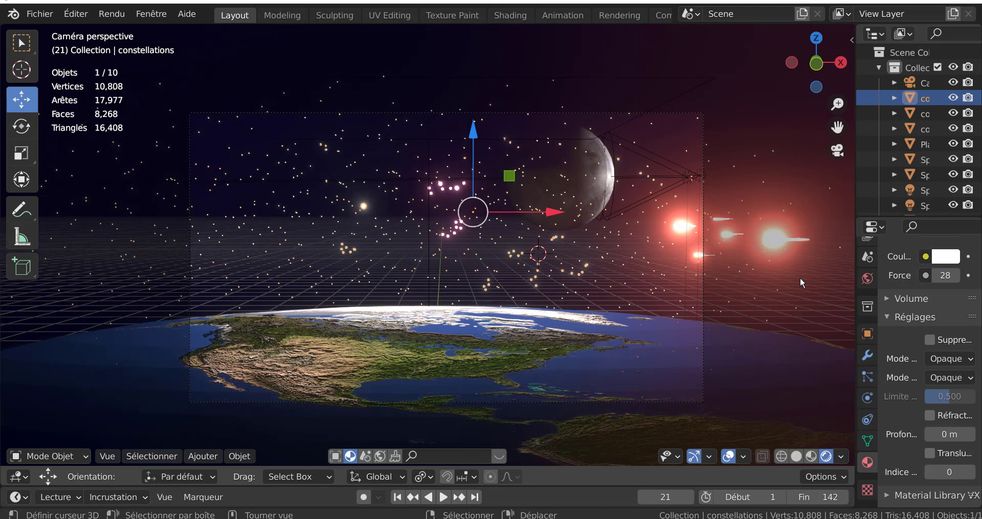
pyautogui.scroll(1, 800, 277)
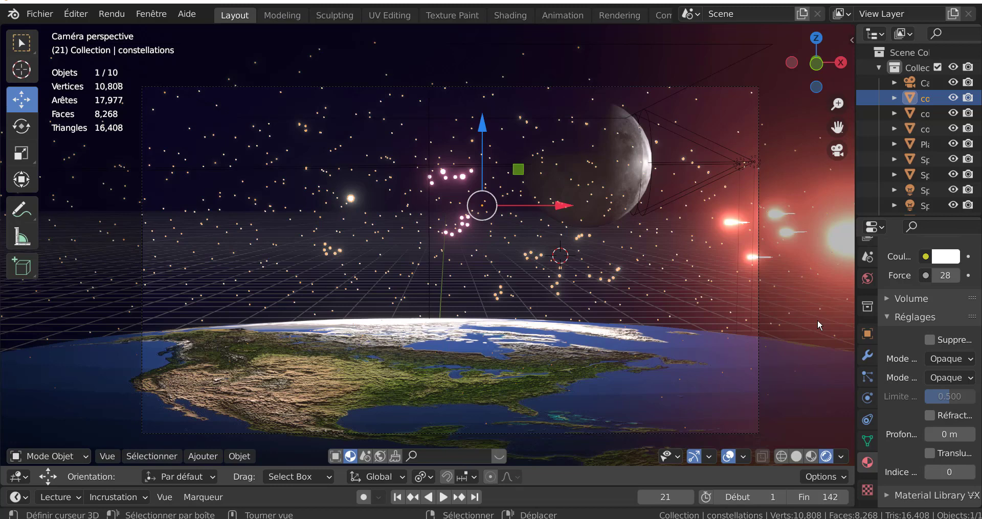
pyautogui.scroll(-4, 130, 247)
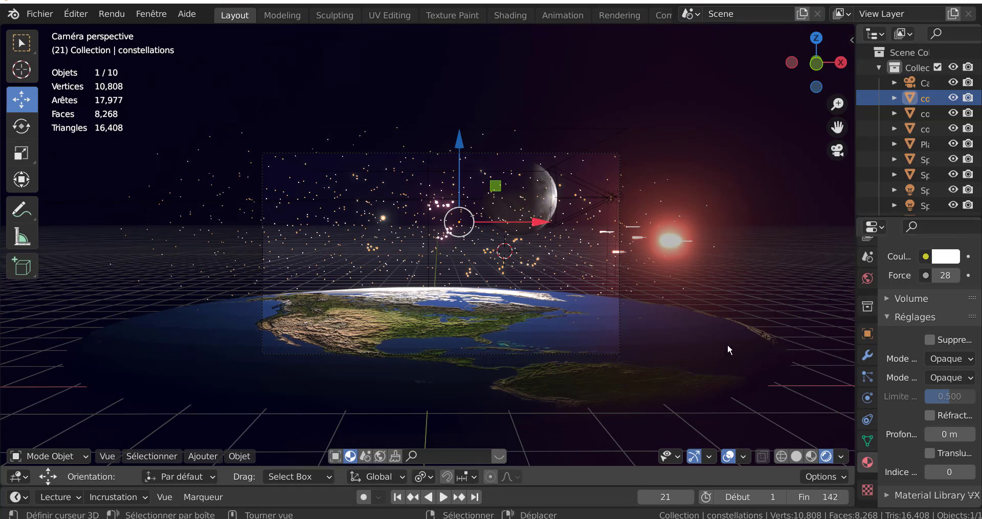
pyautogui.scroll(2, 728, 347)
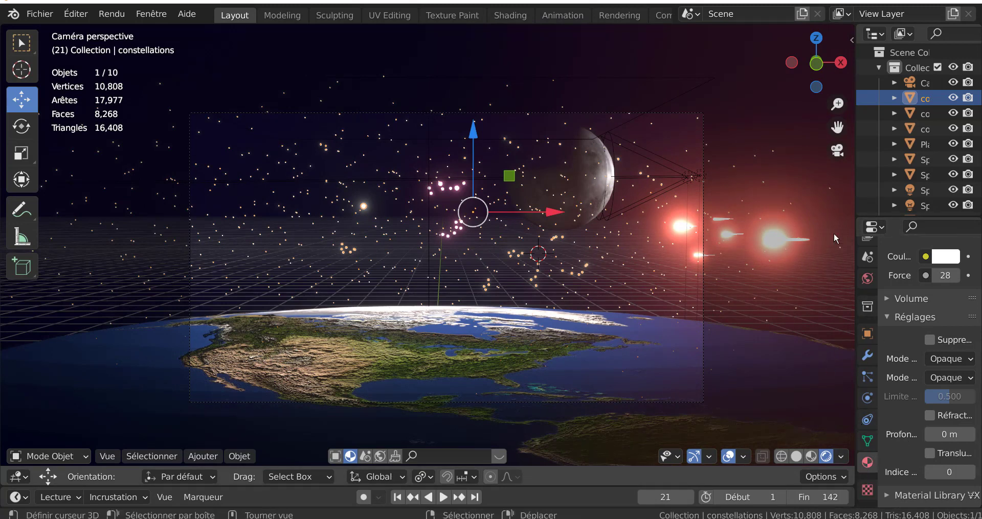
pyautogui.click(913, 83)
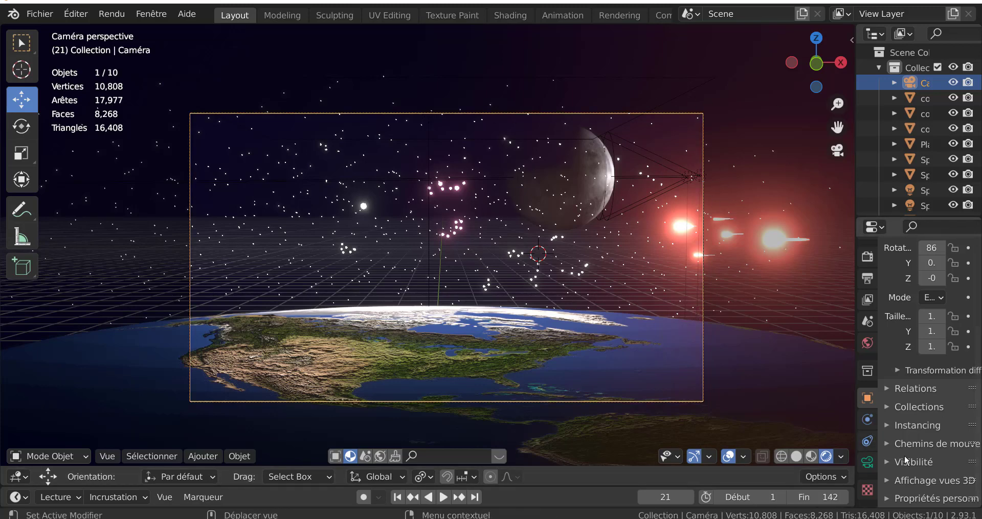
# Raise the camera's passepartout opacity to the maximum so the area outside the camera frame is fully blacked out.
pyautogui.click(867, 463)
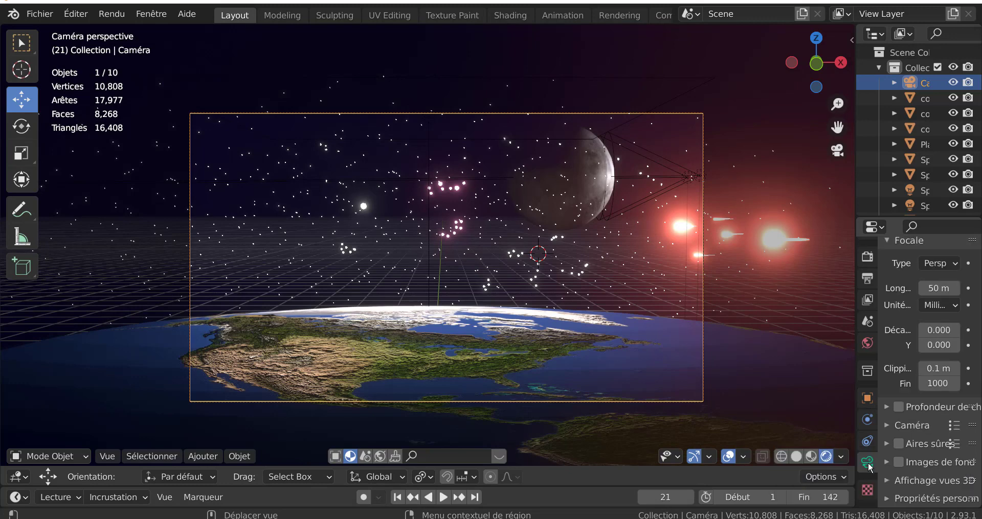
pyautogui.moveTo(925, 218); pyautogui.dragTo(920, 97)
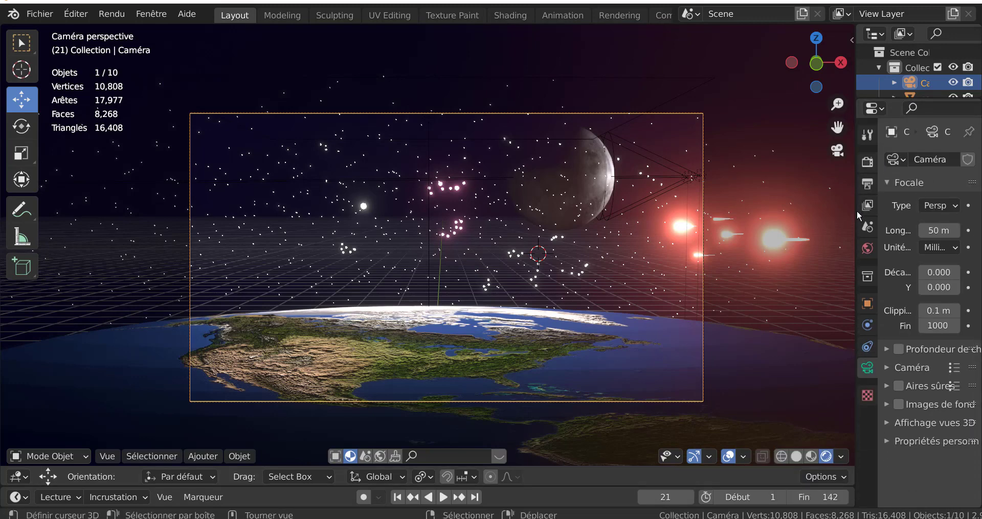
pyautogui.moveTo(855, 214); pyautogui.dragTo(780, 252)
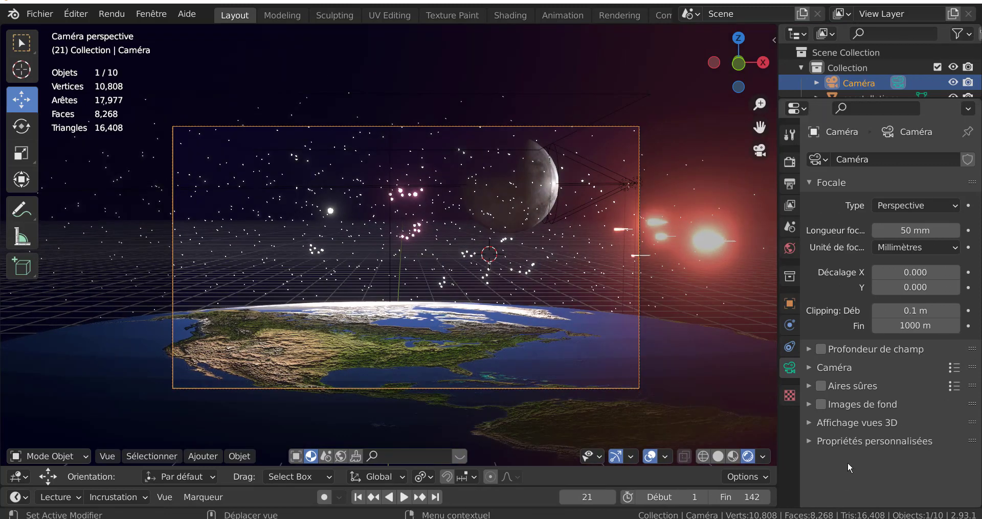
pyautogui.click(807, 424)
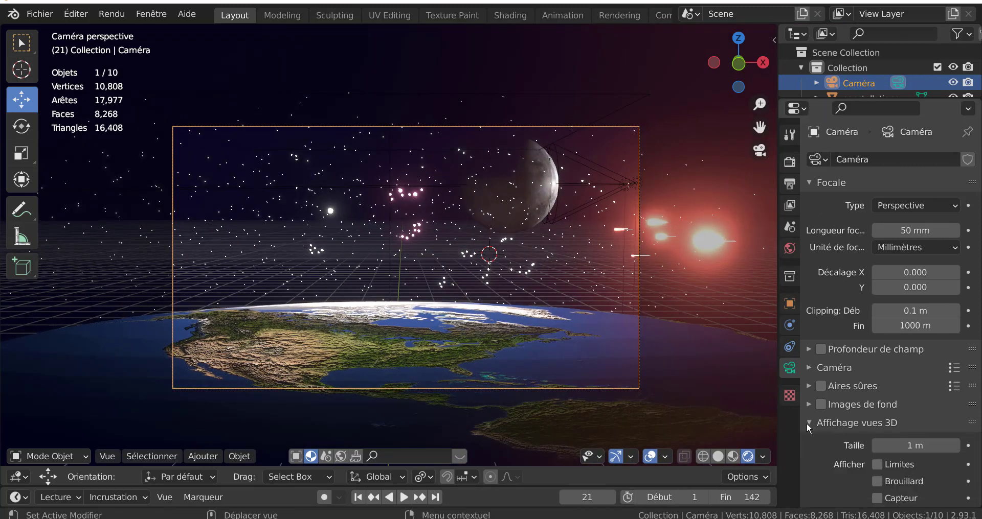
pyautogui.scroll(-4, 840, 471)
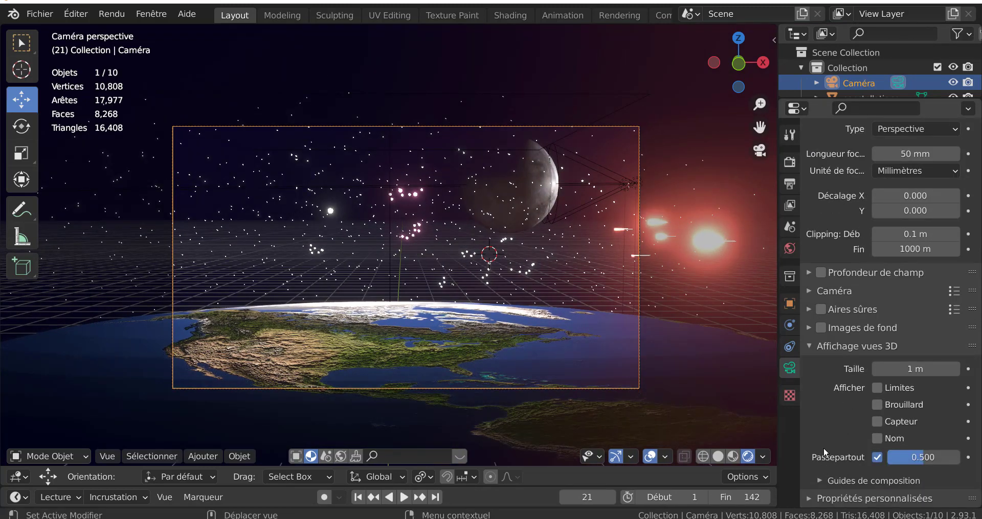
pyautogui.moveTo(915, 458); pyautogui.dragTo(951, 457)
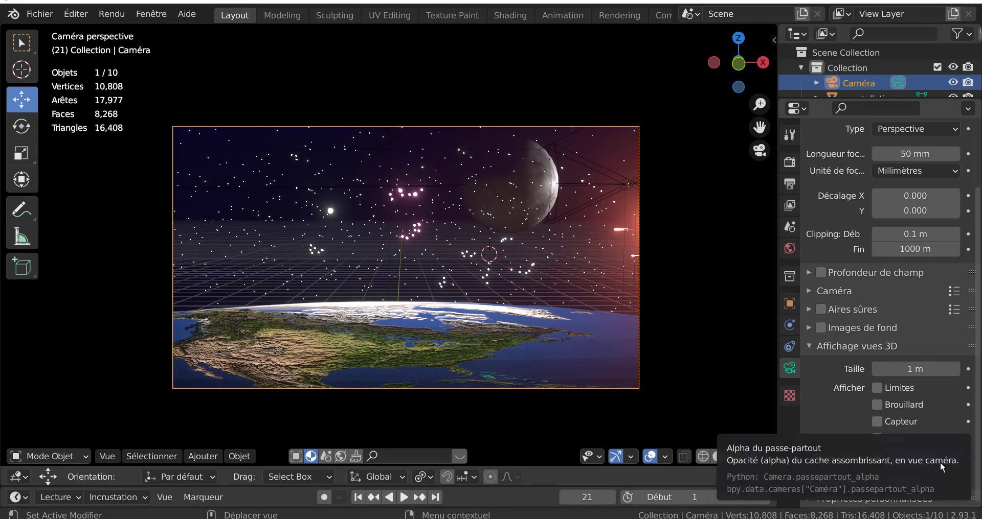
# Widen the 3D view over the properties area and enlarge the camera frame to fill it.
pyautogui.moveTo(777, 293); pyautogui.dragTo(963, 302)
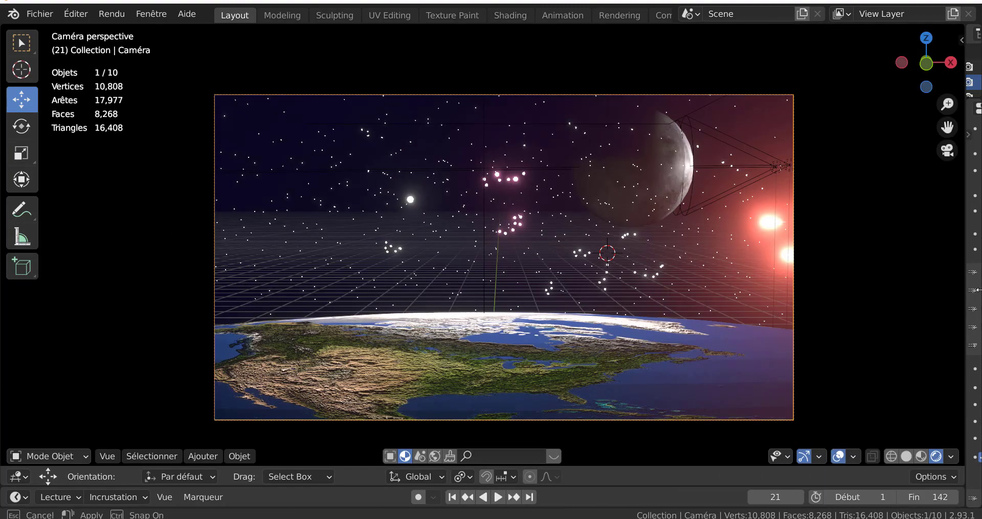
pyautogui.scroll(2, 940, 308)
pyautogui.keyDown('shift'); pyautogui.moveTo(878, 336); pyautogui.dragTo(835, 316, button='middle'); pyautogui.keyUp('shift')
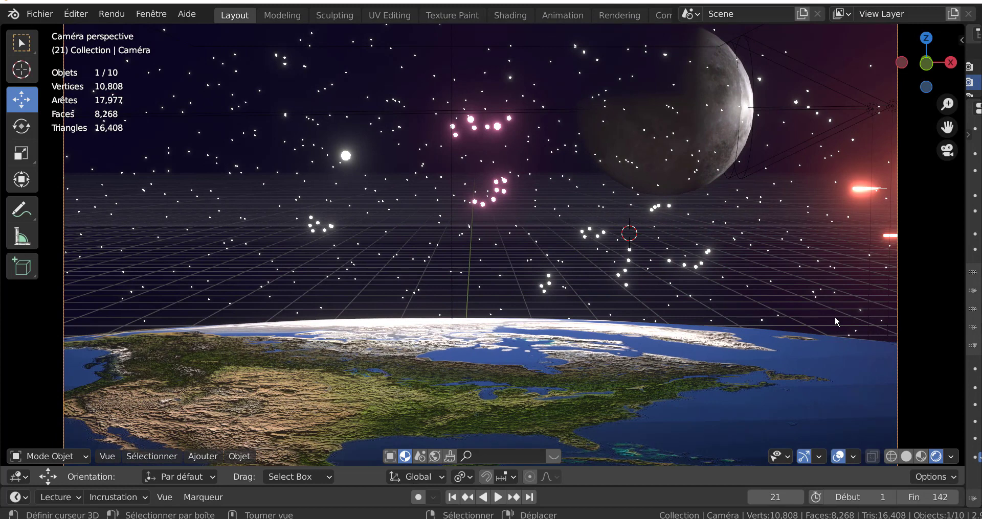
# Play the animation, stop it at frame 40, and render that frame to check the shooting stars before closing the render.
pyautogui.click(498, 497)
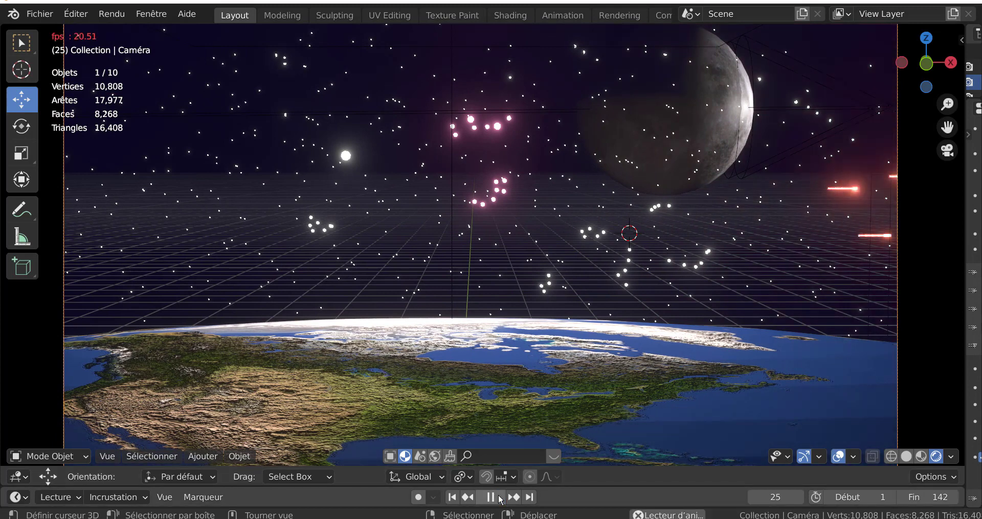
pyautogui.click(498, 497)
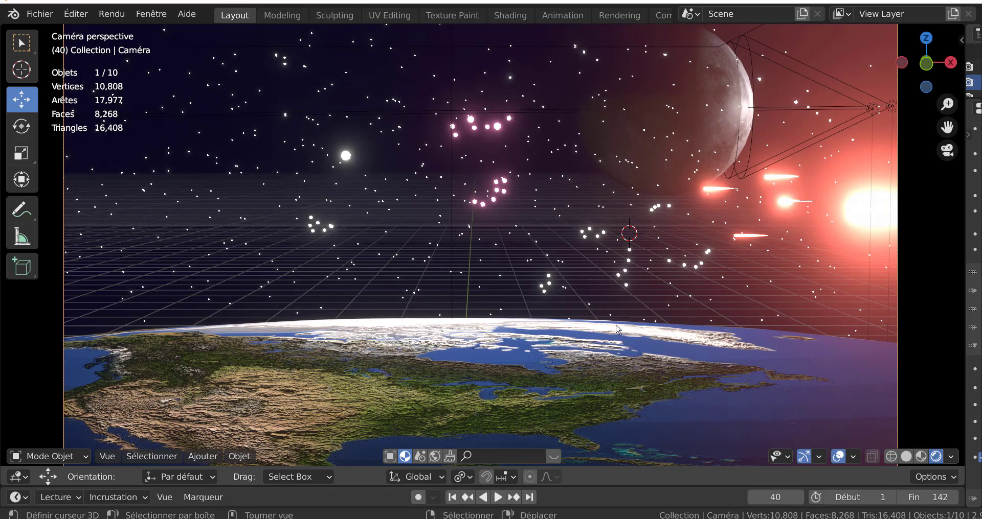
pyautogui.press('F12')
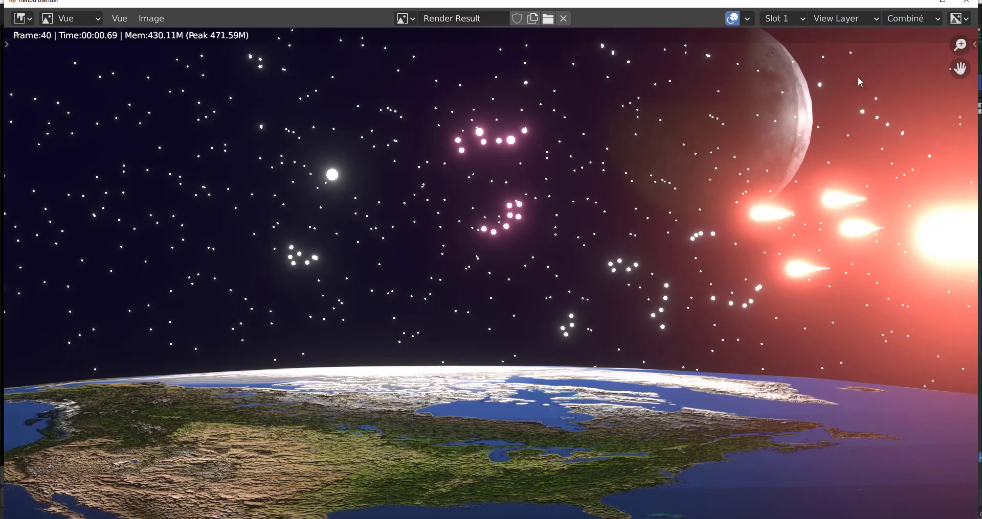
pyautogui.click(964, 4)
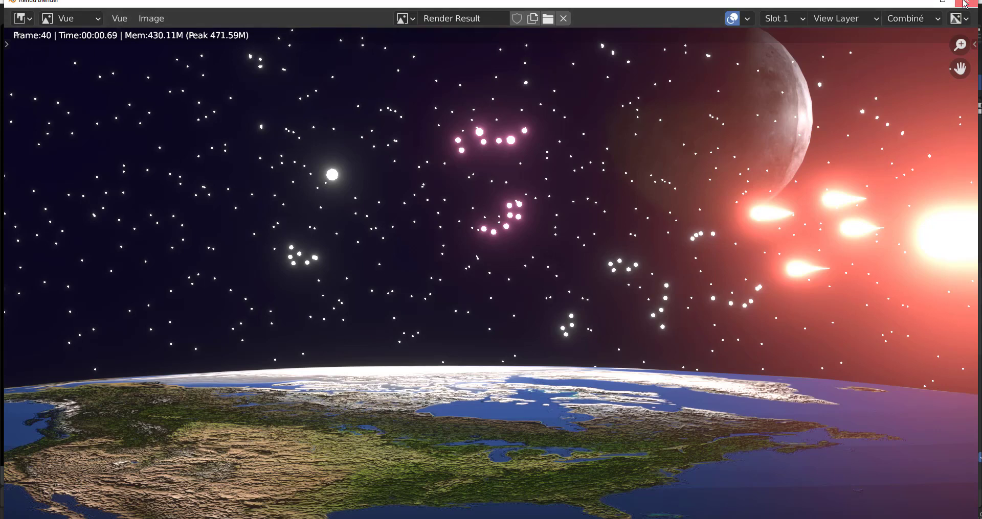